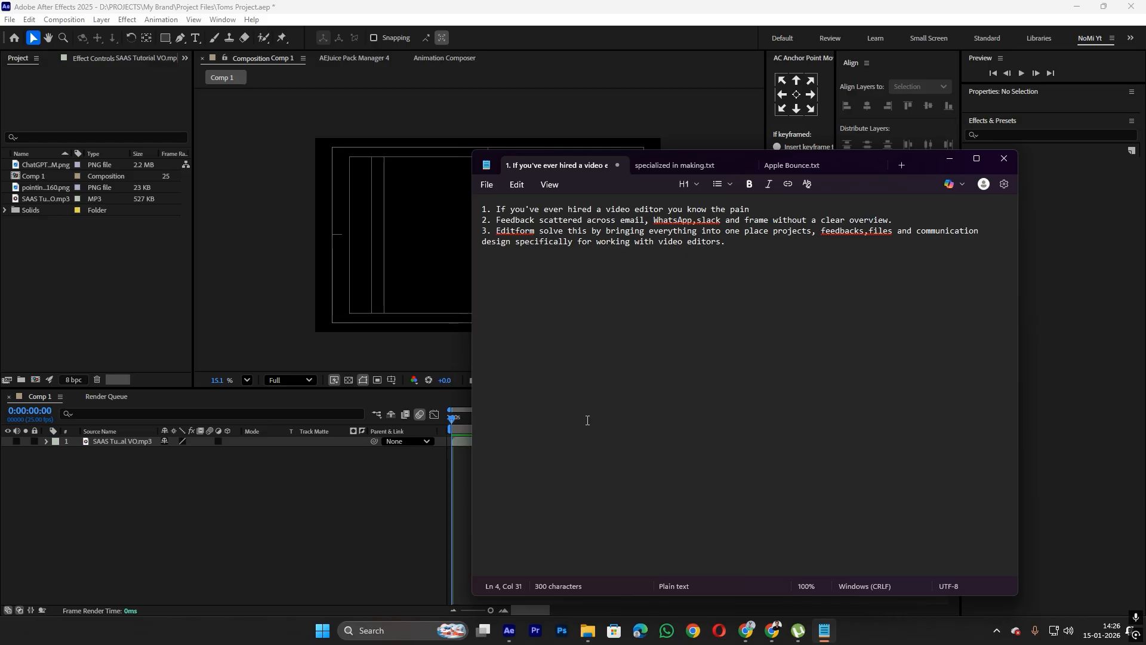
Switch back to After Effects and add a white 3840 × 2160 px solid layer to Comp 1
click(329, 531)
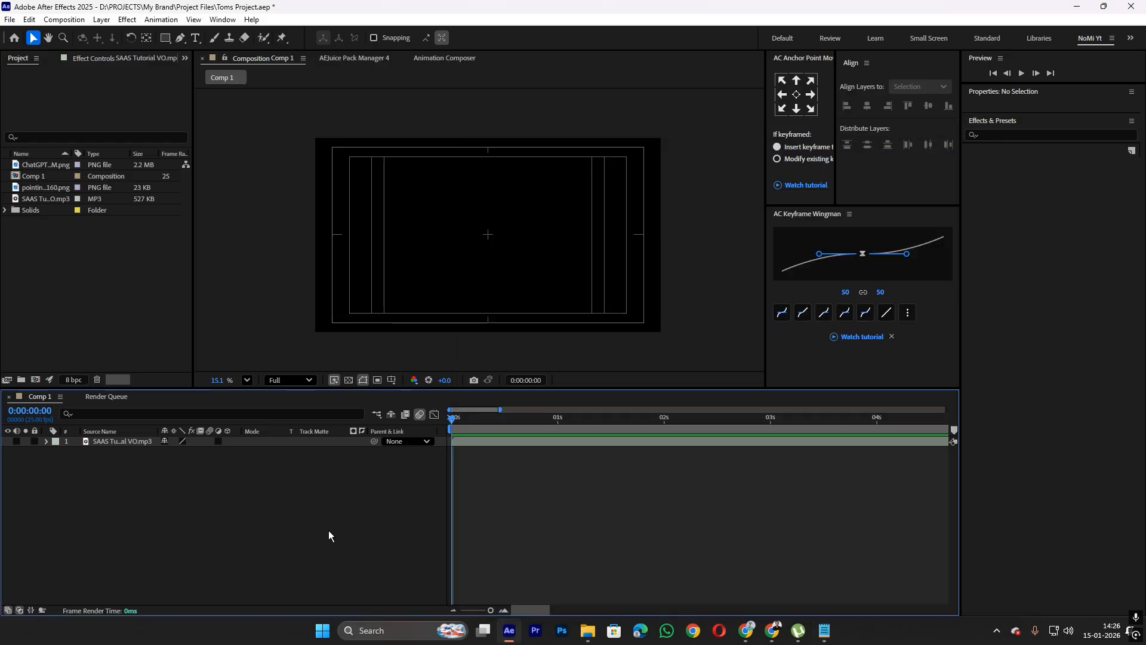
right_click(217, 514)
mouse_move(317, 362)
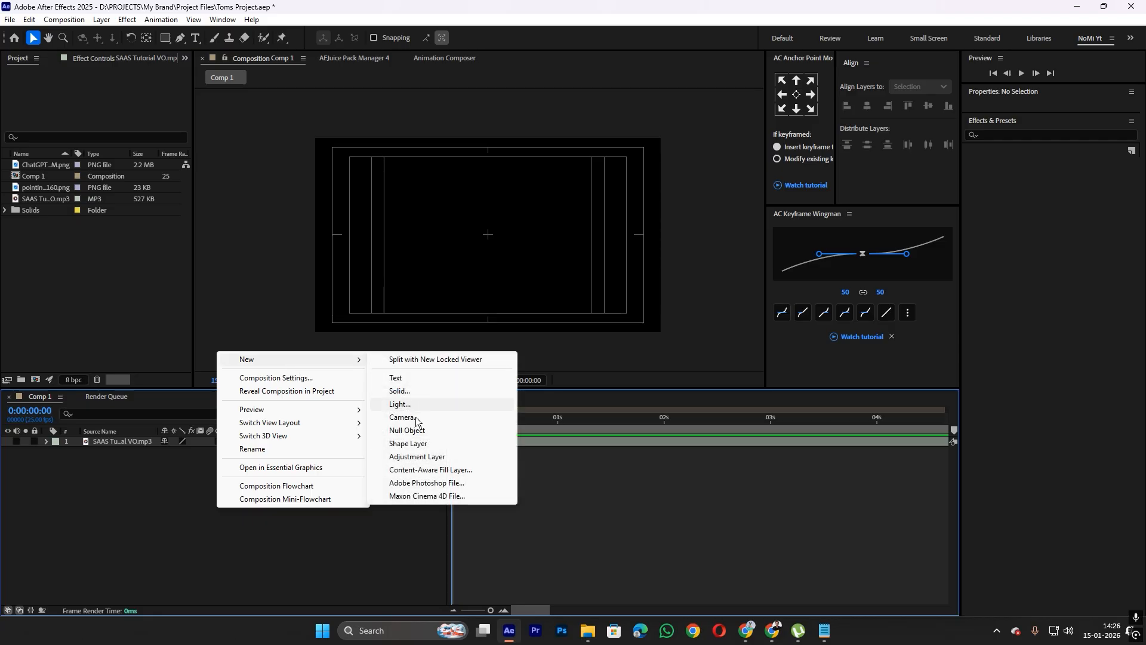
click(402, 390)
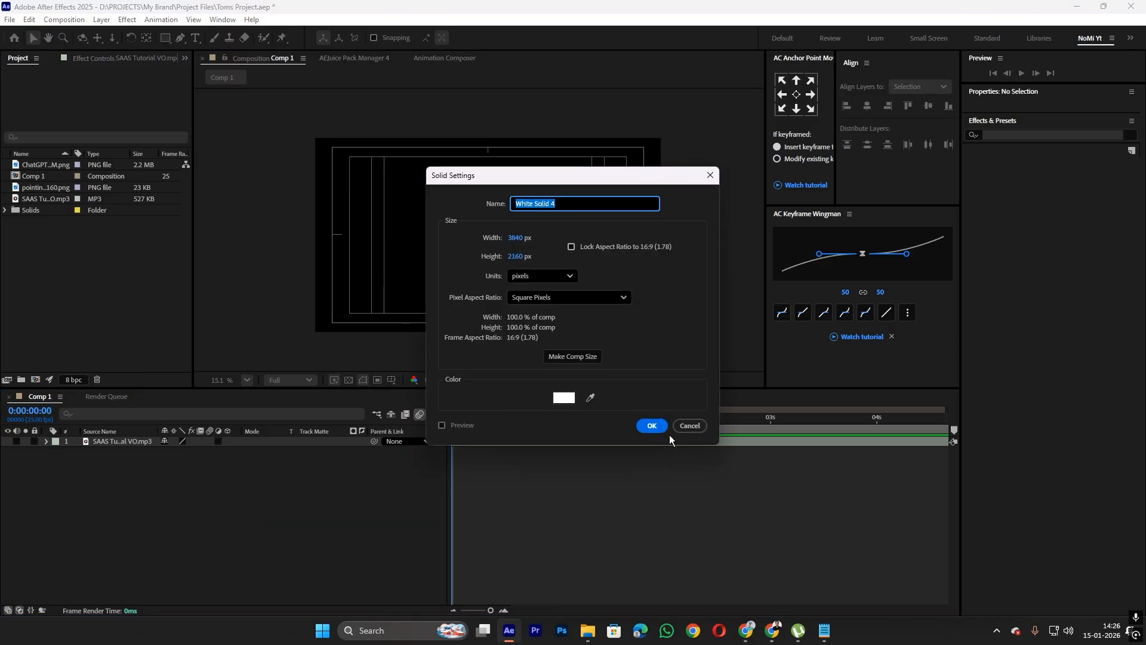
click(656, 427)
click(306, 546)
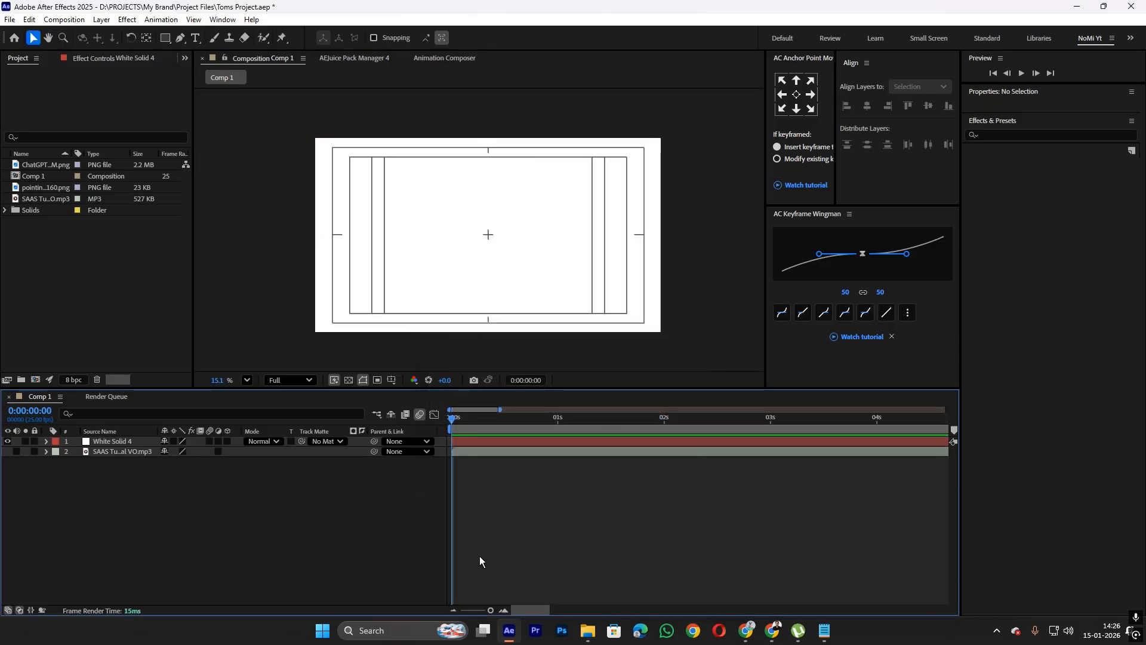
Apply the 4-Color Gradient effect to the white solid layer
click(531, 441)
key(ctrl+space)
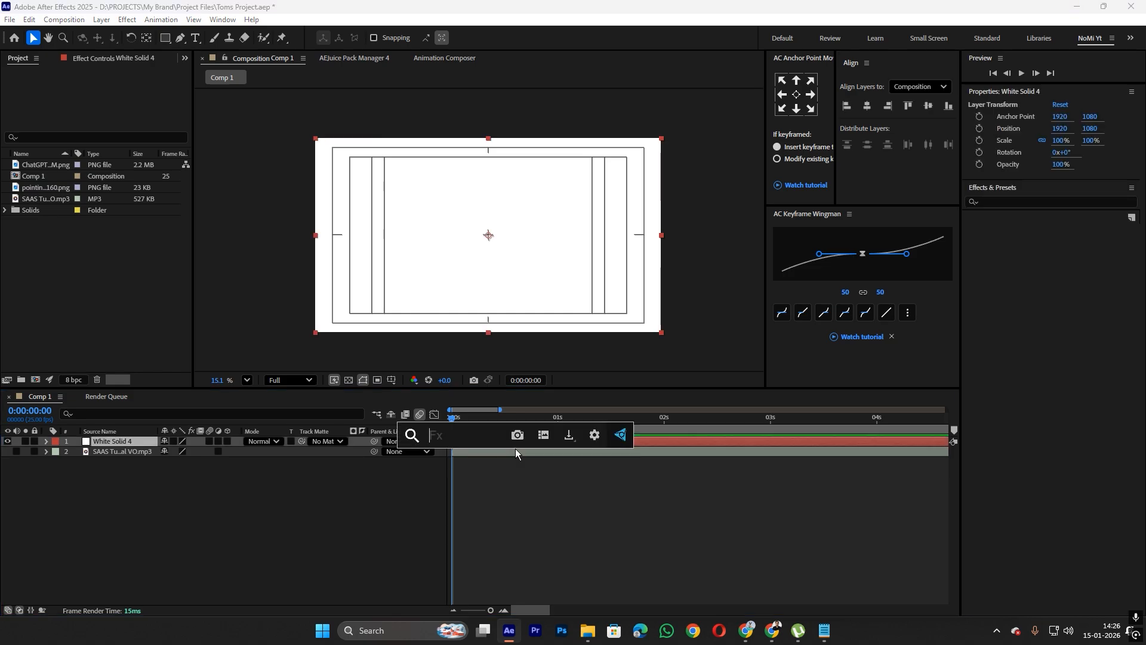
text(4)
click(486, 469)
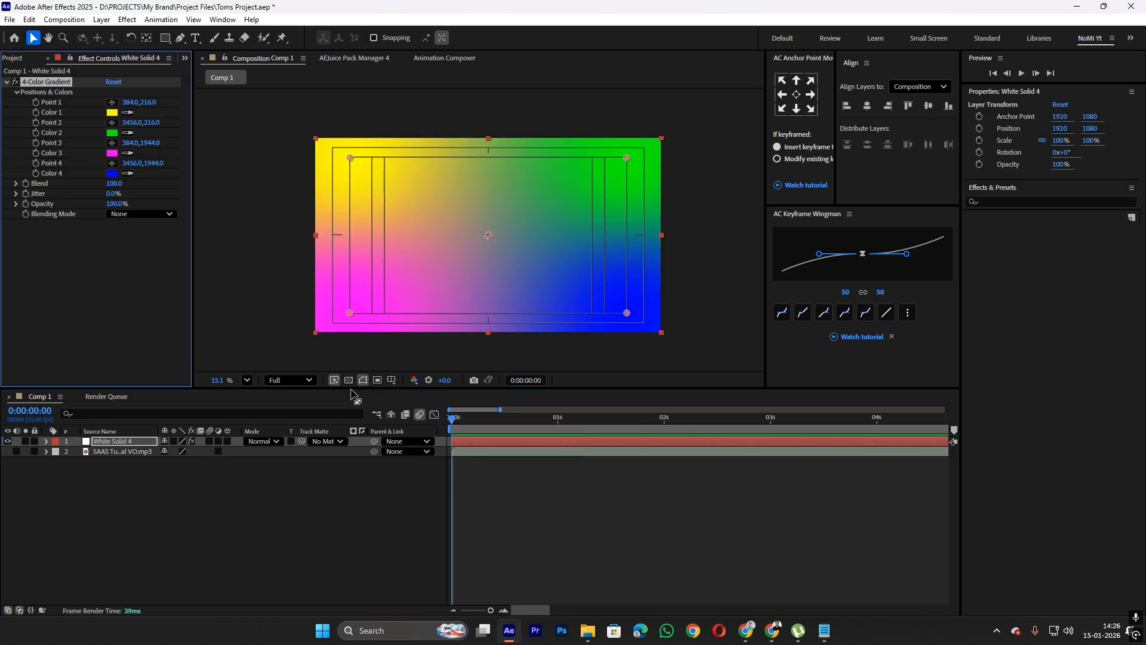
Set the gradient's Color 1 to FFFFFF and sample that white for Color 2 and Color 3
click(112, 112)
text(ffffff)
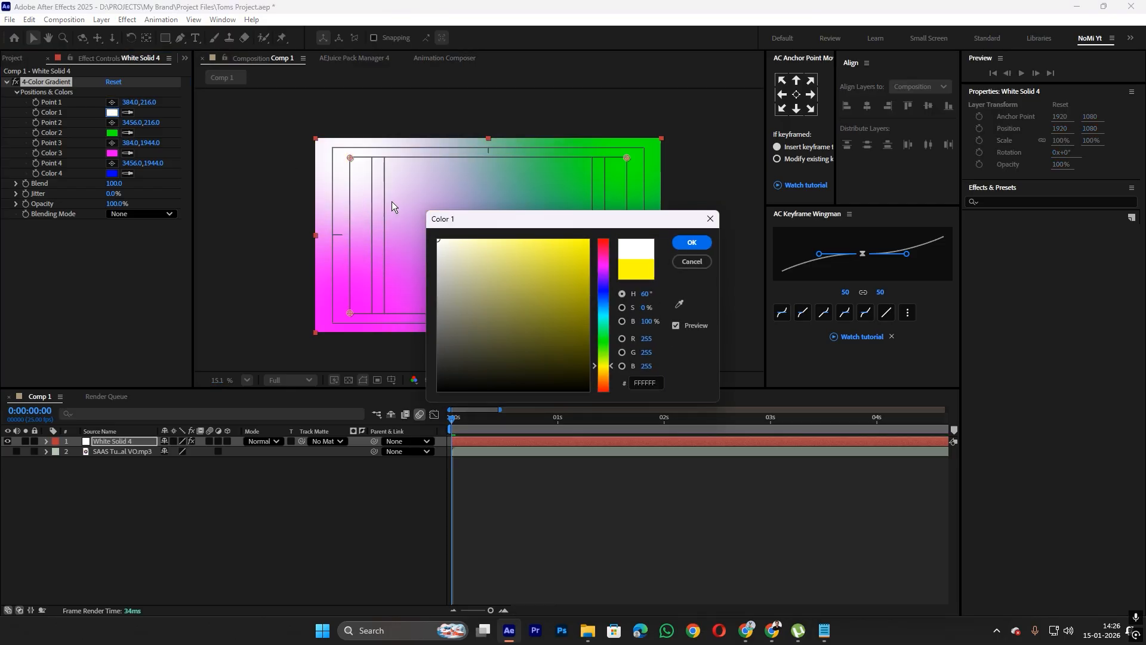
click(692, 241)
click(127, 133)
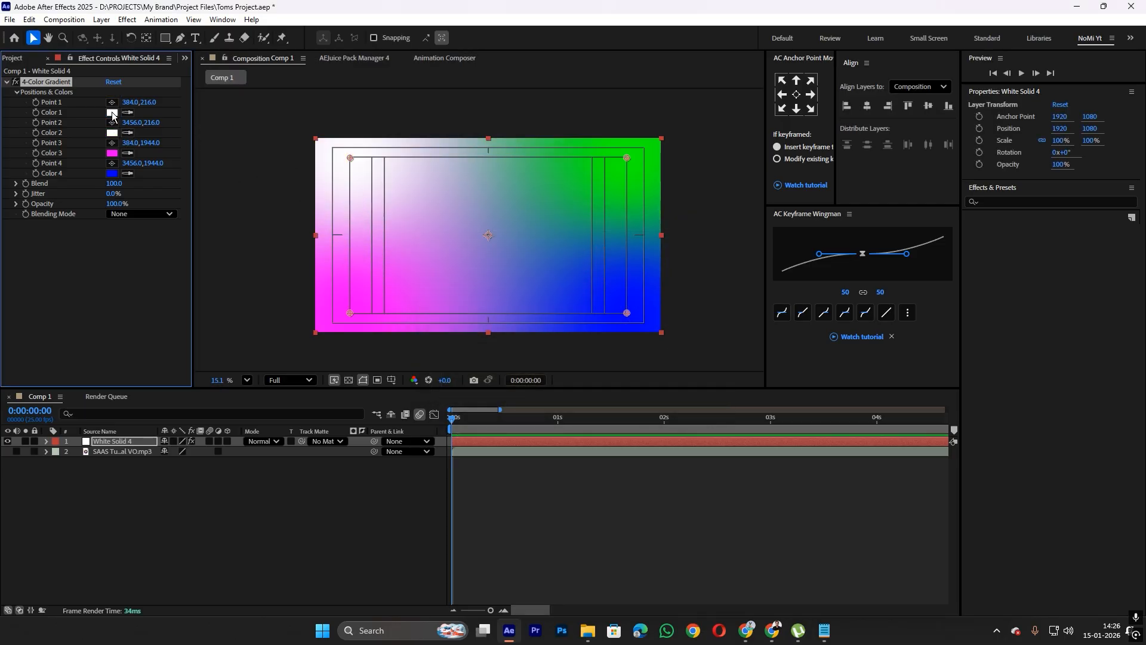
click(112, 112)
click(112, 133)
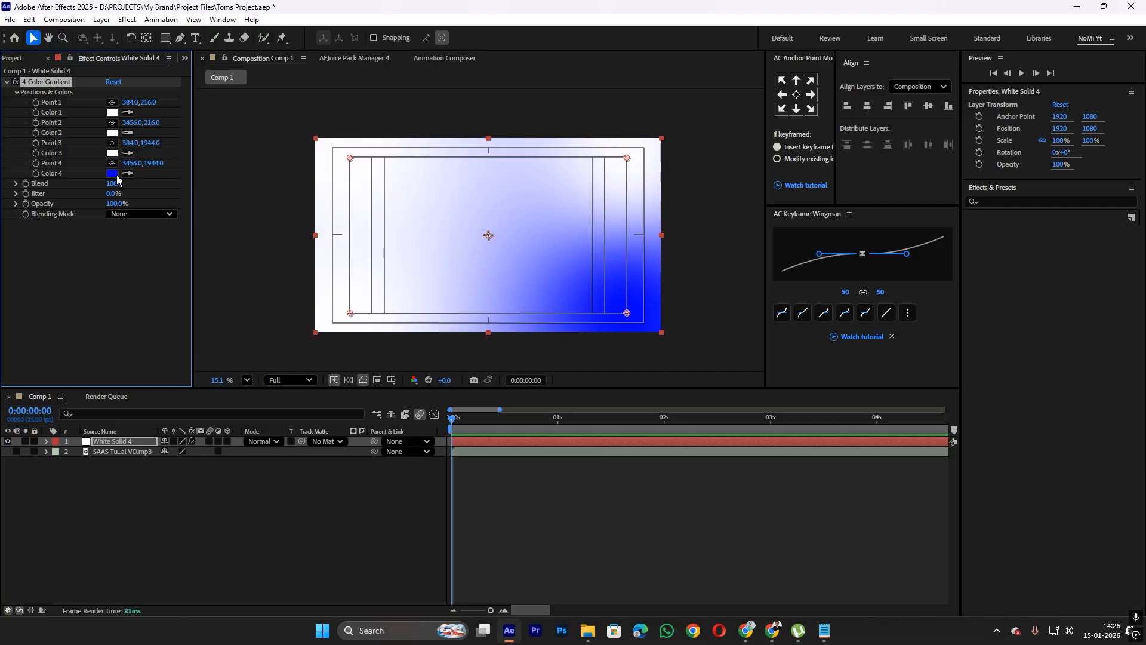
Set the gradient's Color 4 to the pale blue A5D6FF and save the project
click(113, 173)
click(561, 249)
drag(561, 247, 513, 230)
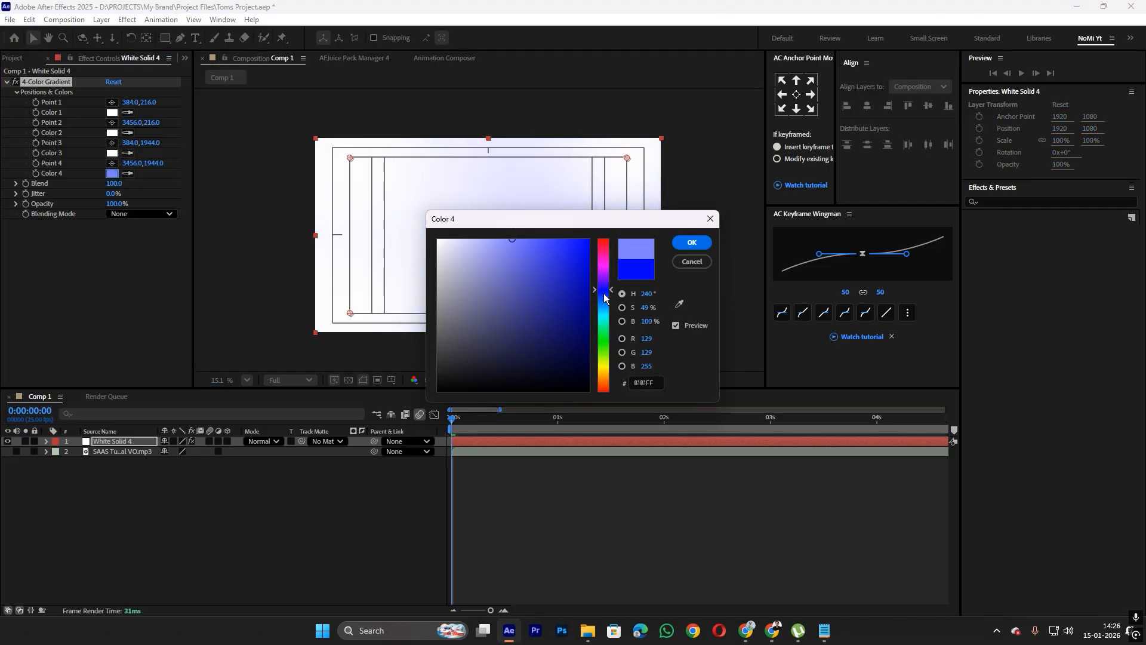
drag(604, 295, 617, 302)
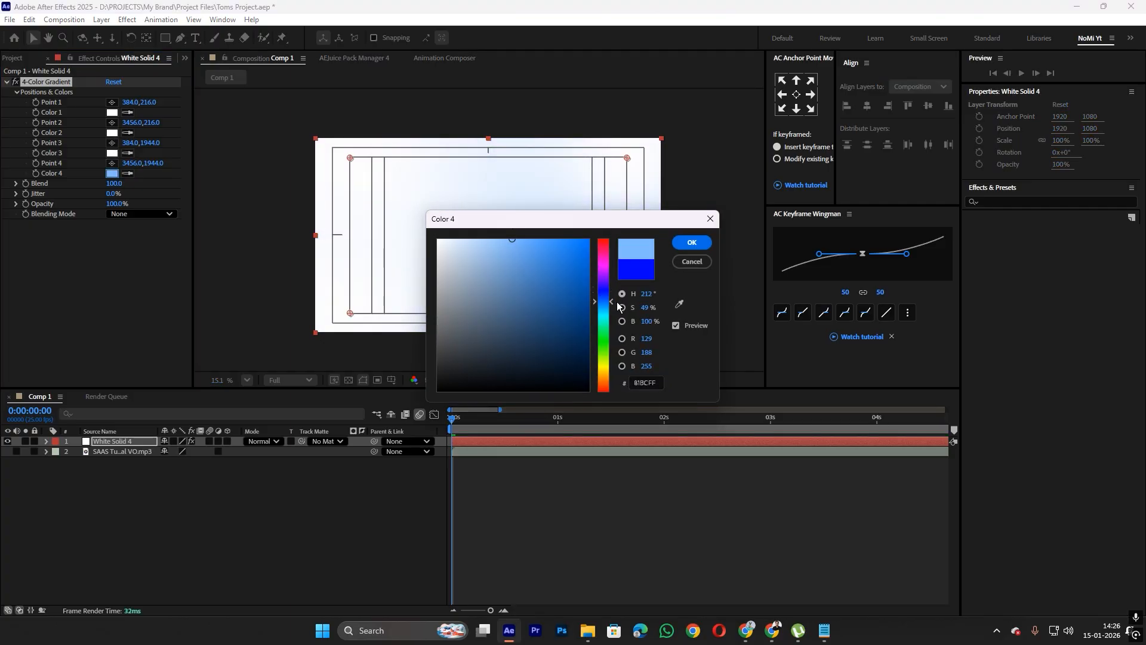
click(692, 242)
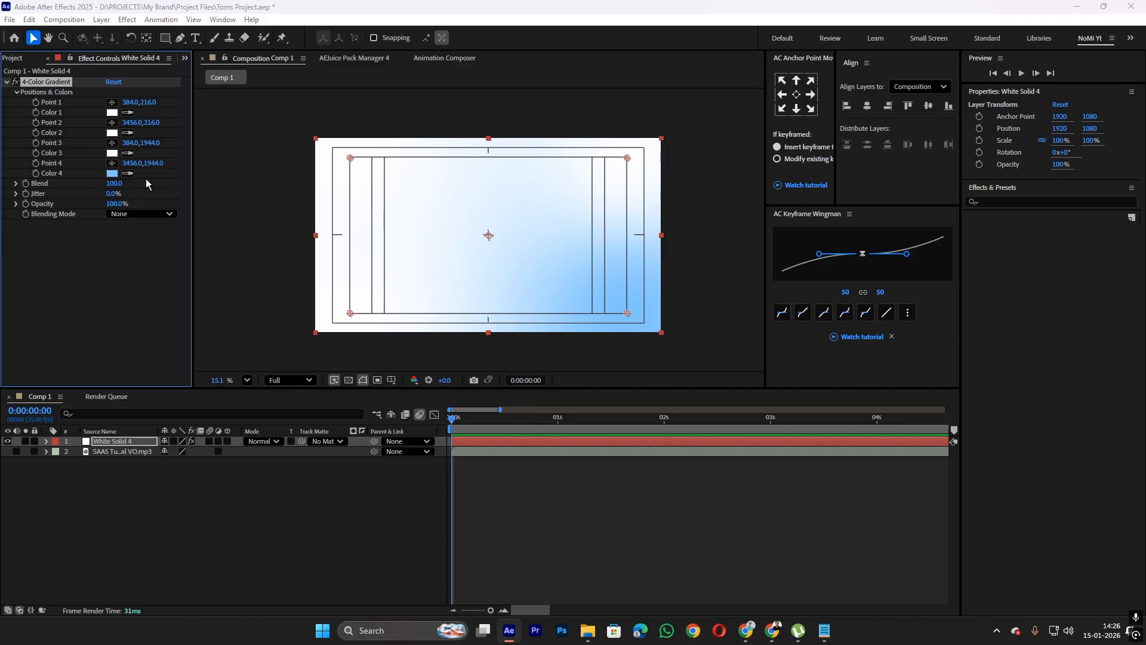
click(112, 173)
click(491, 234)
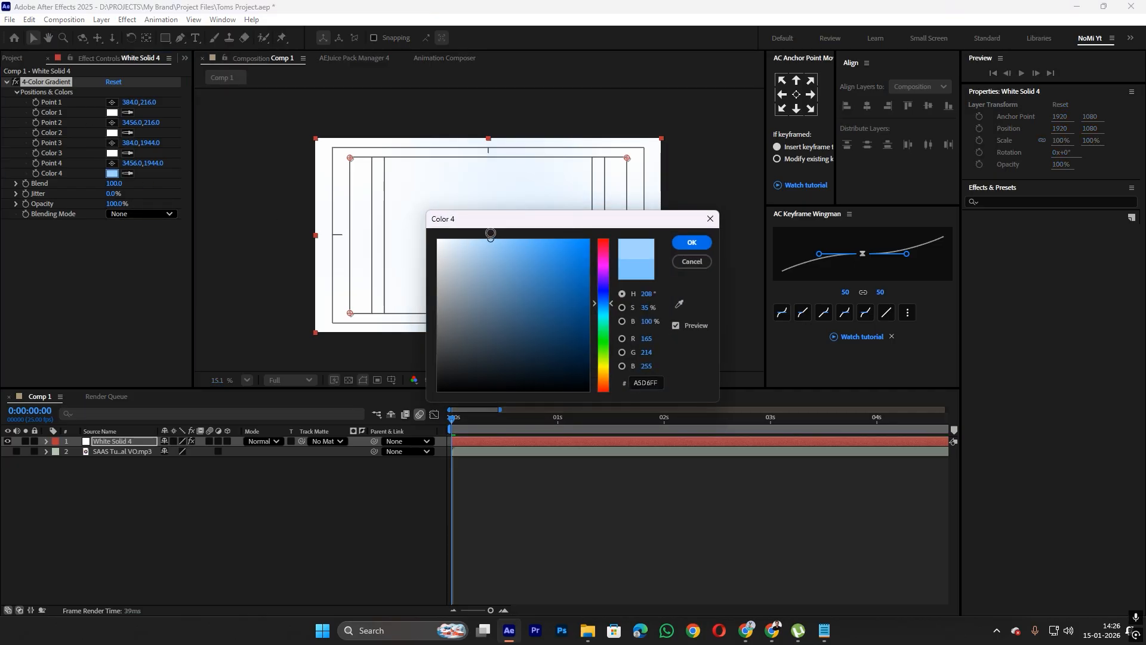
click(692, 242)
click(548, 540)
scroll(573, 285, up, 1)
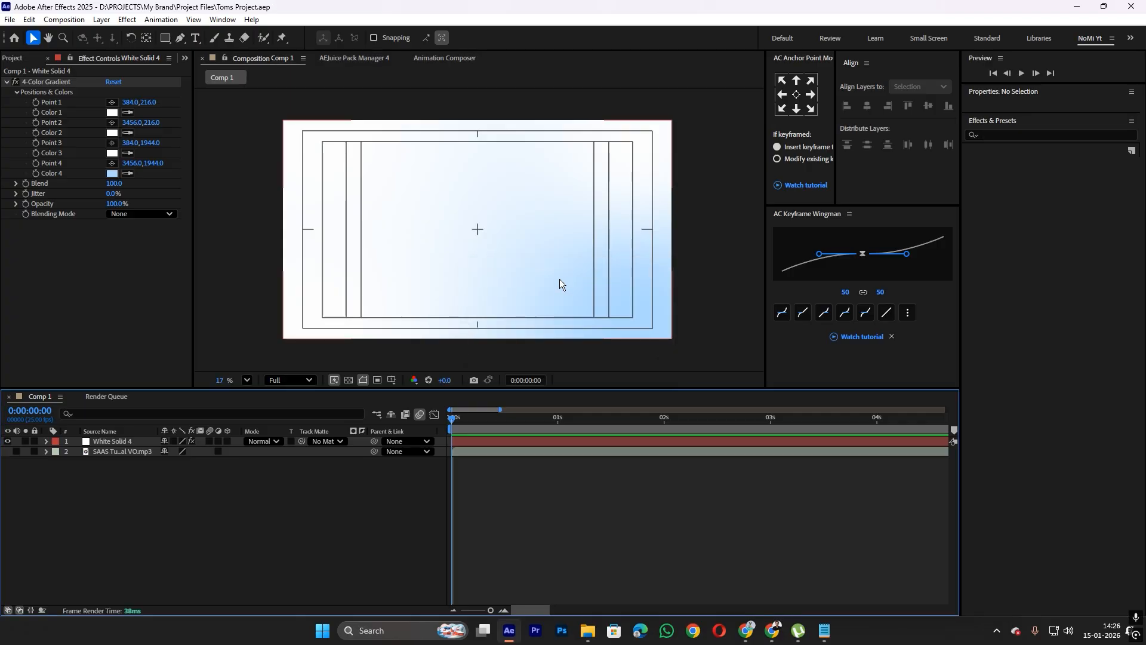
Draw a rectangle about 1655 × 1047 px on a new shape layer near the middle of the composition
click(189, 357)
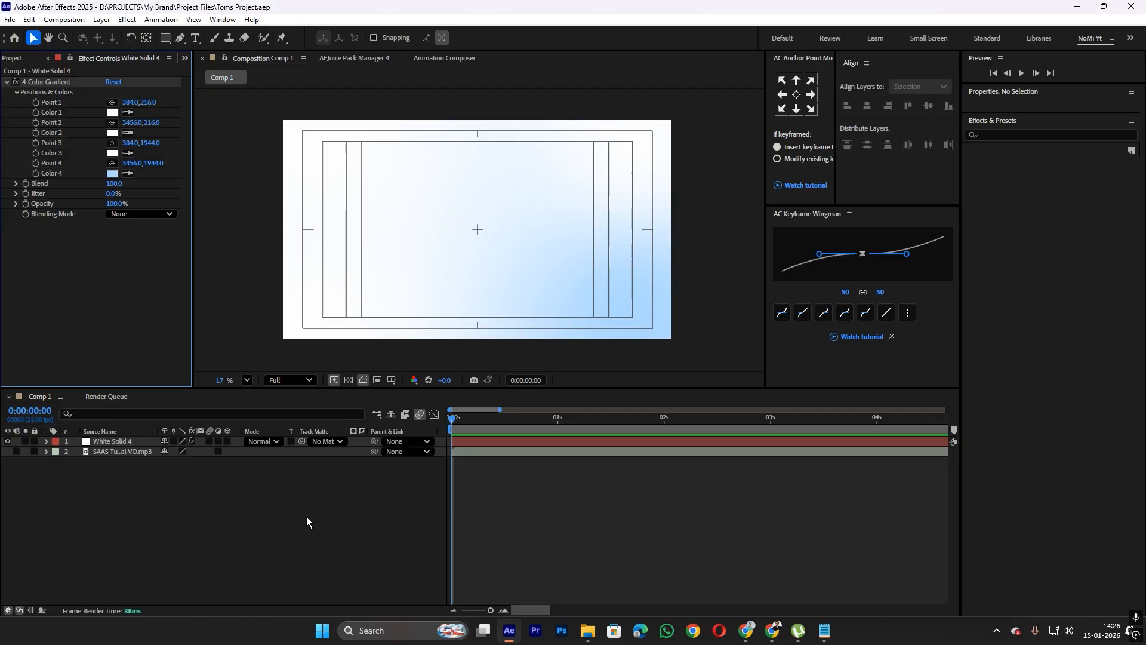
key(q)
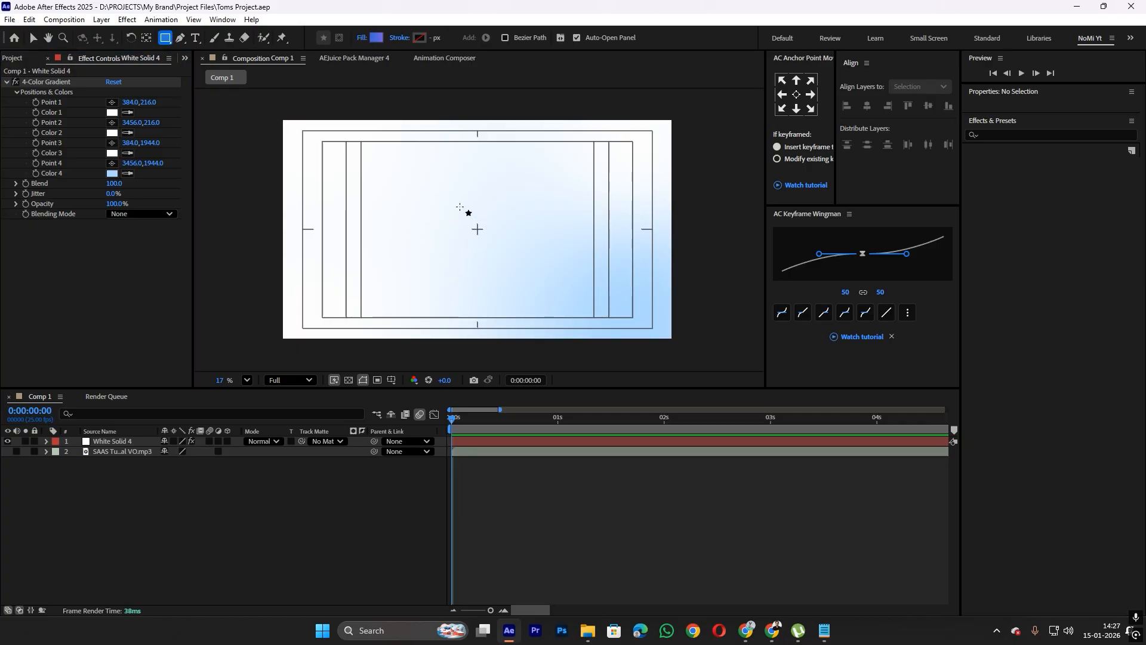
scroll(468, 215, up, 1)
mouse_move(383, 181)
mouse_down()
mouse_move(595, 298)
mouse_move(572, 300)
mouse_up()
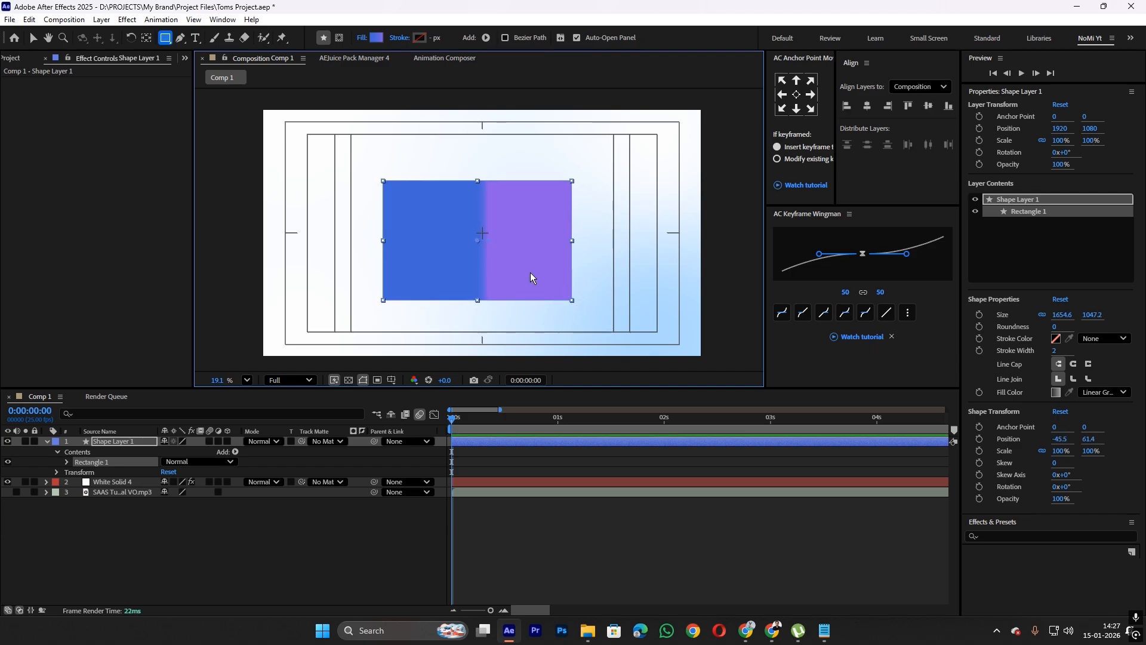
Center the rectangle horizontally and vertically in the composition
key(v)
drag(520, 264, 529, 260)
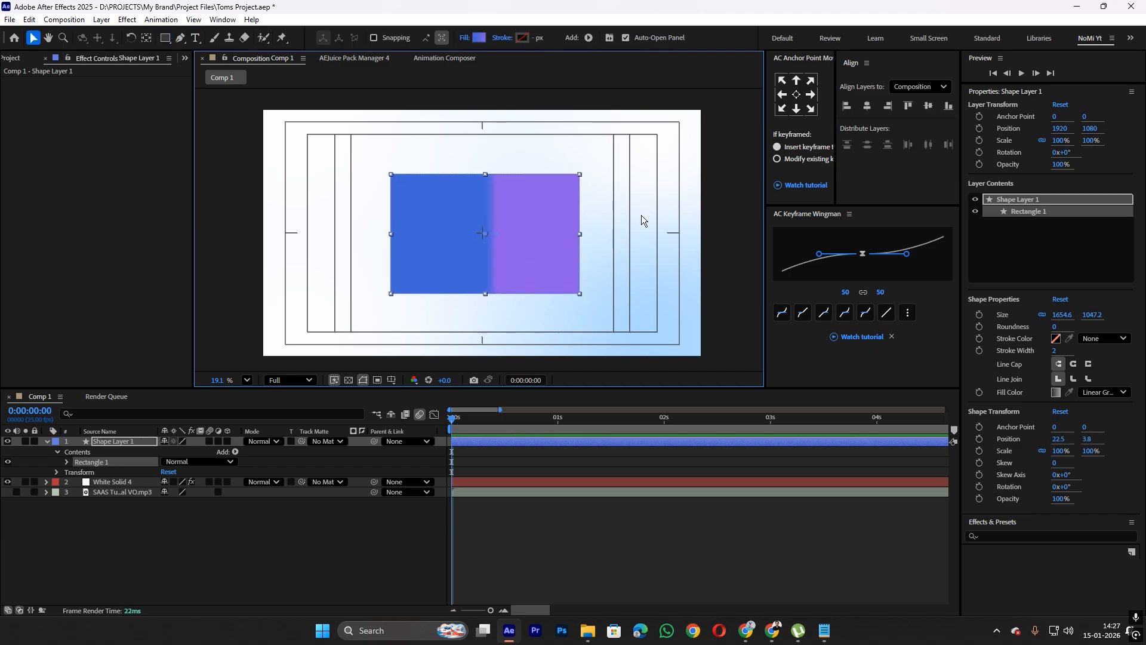
click(868, 105)
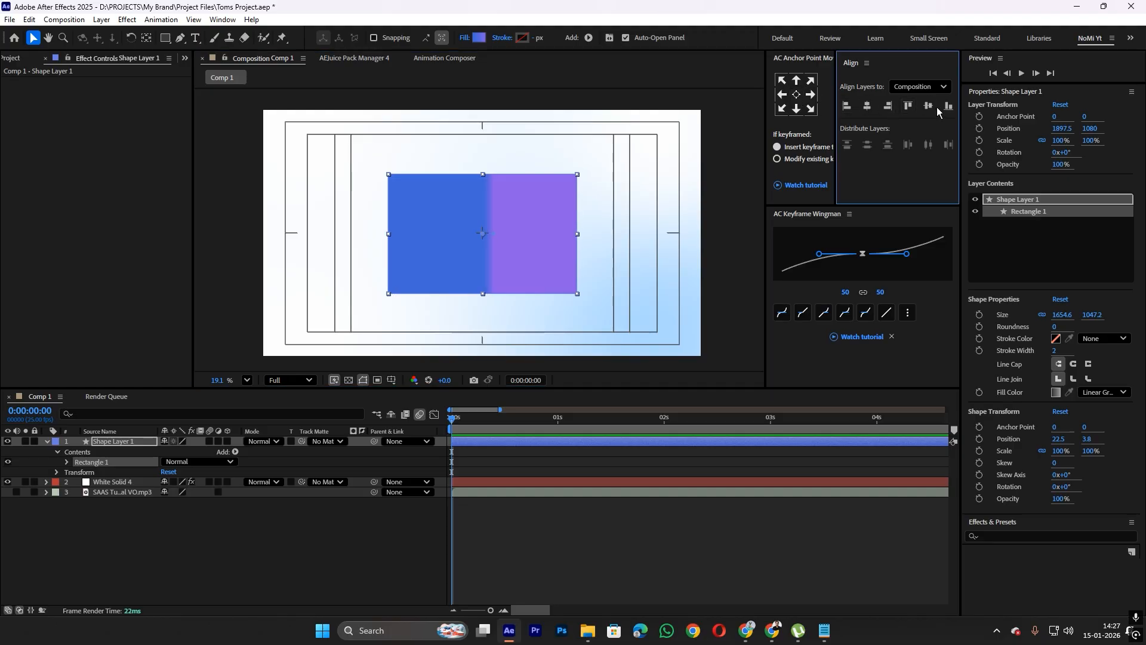
click(928, 106)
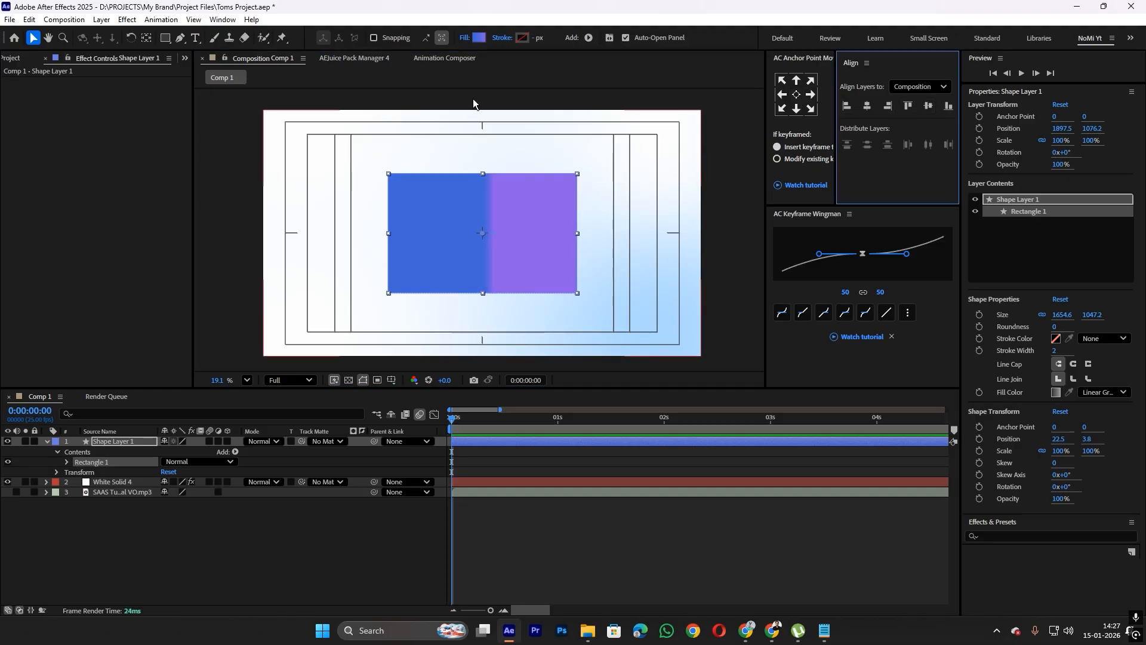
Change the rectangle's fill from linear gradient to solid white
click(465, 39)
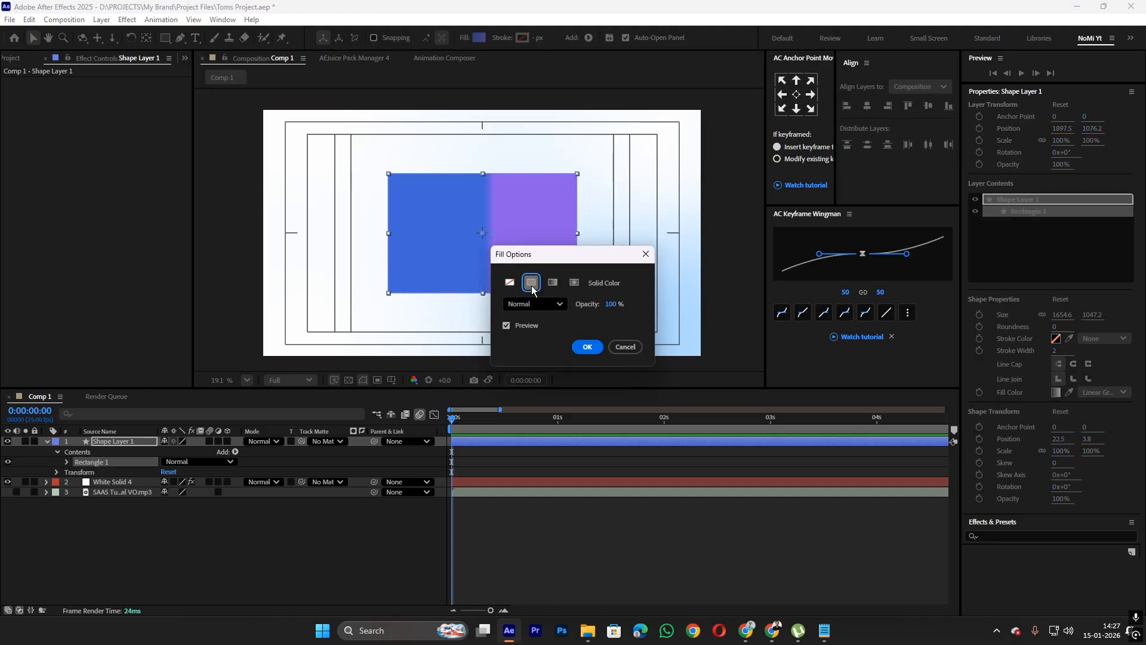
click(531, 281)
click(585, 343)
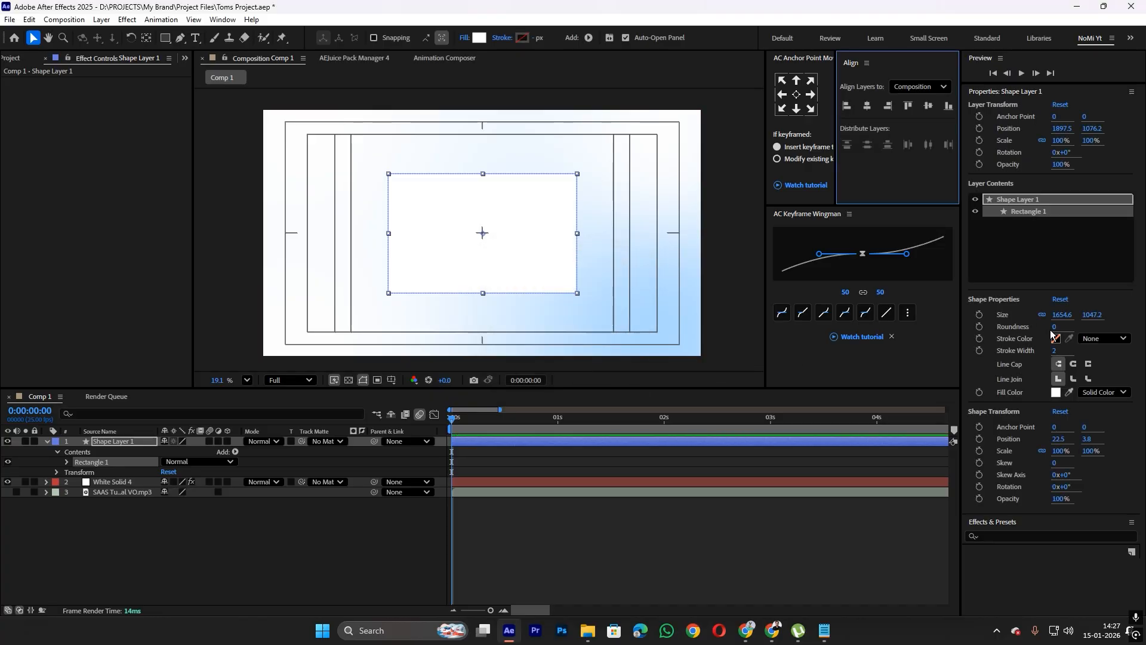
Set the rectangle's corner roundness to 60 and save the project
drag(1054, 327, 1092, 328)
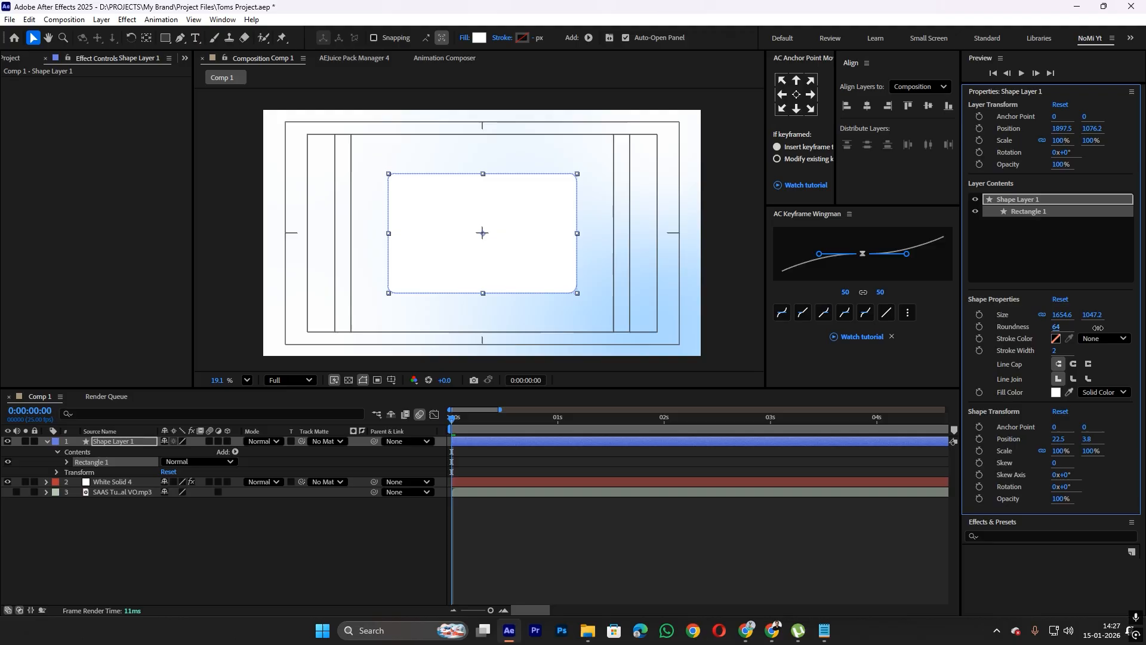
click(1057, 327)
text(60)
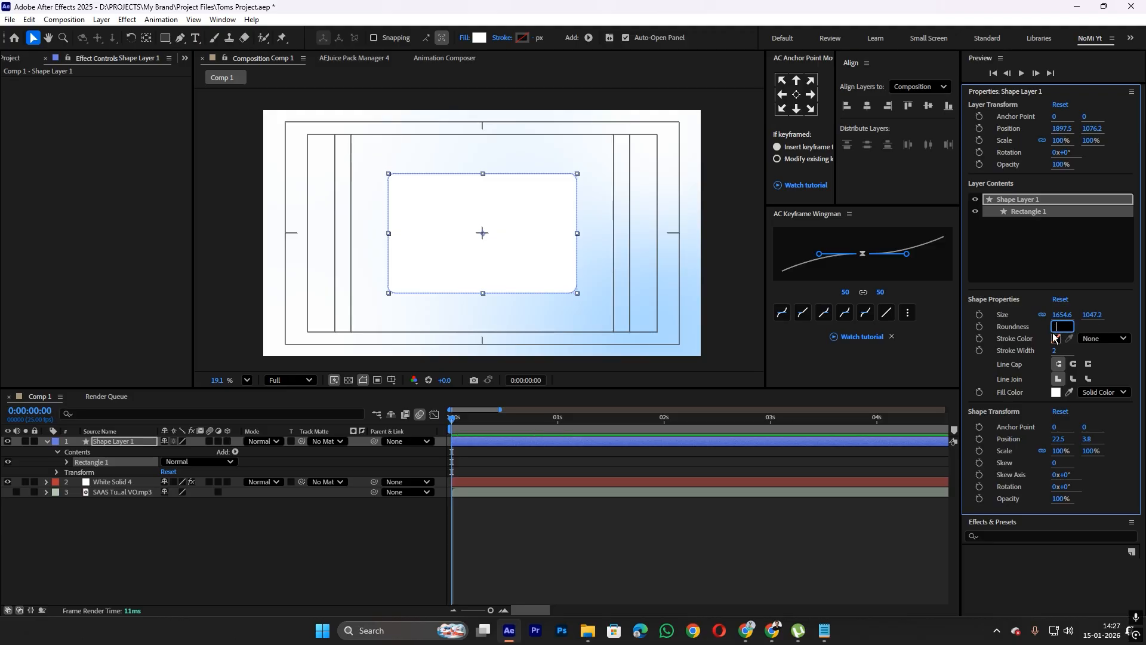
click(743, 530)
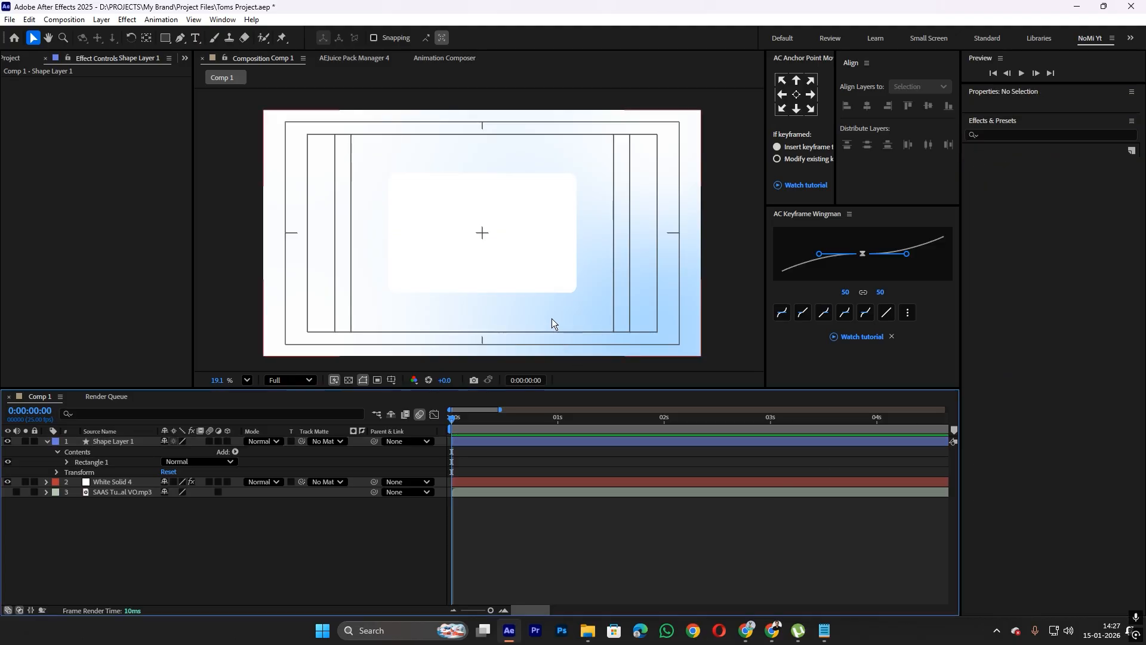
click(518, 440)
key(ctrl+s)
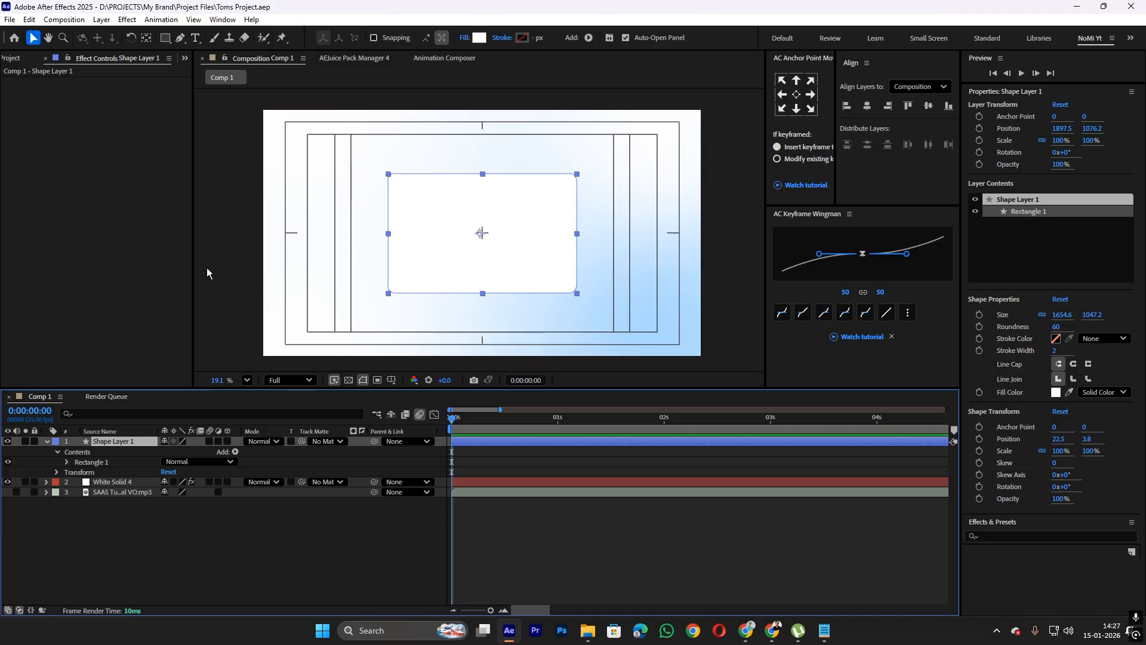
Apply the Drop Shadow effect to the rounded rectangle's shape layer
click(206, 267)
scroll(365, 274, up, 3)
drag(600, 311, 504, 246)
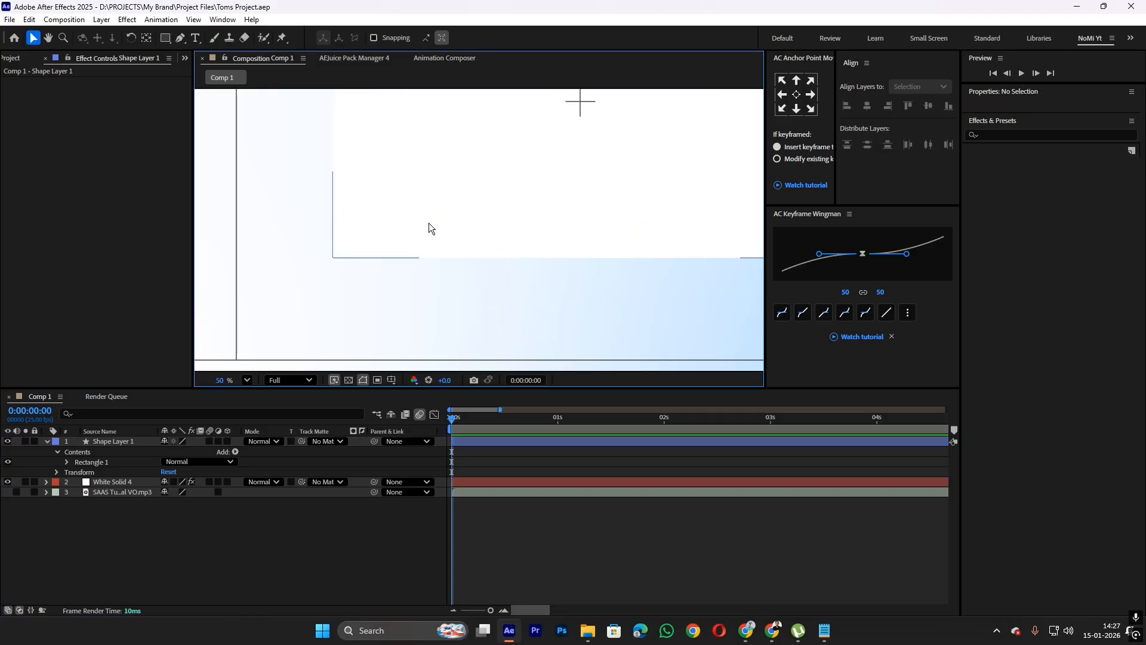
scroll(429, 223, down, 1)
drag(392, 246, 338, 289)
click(460, 318)
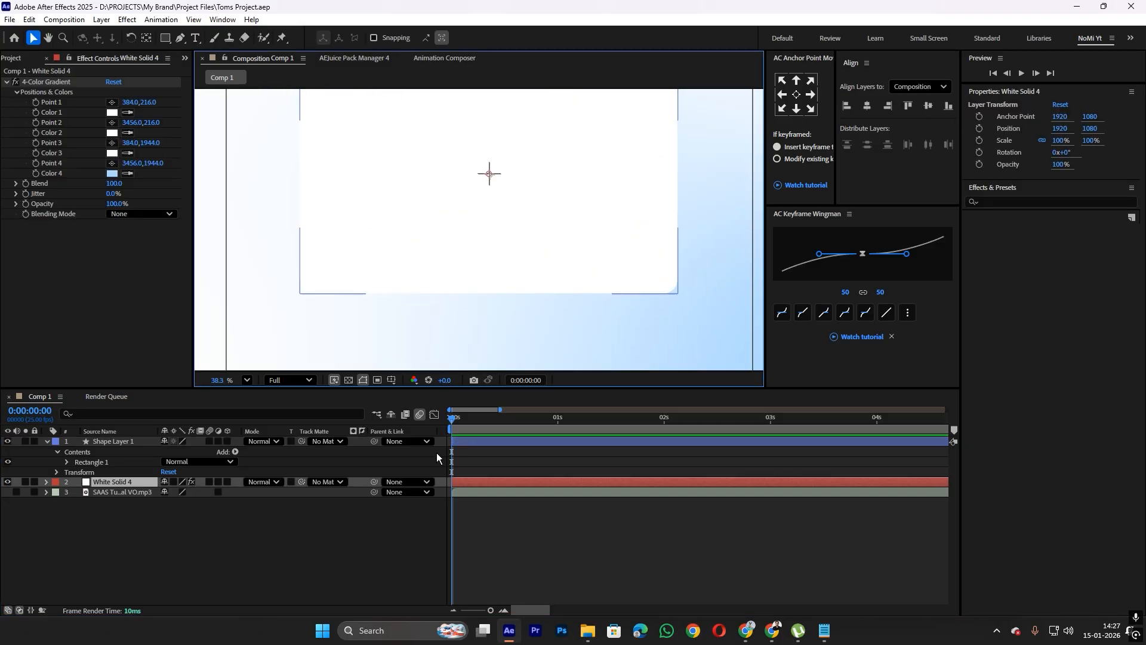
click(475, 439)
key(ctrl+space)
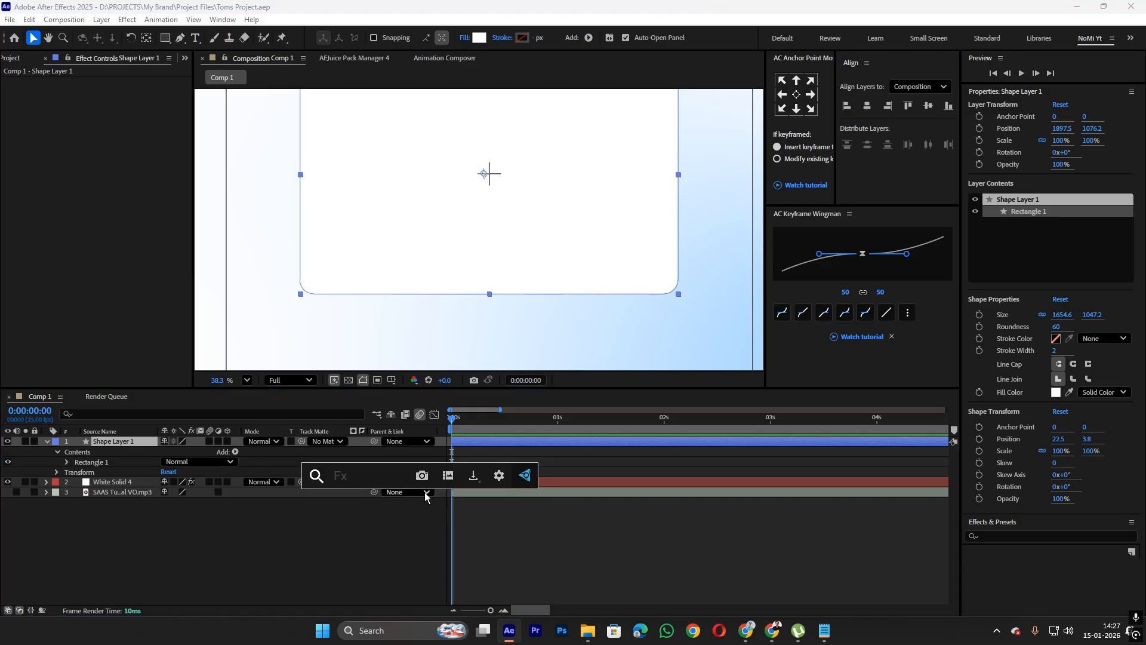
text(drop)
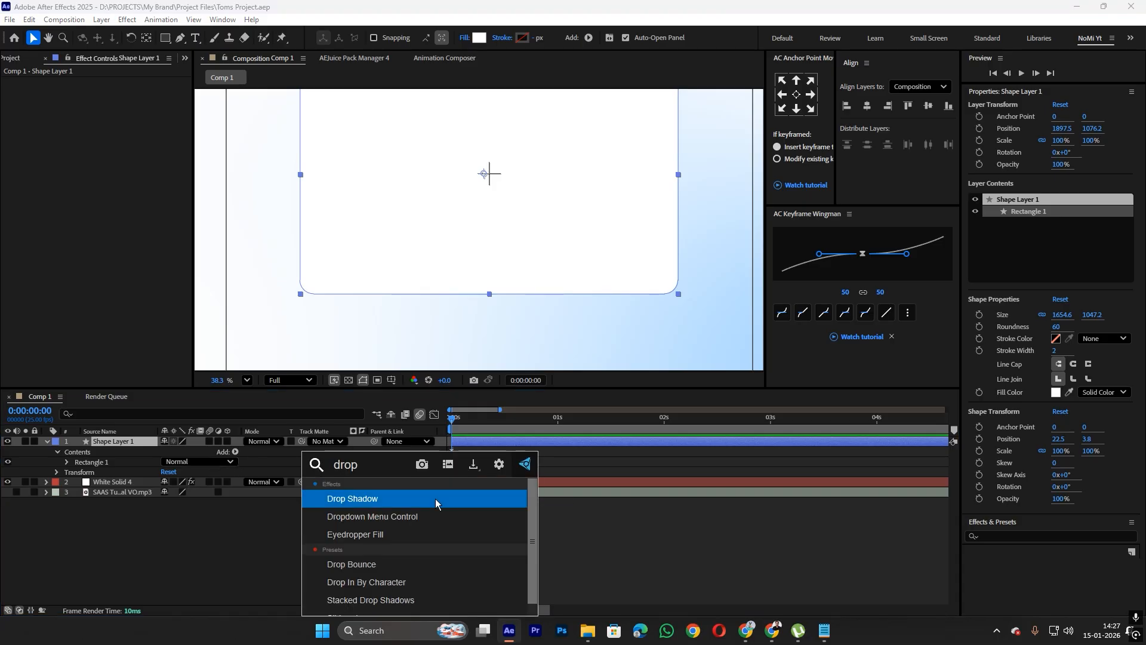
click(395, 499)
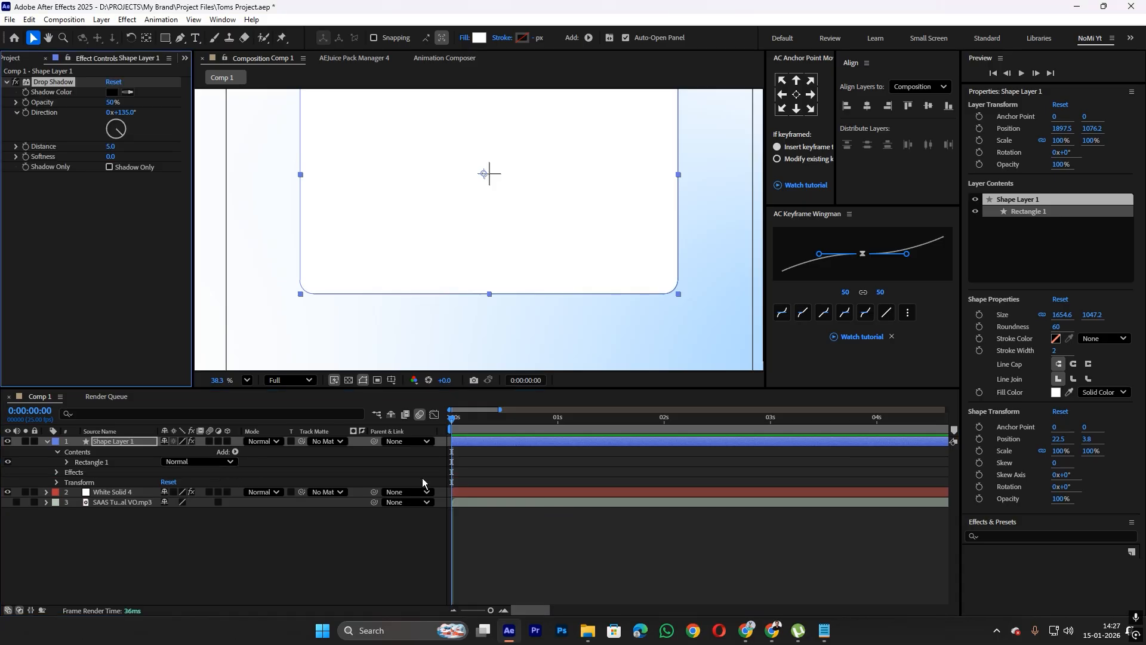
Set the drop shadow's distance to 1 and softness to 50, reduce its opacity, and save the project
click(112, 146)
text(1)
key(Return)
drag(110, 156, 142, 156)
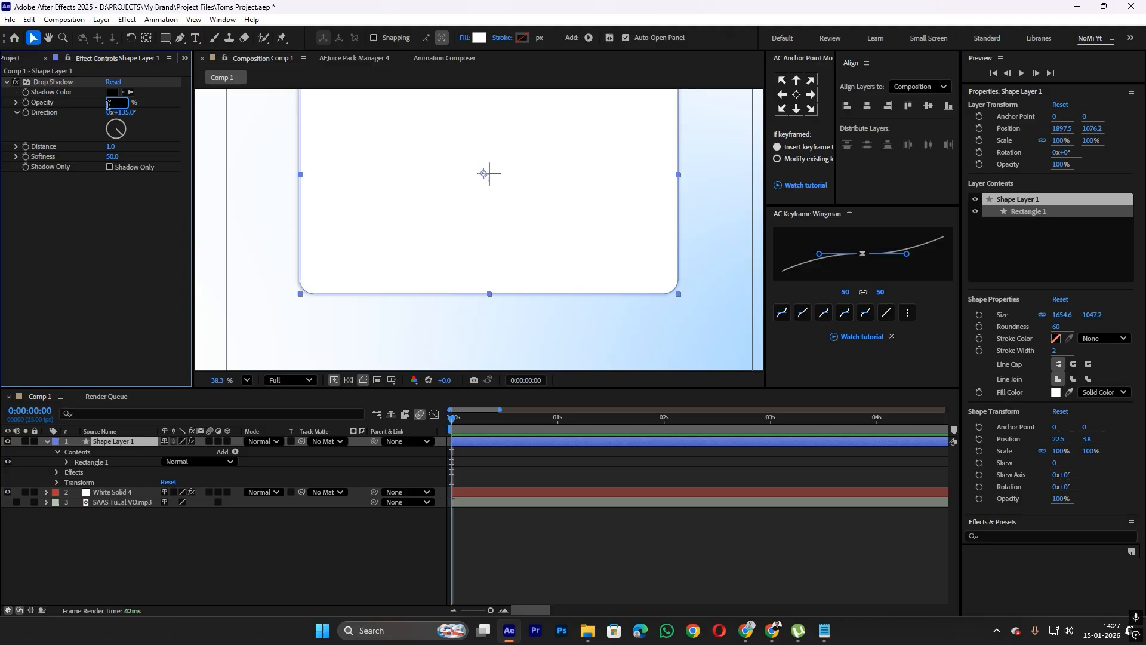
click(430, 308)
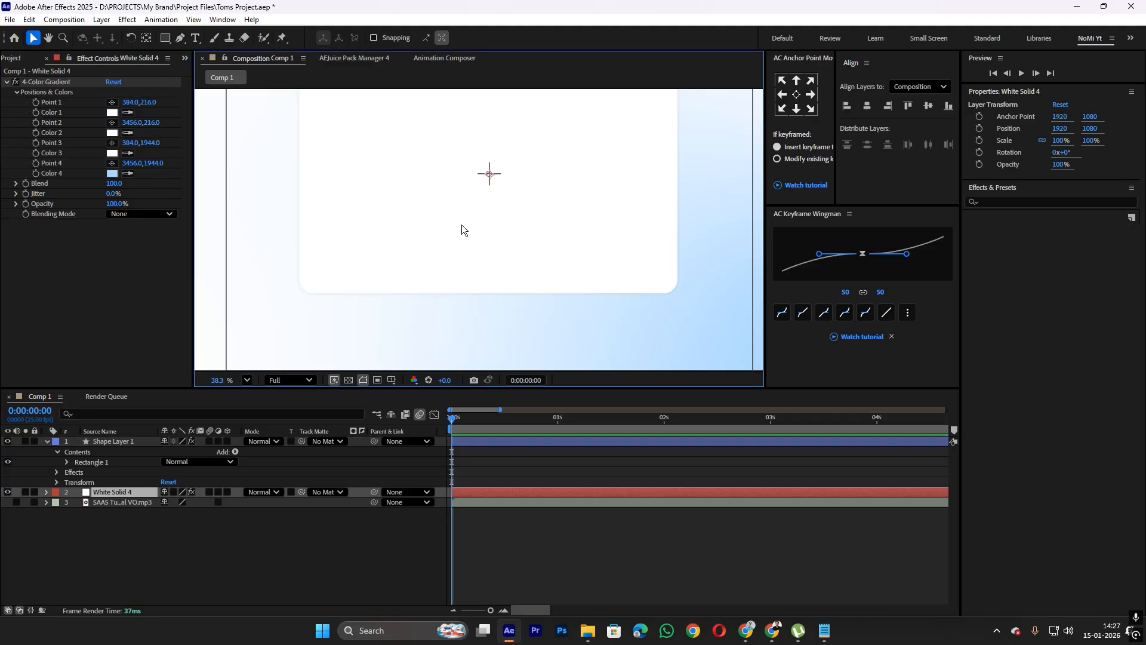
scroll(424, 242, down, 3)
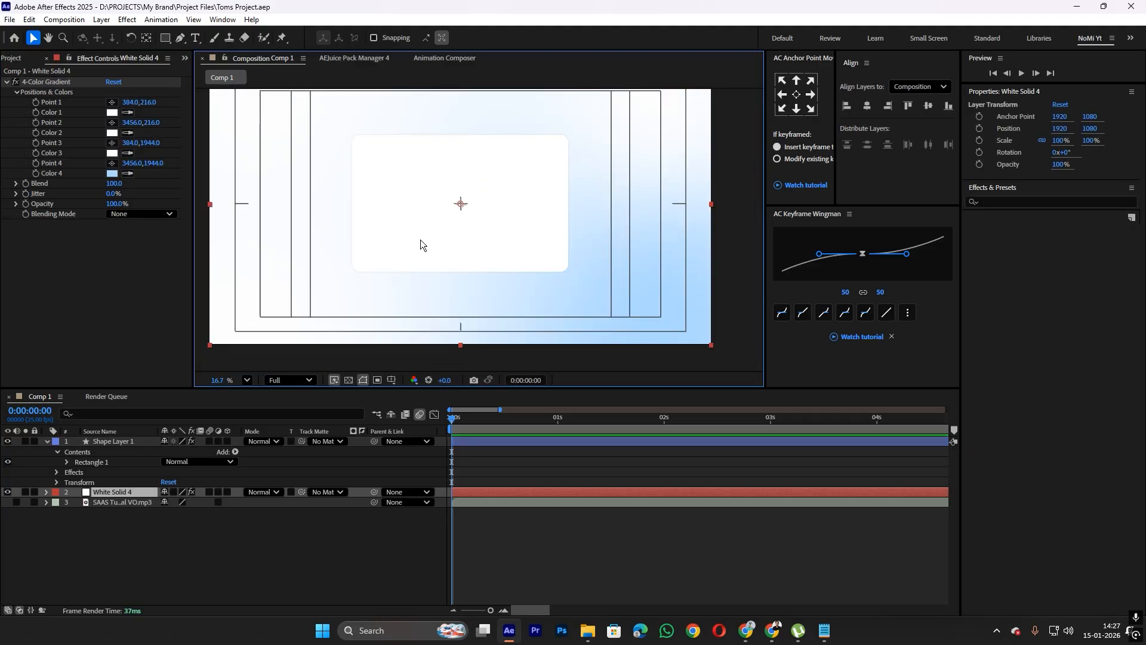
scroll(448, 242, up, 2)
click(452, 441)
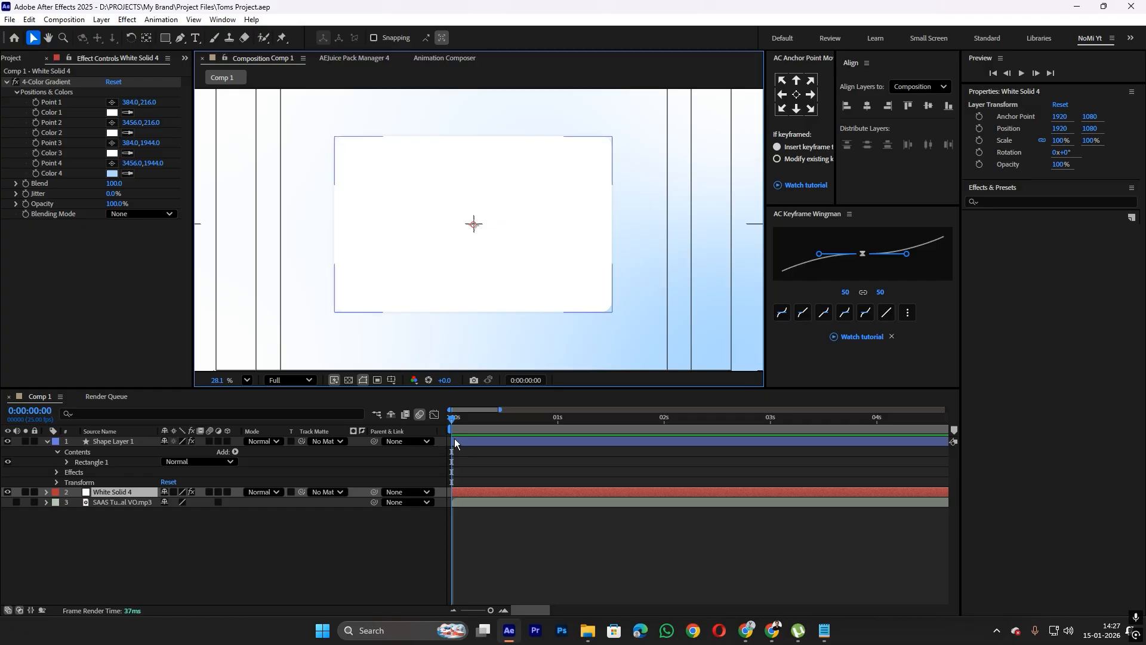
Place the ChatGPT PNG avatar image from the project files at the centre of the white card in Comp 1
click(509, 471)
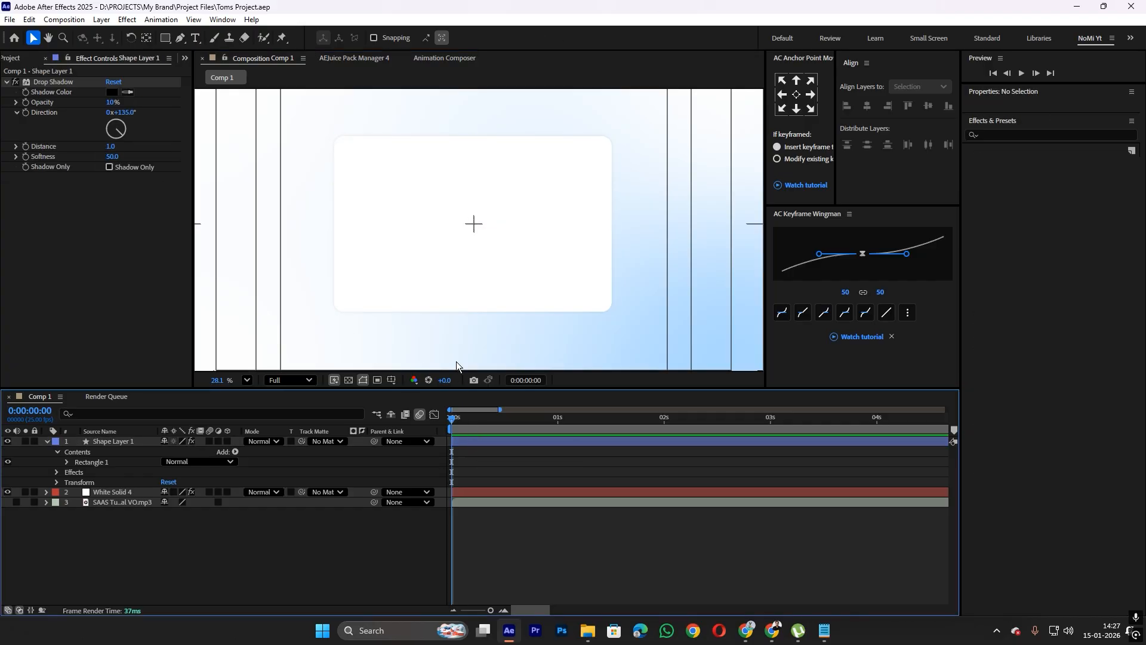
scroll(442, 245, down, 2)
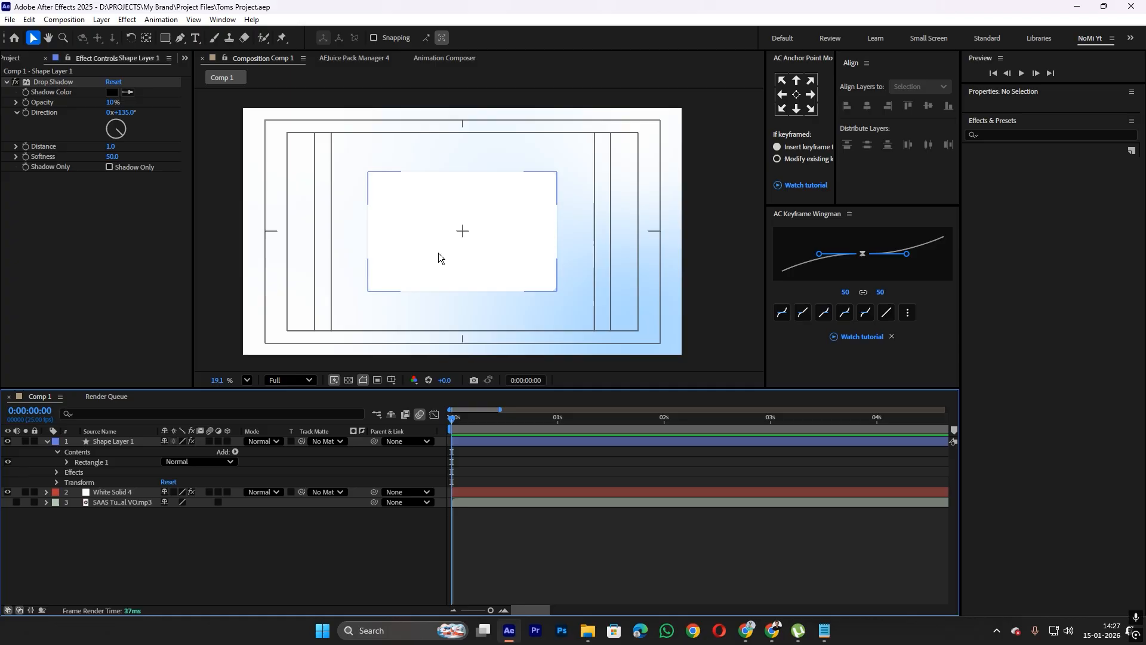
click(145, 292)
click(12, 59)
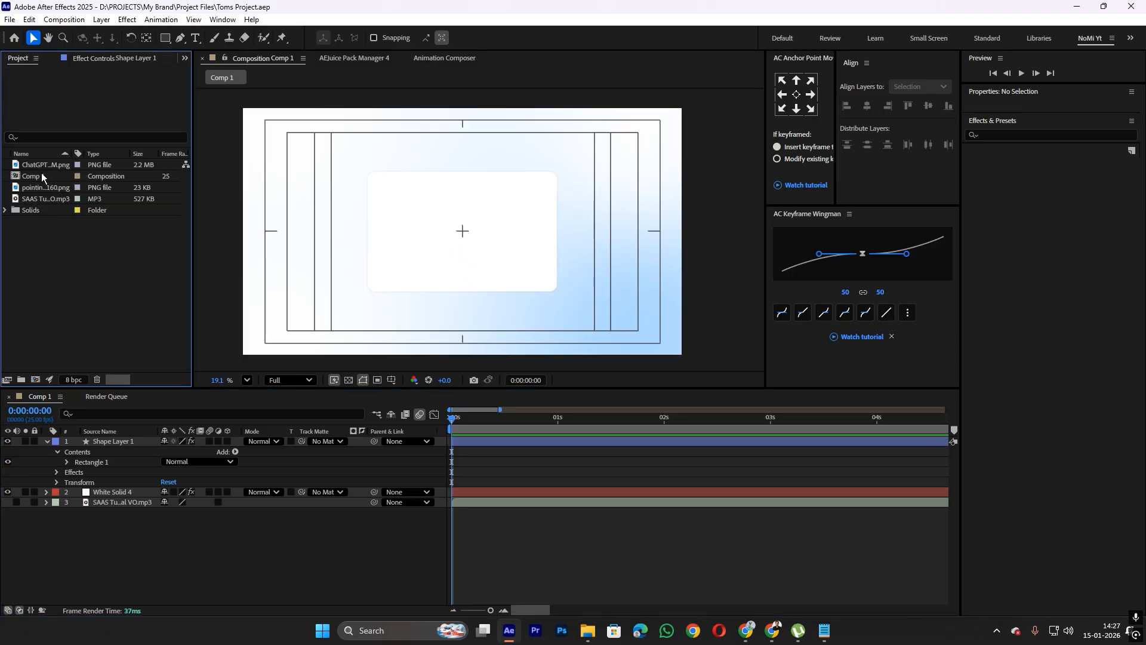
click(43, 167)
drag(52, 170, 464, 239)
Scale the avatar image layer to 29% and save the project
scroll(463, 242, up, 2)
key(s)
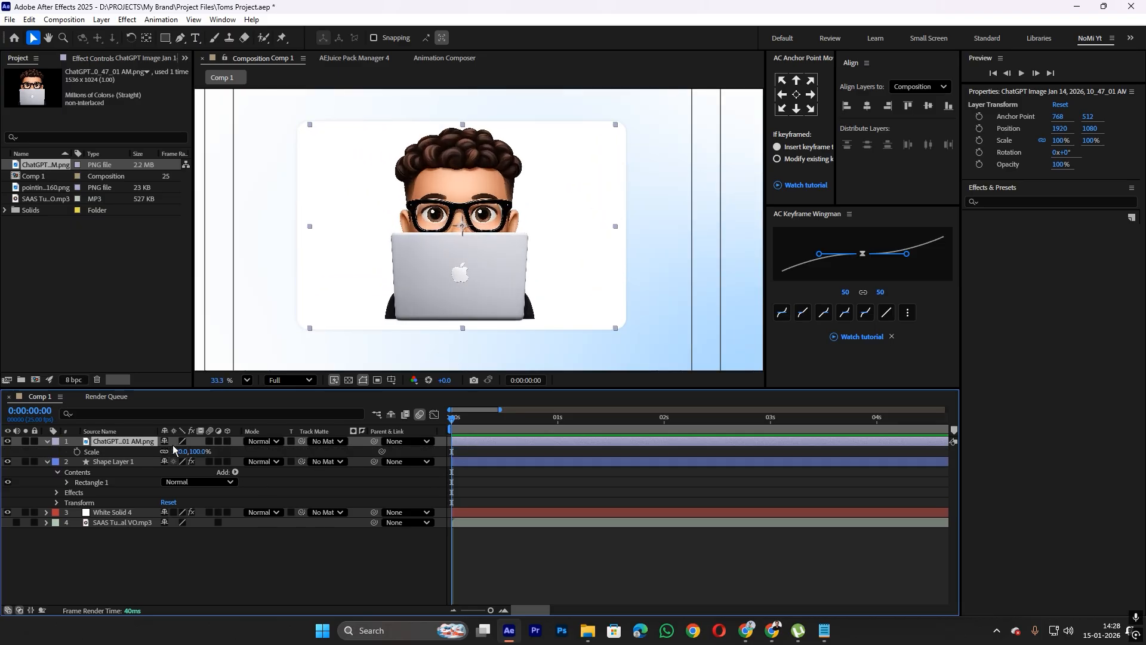
drag(181, 452, 144, 451)
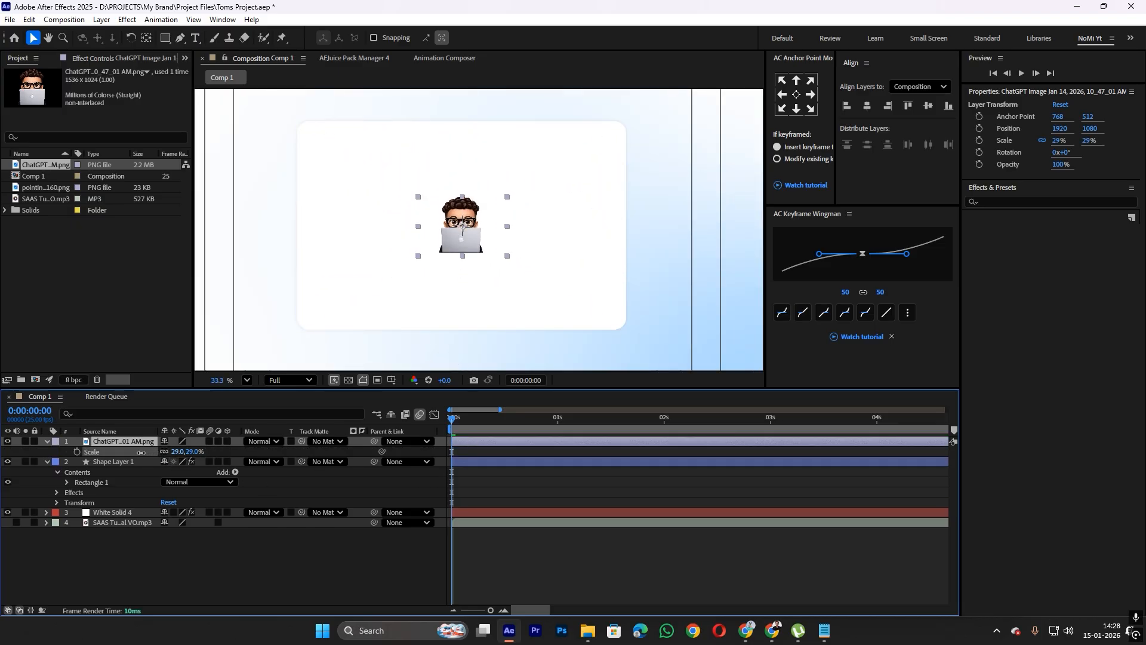
key(ctrl+s)
Draw a circle about 339 by 345 px on the card to the left of the avatar and give it a linear gradient fill
click(221, 63)
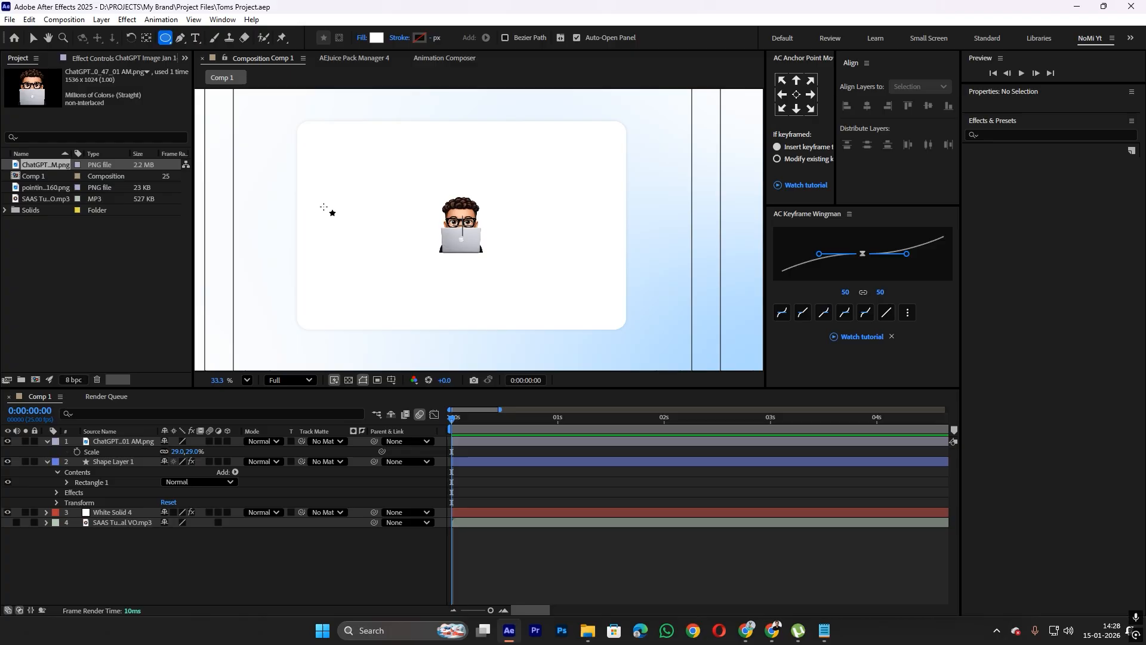
drag(328, 172, 395, 242)
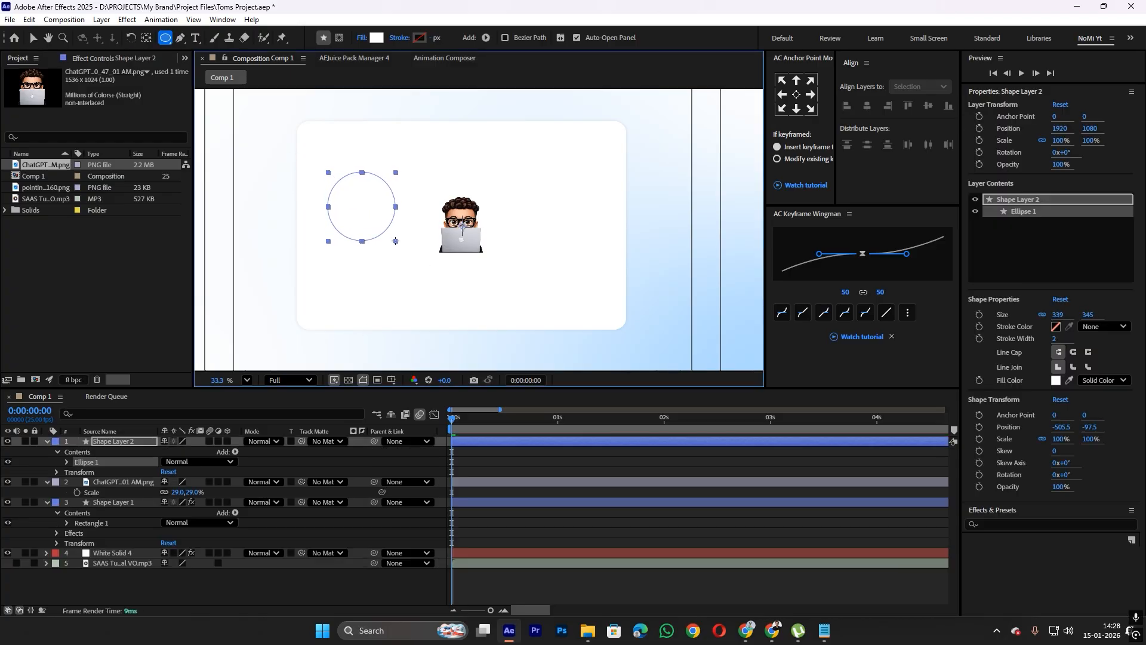
click(362, 38)
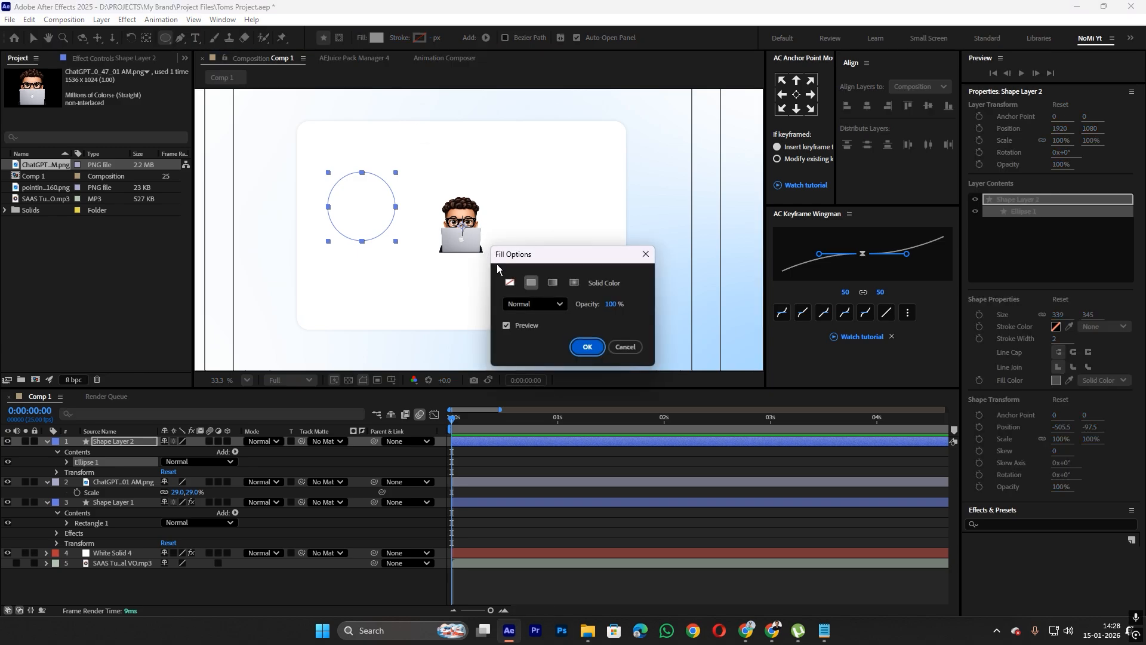
click(550, 282)
click(586, 347)
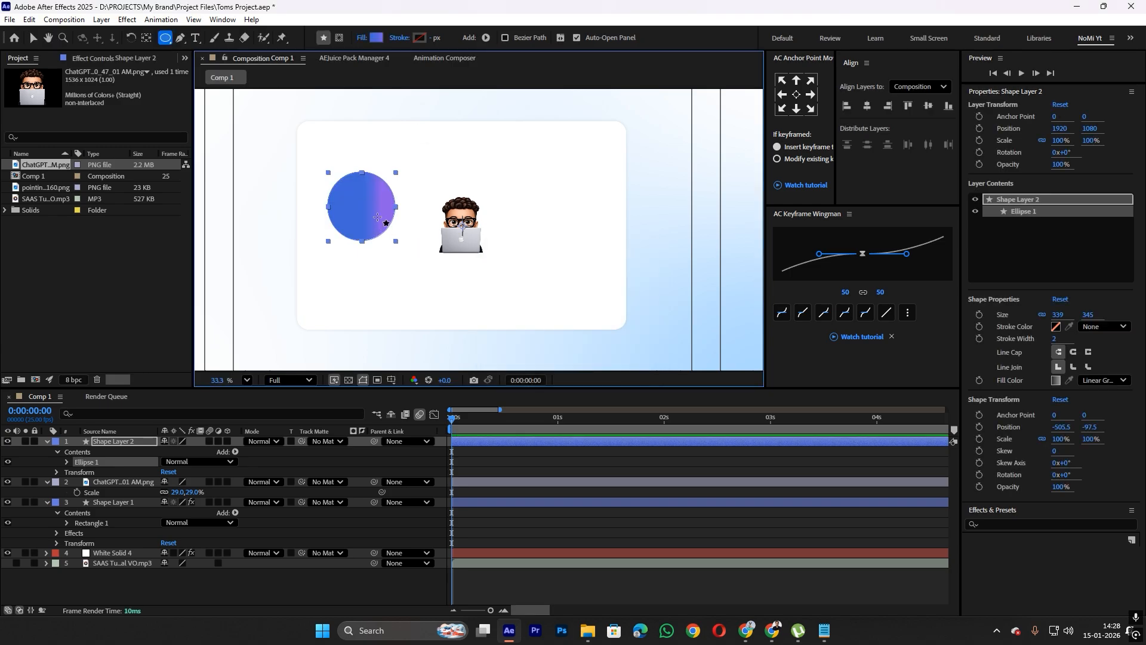
Set the circle gradient's end colour to light blue #8EABFF and adjust the gradient's end point on the circle
key(v)
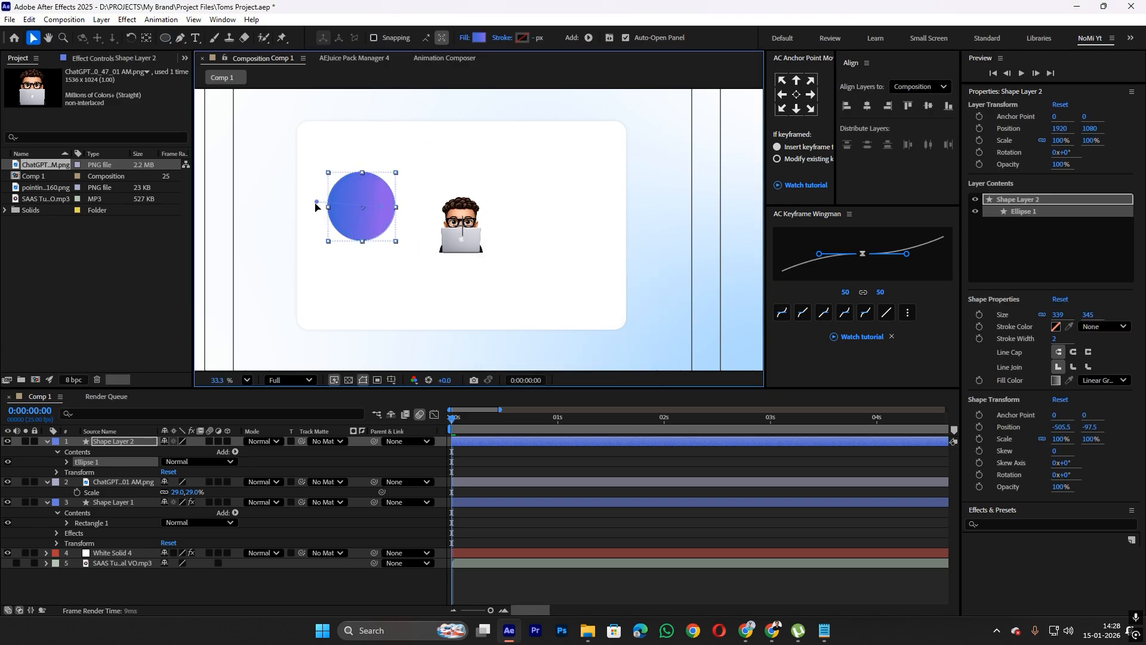
click(478, 39)
click(669, 239)
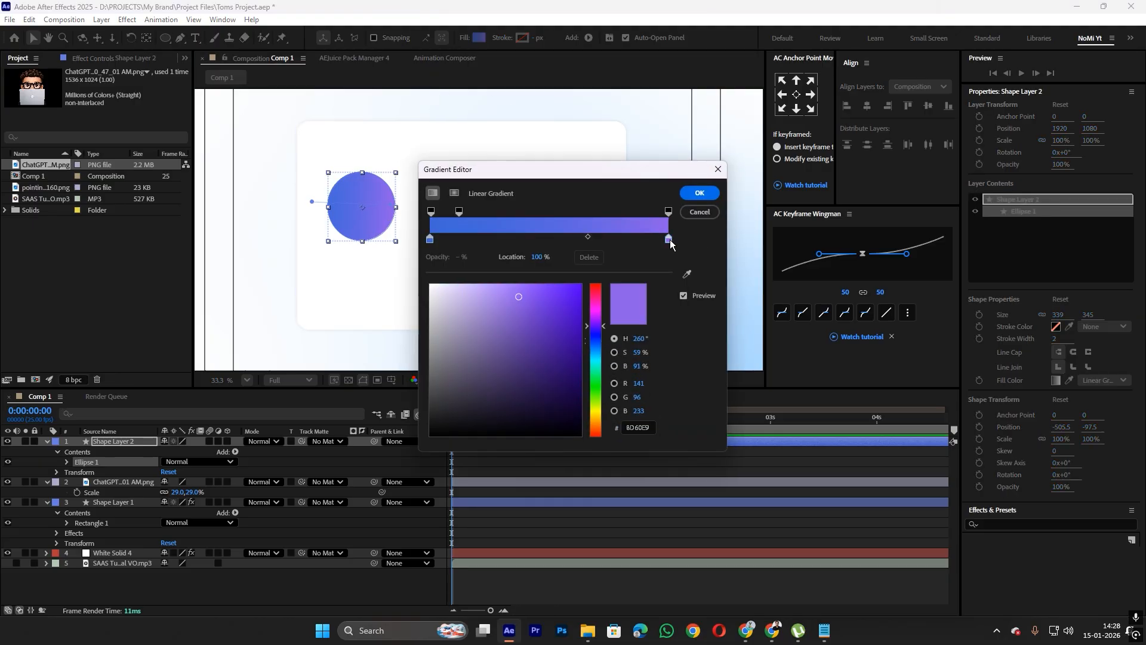
drag(604, 327, 604, 340)
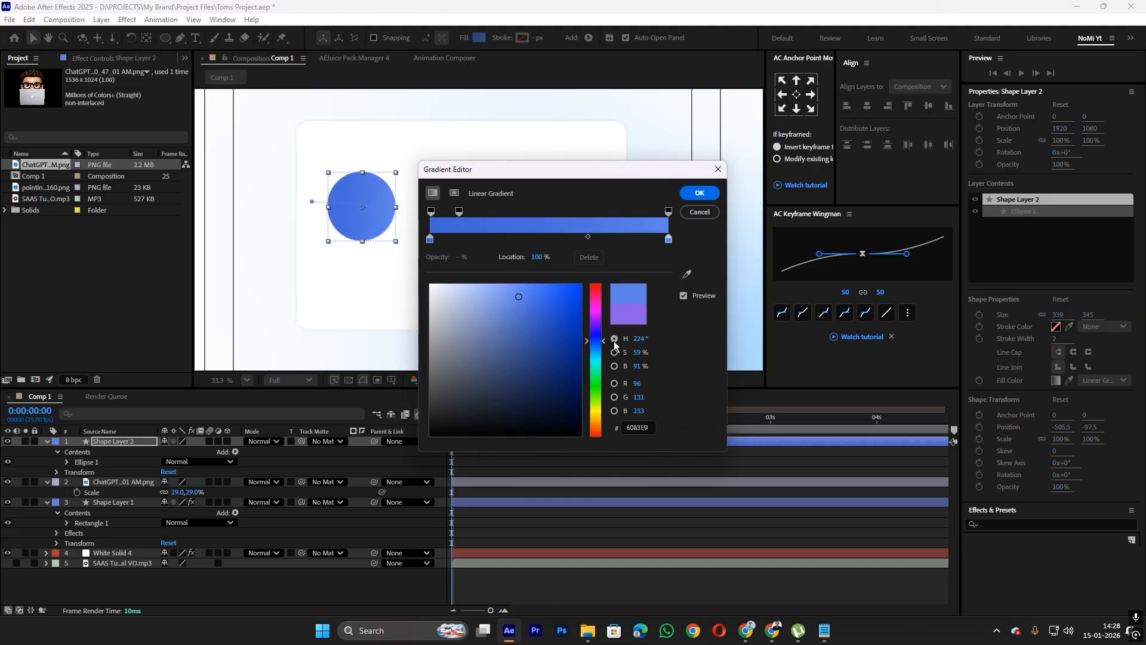
drag(493, 284, 497, 285)
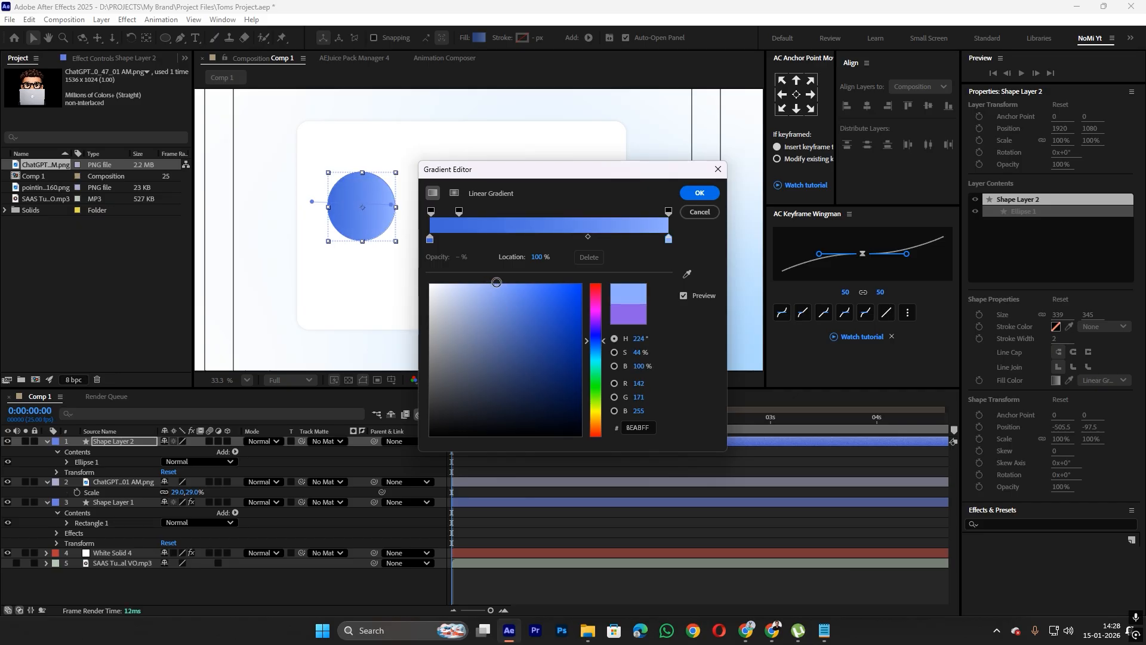
click(697, 192)
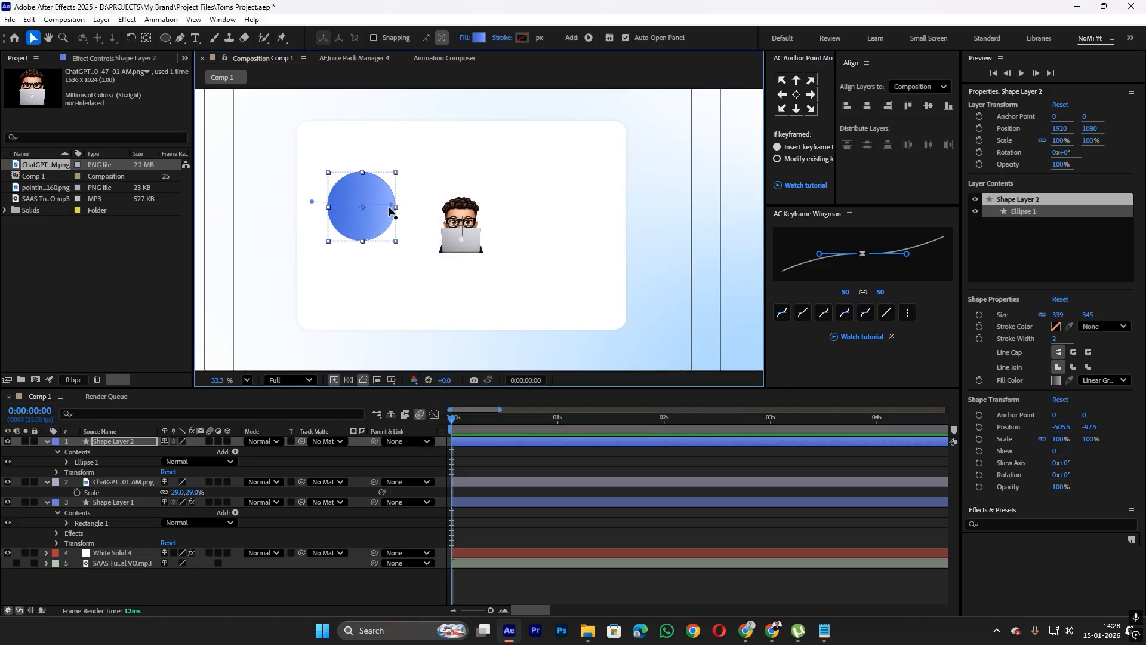
drag(388, 206, 390, 209)
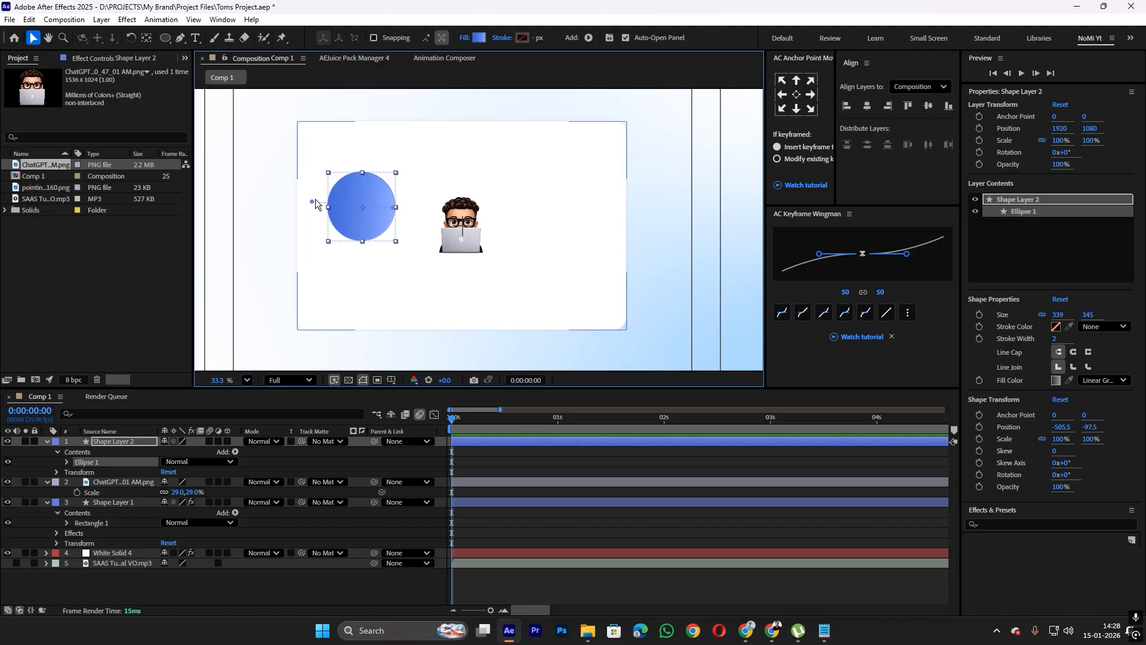
click(355, 259)
scroll(378, 251, down, 5)
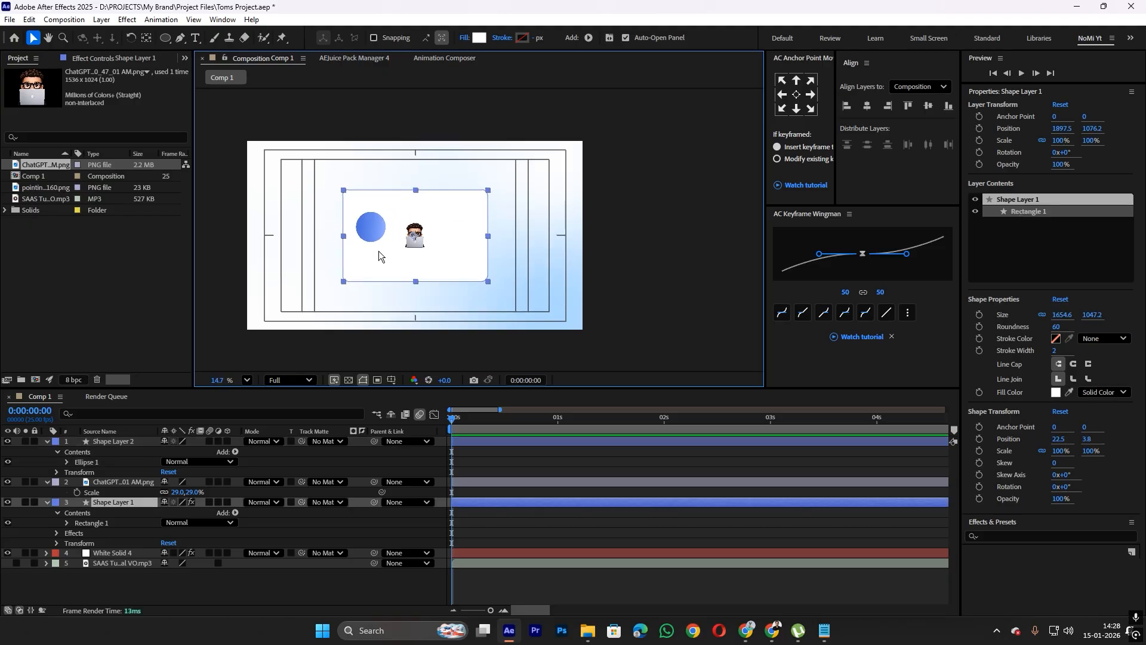
scroll(378, 255, up, 6)
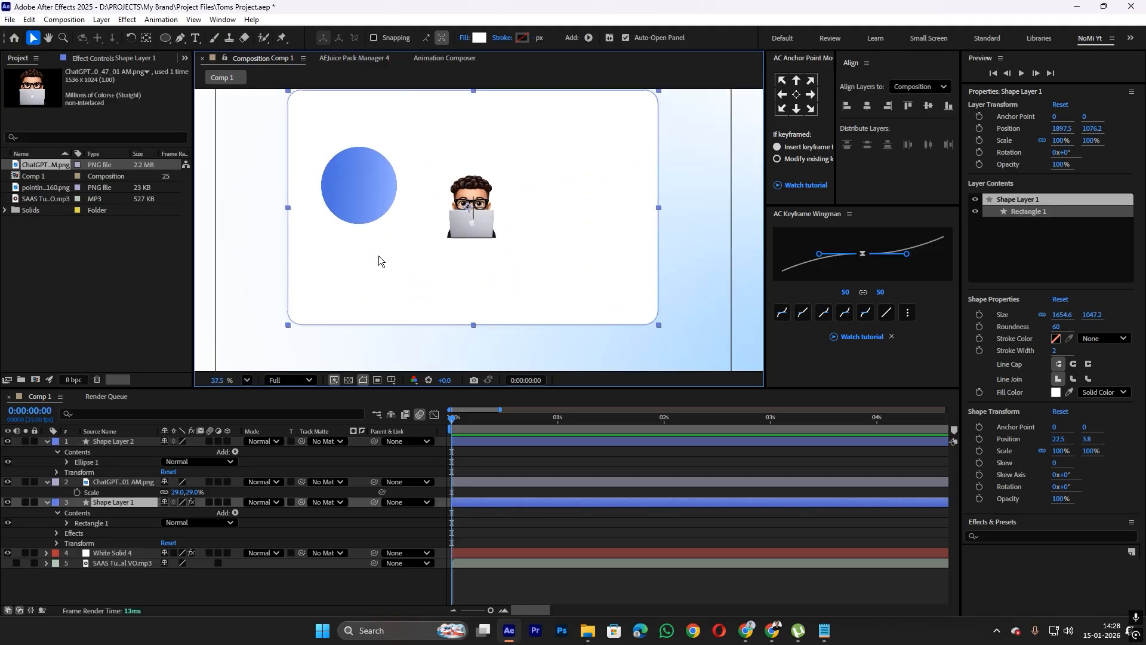
Change the start colour of the circle's linear gradient to light purple
click(385, 173)
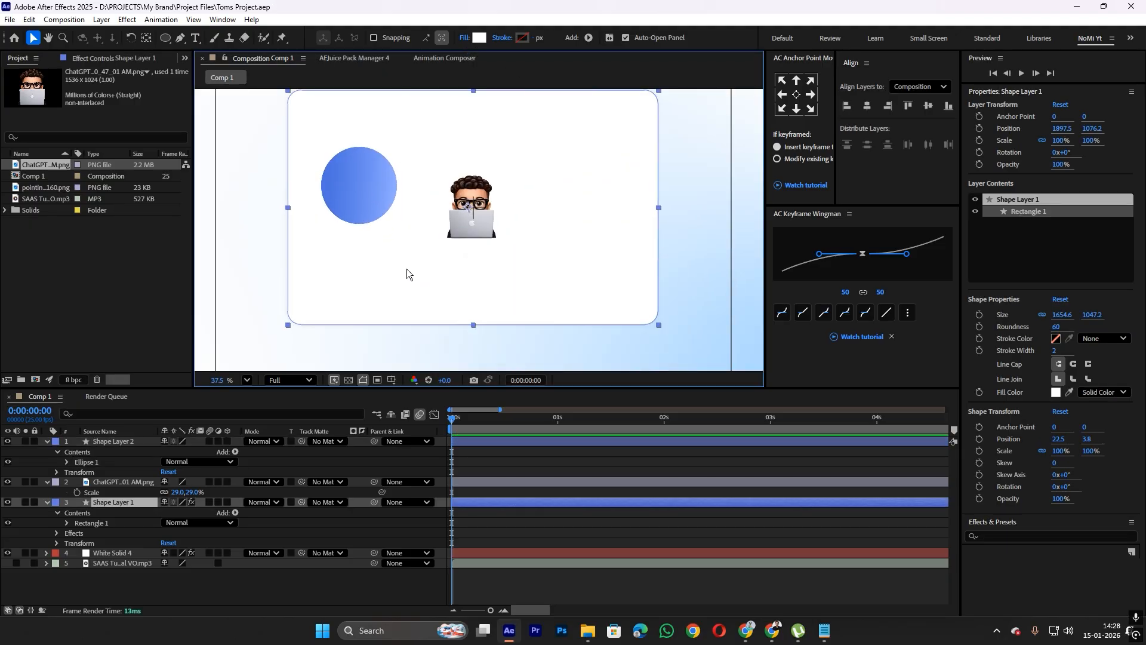
click(479, 38)
click(545, 333)
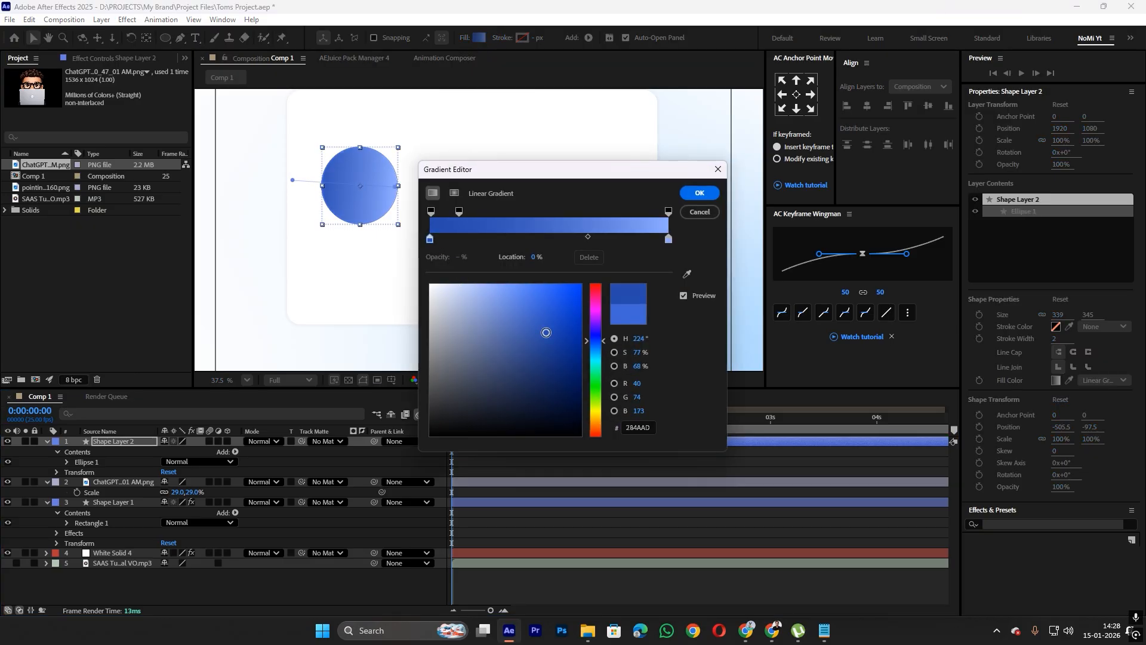
drag(545, 332, 548, 300)
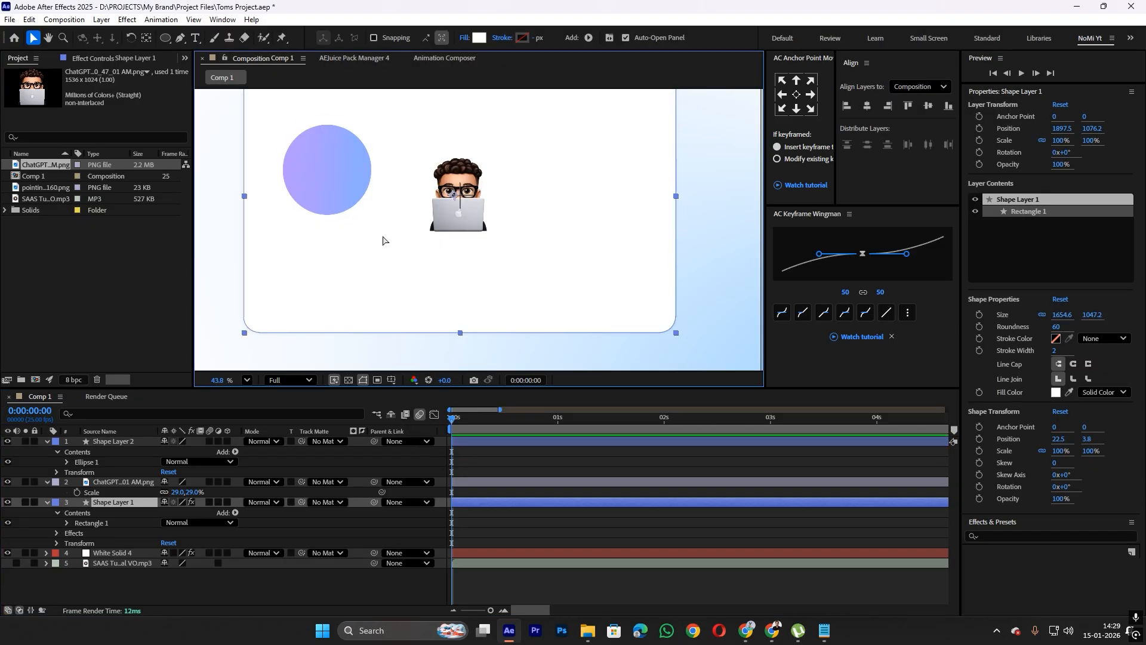
scroll(354, 245, down, 2)
Move the avatar image onto the gradient circle at about 1425, 1000 and bring its layer in front of the circle
click(488, 451)
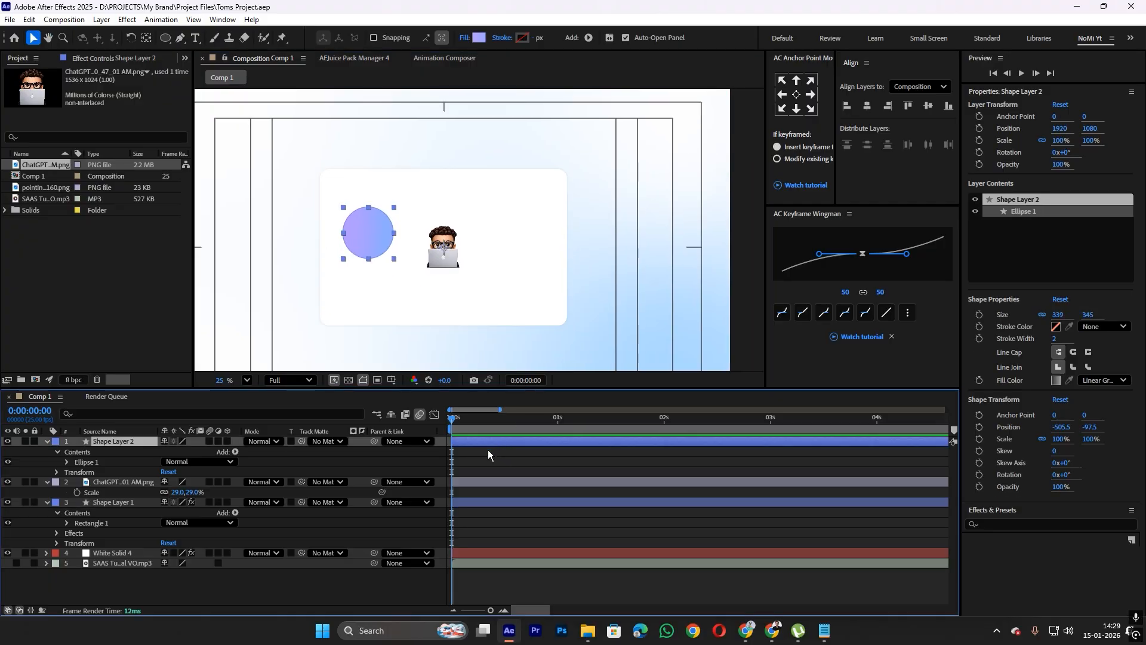
click(442, 255)
drag(441, 255, 367, 241)
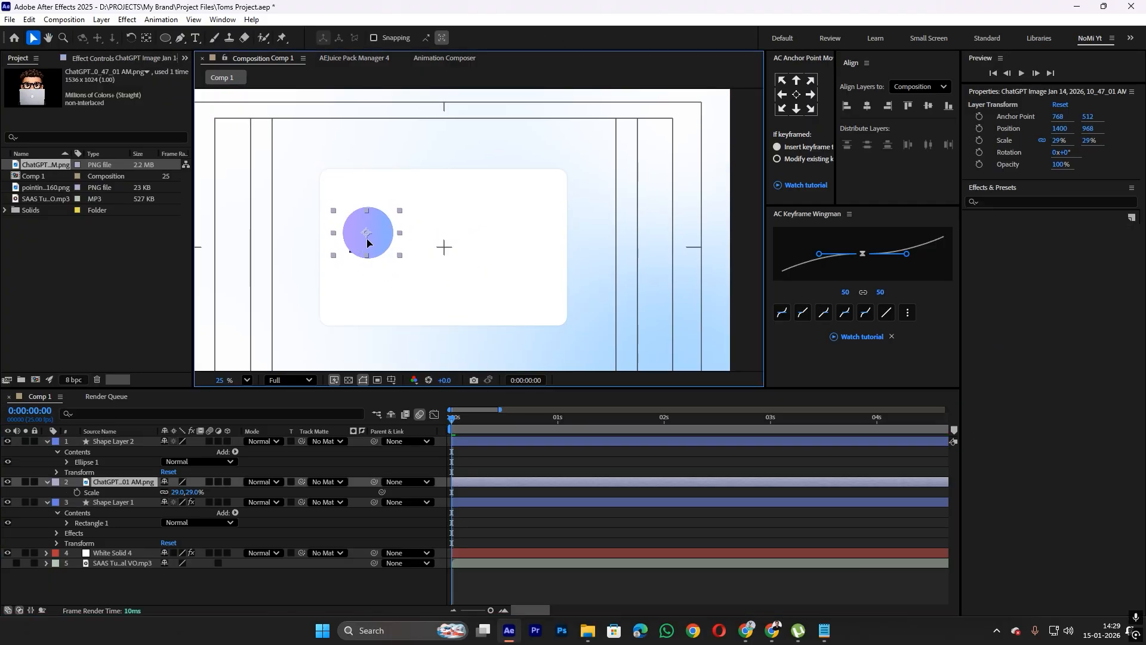
key(ctrl+])
scroll(367, 216, up, 2)
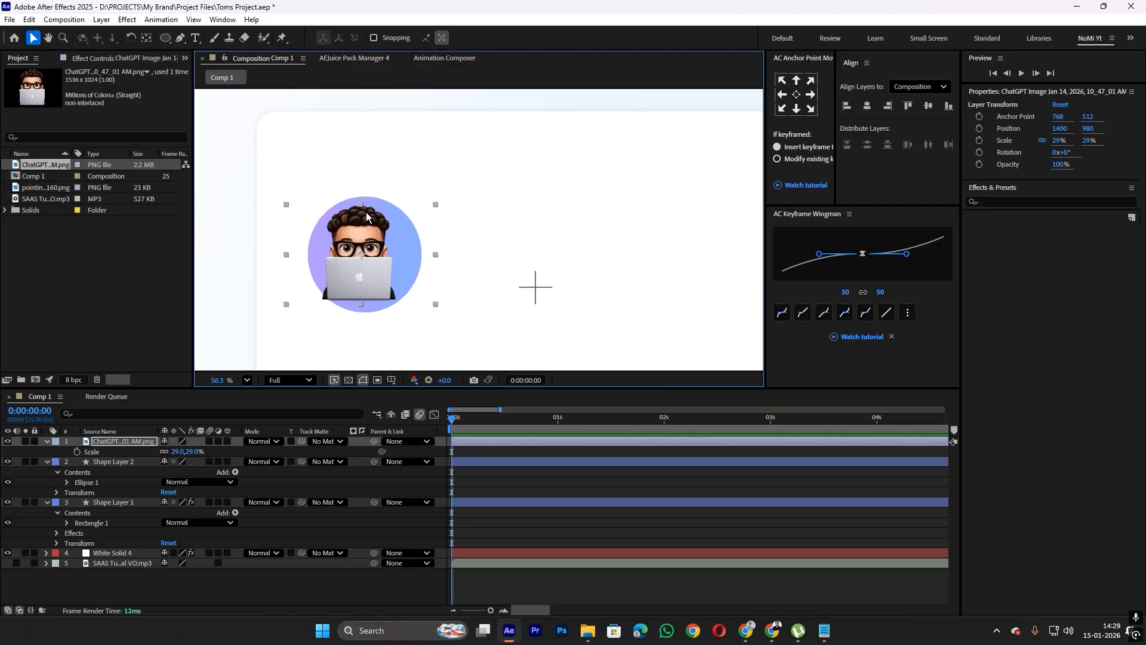
drag(376, 263, 383, 270)
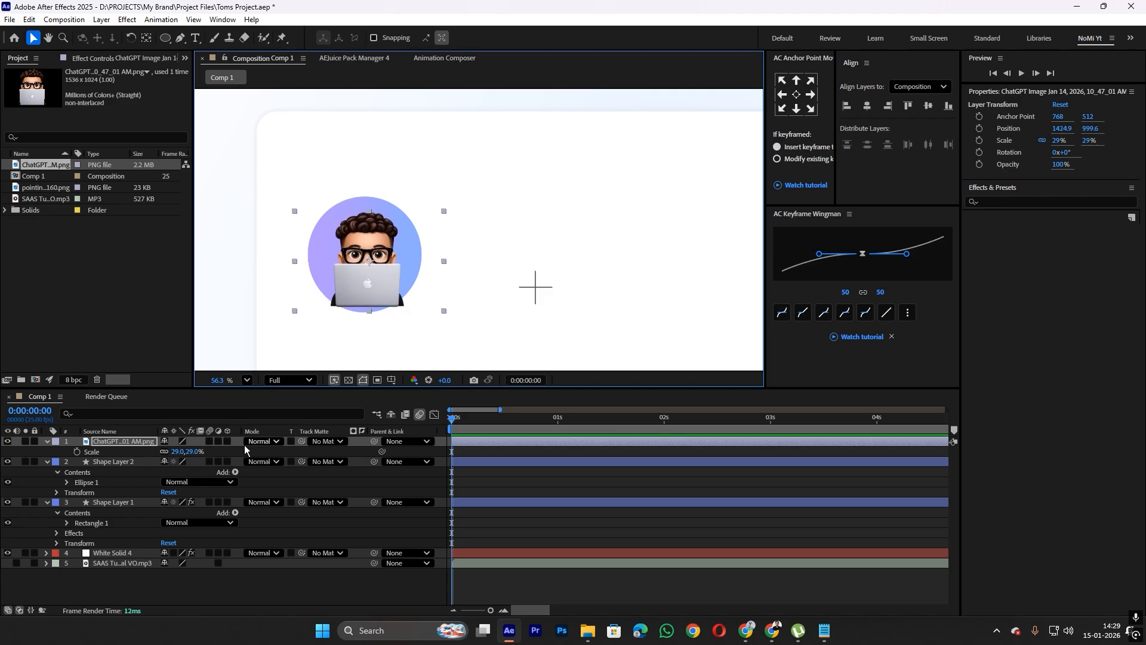
Use the circle layer (Shape Layer 2) as the avatar image's track matte and make the circle visible again
drag(301, 442, 110, 463)
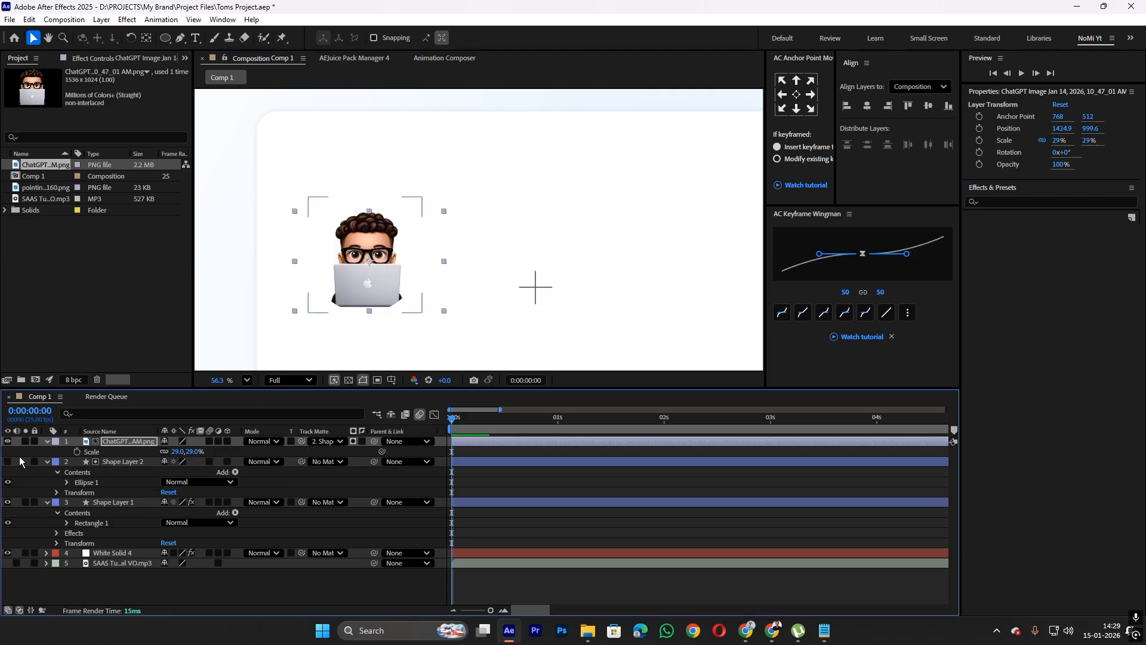
click(7, 462)
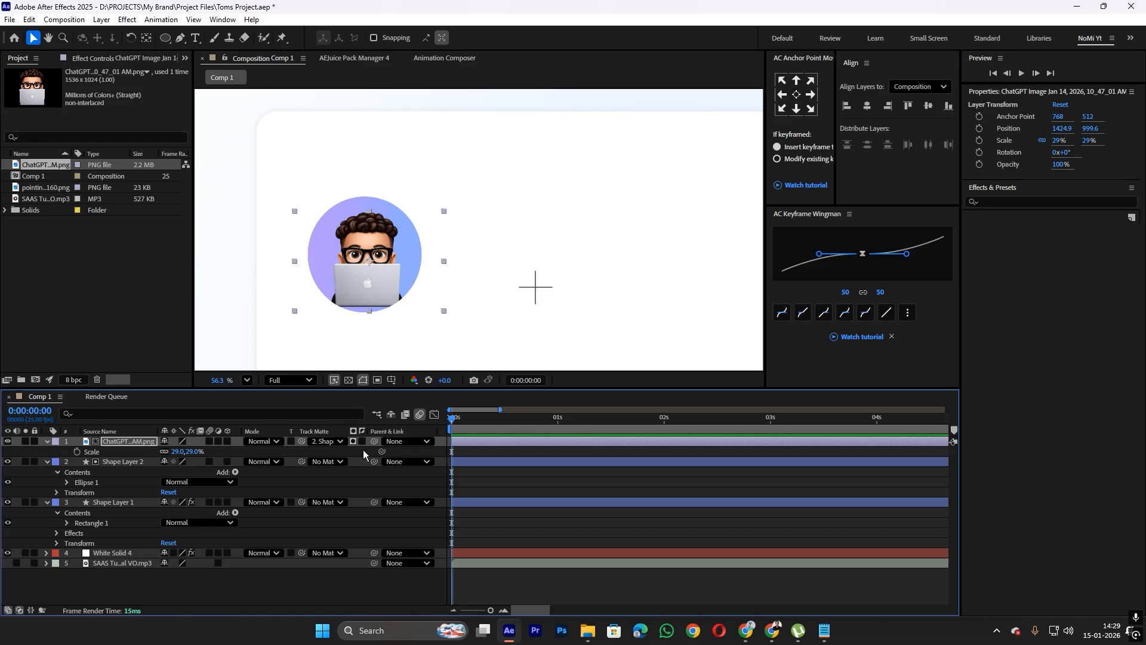
Fine-tune the avatar's position inside the circle to about 1420, 1024 and save the project
key(p)
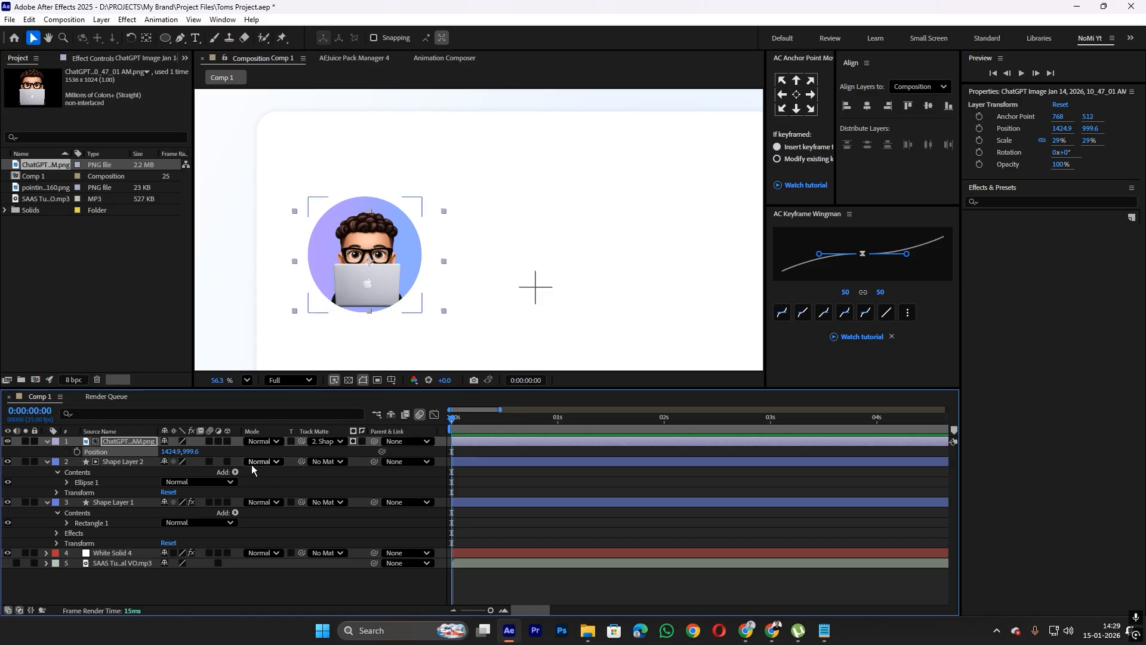
drag(197, 452, 200, 457)
scroll(371, 270, up, 1)
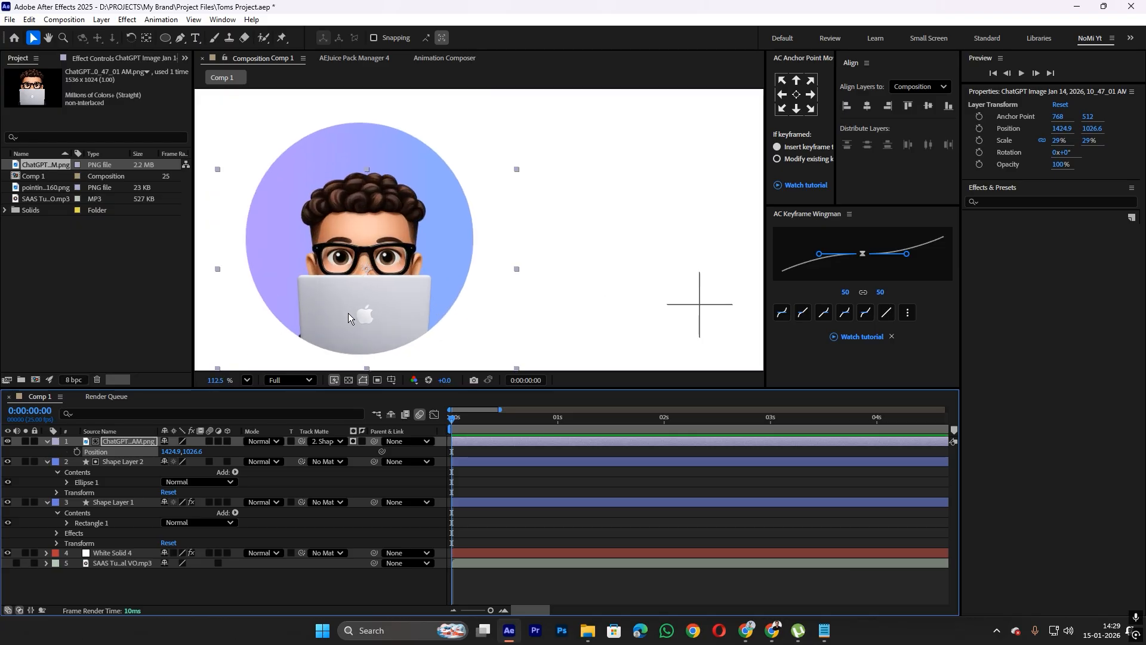
drag(383, 323, 380, 322)
scroll(377, 312, down, 2)
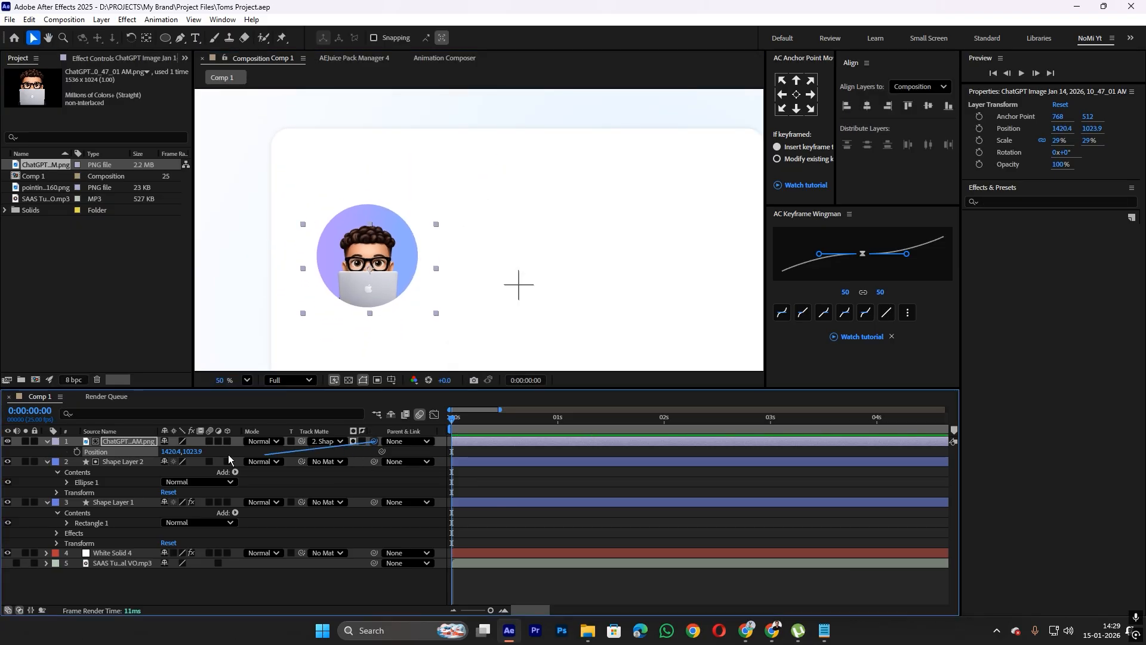
right_click(290, 557)
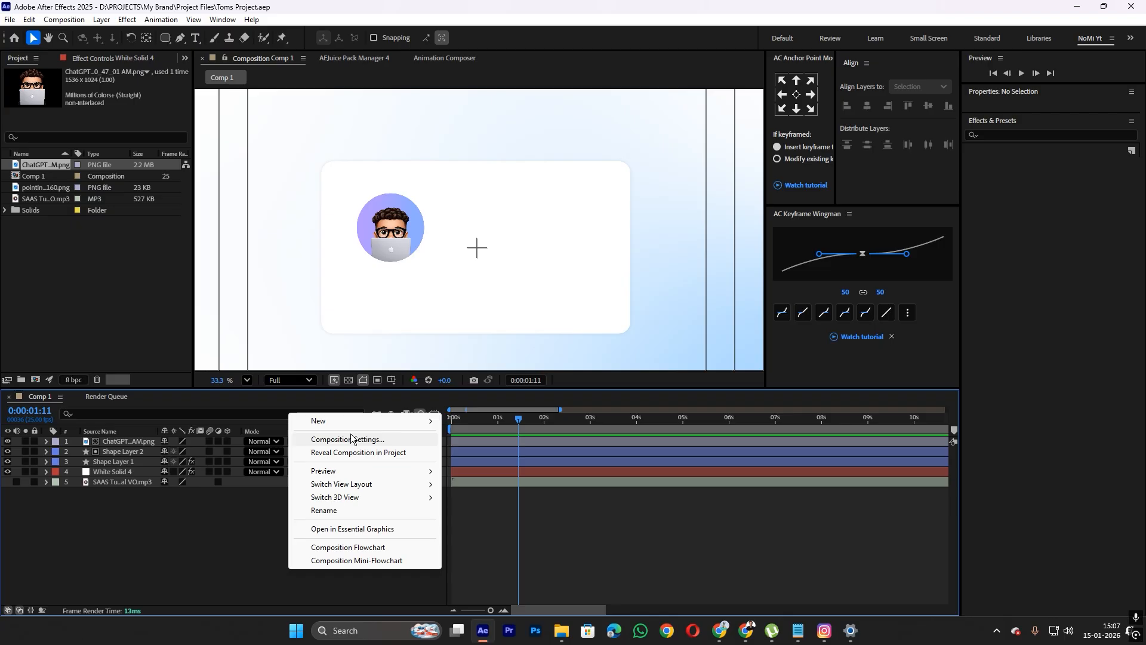
mouse_move(418, 421)
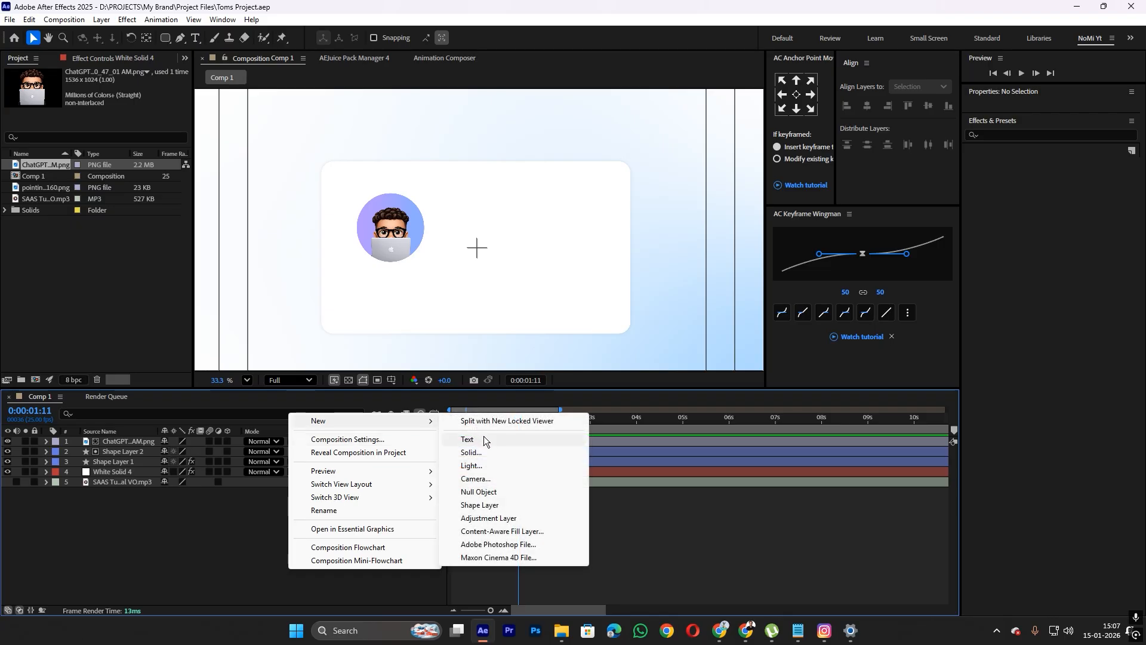
click(482, 439)
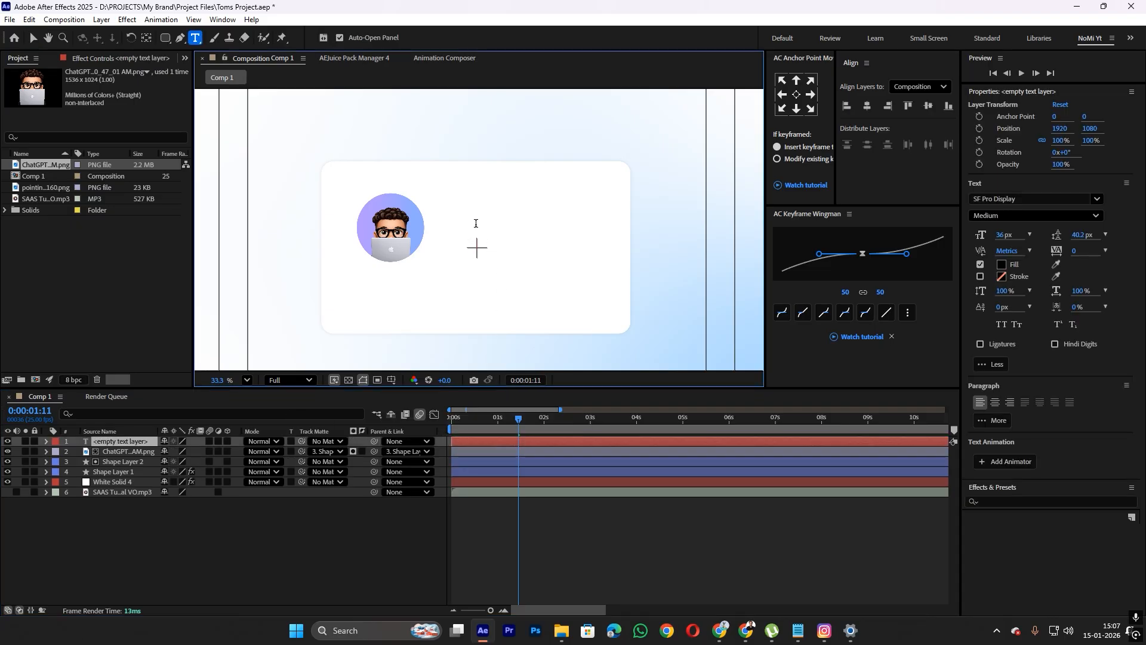
text(cfewf)
click(488, 535)
scroll(453, 288, up, 3)
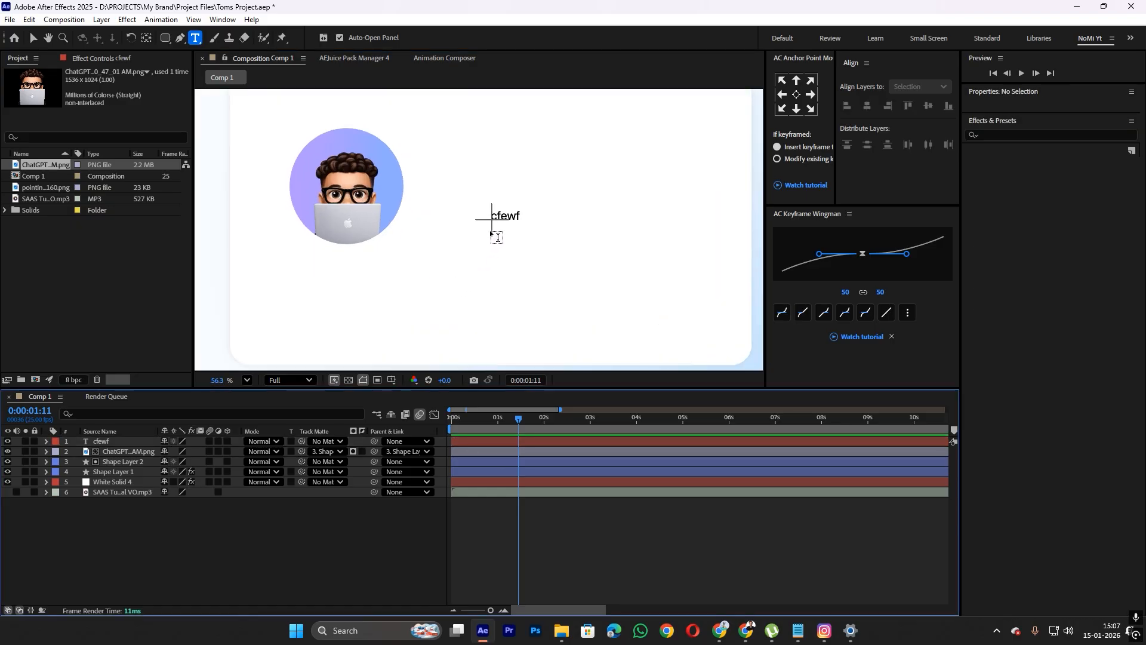
click(501, 432)
click(507, 443)
key(Delete)
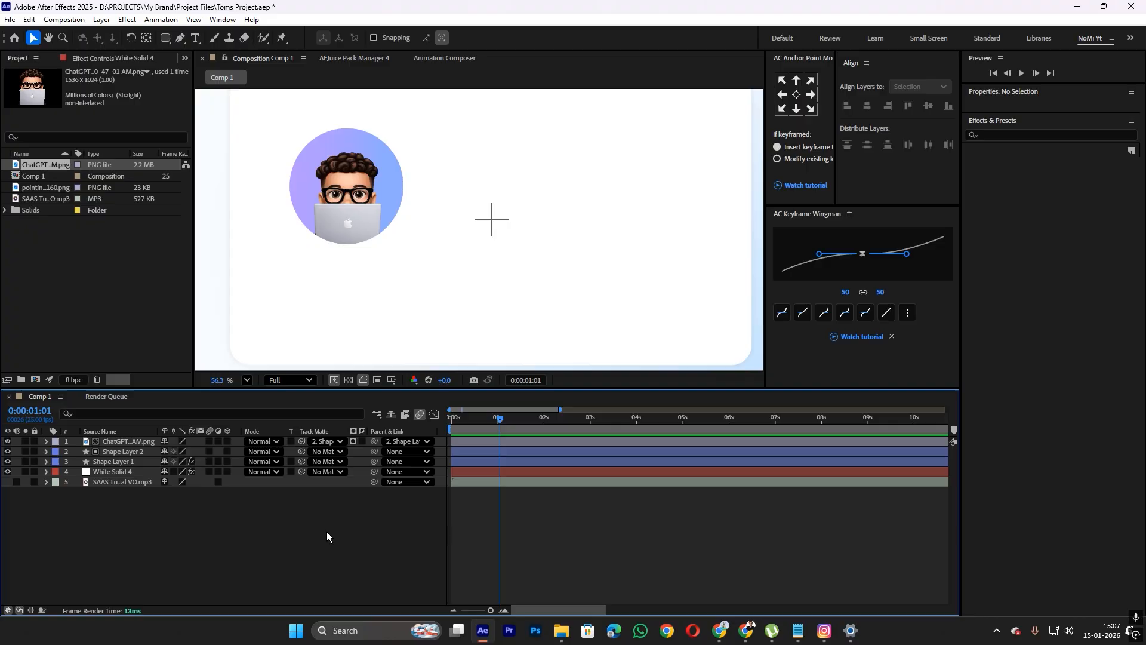
Add the text "Video Editor" on the card beside the avatar at about 1908, 942 and save the project
click(494, 180)
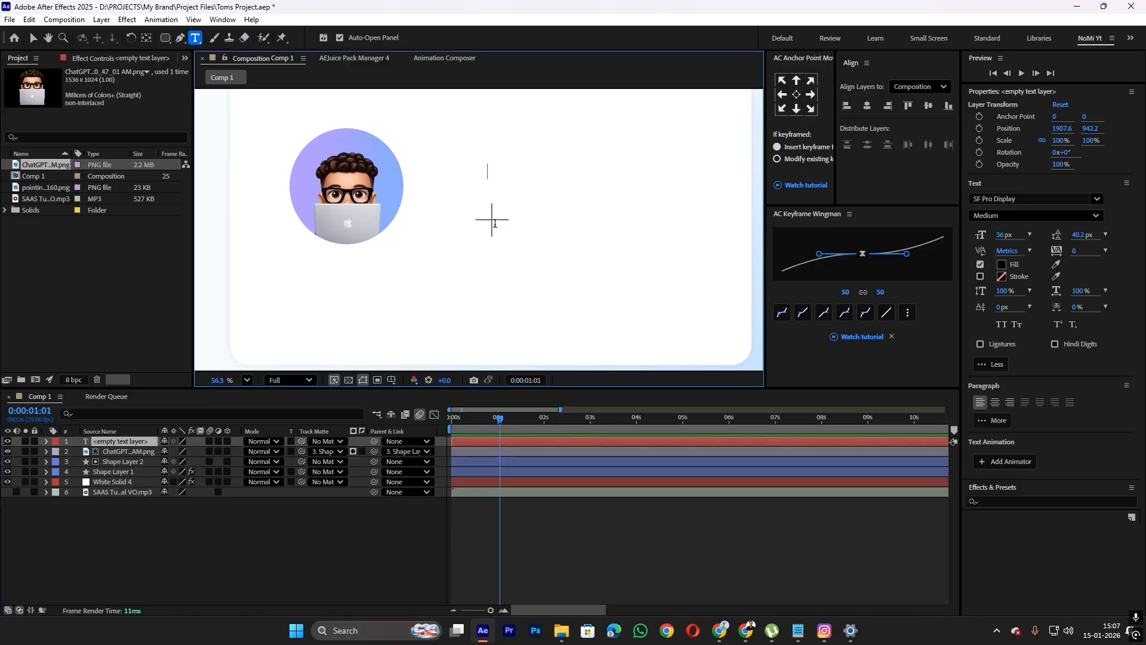
text(Video Editor)
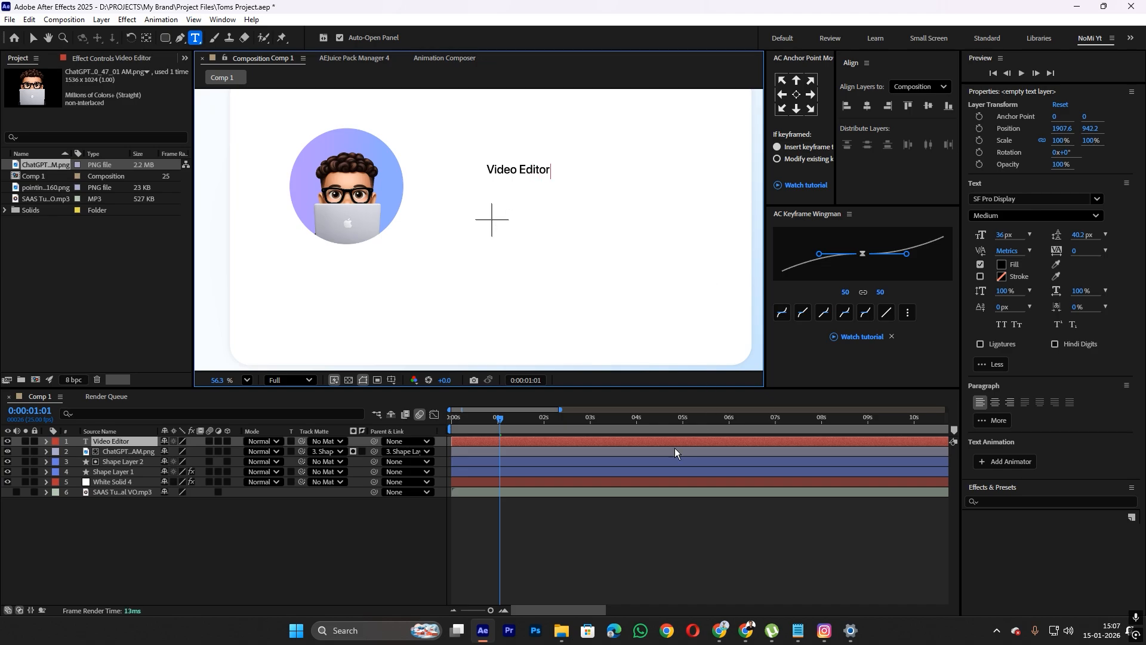
click(538, 554)
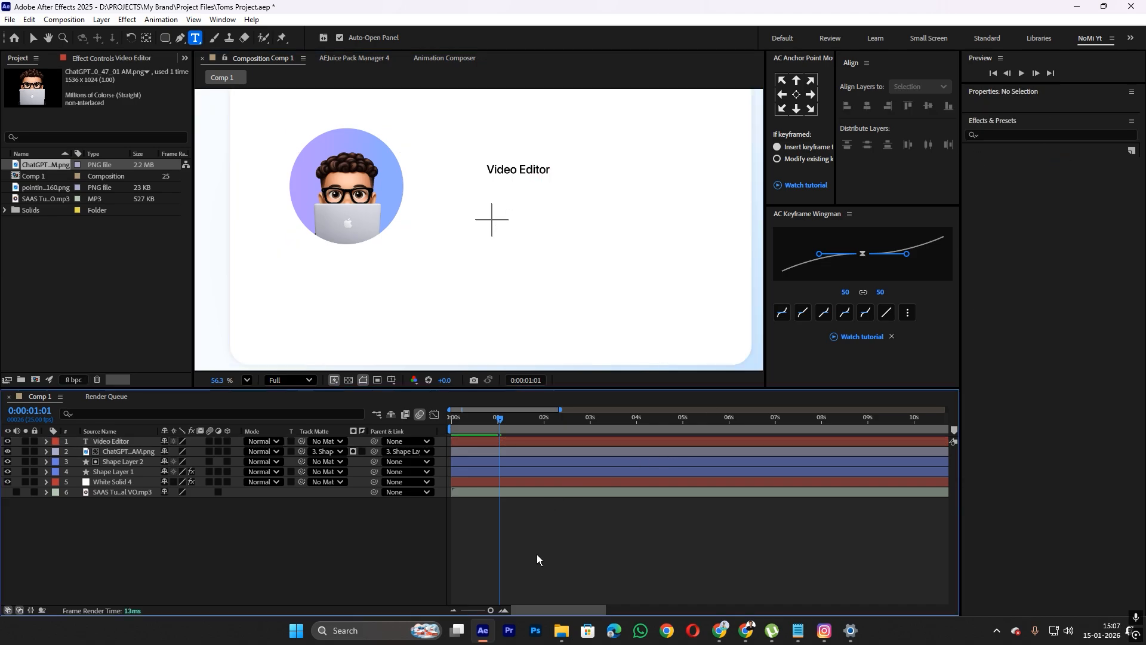
key(ctrl+s)
Centre the Video Editor text's anchor point and align the text horizontally to the middle of the composition
click(479, 440)
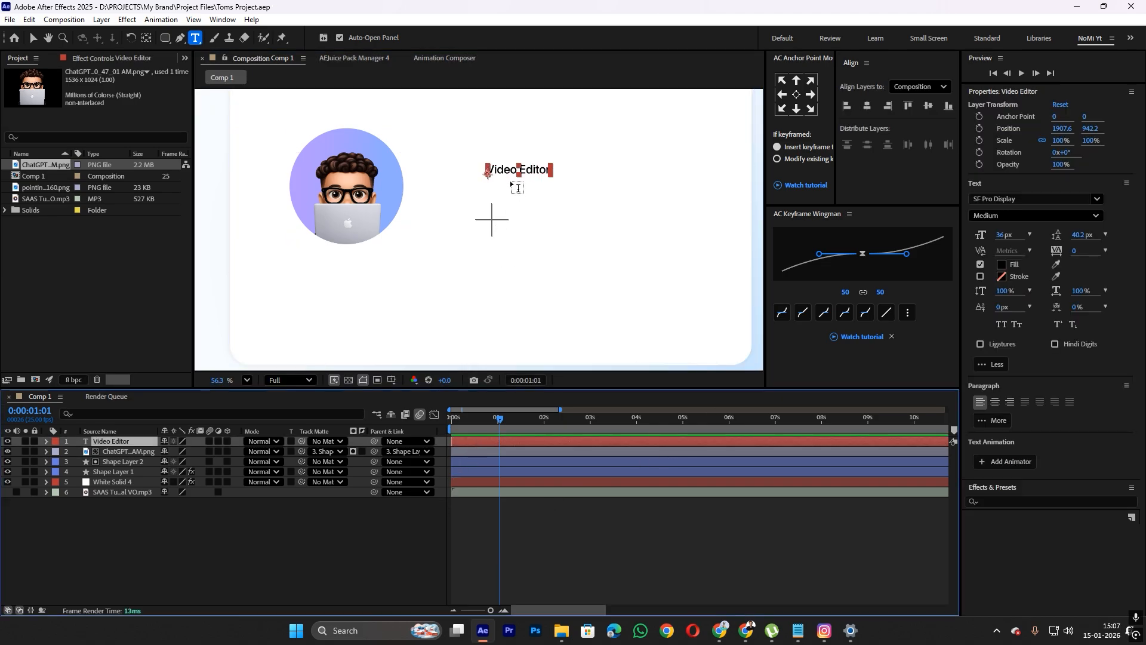
key(v)
click(798, 95)
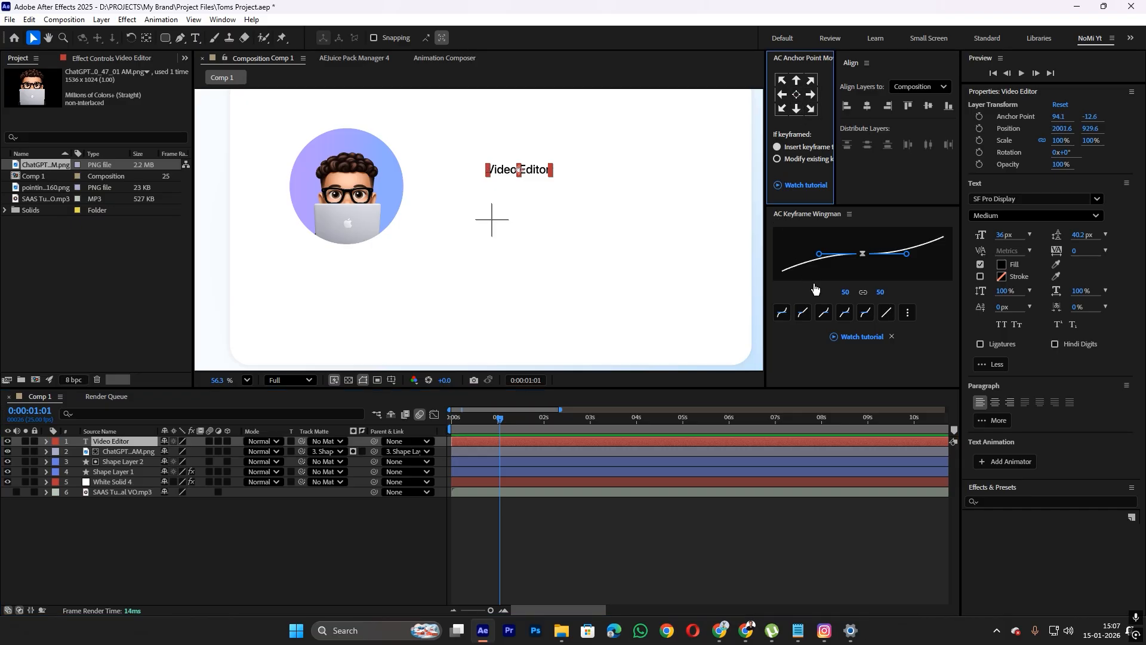
click(868, 107)
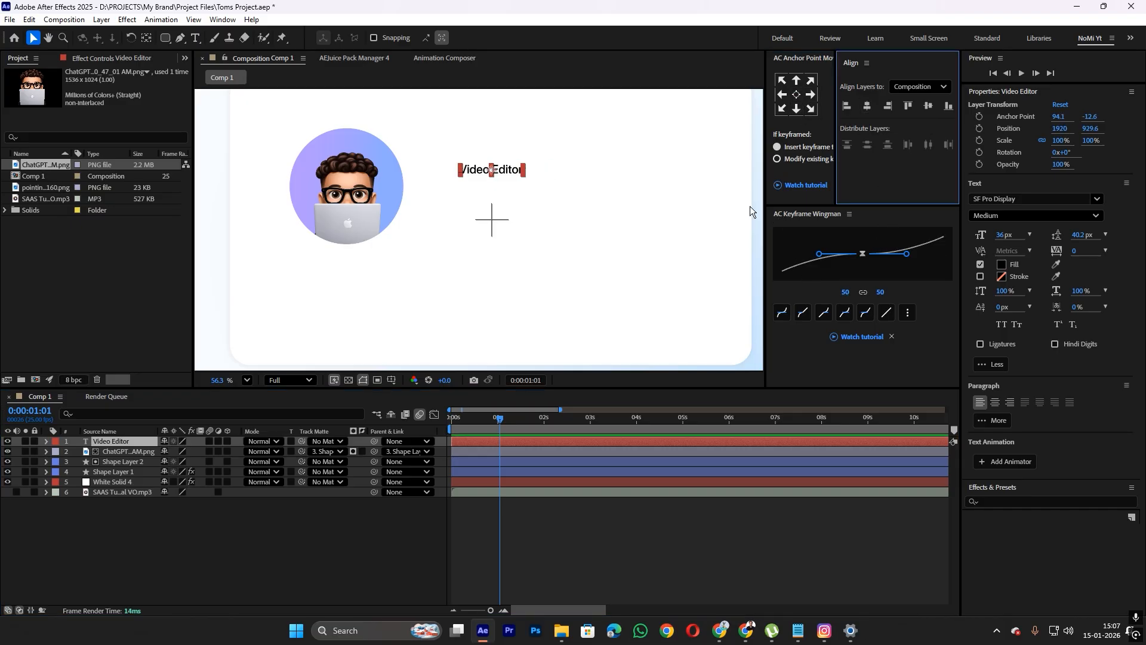
Scale the Video Editor text up to 178%
scroll(512, 191, up, 2)
key(s)
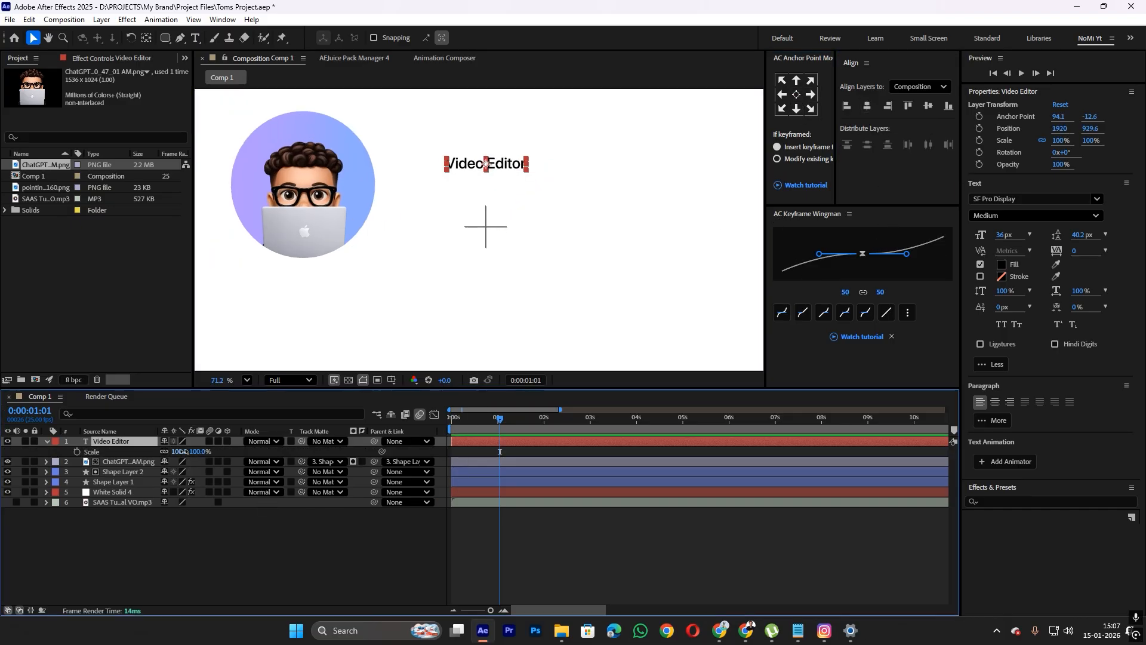
drag(184, 452, 228, 447)
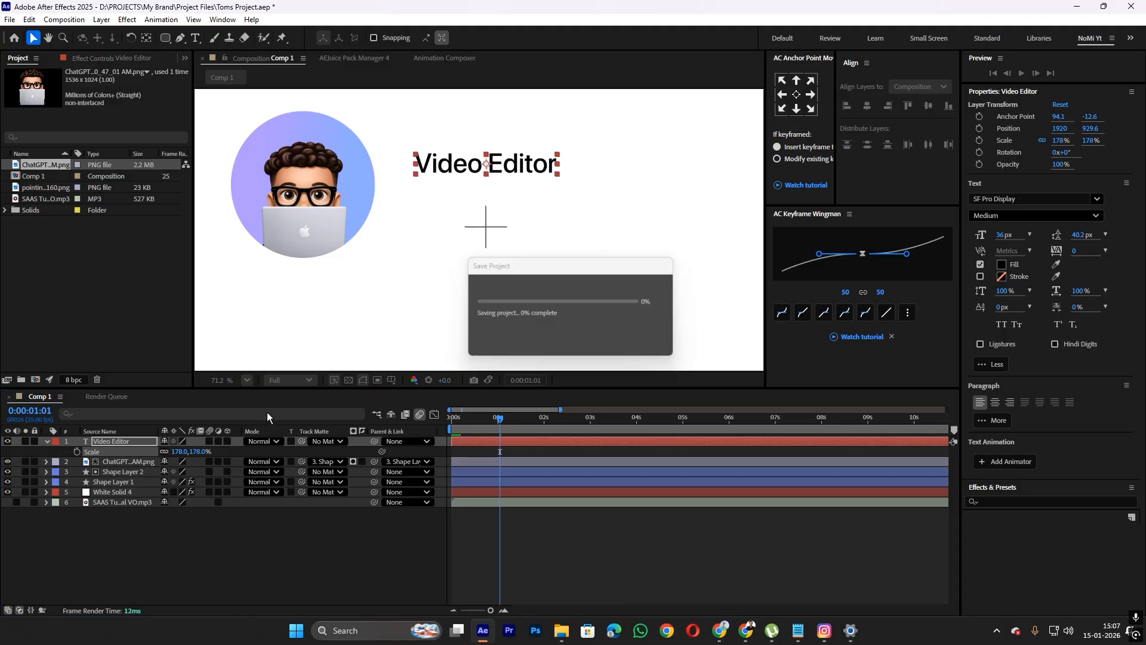
Add a Position text animator to the Video Editor layer
click(47, 442)
click(47, 442)
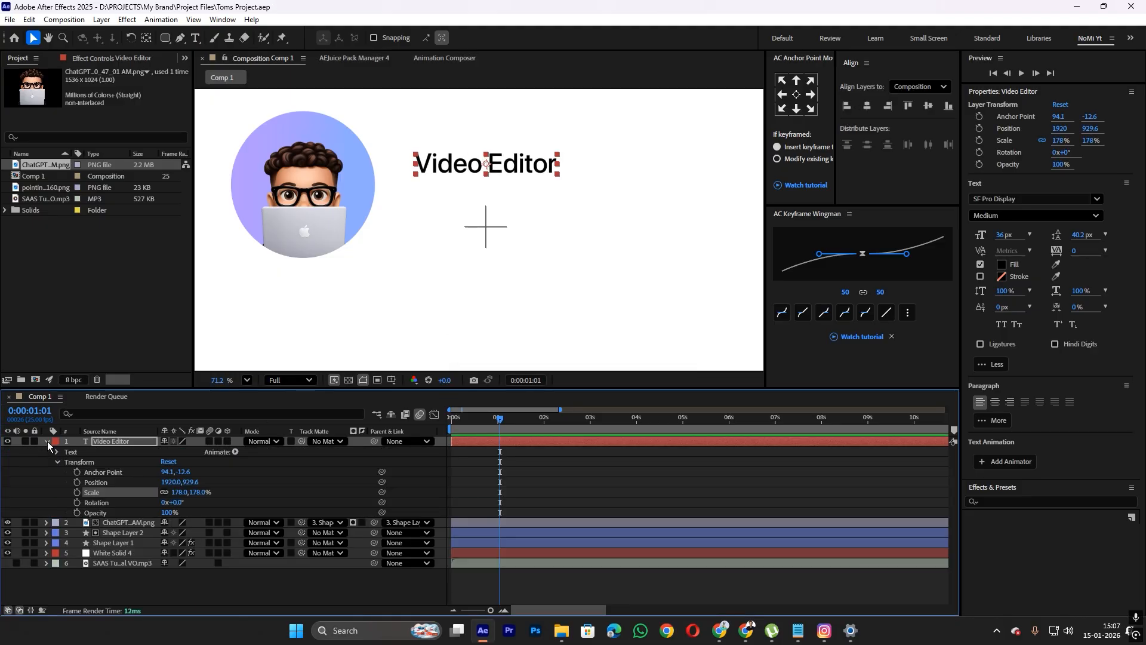
click(234, 452)
click(281, 229)
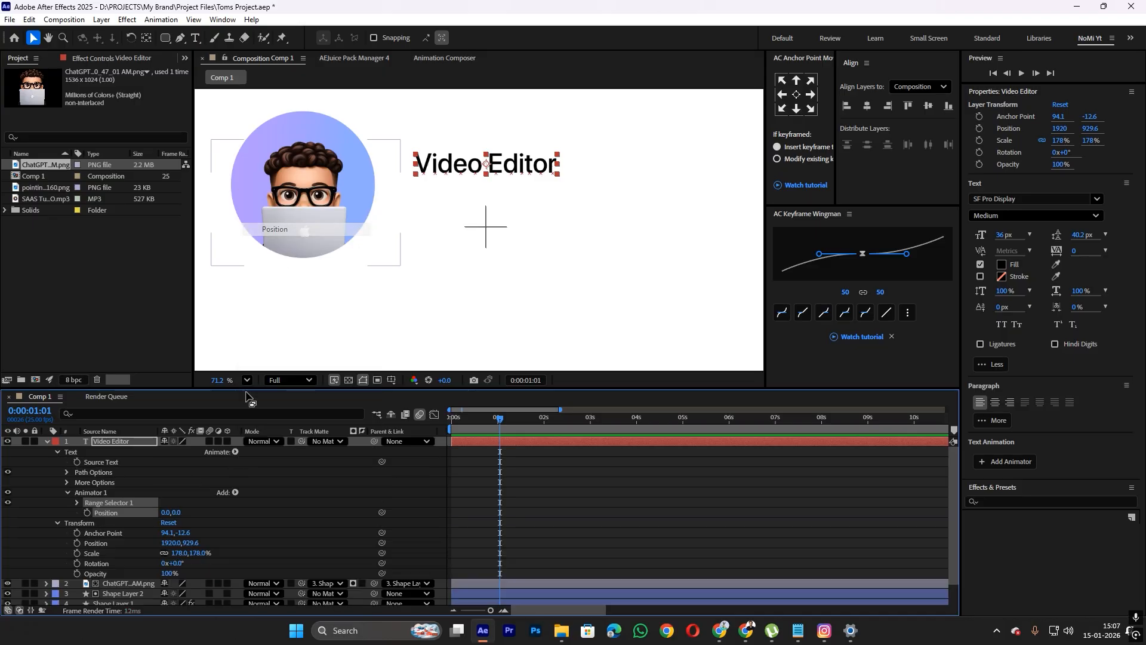
Add an Opacity property to Animator 1 of the Video Editor text and set it to 0%
click(231, 490)
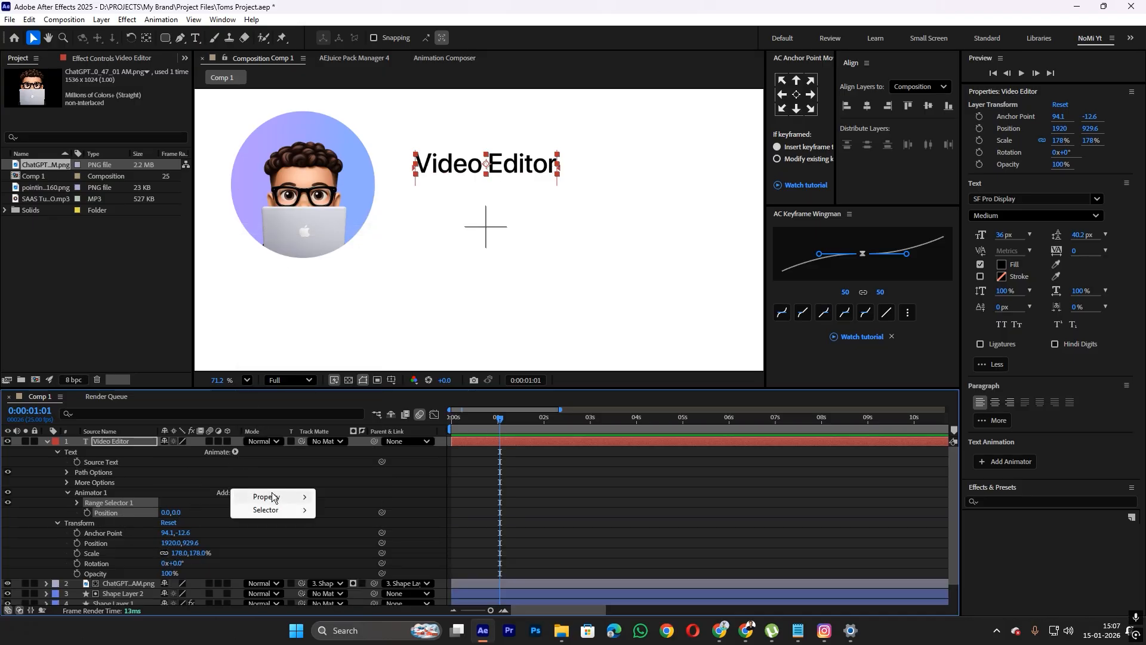
mouse_move(269, 497)
click(347, 339)
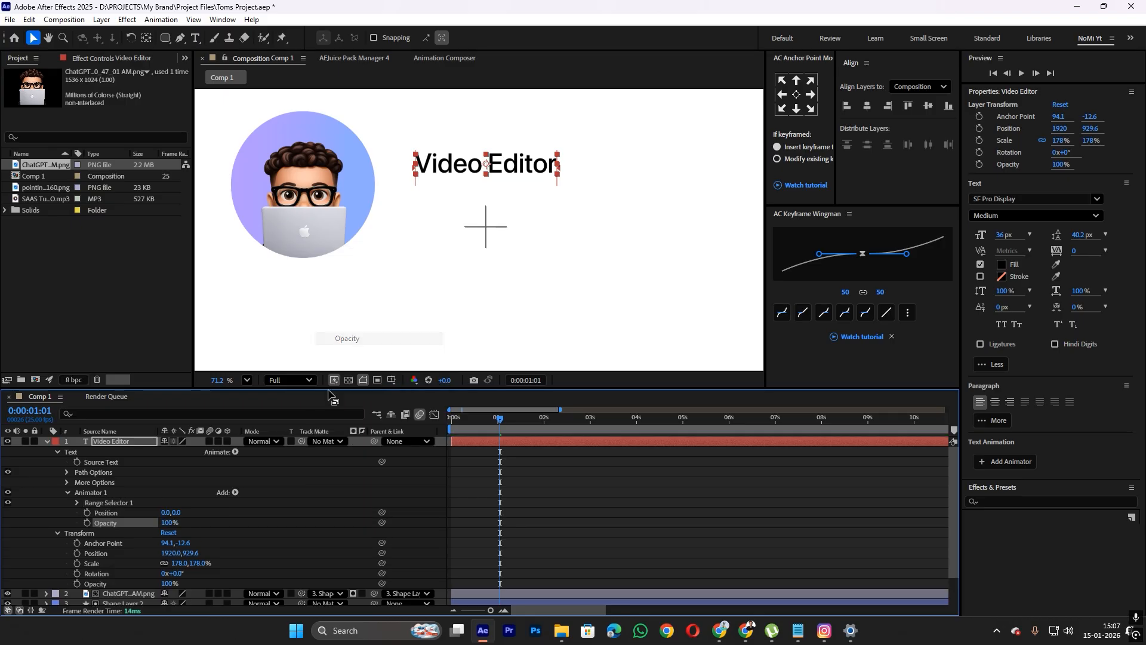
click(239, 535)
drag(172, 523, 101, 525)
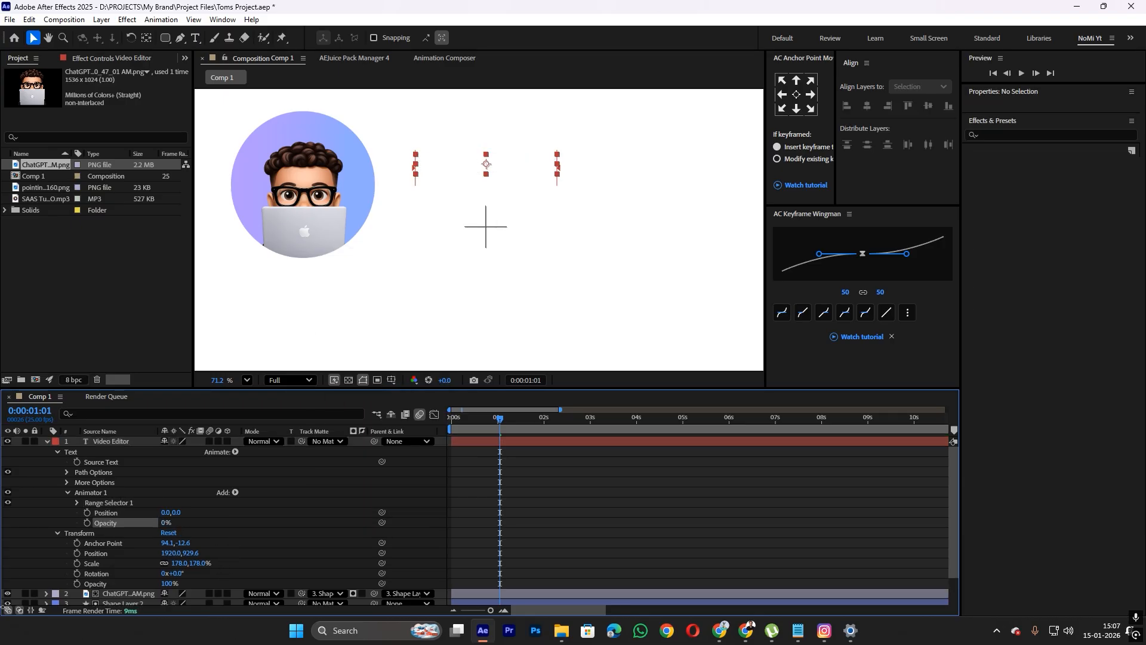
click(280, 540)
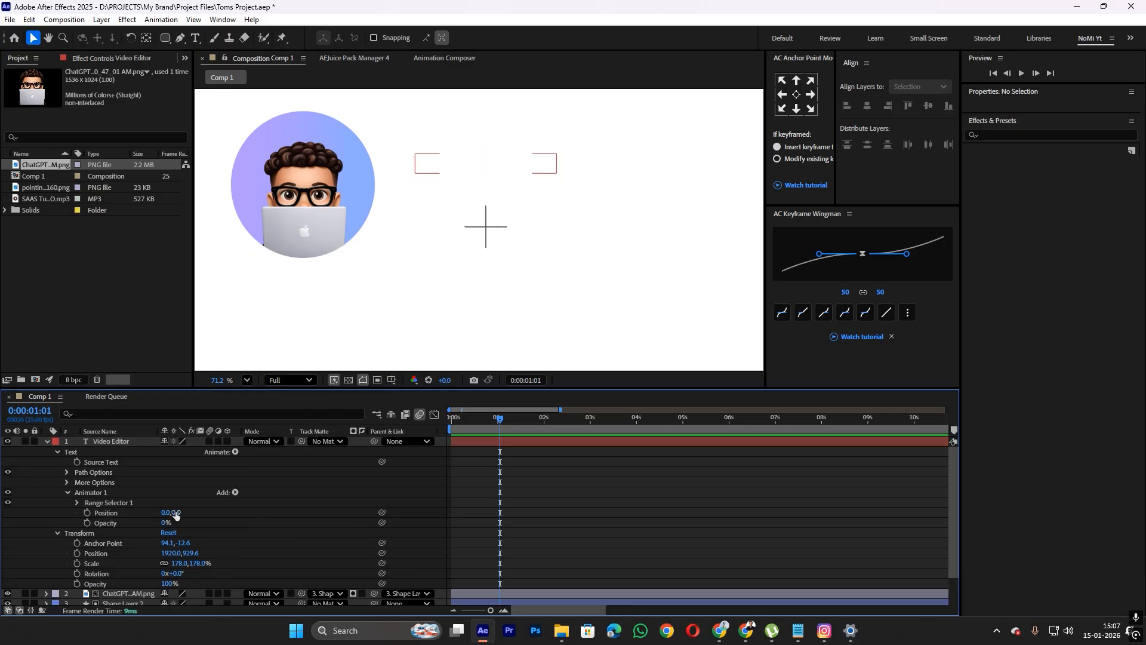
Set the text animator's Position to 0, -50
click(179, 512)
key(BackSpace)
text(-50)
key(Return)
Add an Expression selector to the text's Animator 1 and preview the animation from the first frame
click(491, 442)
key(Home)
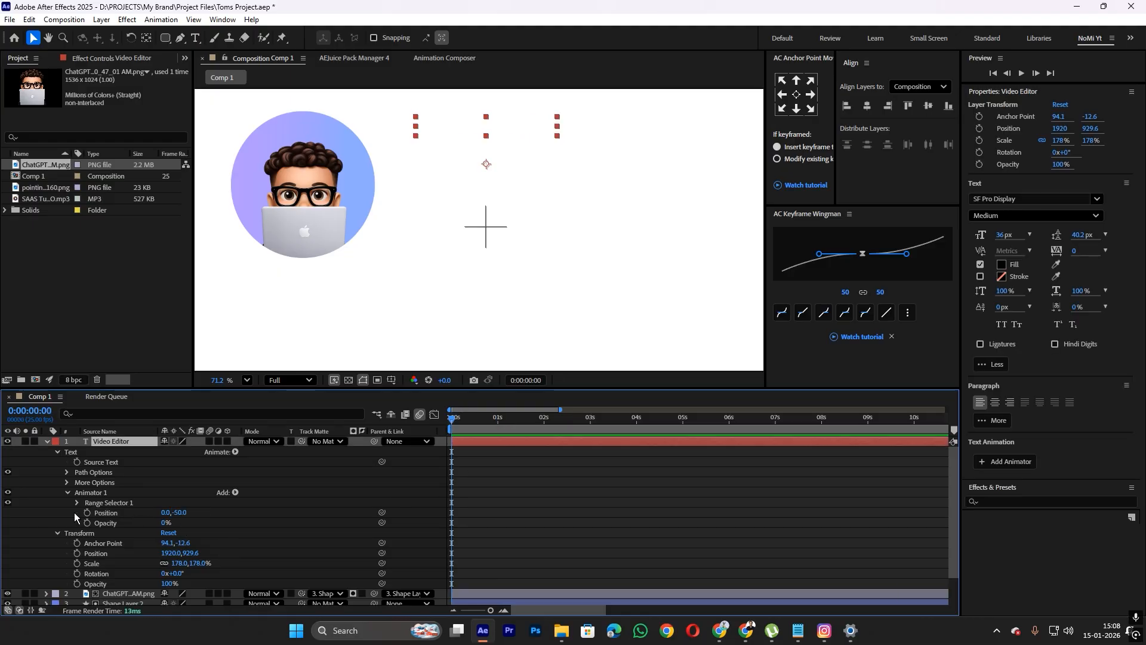
click(235, 492)
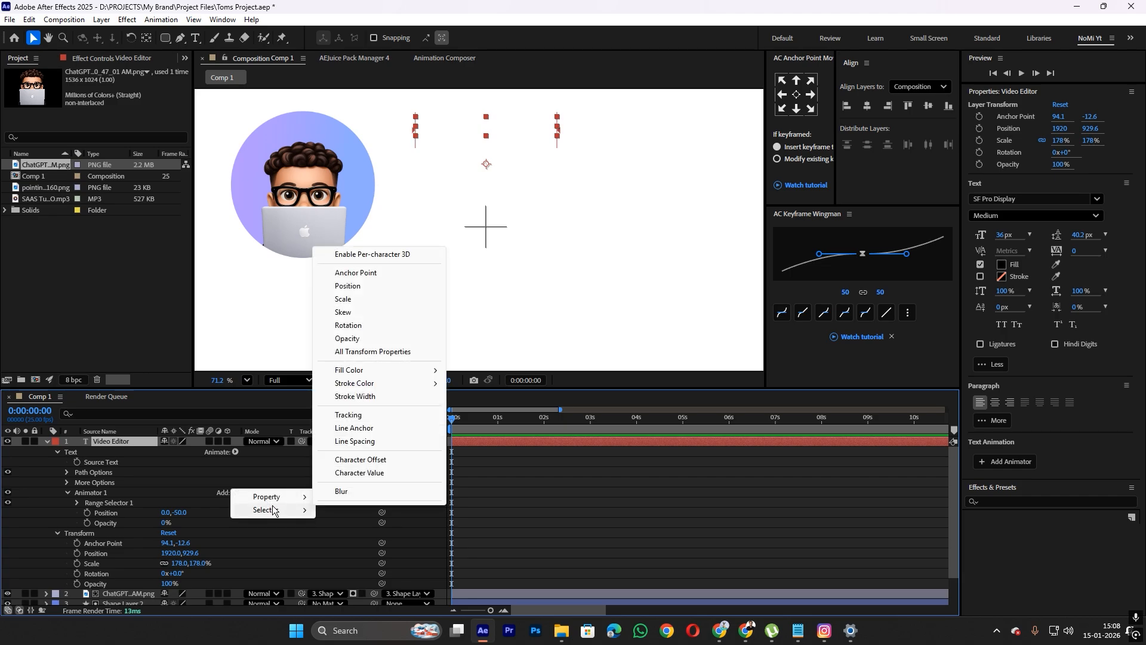
mouse_move(273, 511)
click(345, 536)
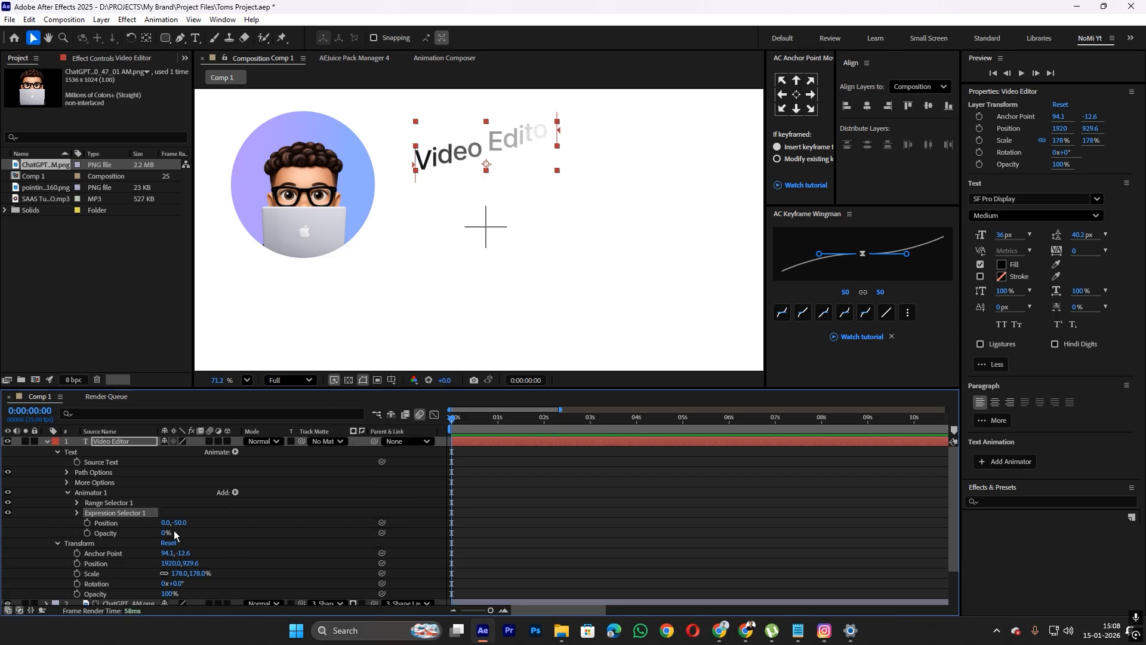
key(space)
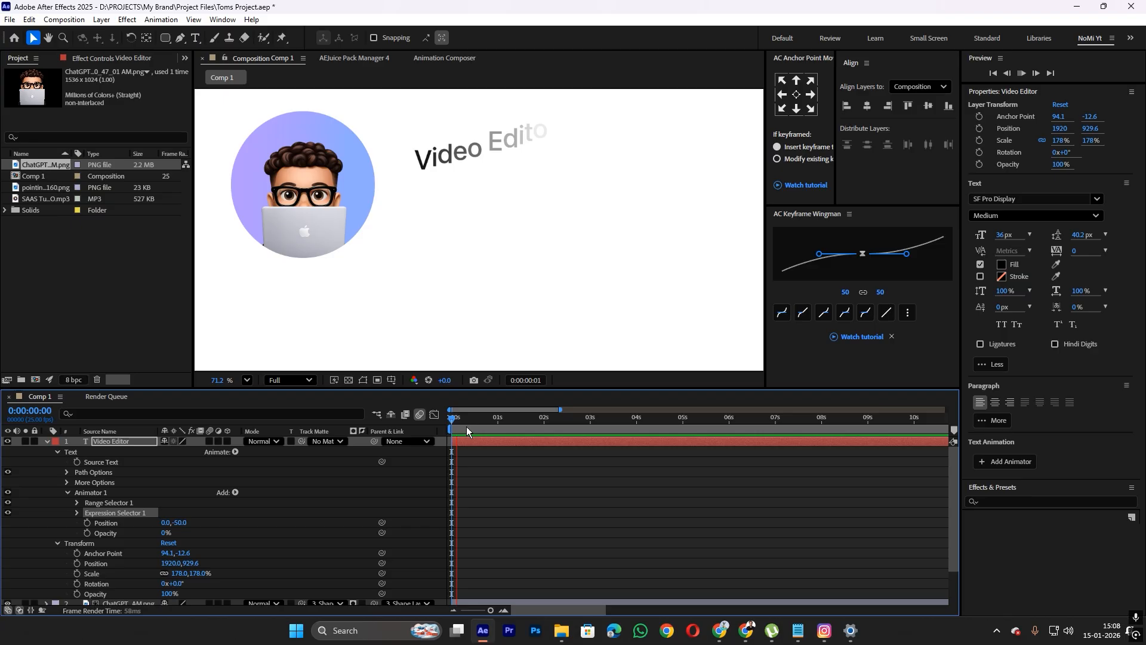
key(space)
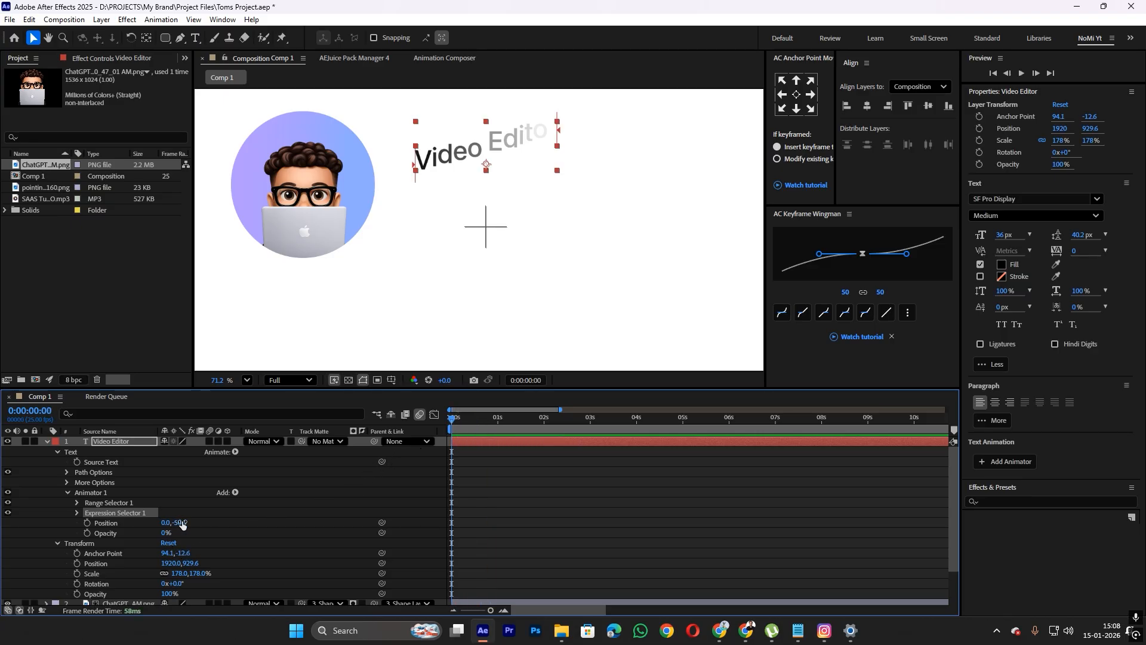
Set the text animator's Position to 0, 50
drag(182, 525, 227, 523)
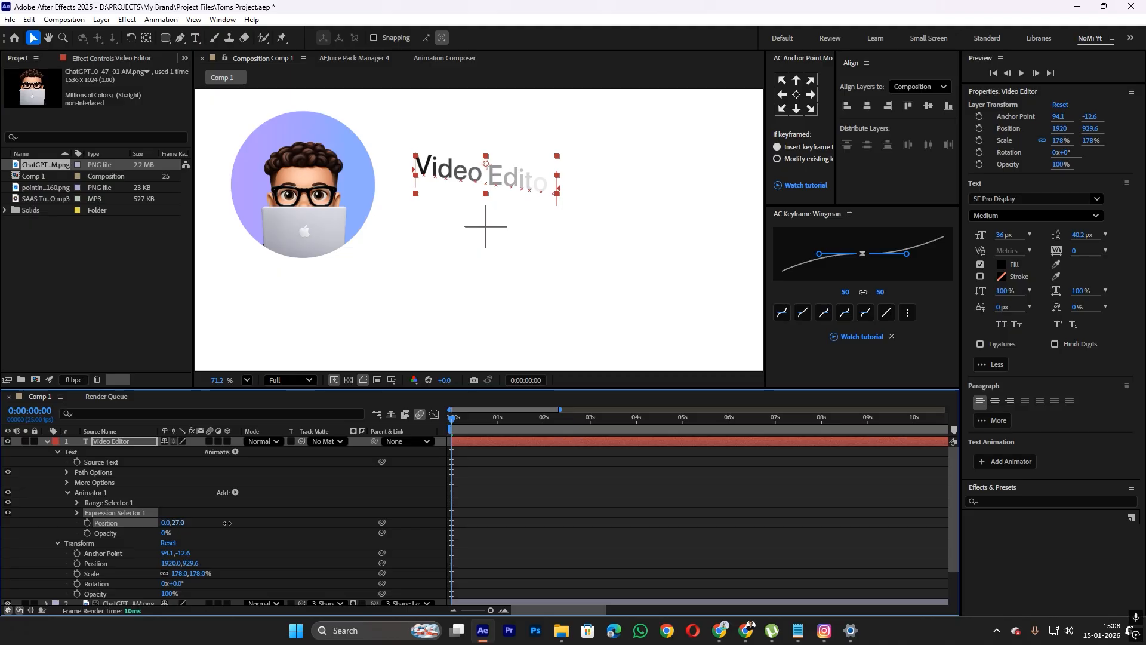
drag(227, 523, 233, 523)
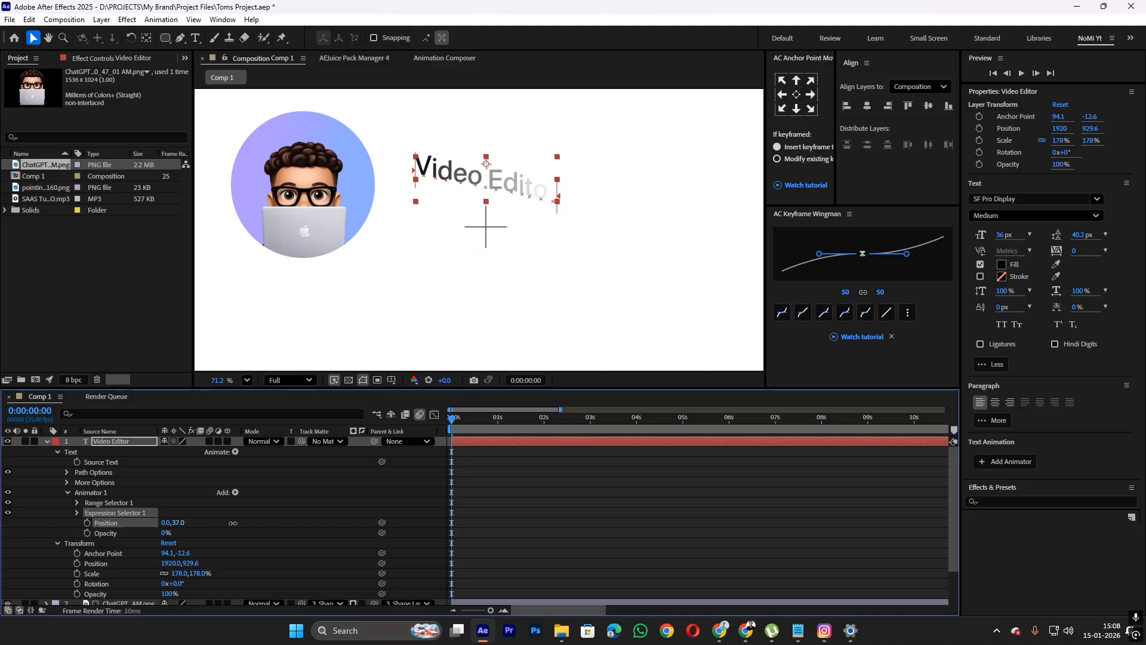
click(180, 522)
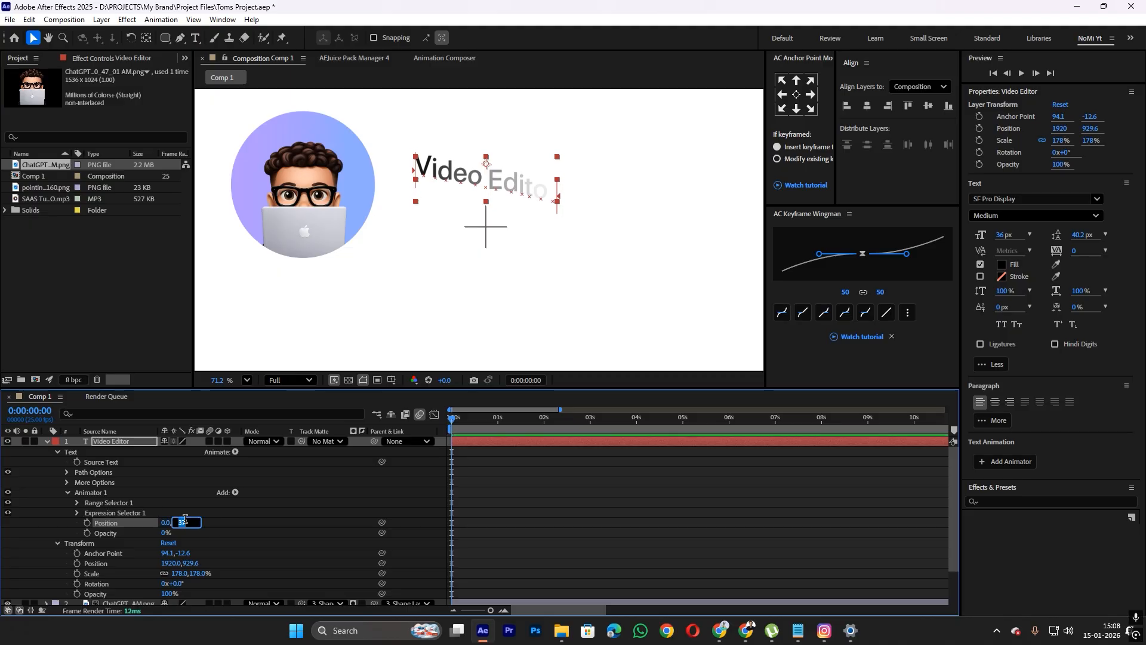
key(BackSpace)
text(50)
click(383, 493)
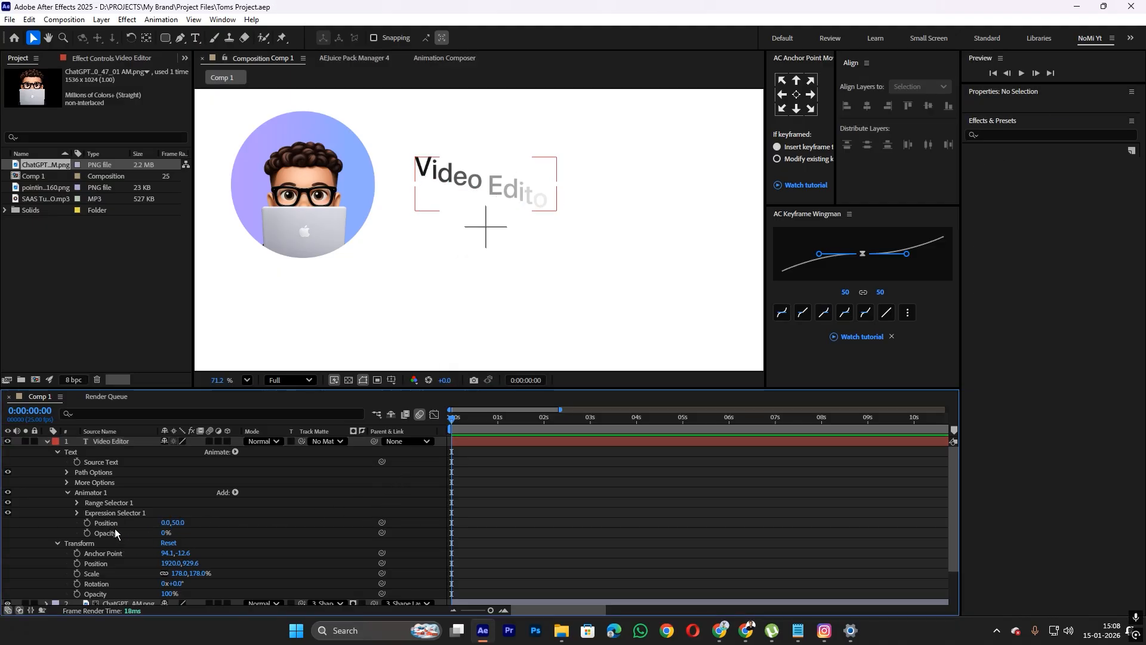
Base Expression Selector 1 of the Video Editor text on Words
click(114, 513)
click(76, 513)
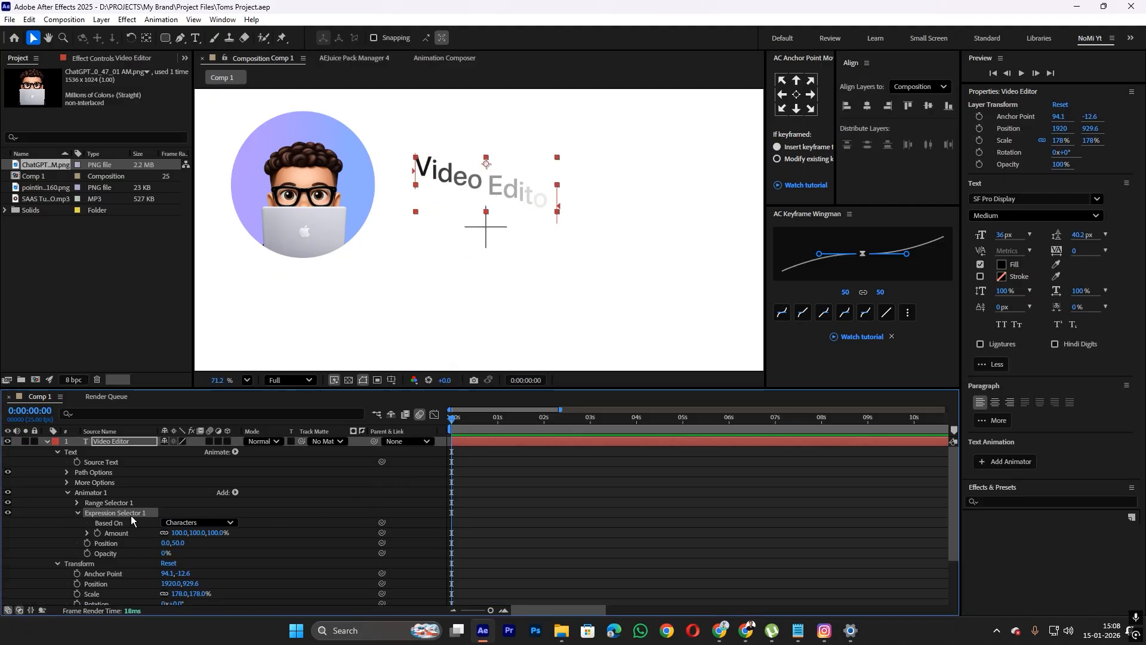
click(199, 523)
click(209, 560)
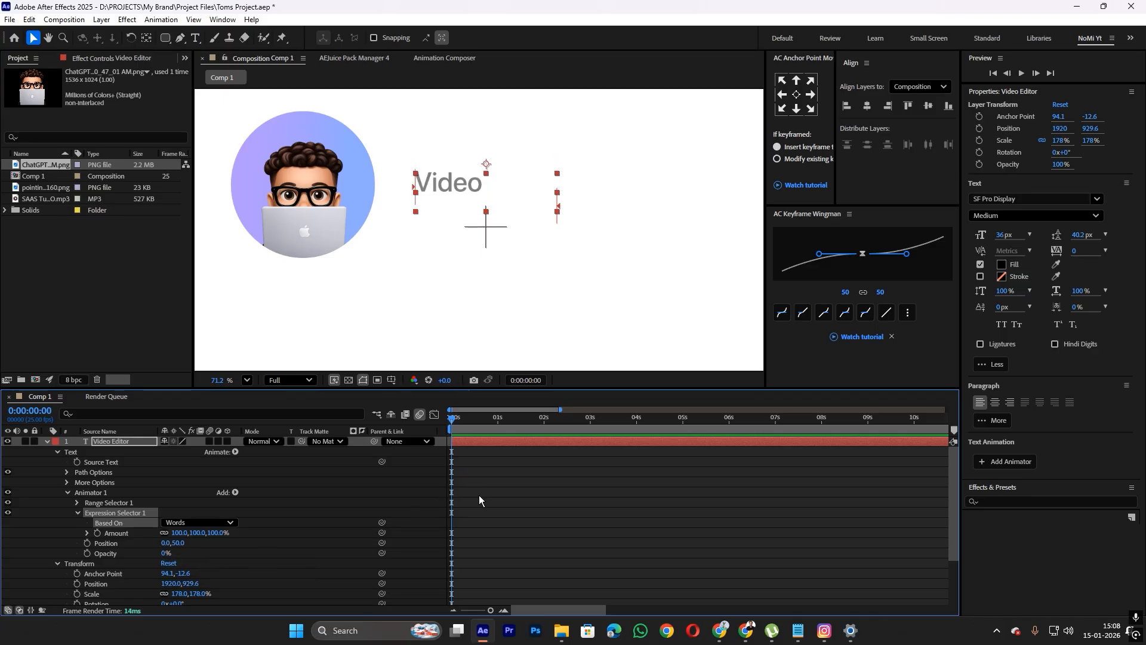
Switch to Notepad, copy the whole expression from Bounce effect.txt, and return to After Effects
click(798, 630)
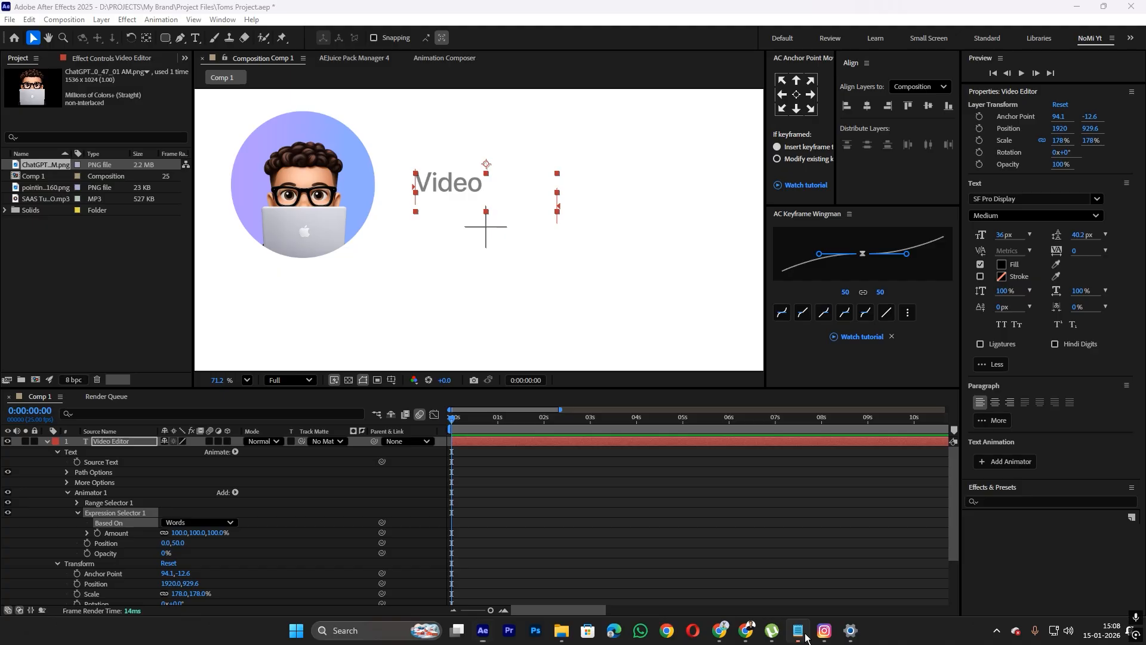
key(ctrl+a)
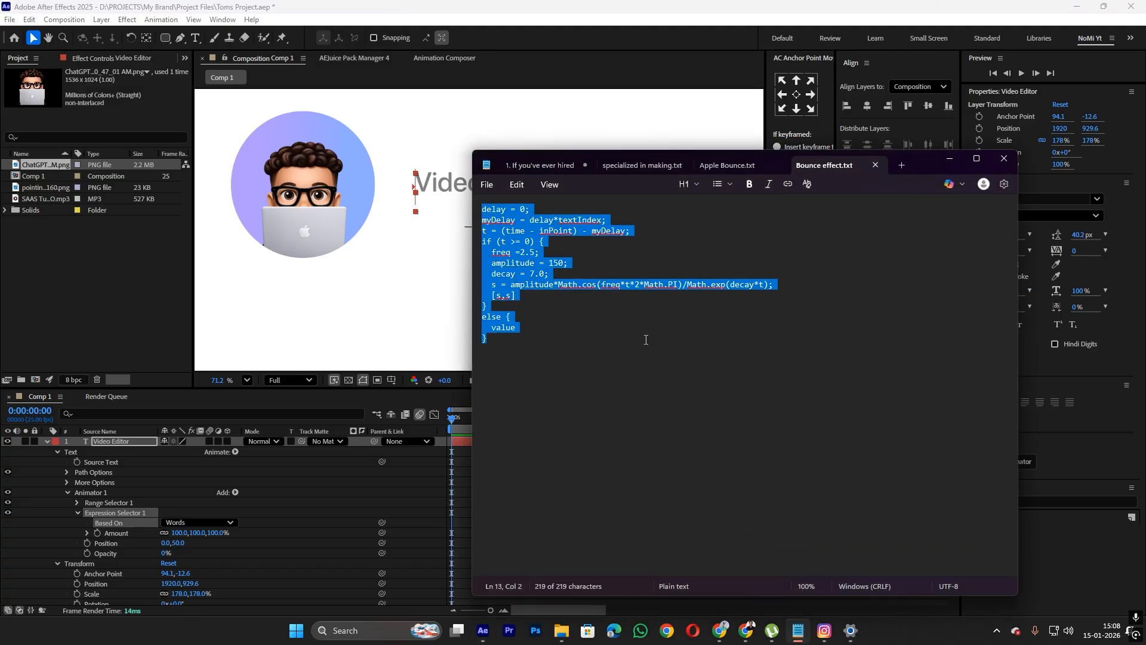
click(647, 340)
click(949, 159)
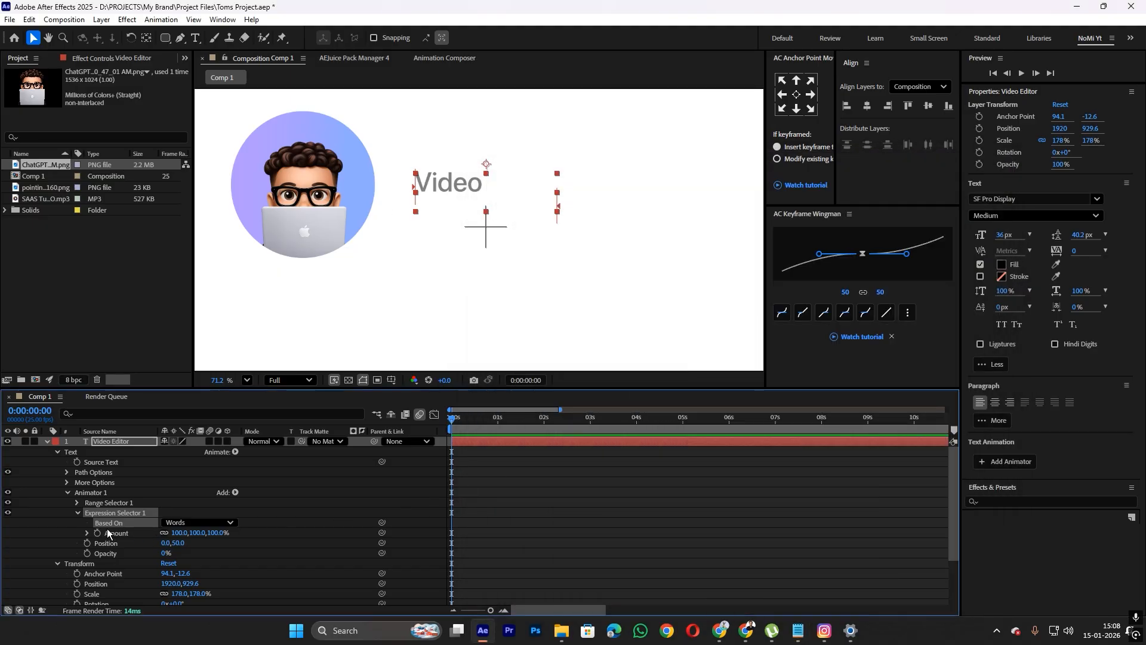
Replace the Expression Selector's Amount expression with the copied bounce code (delay 0, freq 2.5, amplitude 150, decay 7.0)
alt+click(97, 532)
click(591, 538)
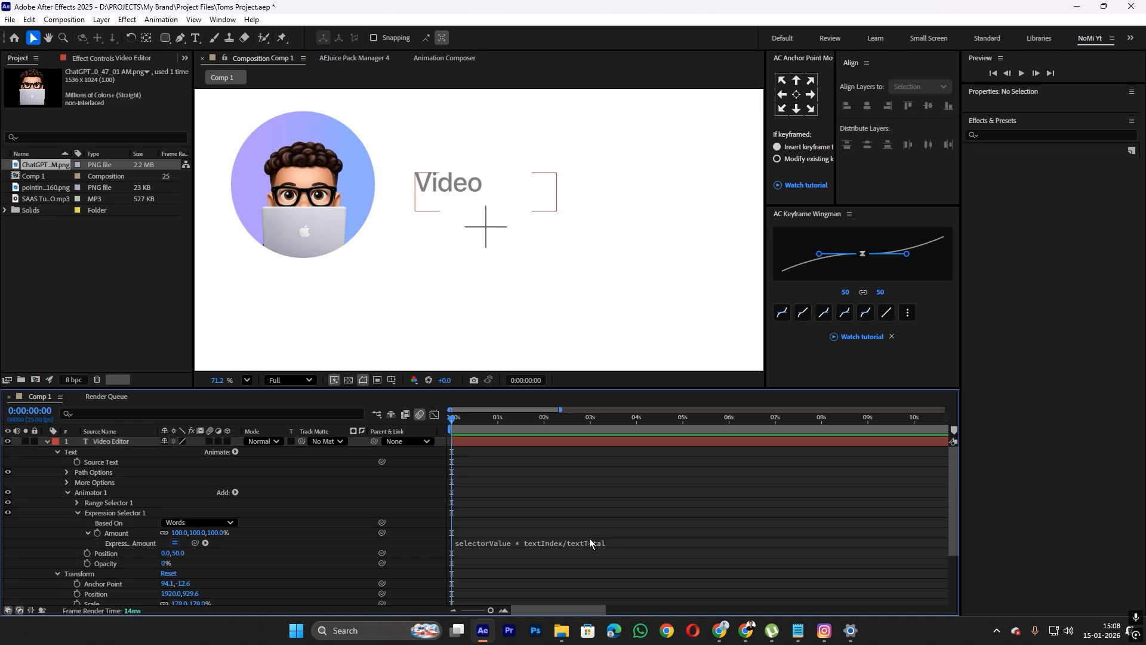
key(ctrl+v)
click(542, 492)
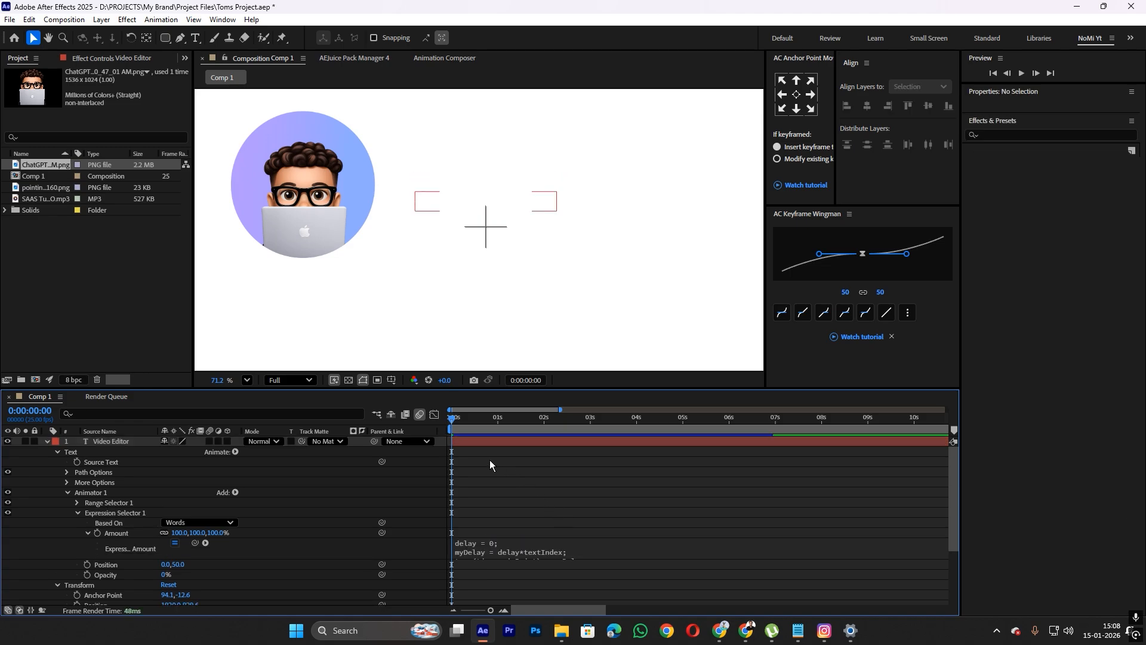
Preview the Video Editor text's bounce animation from the start of the composition
key(space)
drag(470, 422, 438, 437)
key(space)
key(space)
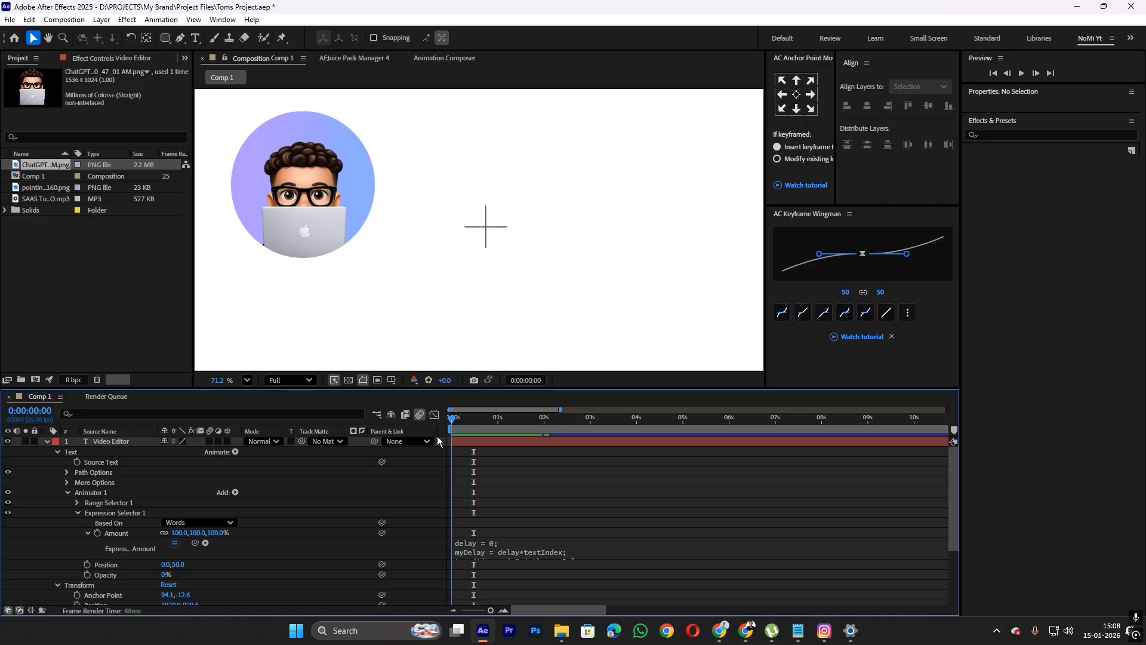
key(space)
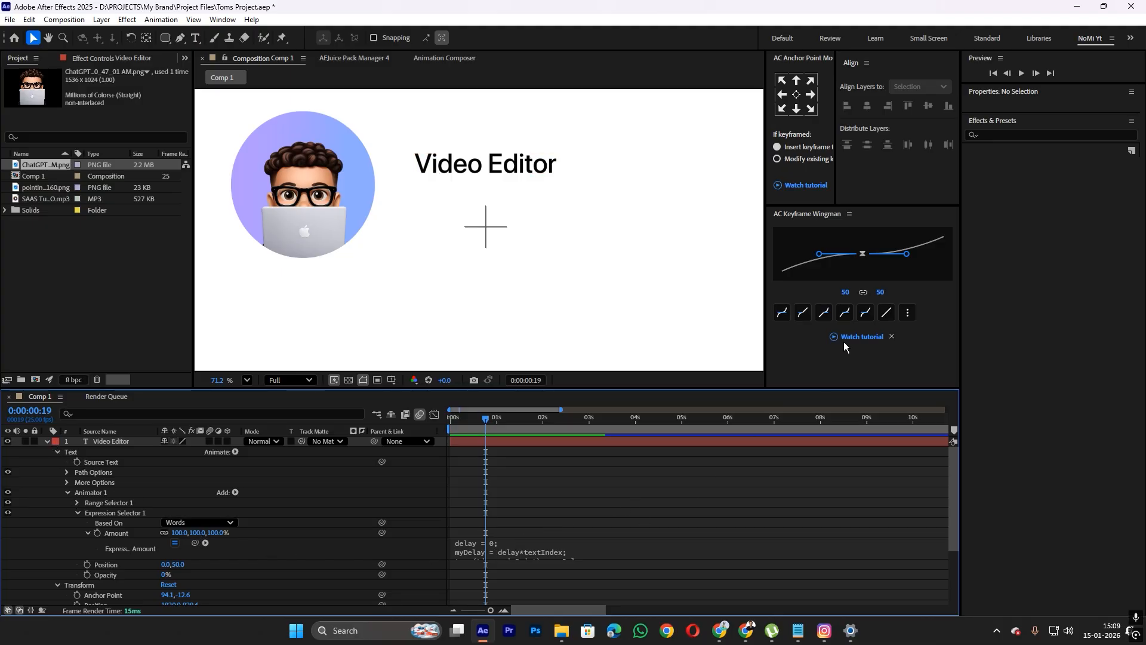
Apply a Slider Control effect to the Video Editor text layer and show its effect controls
click(540, 445)
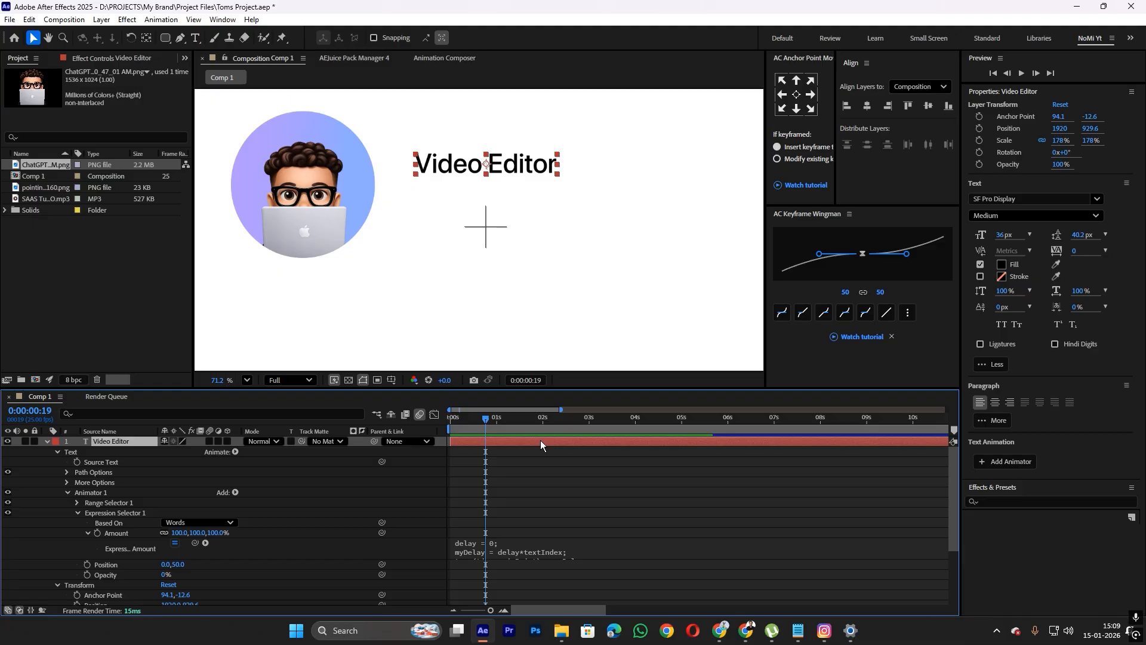
key(ctrl+space)
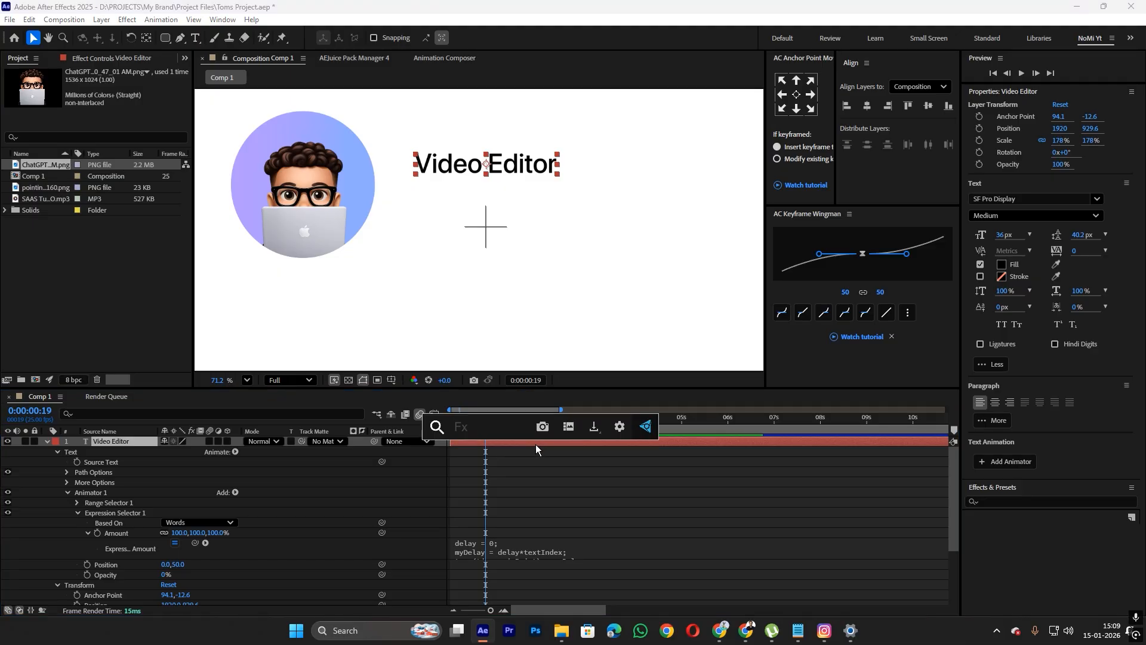
text(sli)
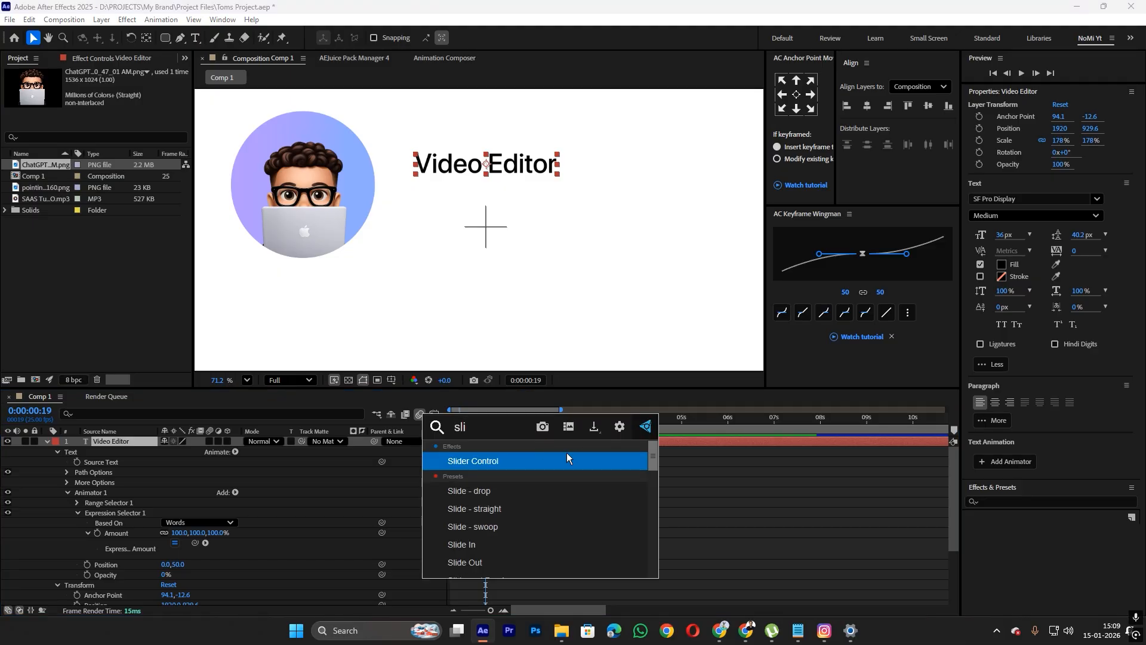
click(567, 459)
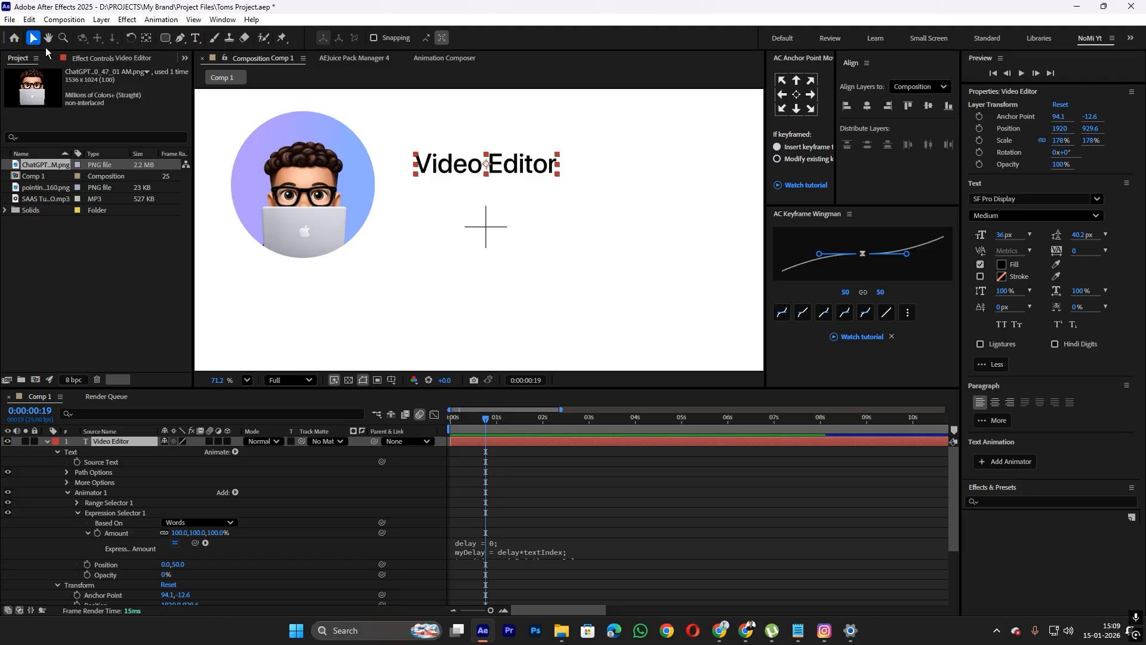
click(93, 58)
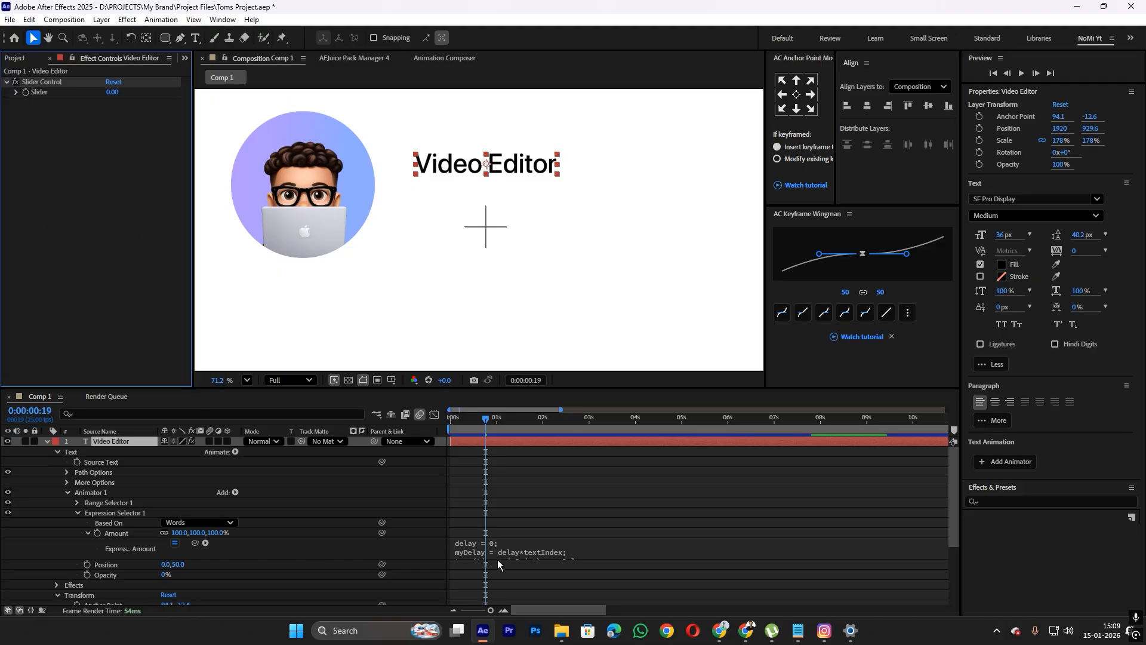
Link the delay value in the Expression Selector's Amount expression to the Slider Control's Slider property
click(489, 545)
click(524, 542)
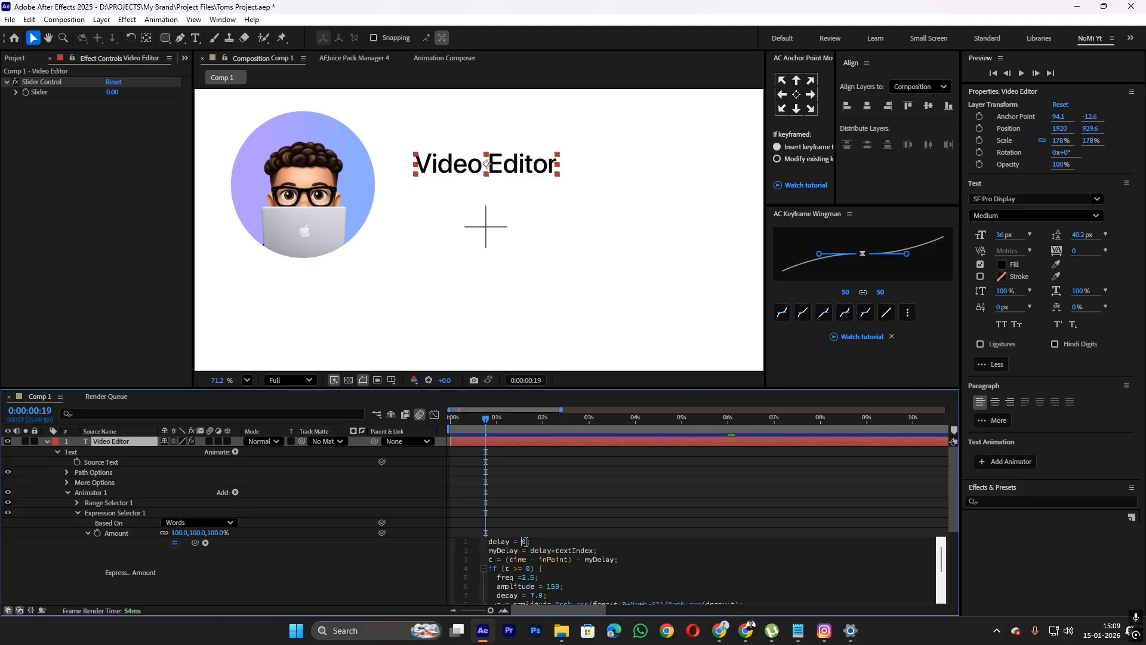
double_click(524, 541)
drag(378, 535, 37, 93)
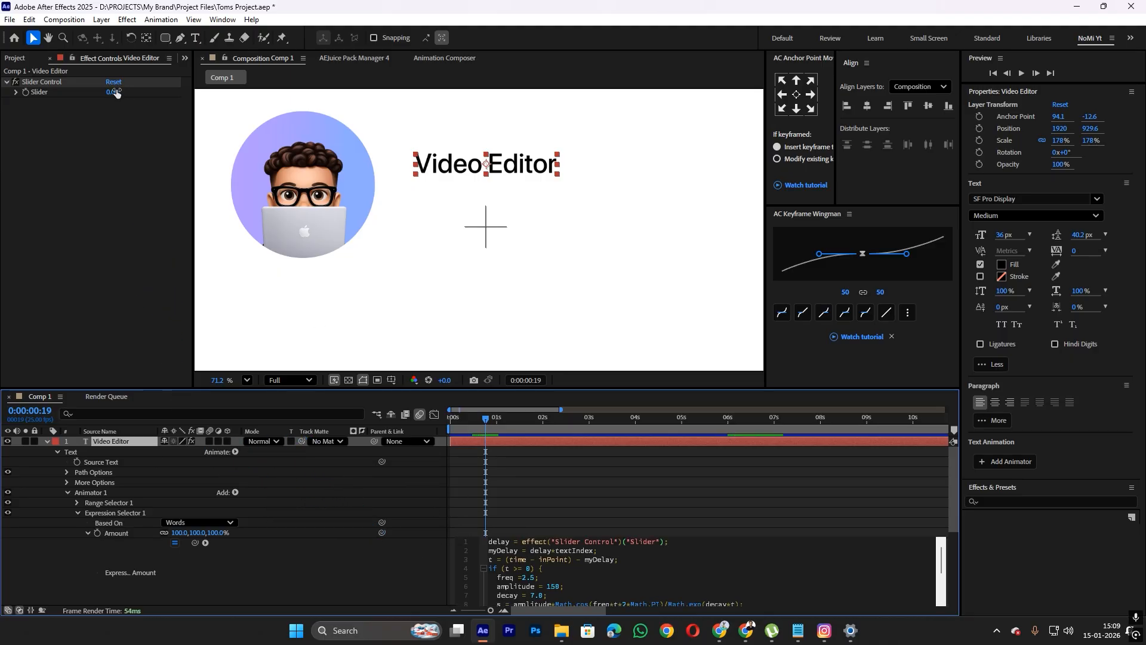
Set the delay slider to 0.1 and preview the word-by-word bounce of the Video Editor text
click(114, 91)
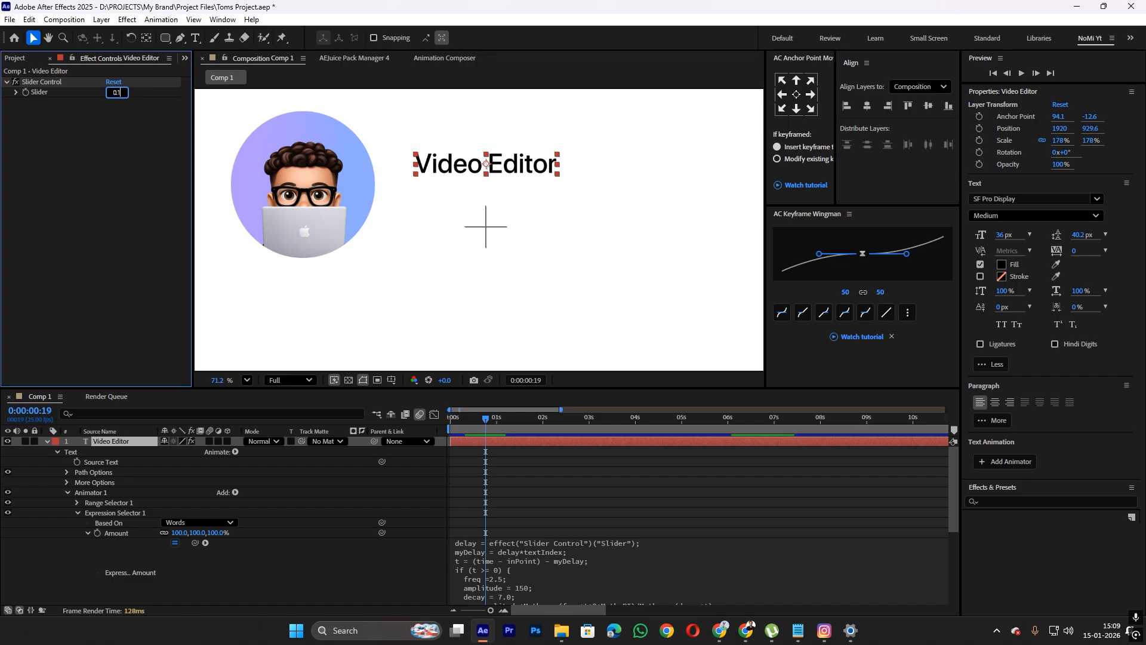
text(0.1)
key(Return)
click(490, 428)
key(space)
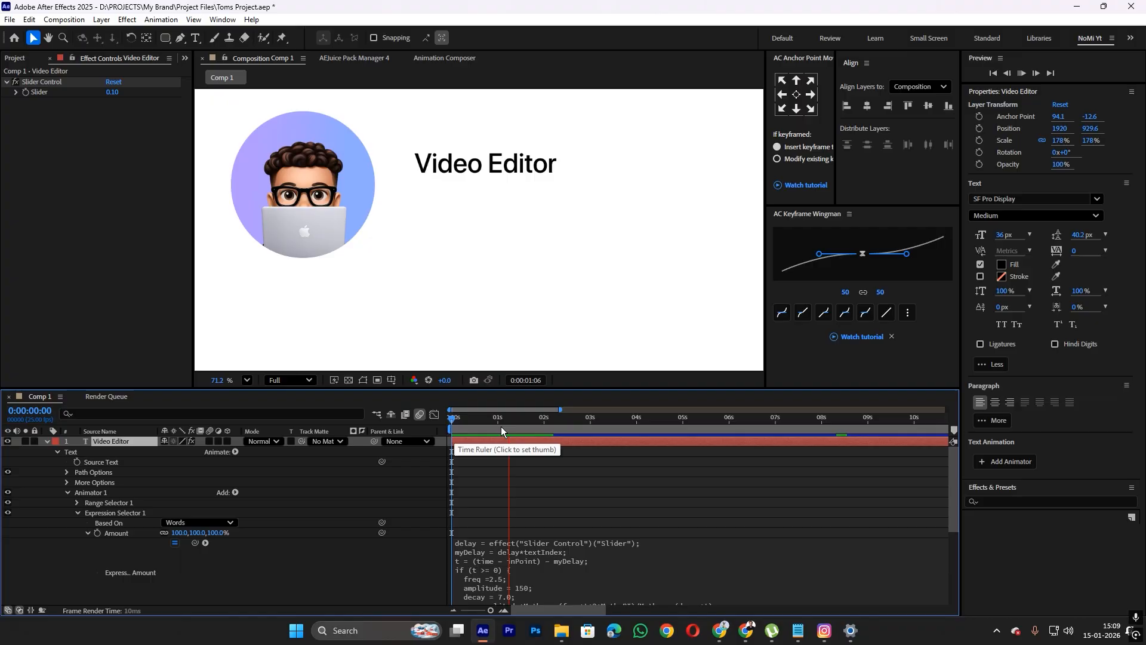
key(space)
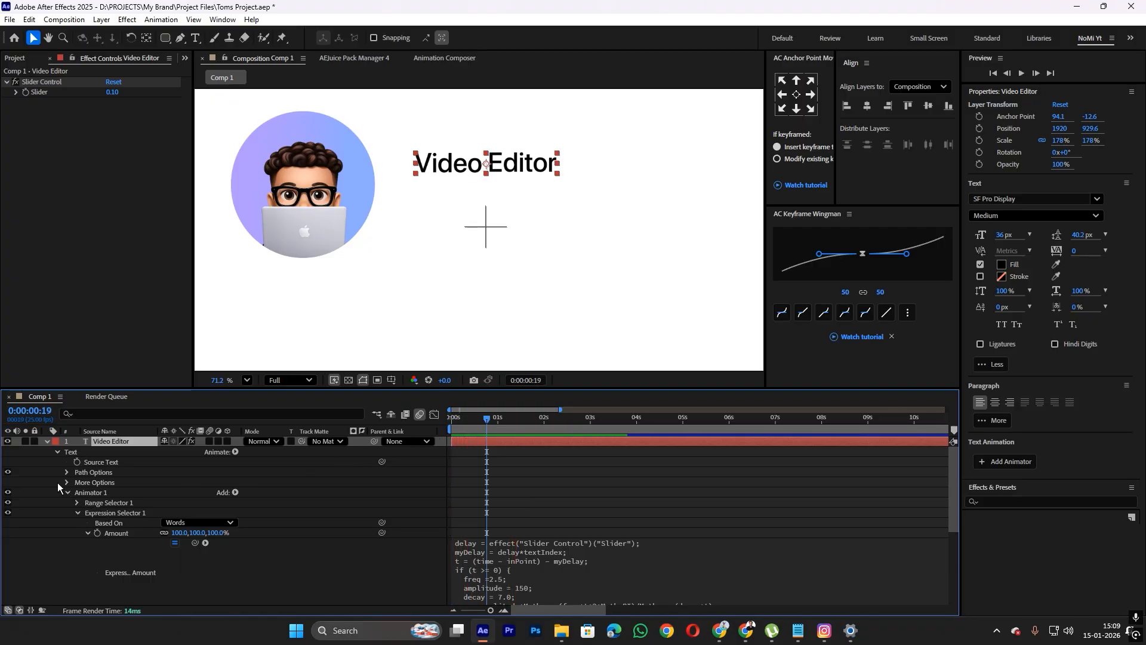
Save the project with the Video Editor layer collapsed and replay the text animation from the start
click(48, 441)
key(ctrl+s)
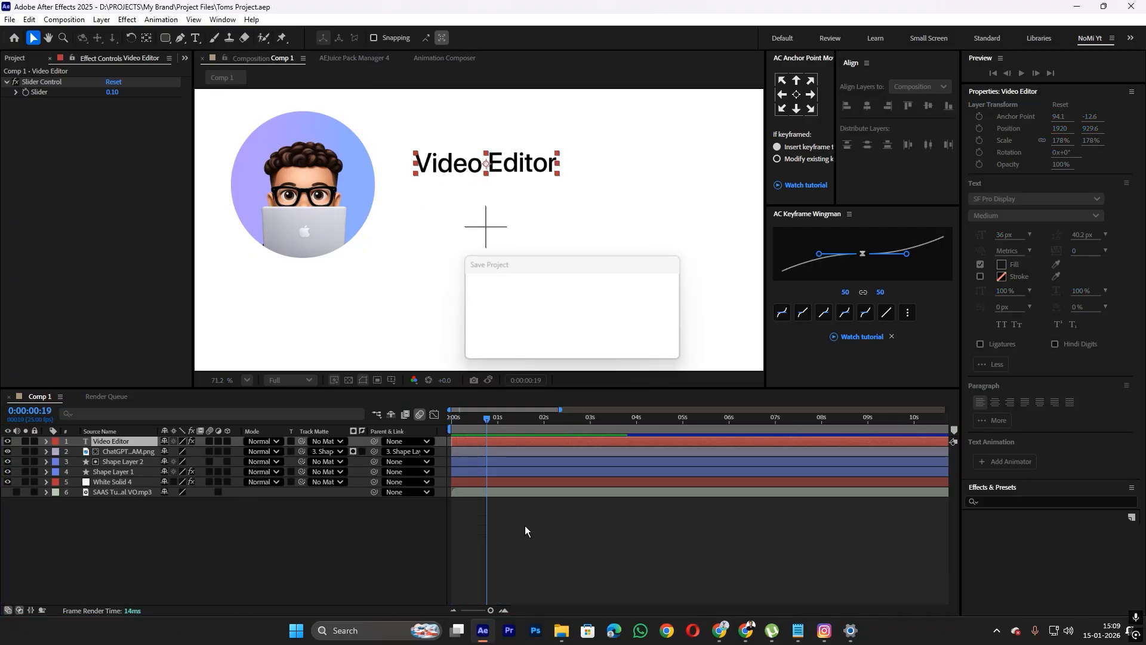
key(space)
key(space)
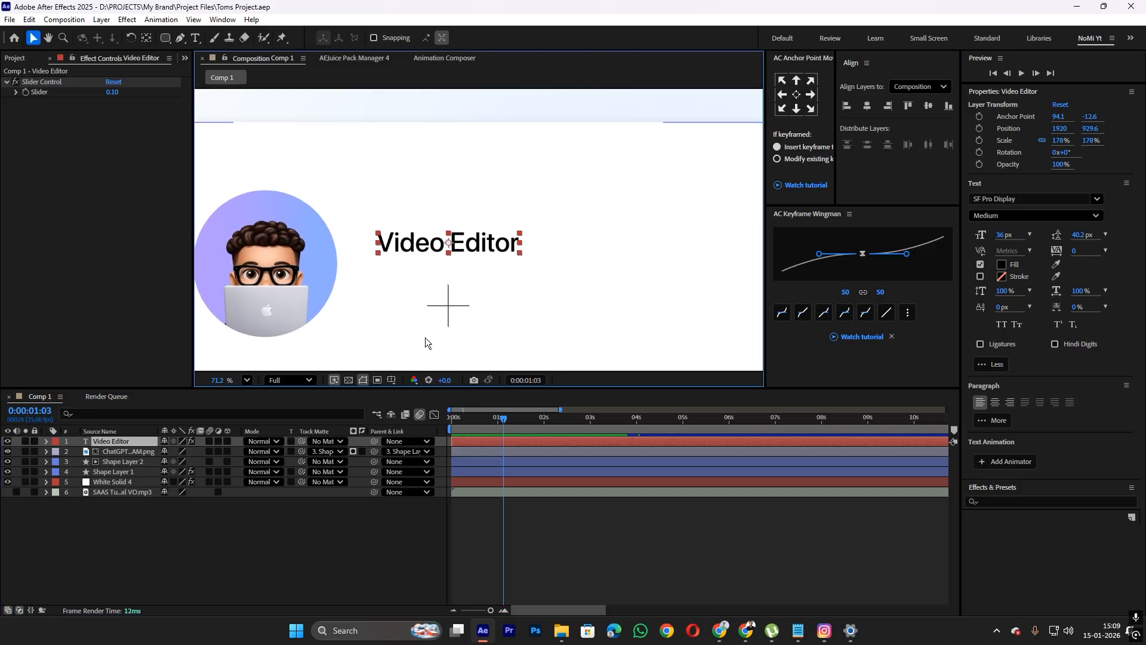
key(space)
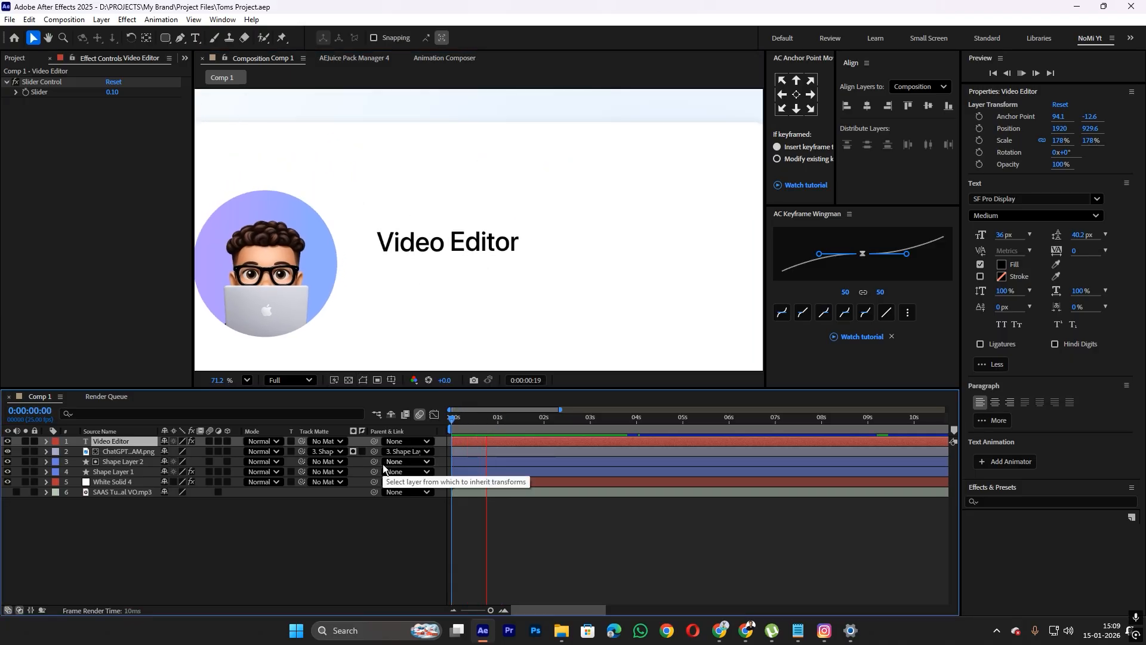
key(space)
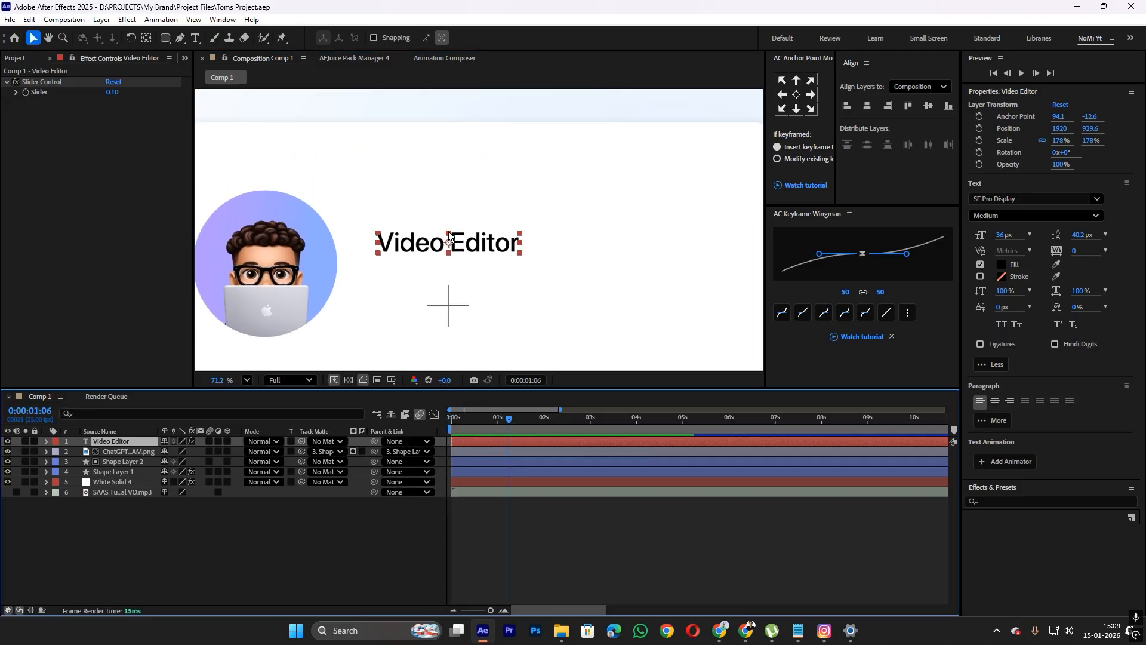
Move the Video Editor text to about 2182, 911 and place a duplicate directly below it at about Y 1003
scroll(449, 248, down, 2)
drag(452, 218, 534, 211)
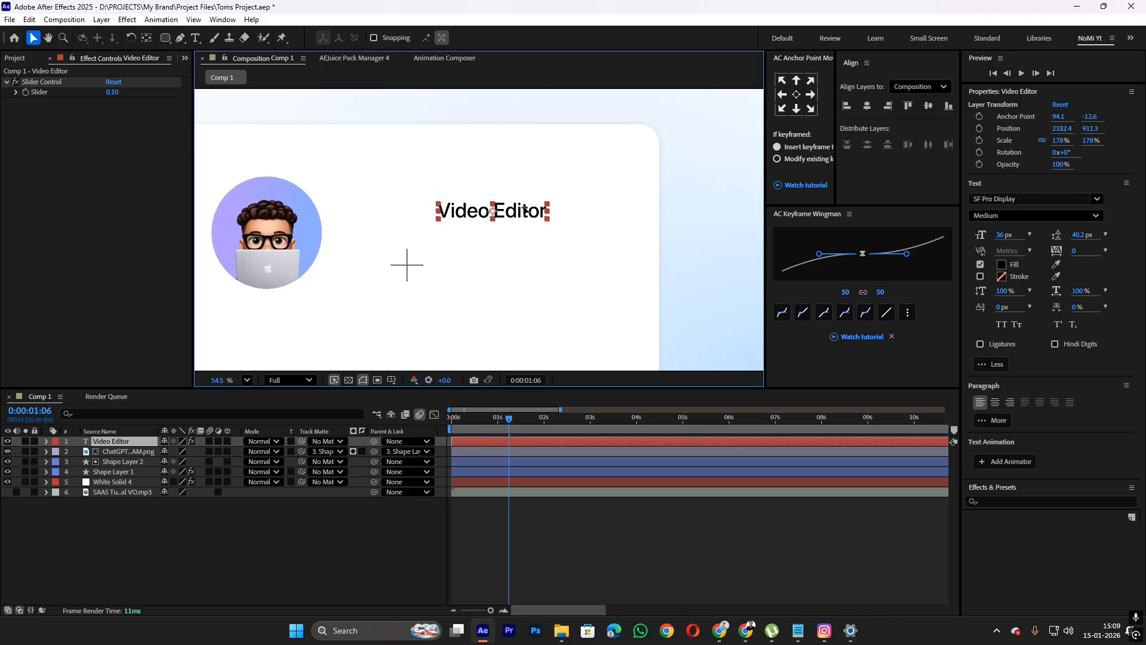
key(ctrl+d)
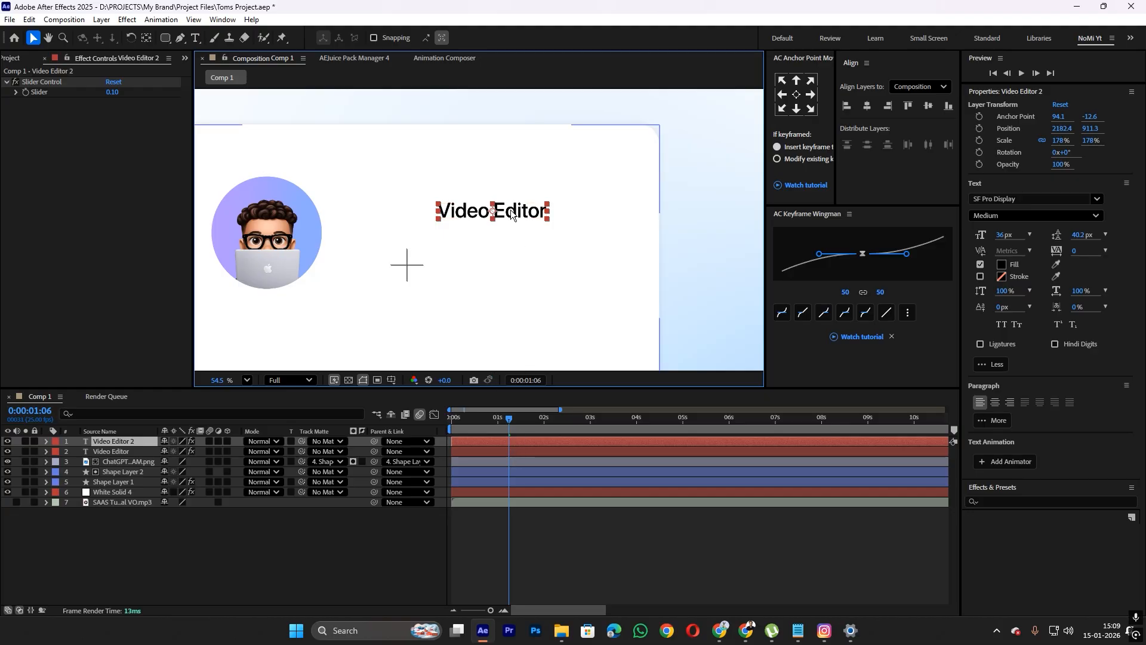
drag(510, 209, 510, 240)
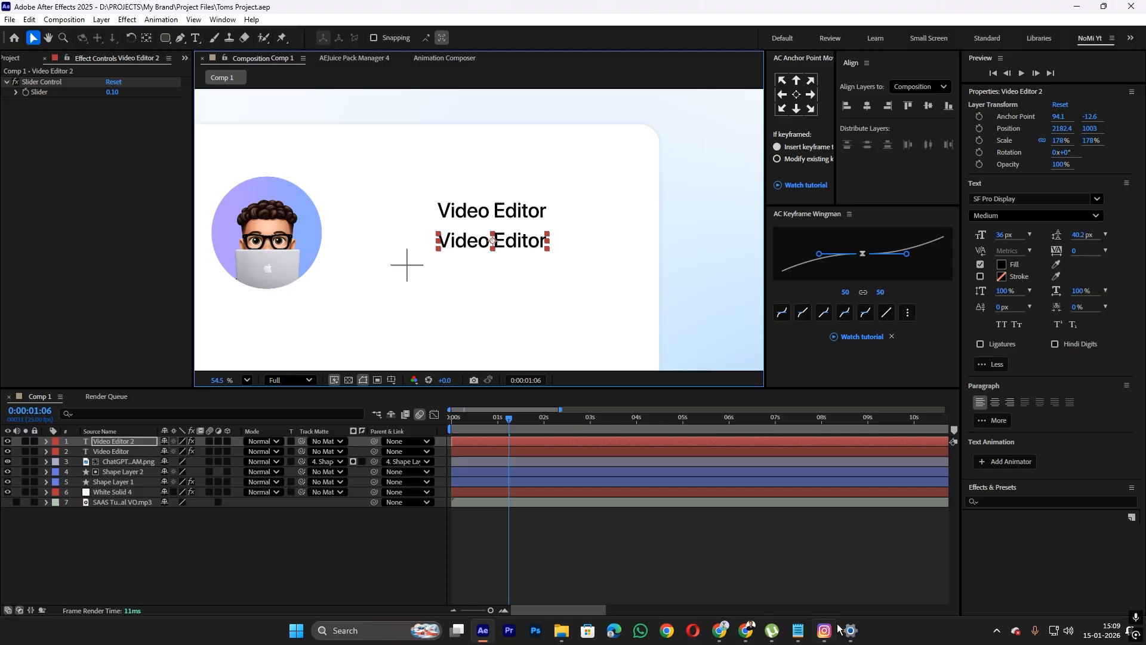
Switch to Notepad, copy "specialized in making VSLs, Explainers and e-commerce ads" from the specialized in making file, and return to After Effects
click(798, 630)
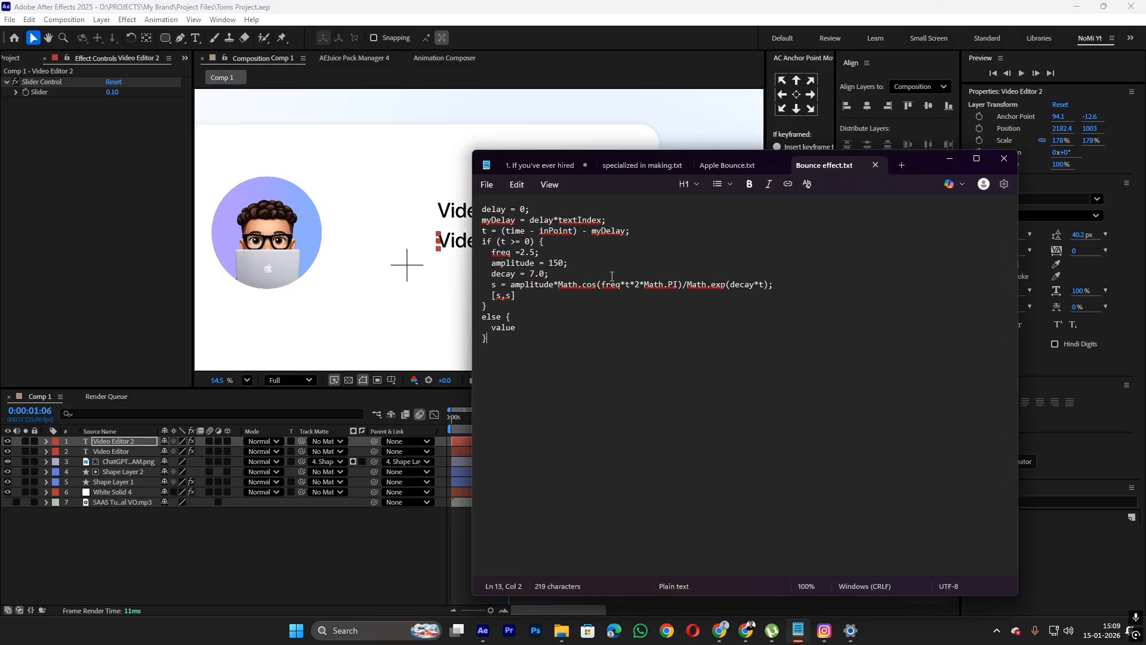
click(628, 166)
drag(549, 230, 472, 204)
key(ctrl+c)
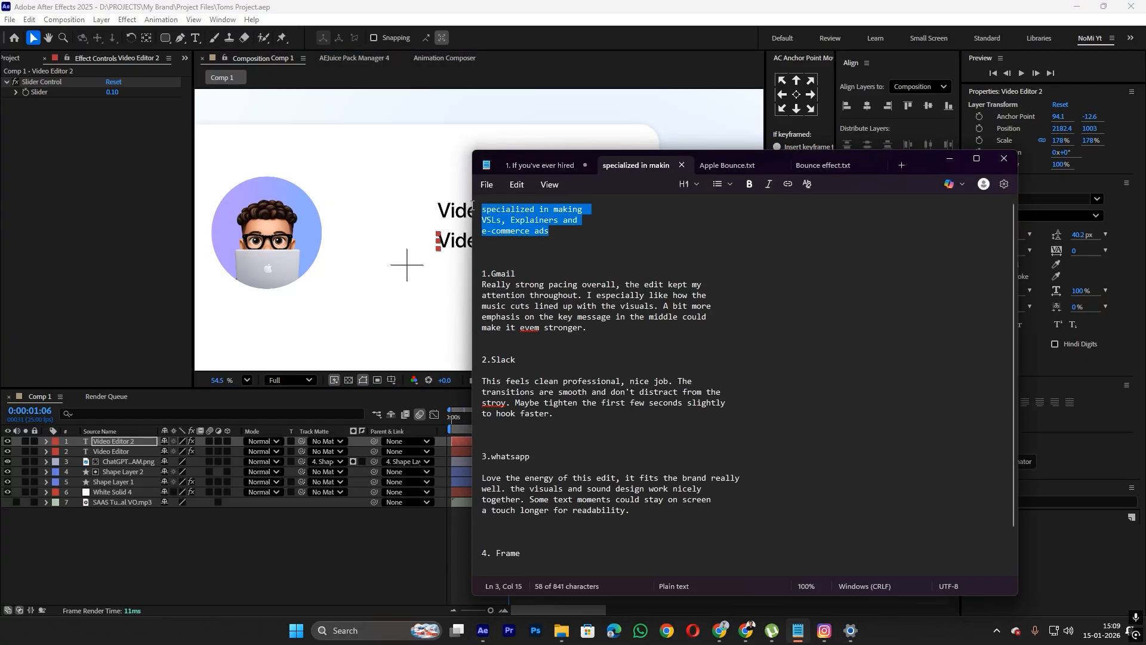
click(461, 246)
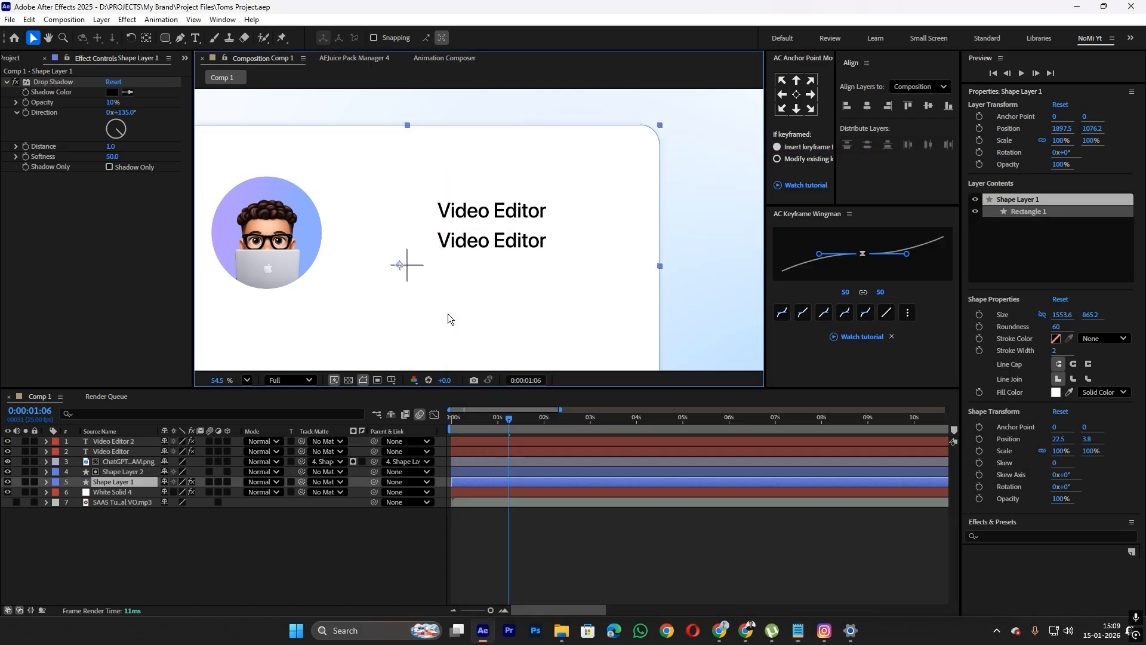
Replace the duplicated text with the copied line "specialized in making VSLs, Explainers and e-commerce ads"
double_click(537, 442)
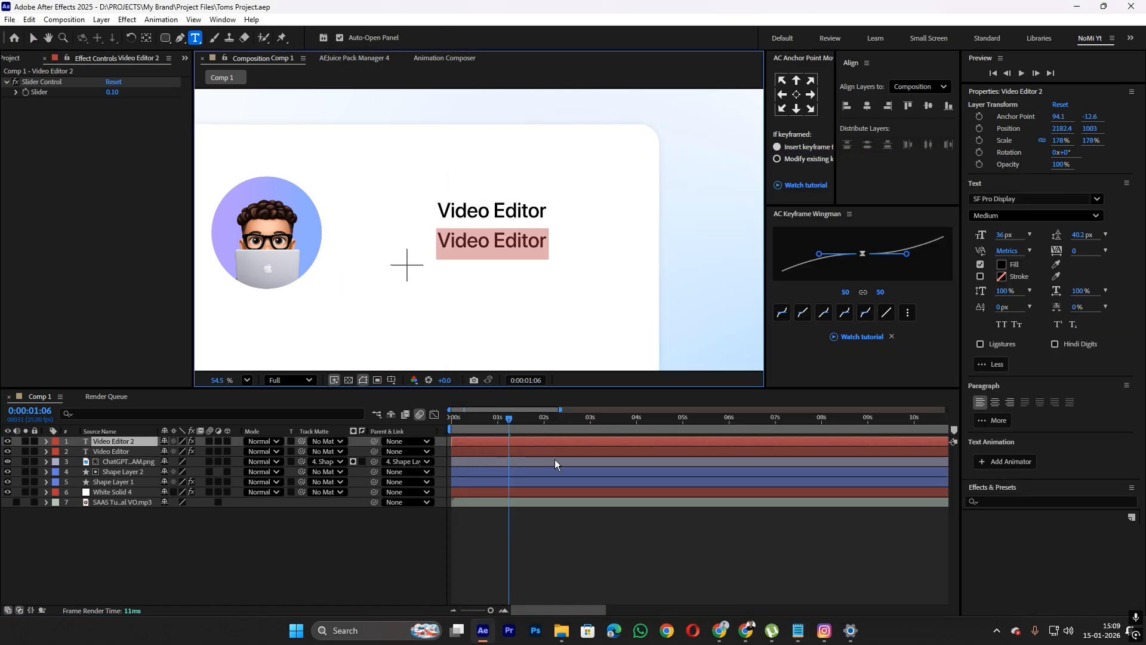
click(535, 459)
double_click(530, 443)
key(ctrl+v)
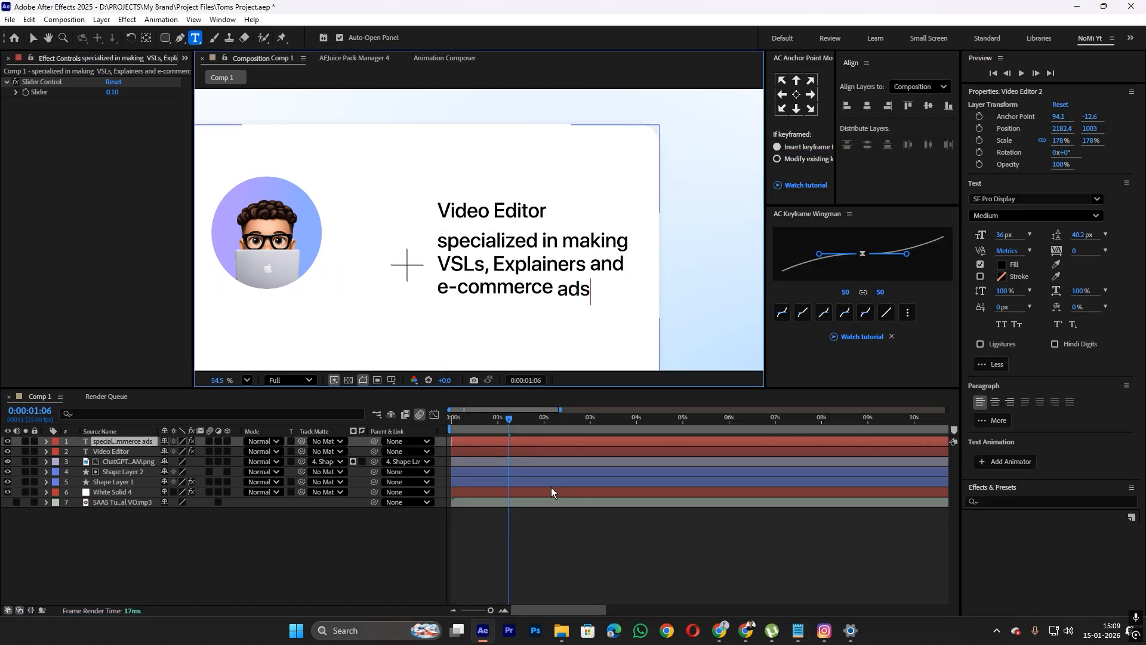
click(567, 530)
Set the specialized text to the Regular font style and give it a gray fill
click(547, 442)
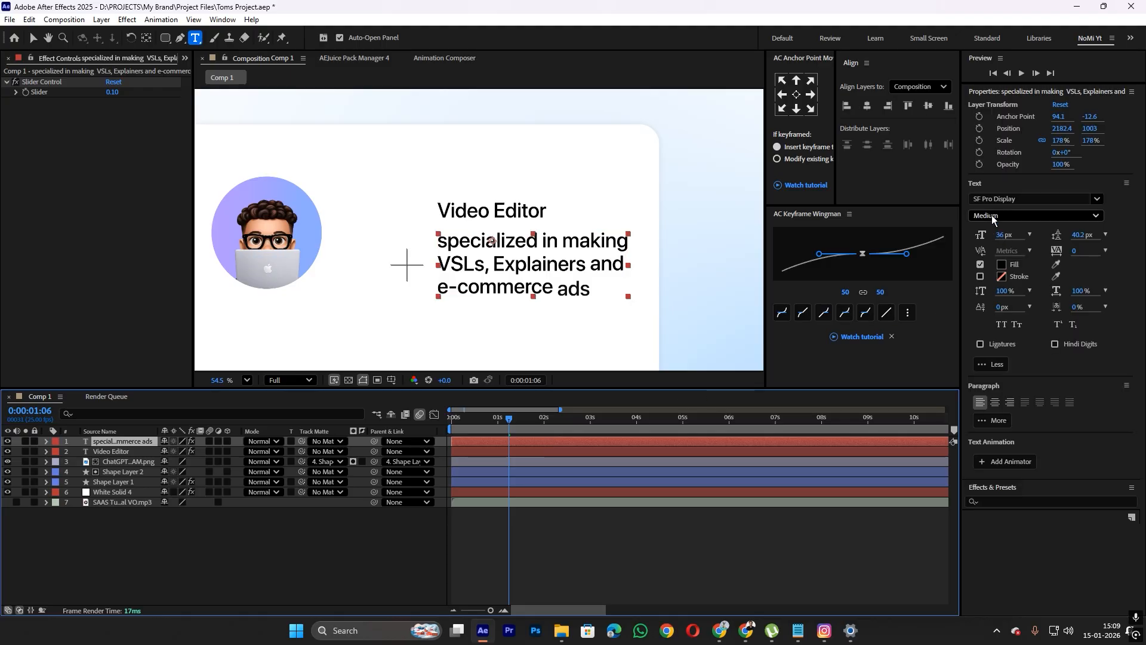
click(1035, 216)
click(1003, 274)
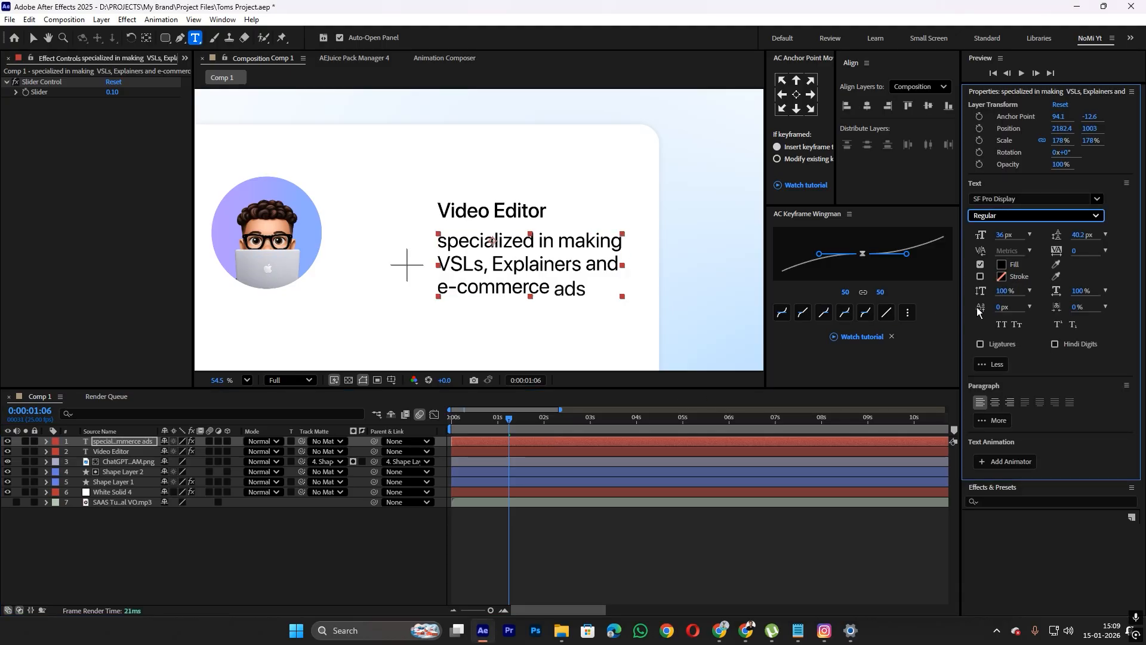
click(1001, 264)
drag(336, 324, 319, 315)
click(691, 242)
click(620, 537)
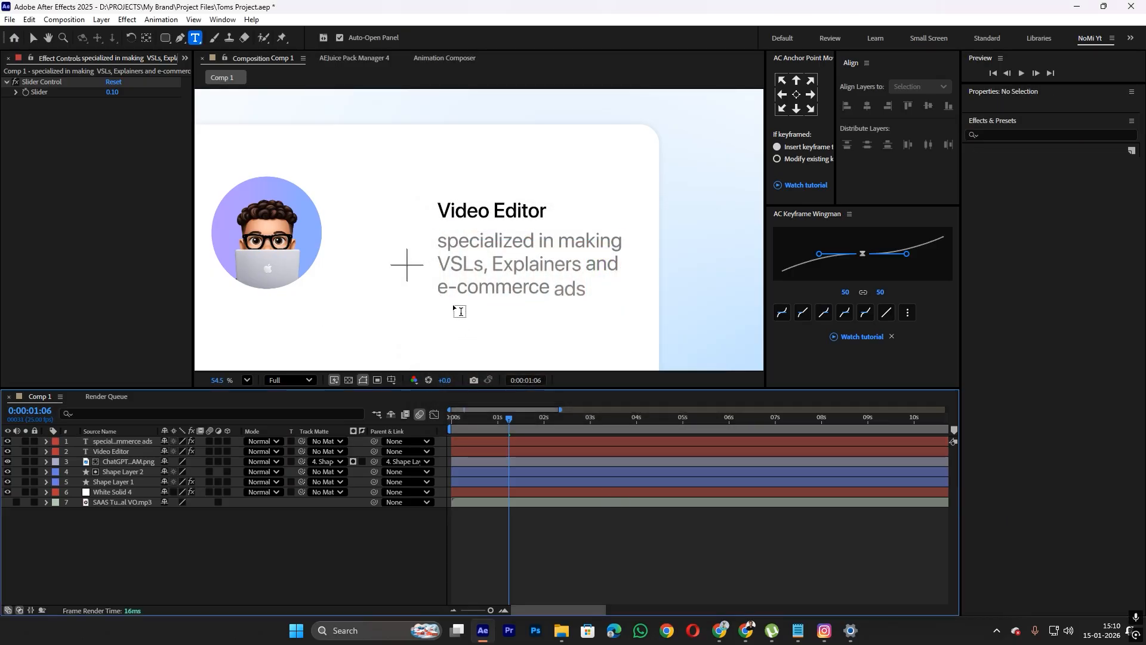
Move both text layers together closer to the avatar, to about X 2082, with the Video Editor title at about Y 888
scroll(476, 271, down, 2)
key(v)
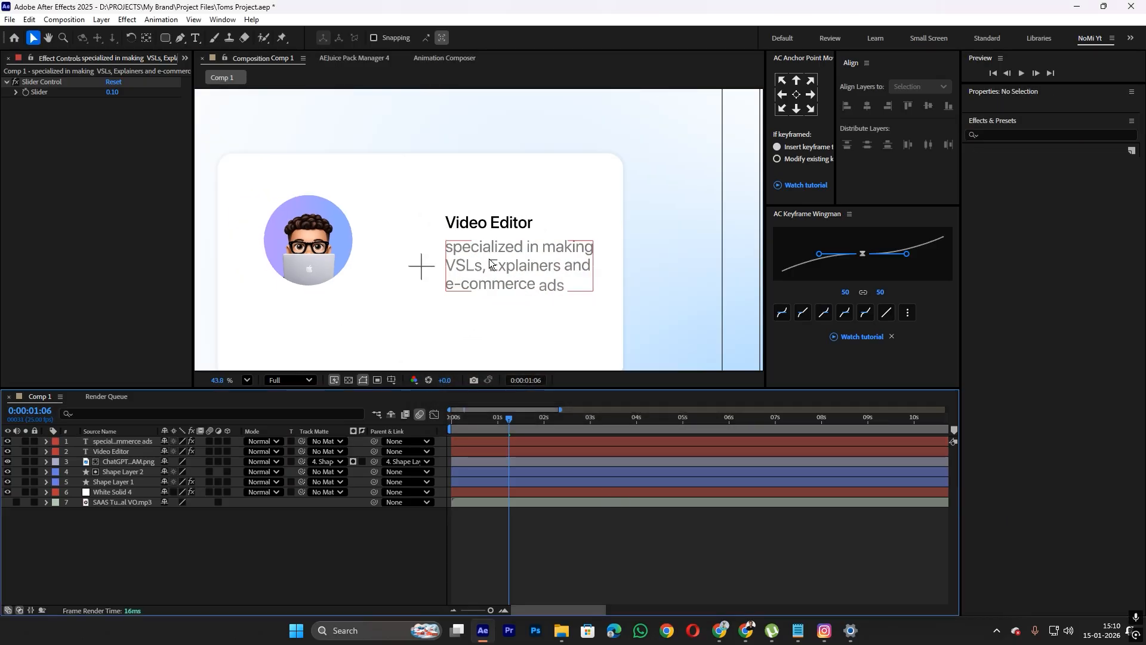
click(489, 259)
shift+click(478, 226)
drag(476, 264, 452, 260)
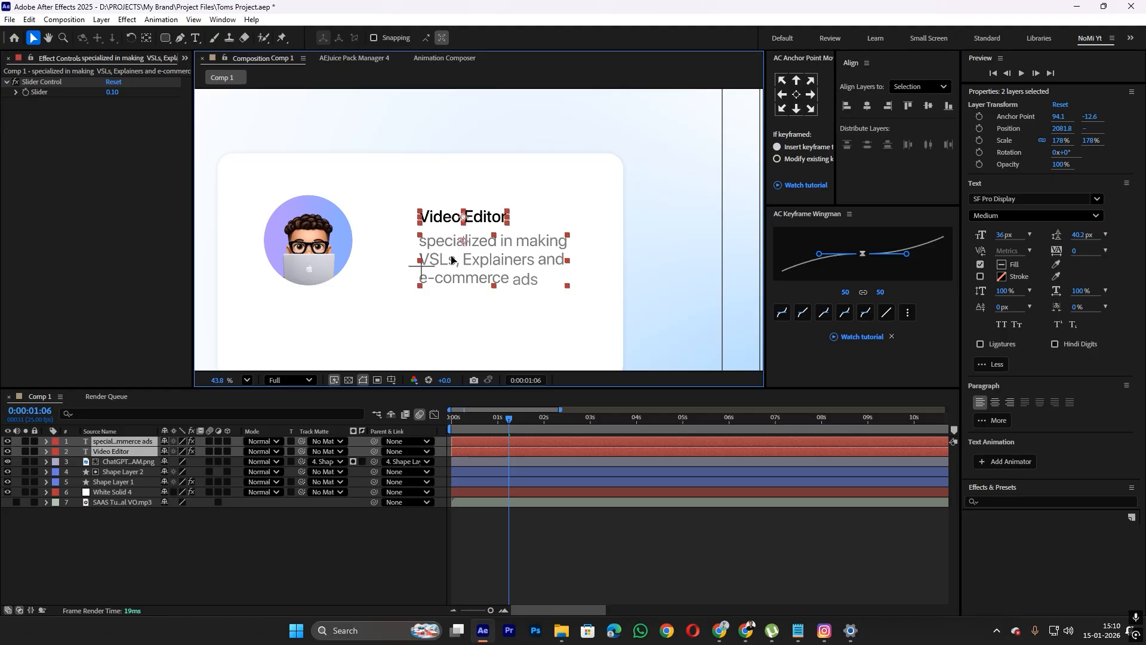
click(451, 260)
scroll(464, 278, down, 3)
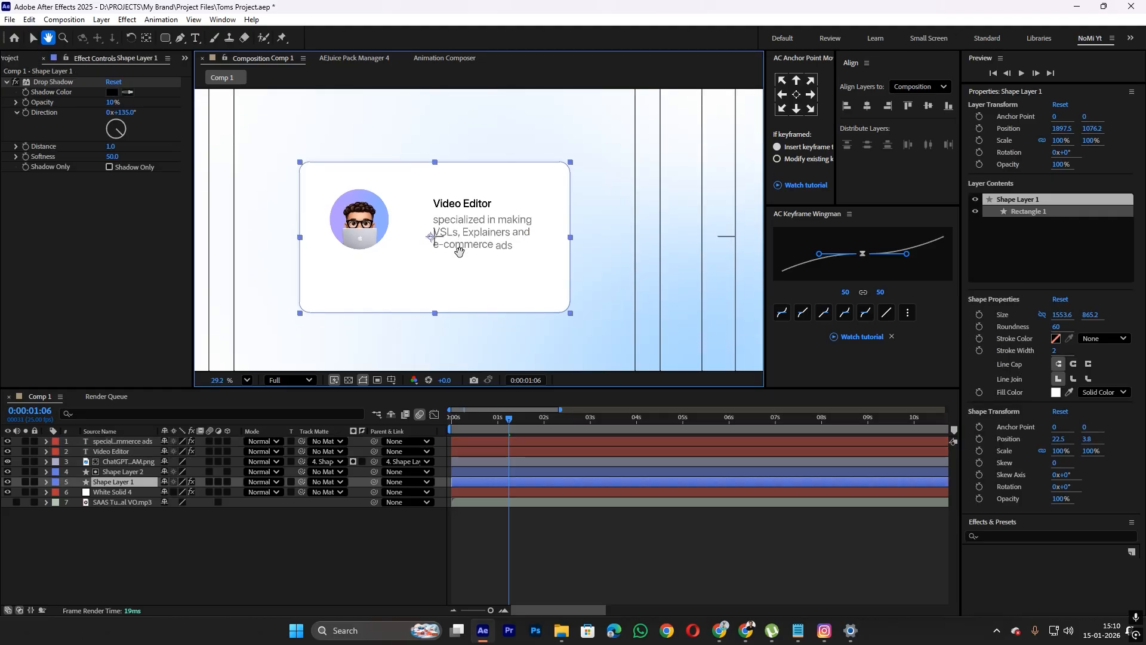
click(453, 322)
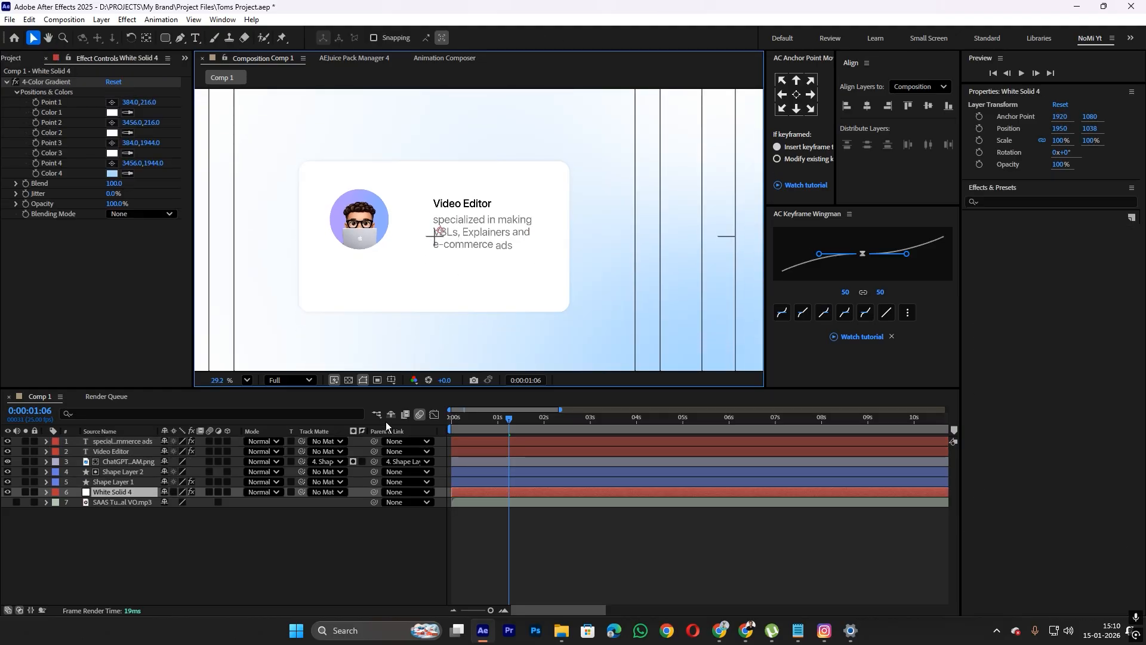
Scale the Video Editor title up to 234%
click(511, 451)
scroll(420, 236, up, 2)
key(s)
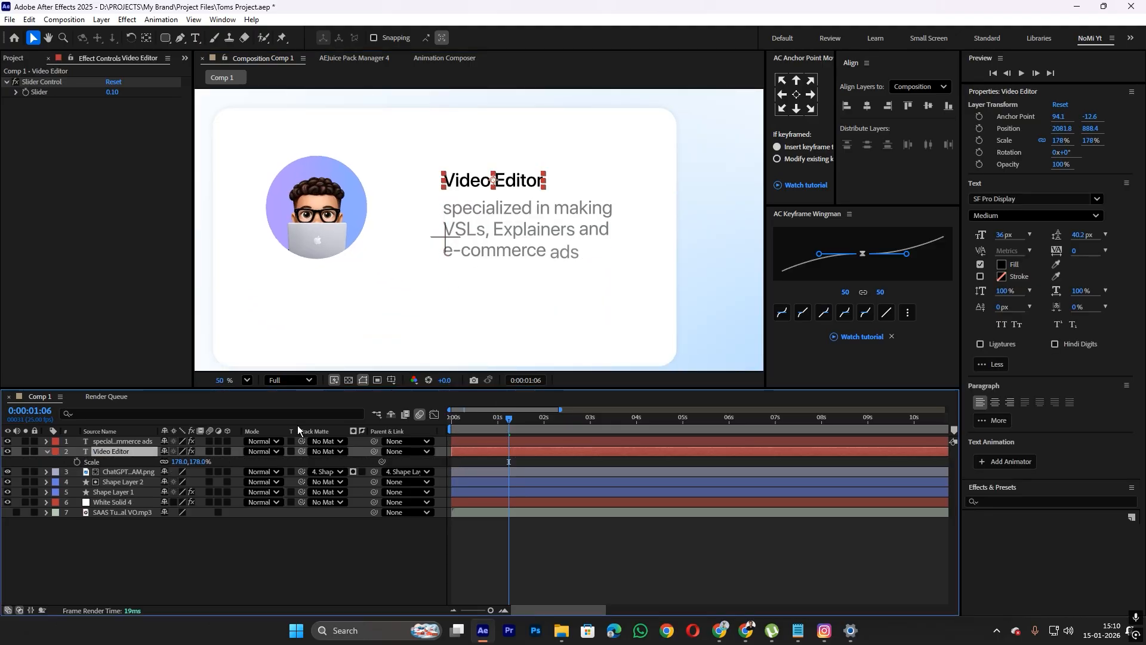
drag(180, 461, 213, 462)
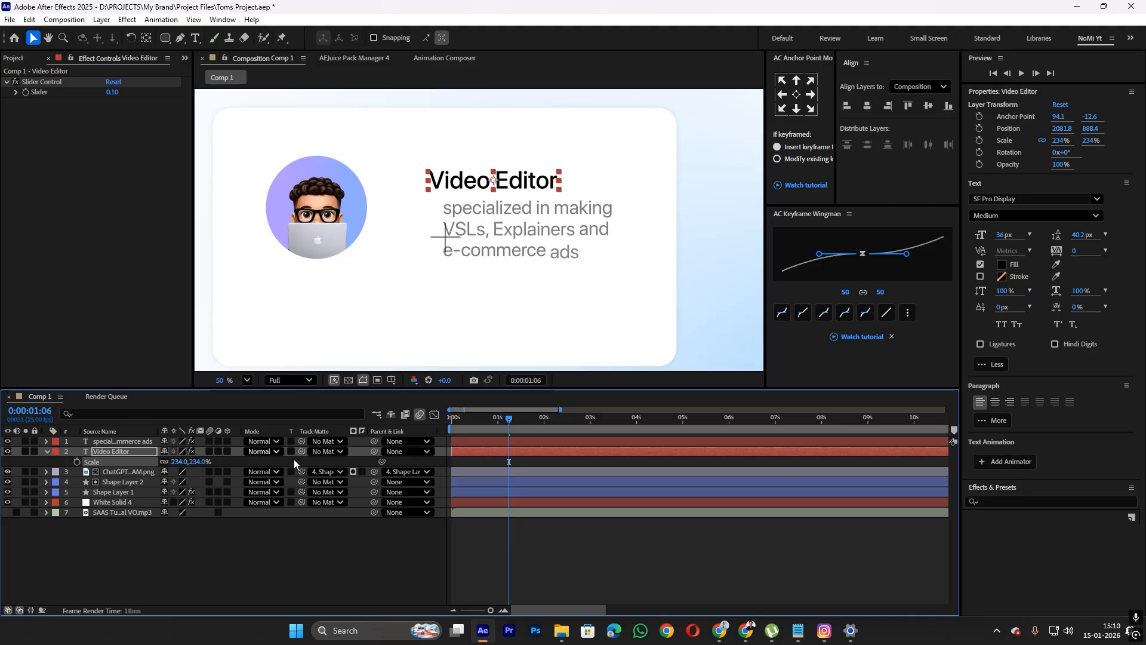
click(514, 543)
Reposition the Video Editor title to about 2135, 885 so its start aligns with the gray text below
click(521, 182)
drag(524, 181, 539, 182)
scroll(485, 178, up, 5)
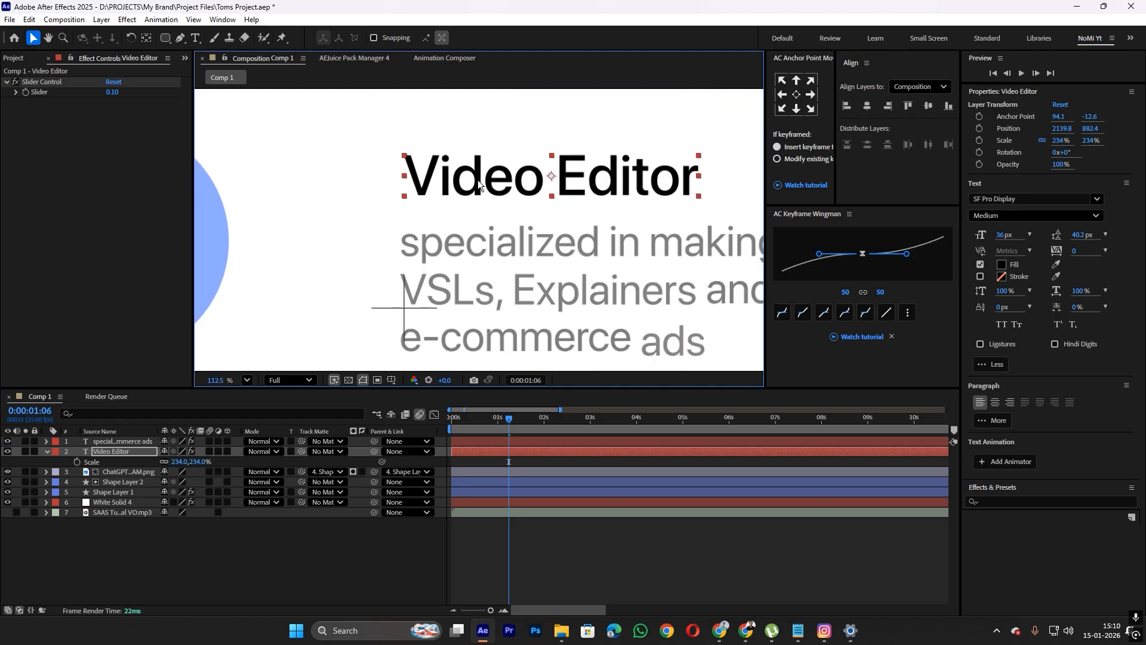
drag(476, 181, 473, 182)
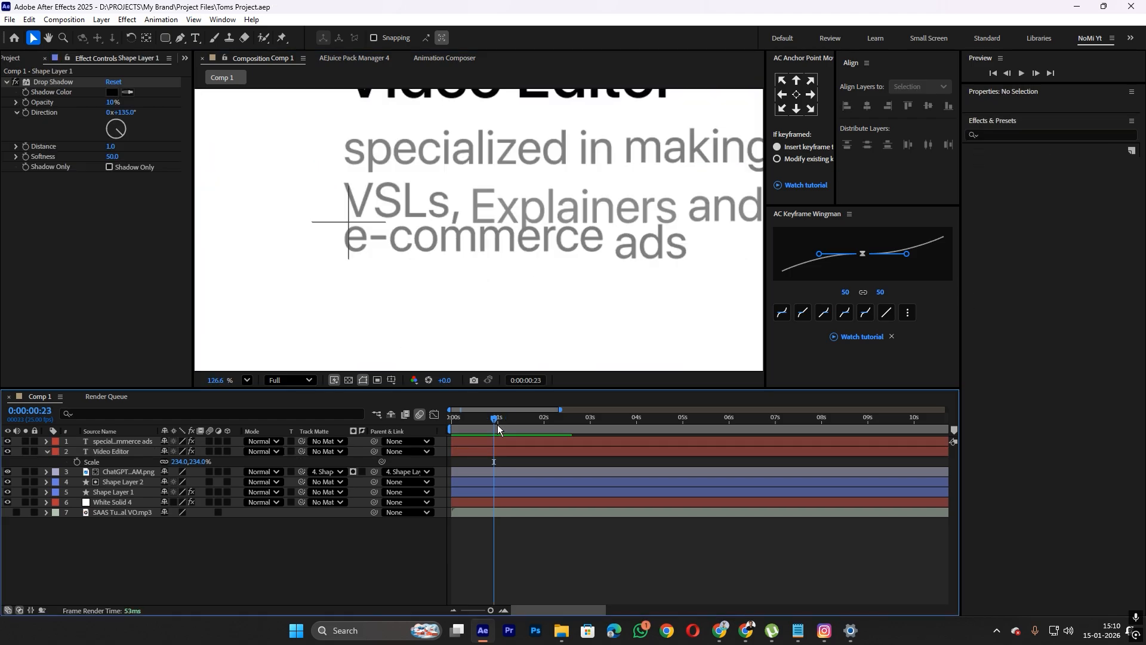
Scrub back to 0:00:00:22 to examine the gray text's word bounce and collapse the Video Editor layer's properties
drag(497, 425, 489, 424)
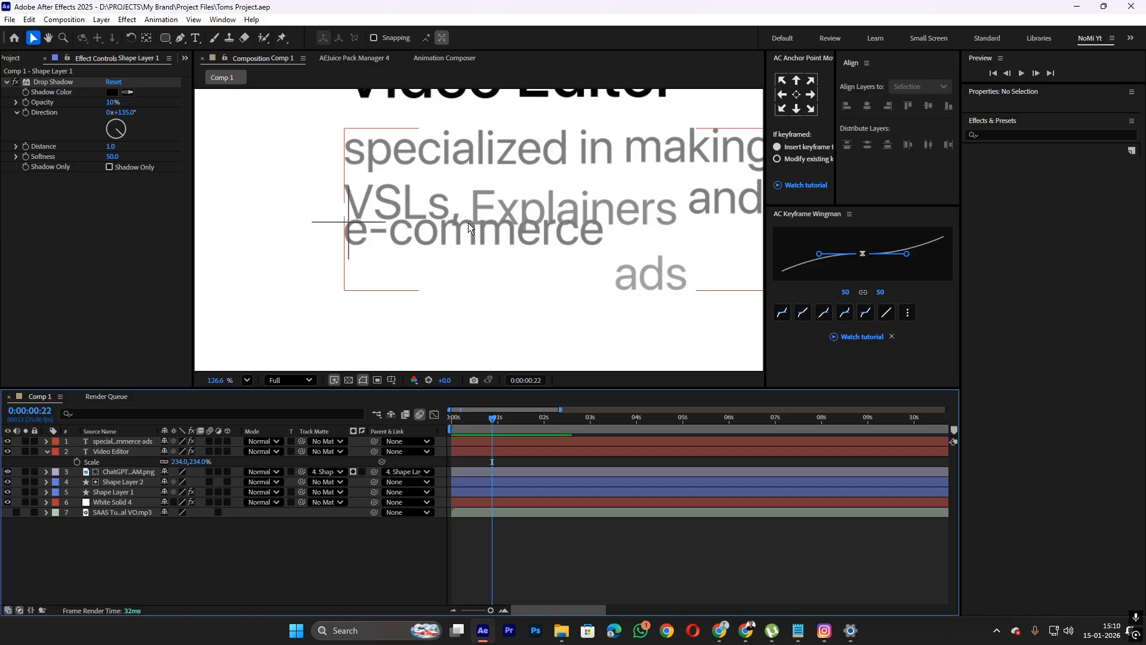
click(51, 454)
click(44, 448)
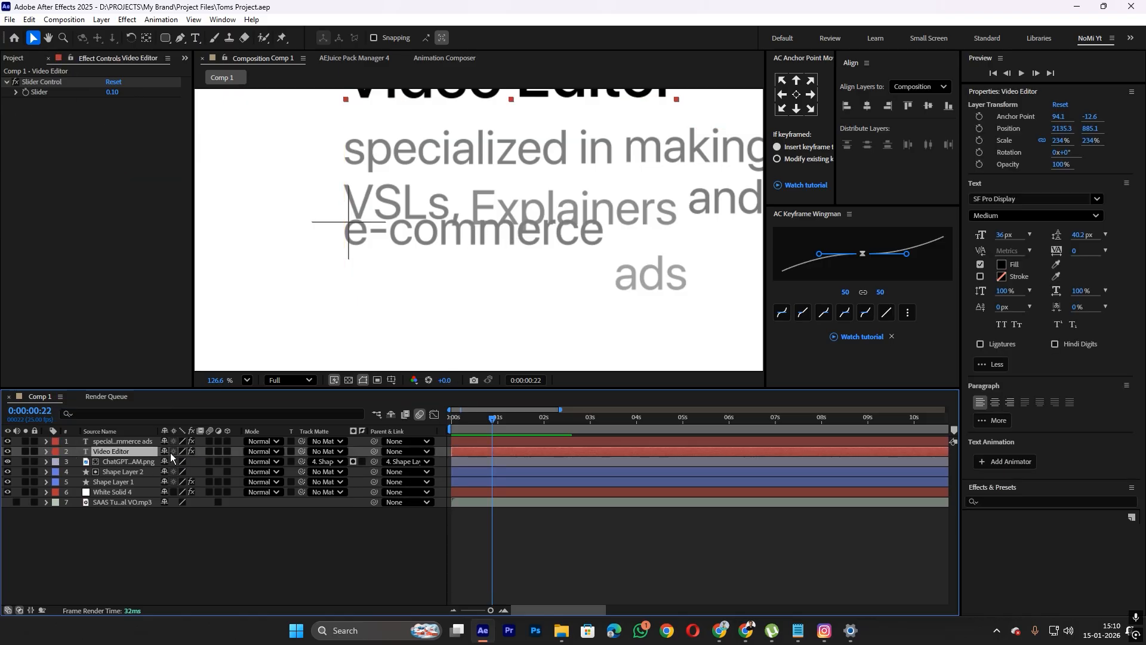
Set the Animator 1 vertical Position offset of the gray description text to 30
click(466, 443)
click(46, 441)
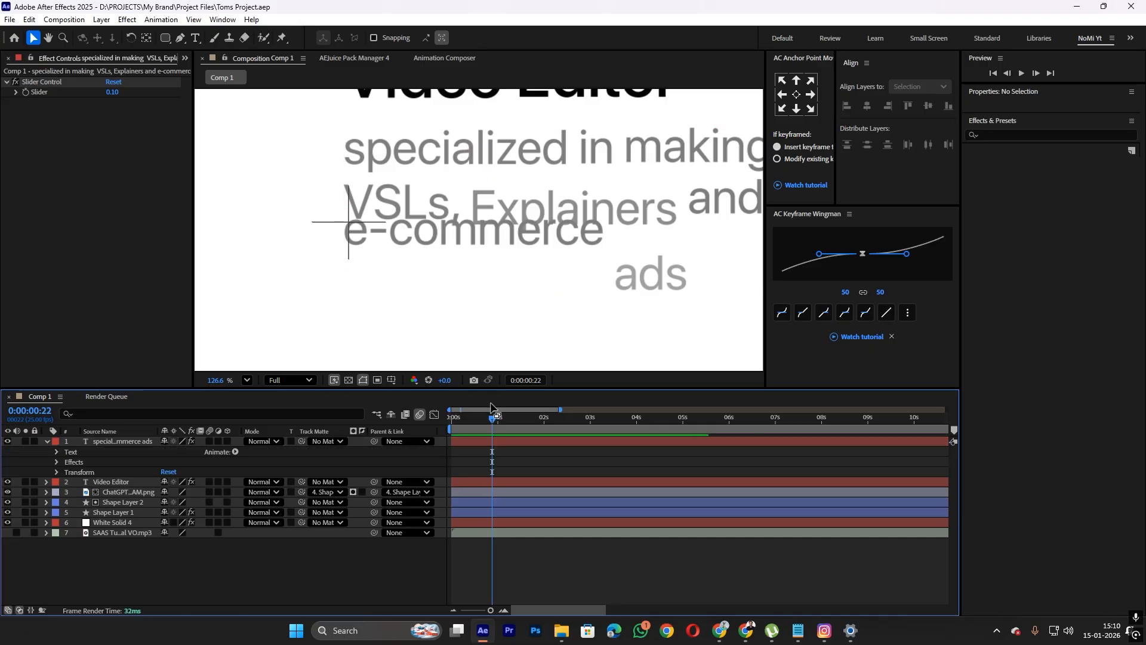
click(500, 442)
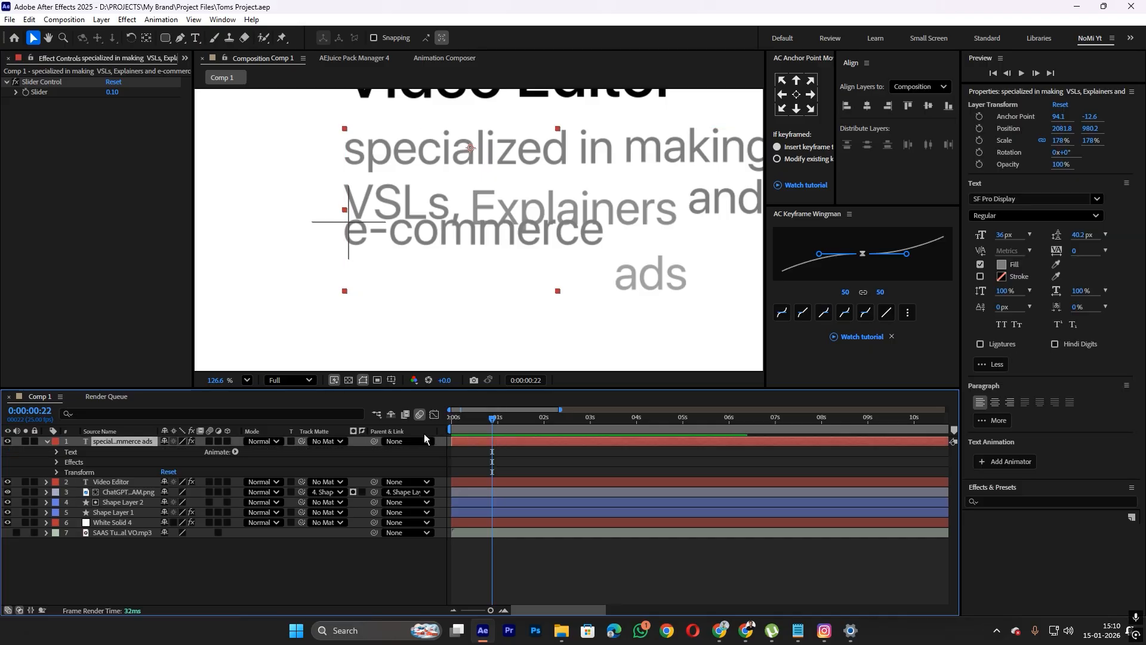
click(57, 452)
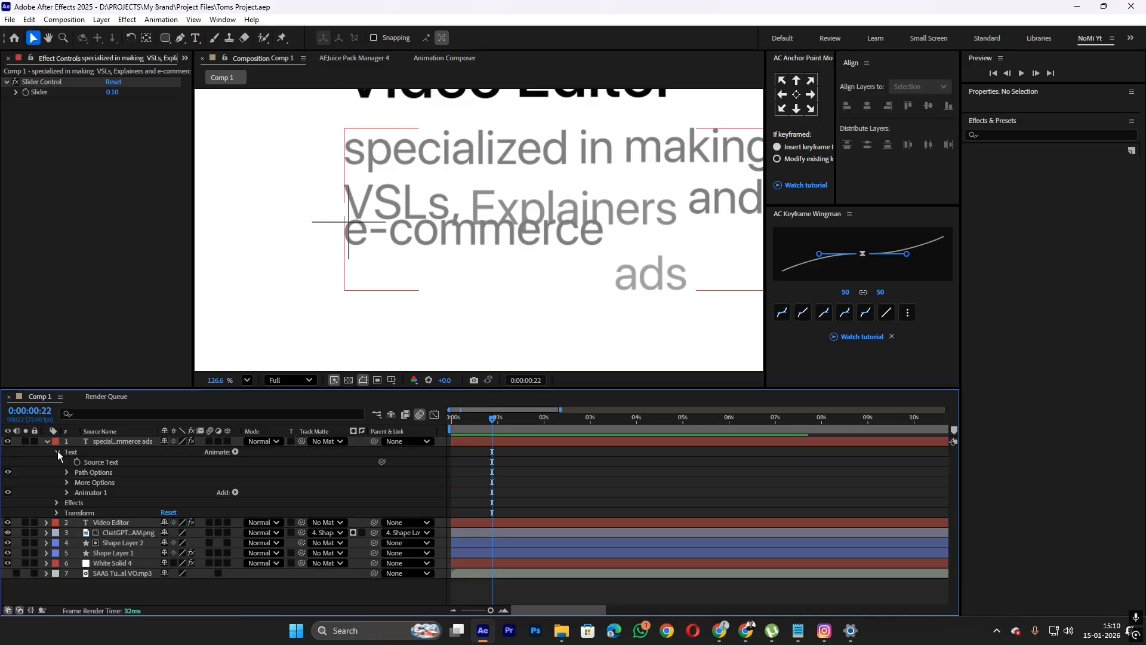
click(66, 492)
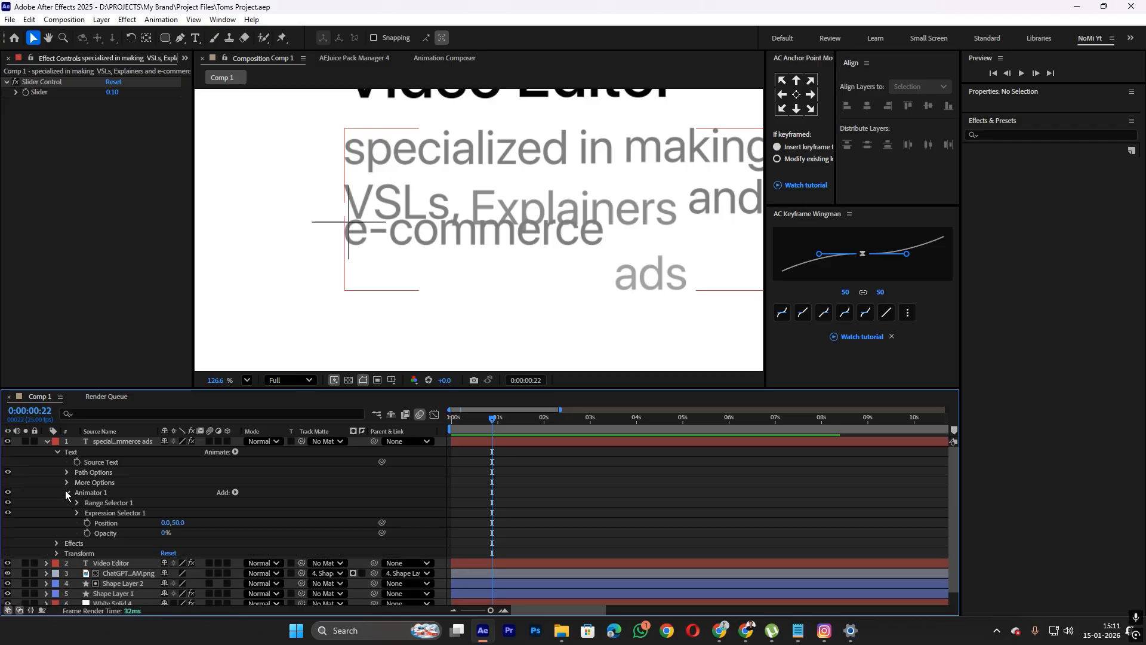
click(508, 442)
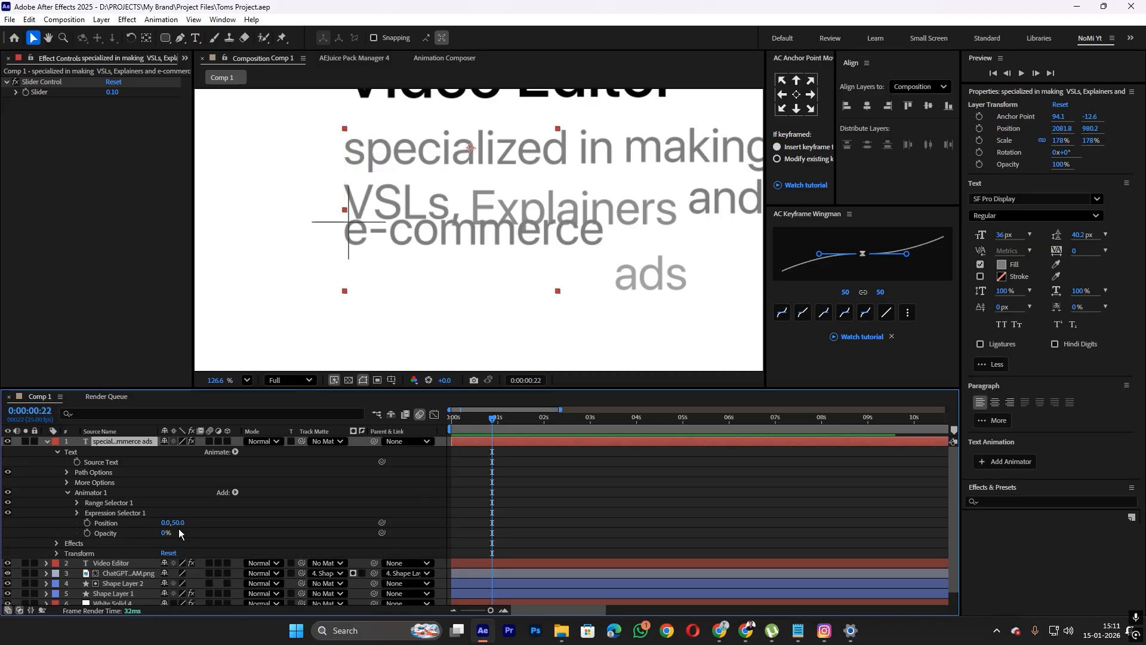
drag(178, 522, 183, 523)
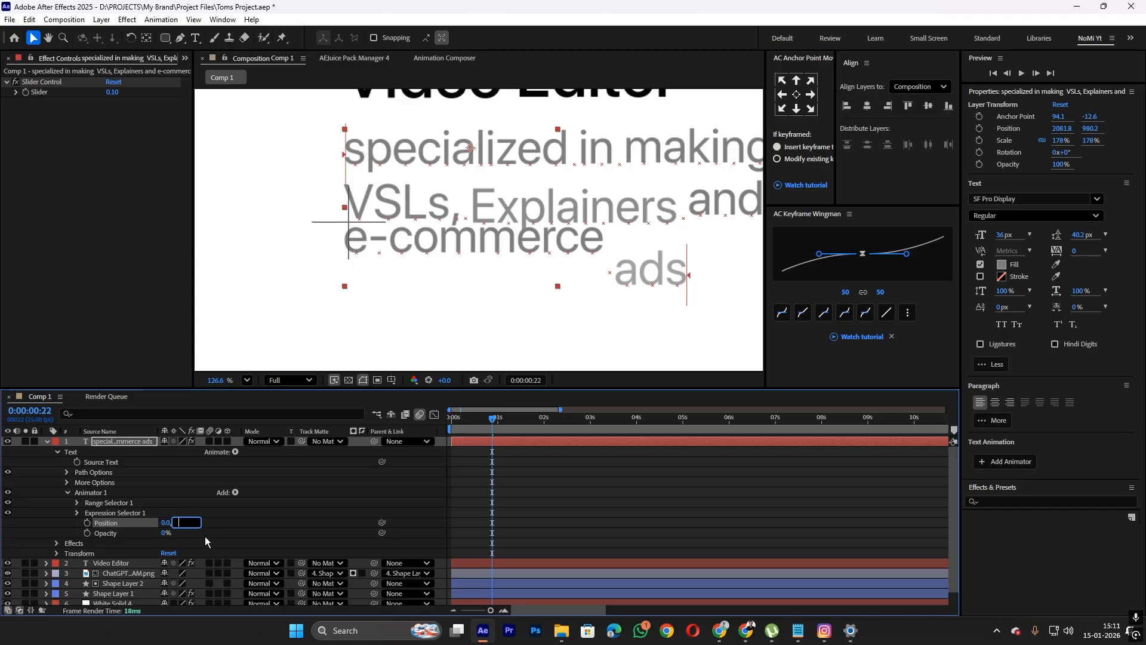
text(30)
click(554, 524)
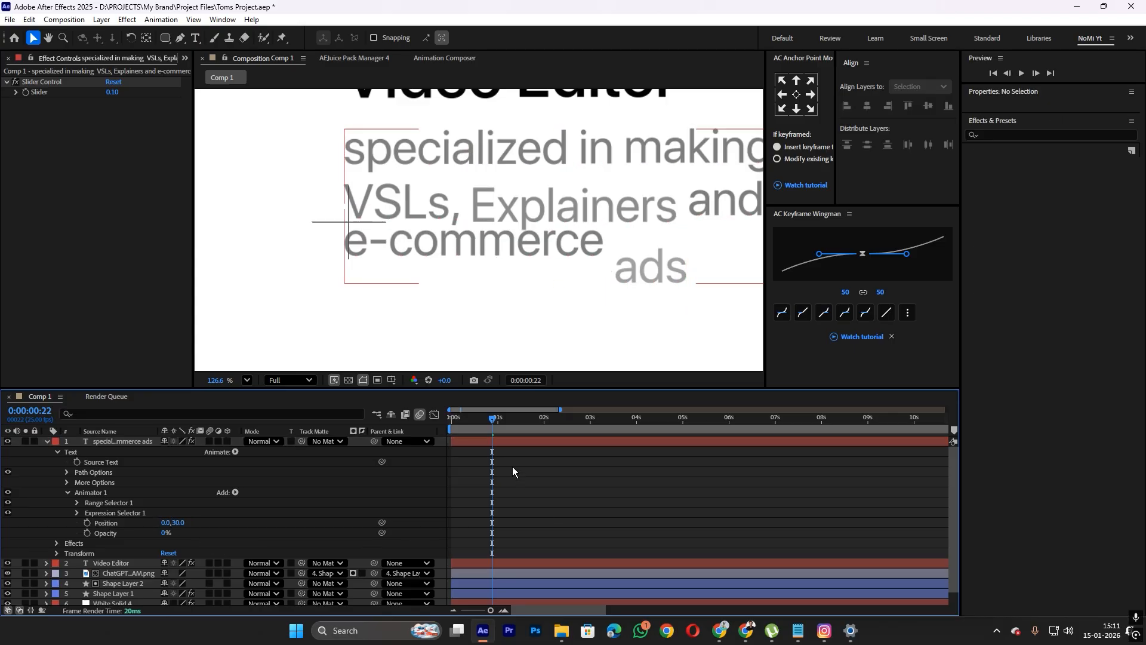
Preview the text bounce from the start to 0:00:01:03 and collapse the description layer's properties
key(Home)
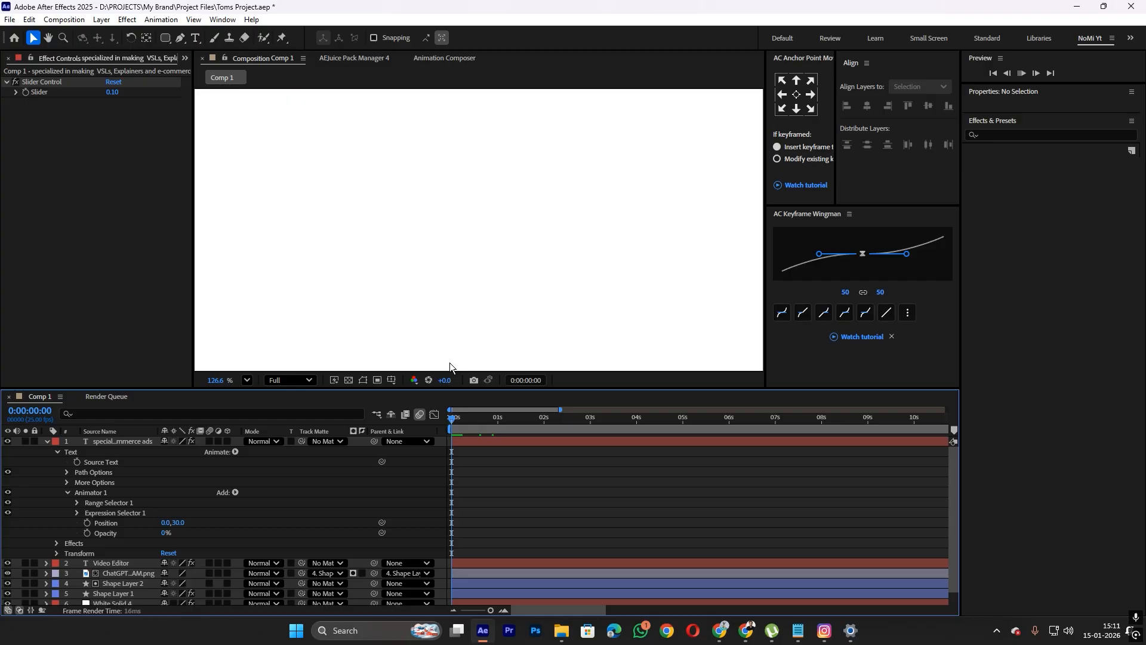
key(space)
scroll(459, 207, down, 2)
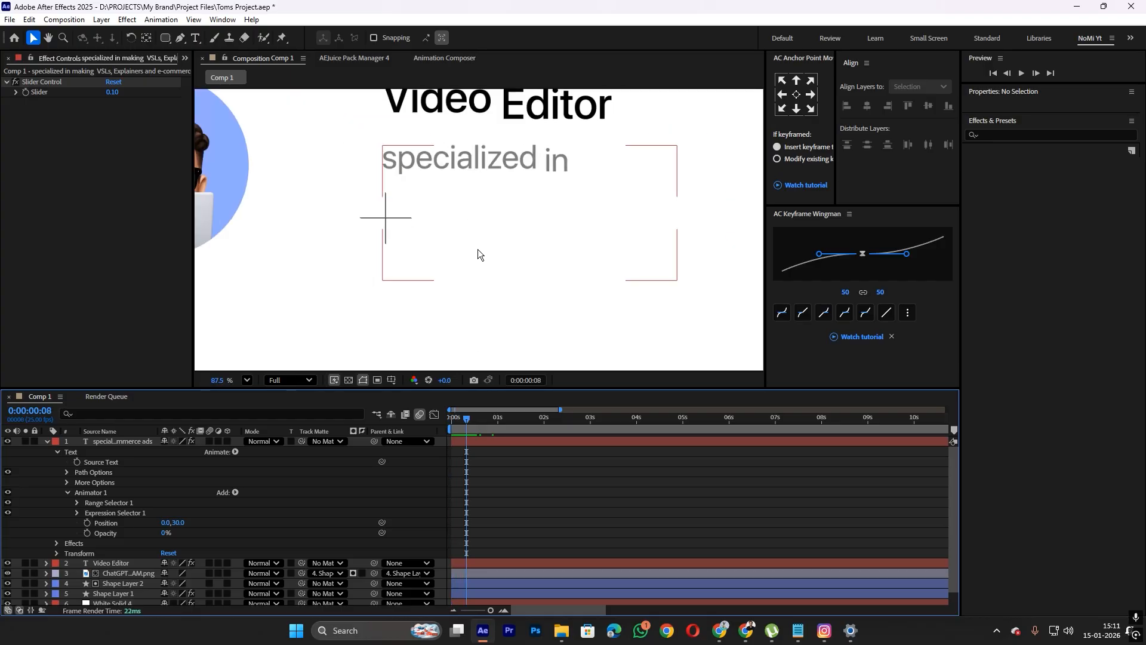
key(space)
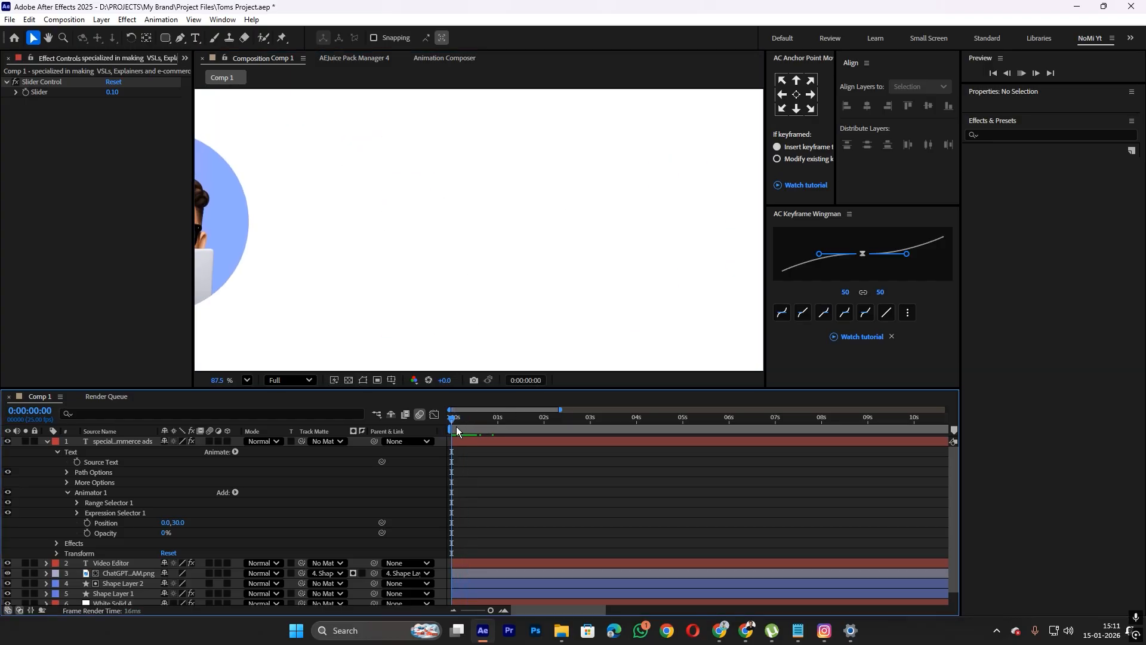
drag(464, 428, 503, 421)
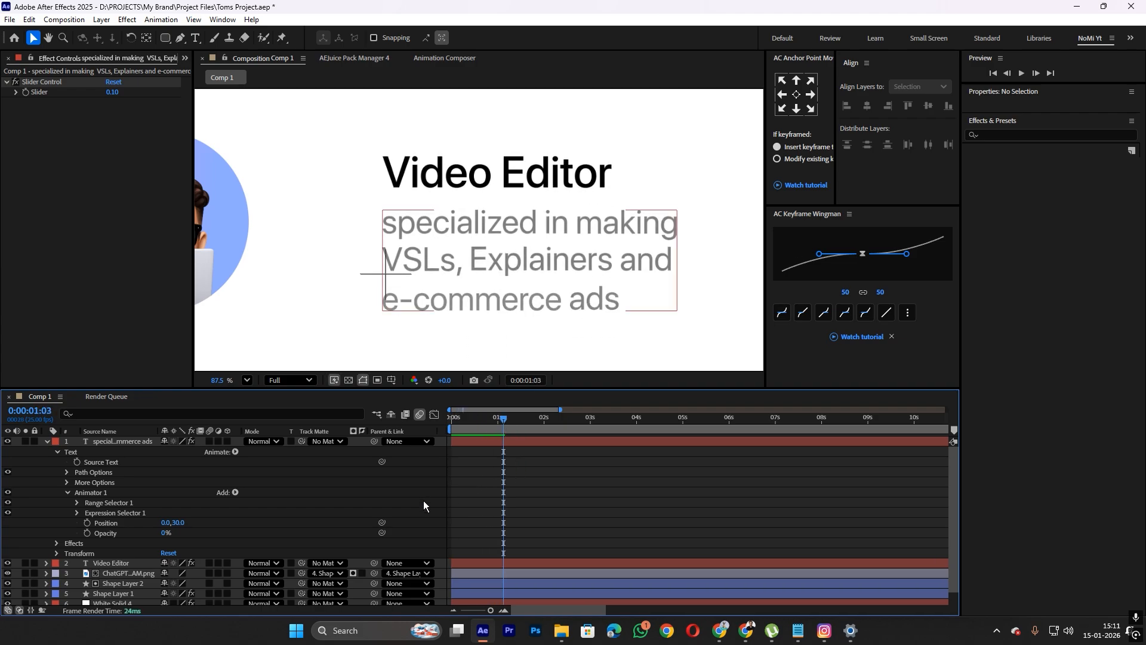
click(48, 441)
Draw a gradient-filled rounded bar about 1186 by 117 px near the card's lower edge and center it horizontally in the composition
scroll(431, 318, down, 4)
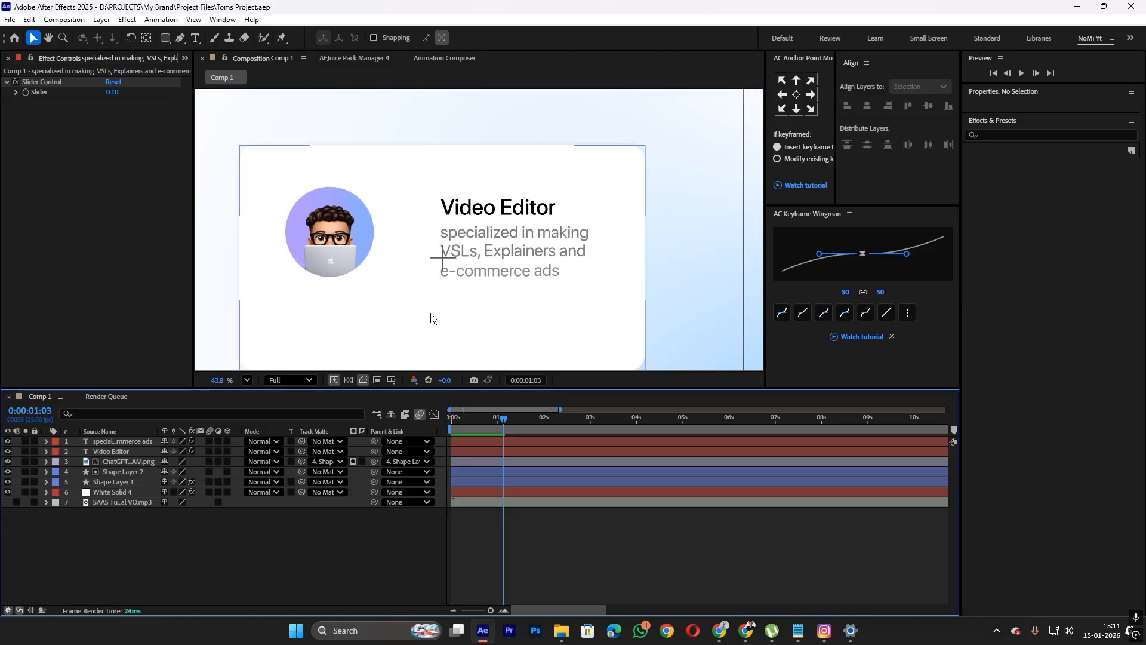
drag(407, 300, 408, 279)
click(546, 574)
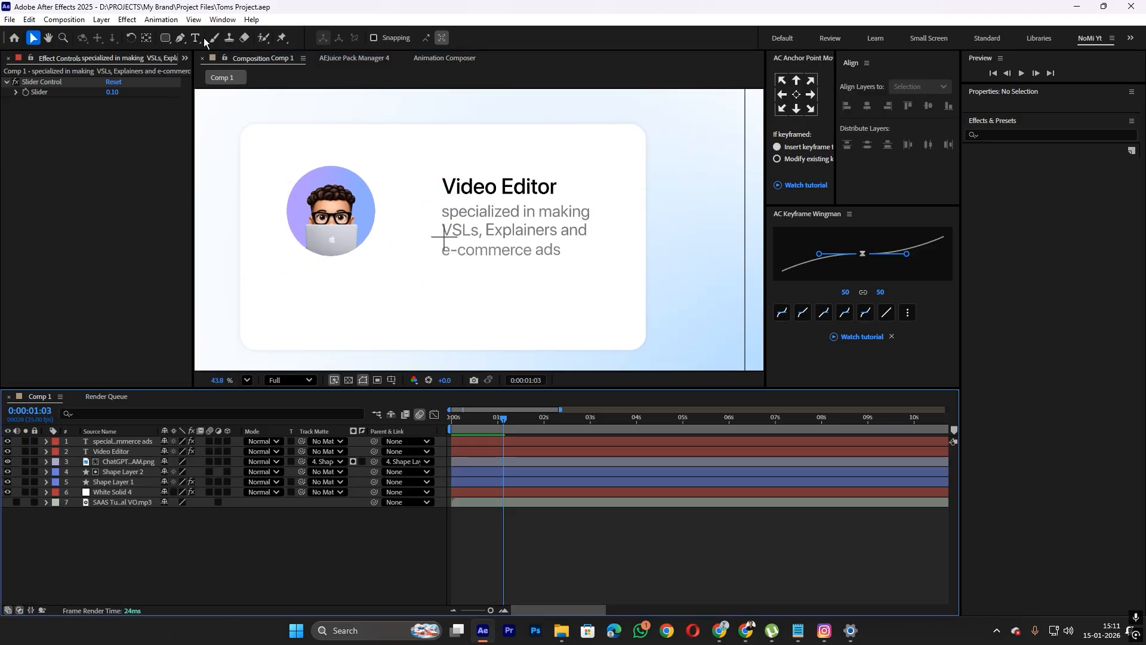
click(165, 39)
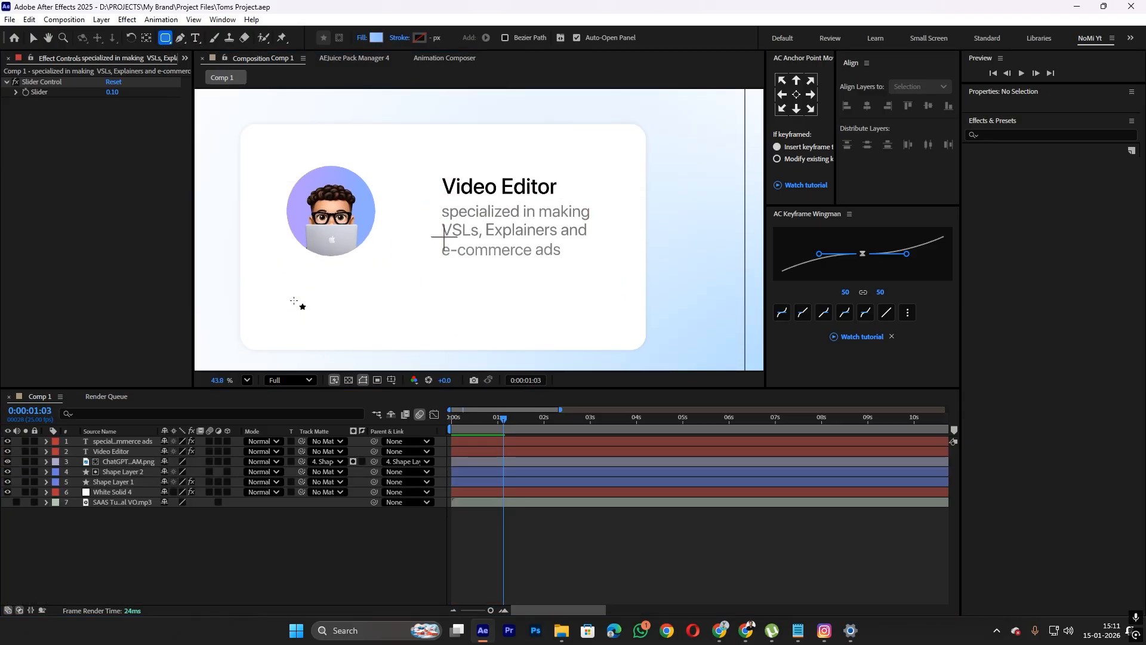
drag(286, 303, 596, 333)
key(v)
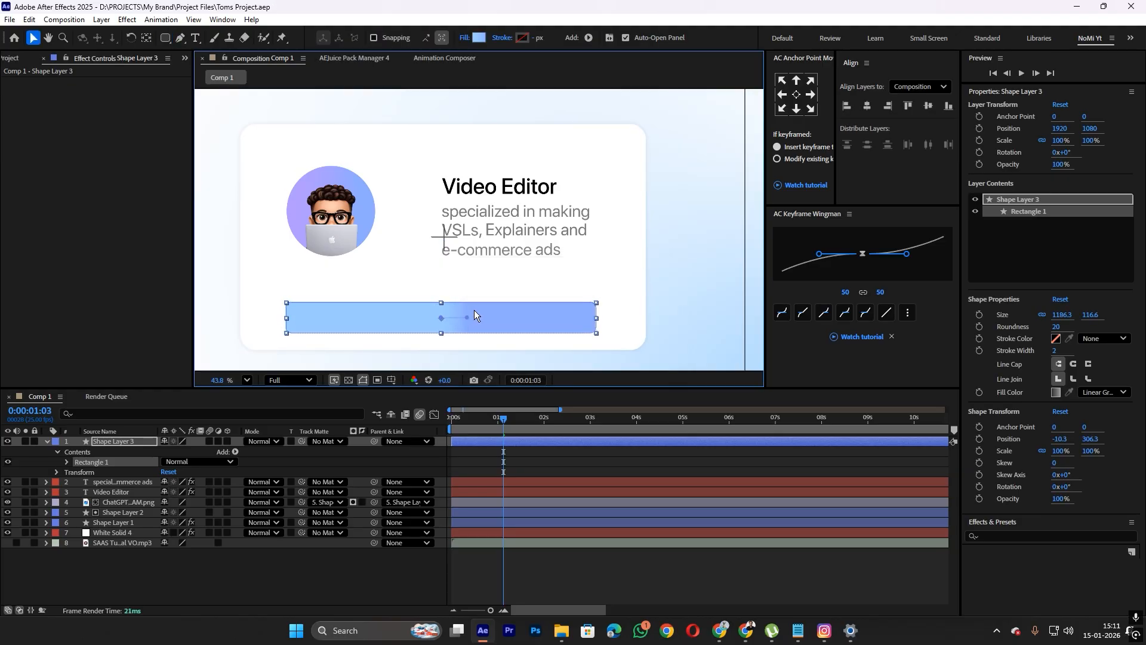
click(867, 106)
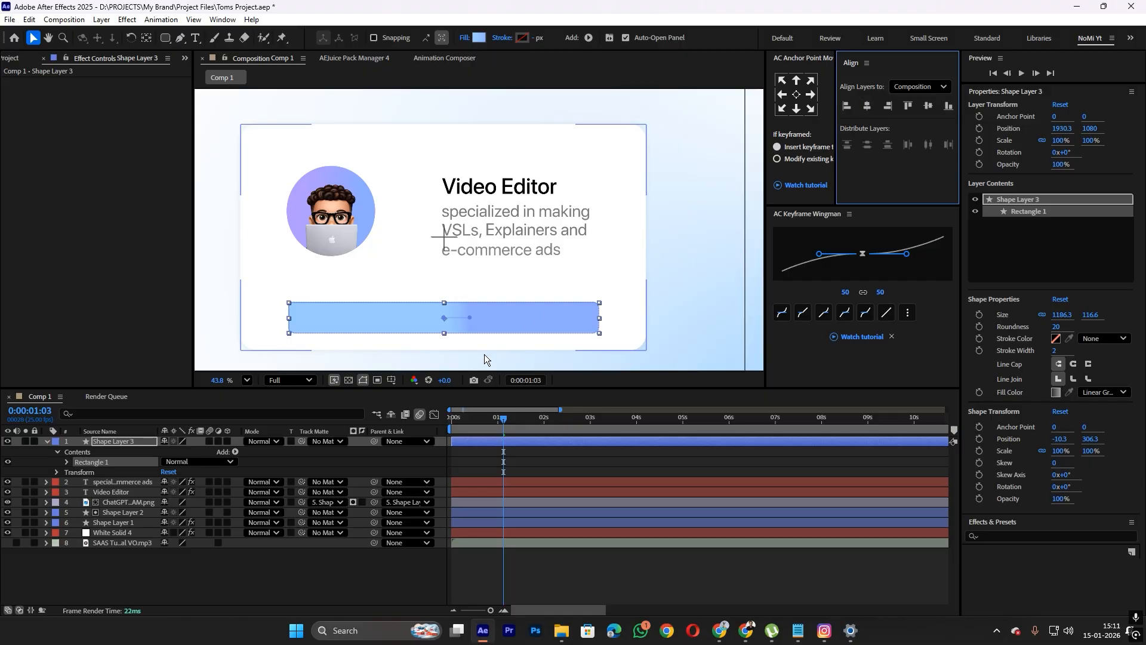
Spread the bar's linear gradient start and end points out to near its two ends
drag(445, 319, 307, 320)
drag(467, 317, 585, 318)
click(513, 453)
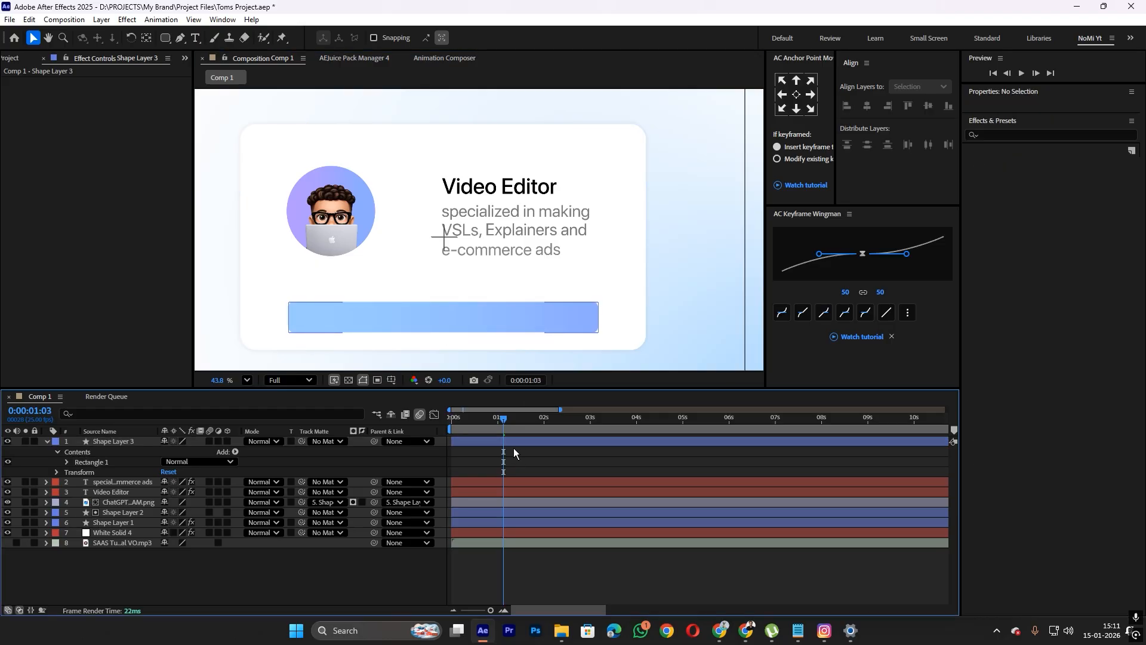
Add an Inner Shadow layer style to the bar's shape layer and set its size to 21
right_click(504, 438)
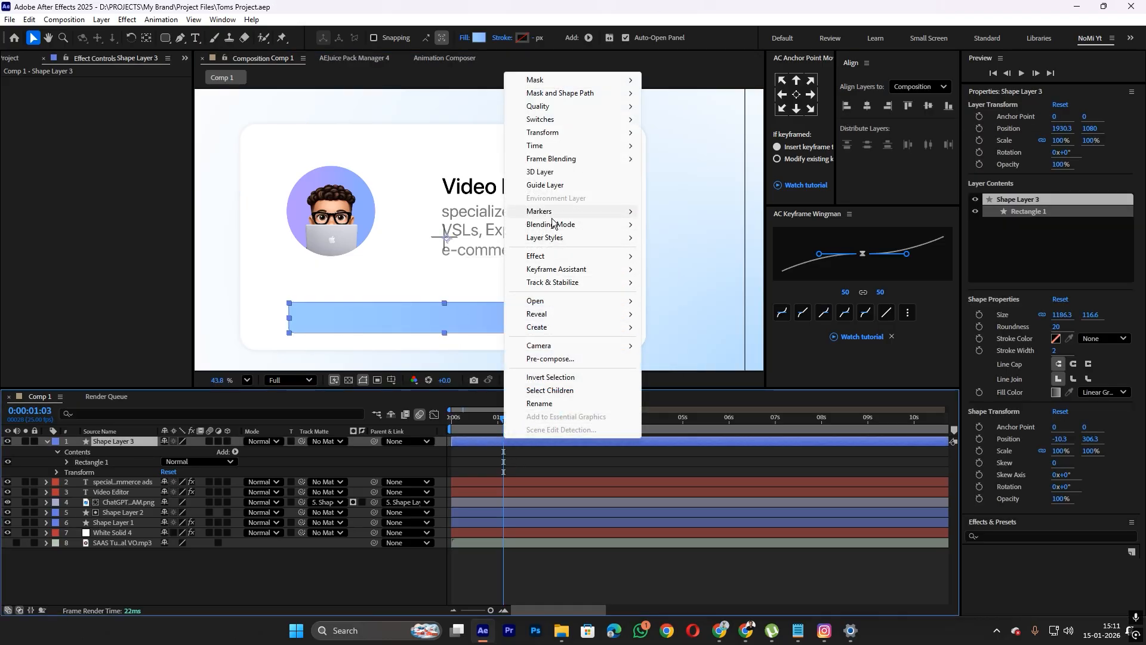
mouse_move(558, 237)
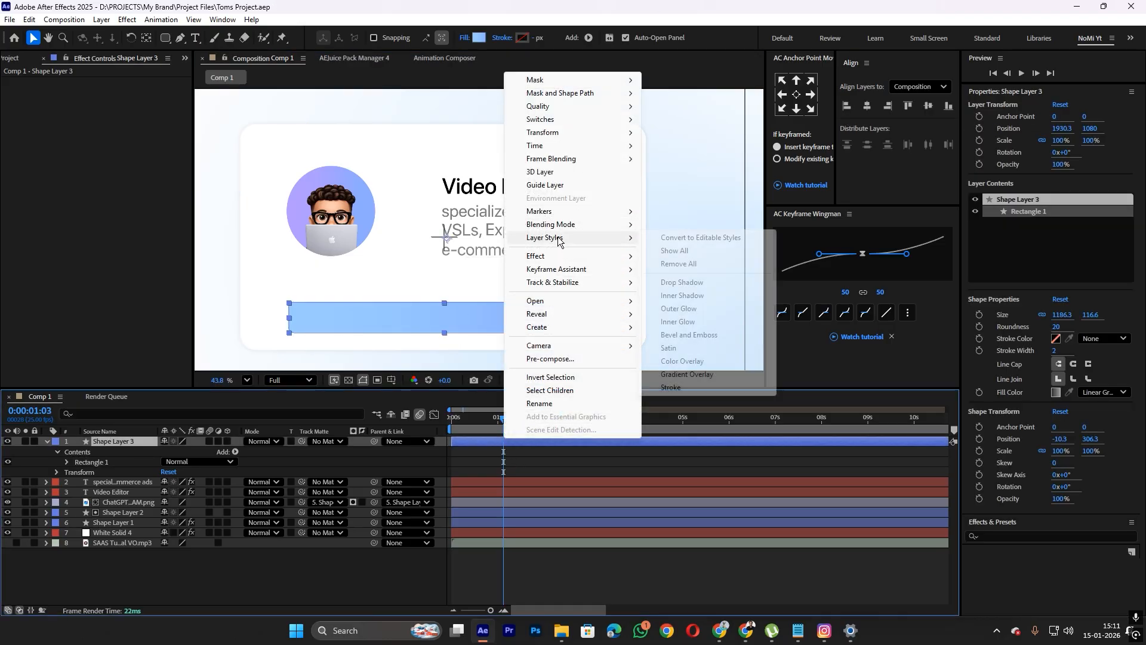
click(687, 295)
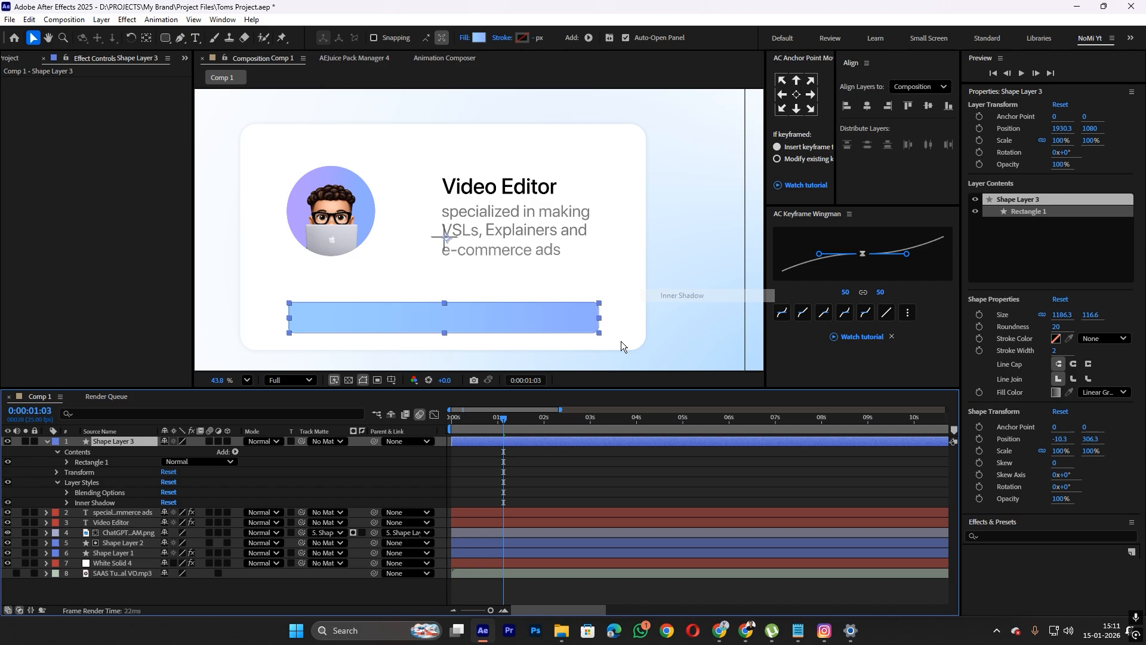
click(67, 502)
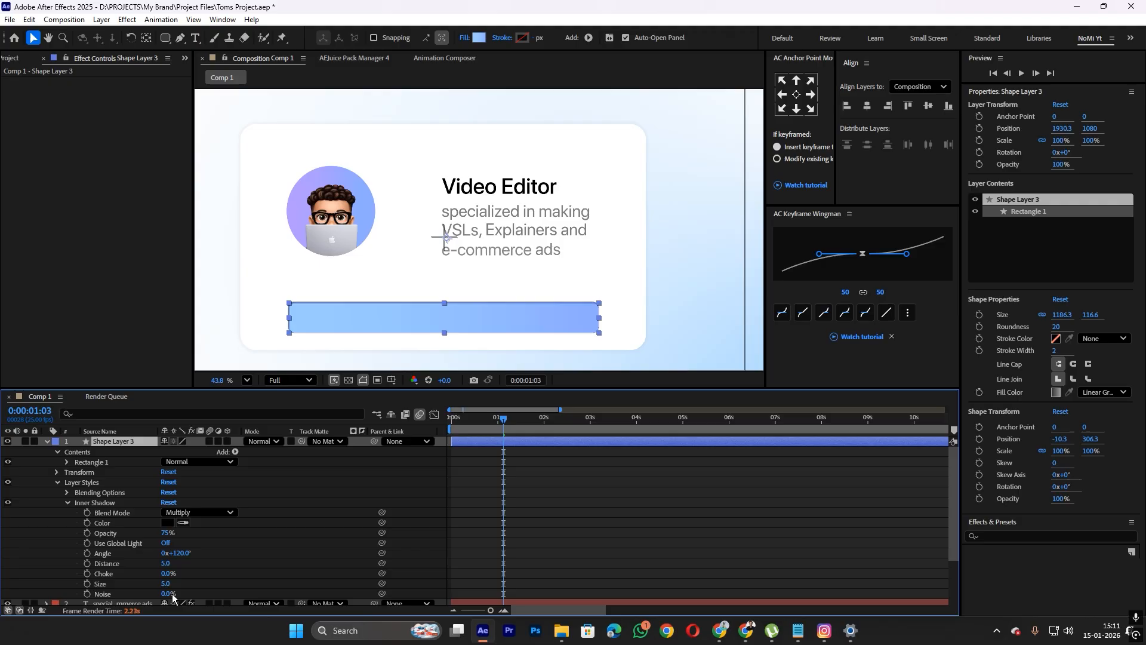
drag(166, 584, 179, 584)
click(284, 564)
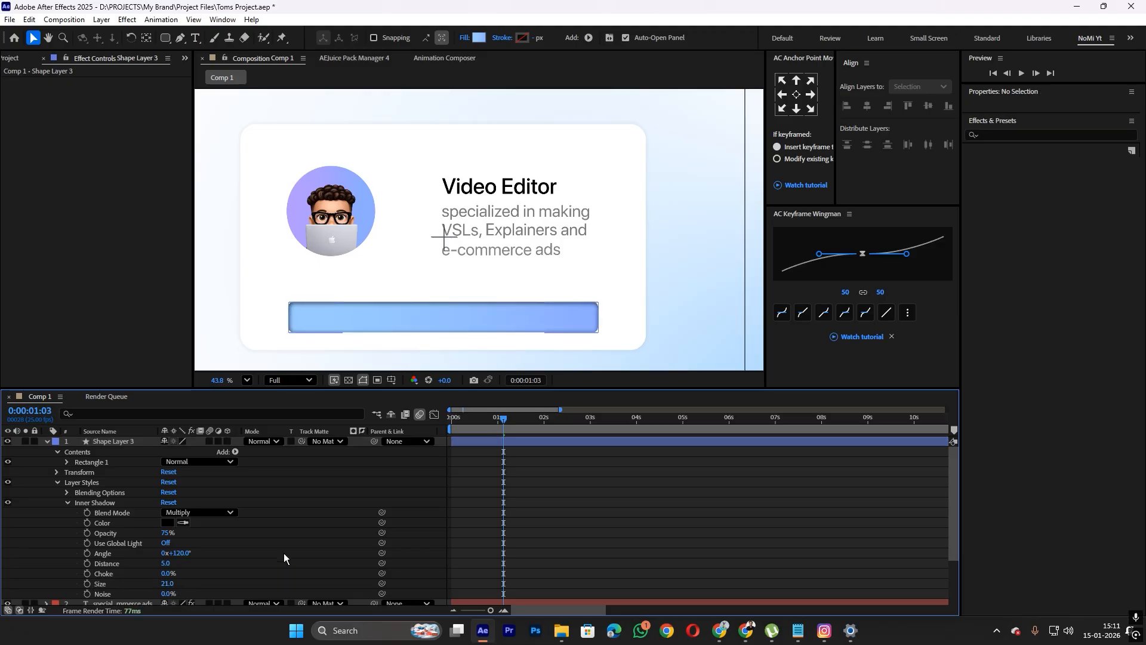
Try white (FFFFFF) as the bar's inner shadow color and undo it
click(167, 523)
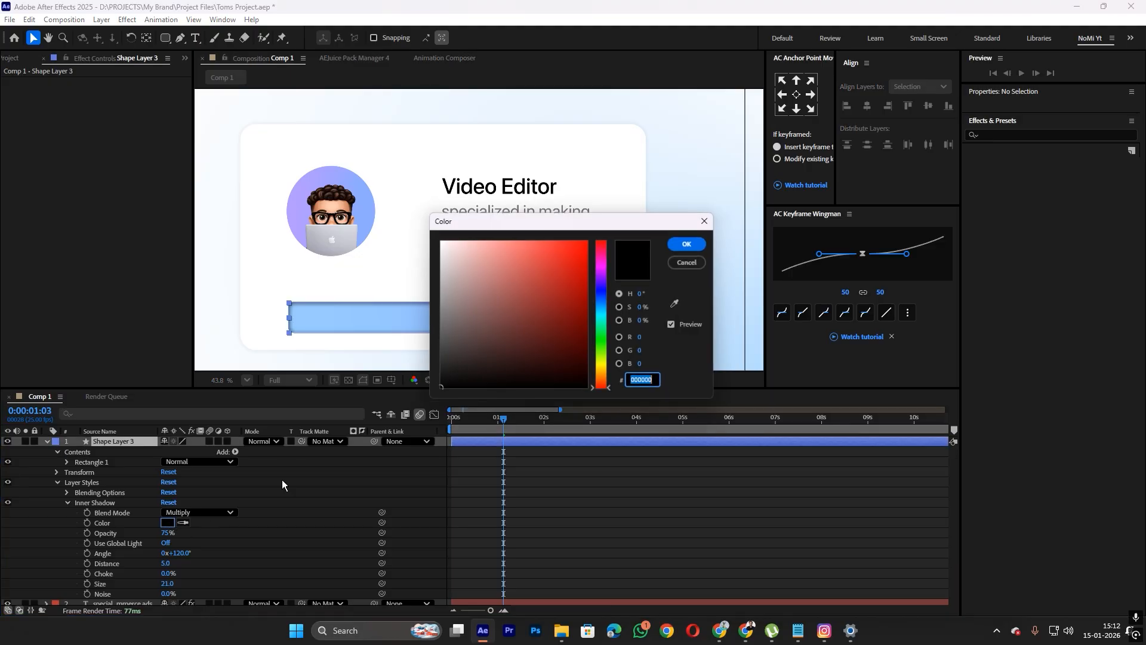
drag(503, 267, 386, 225)
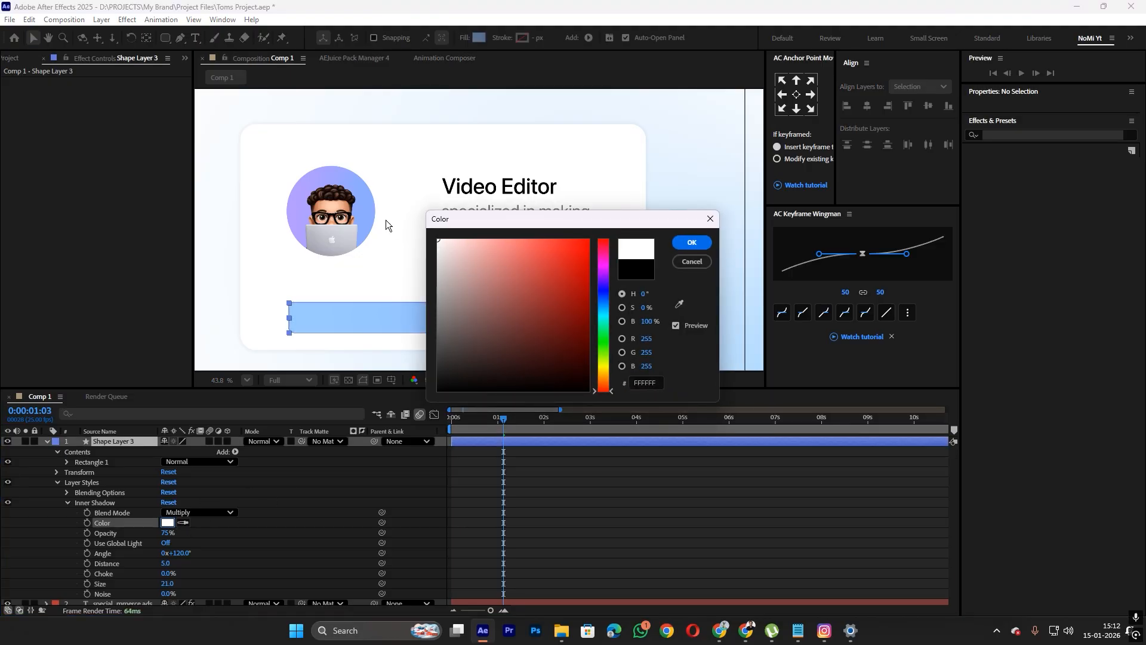
click(692, 242)
scroll(422, 326, up, 3)
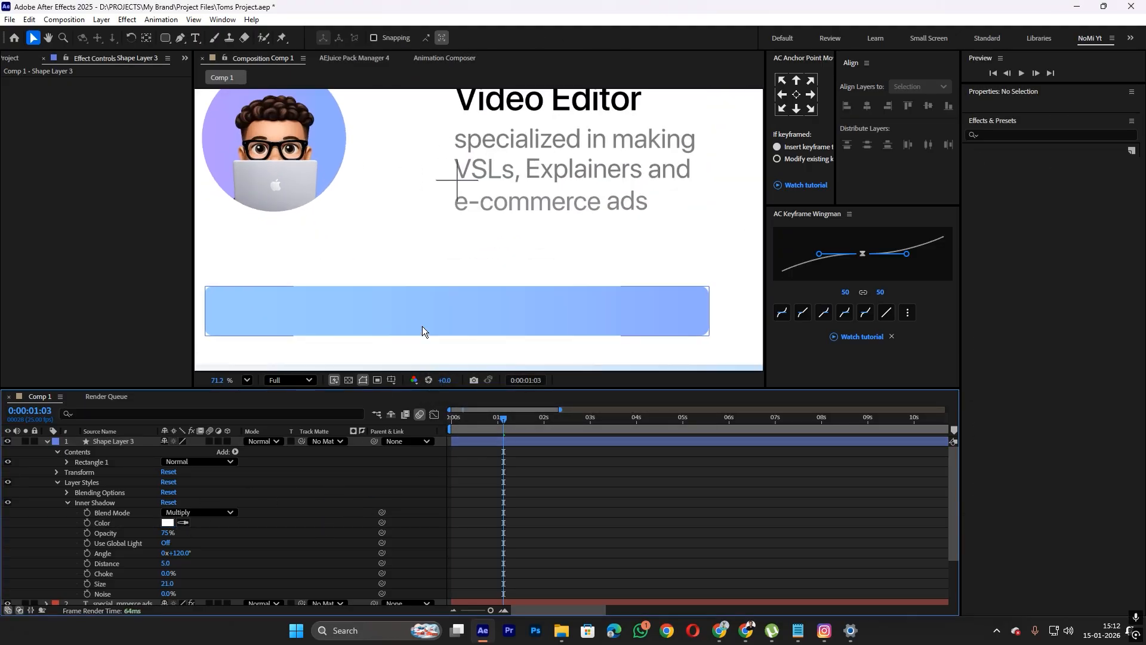
key(ctrl+z)
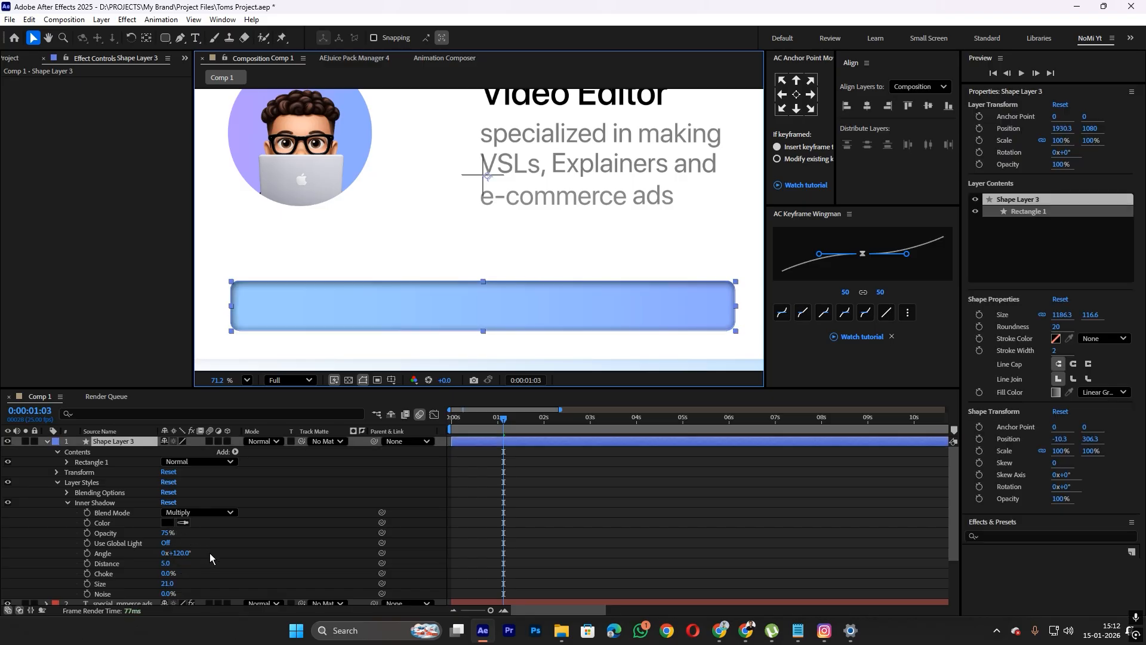
Set the bar's inner shadow opacity to about 53% and its color to white, FFFFFF
click(216, 557)
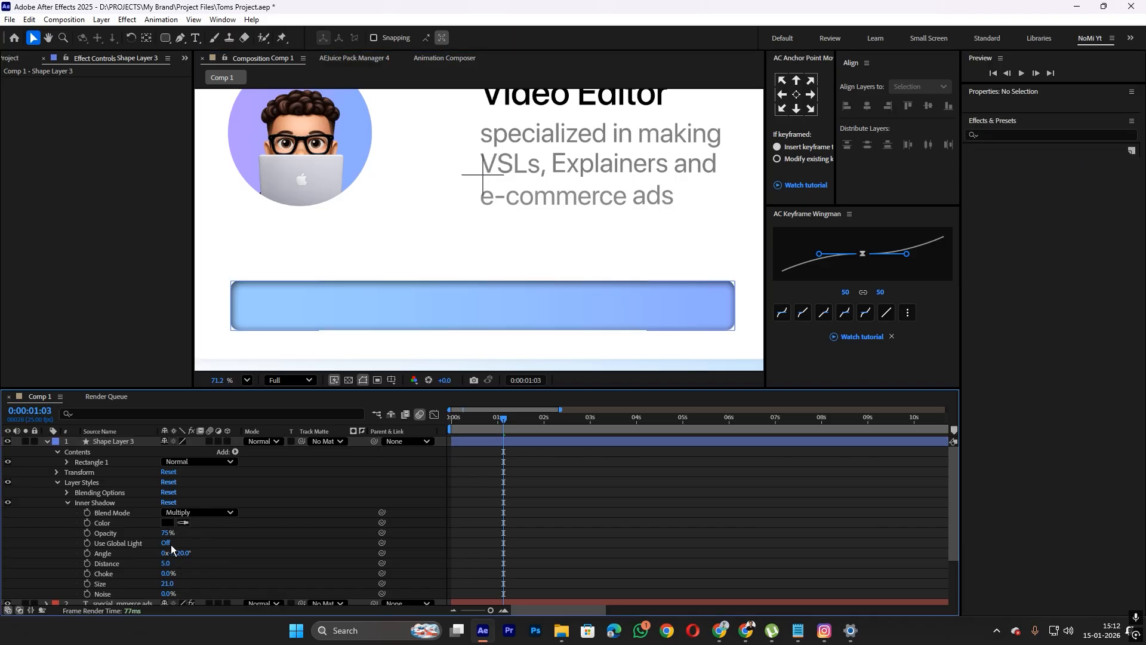
mouse_move(166, 534)
mouse_down()
mouse_move(132, 543)
mouse_move(154, 541)
mouse_up()
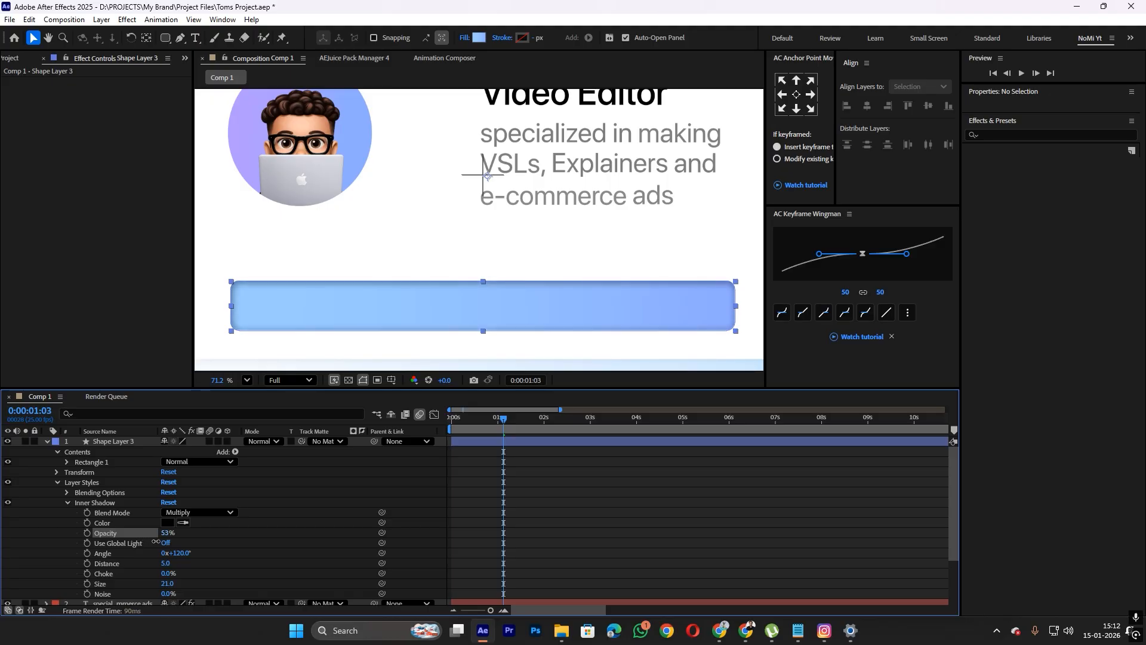
click(168, 522)
click(430, 277)
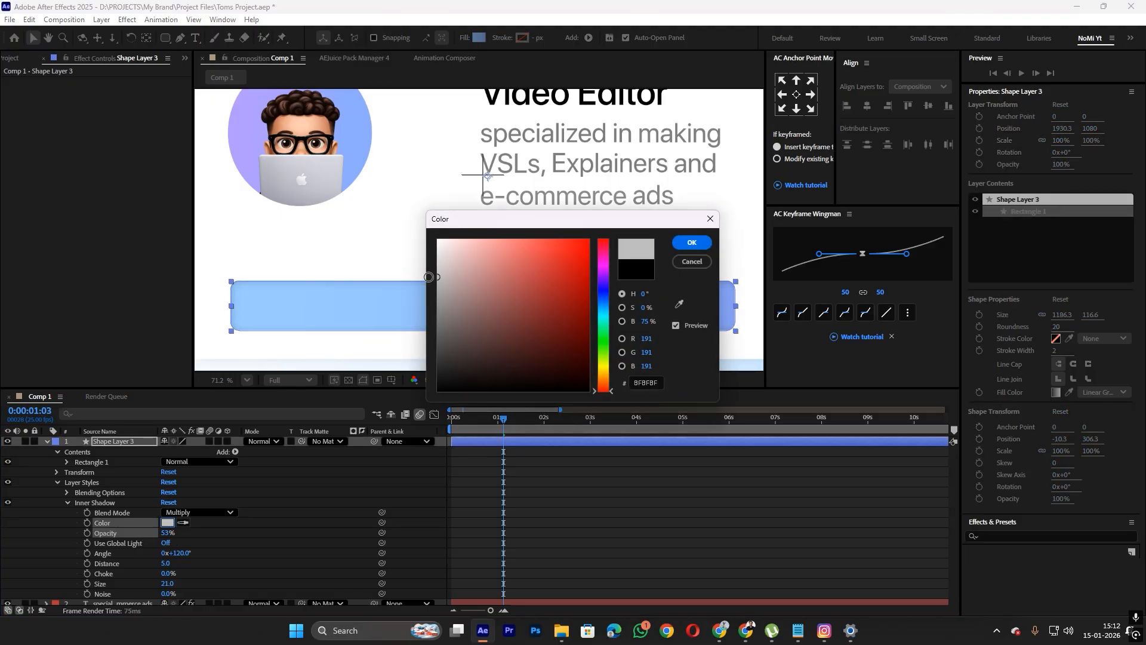
mouse_move(429, 277)
mouse_down()
mouse_move(396, 258)
mouse_move(383, 218)
mouse_move(355, 385)
mouse_move(320, 353)
mouse_move(311, 313)
mouse_move(314, 187)
mouse_up()
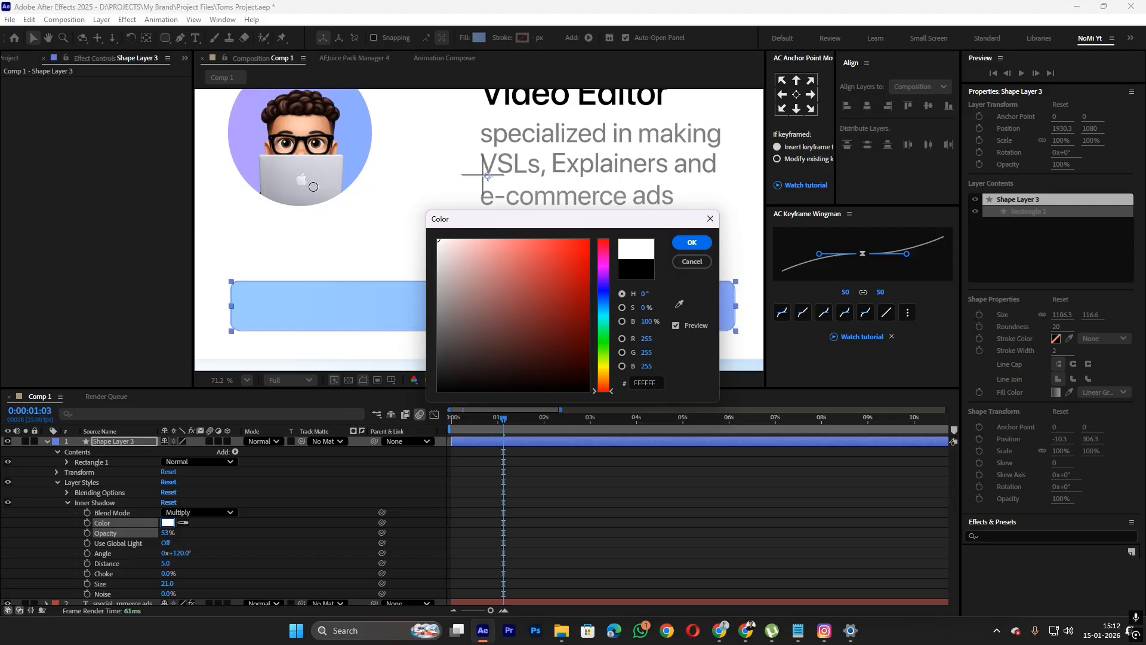
click(692, 242)
Set the inner shadow's opacity to 100% and try larger distance and size values, with size up to 250
click(175, 547)
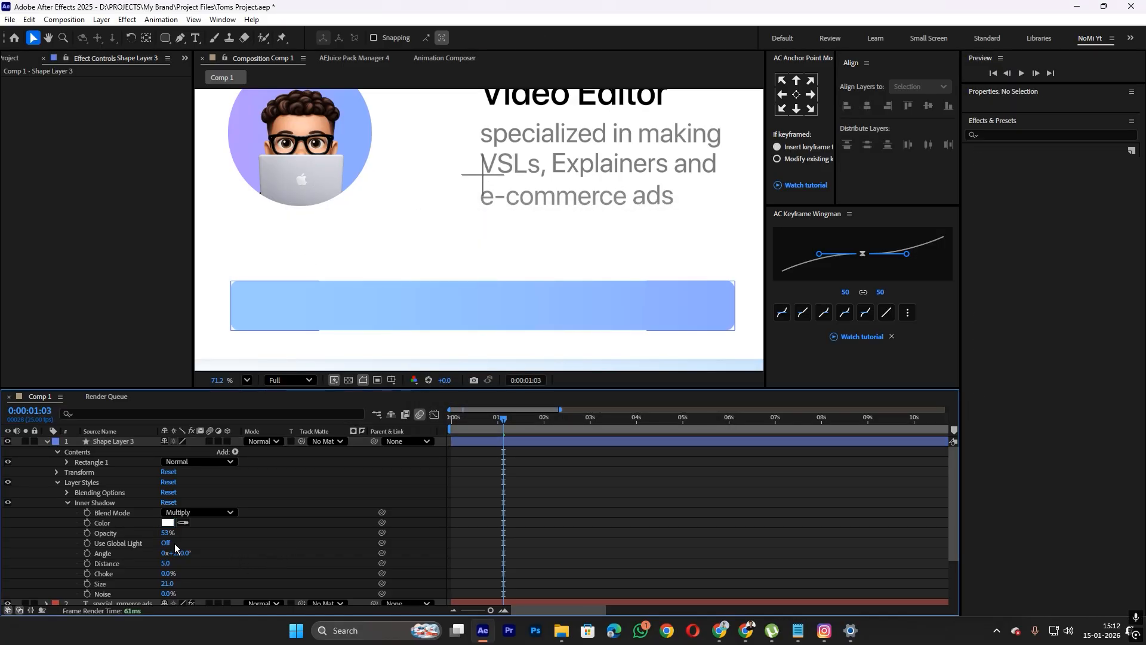
drag(167, 532, 264, 528)
click(267, 543)
click(159, 562)
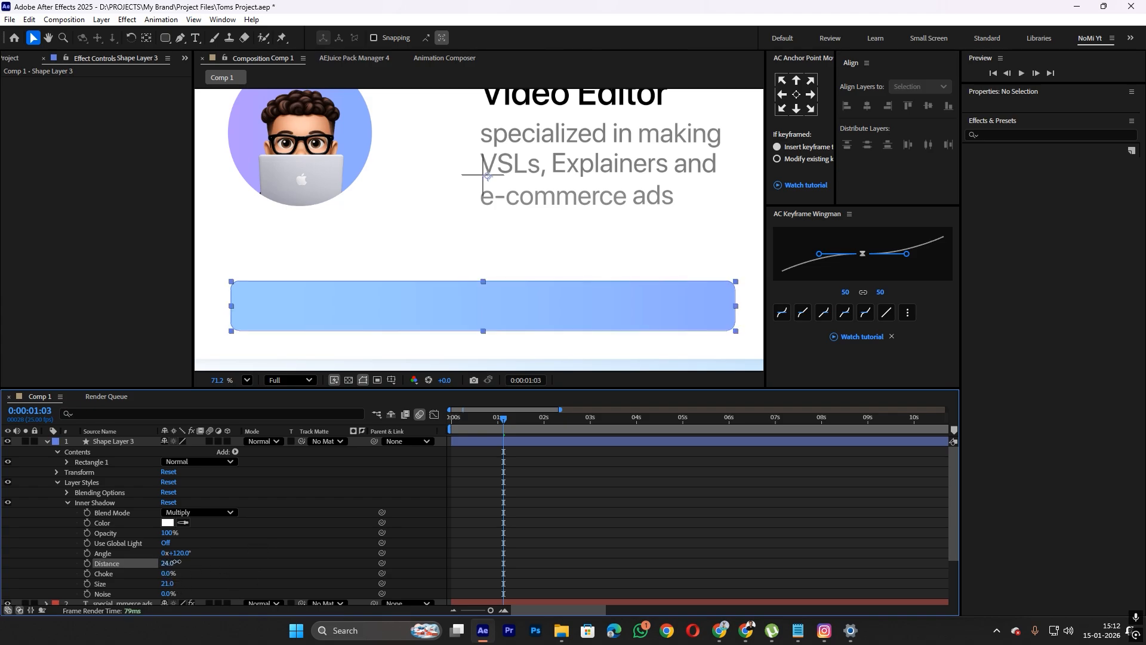
drag(228, 559, 153, 589)
click(186, 585)
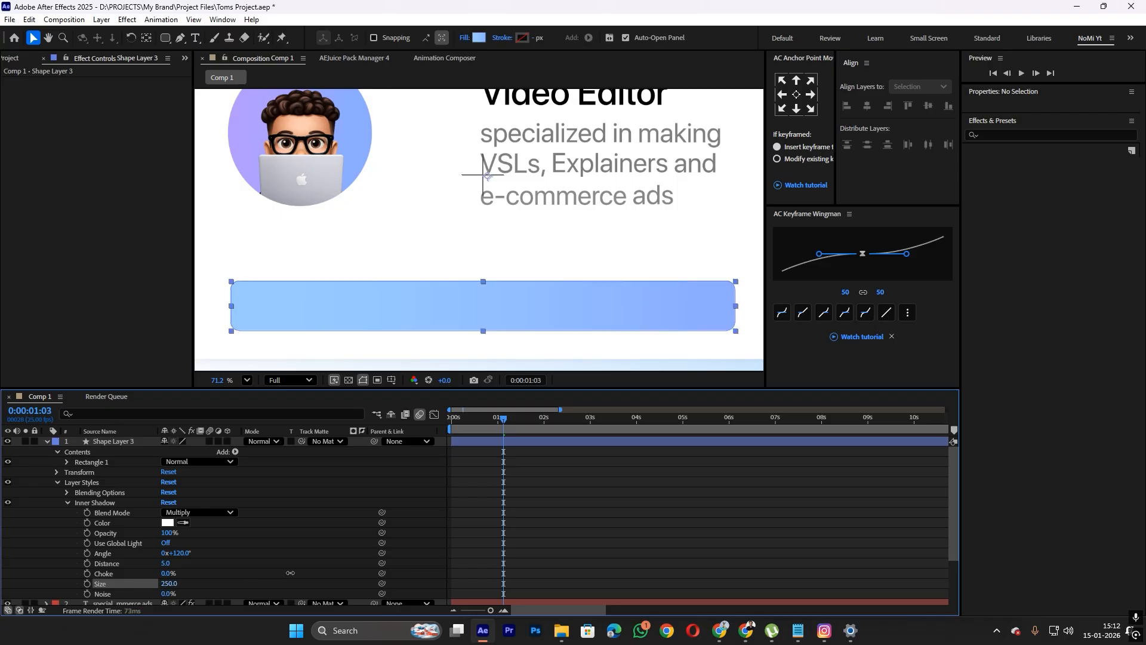
drag(251, 583, 215, 584)
click(214, 589)
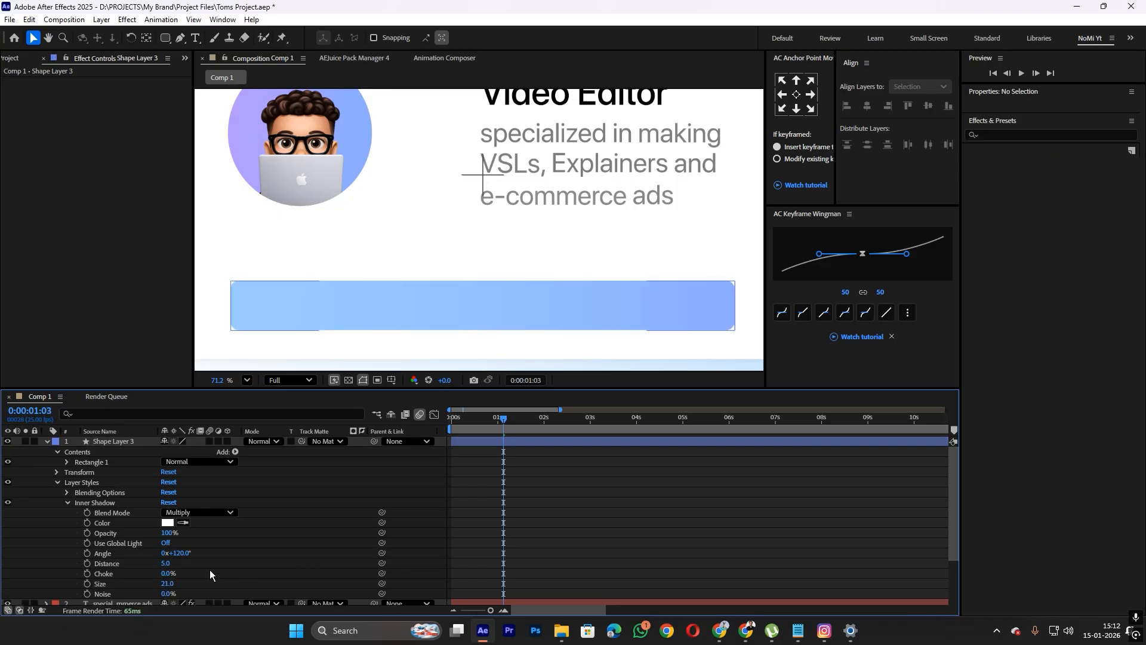
Delete the Inner Shadow style from the bar's shape layer
click(110, 502)
key(Delete)
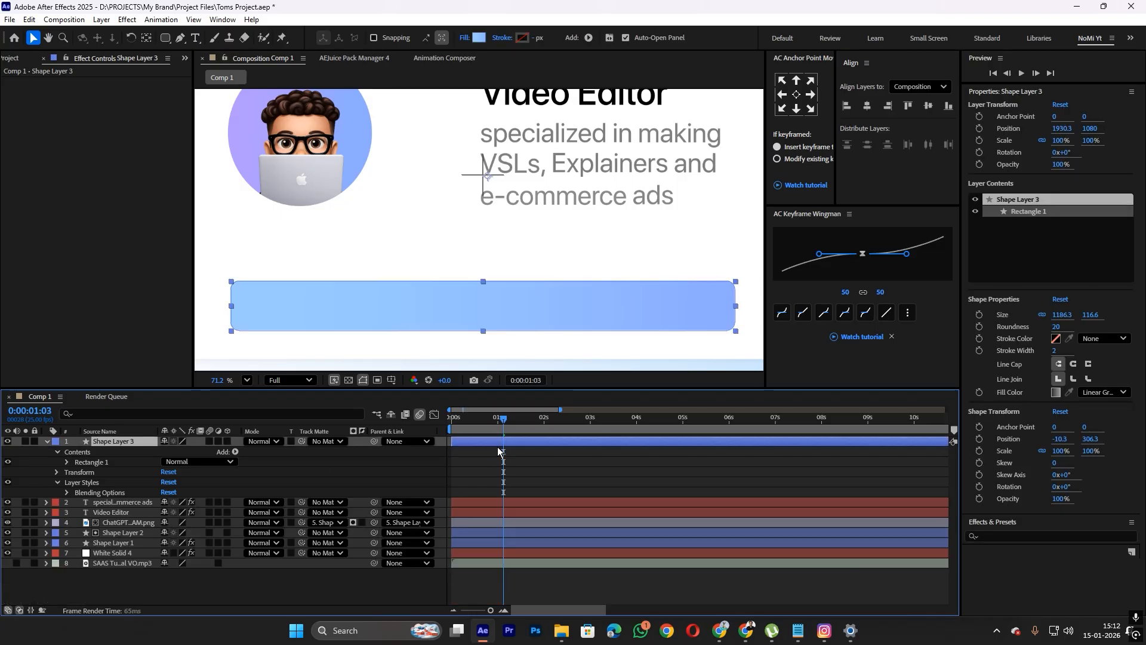
click(503, 455)
right_click(492, 437)
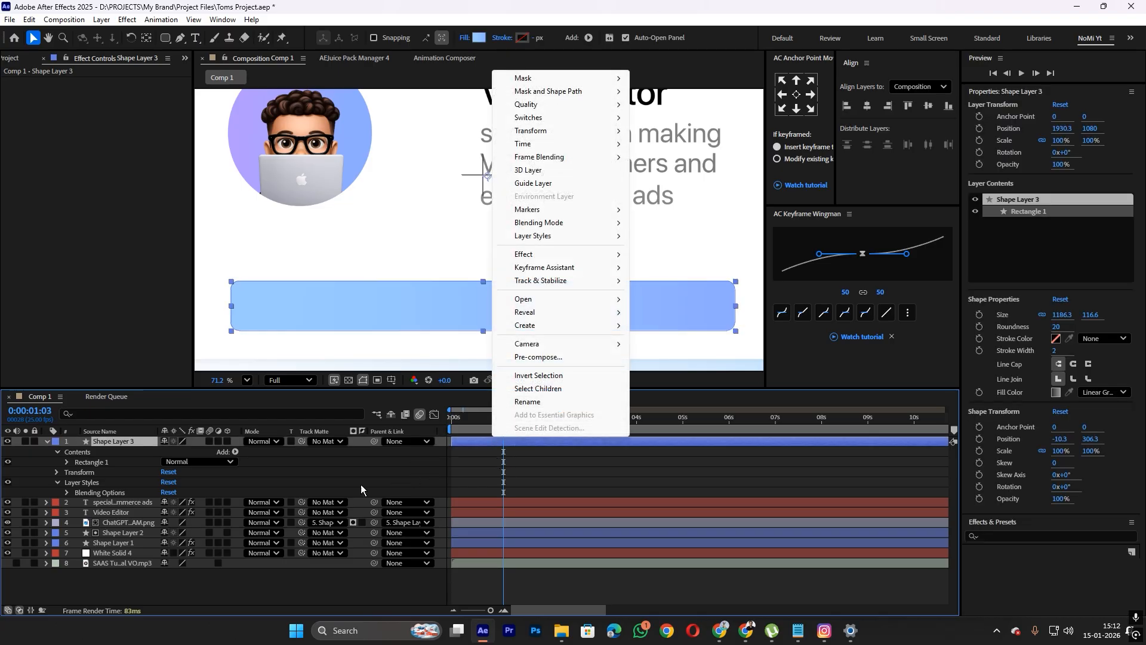
mouse_move(540, 236)
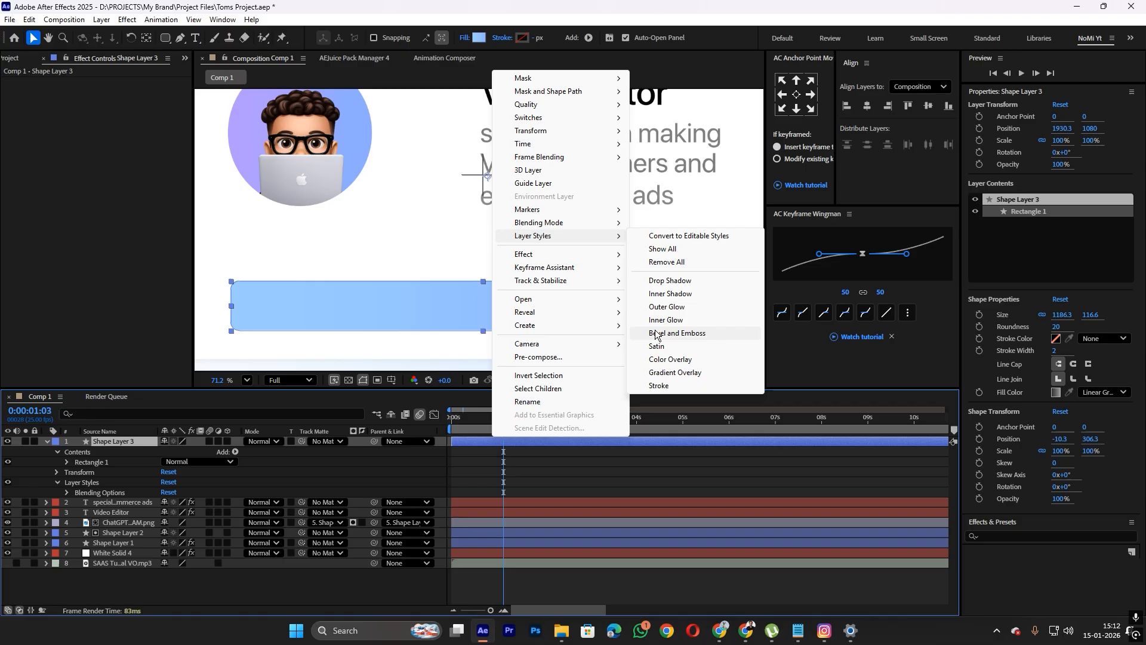
click(662, 296)
key(ctrl+z)
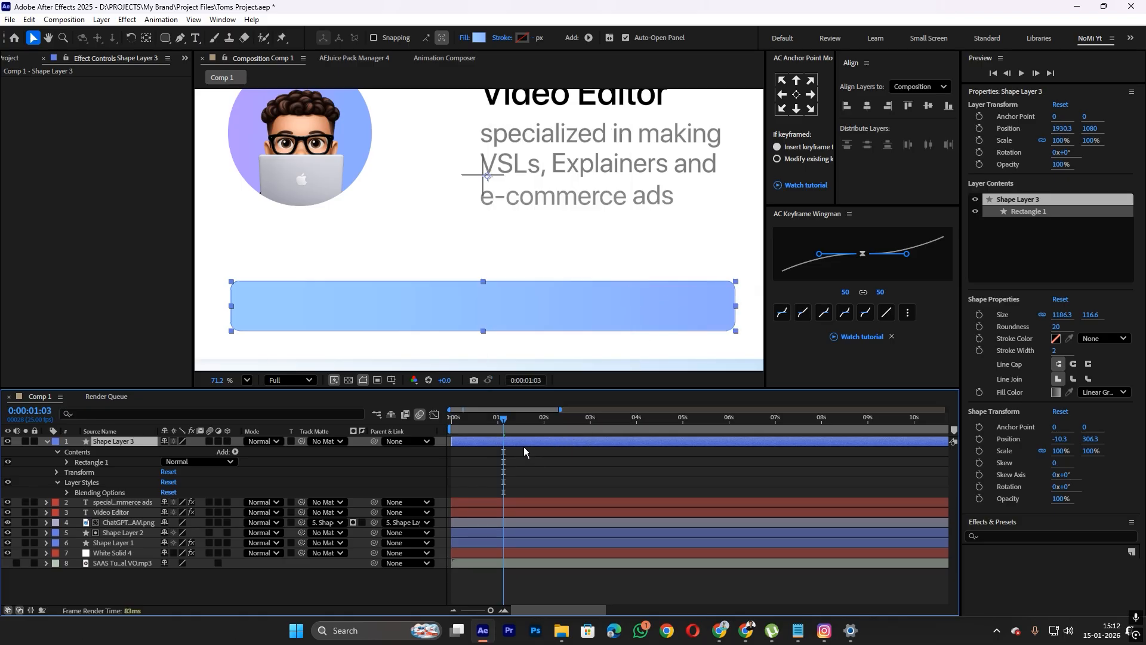
Add an Inner Glow layer style to the gradient bar and set its size to 28
right_click(524, 446)
right_click(516, 440)
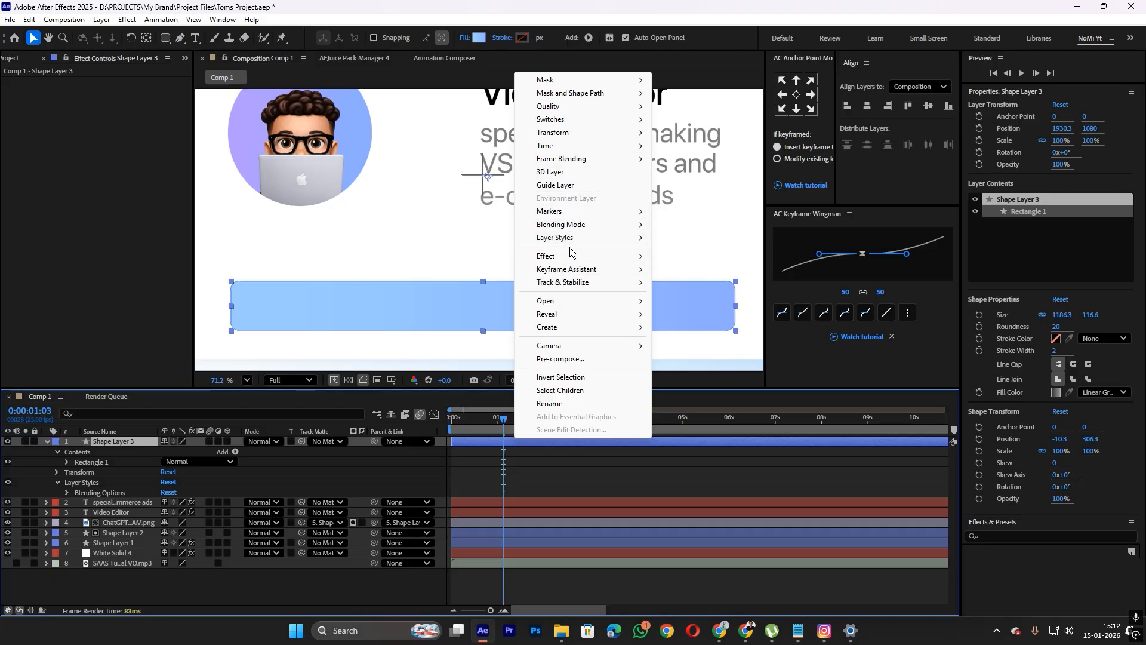
mouse_move(570, 237)
click(700, 324)
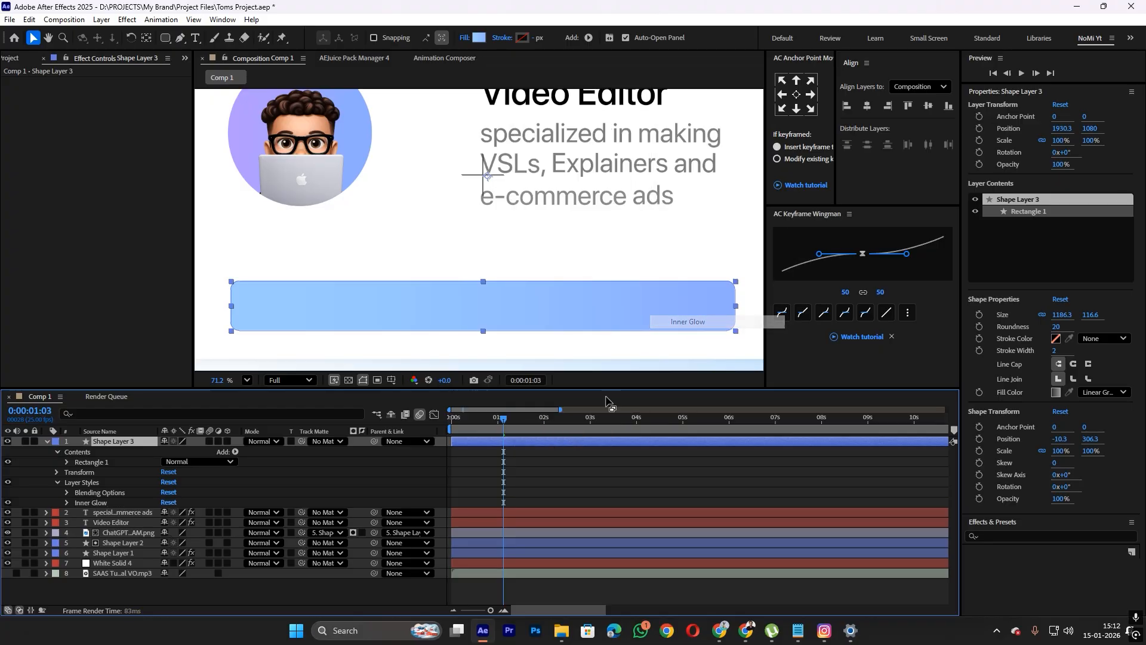
click(67, 502)
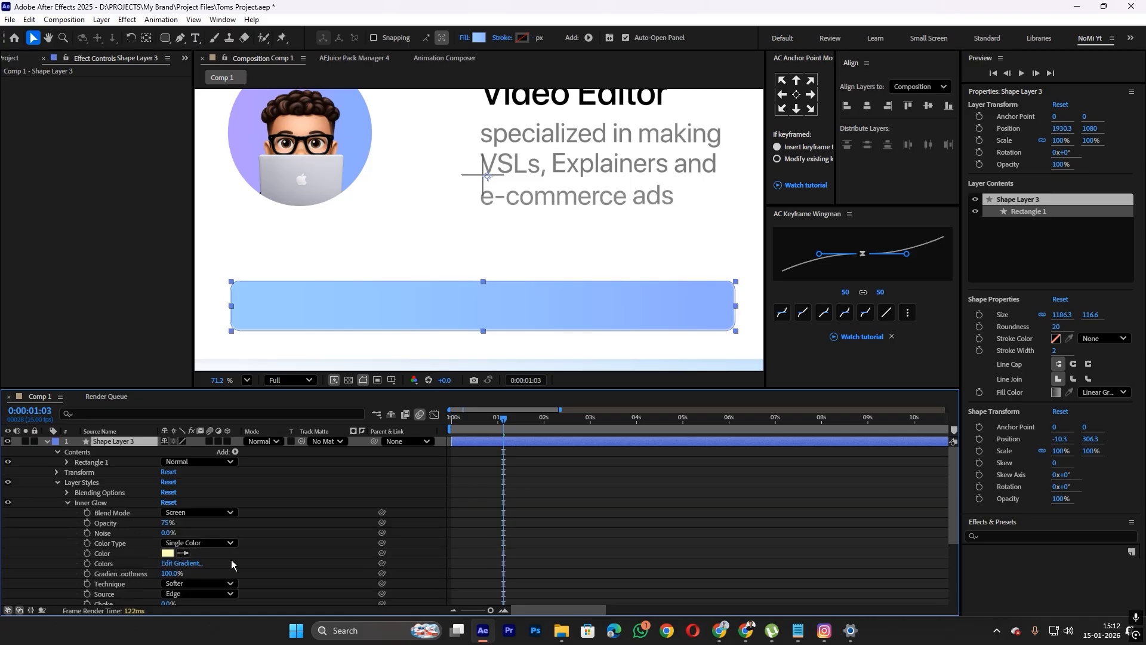
scroll(232, 560, down, 2)
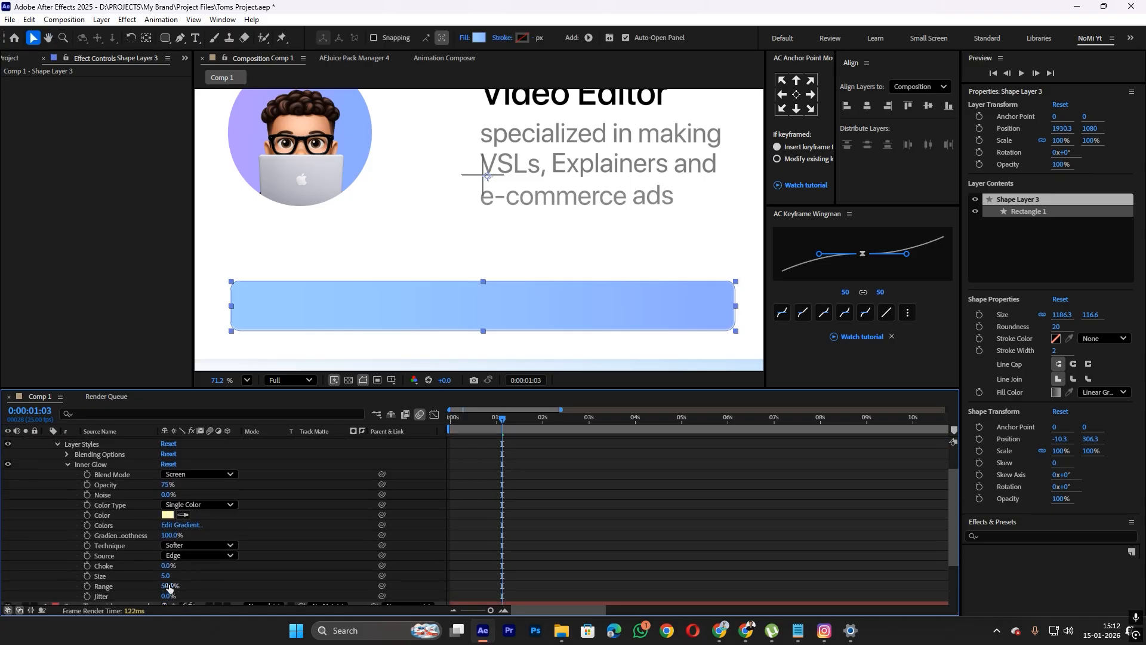
mouse_move(167, 577)
mouse_down()
mouse_move(197, 577)
mouse_move(179, 580)
mouse_up()
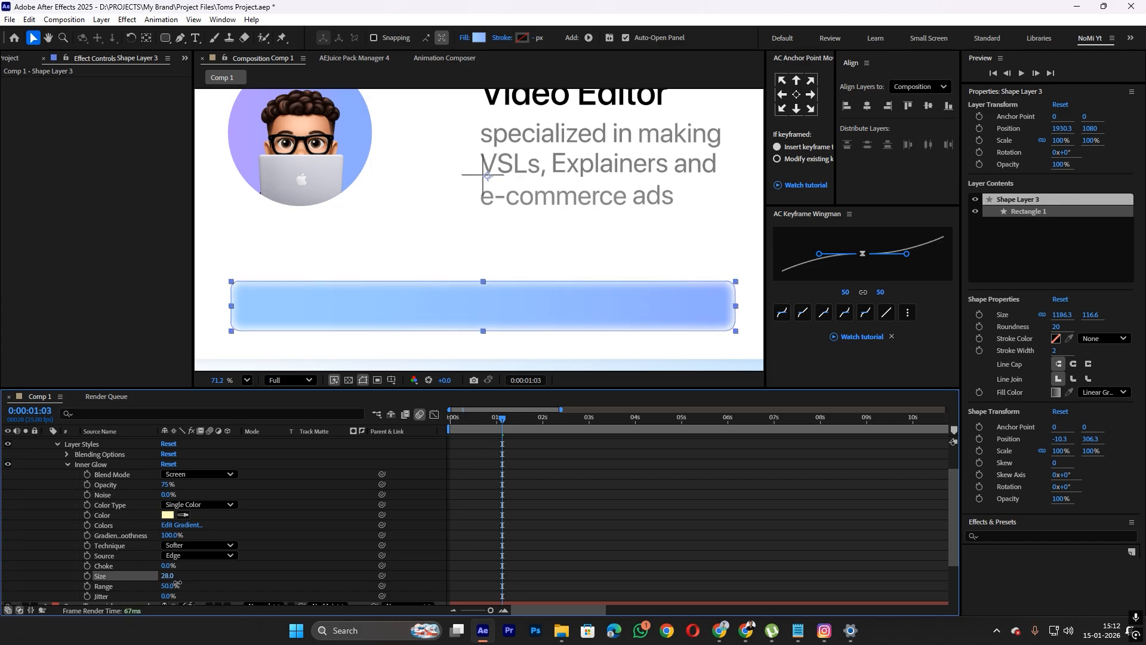
Set the bar's inner glow jitter to 4% and its choke to 1%
click(162, 597)
text(12)
click(245, 585)
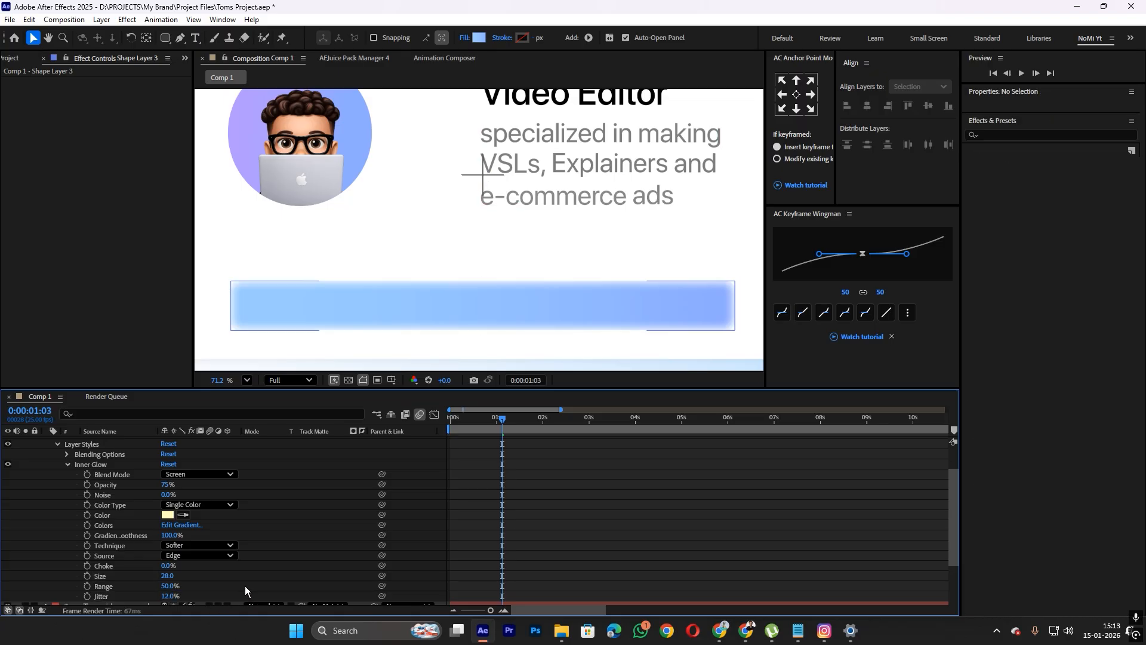
drag(166, 597, 170, 603)
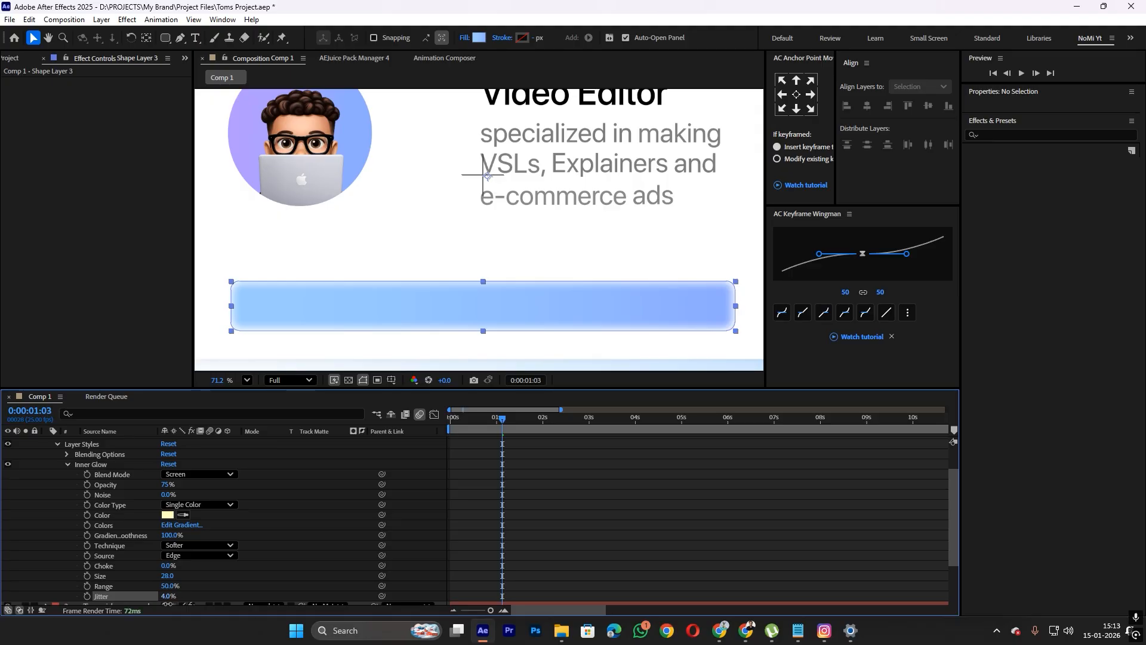
click(169, 566)
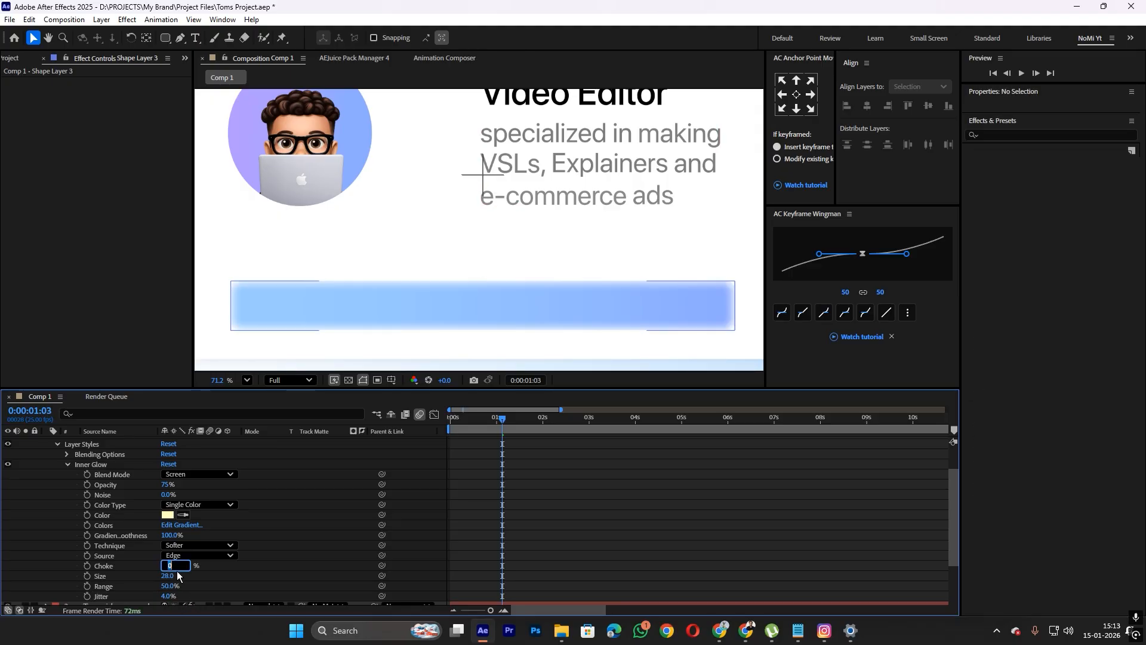
key(Return)
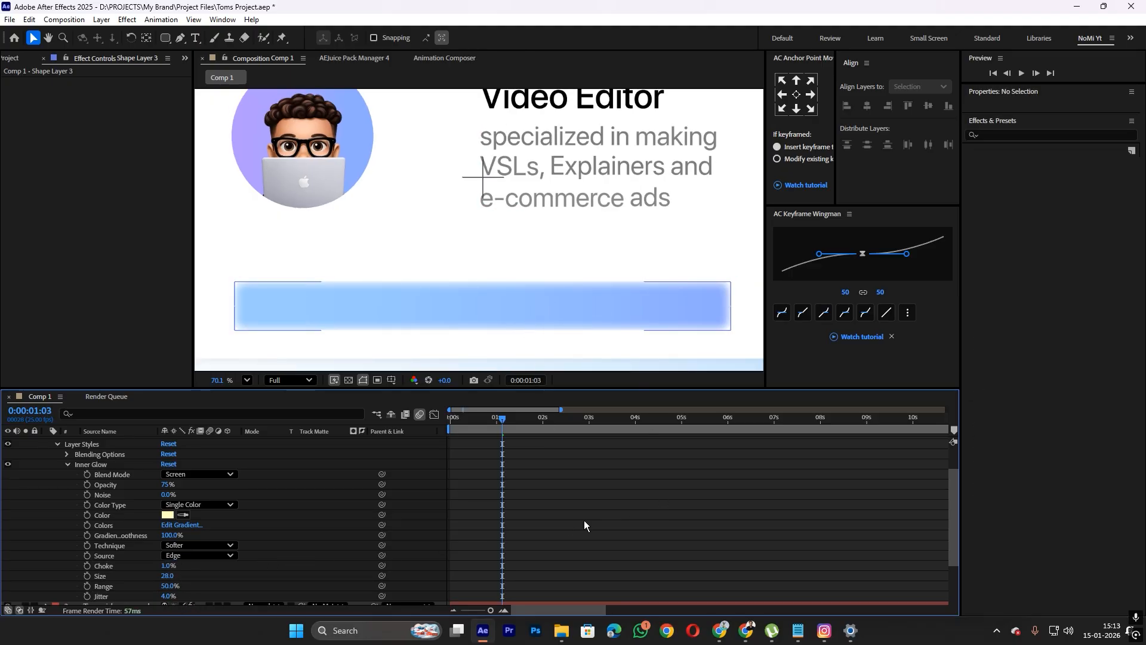
Reduce the bar's inner glow size to 16 and collapse the layer's properties
scroll(422, 256, down, 3)
scroll(421, 256, down, 2)
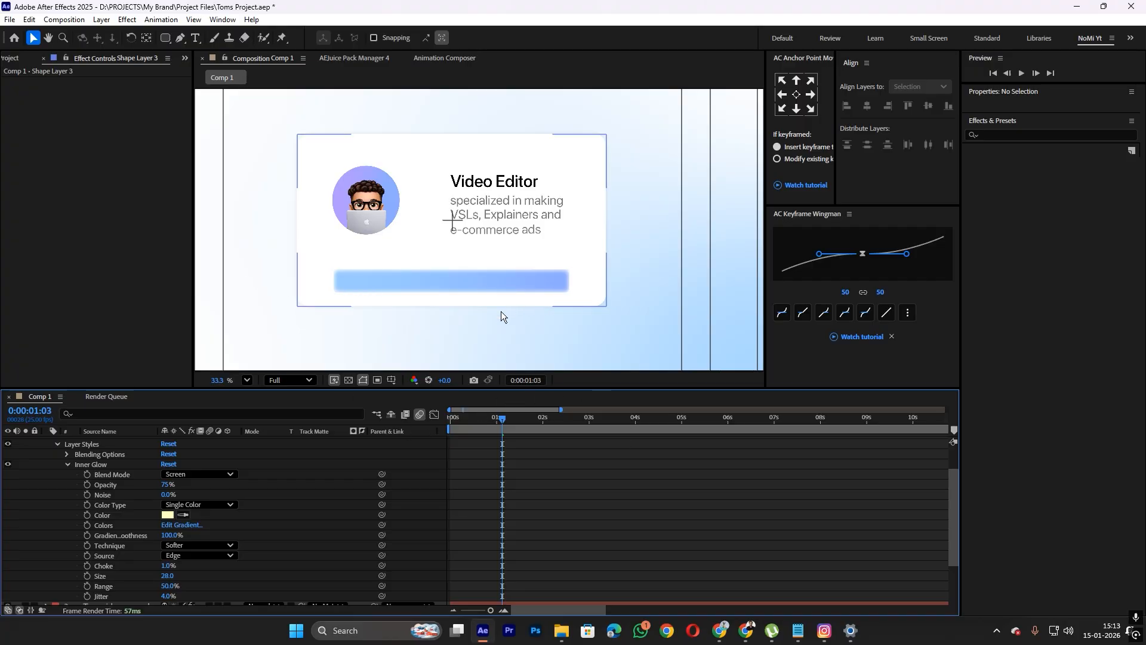
scroll(490, 320, up, 3)
click(345, 261)
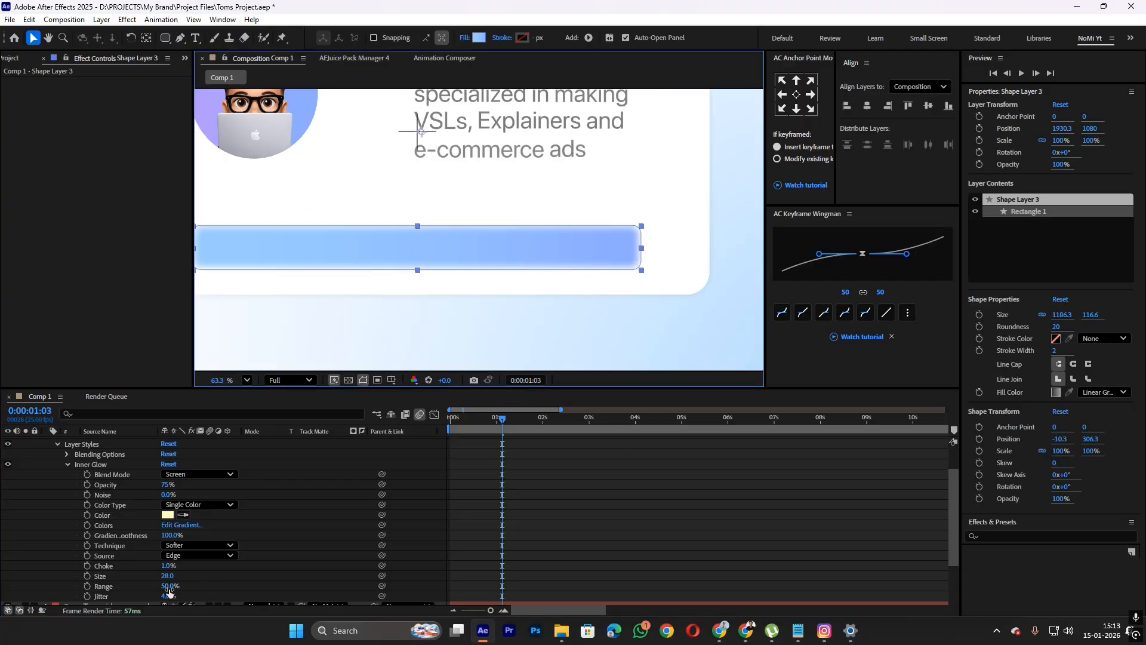
drag(170, 578, 160, 579)
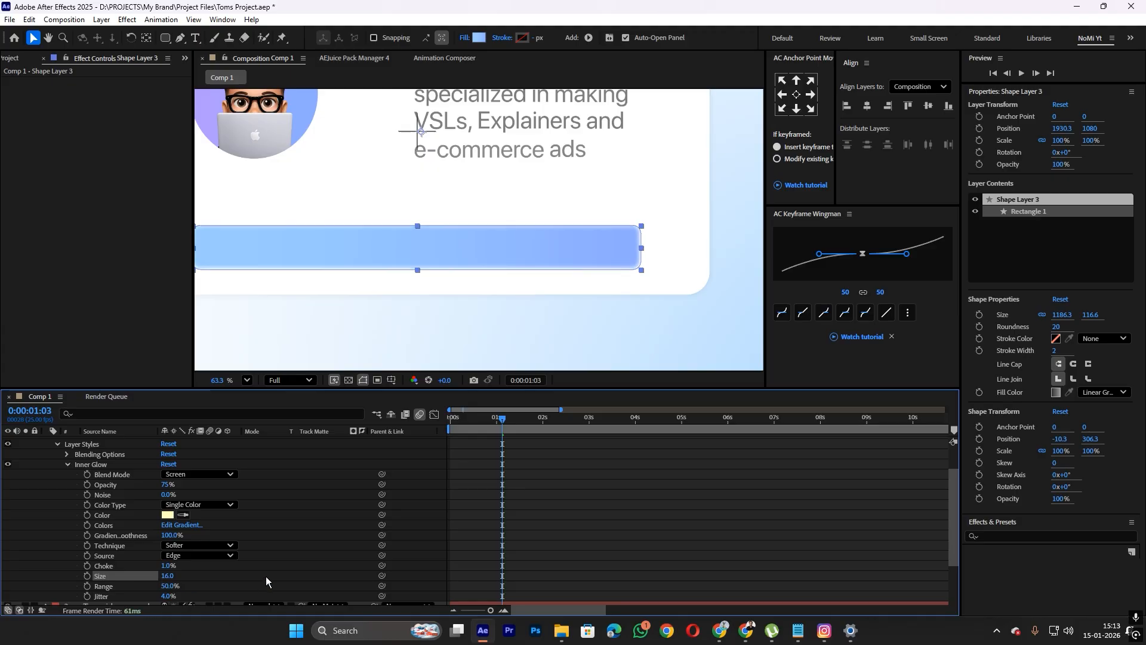
click(503, 306)
scroll(503, 306, down, 2)
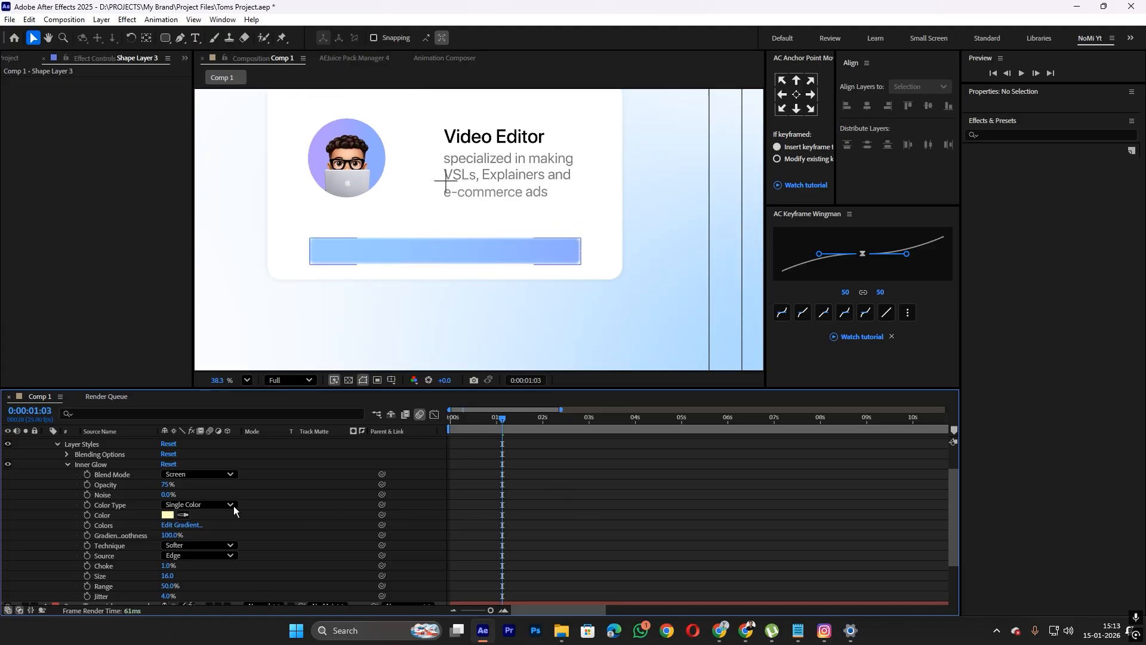
scroll(26, 448, up, 2)
click(46, 441)
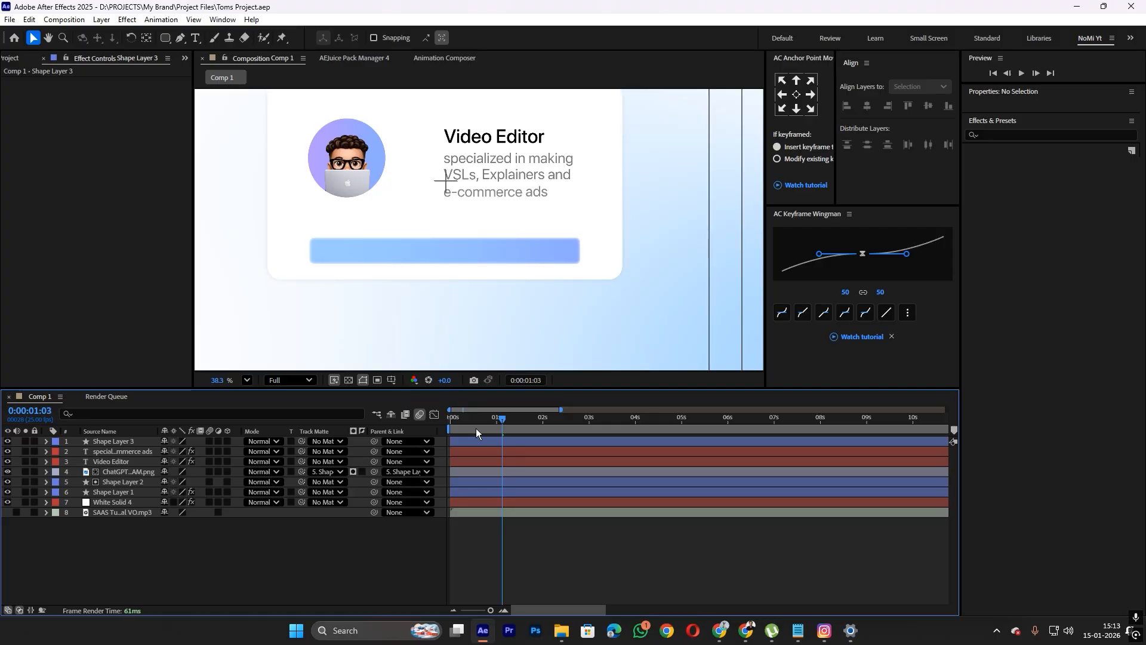
Add a text layer reading "Hire" on the gradient bar
key(ctrl+t)
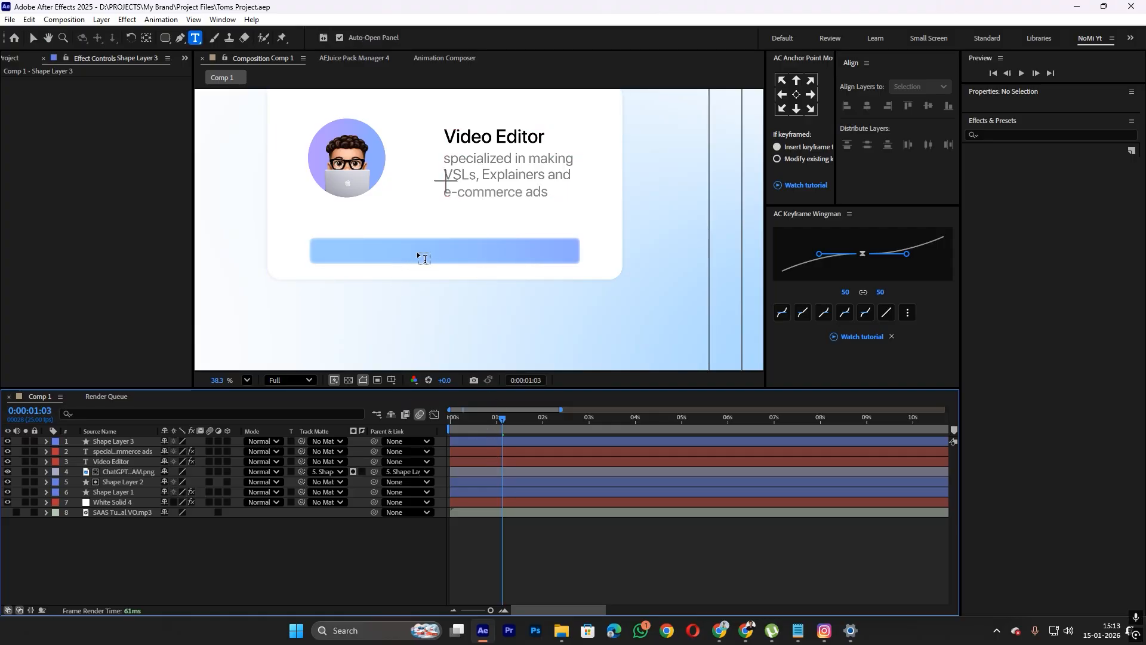
click(416, 251)
text(Hi)
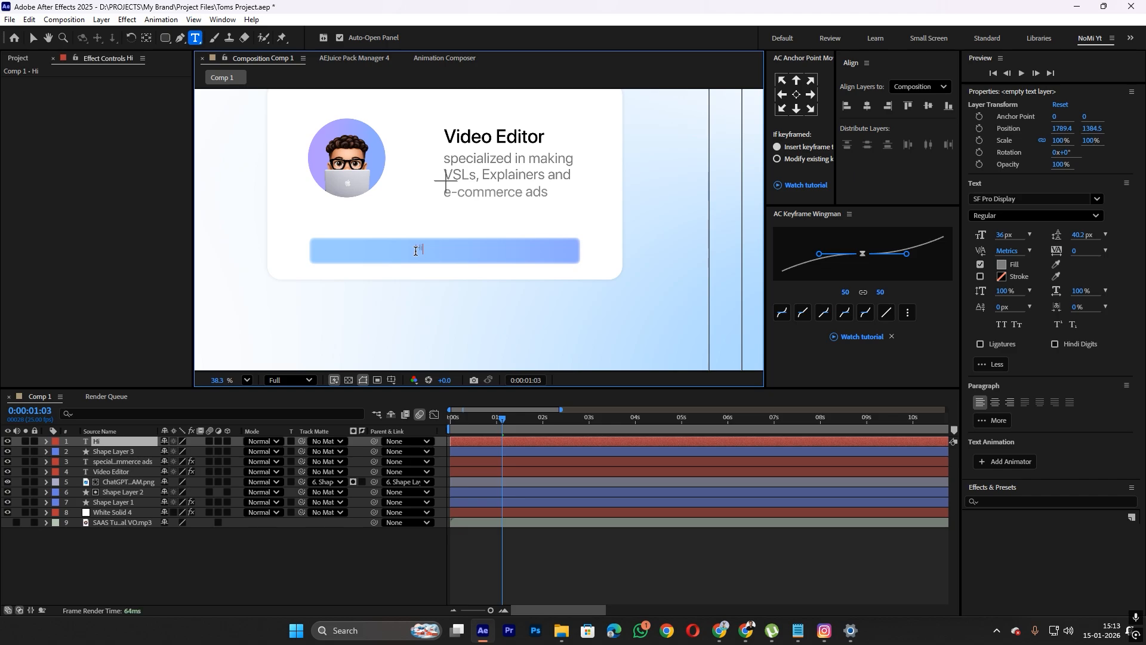
text(re)
click(637, 527)
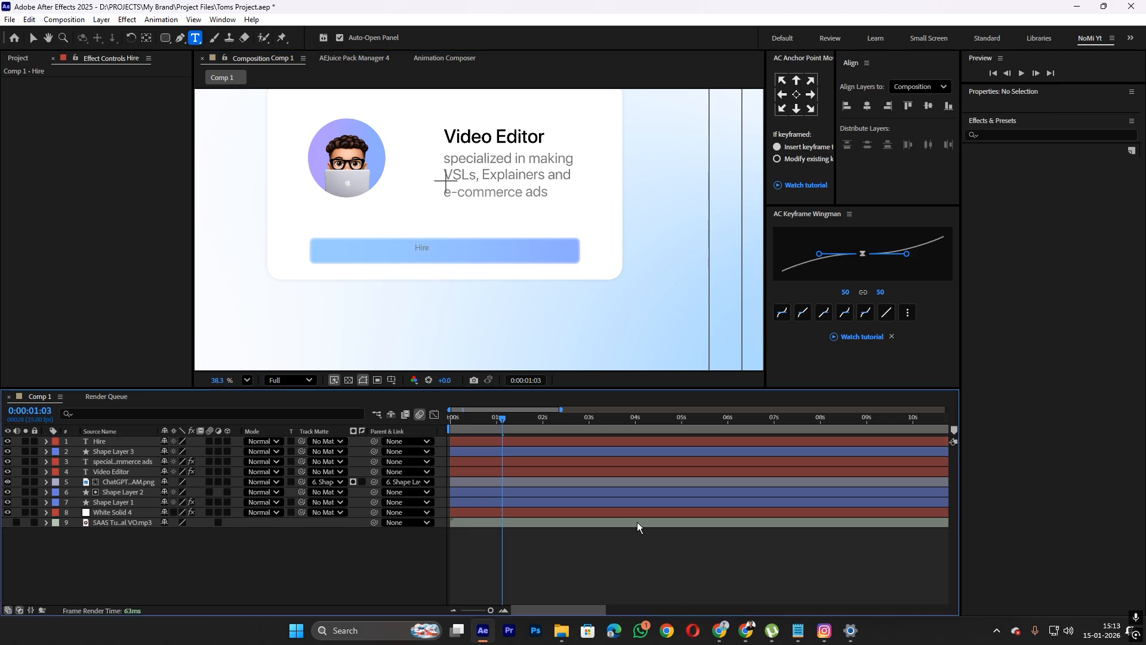
Center the "Hire" text horizontally in the composition and move its anchor point to the text's center
click(588, 441)
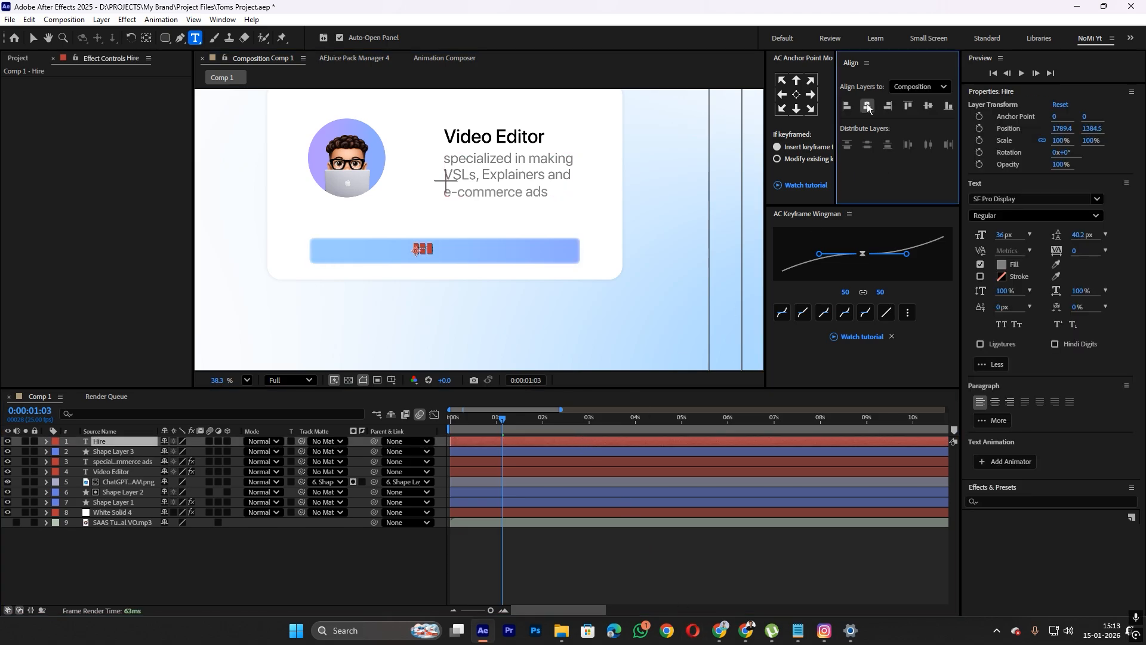
click(868, 106)
scroll(467, 254, up, 5)
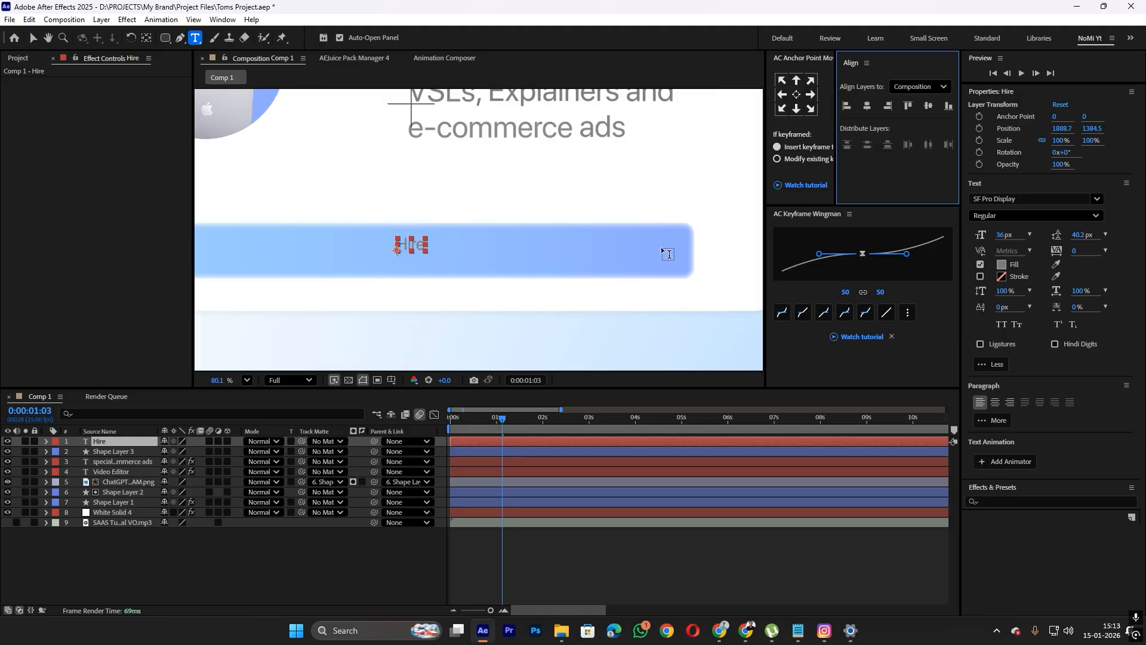
key(v)
click(796, 95)
scroll(382, 262, up, 3)
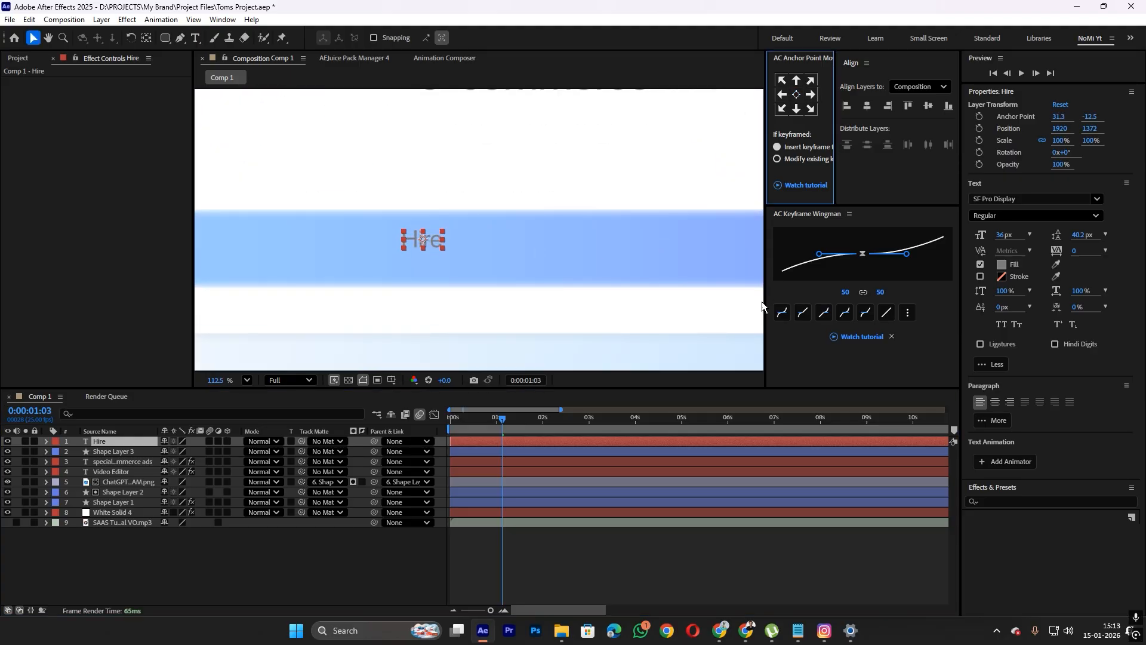
Scale the "Hire" text to 211% and move it to the vertical middle of the bar
key(s)
drag(181, 454, 247, 455)
drag(430, 241, 416, 255)
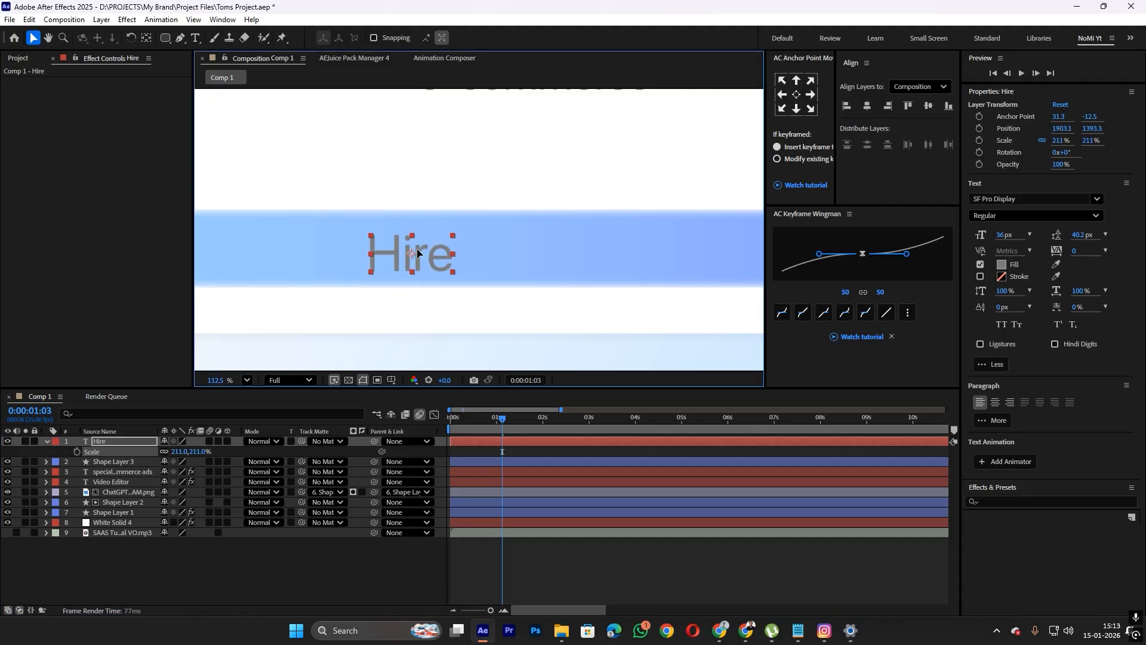
Set the "Hire" text's font weight to Medium and its fill color to white, FFFFFF
click(1002, 217)
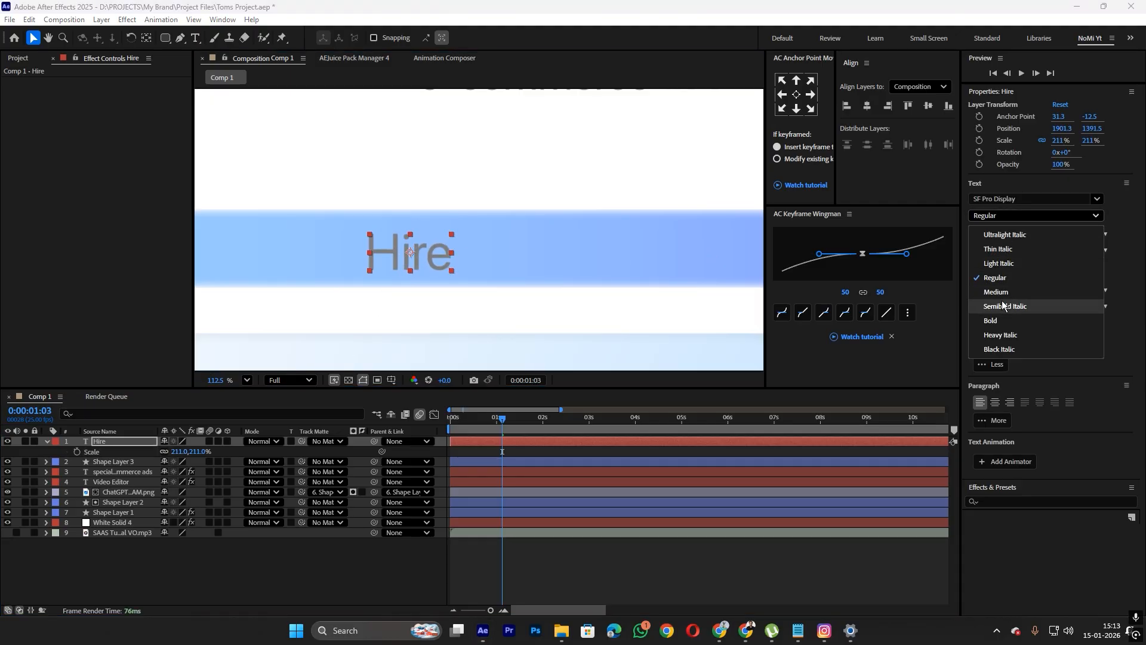
click(997, 292)
click(1002, 264)
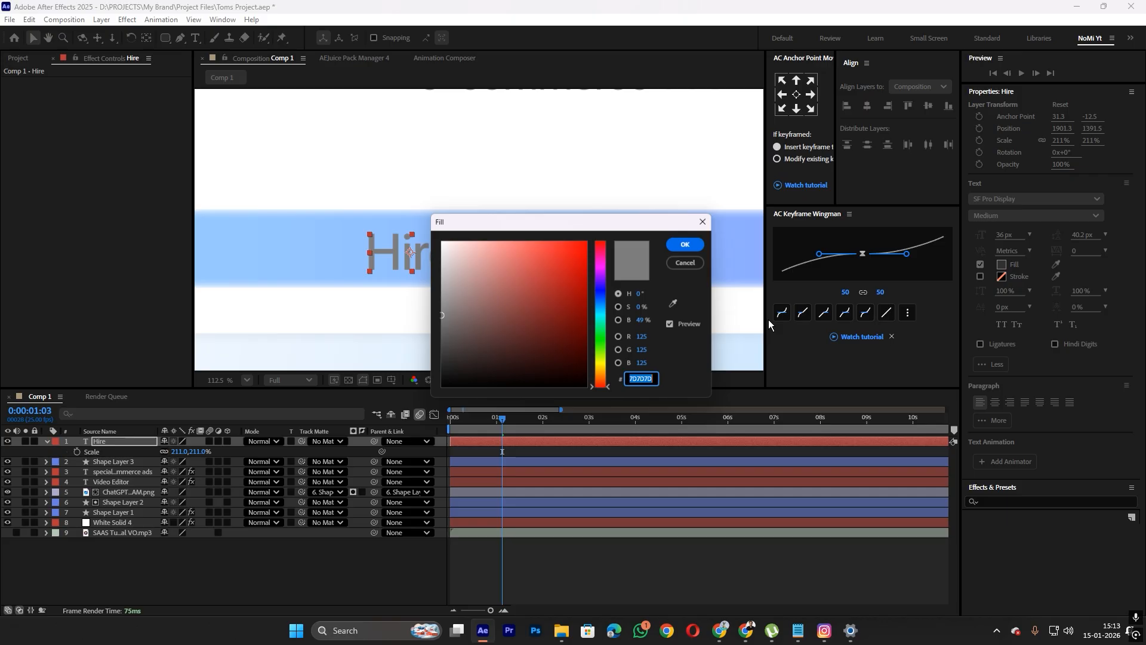
drag(464, 277, 396, 207)
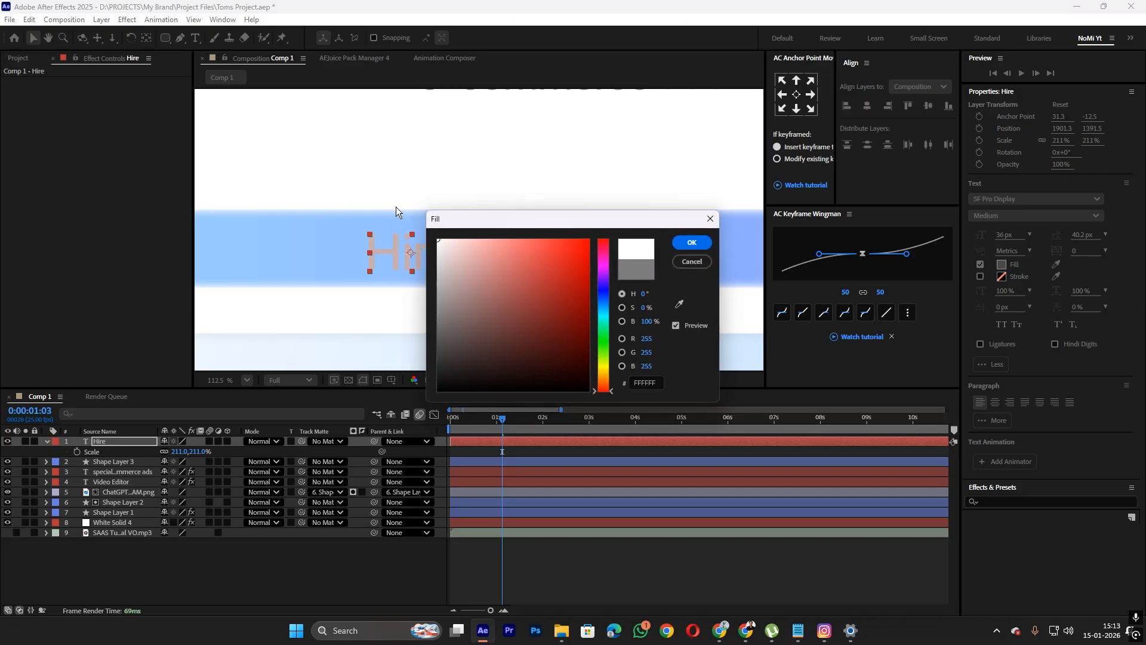
click(690, 242)
click(640, 539)
scroll(400, 299, down, 2)
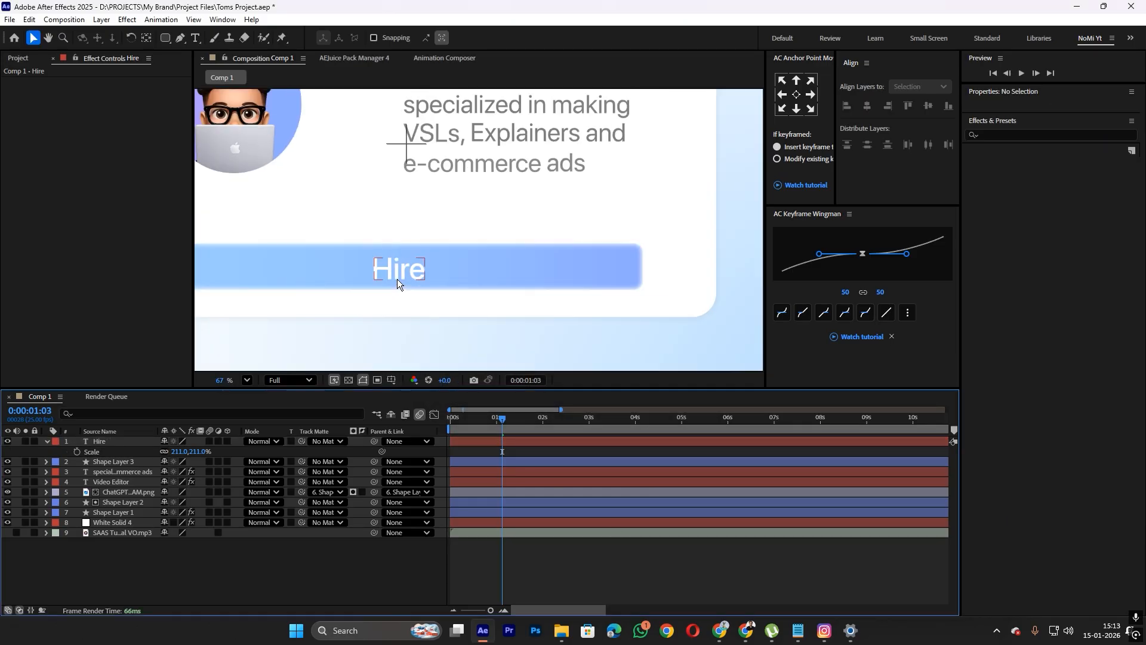
Realign the "Hire" text to the composition's horizontal center
click(396, 272)
click(865, 108)
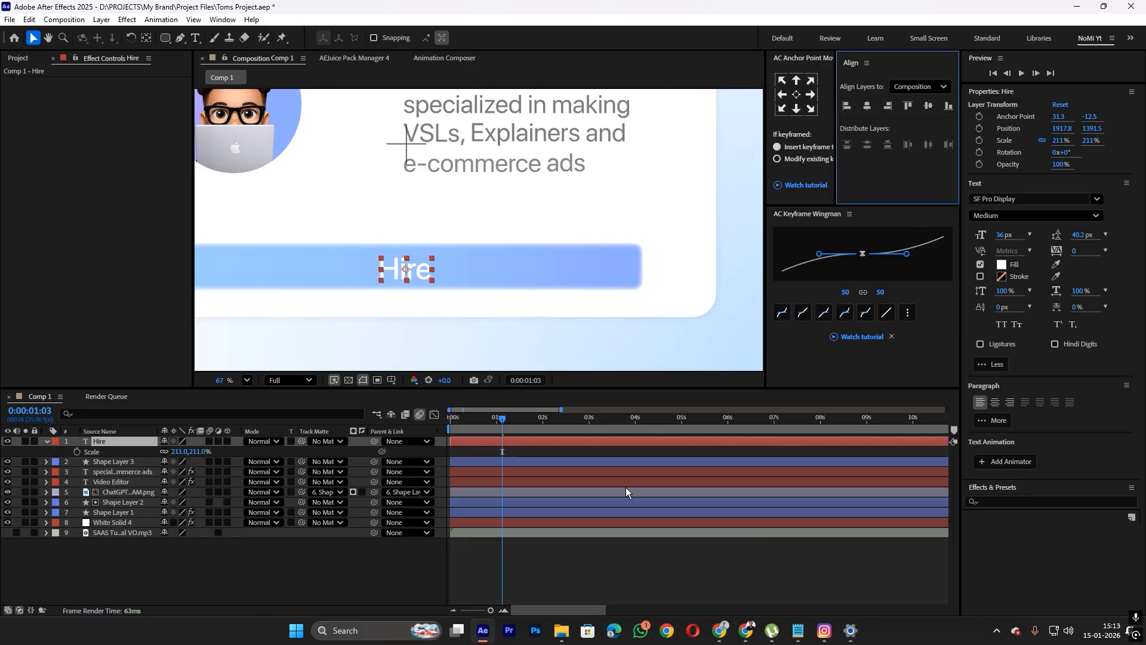
click(595, 554)
scroll(430, 289, down, 1)
Reduce the "Hire" text's scale to 184%
scroll(412, 272, up, 2)
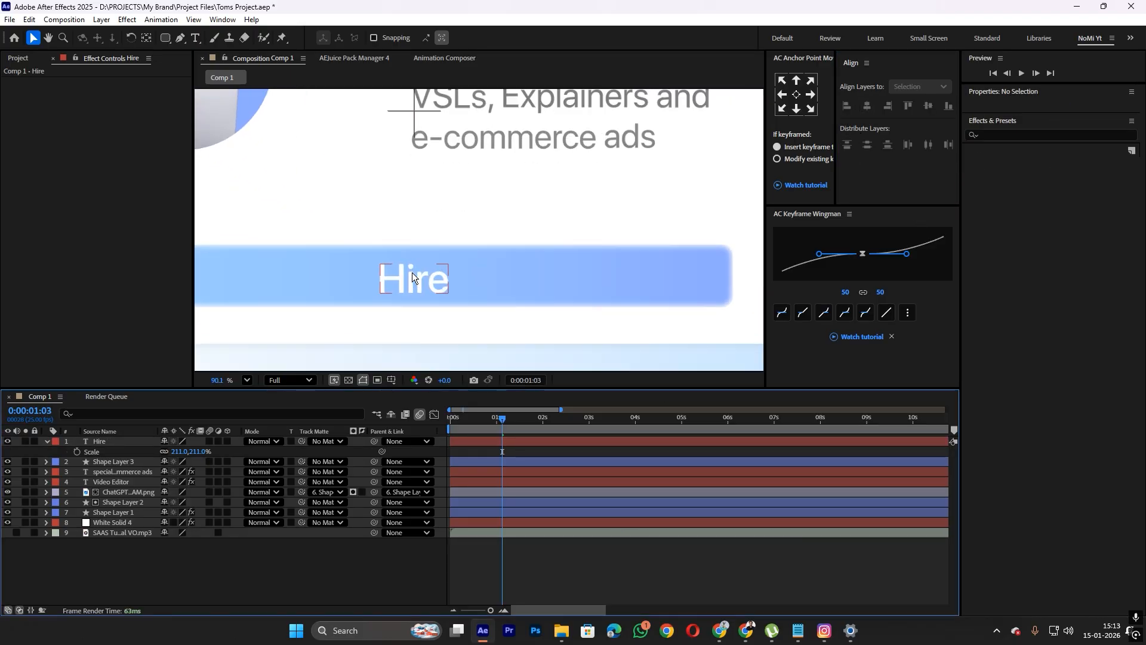
click(414, 277)
scroll(413, 277, up, 1)
key(s)
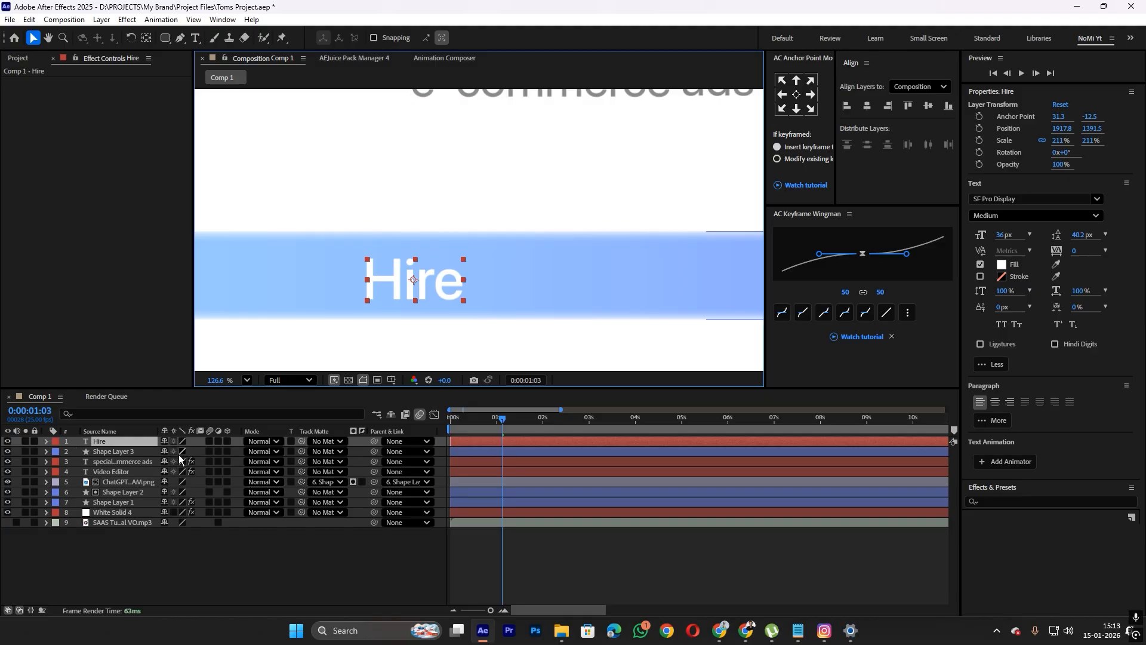
key(s)
drag(176, 452, 171, 452)
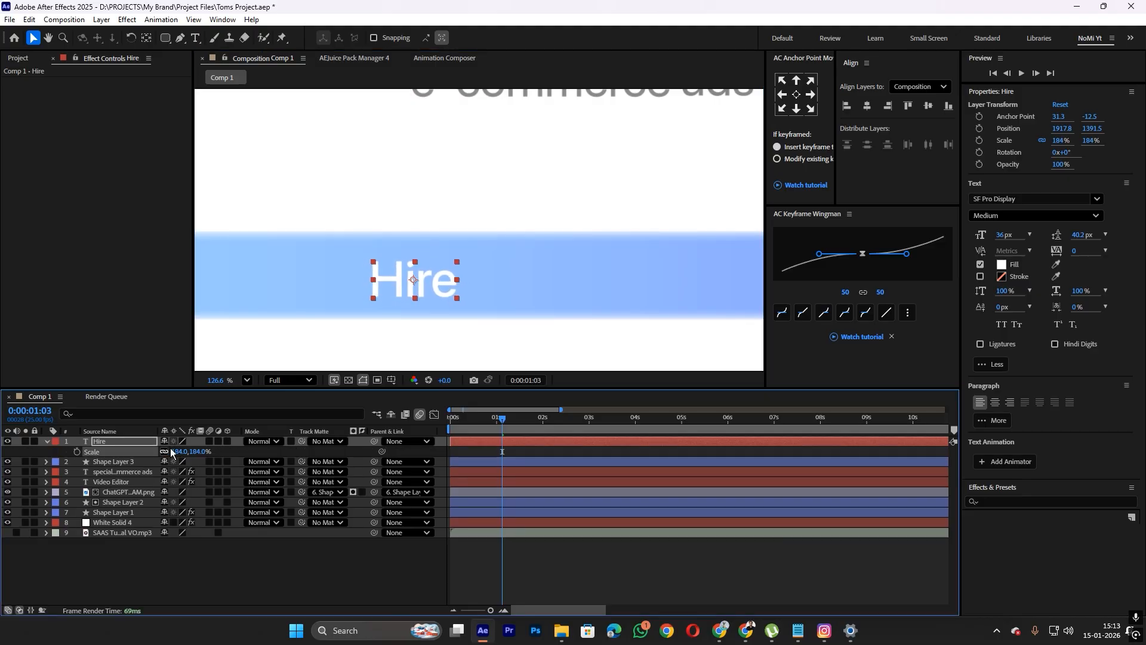
click(445, 321)
scroll(422, 278, down, 4)
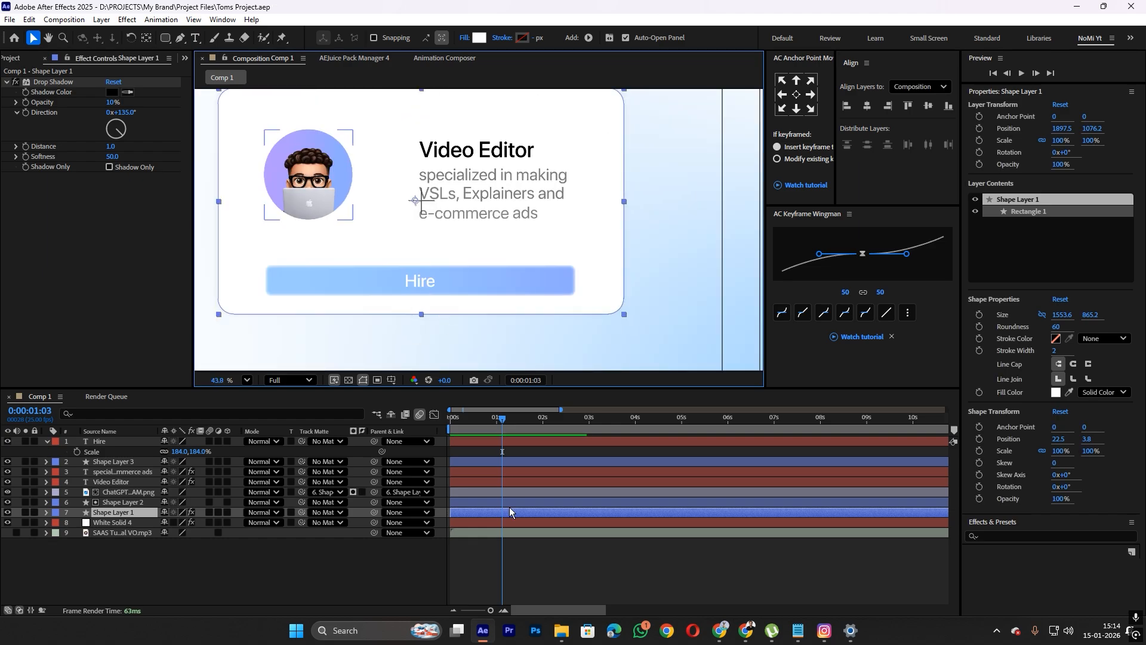
Preview the card animation from the start of the timeline
click(568, 533)
drag(494, 420, 448, 421)
click(561, 547)
key(space)
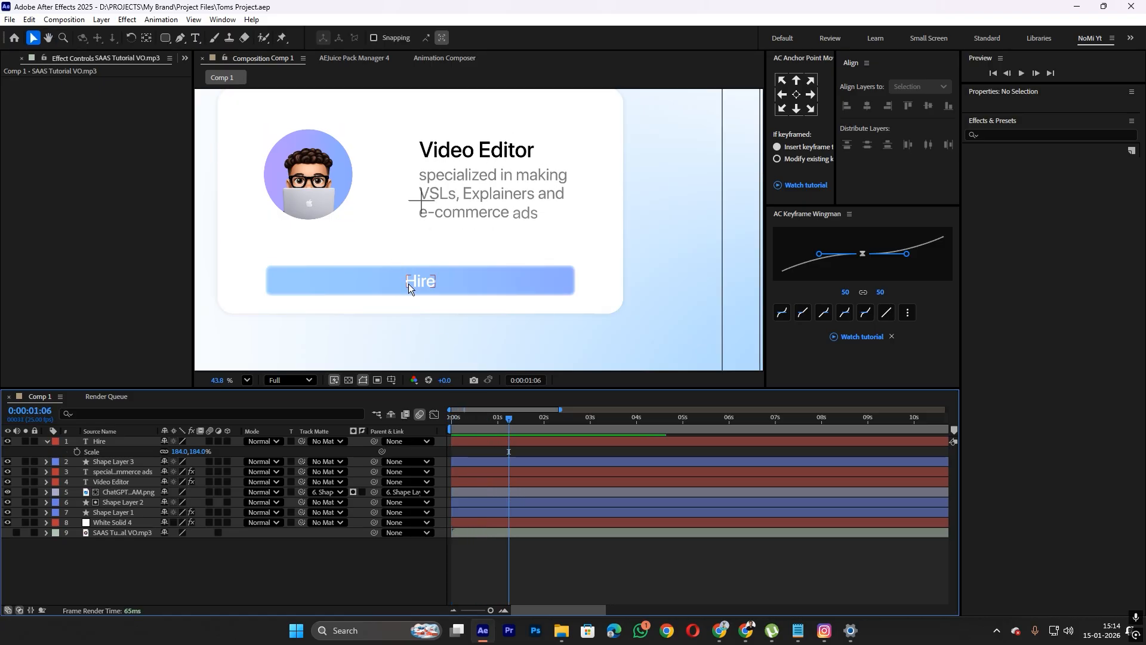
Trim the "Hire" text layer so it starts at 0:00:00:11
click(378, 276)
scroll(396, 280, down, 3)
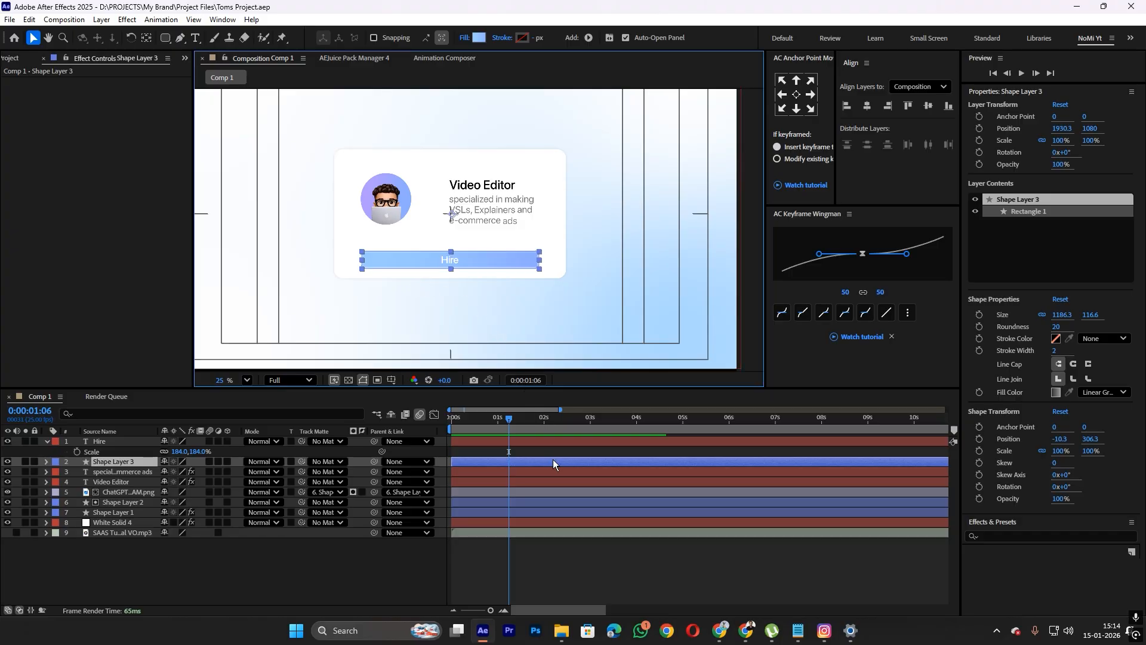
drag(507, 431, 531, 441)
scroll(452, 276, up, 2)
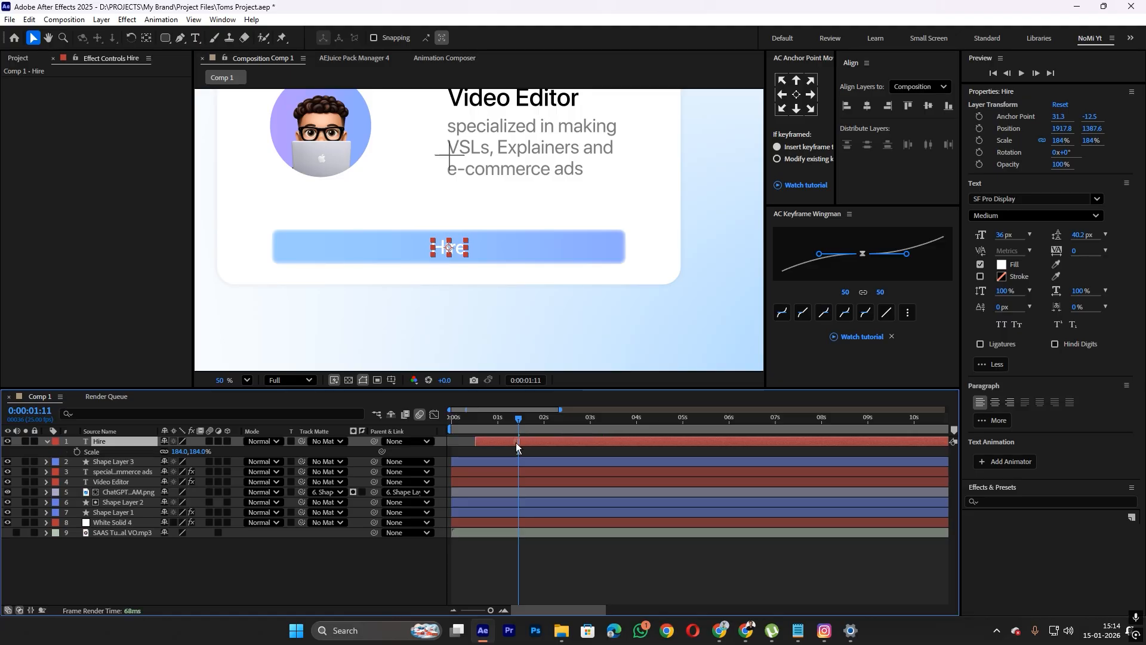
drag(517, 420, 538, 444)
key(equal)
key(equal)
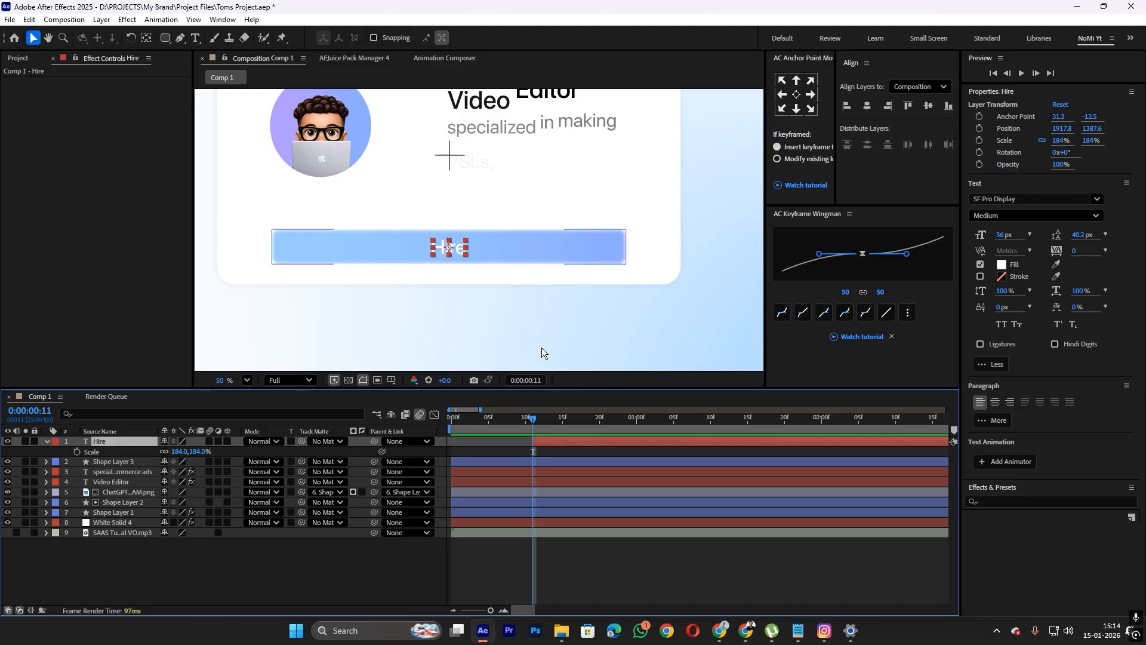
Keyframe the button rectangle's Size and Roundness at their current values, placing both keyframes at about 0:00:00:21
click(542, 462)
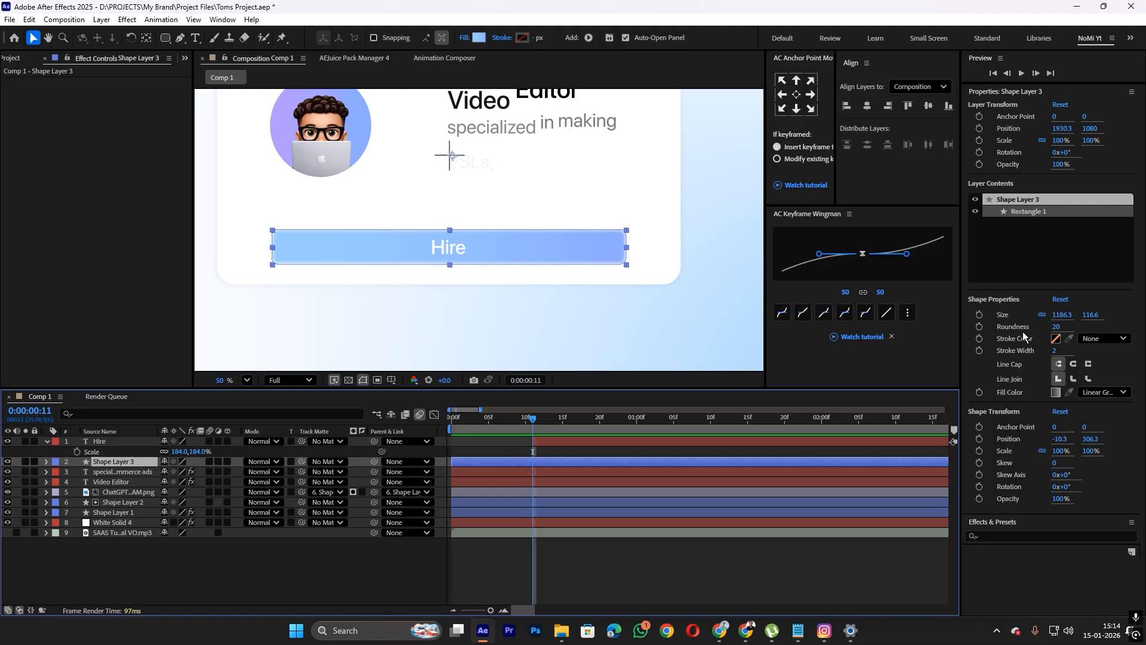
click(980, 316)
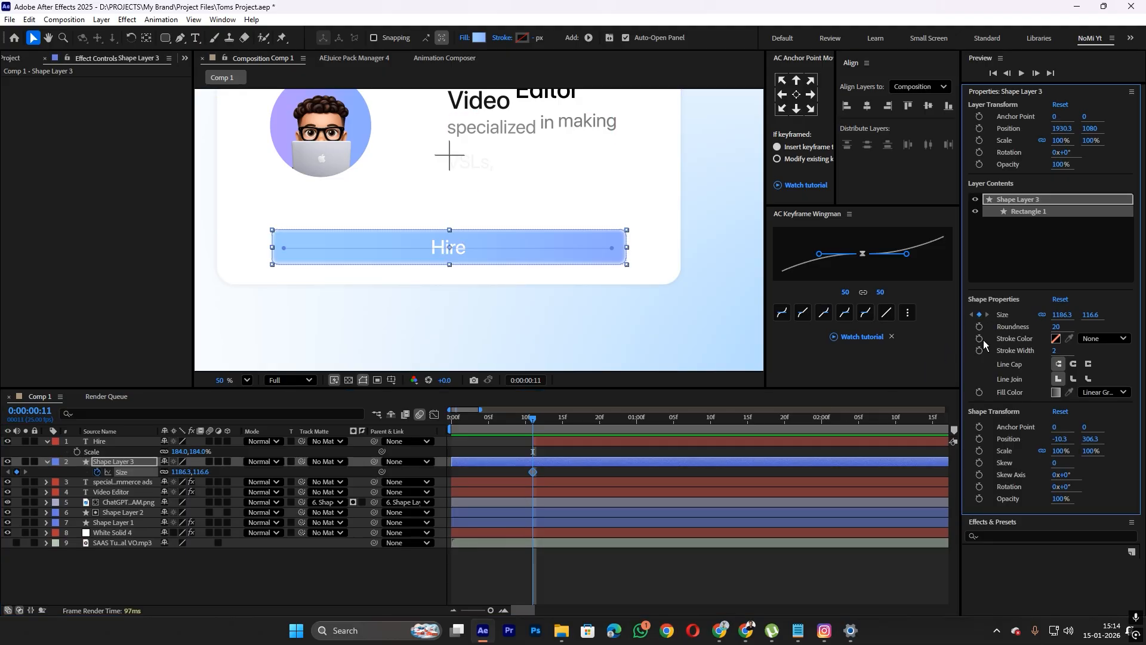
click(980, 327)
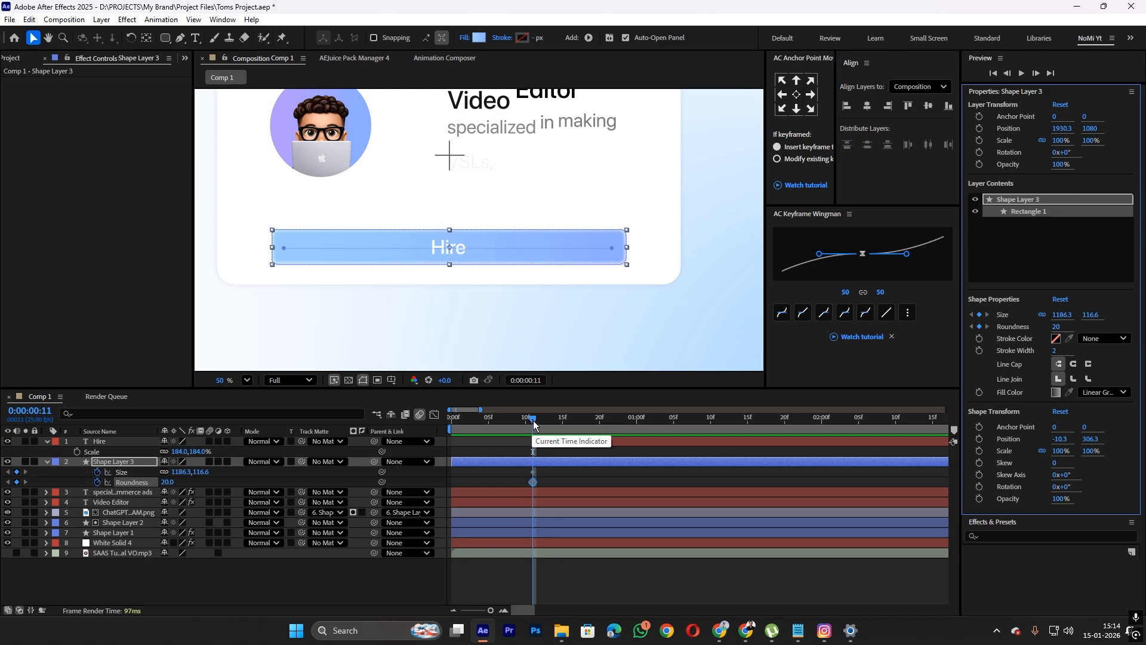
mouse_move(533, 424)
mouse_down()
mouse_move(517, 425)
mouse_move(531, 426)
mouse_up()
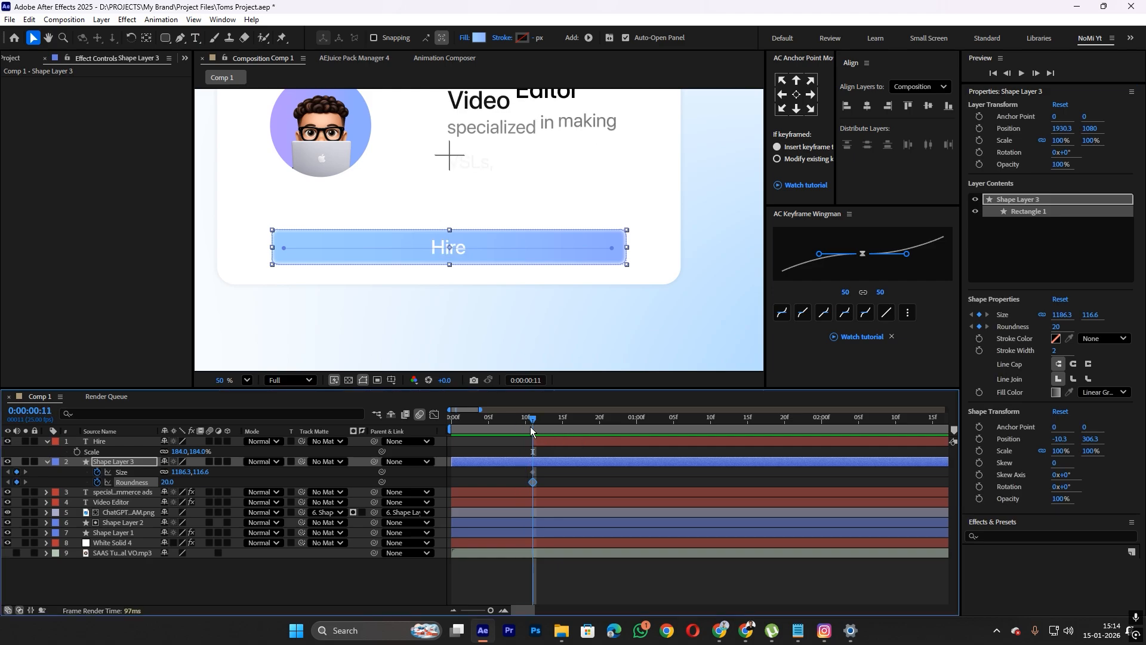
drag(524, 467, 607, 488)
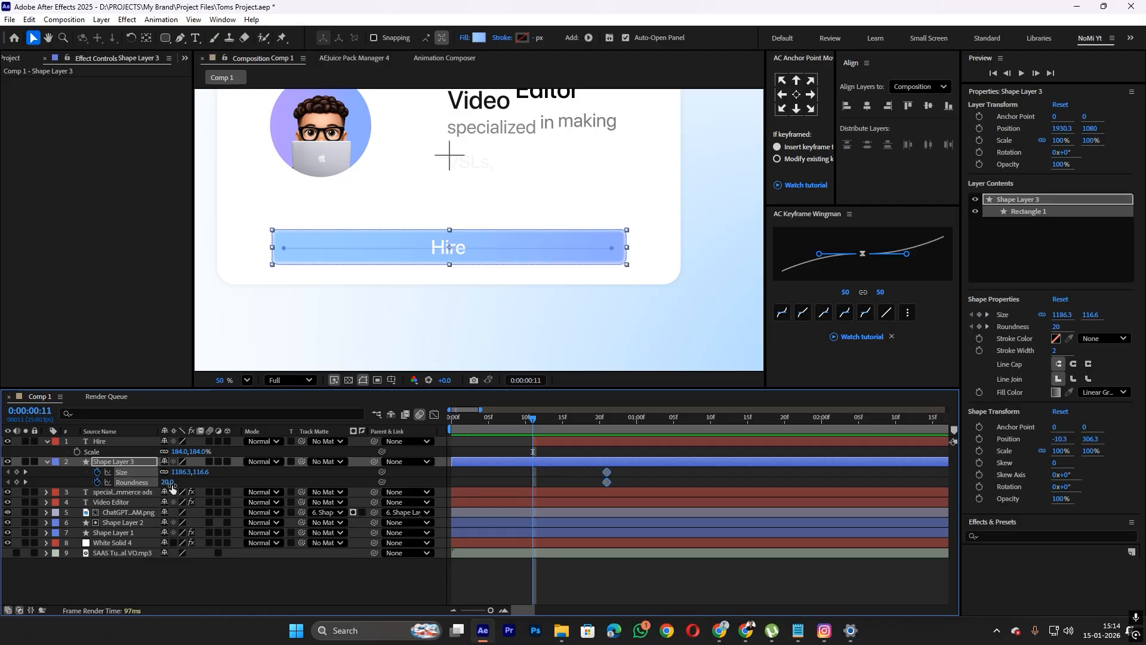
key(F2)
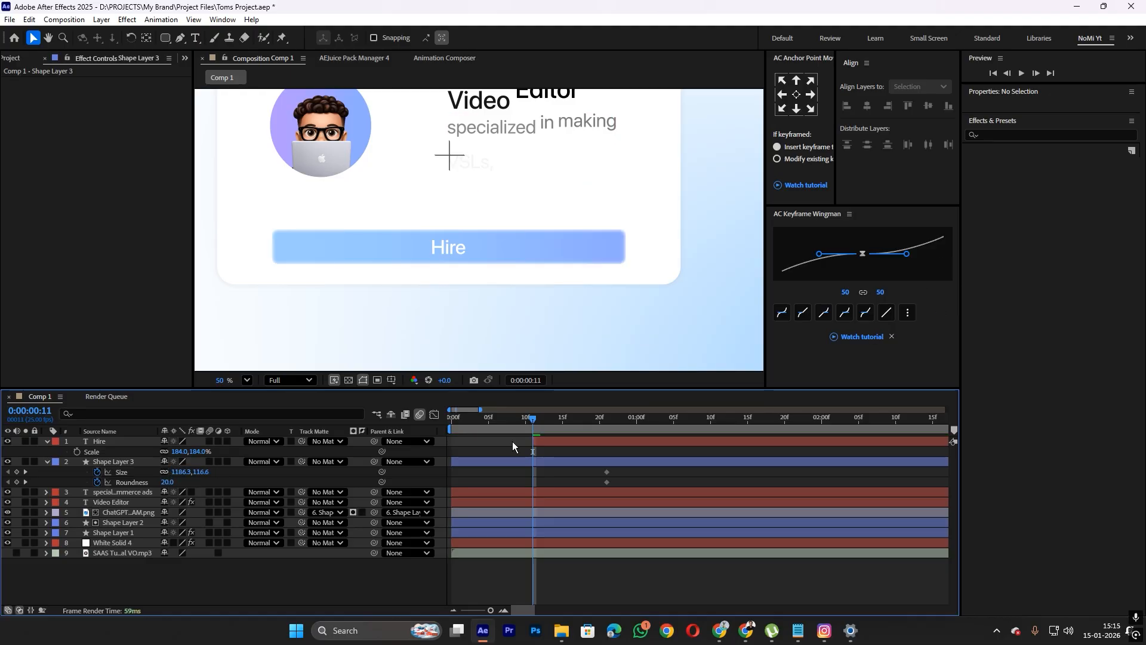
Unlink the button rectangle's Size dimensions, set its width to 137 at 0:00:00:11, and save the project
click(489, 464)
click(1043, 315)
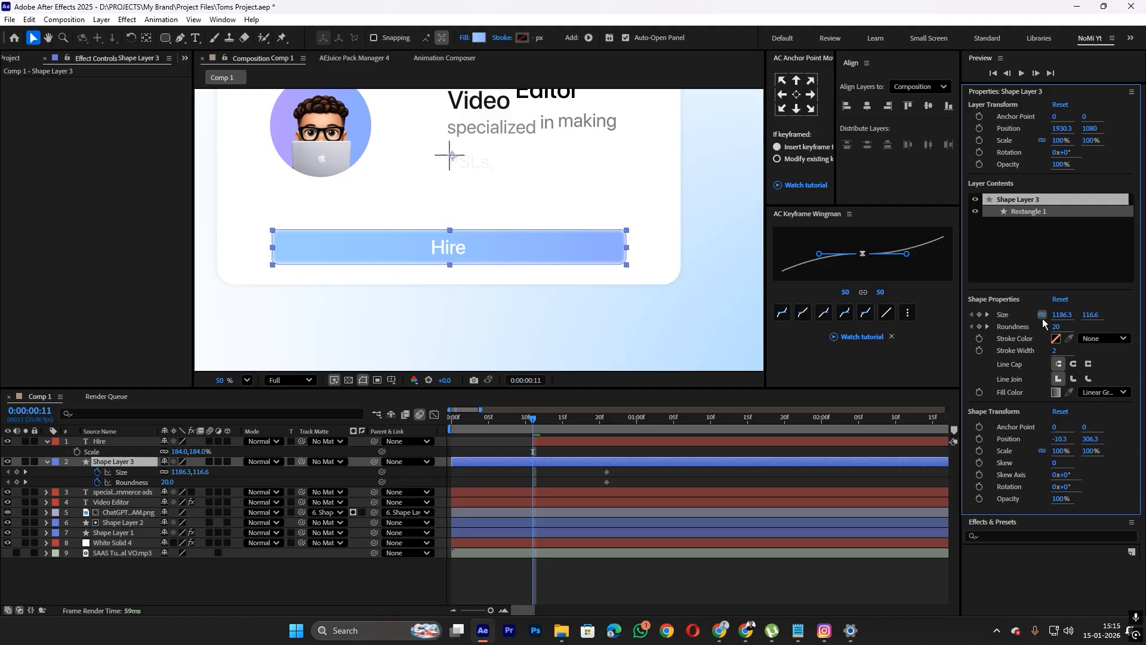
drag(1062, 316, 422, 371)
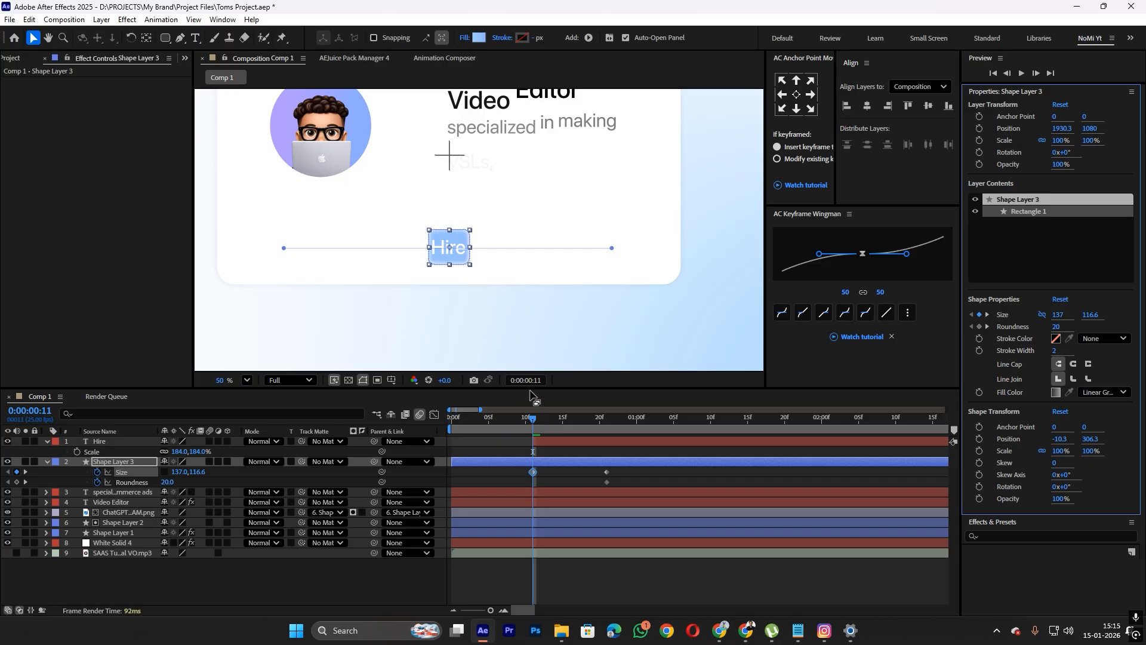
key(ctrl+s)
Animate the "Hire" text rising from Y position 1492.6 between 0:00:00:11 and about 0:00:00:21, using Shape Layer 3 as its track matte
click(566, 428)
click(555, 442)
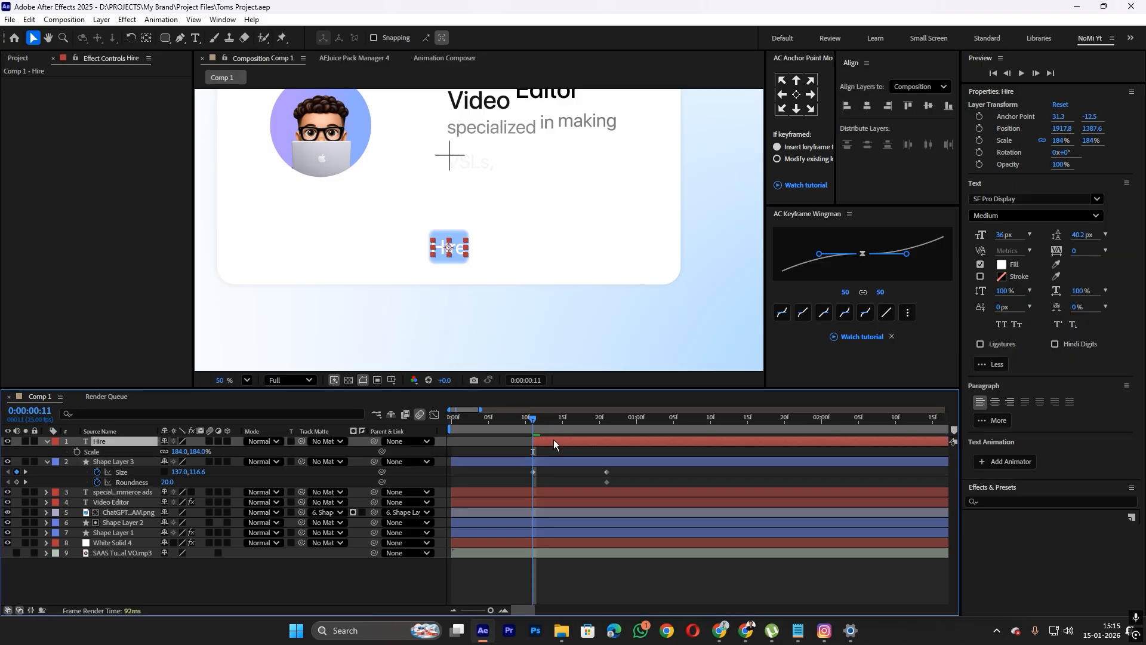
key(p)
click(77, 452)
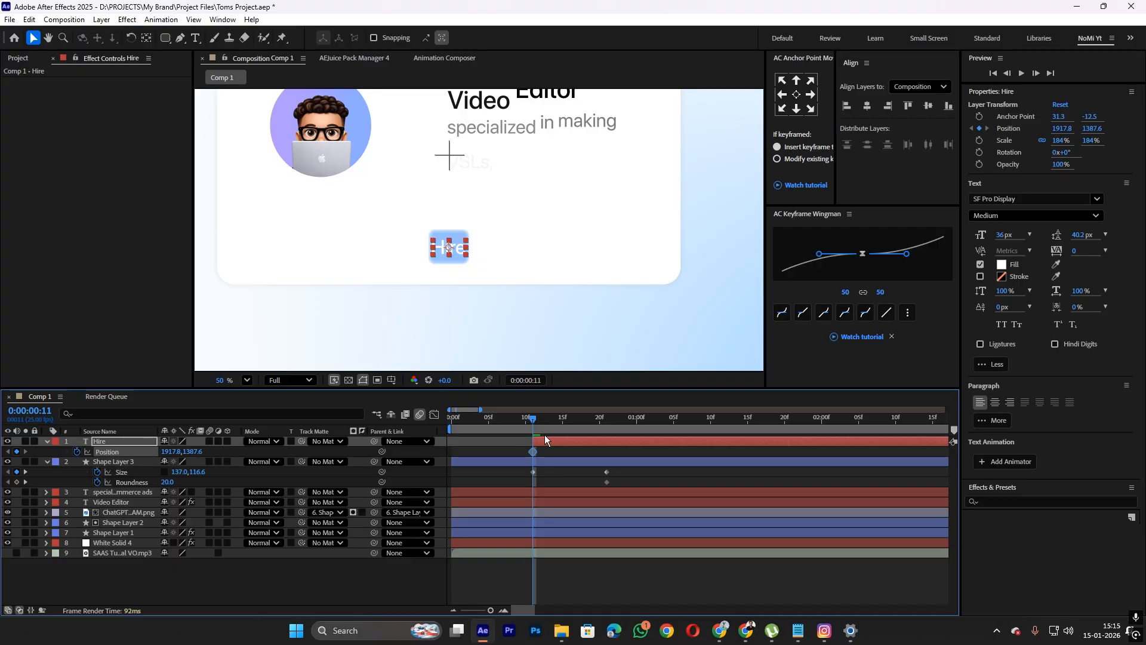
drag(533, 452, 607, 453)
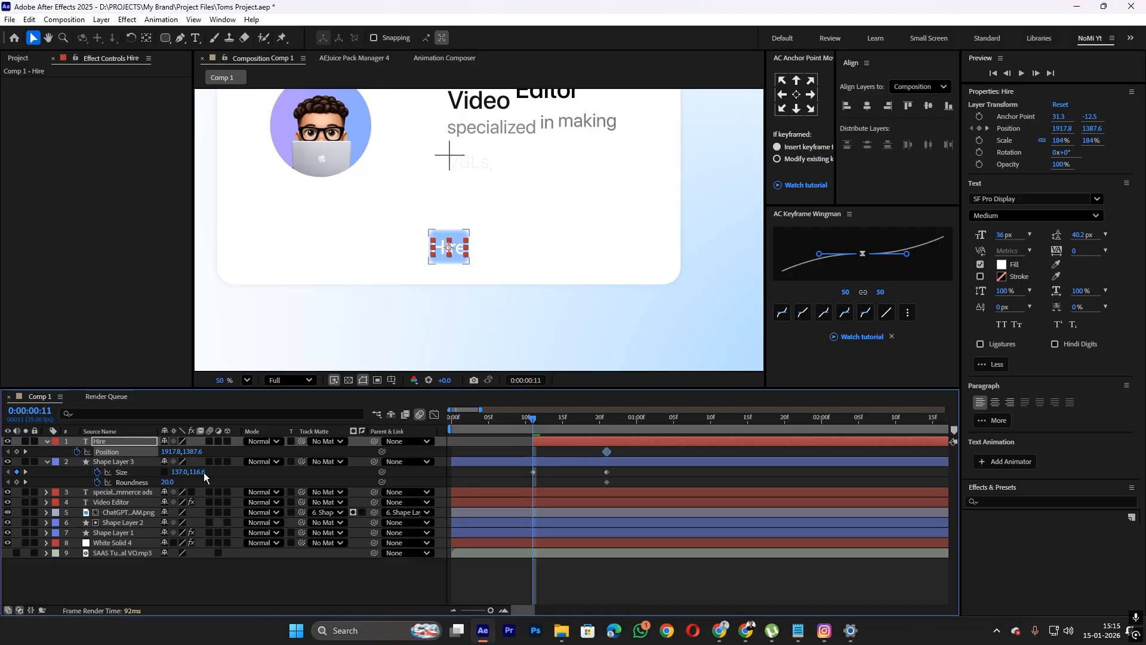
drag(194, 452, 50, 464)
click(8, 463)
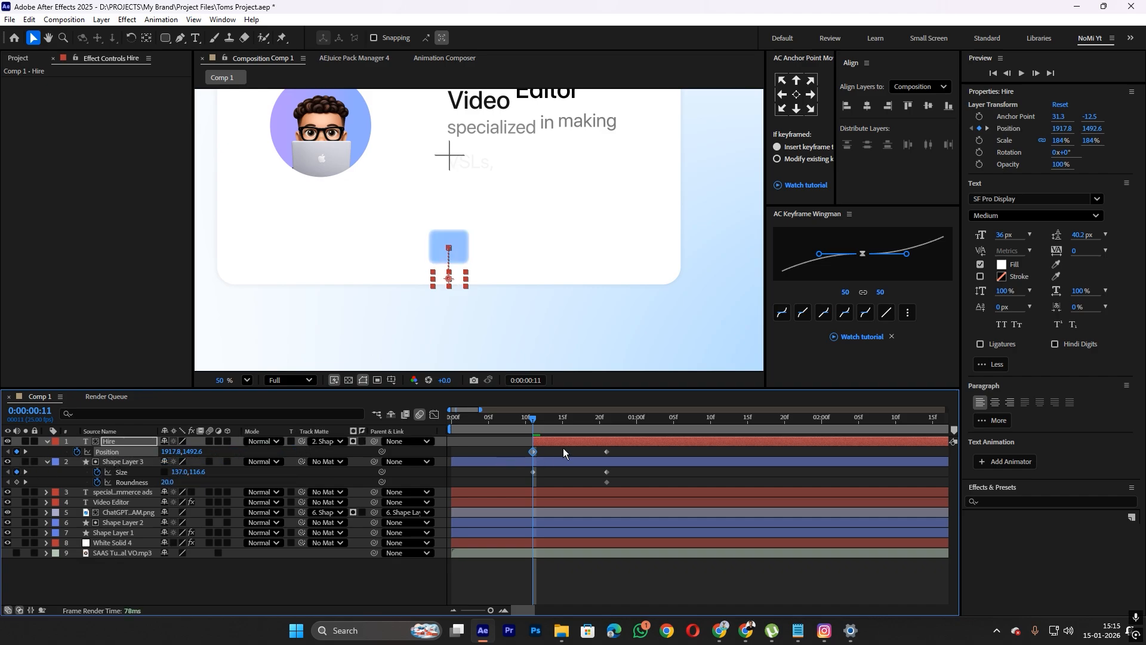
Move the button's ending Size and Roundness keyframes to about 0:00:01:03 and the "Hire" text's ending Position keyframe to about 0:00:00:24
drag(599, 447, 660, 490)
drag(547, 434, 600, 423)
click(658, 452)
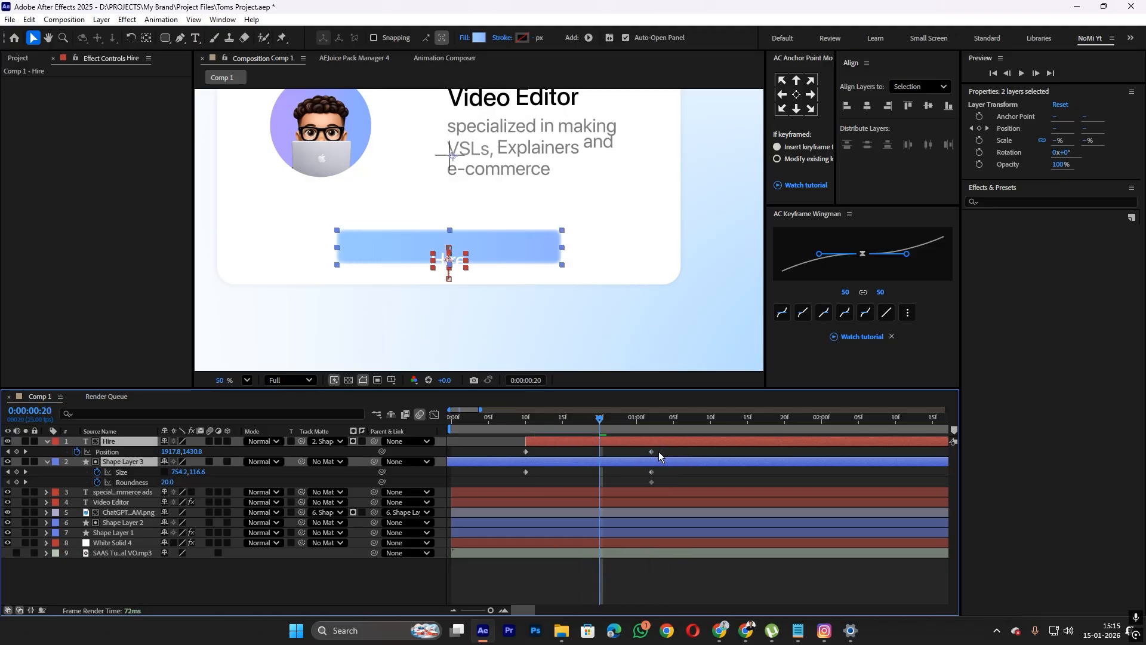
drag(655, 451, 629, 456)
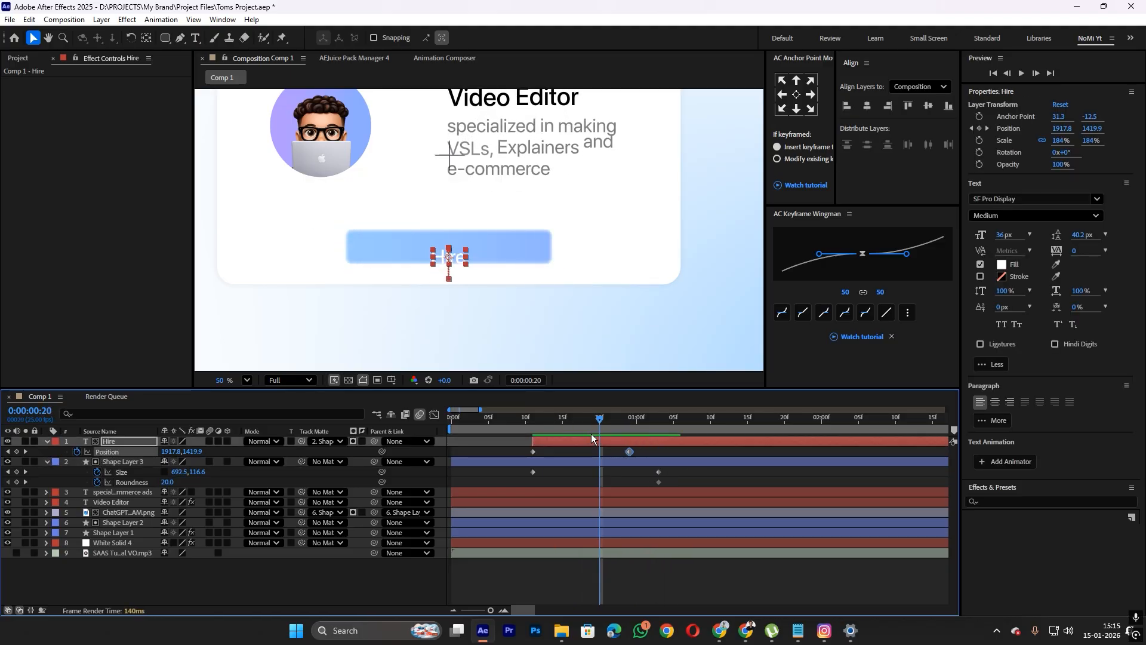
Turn the button into a circle at 0:00:00:11 by setting its Roundness to 228 and its width to 116
click(539, 425)
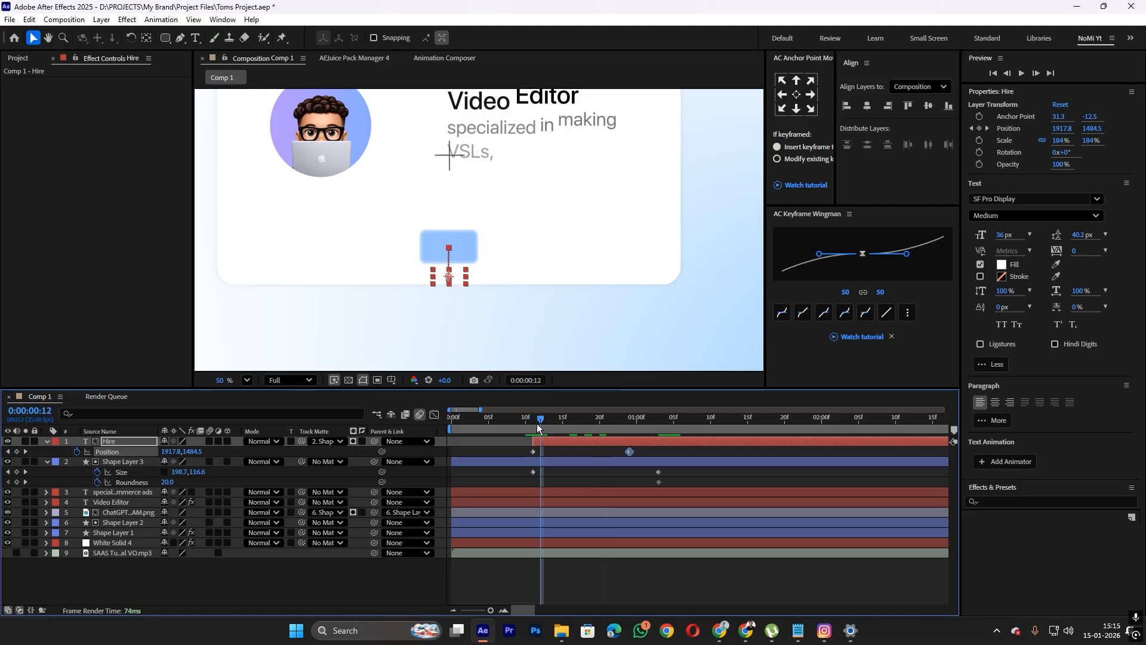
click(537, 424)
click(637, 485)
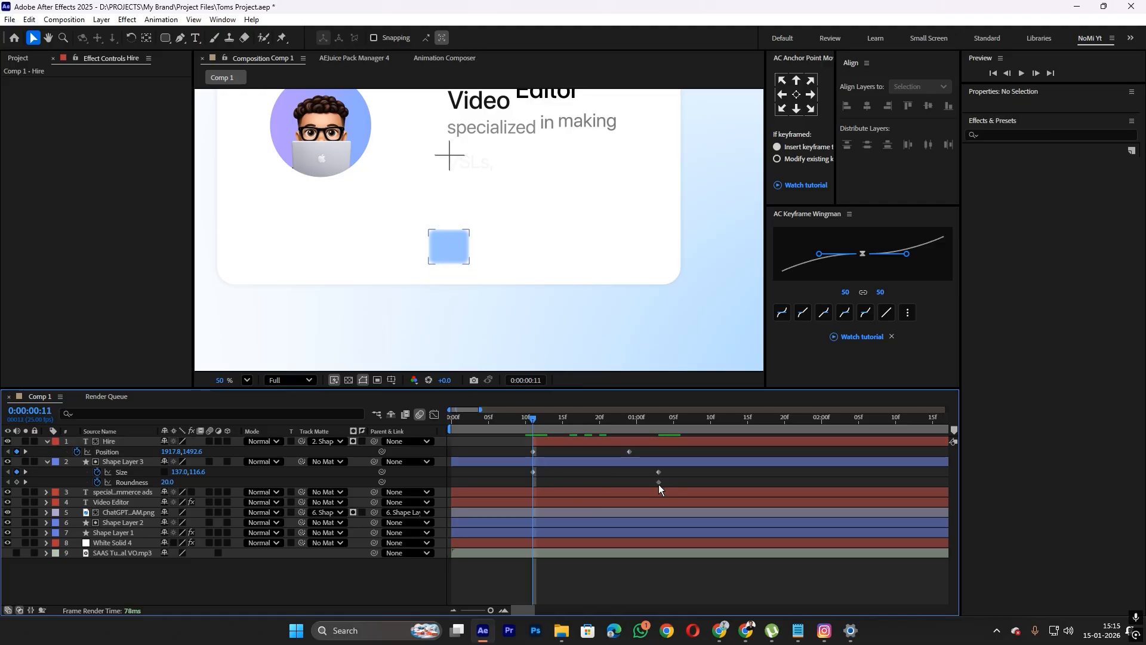
drag(169, 482, 394, 485)
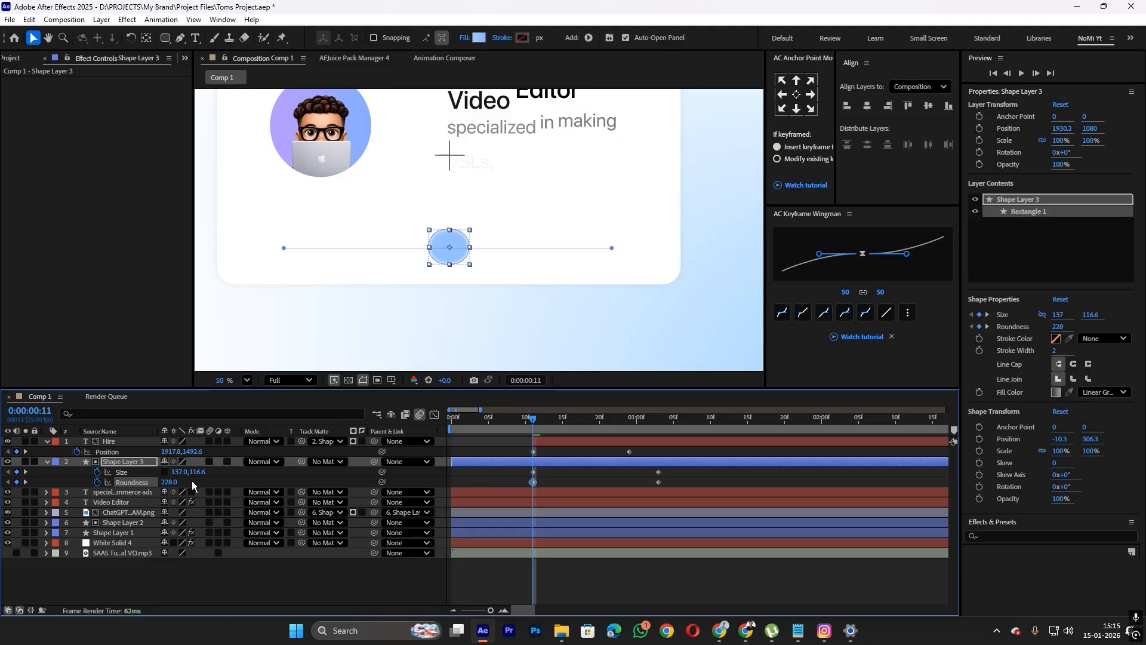
drag(182, 474, 171, 472)
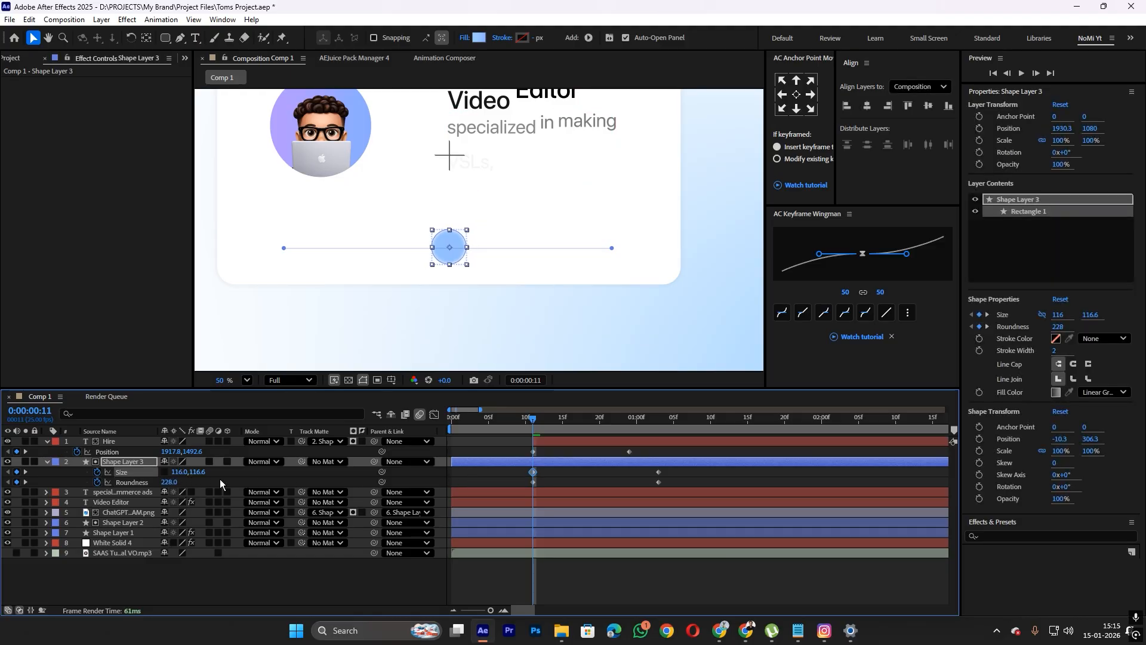
click(558, 482)
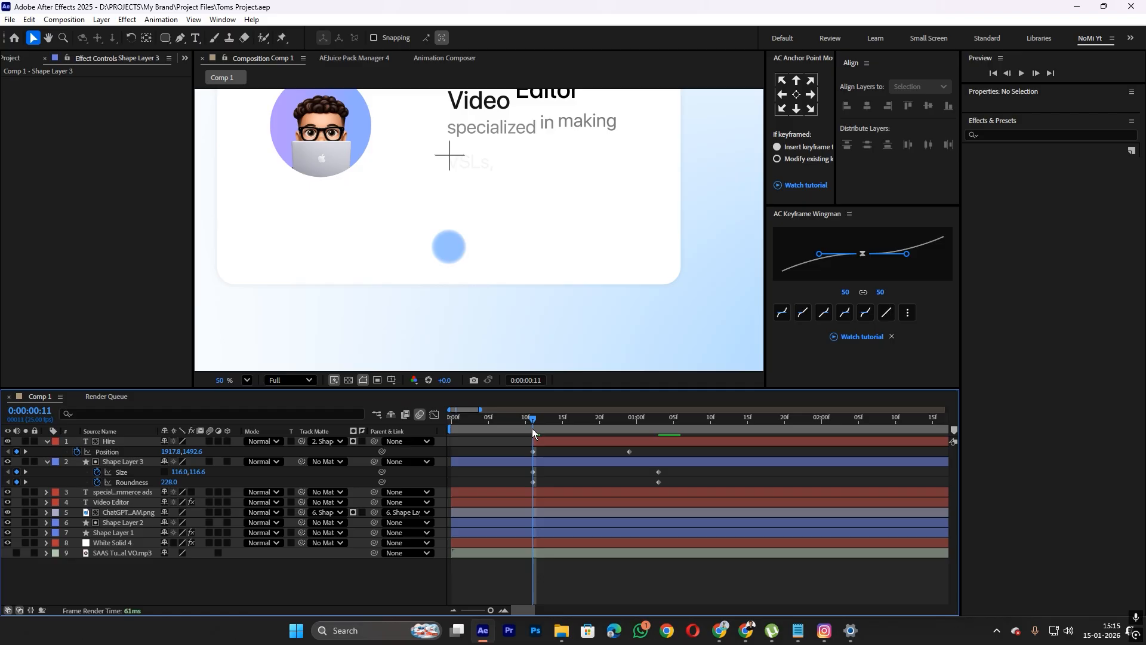
Add a Size keyframe of 0, 0 for the button rectangle at 0:00:00:07
drag(529, 424, 498, 428)
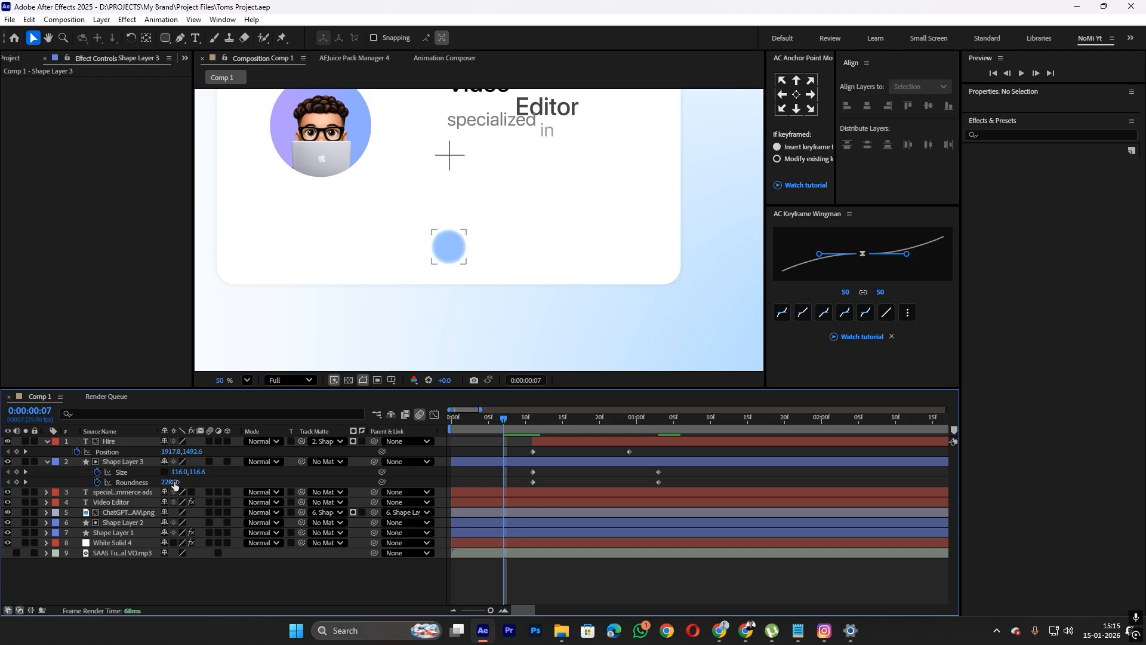
drag(179, 472, 166, 472)
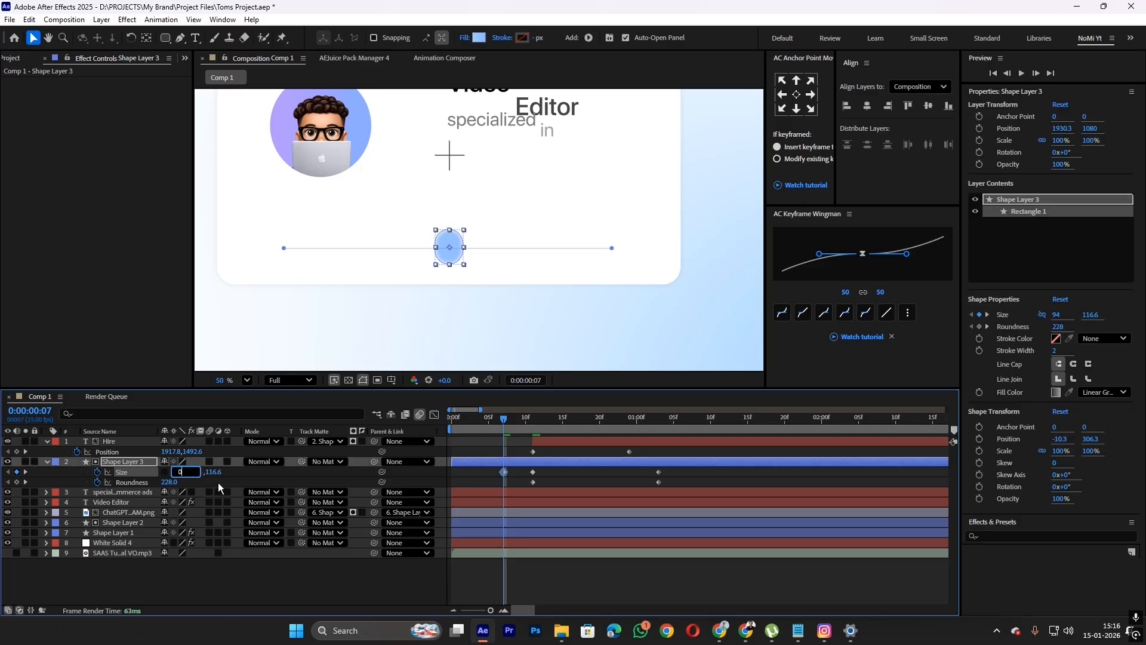
text(0)
key(Return)
click(213, 472)
text(0)
key(Return)
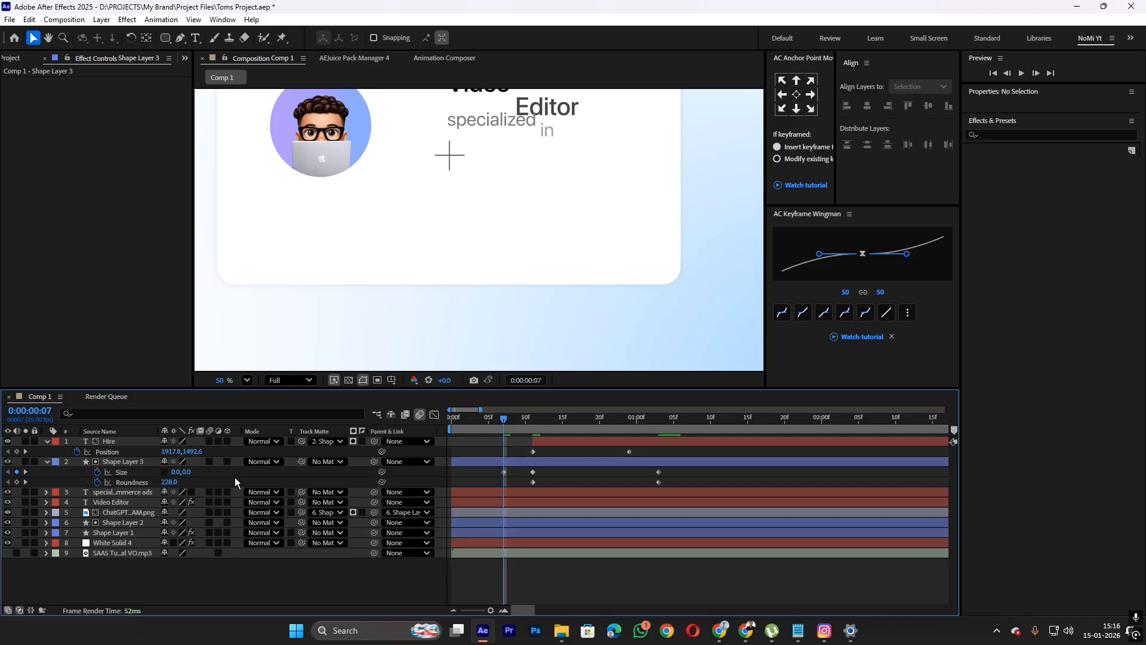
Apply Easy Ease to all of the button rectangle's Size and Roundness keyframes
drag(507, 418, 507, 485)
key(F9)
click(583, 482)
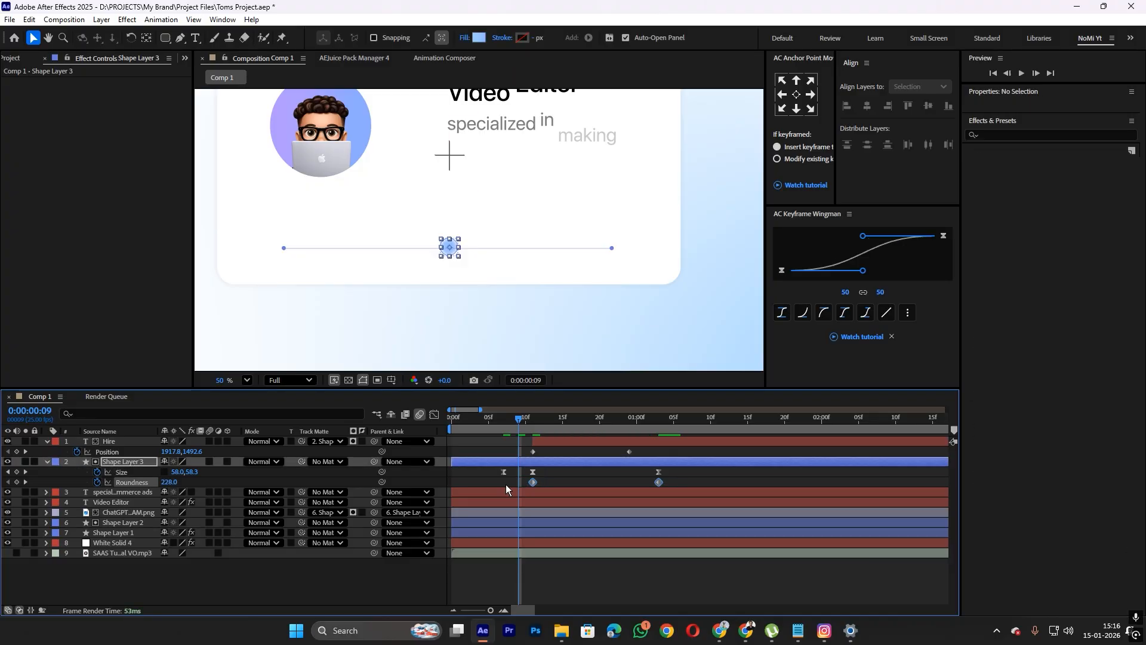
key(F9)
click(578, 475)
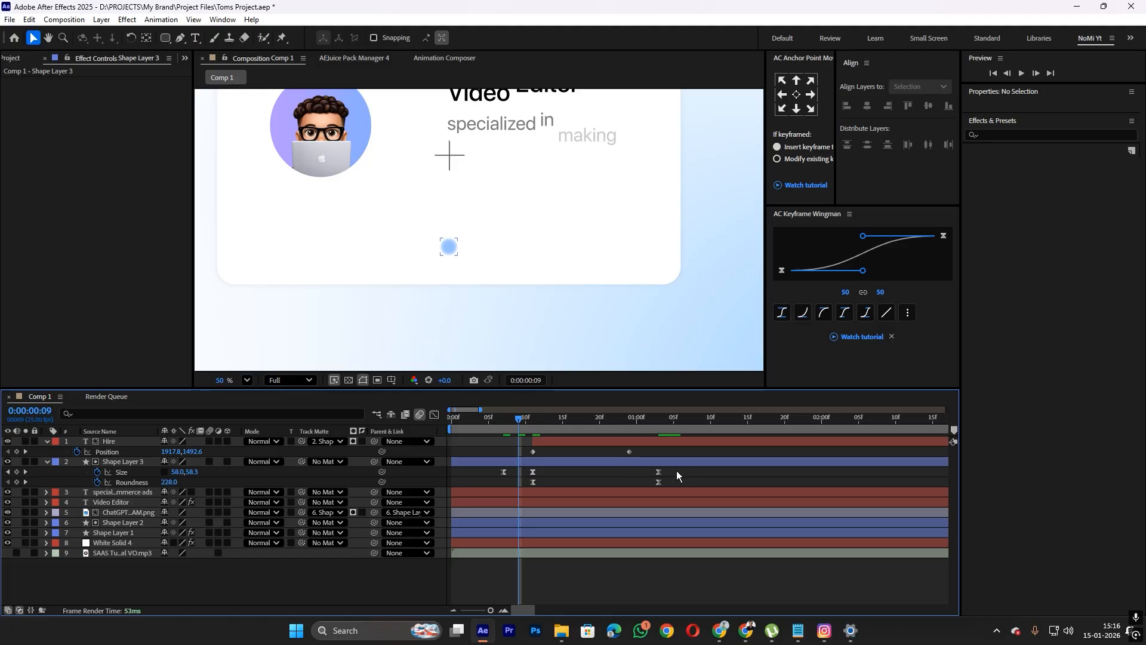
Reshape the speed graph of the button's first Size segment into a sharp early peak that slows toward 0:00:00:11
drag(479, 472, 674, 469)
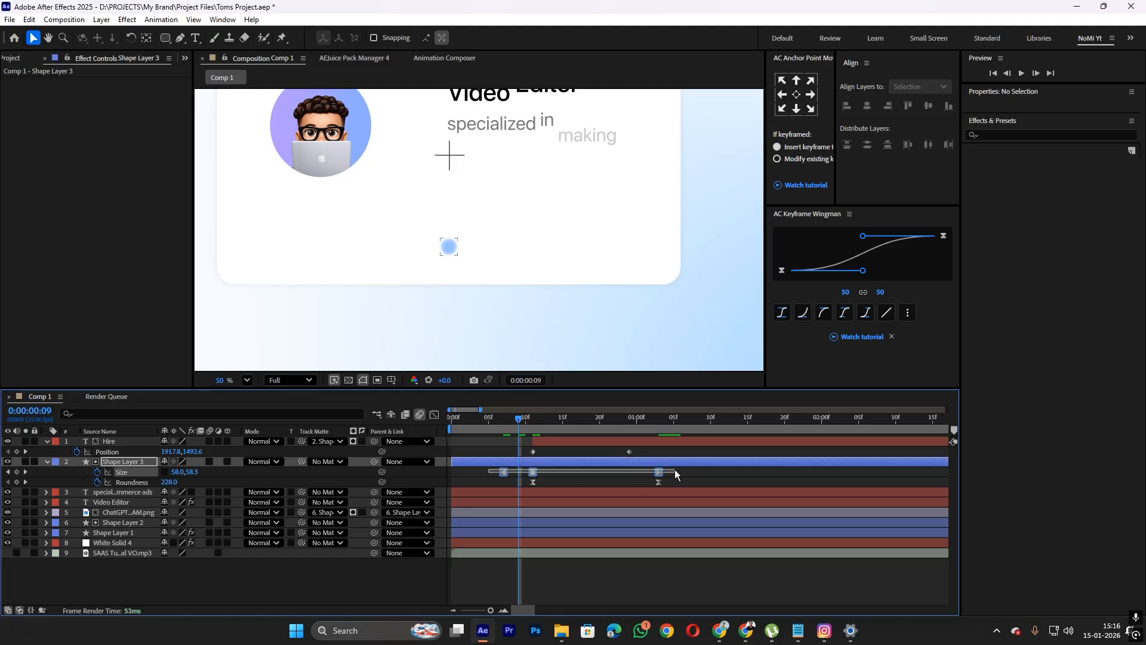
click(435, 415)
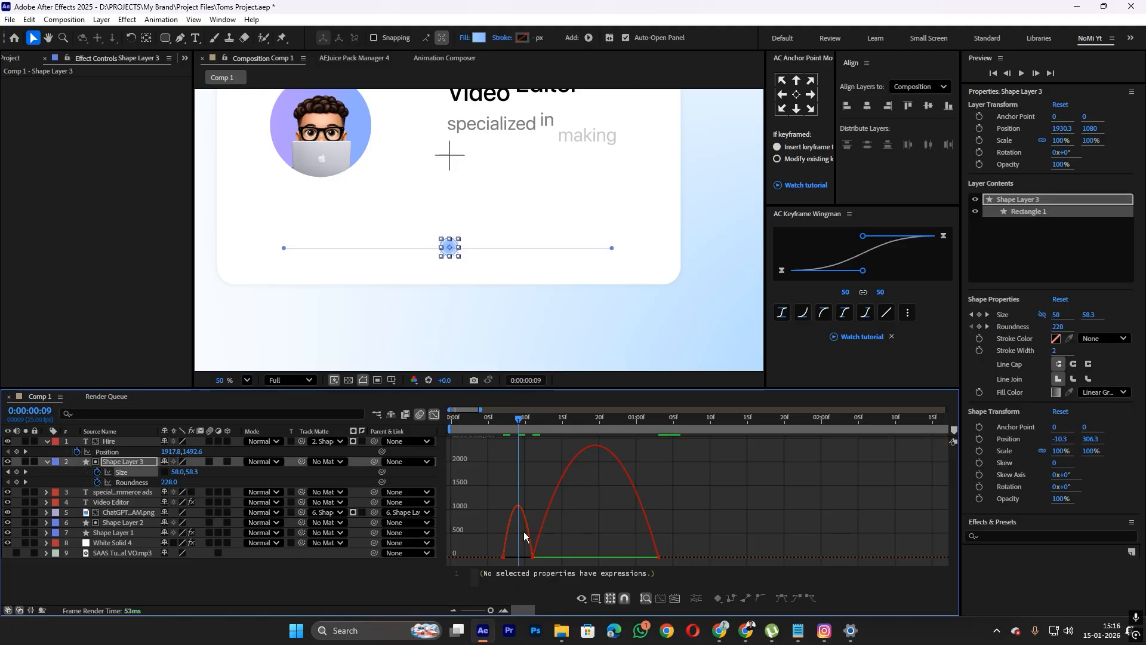
scroll(536, 528, up, 6)
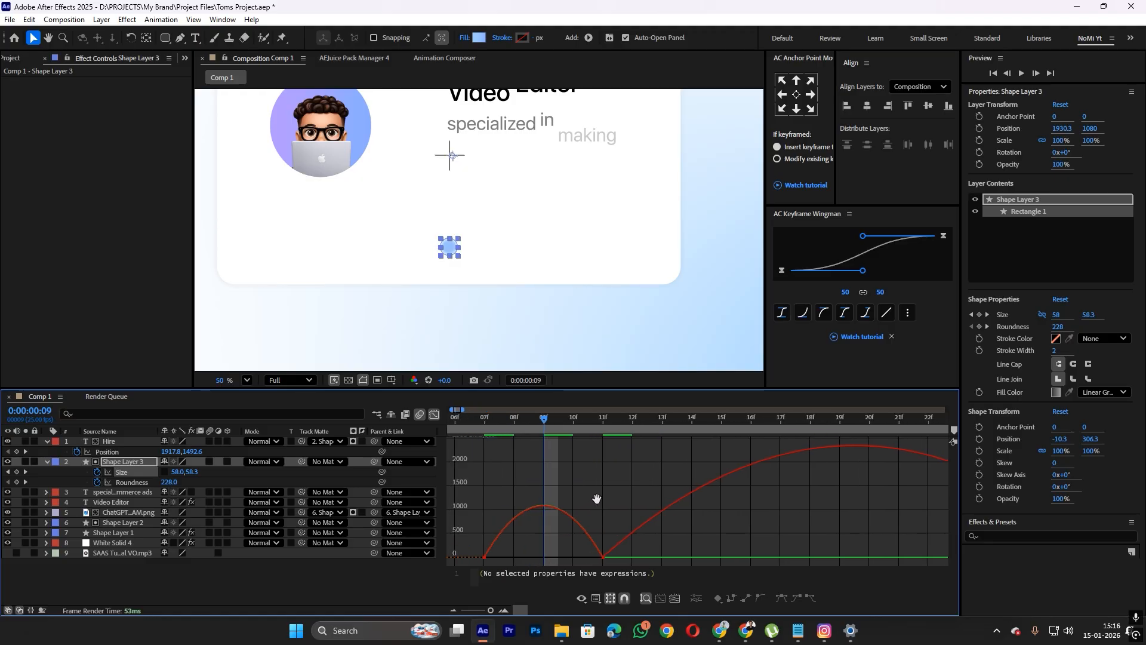
drag(618, 506, 548, 559)
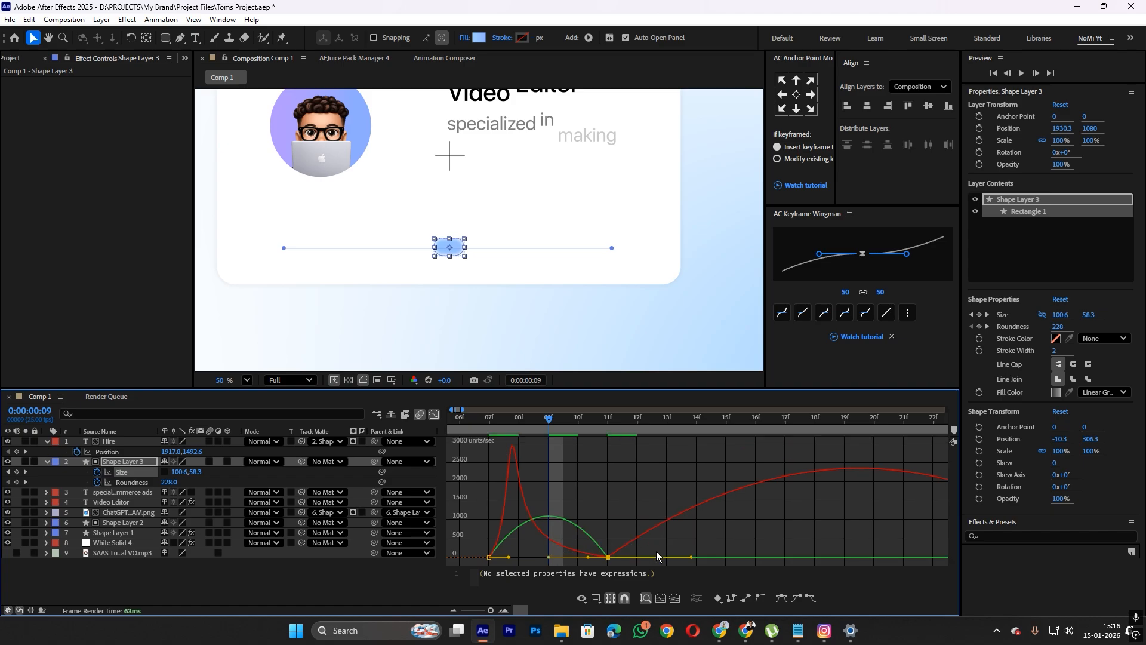
Reshape the speed graph of the button's second Size segment into a steep central peak with long easing, and preview the animation
drag(699, 558, 789, 562)
key(minus)
key(minus)
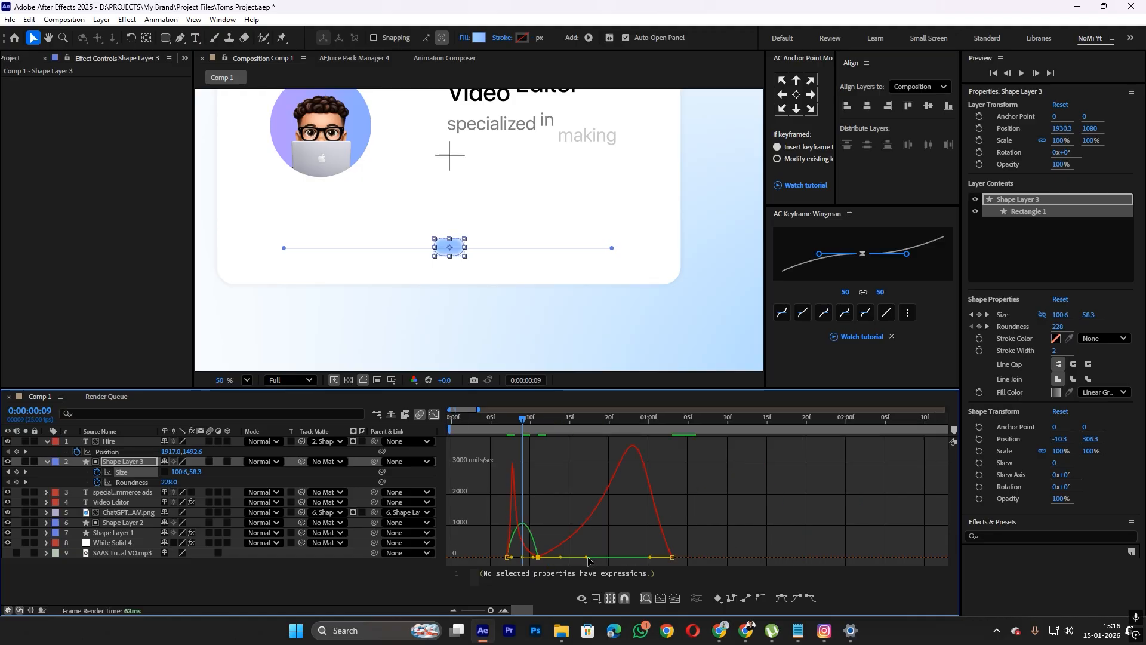
drag(589, 560, 591, 560)
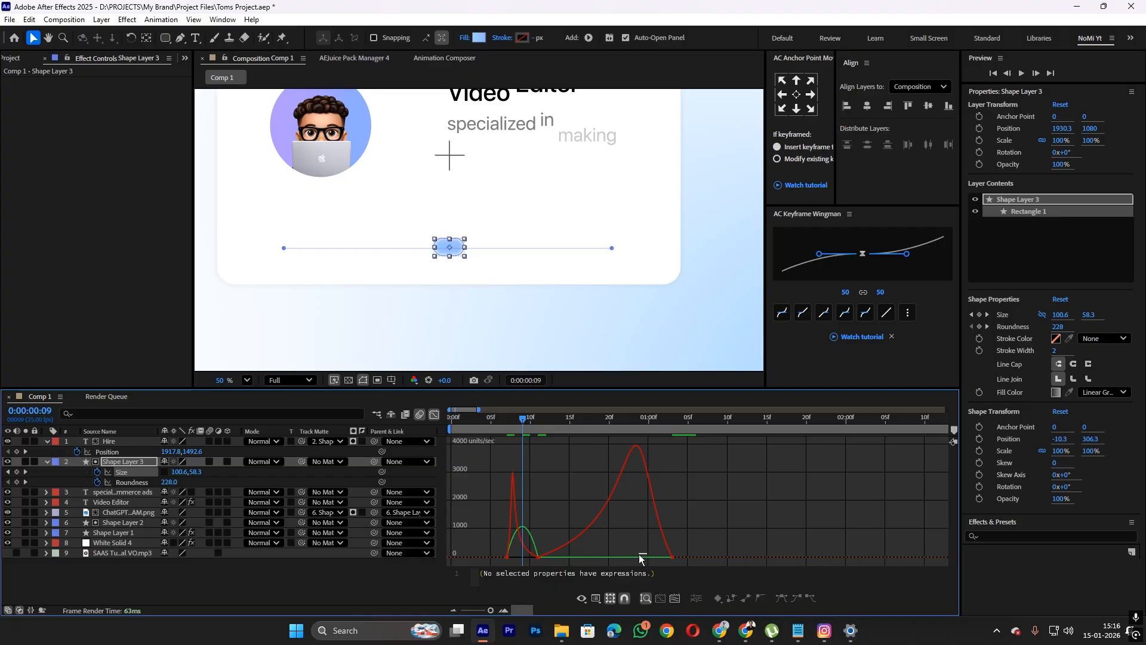
click(672, 557)
drag(651, 559, 621, 553)
key(space)
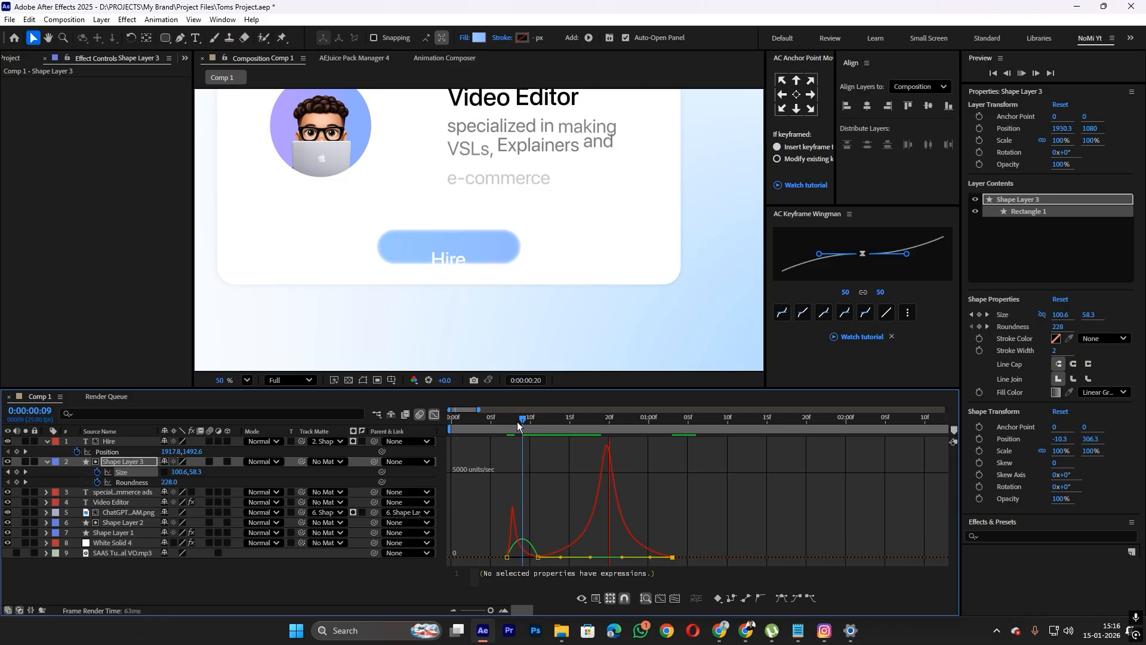
click(507, 421)
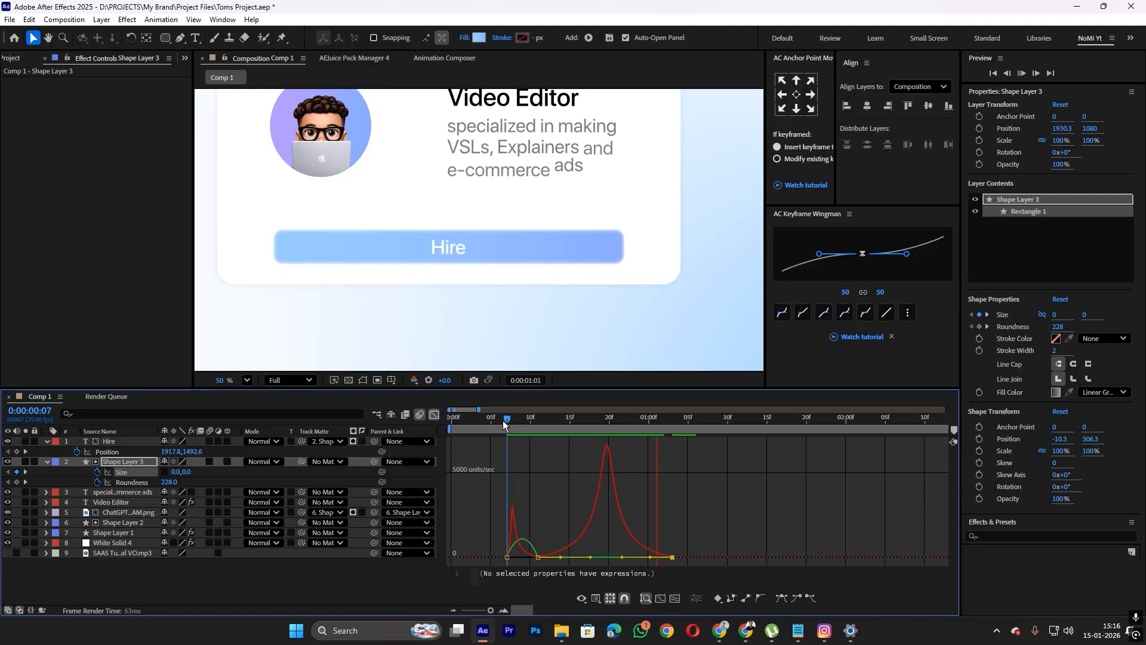
Move the button's middle Size and Roundness keyframes to 0:00:00:14 and the last ones to 0:00:01:06, and preview the slower timing
key(space)
click(435, 415)
drag(529, 471, 693, 482)
click(663, 476)
key(space)
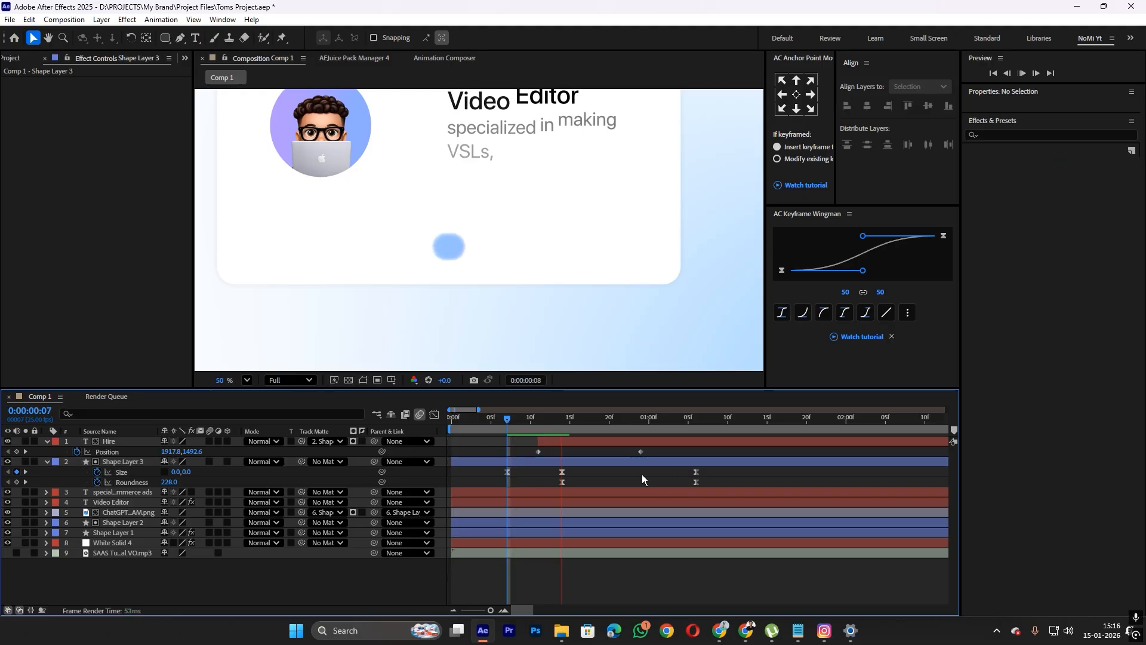
key(space)
click(500, 421)
key(space)
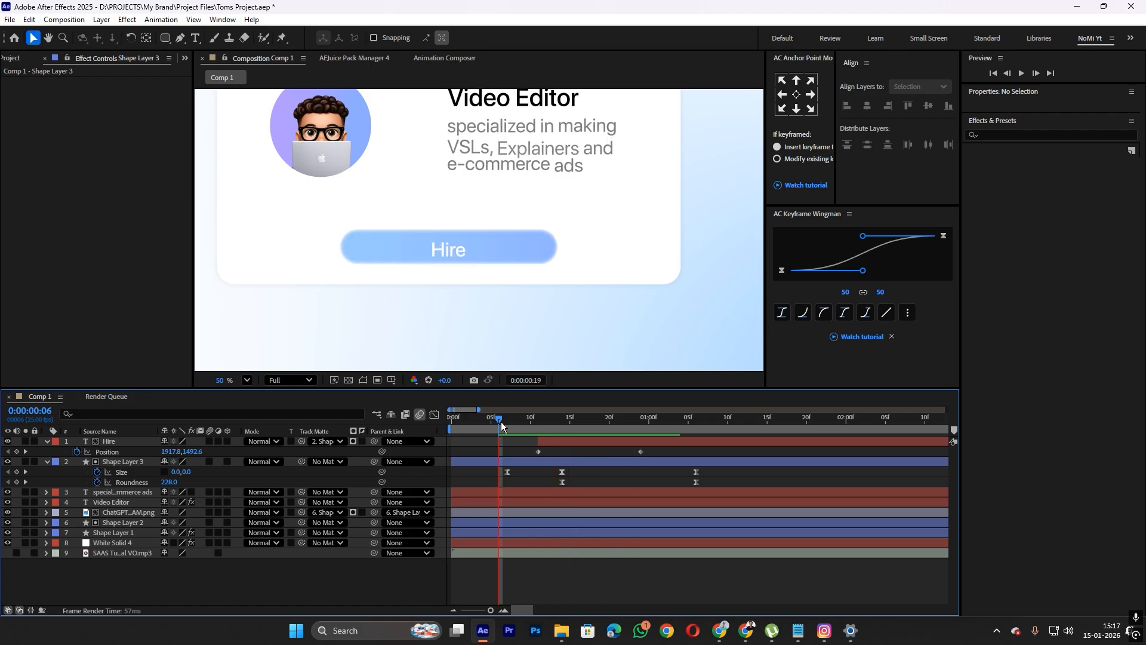
drag(500, 422, 539, 429)
key(space)
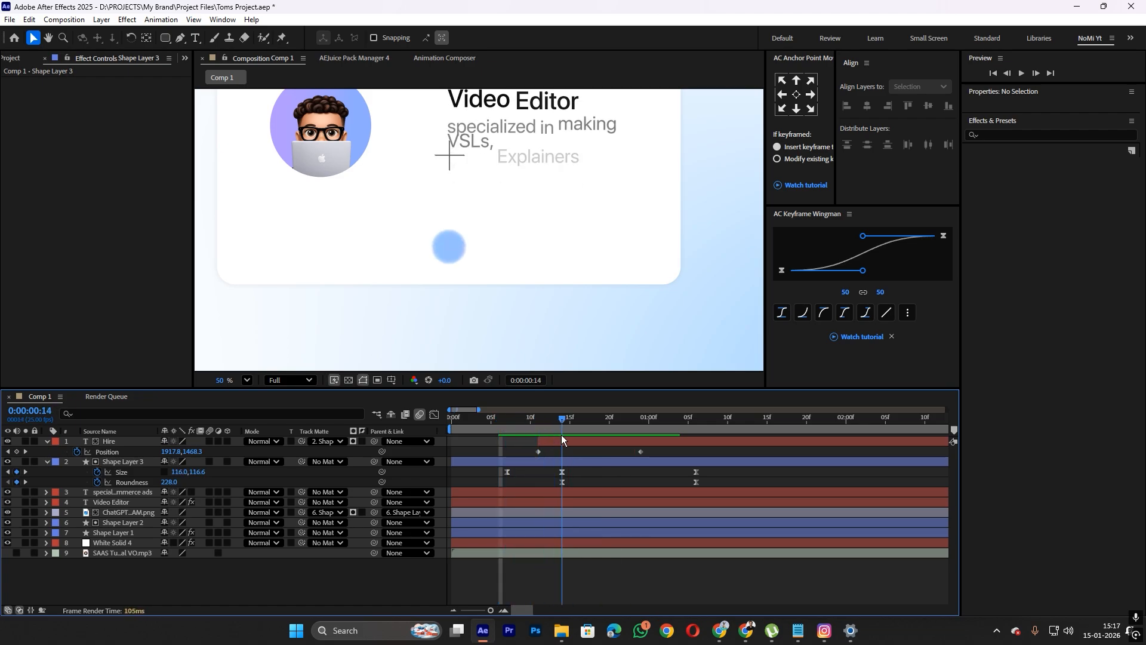
key(space)
key(j)
Reshape the button's rounded Size speed curve before 0:00:00:14 into an early peak with a long slow tail, and adjust the easing out
click(507, 472)
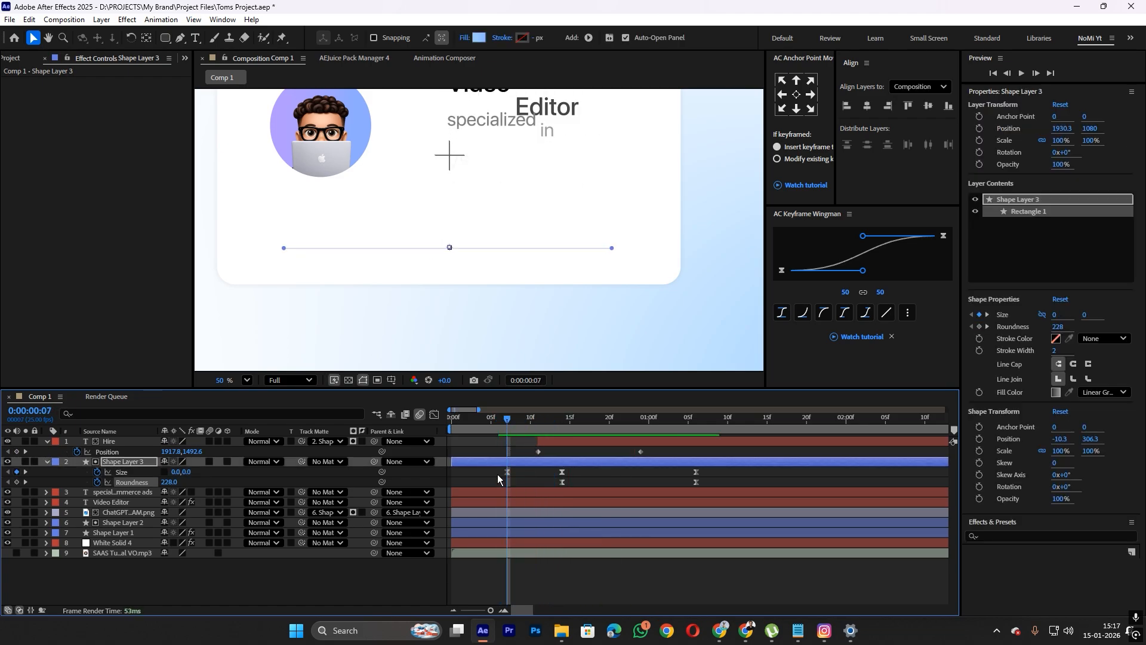
drag(496, 474, 560, 474)
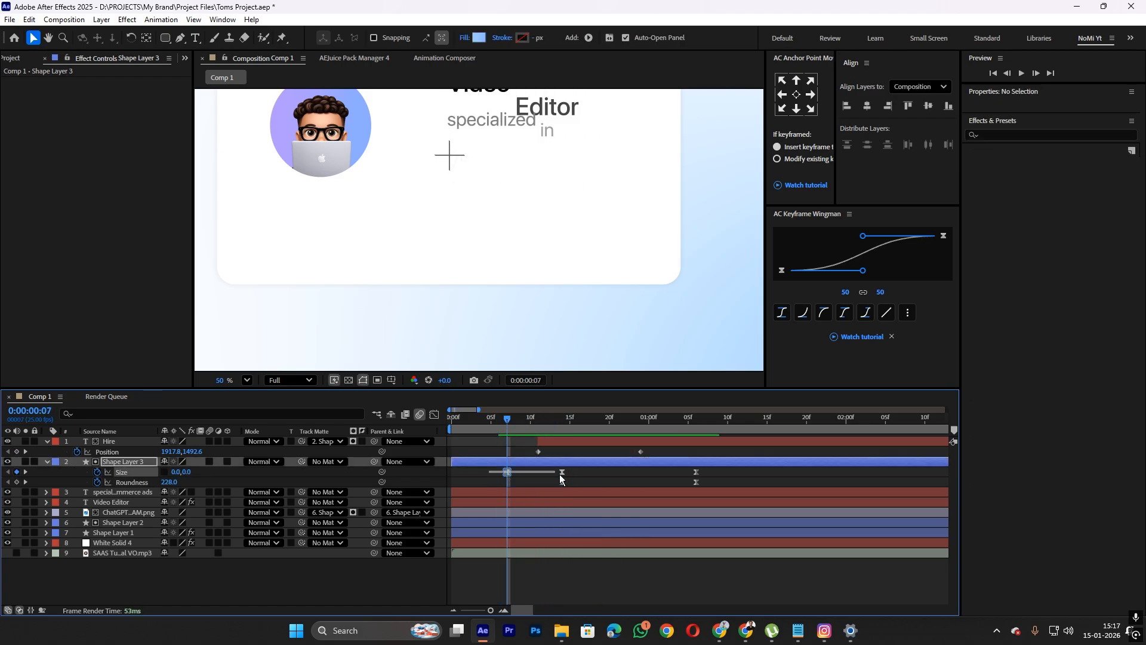
click(435, 414)
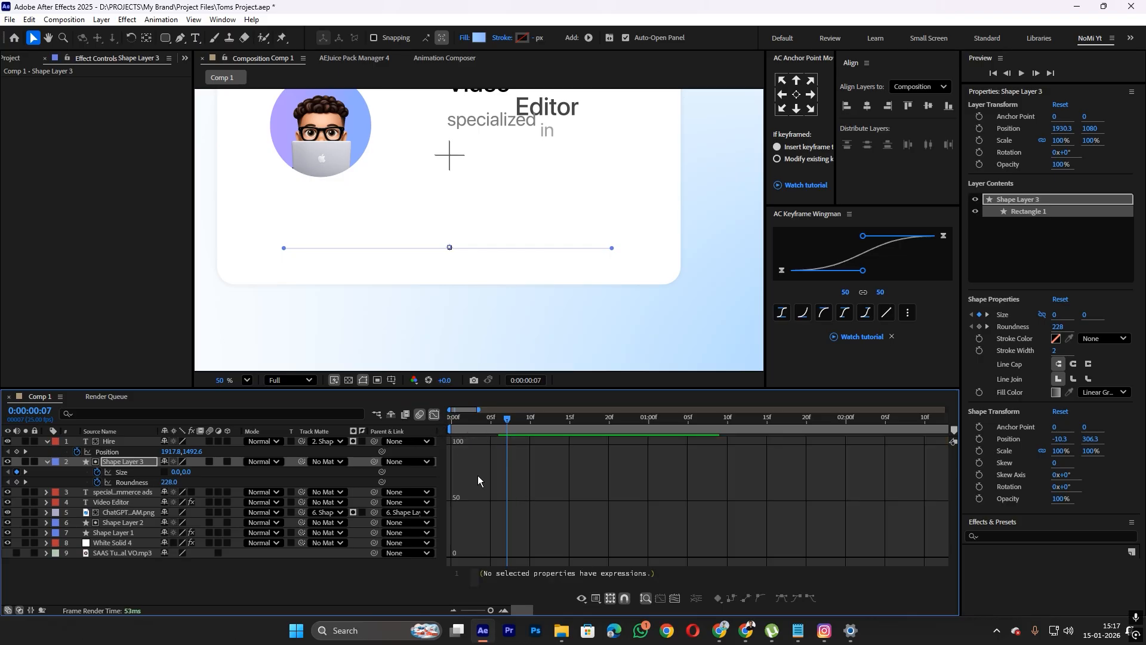
click(439, 416)
drag(494, 473, 738, 476)
click(435, 415)
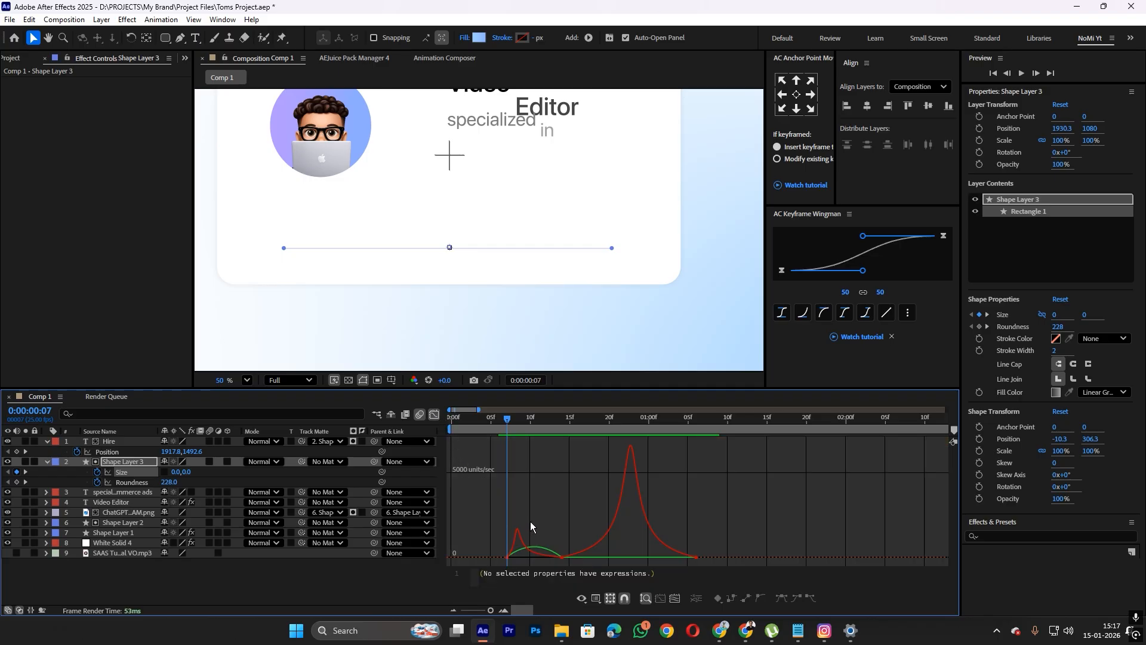
double_click(561, 553)
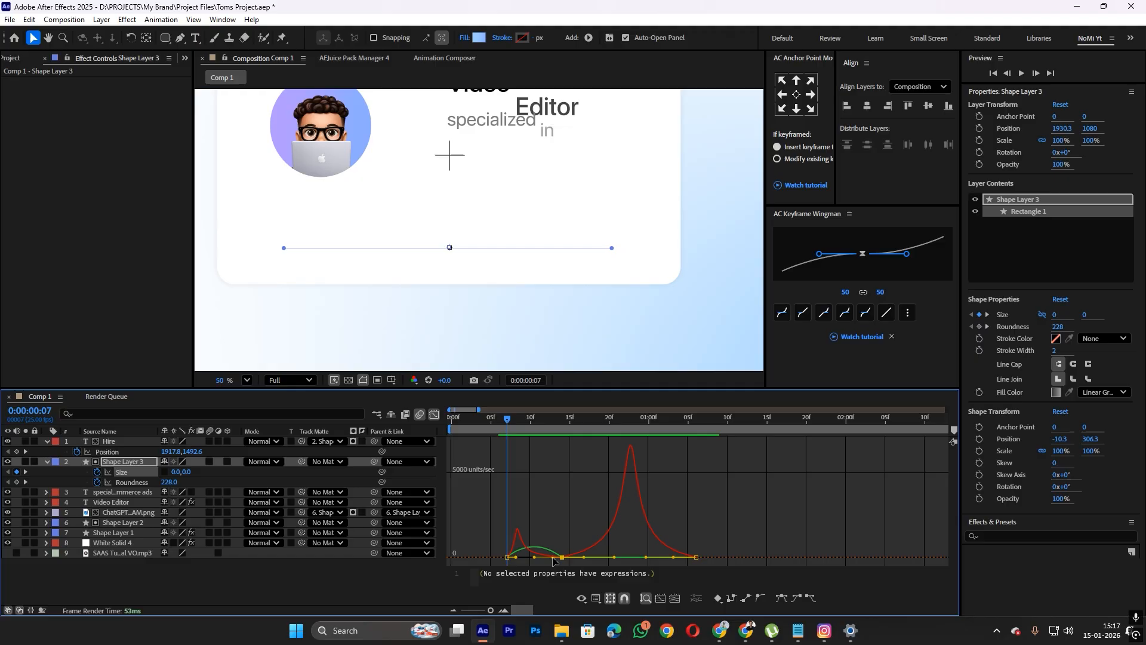
drag(552, 558, 535, 562)
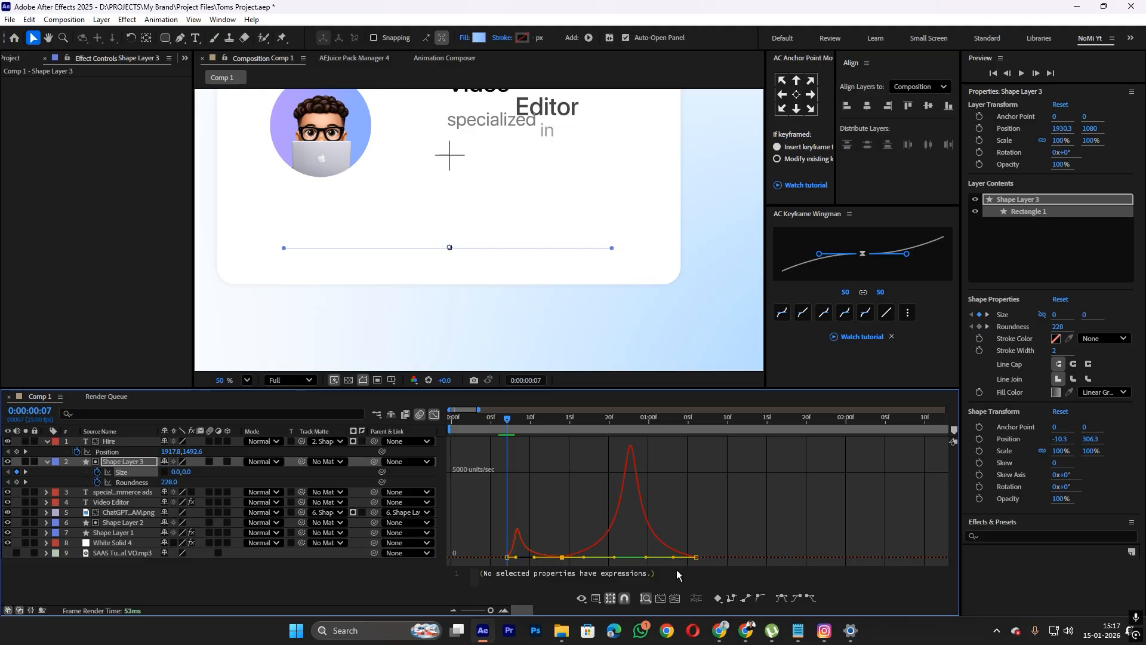
click(621, 544)
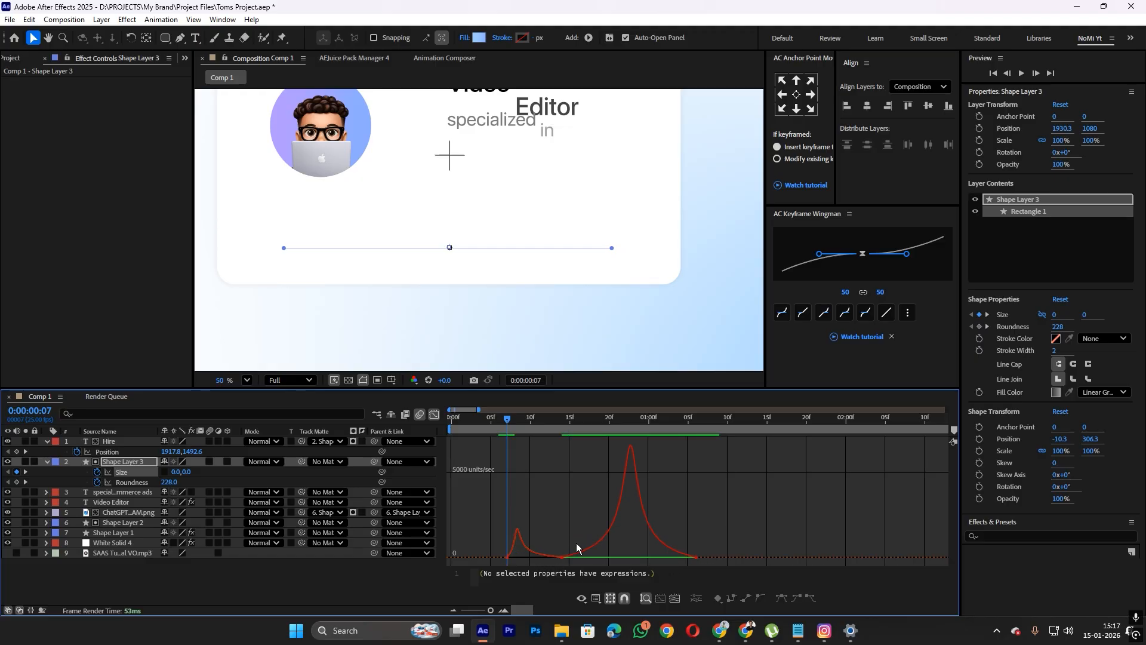
drag(584, 551, 622, 559)
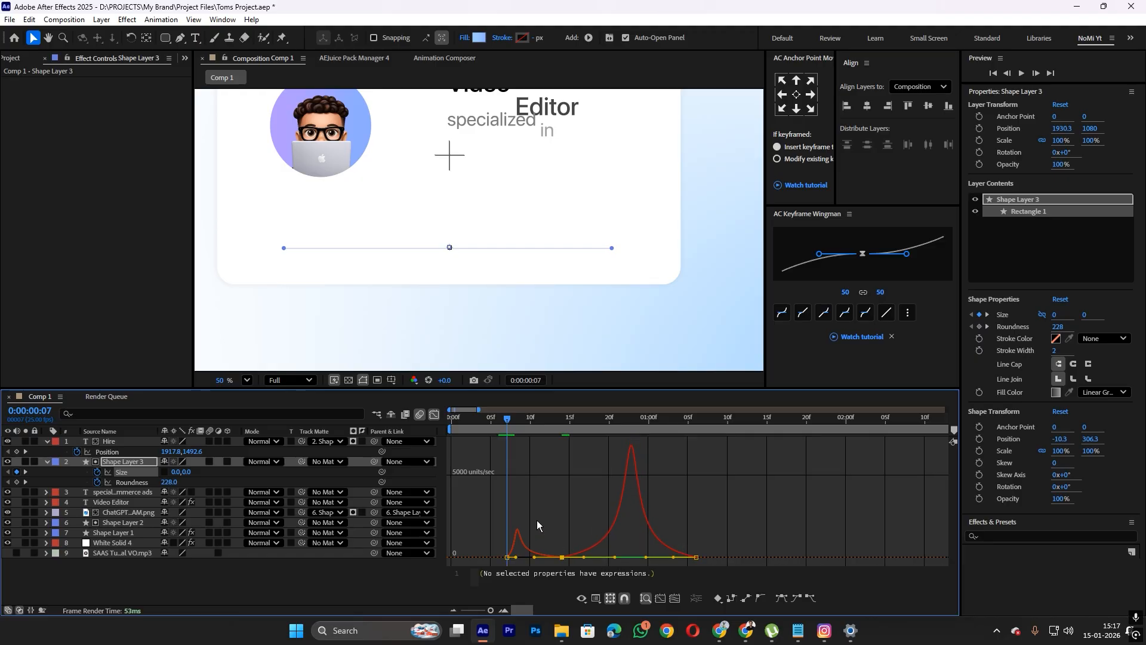
Return to the keyframe view and preview the button's growth animation from 0:00:00:07 and 0:00:00:14
click(434, 415)
mouse_move(507, 432)
mouse_down()
mouse_move(527, 426)
mouse_move(507, 431)
mouse_up()
click(513, 442)
key(space)
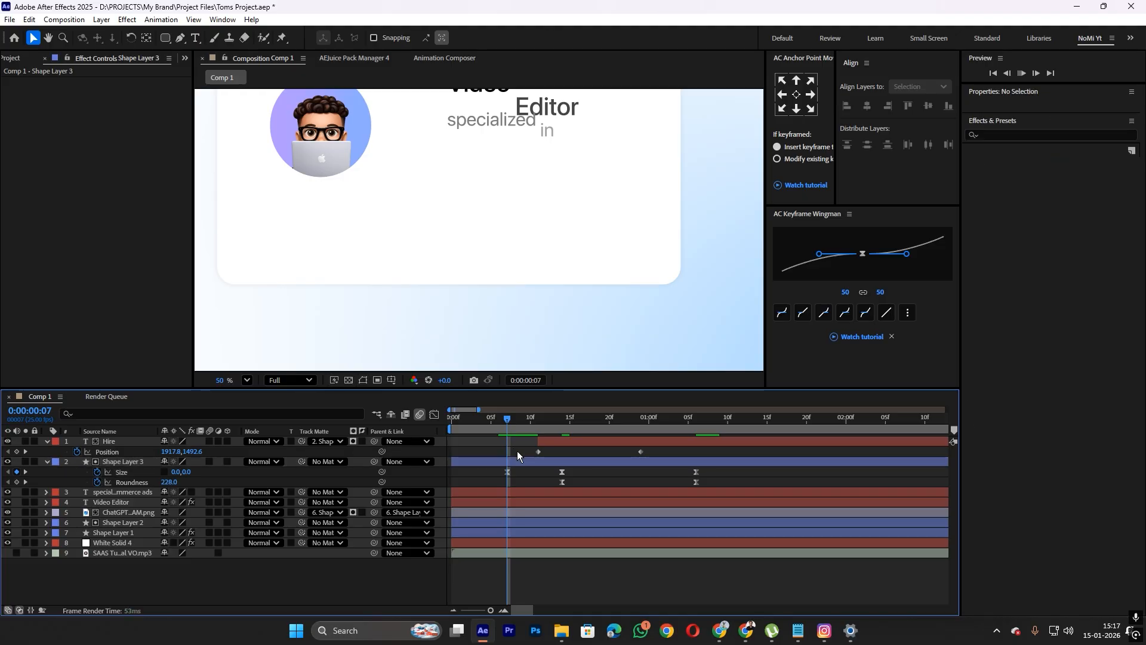
key(space)
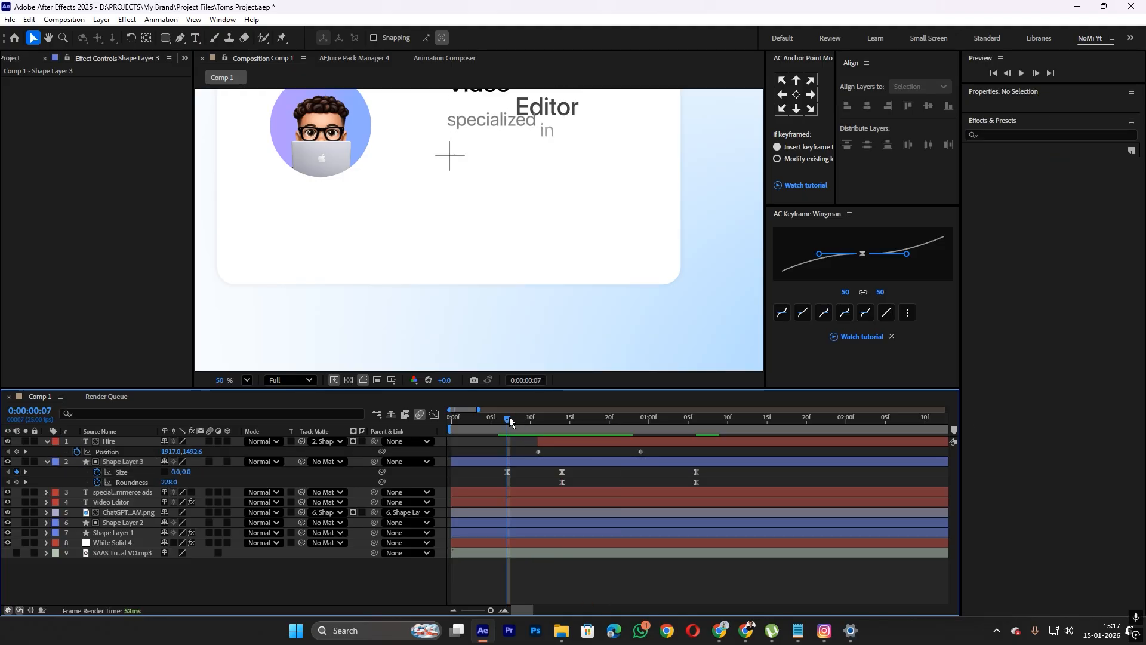
key(space)
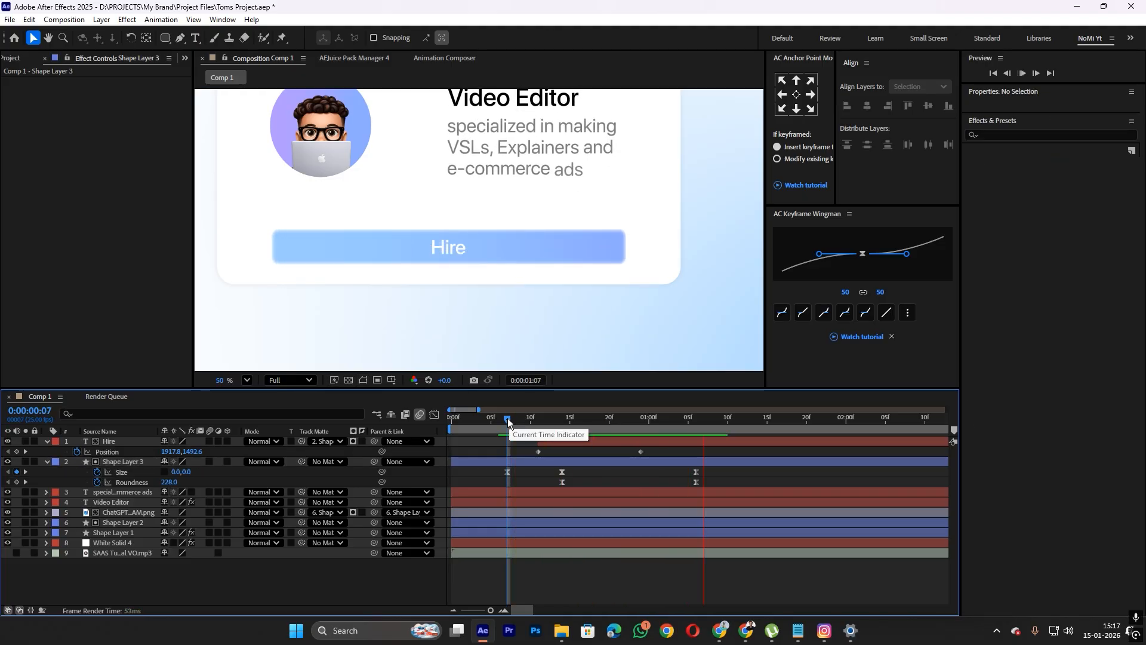
click(563, 421)
key(space)
key(space)
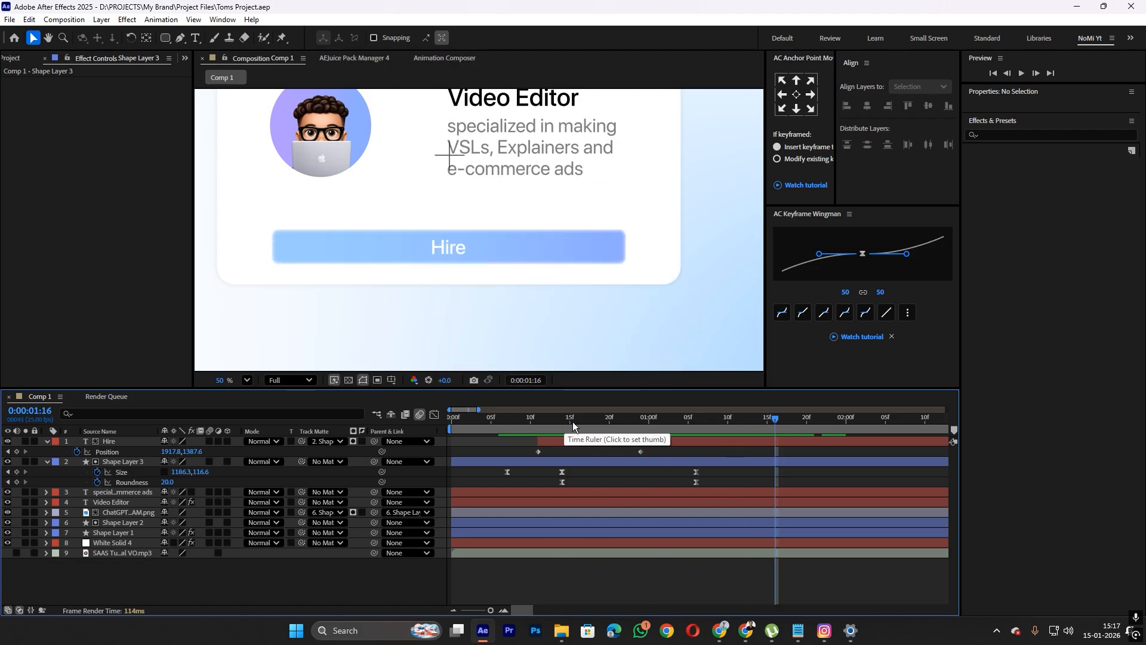
Replay the animation with the whole card in view, from the button's circle stage and from the start of the composition
scroll(494, 240, down, 3)
click(565, 432)
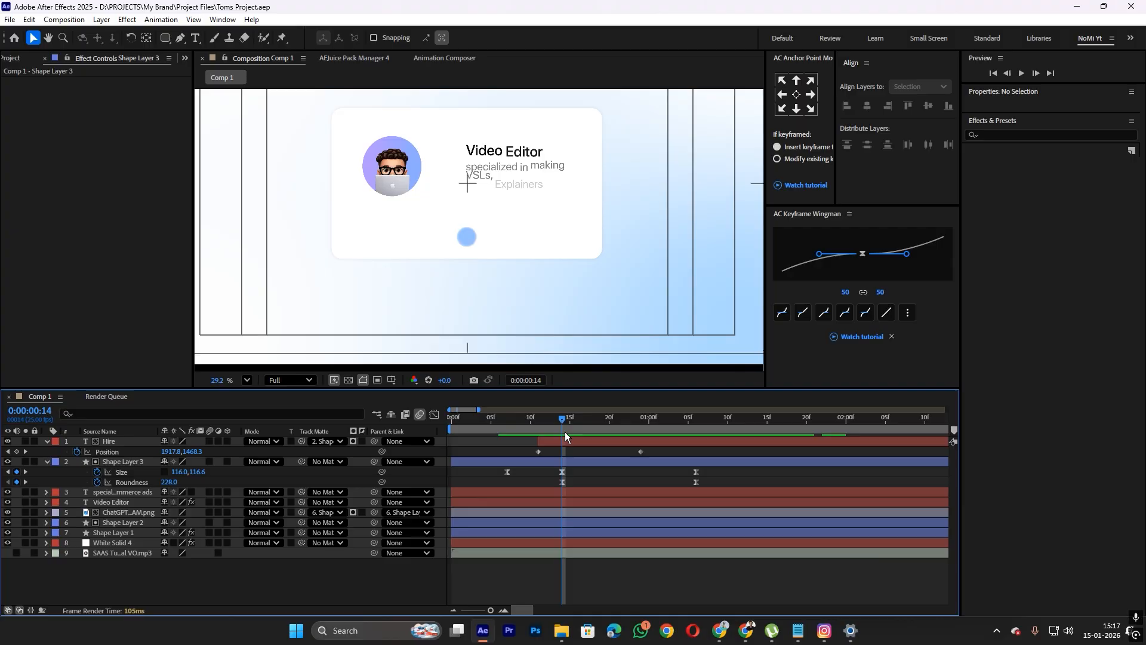
key(space)
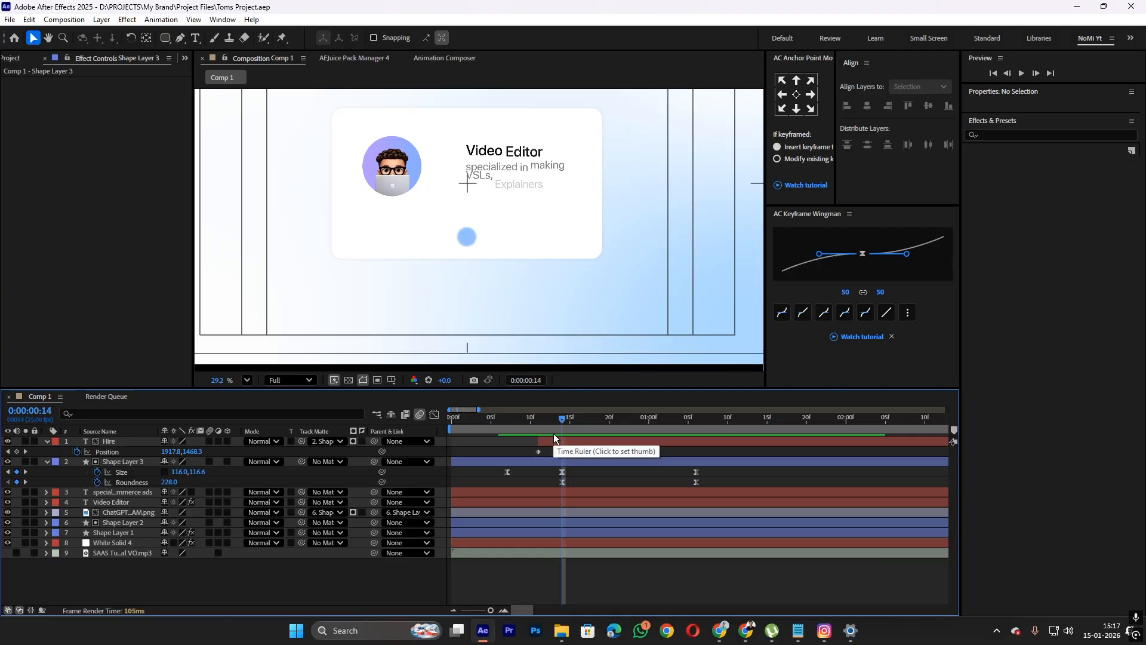
key(space)
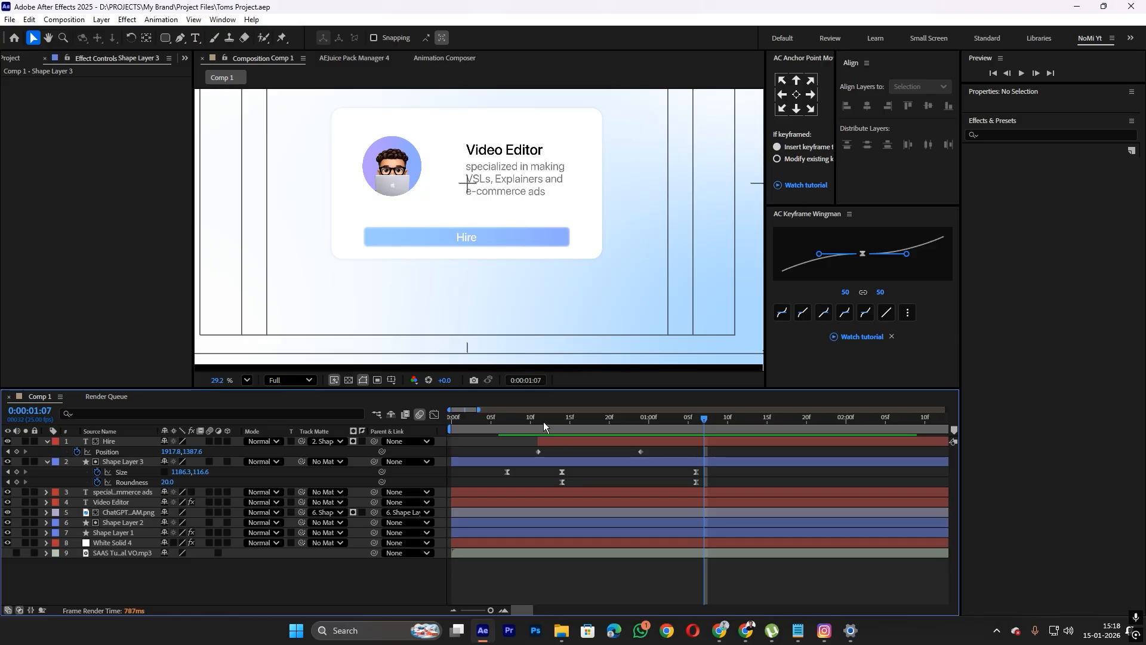
click(546, 420)
key(space)
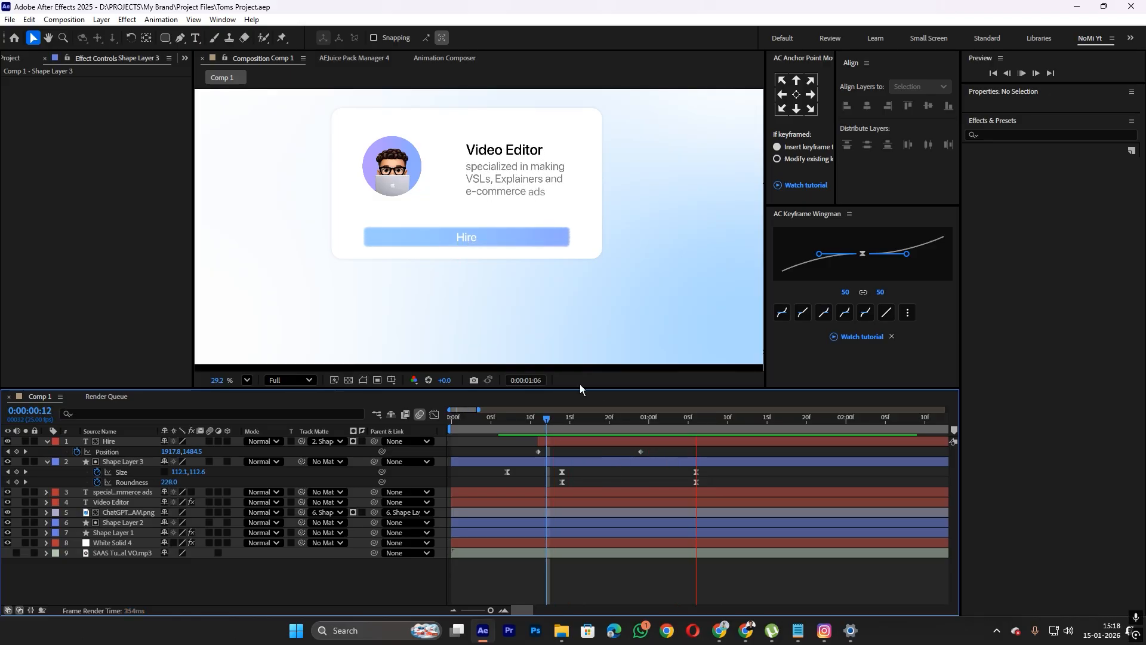
key(space)
key(Home)
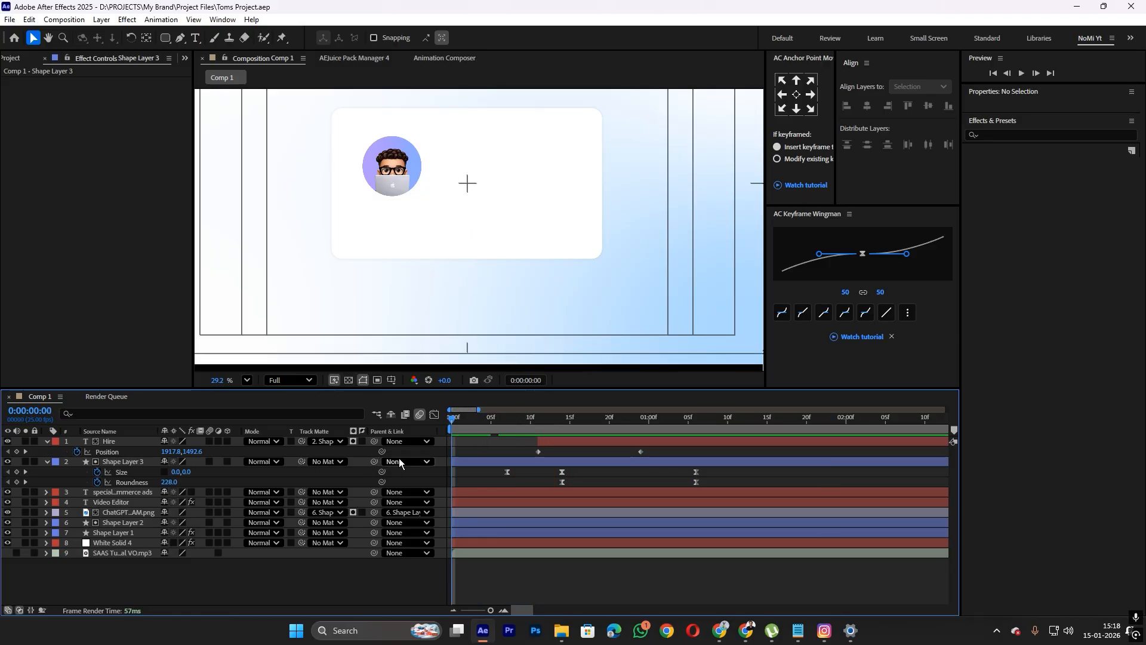
key(space)
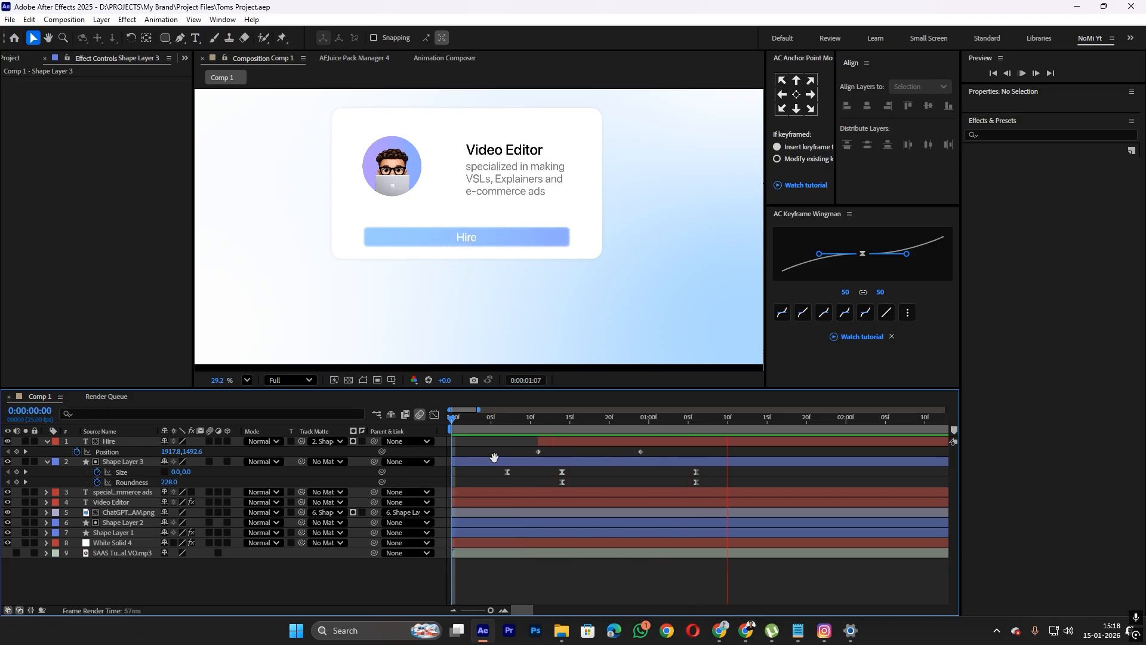
key(space)
mouse_move(562, 430)
mouse_down()
mouse_move(640, 428)
mouse_move(558, 439)
mouse_up()
key(space)
key(space)
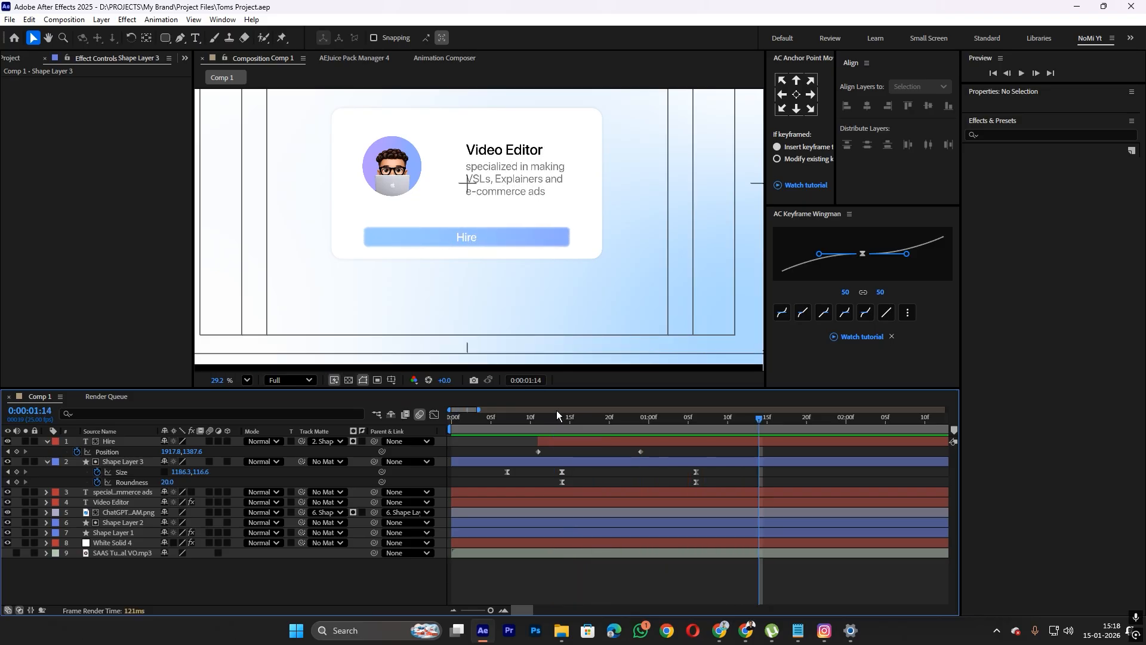
Add a Position keyframe to the avatar image layer at its current placement and move it to 0:00:00:11
scroll(419, 263, down, 3)
scroll(422, 259, up, 4)
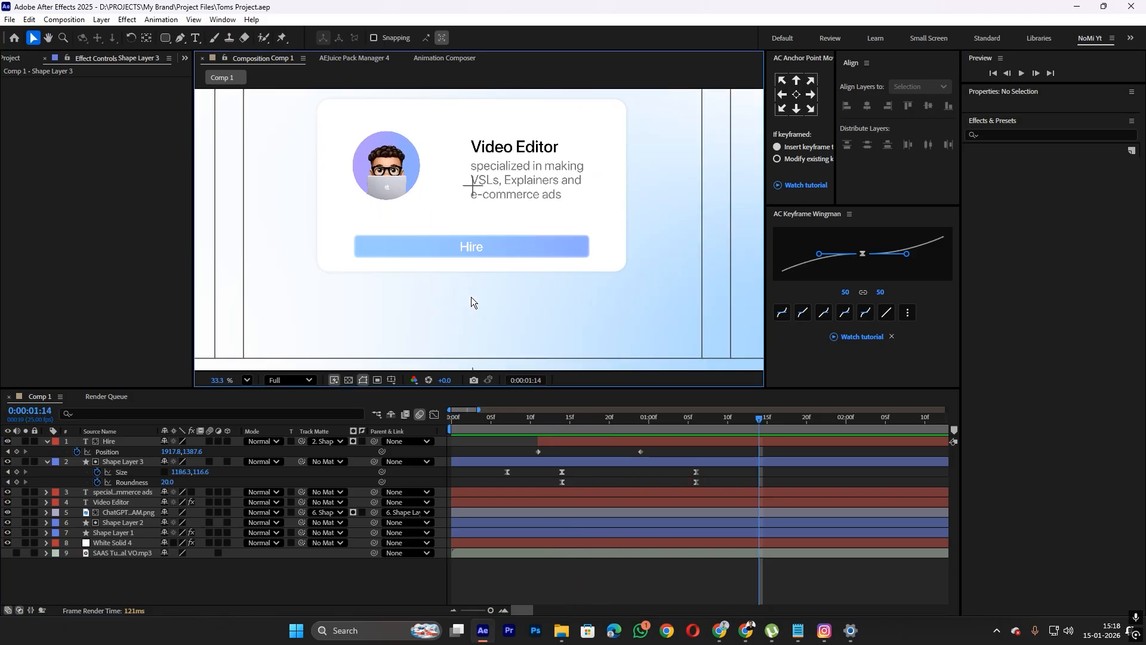
scroll(471, 297, down, 1)
click(471, 451)
key(Home)
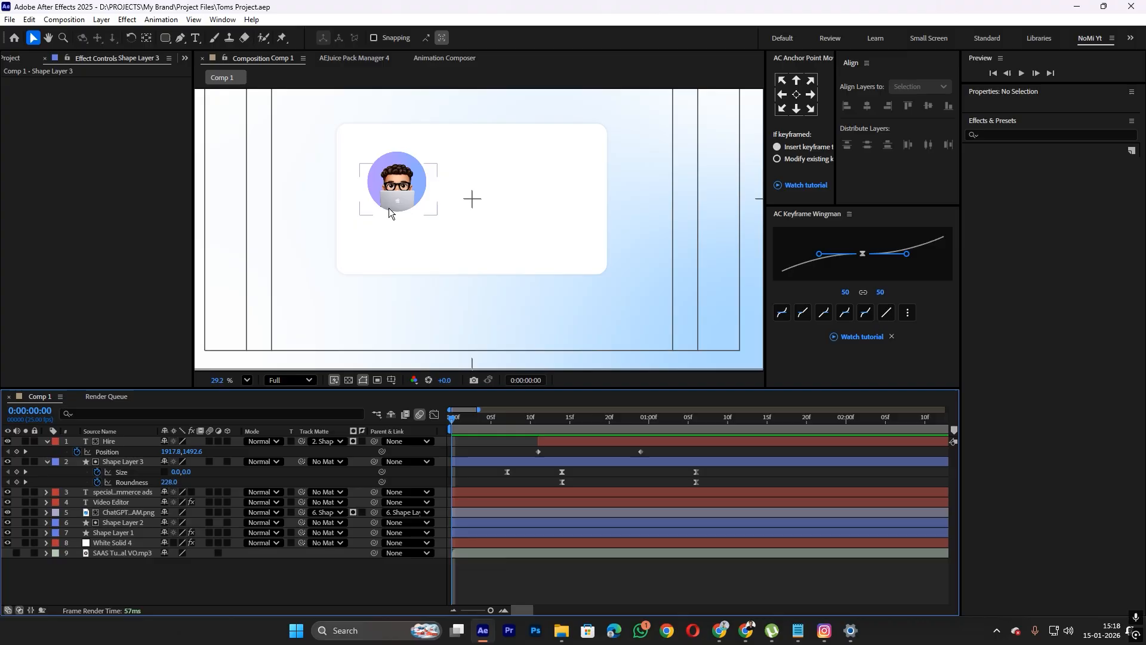
click(485, 512)
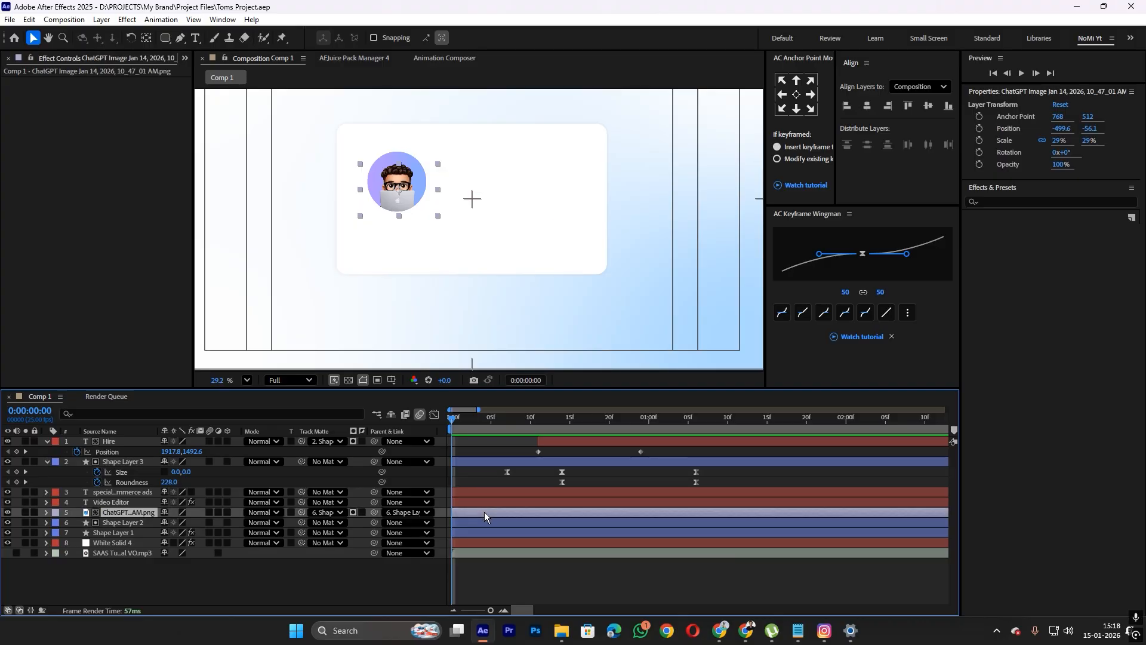
key(p)
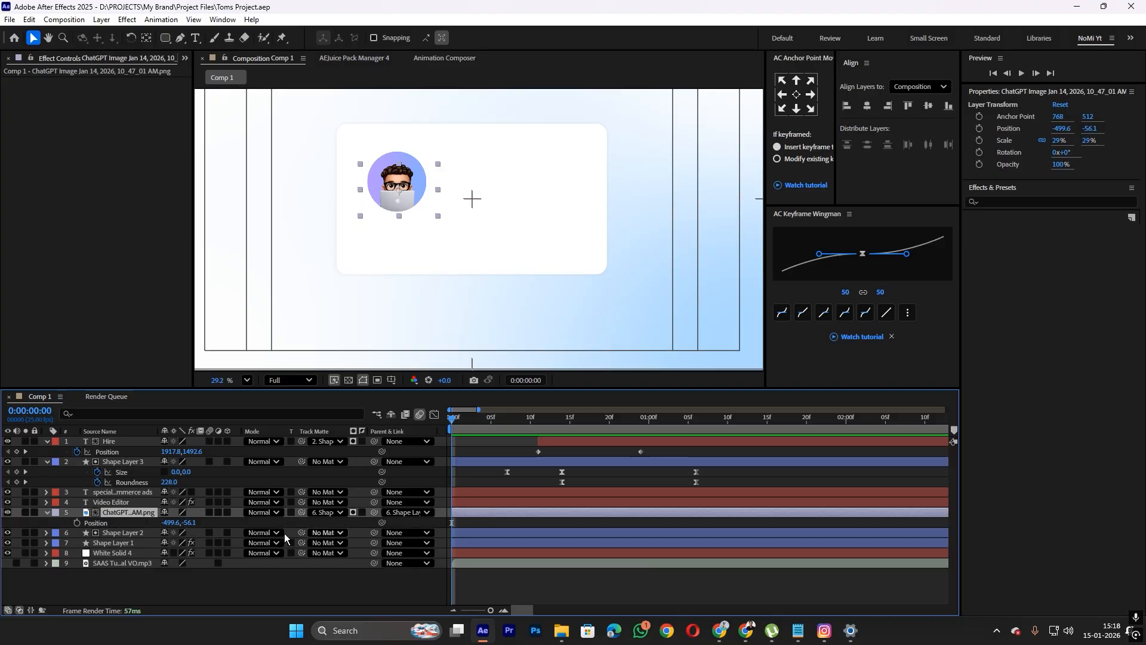
click(78, 523)
click(454, 521)
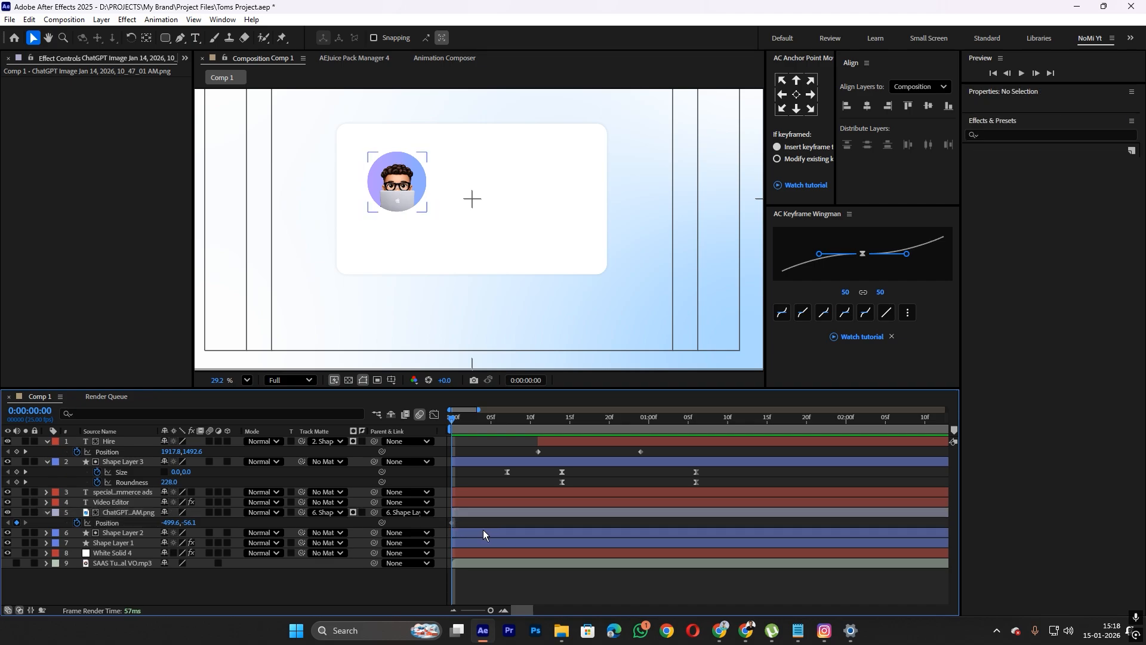
drag(452, 522, 538, 523)
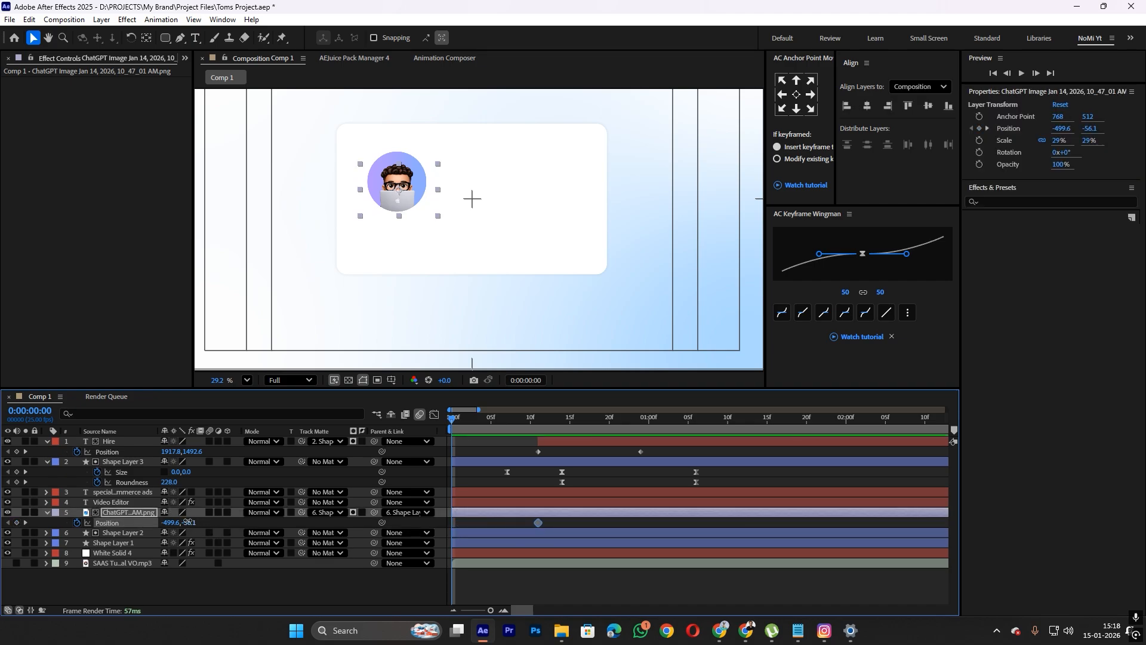
Set the avatar image's Y position to 234.9 at 0:00:00:00 so it starts below its circle, and preview the rise
drag(189, 522, 363, 518)
key(space)
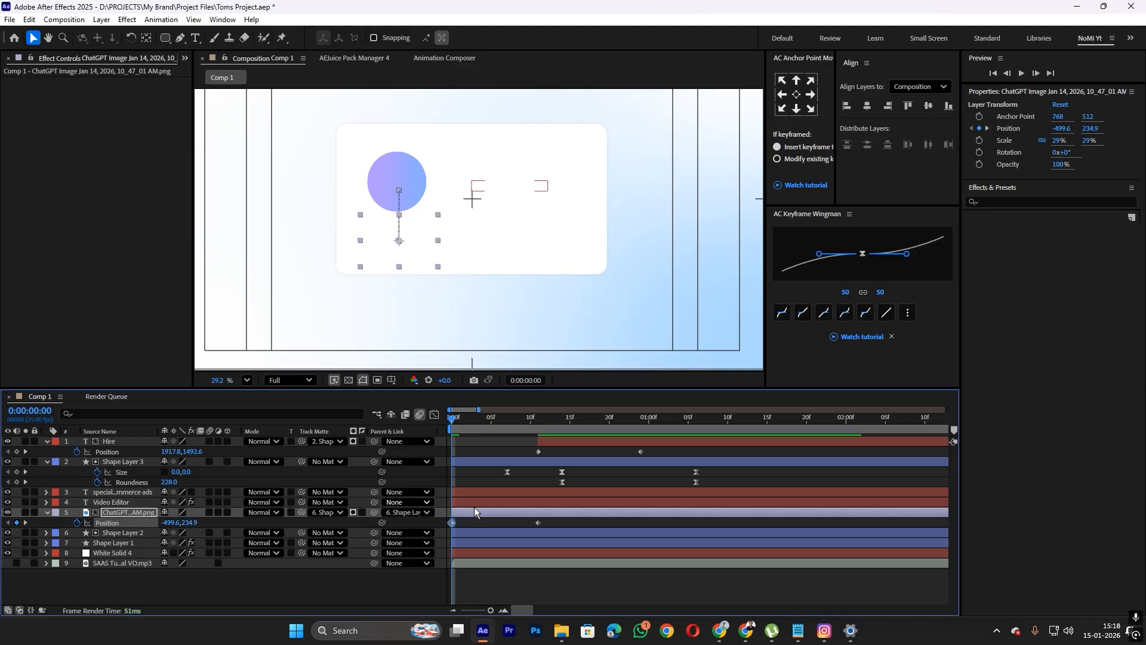
key(space)
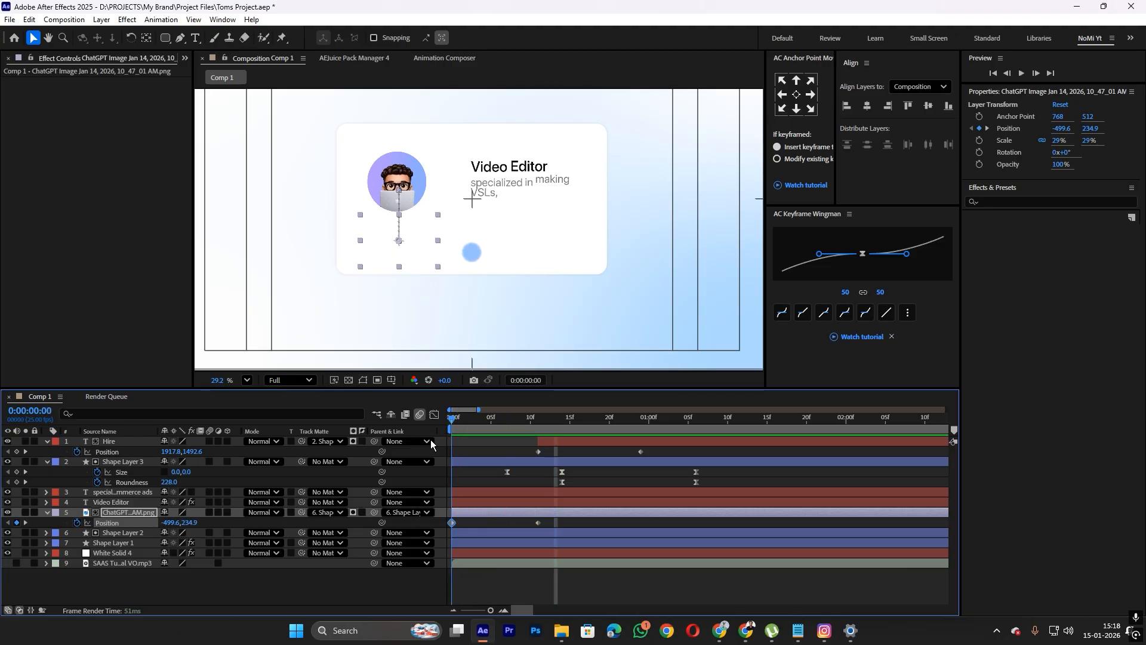
Add a Scale keyframe to the avatar's gradient circle layer, Shape Layer 2, at 0:00:00:00
click(471, 532)
key(alt+shift+s)
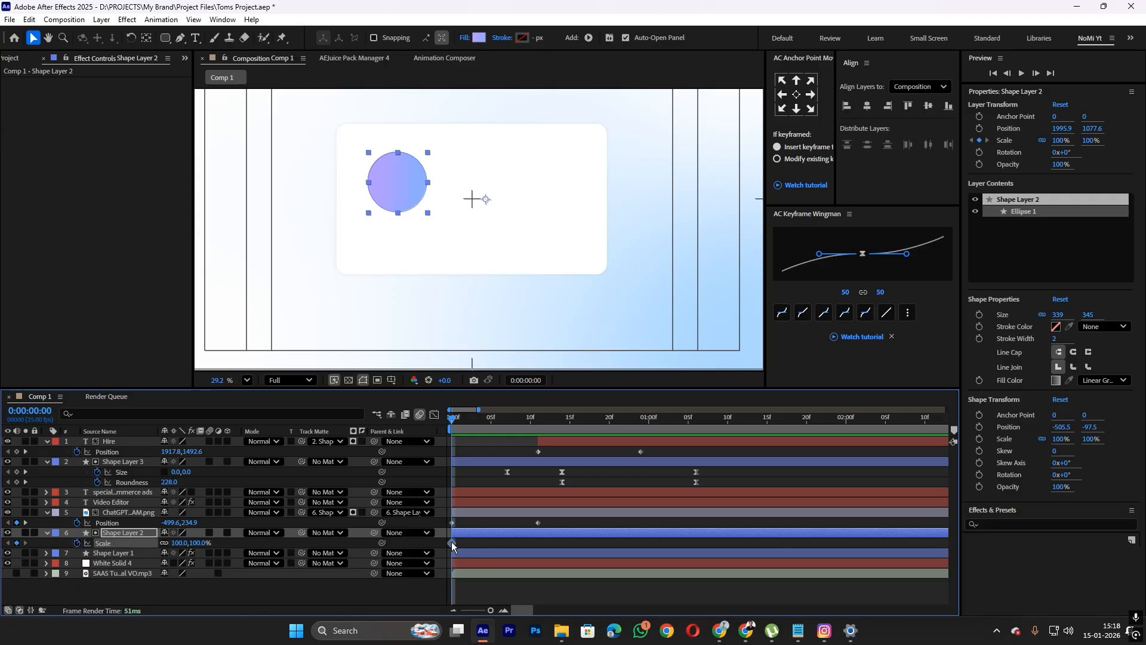
drag(455, 542, 539, 542)
drag(181, 544, 177, 542)
click(177, 542)
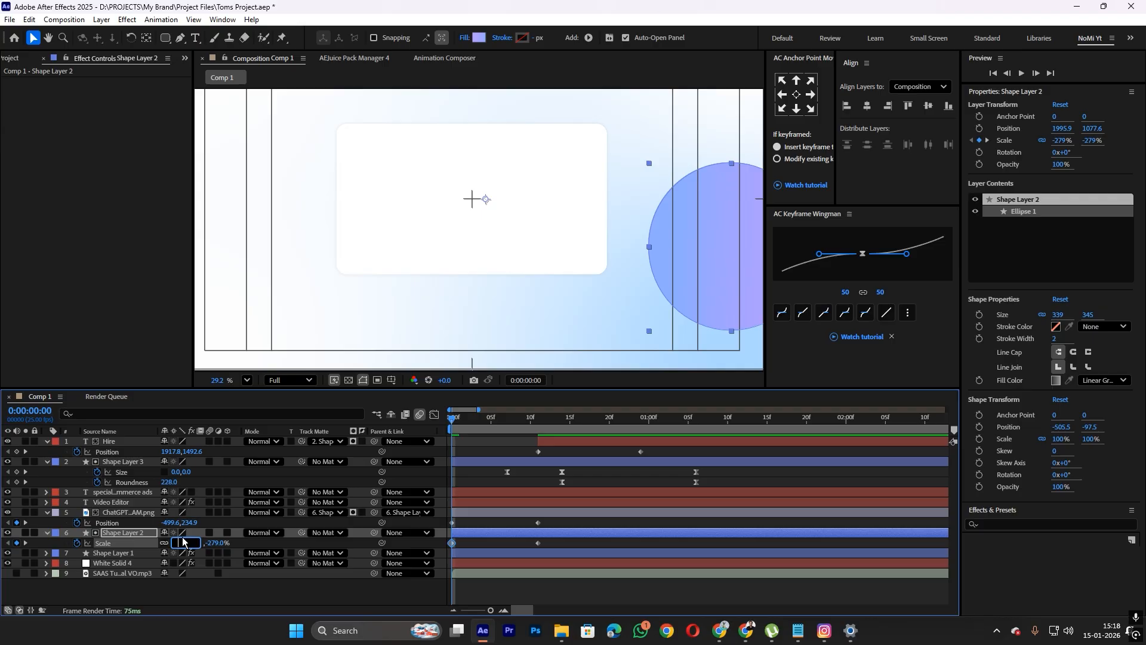
text(0)
key(Return)
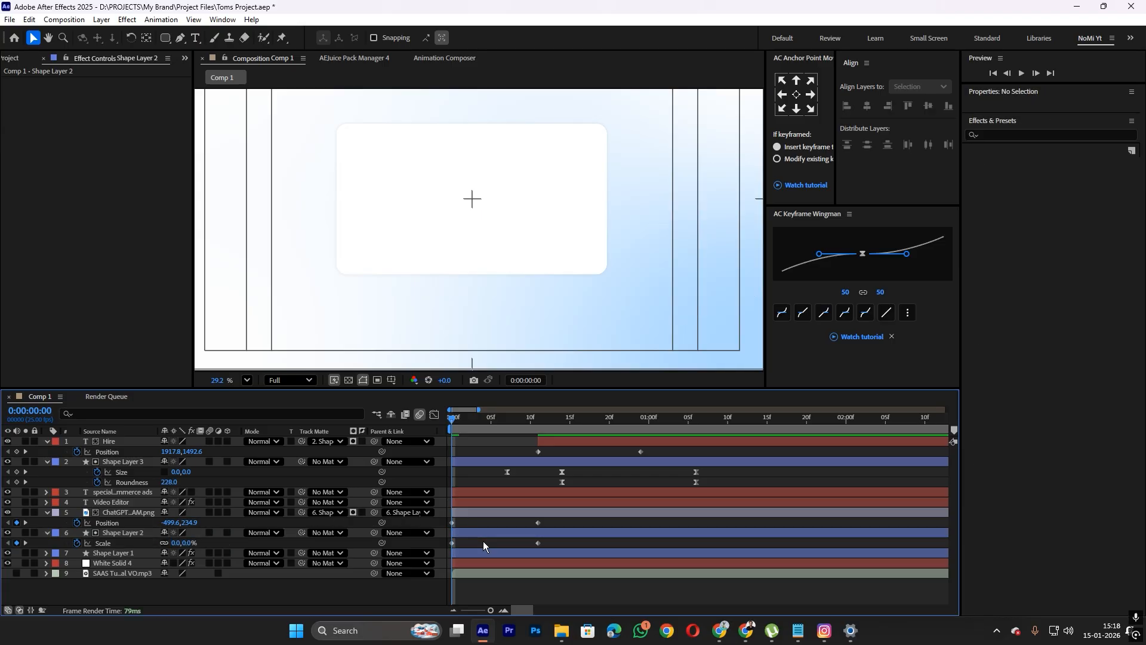
key(ctrl+z)
key(ctrl+z)
key(ctrl+z)
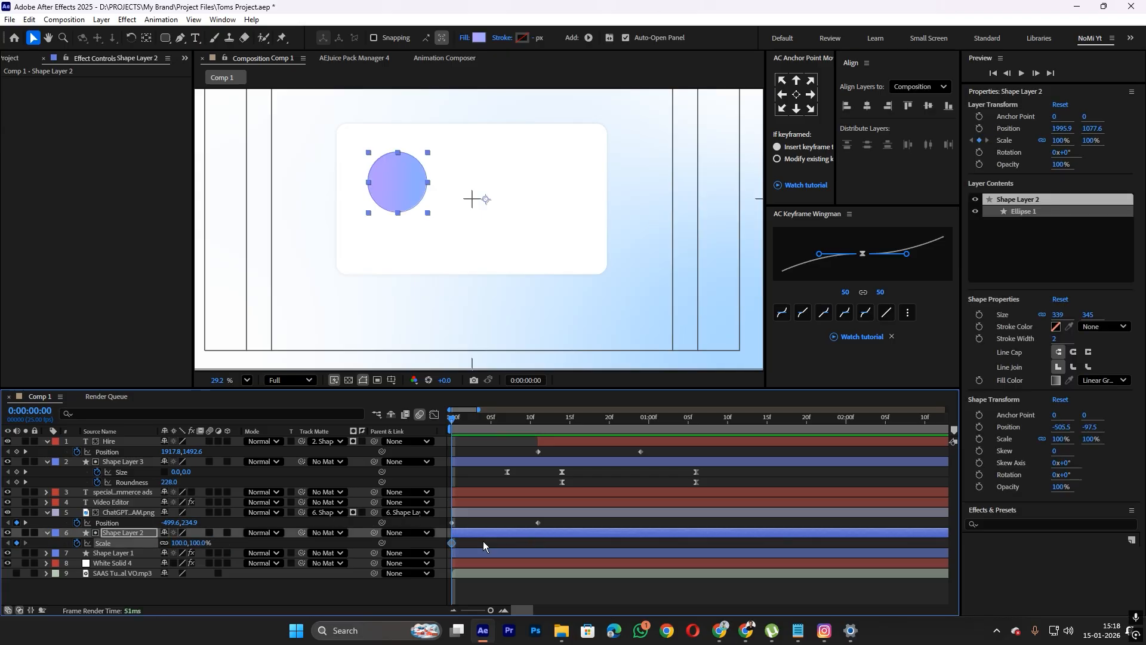
Centre the gradient circle's anchor point, then animate its Scale from 0% at 0:00:00:00 to 100% at 0:00:00:11
key(ctrl+alt+Home)
drag(453, 543, 539, 543)
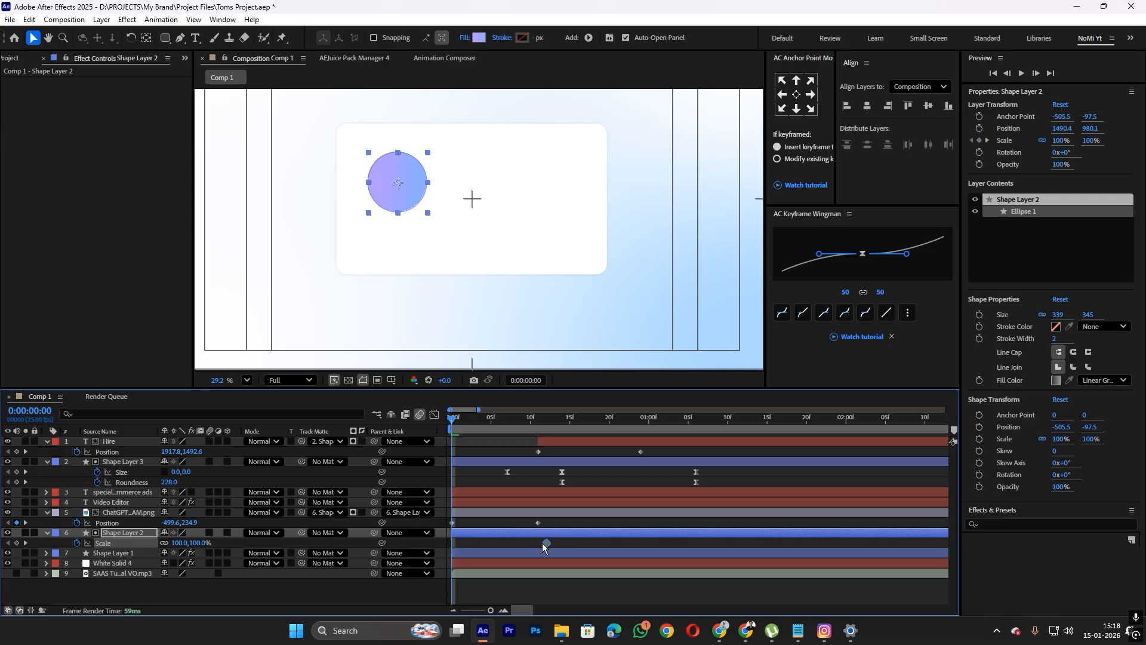
drag(168, 542, 140, 544)
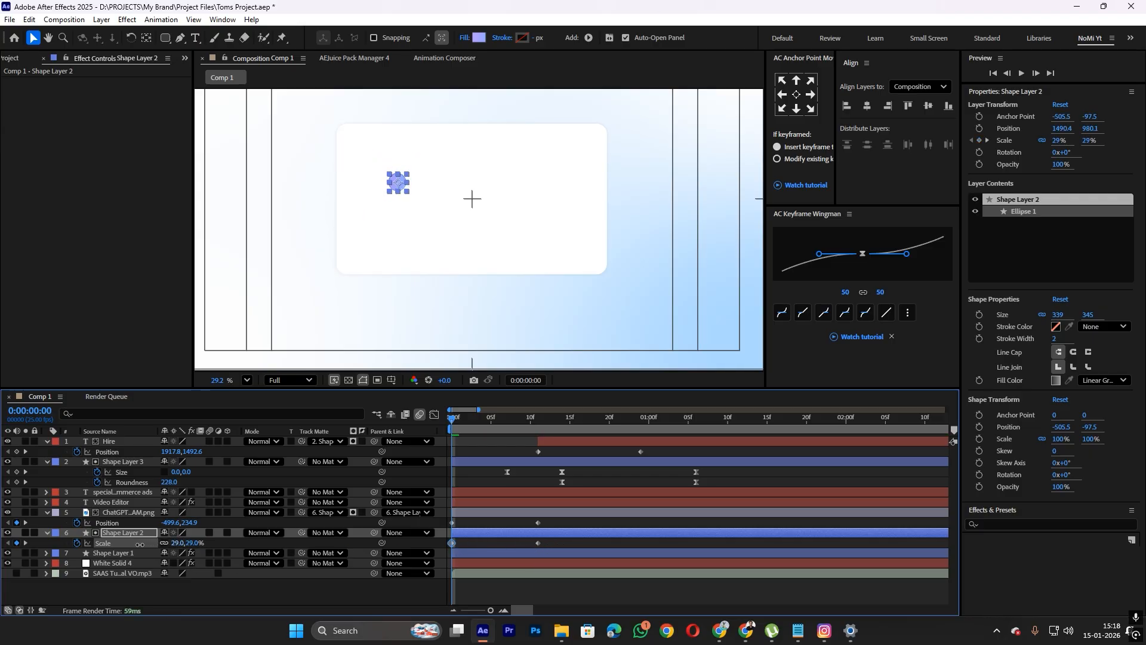
click(172, 542)
text(0)
click(240, 542)
Preview the circle's growth and shift the avatar image layer to start at 0:00:00:04
key(space)
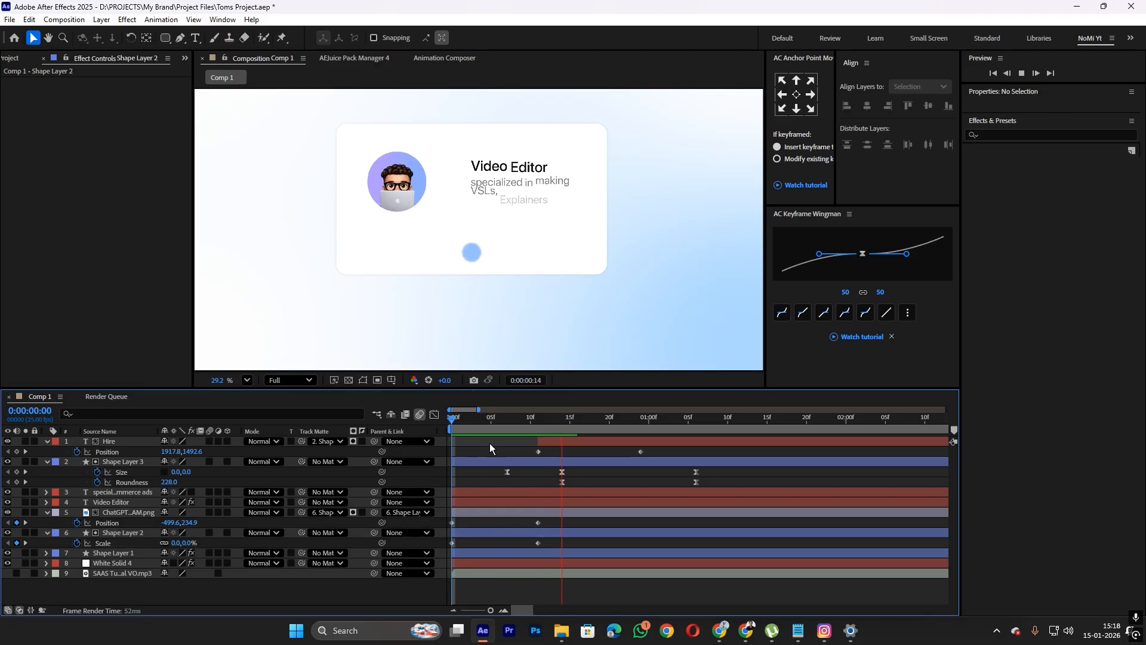
click(471, 416)
key(space)
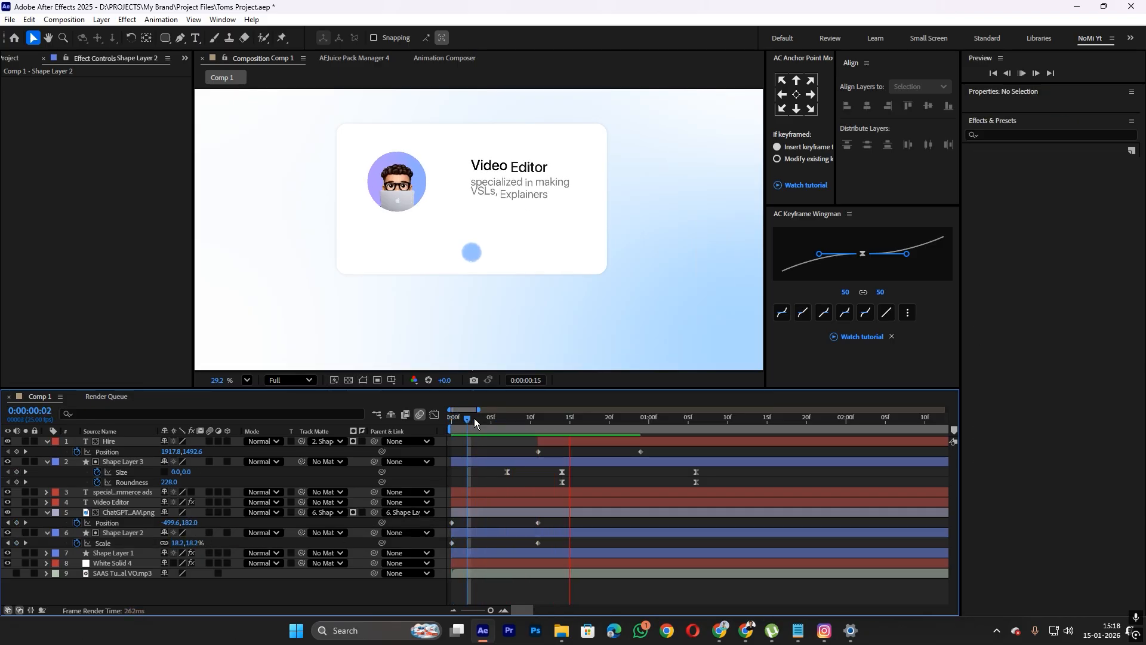
key(space)
drag(497, 518, 534, 513)
key(space)
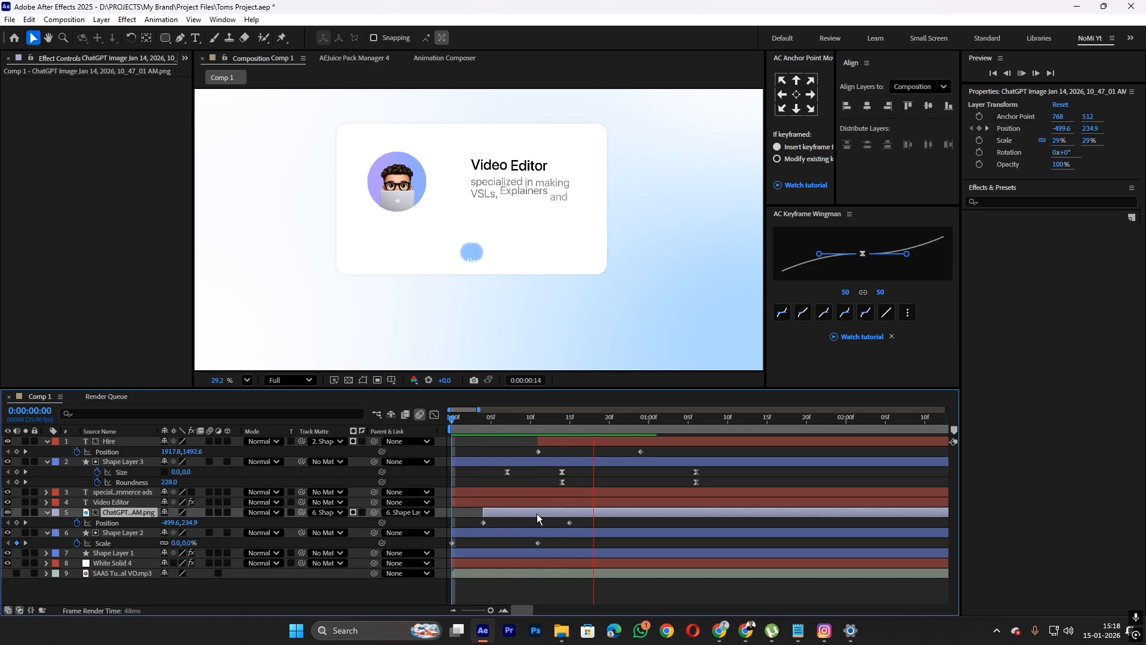
Easy-ease the avatar's Position and the circle's Scale keyframes, reshape their speed curves for a fast start and slow end, and preview
click(517, 427)
drag(585, 518, 446, 544)
click(434, 415)
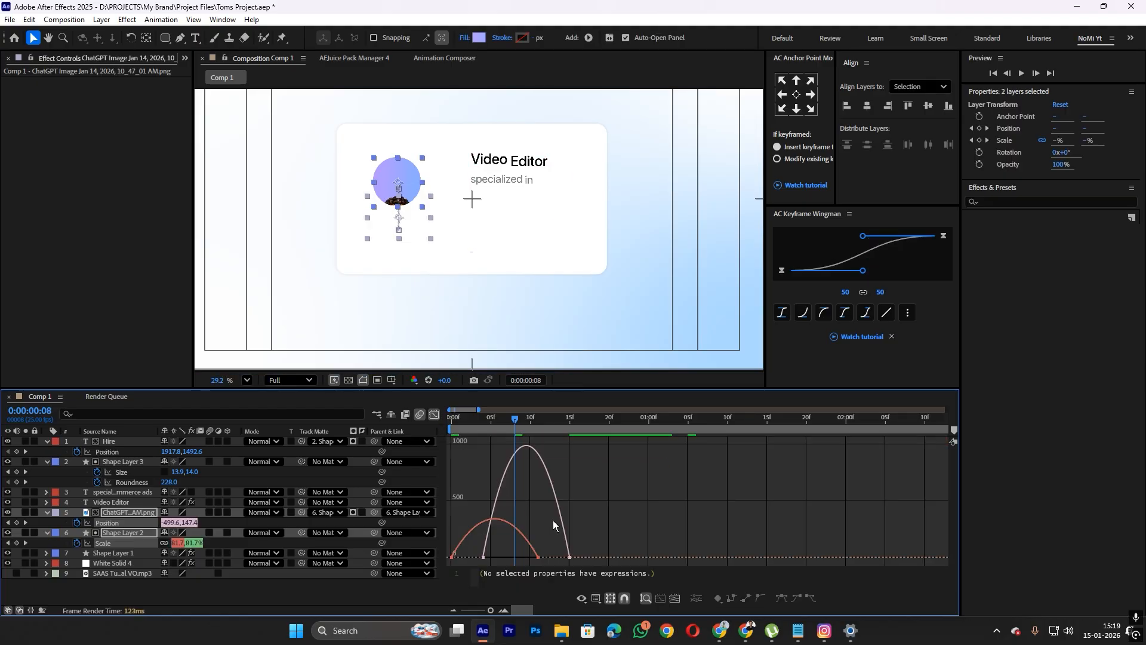
click(538, 557)
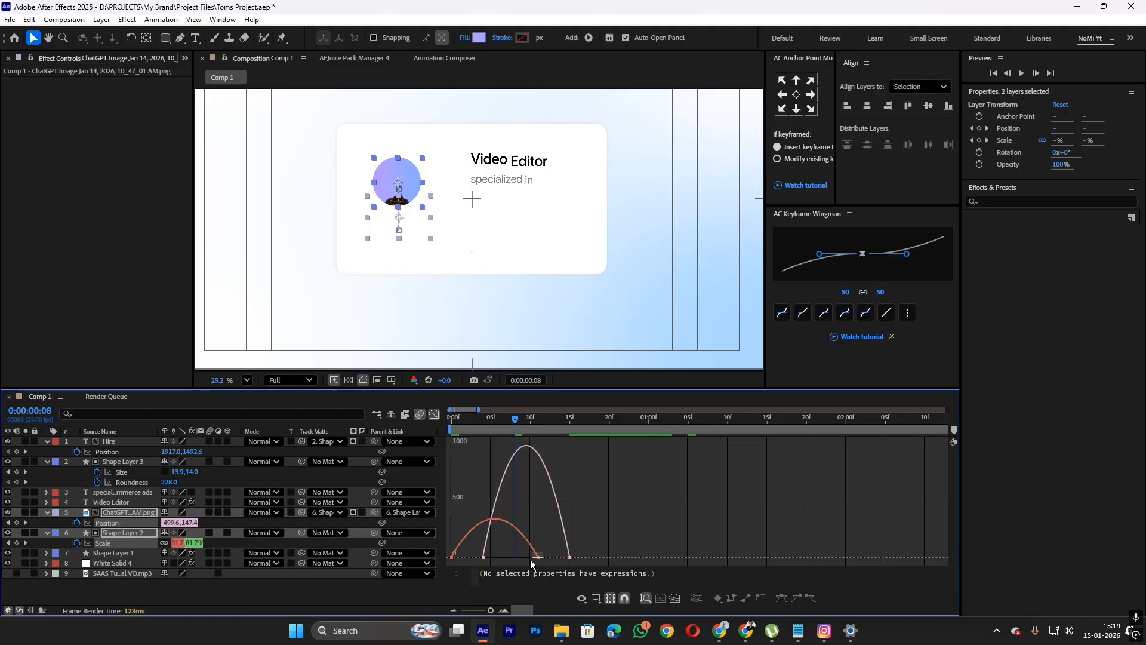
mouse_move(531, 563)
mouse_down()
mouse_move(591, 565)
mouse_move(538, 560)
mouse_up()
click(558, 562)
click(457, 422)
key(space)
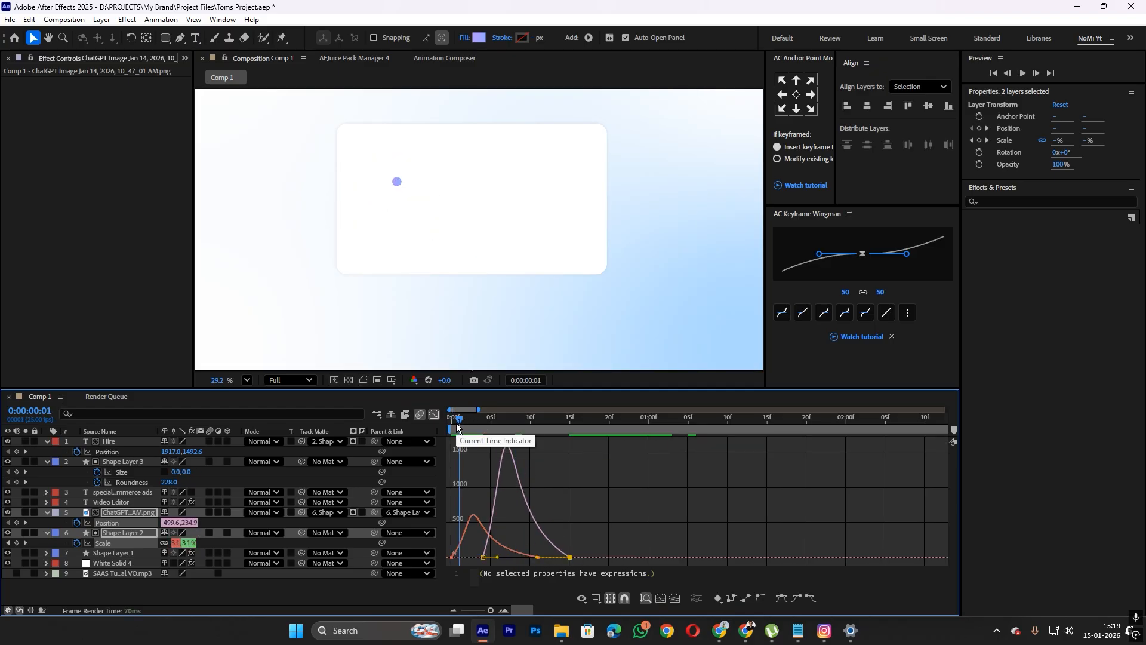
key(space)
key(shift+F3)
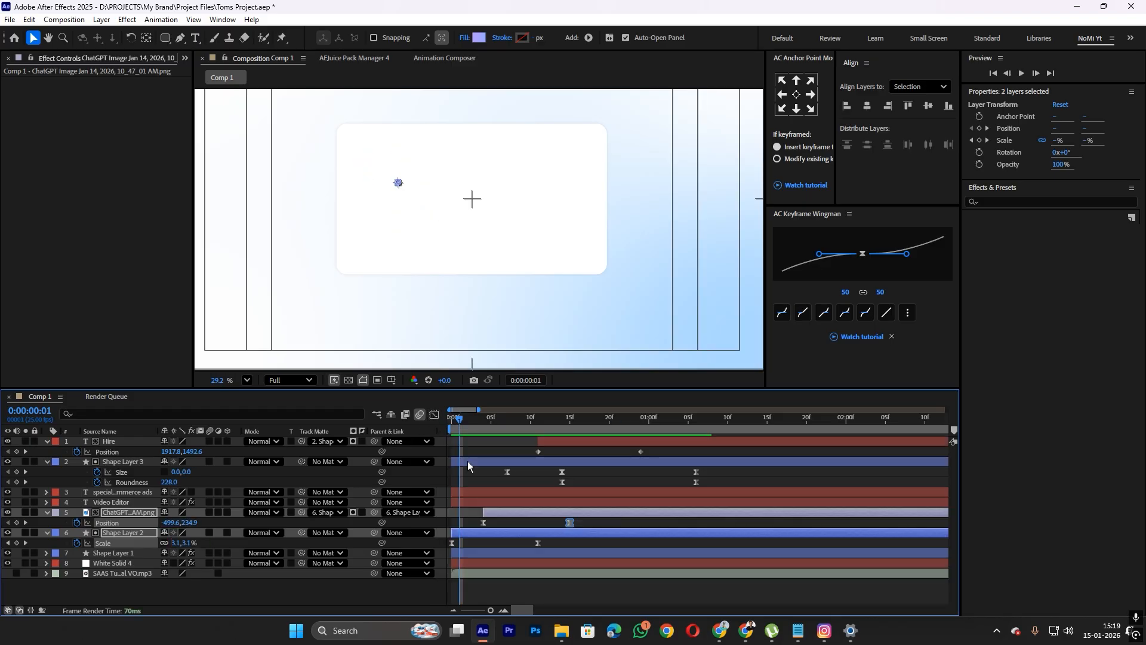
Move the circle's ending Scale keyframe to 0:00:00:17 and the avatar's ending Position keyframe to 0:00:00:21, and preview the slower motion
drag(526, 547, 616, 528)
key(space)
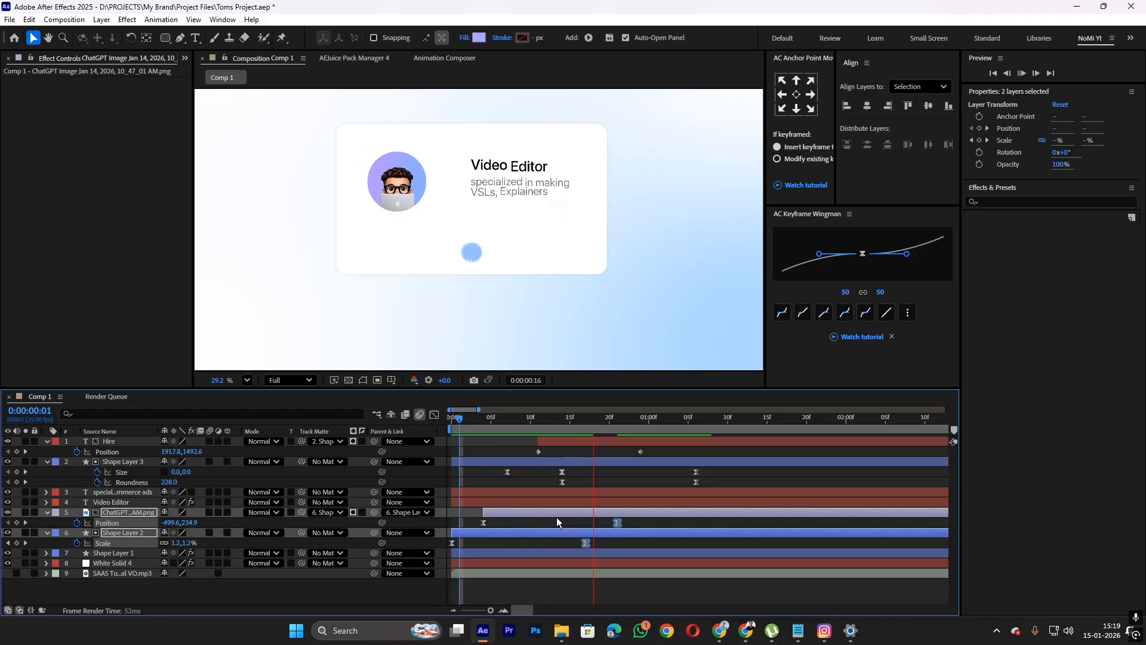
key(space)
key(space)
key(space)
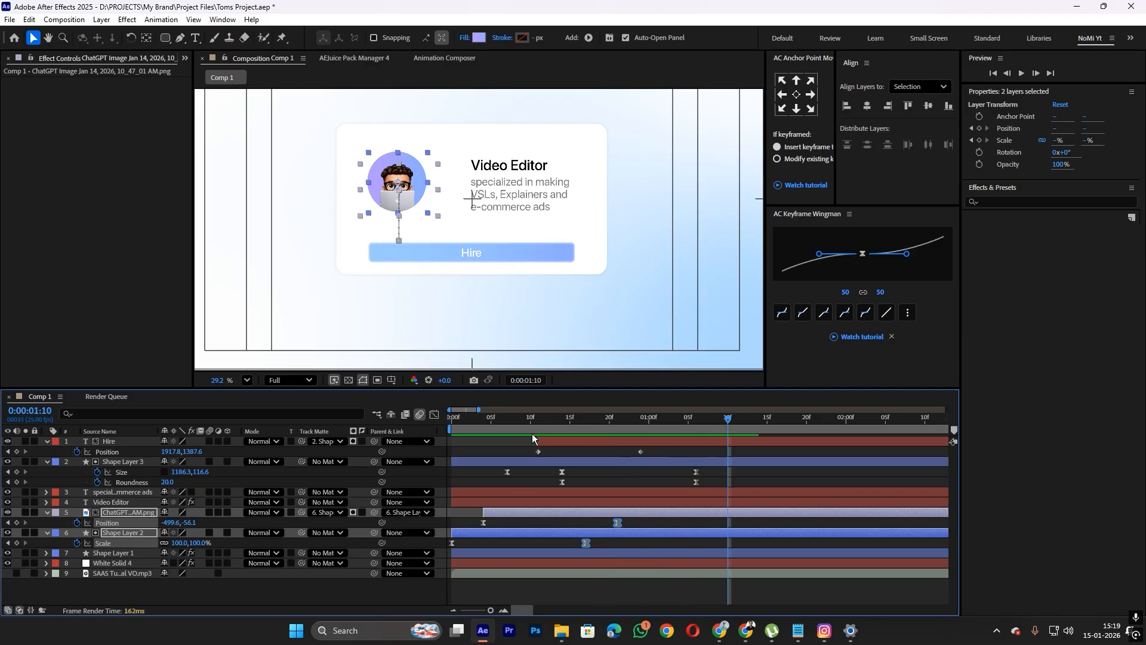
click(524, 423)
key(space)
click(531, 421)
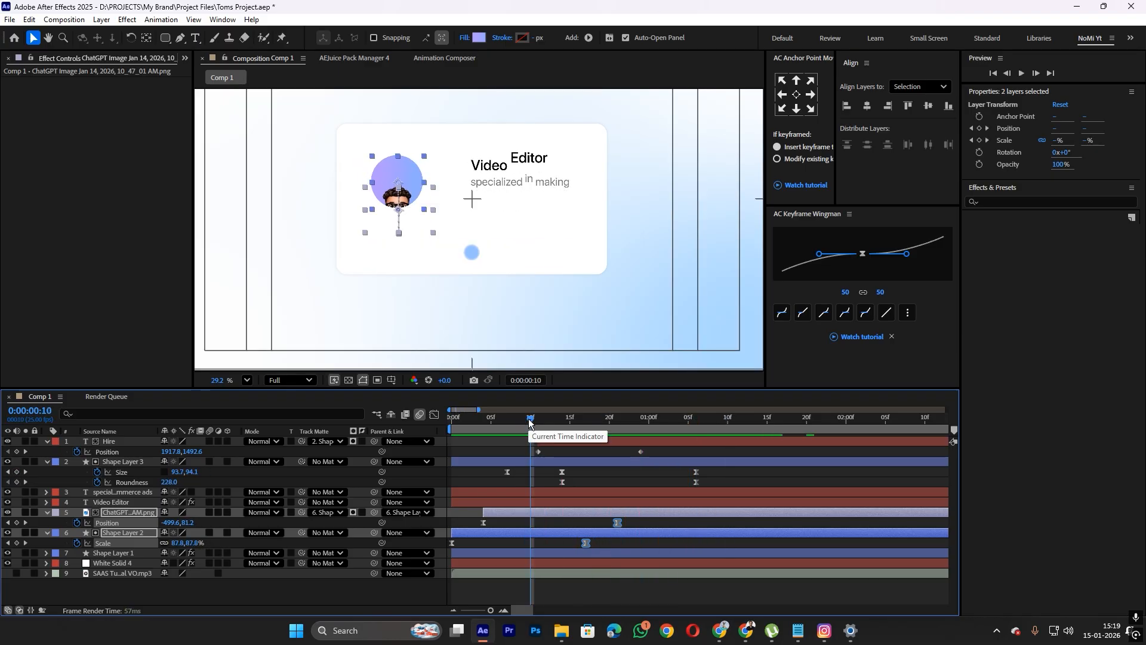
key(space)
key(space)
Delay the Hire text layer by two frames and ease its Position keyframes with an early-peaking speed curve that slows toward the end
drag(565, 442, 581, 441)
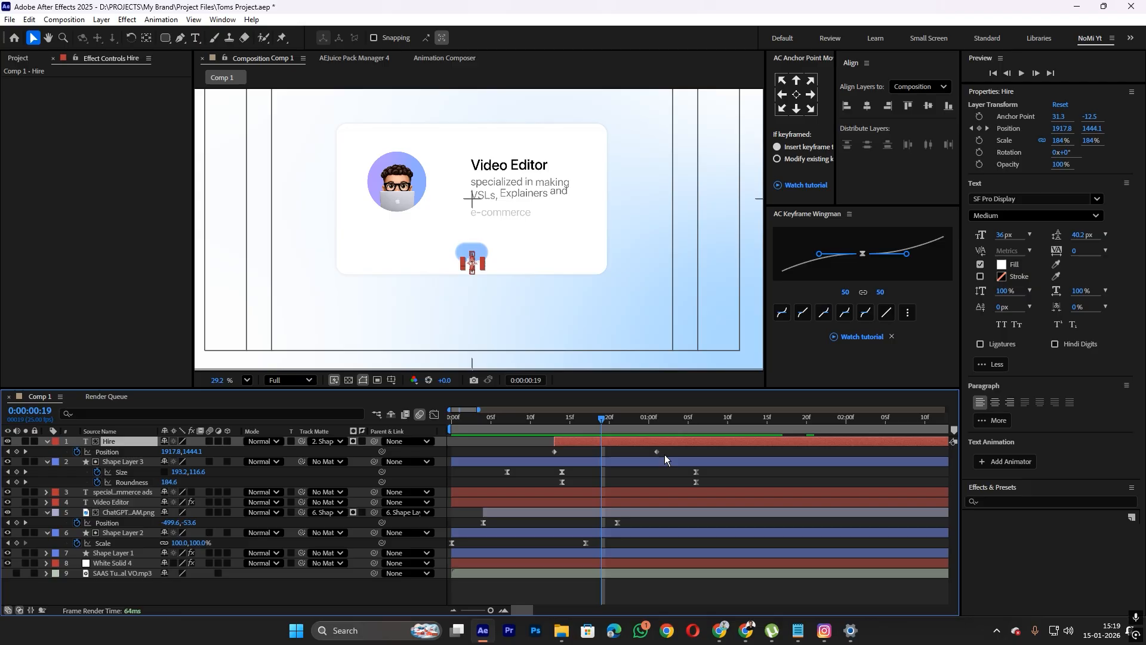
click(665, 453)
click(532, 453)
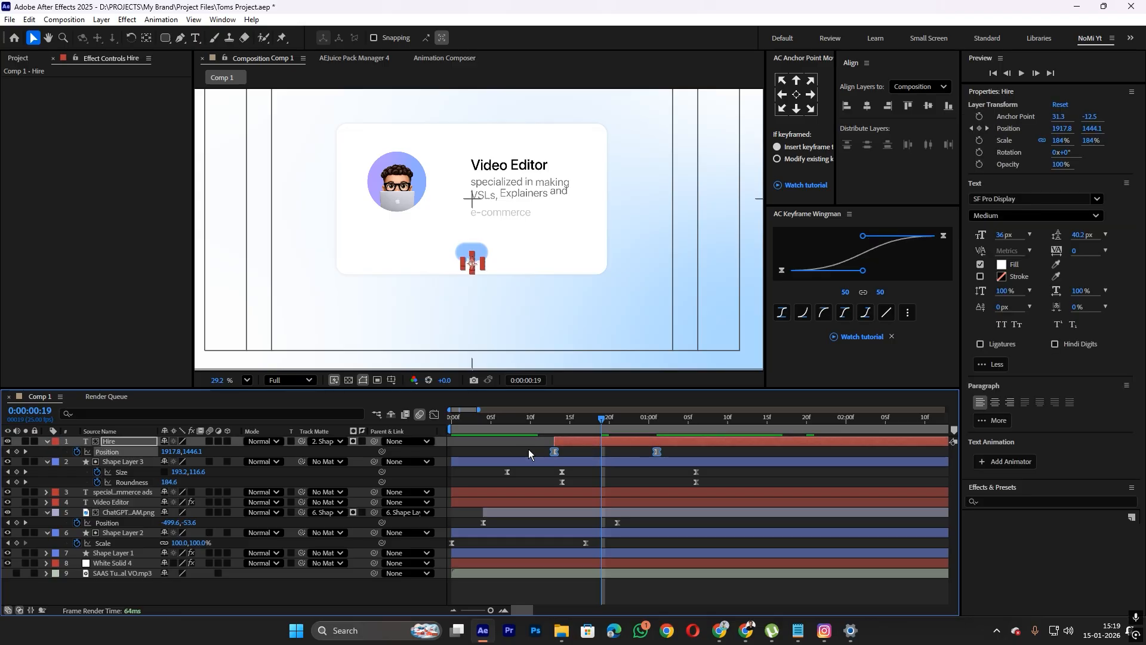
click(434, 414)
click(644, 540)
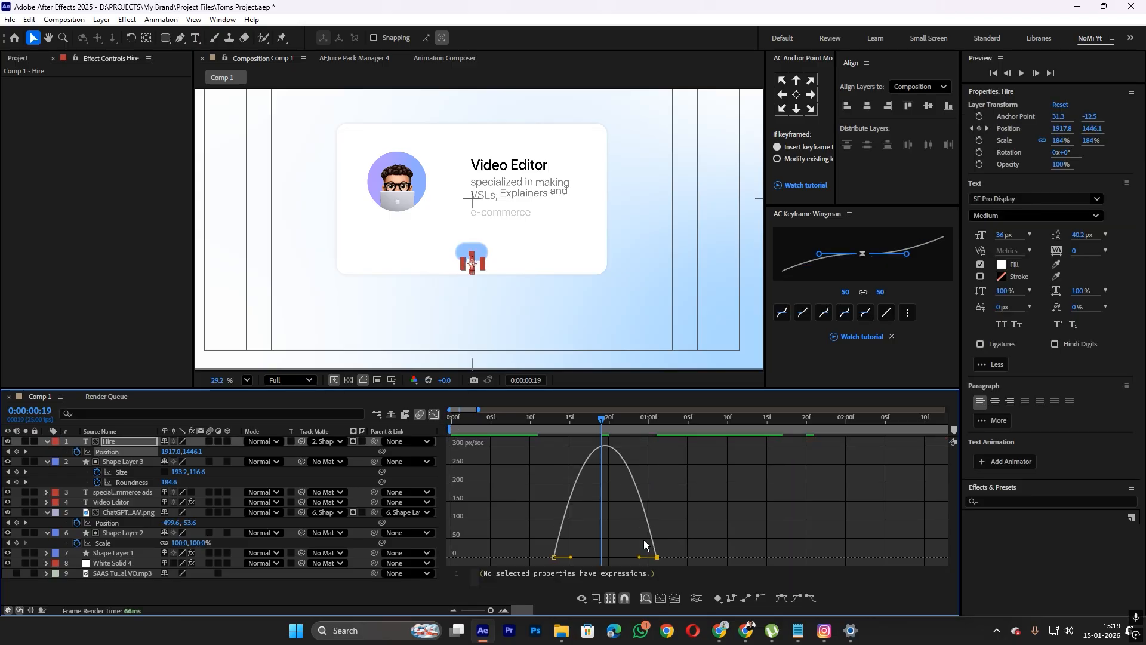
drag(638, 559, 613, 557)
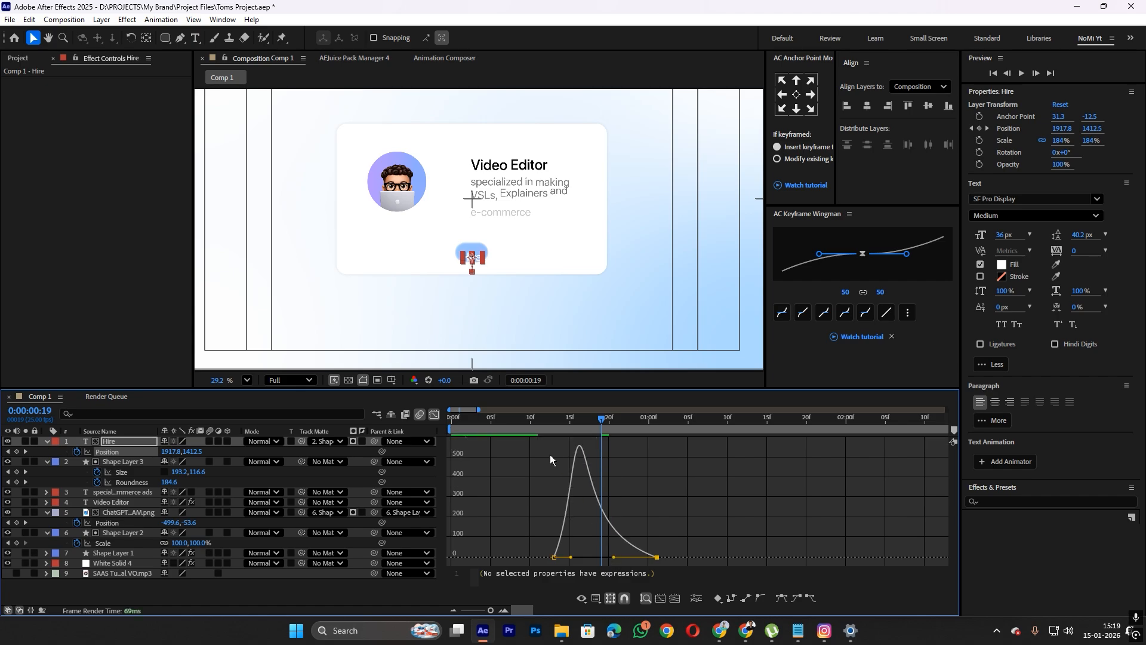
click(434, 413)
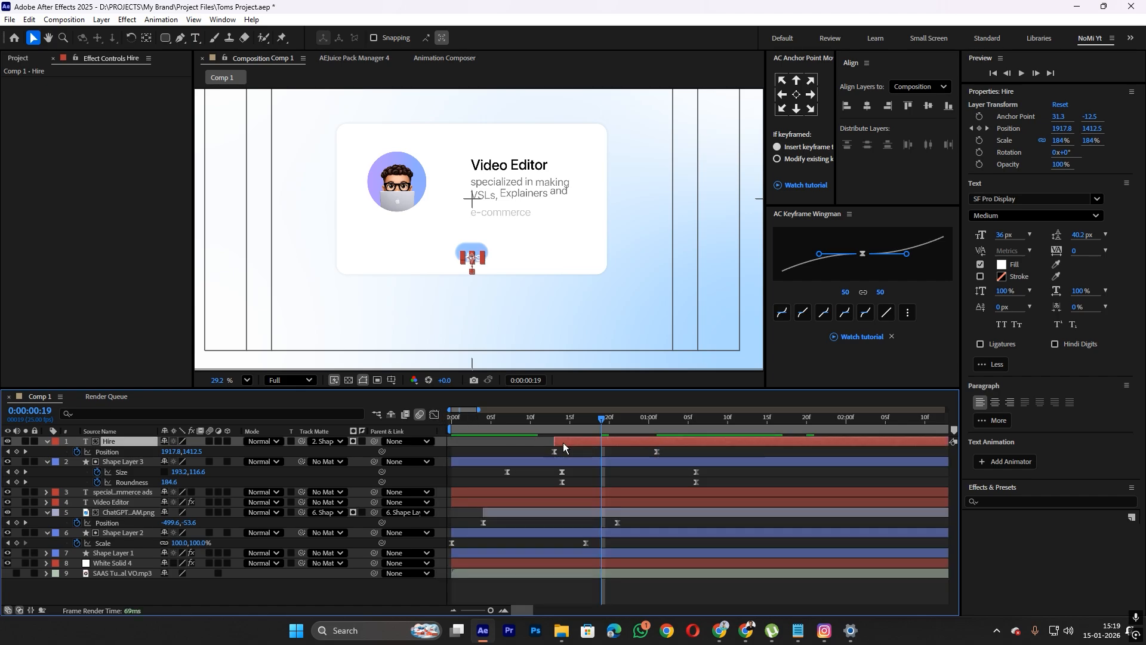
Move the Hire text layer back to start at 0:00:00:11 and preview its rise inside the button
drag(564, 442, 547, 442)
click(524, 424)
key(space)
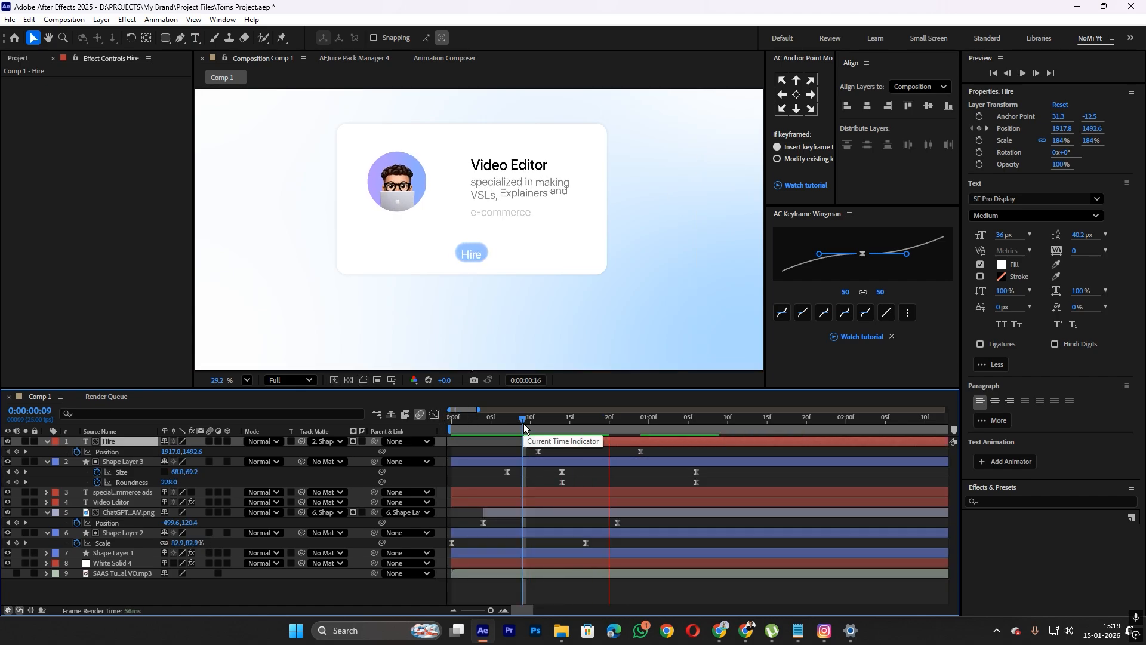
click(542, 424)
key(space)
key(space)
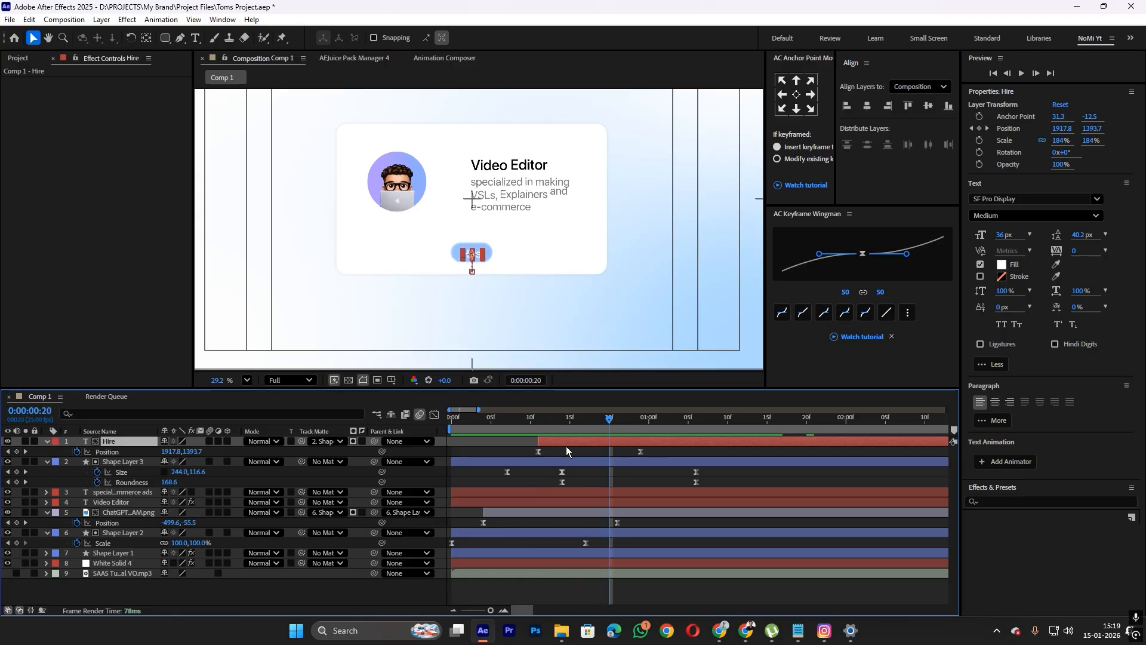
Shift the Hire text layer to start at 0:00:00:14 and preview the button's expansion
drag(571, 445, 600, 442)
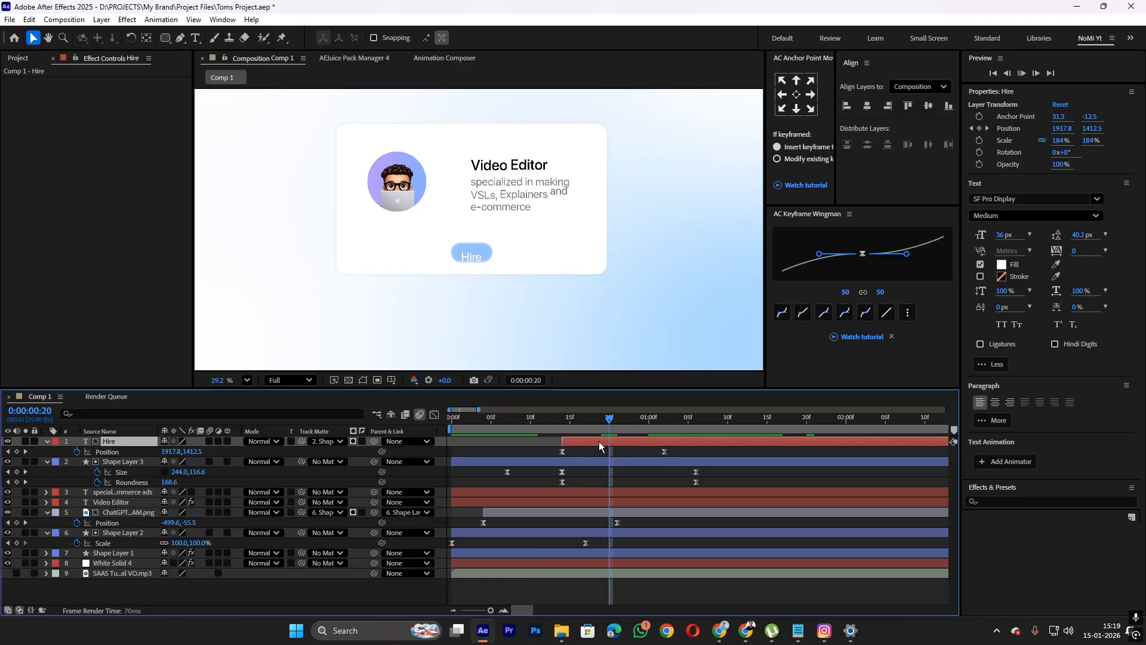
key(space)
key(space)
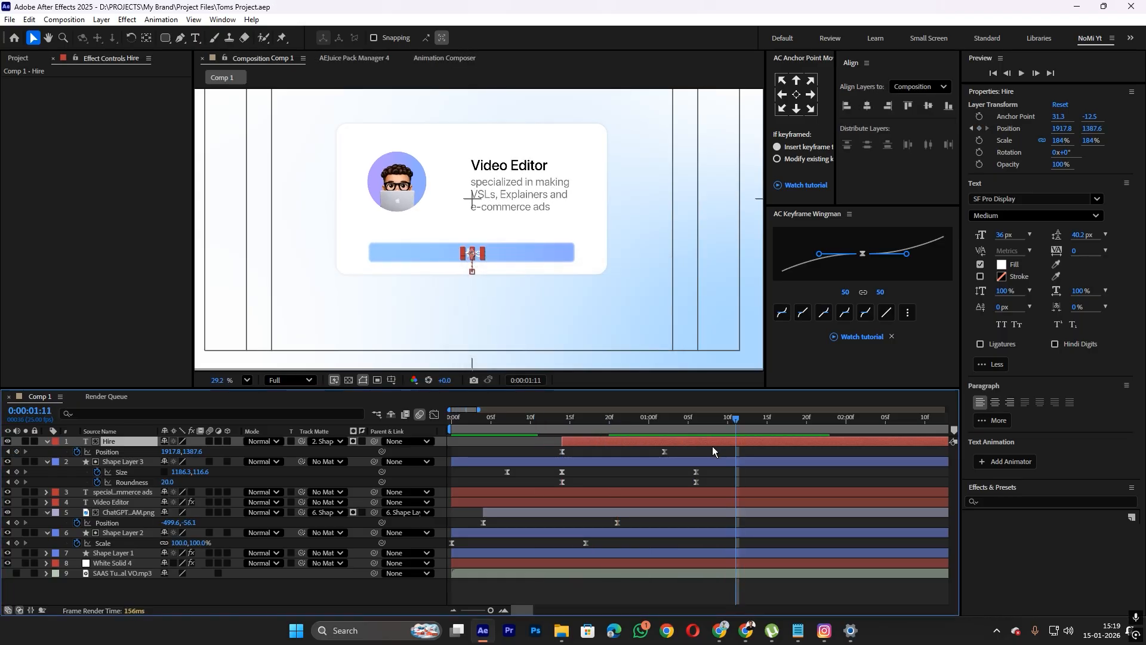
key(space)
Replay the whole card animation from the start to check the timing of avatar, text and button
scroll(757, 452, down, 3)
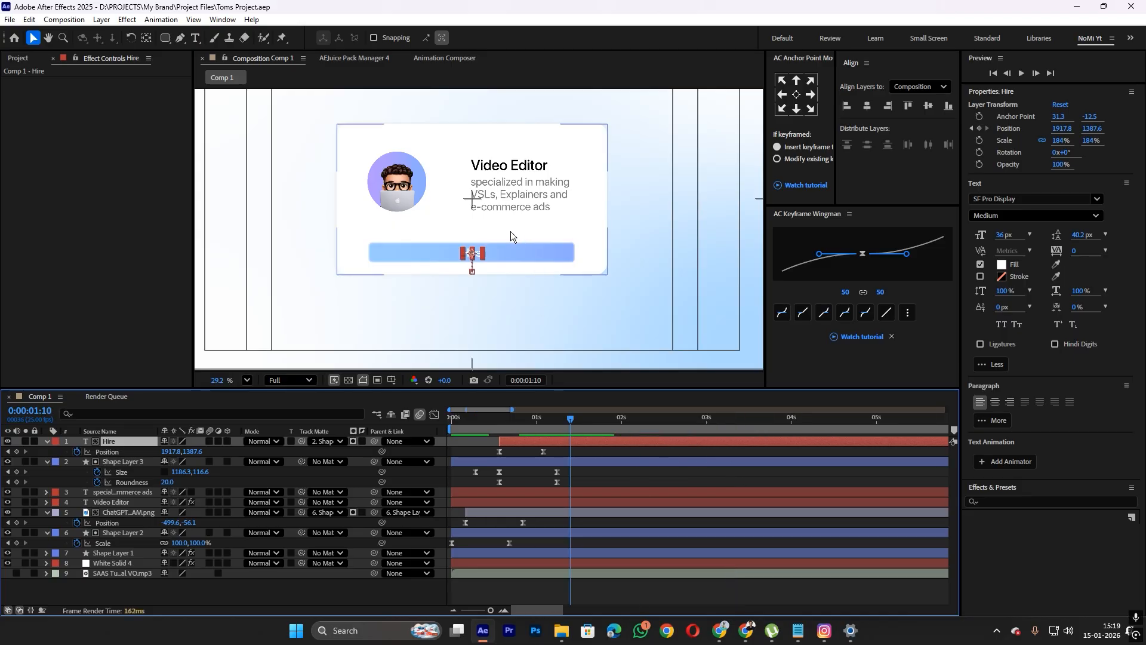
key(space)
key(space)
key(Home)
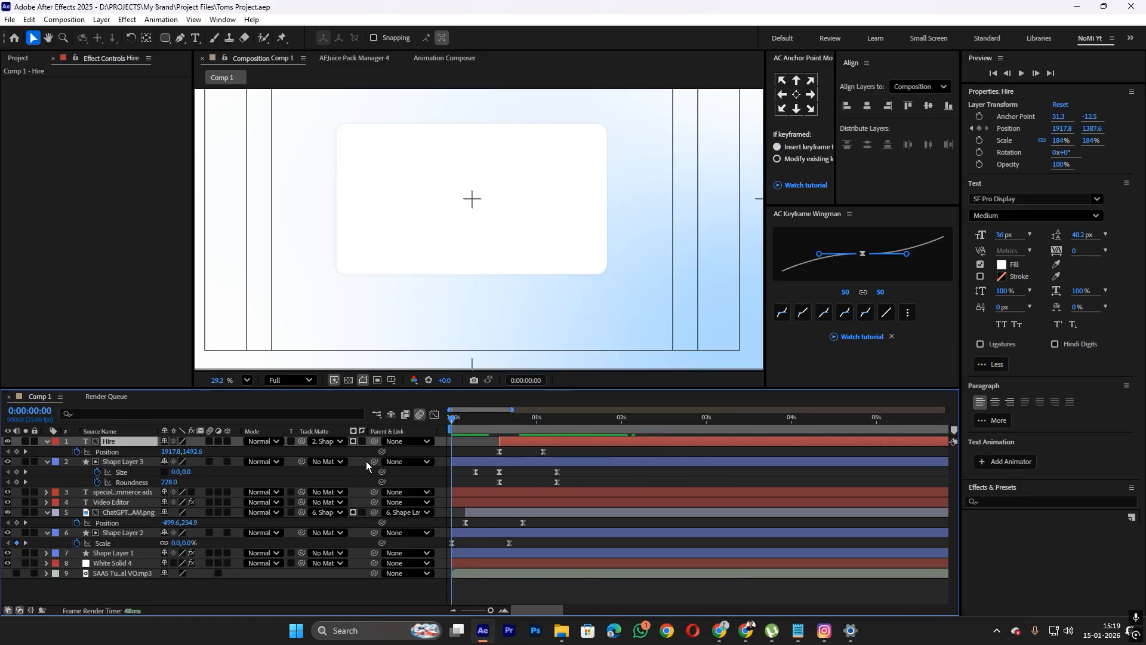
key(space)
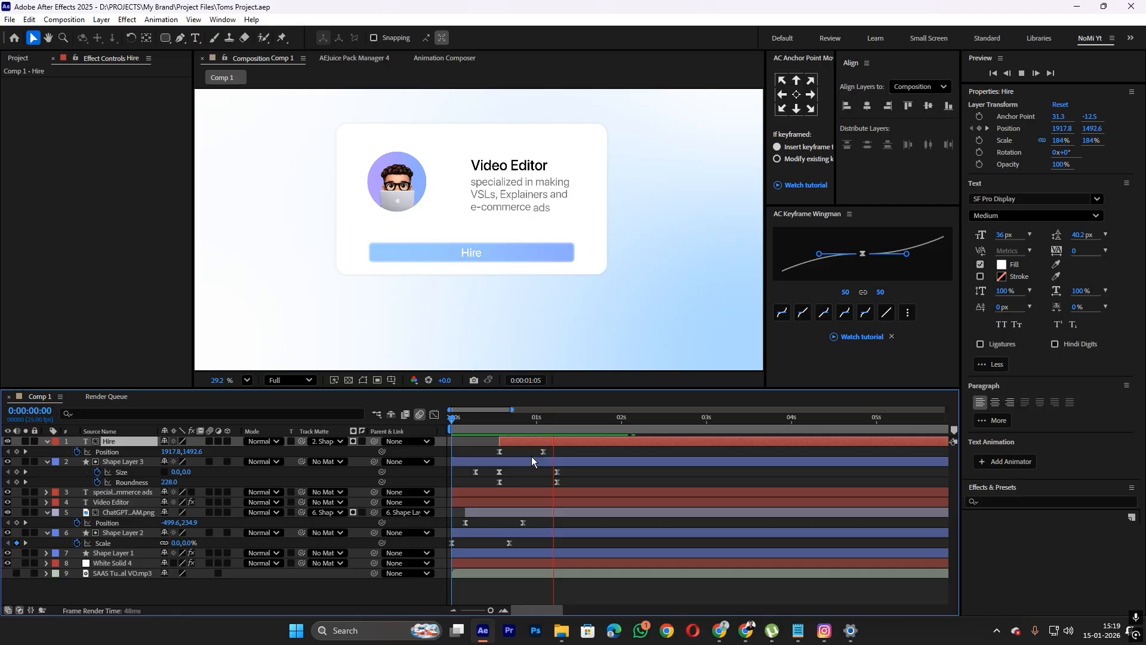
key(space)
key(space)
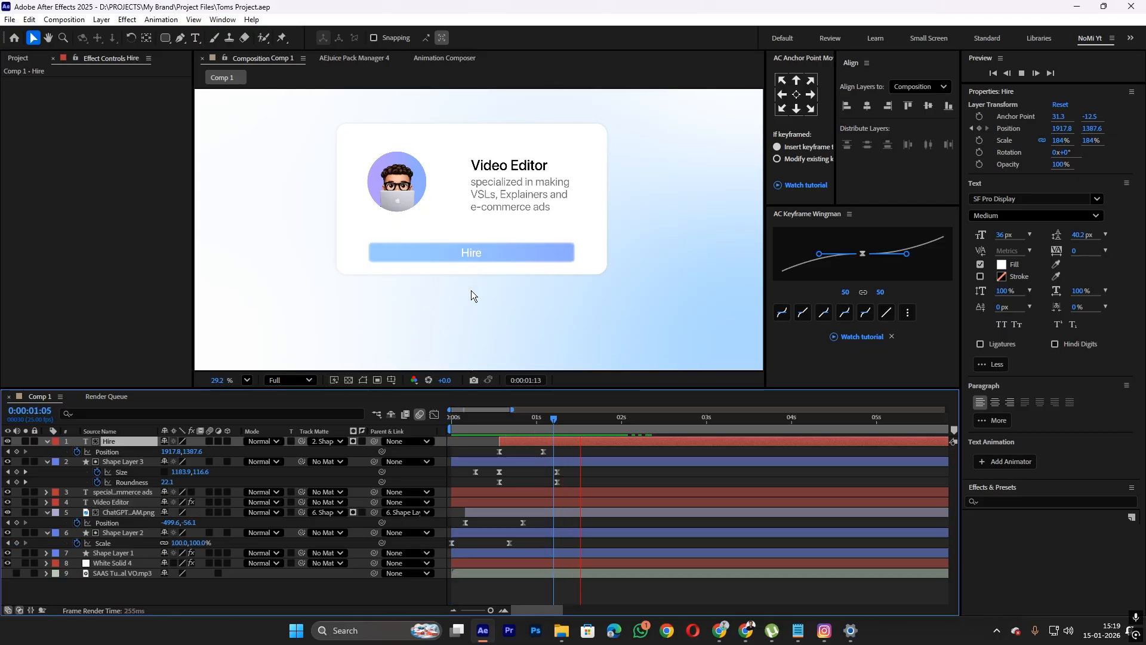
key(space)
key(Home)
key(space)
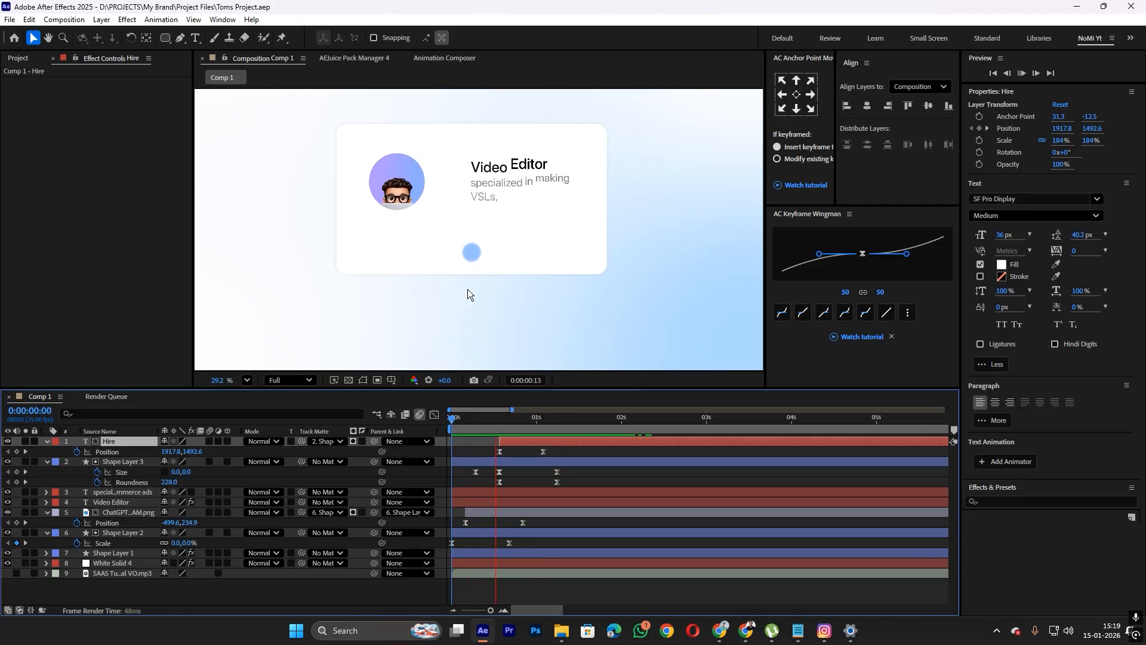
key(space)
key(space)
key(space)
scroll(443, 279, up, 2)
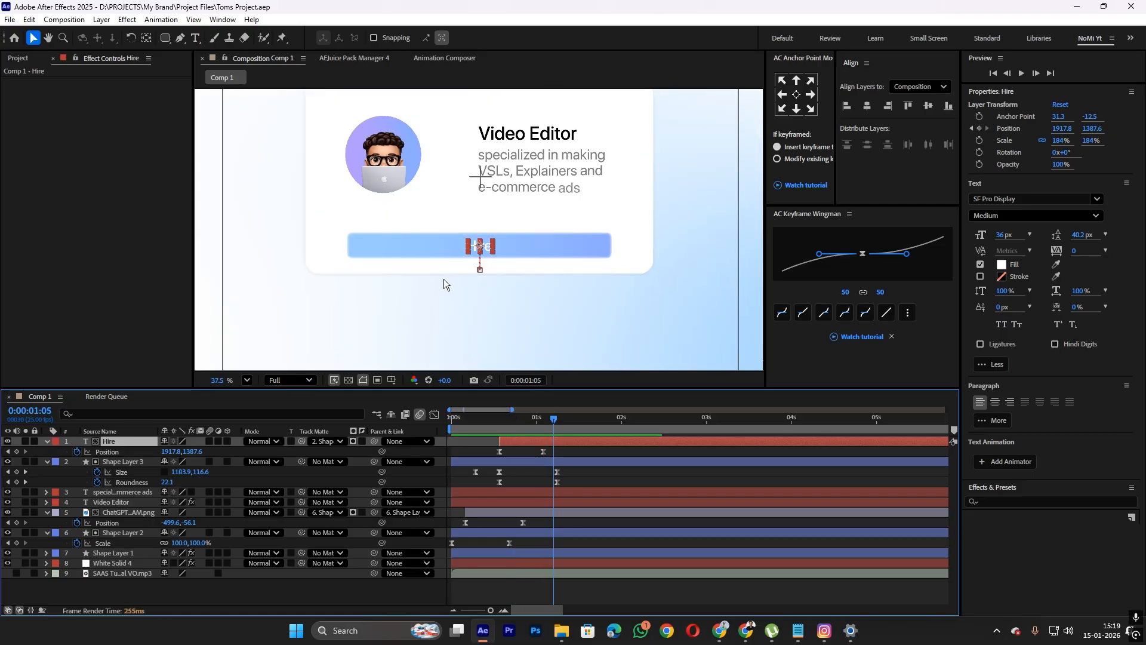
Set the current time to 0:00:01:08 and collapse the keyframed properties of all layers
key(Home)
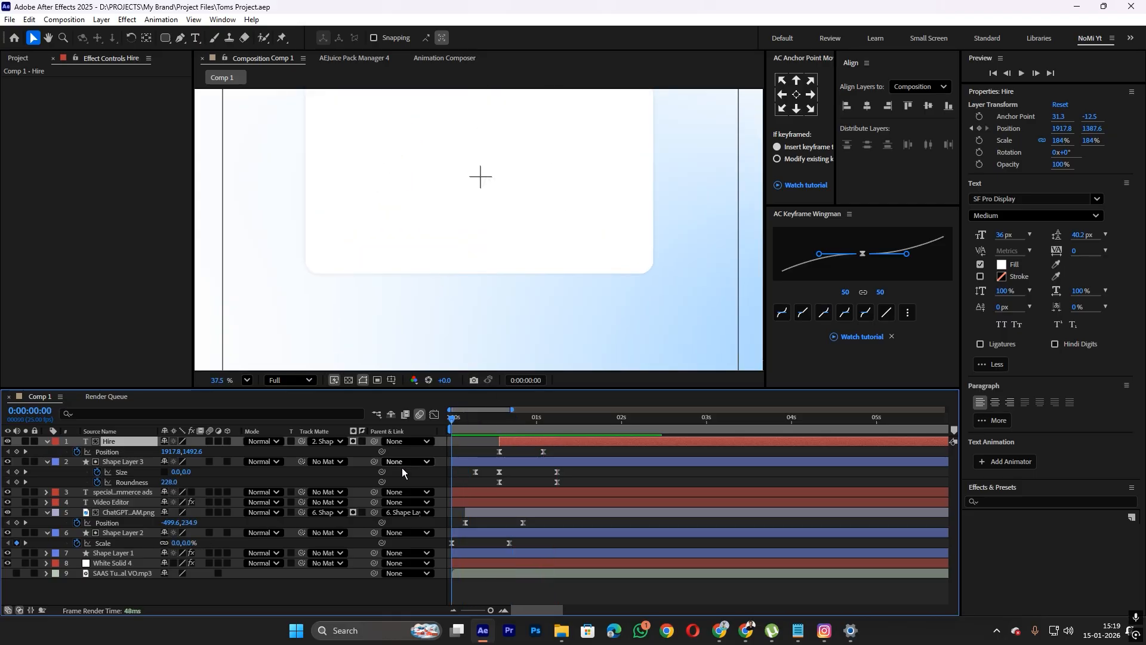
click(564, 427)
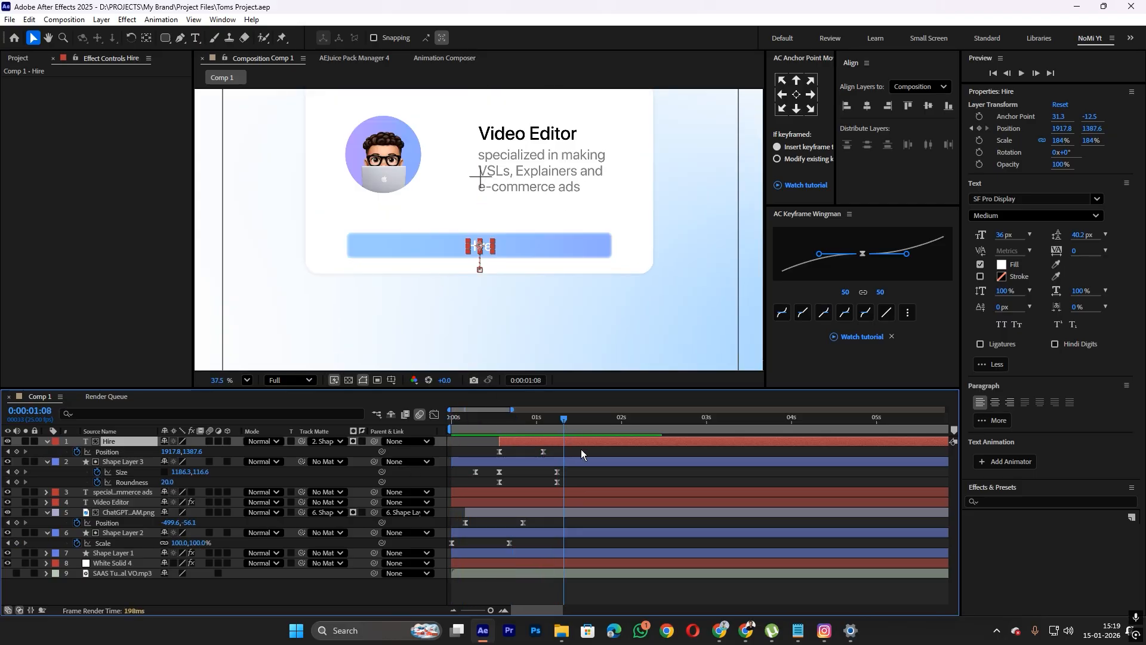
click(610, 475)
key(u)
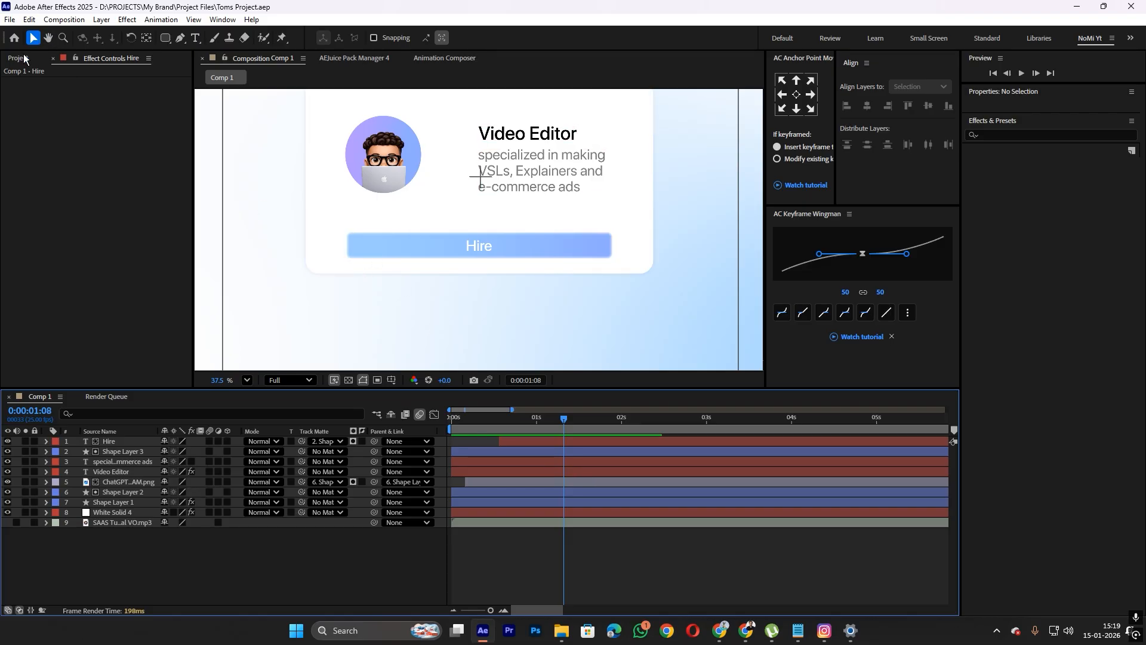
Add the pointing hand PNG to the composition, scale it to 23% and place its fingertip over the Hire button
click(27, 60)
click(41, 189)
drag(41, 188, 511, 323)
key(s)
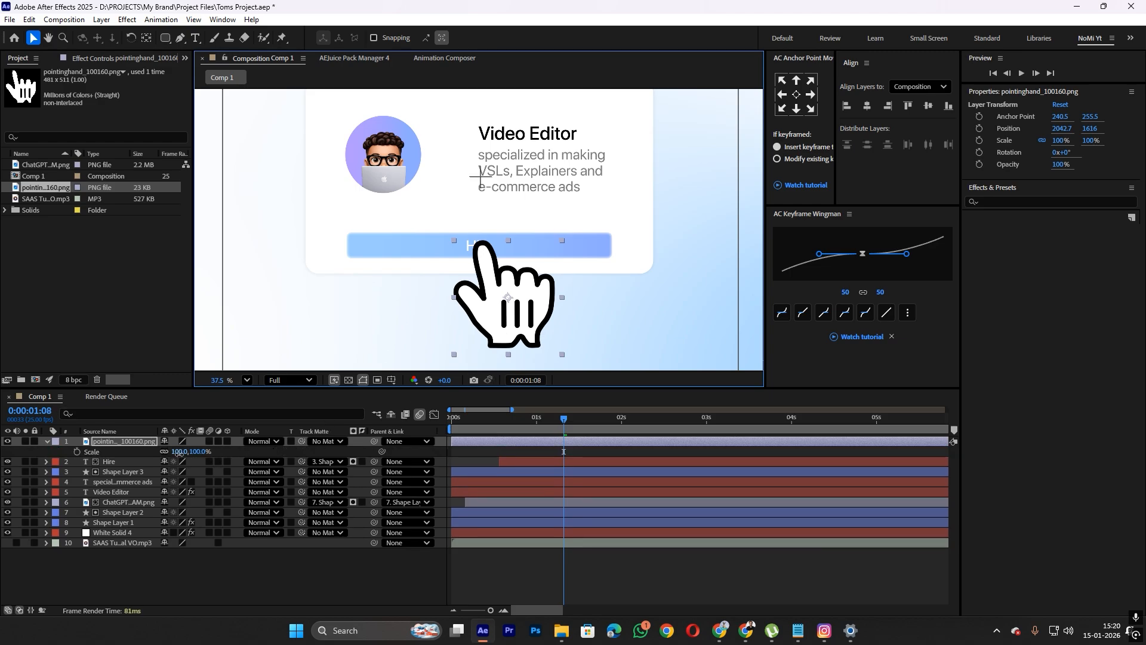
drag(179, 452, 140, 462)
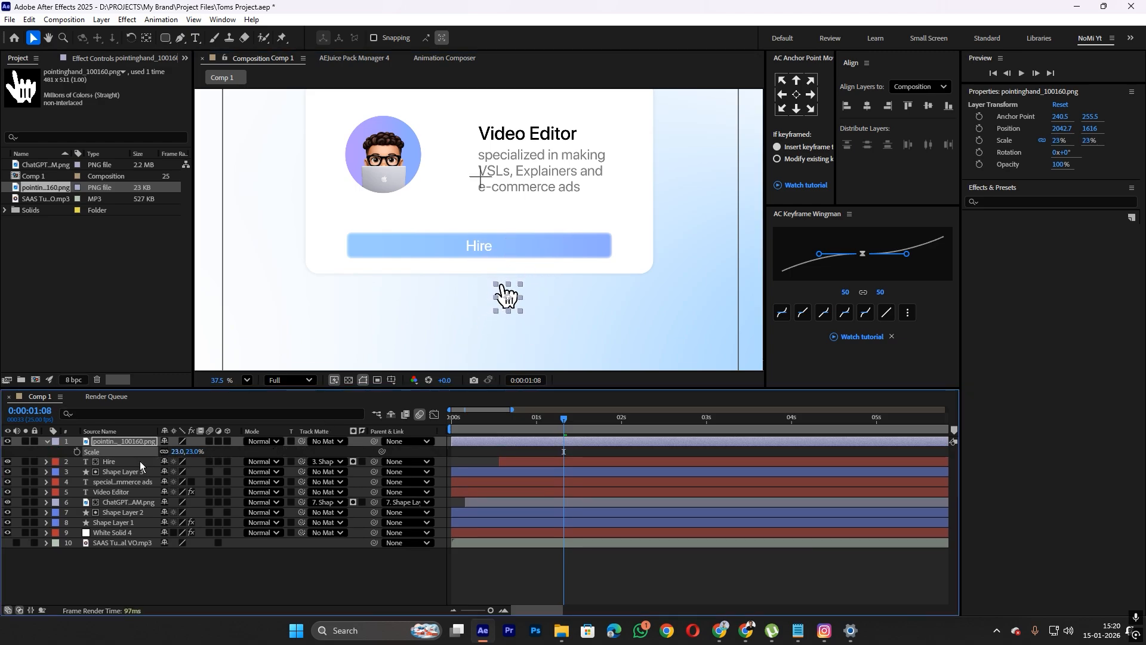
drag(514, 303, 502, 266)
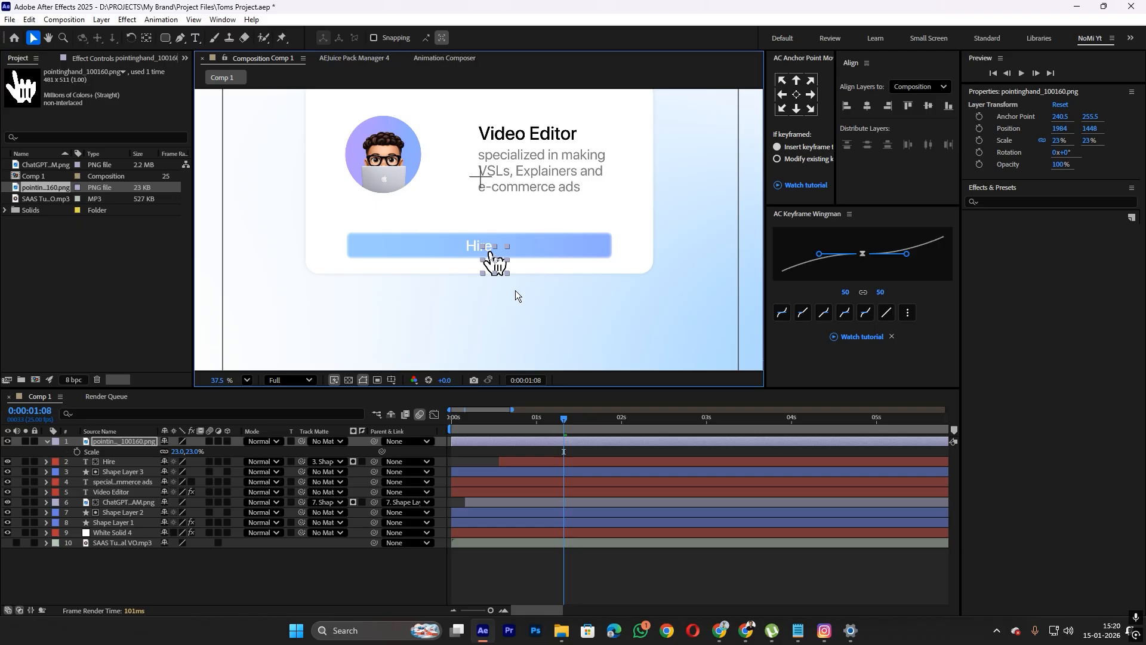
Trim the start of the pointing hand layer to 0:00:01:06
mouse_move(558, 421)
mouse_down()
mouse_move(518, 424)
mouse_move(558, 418)
mouse_up()
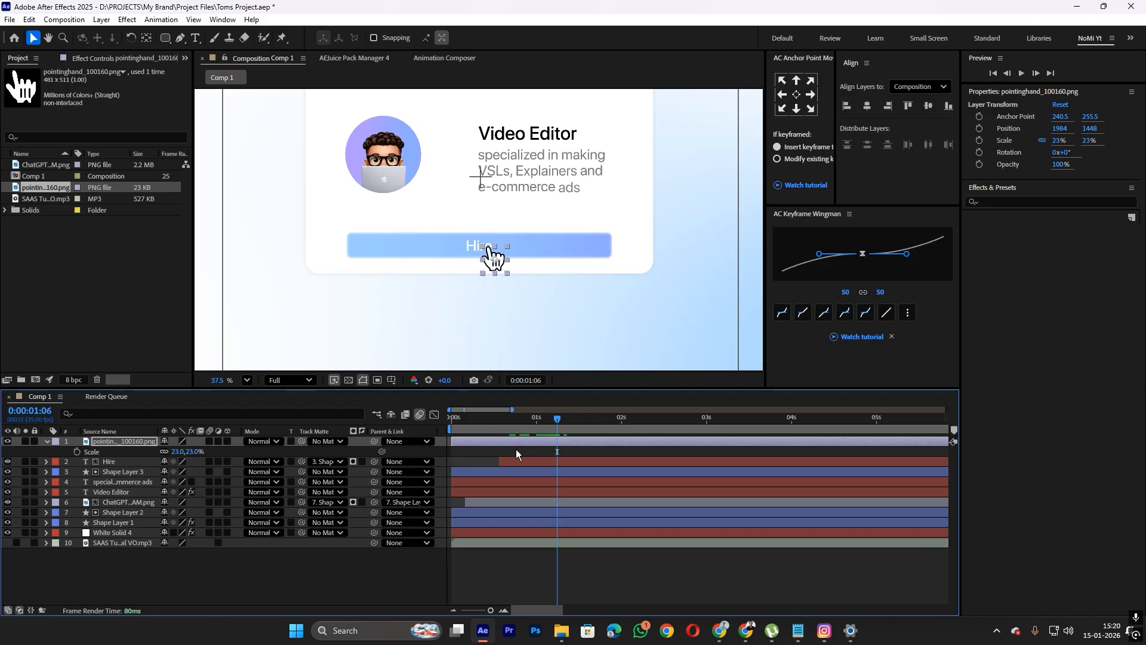
key(alt+bracketleft)
key(equal)
key(equal)
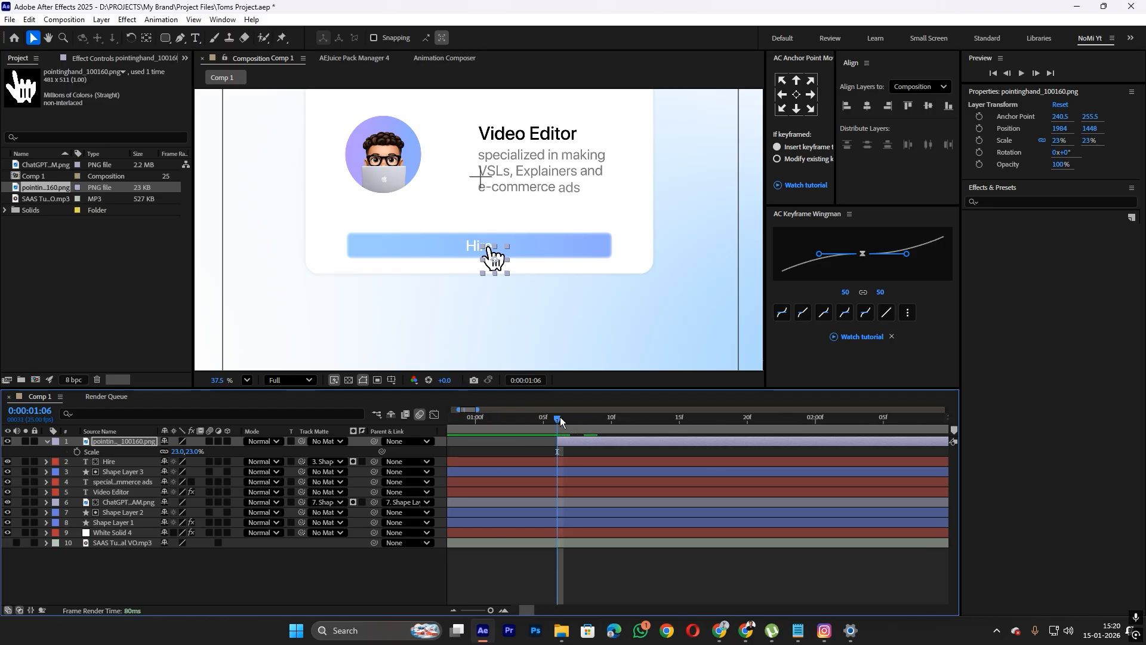
Extend the start of the pointing hand layer to 0:00:01:04 and add a position keyframe at 0:00:01:19
drag(568, 441, 542, 446)
key(space)
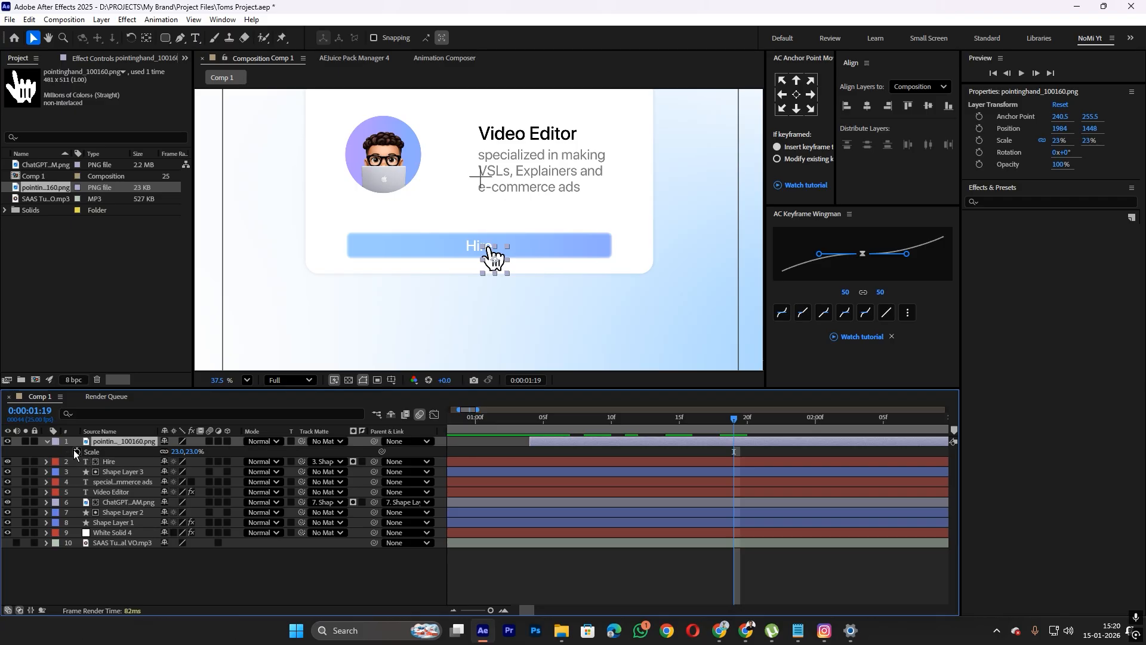
key(alt+shift+p)
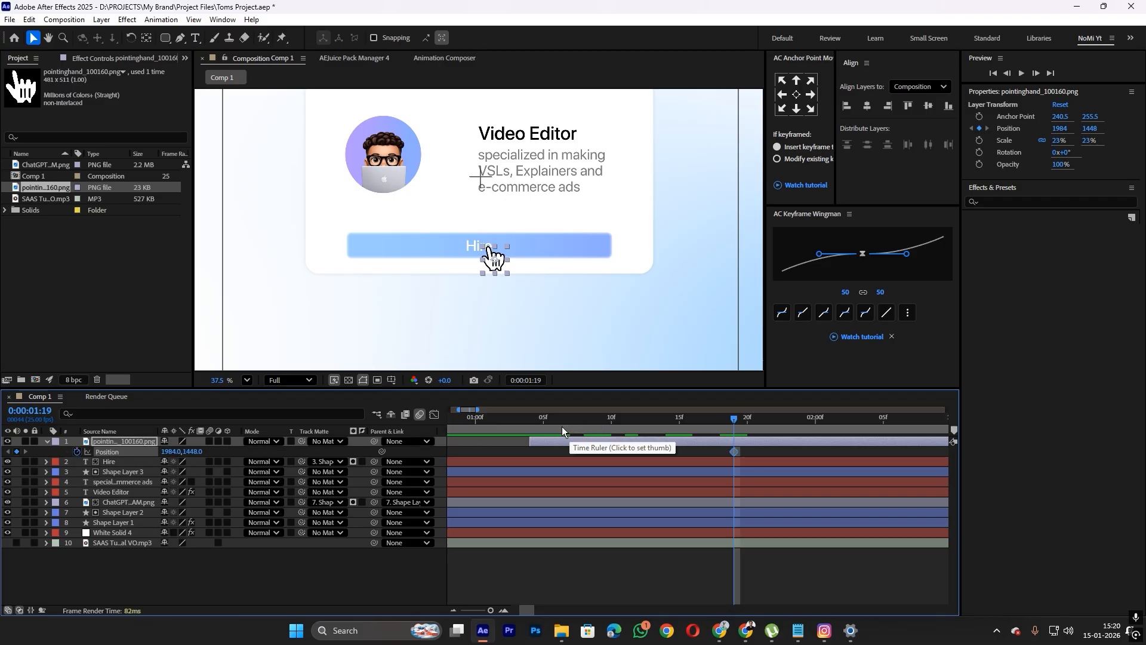
Keyframe the pointing hand at 0:00:01:04 below the composition frame, at position about 1759, 2195
click(531, 426)
scroll(482, 264, down, 2)
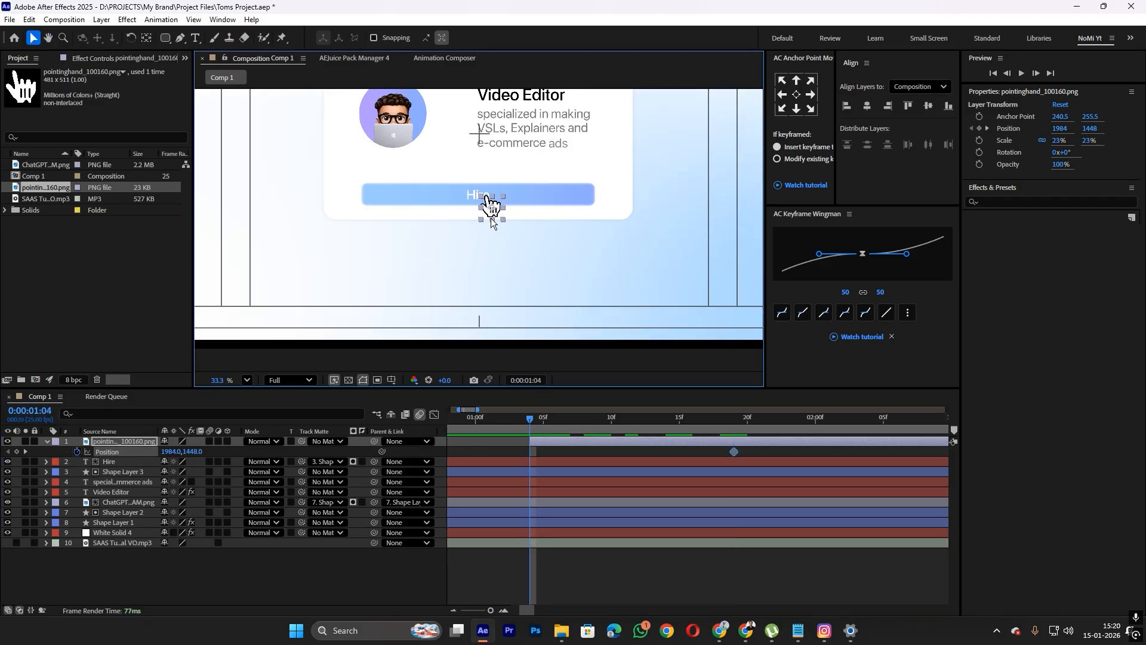
drag(491, 217, 446, 363)
scroll(491, 218, down, 2)
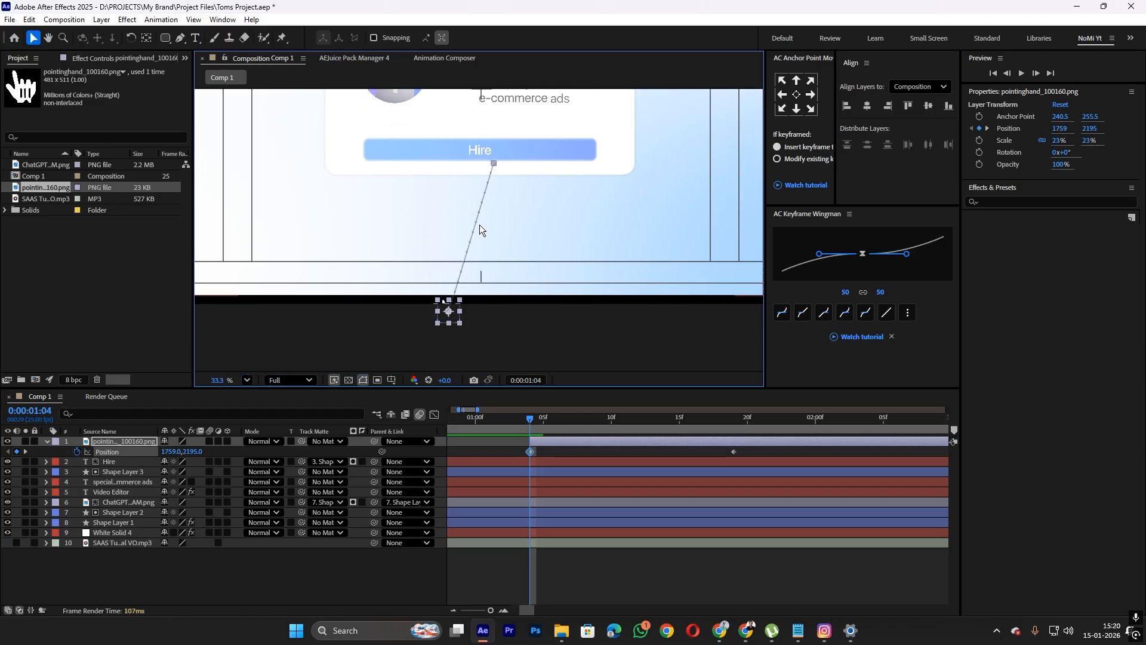
Add a middle point to the hand's motion path, bend it outward to the right into a curve, and preview the movement
key(g)
drag(475, 224, 482, 190)
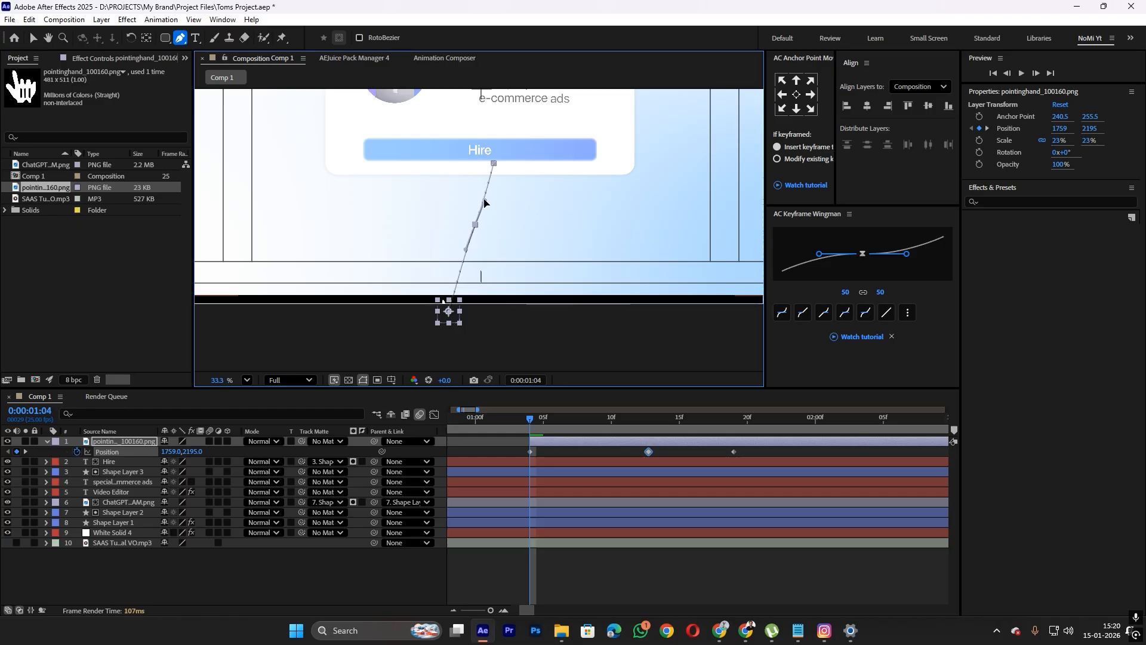
key(v)
drag(475, 225, 499, 233)
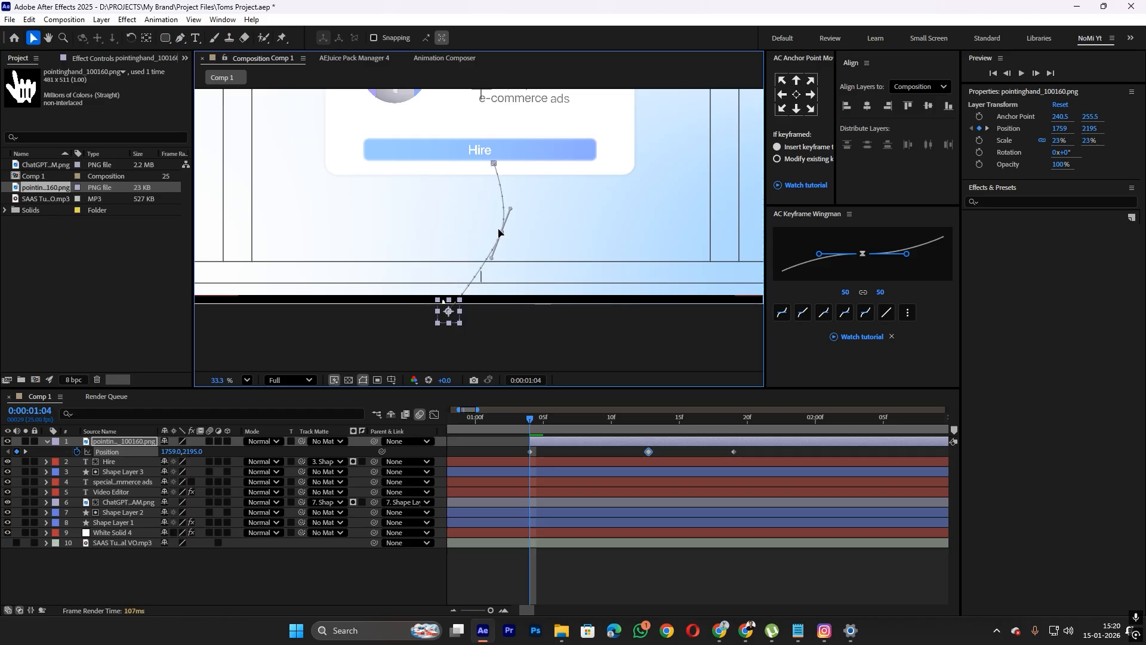
key(space)
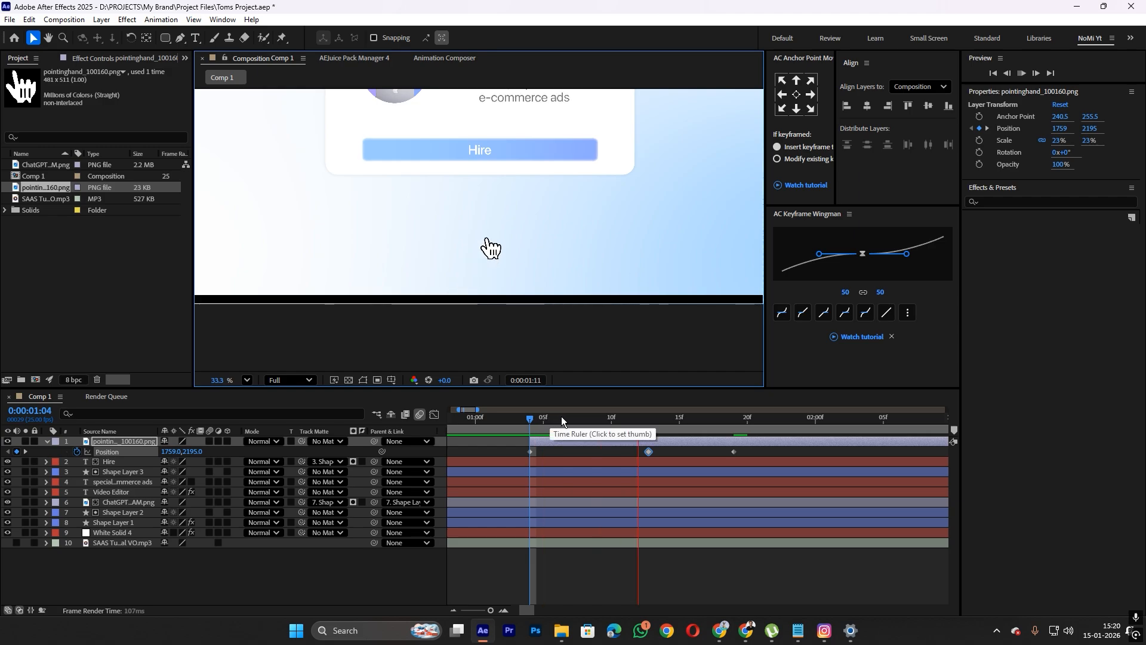
key(space)
key(space)
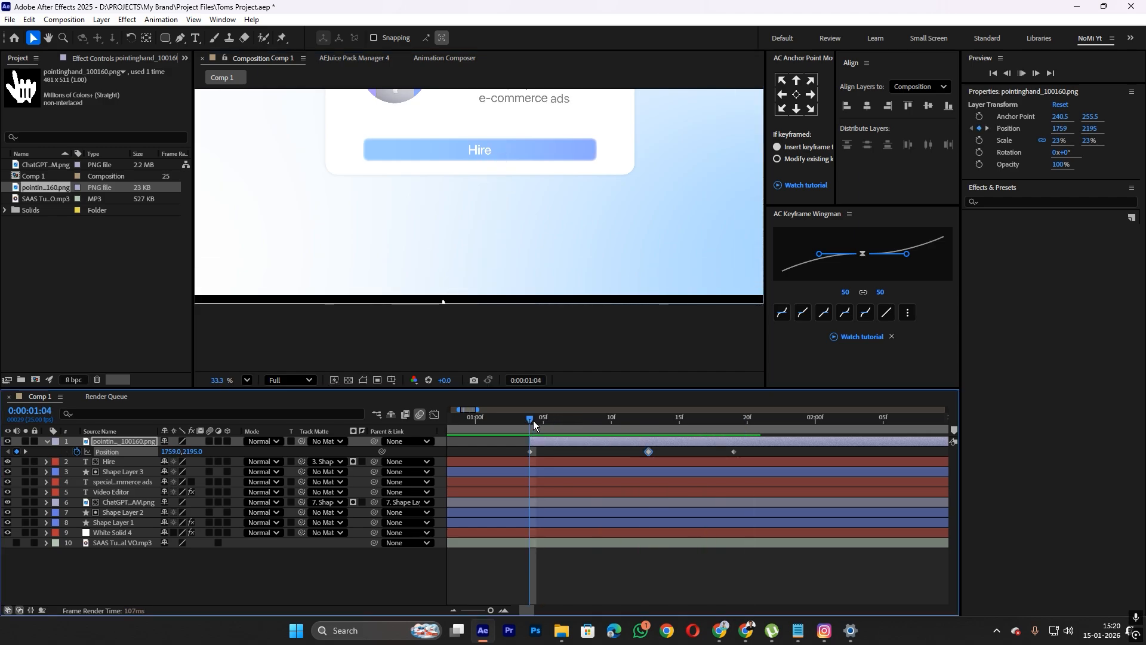
key(space)
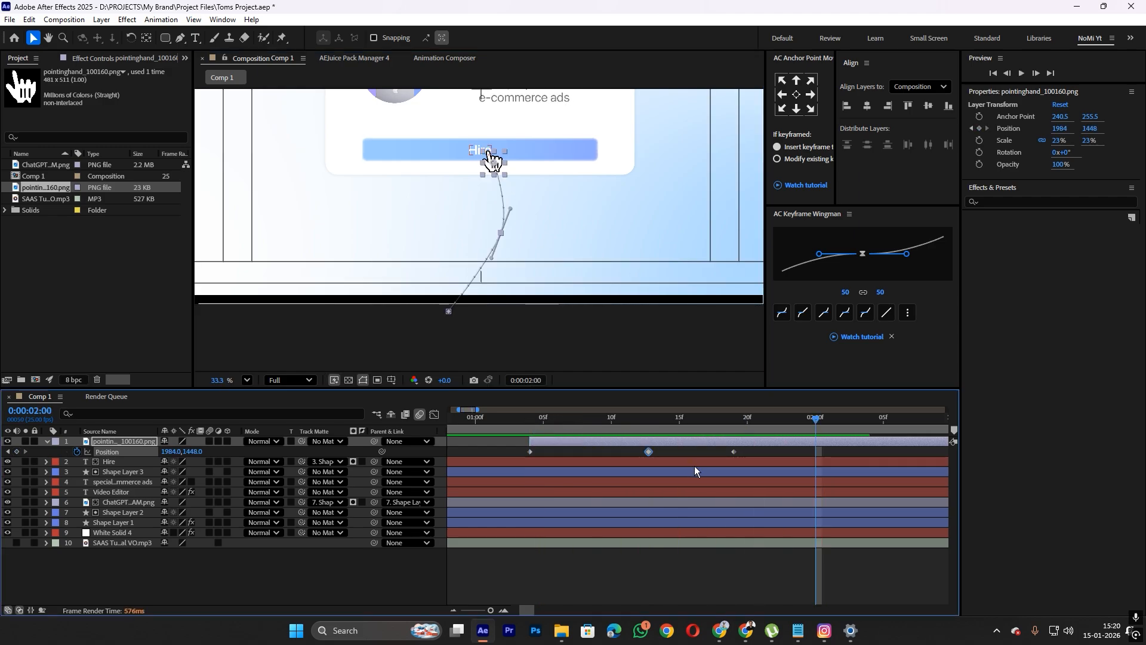
Ease the hand's three position keyframes and retime them with an earlier middle keyframe and the last one at 0:00:01:18
drag(751, 453, 515, 455)
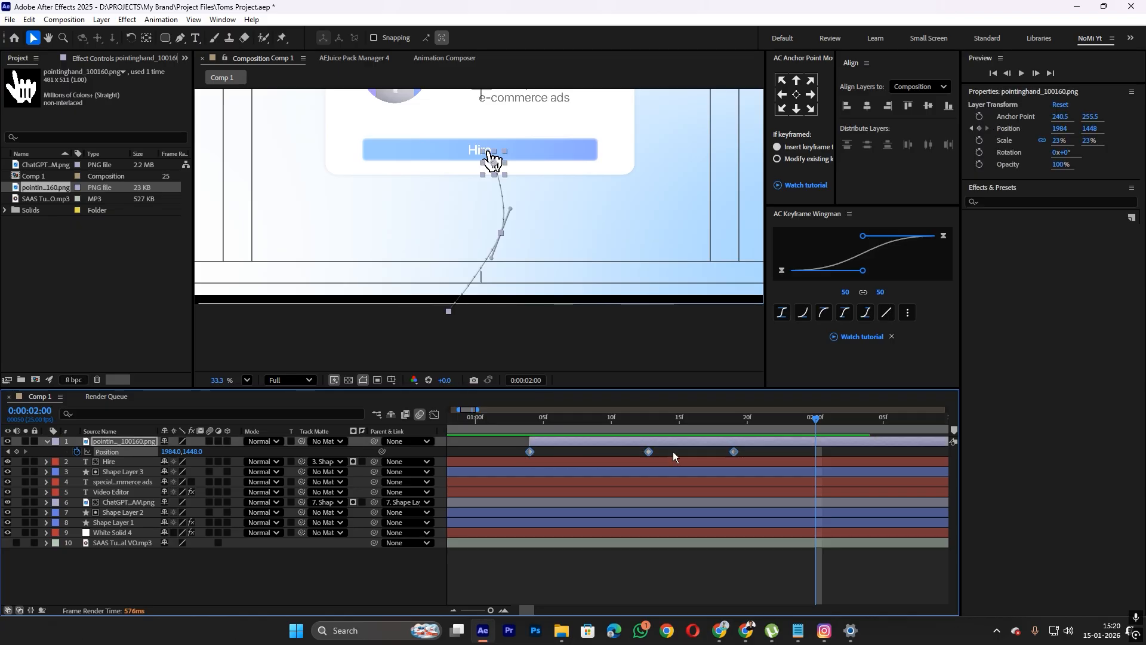
click(673, 452)
drag(648, 450, 627, 452)
drag(745, 451, 518, 456)
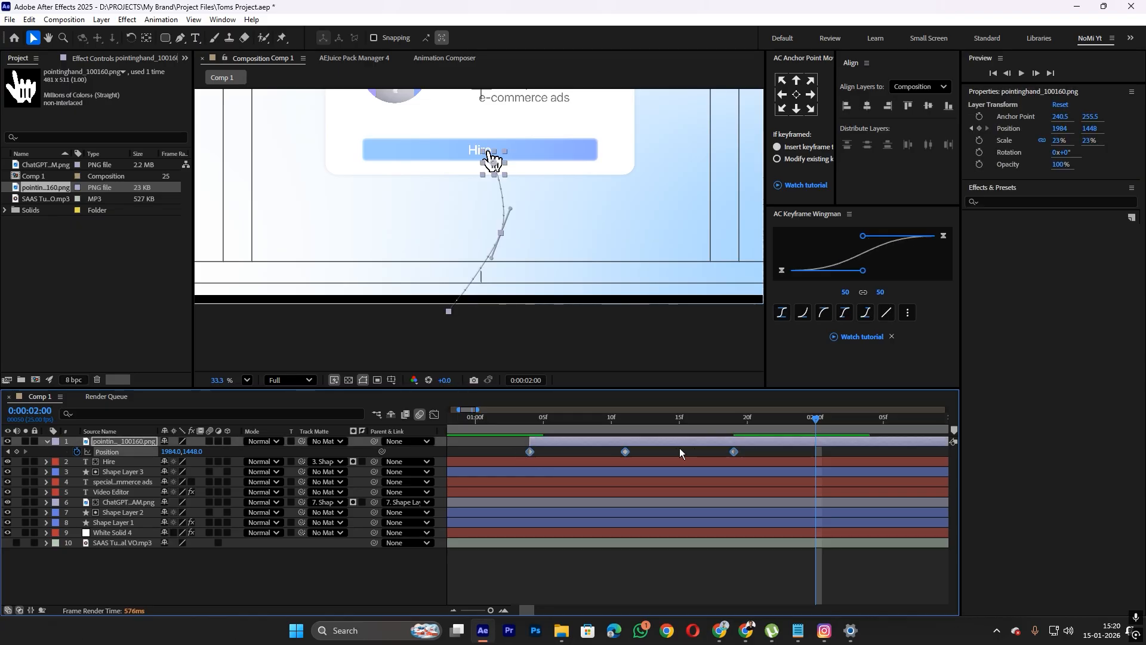
alt+drag(735, 454, 720, 453)
Play back the hand's eased movement toward the Hire button to check its timing
click(530, 420)
key(space)
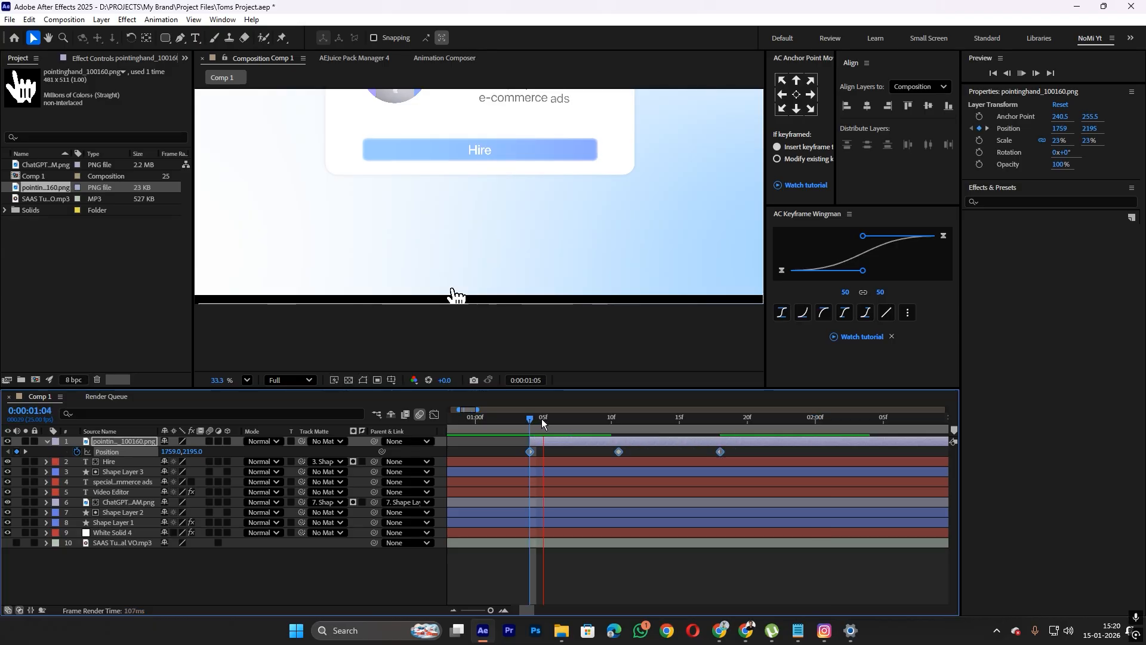
click(522, 418)
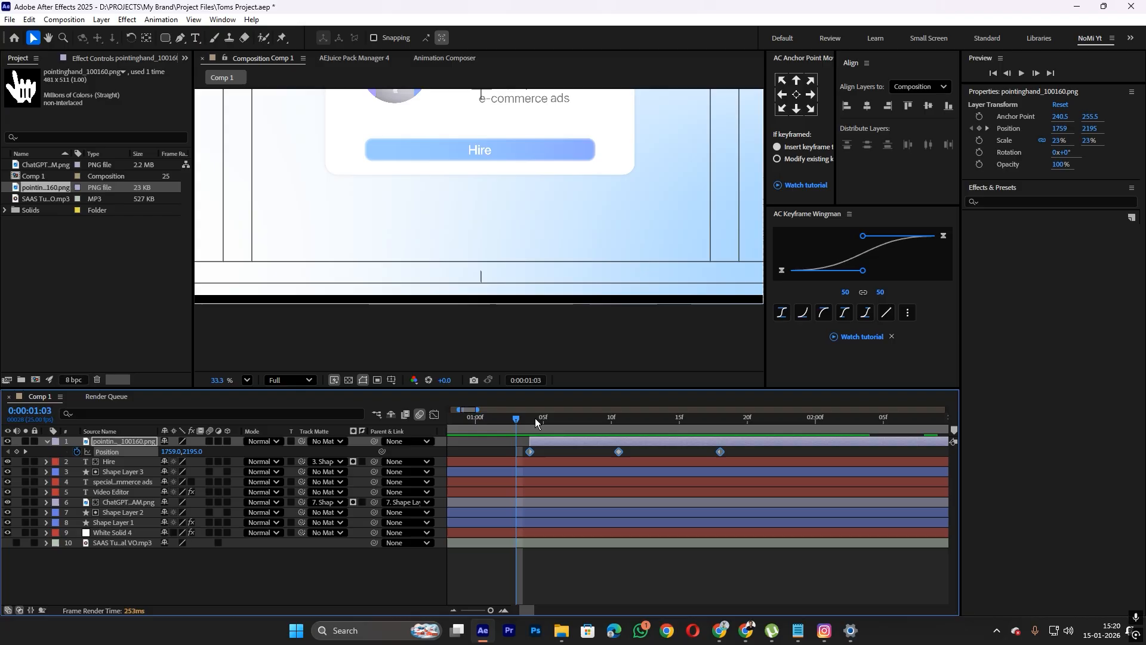
key(space)
click(536, 422)
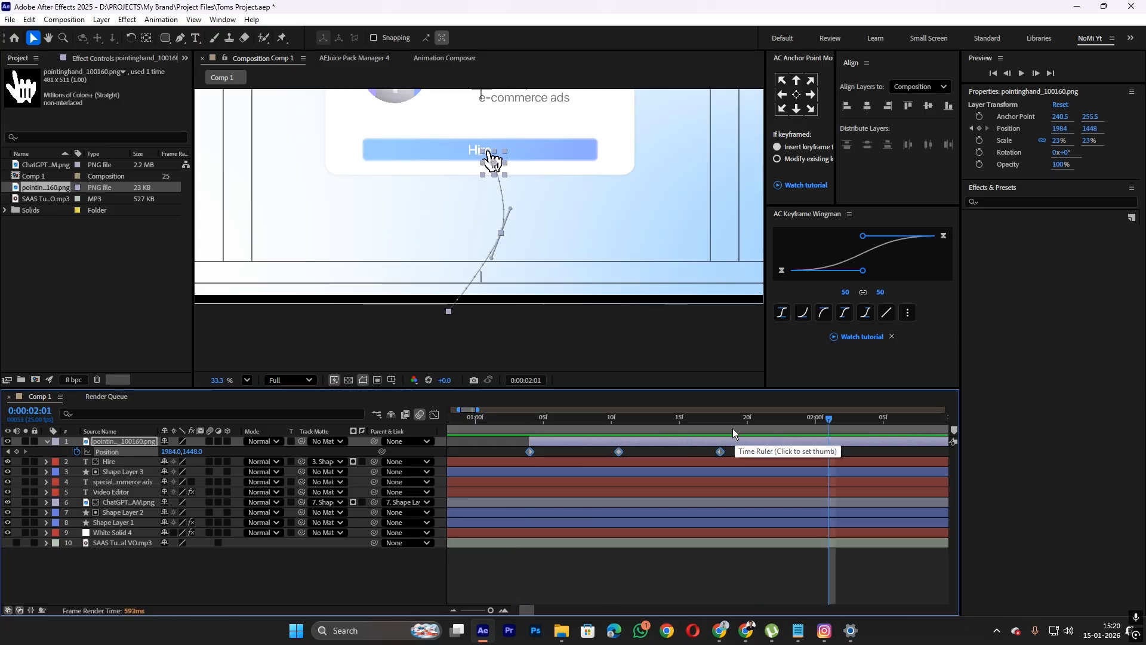
Keyframe the hand's scale at 23% at 0:00:01:18, 18% at 0:00:01:19 and 23% again at 0:00:01:20
click(714, 429)
click(750, 455)
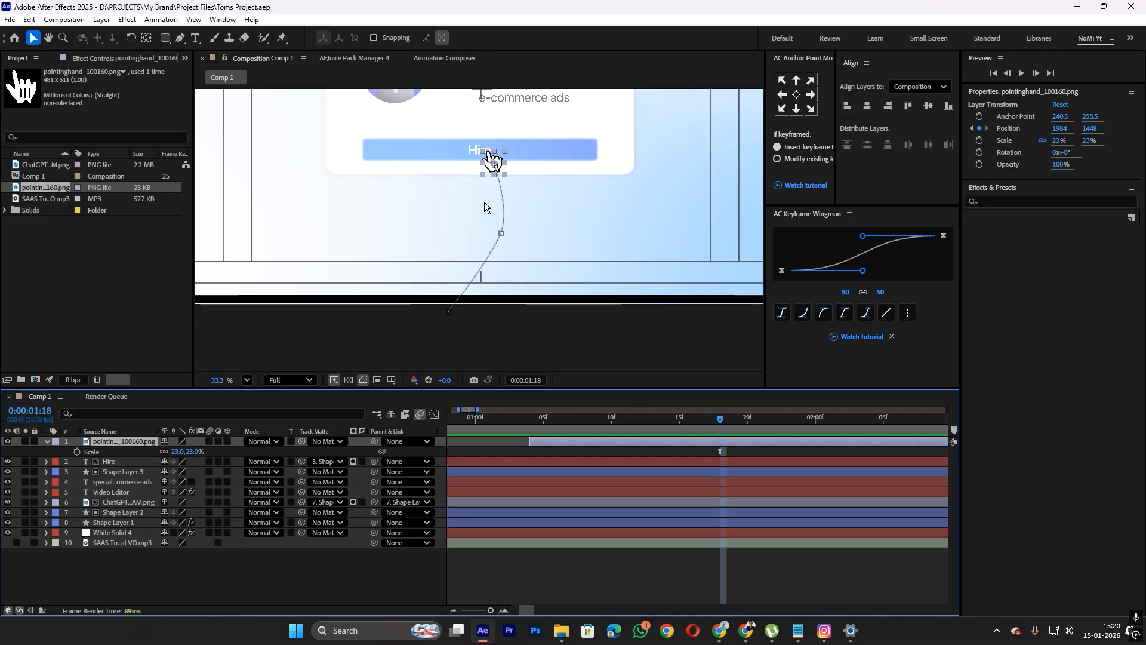
click(77, 452)
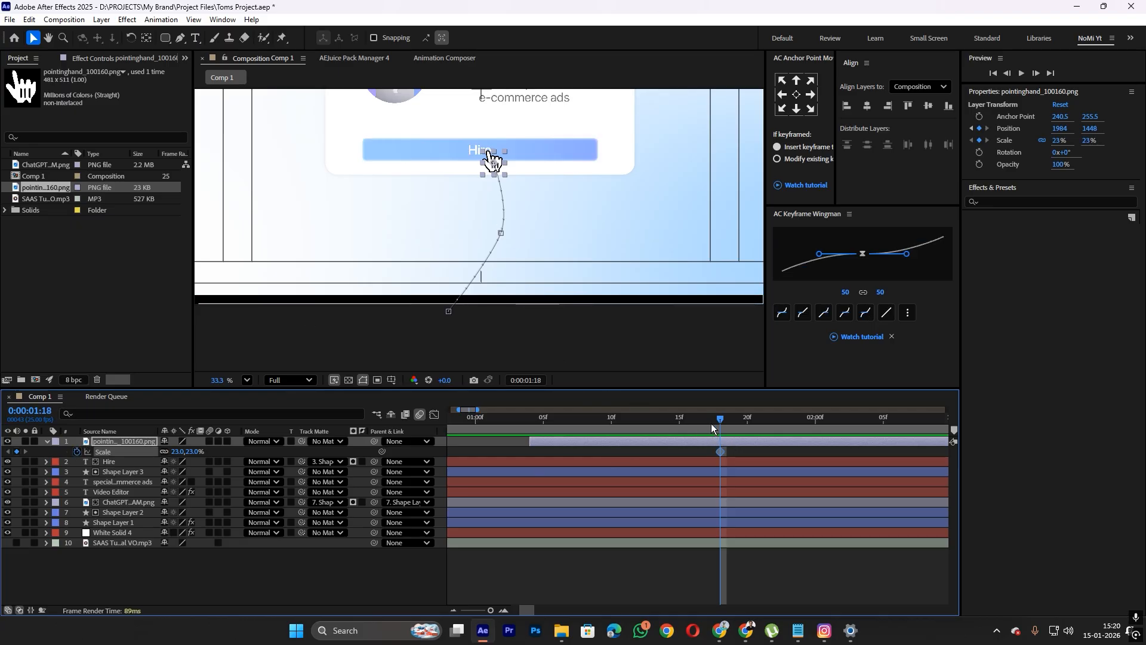
click(731, 425)
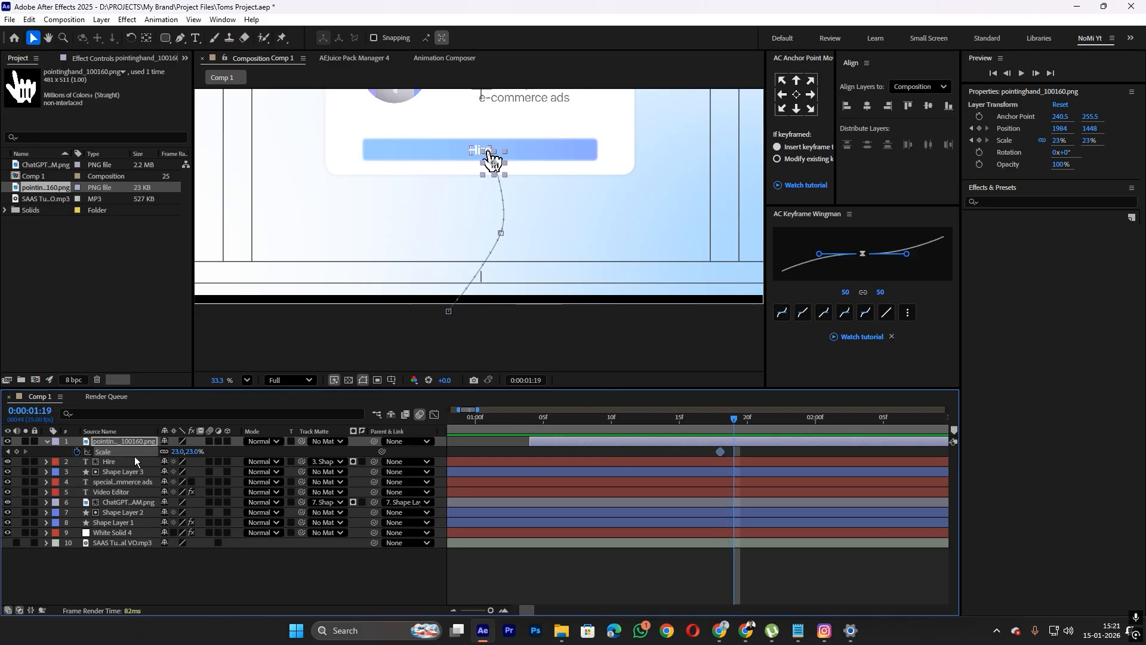
drag(177, 452, 176, 452)
Parent the Hire text layer to Shape Layer 3, the button shape
scroll(488, 251, down, 3)
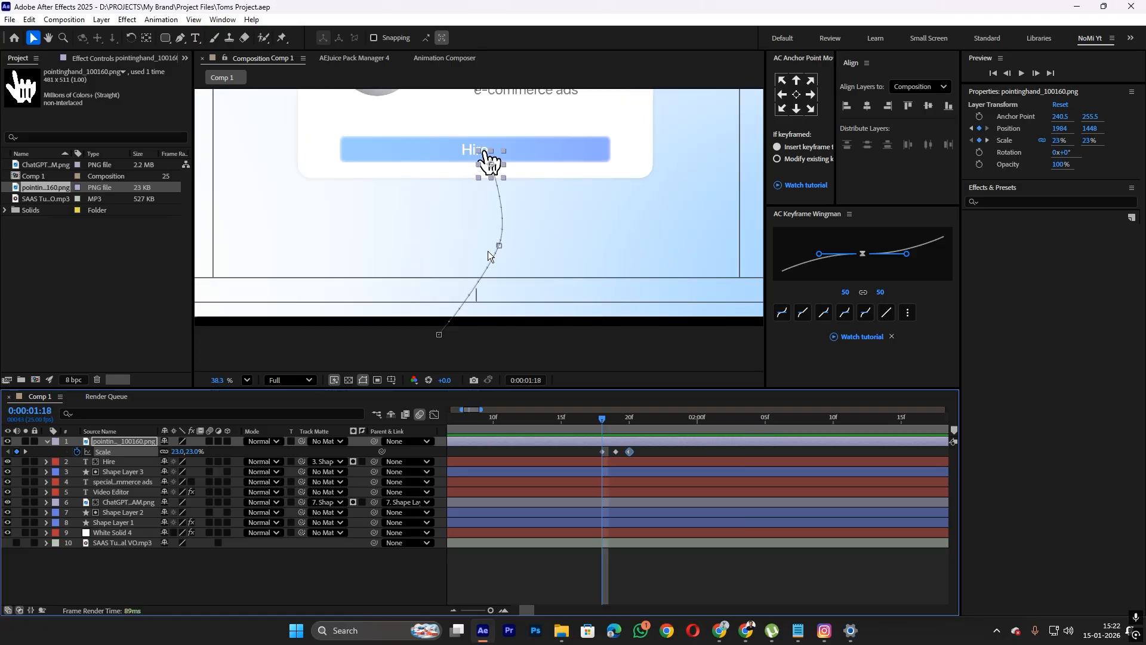
drag(488, 251, 434, 324)
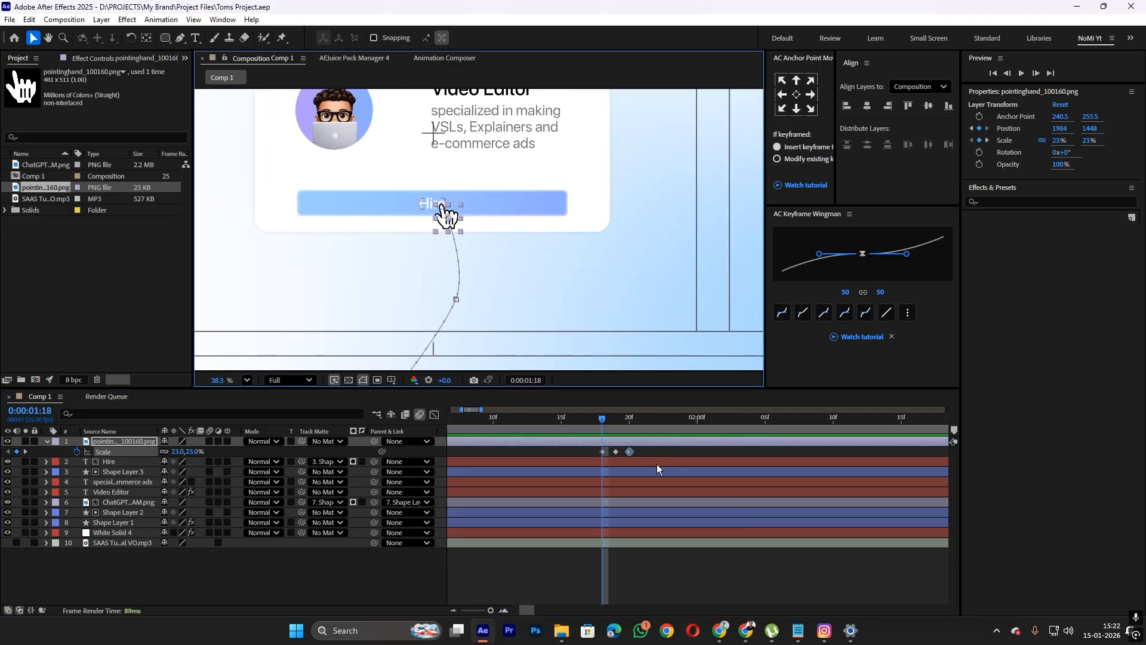
click(612, 471)
click(593, 463)
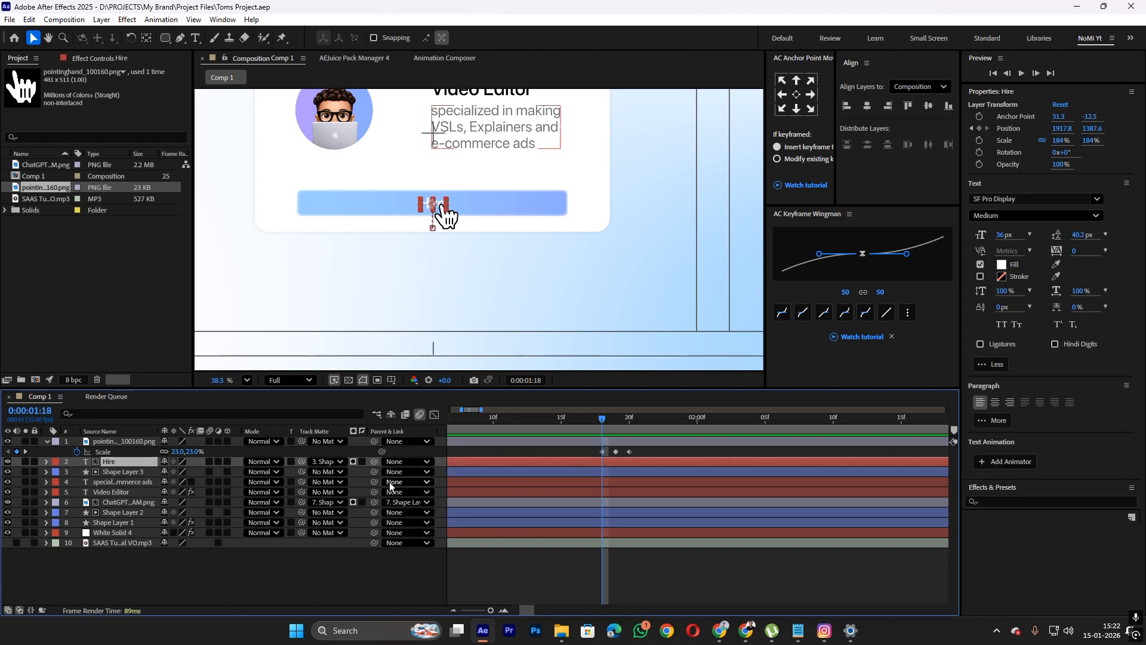
drag(375, 461, 111, 471)
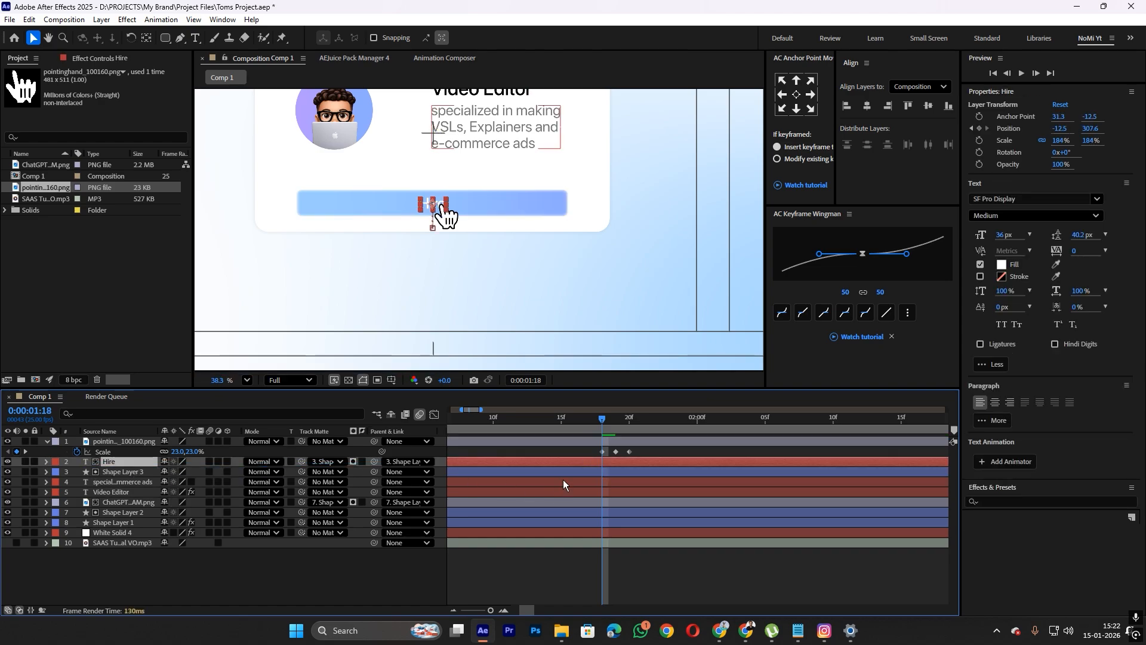
Centre Shape Layer 3's anchor point on the button and keyframe its scale at 100% at 0:00:01:18 and 83% at 0:00:01:19
click(603, 471)
key(alt+shift+s)
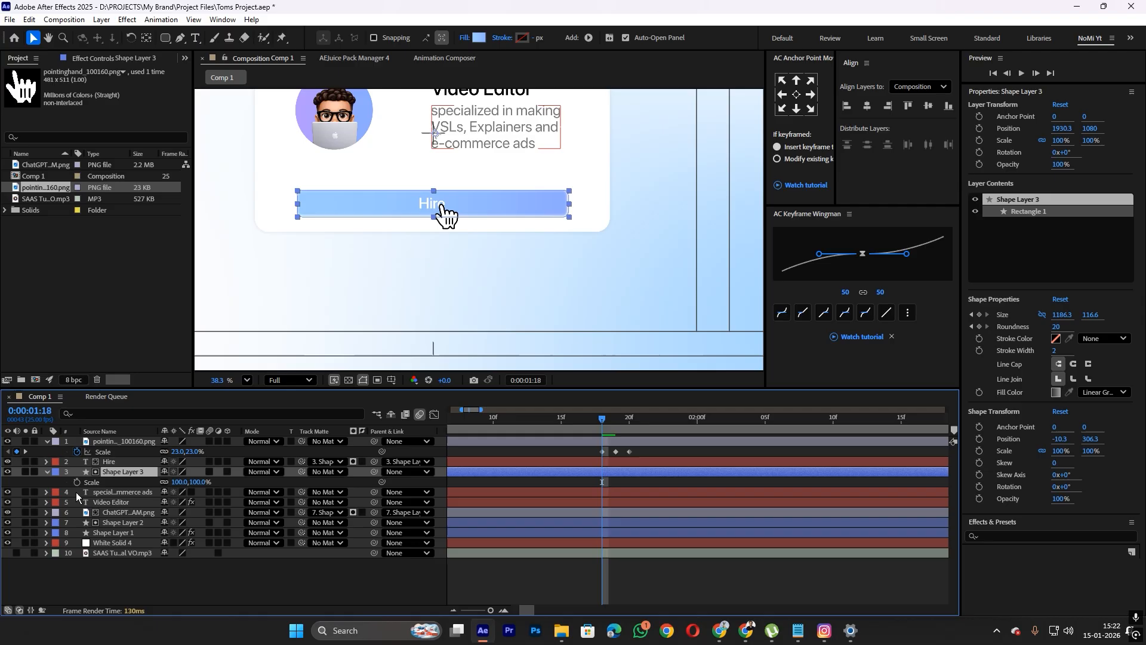
click(615, 433)
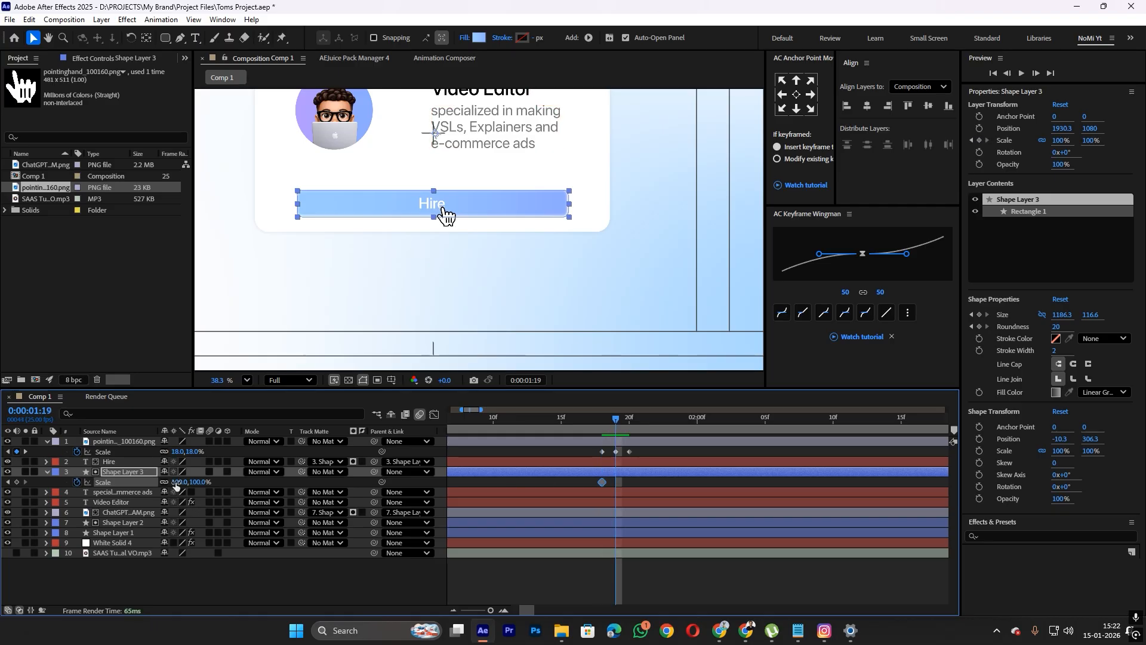
drag(174, 483, 167, 483)
key(ctrl+z)
drag(179, 484, 170, 482)
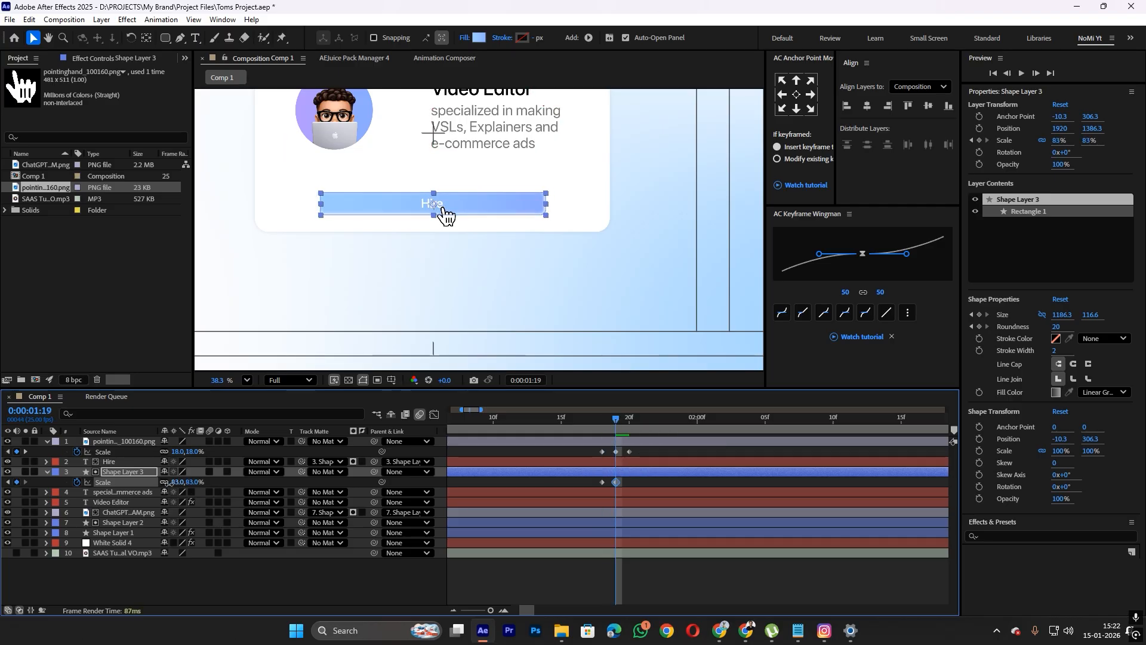
Copy the button shape's 100% scale keyframe to 0:00:01:20
click(623, 426)
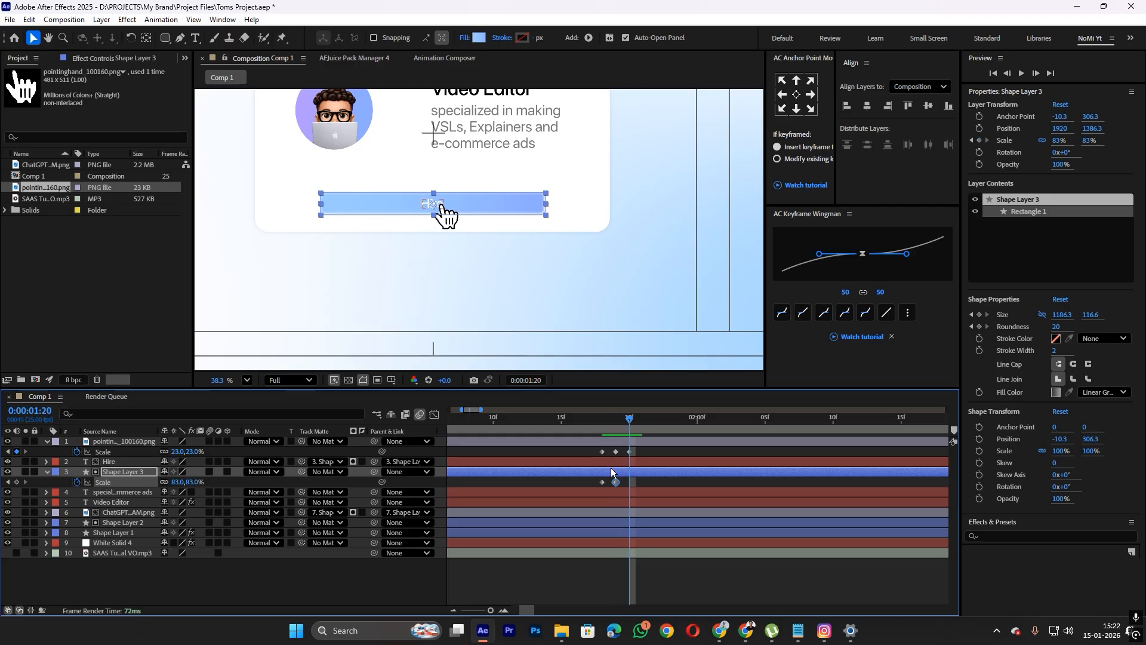
click(601, 482)
key(ctrl+c)
key(ctrl+v)
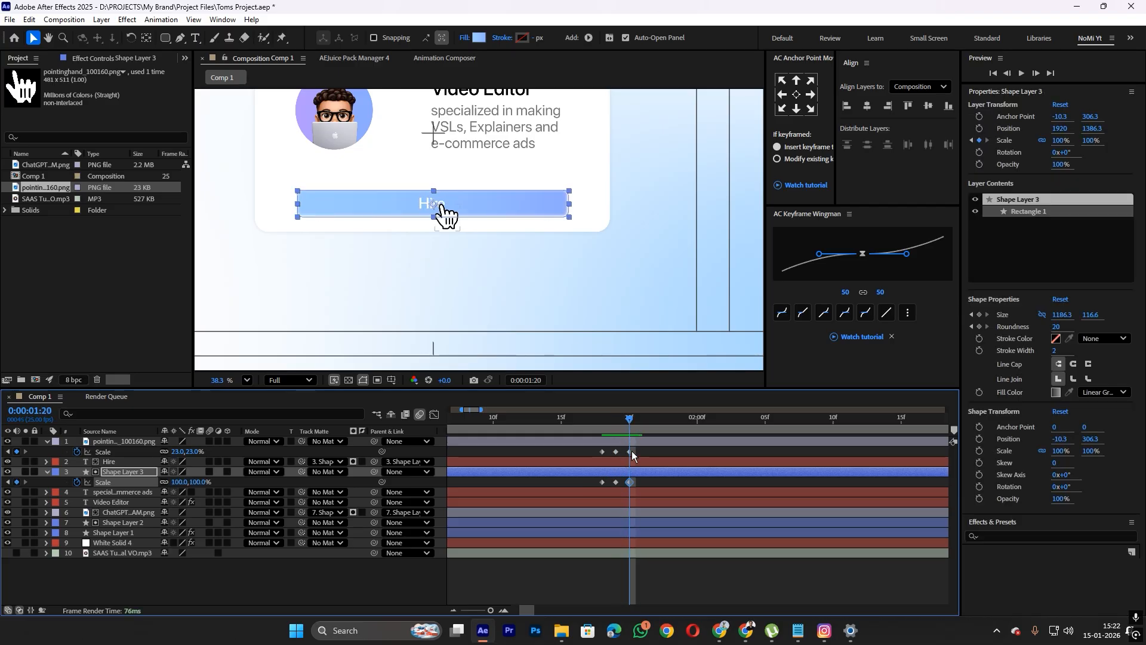
Ease the scale keyframes of the hand and button, stretch them to end at 0:00:02:02, and save the project
drag(642, 449, 579, 482)
click(640, 482)
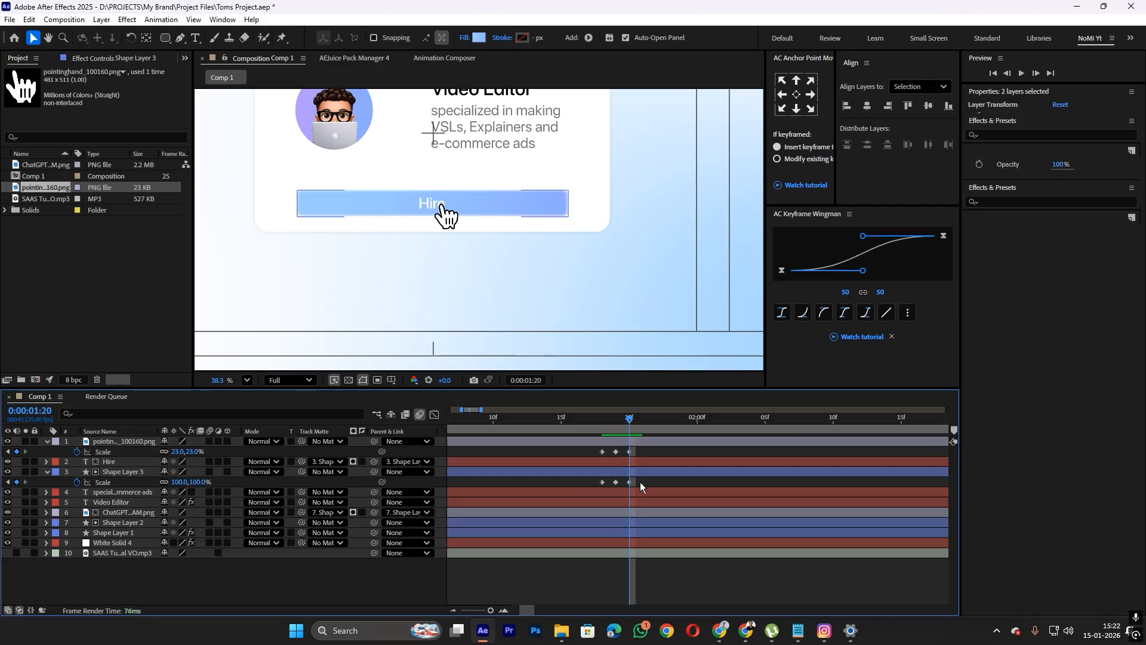
drag(648, 455, 697, 481)
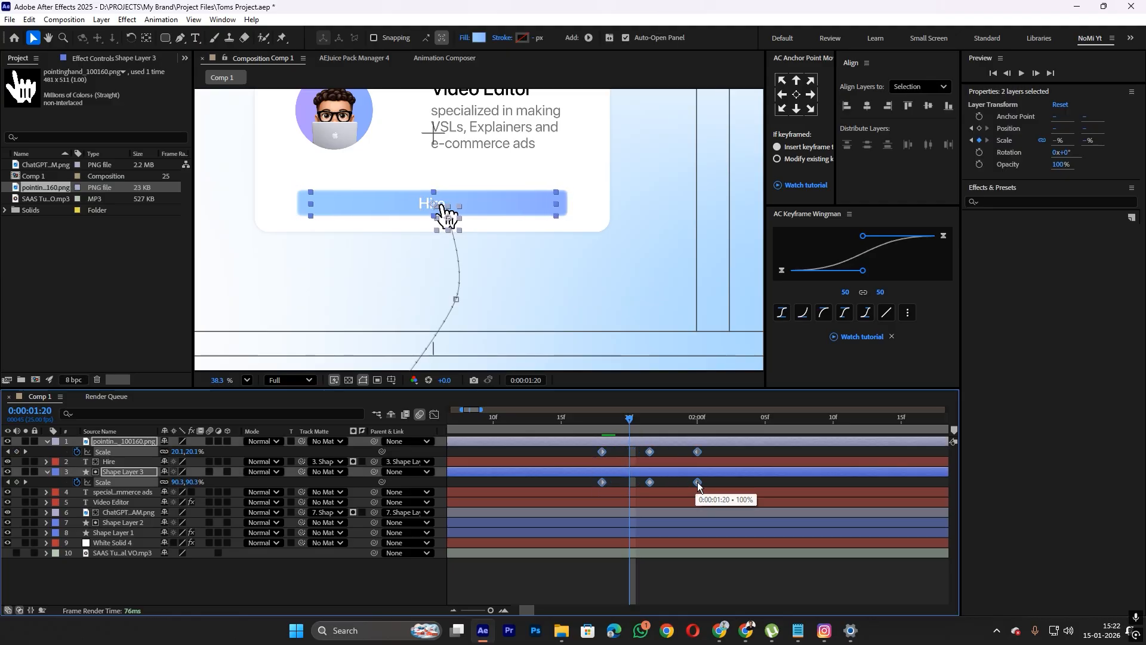
click(607, 421)
drag(697, 453, 725, 453)
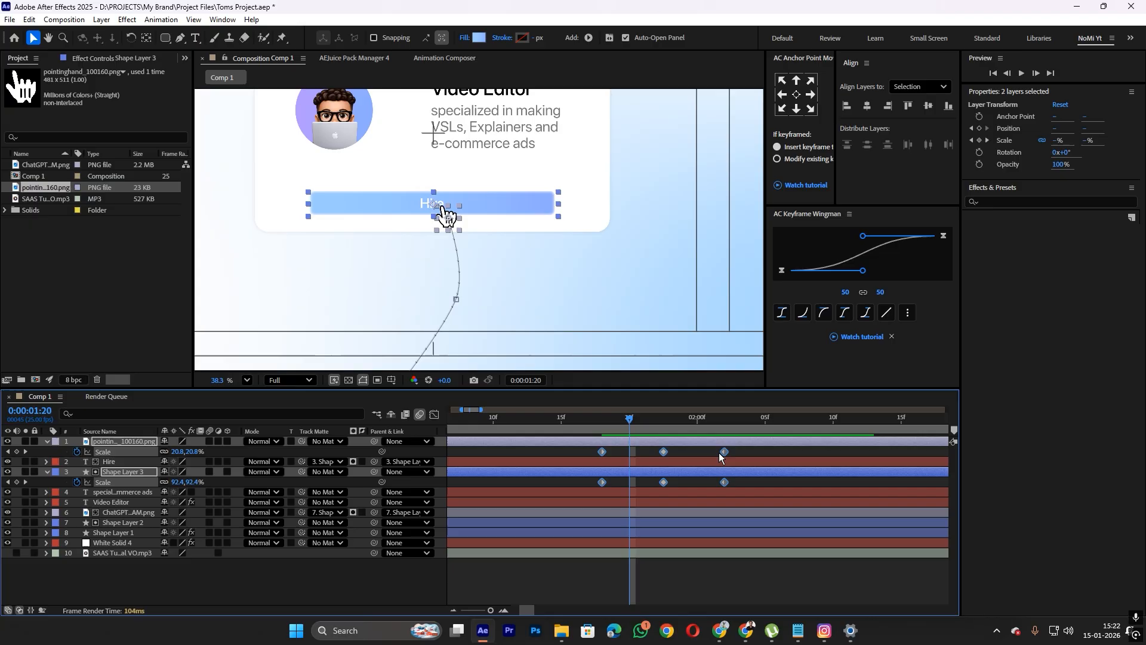
key(ctrl+s)
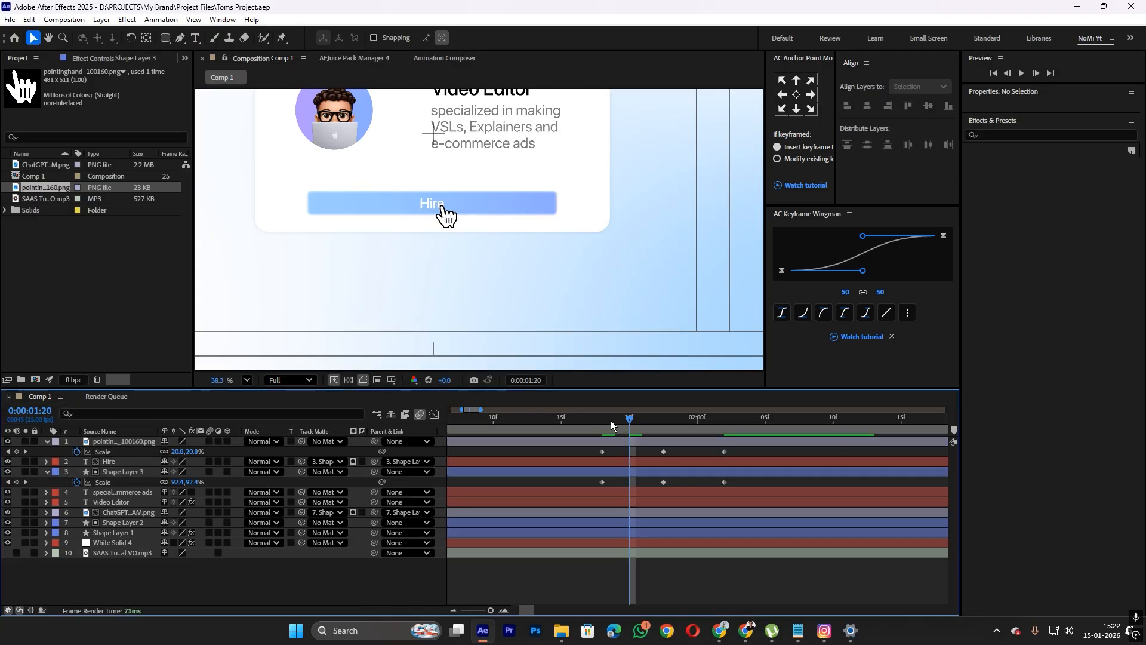
Apply the Exposure effect to Shape Layer 3 and keyframe Exposure at 0.00 at 0:00:01:18 and about -1.18 at 0:00:01:23
click(606, 420)
click(621, 474)
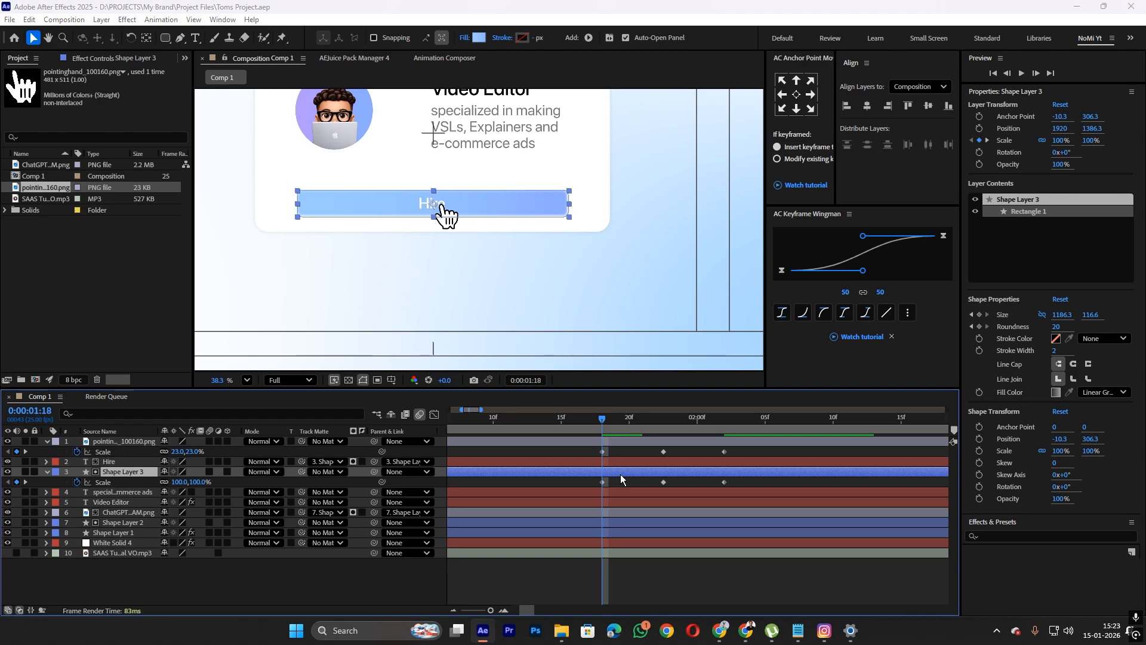
key(ctrl+space)
text(ex)
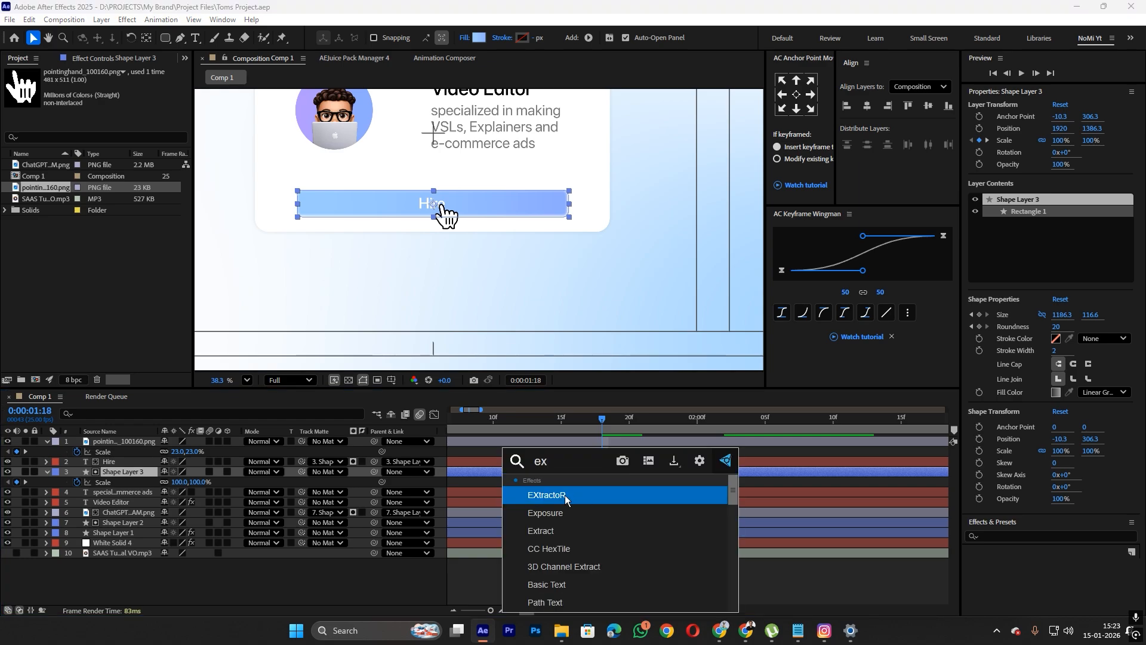
click(561, 513)
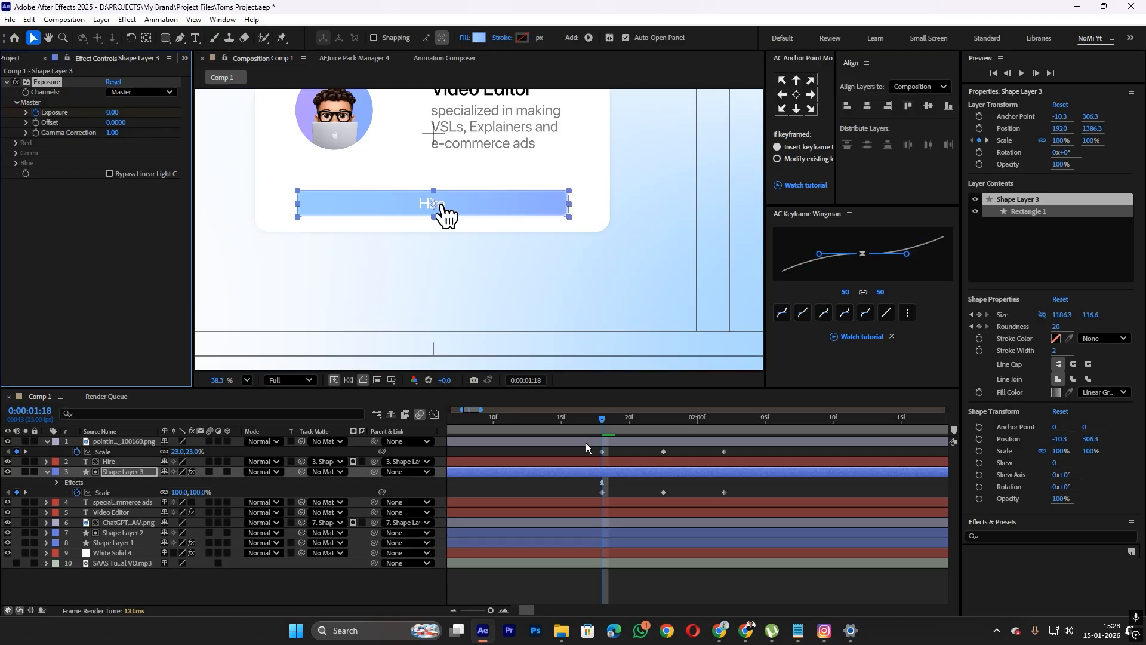
drag(616, 430, 668, 433)
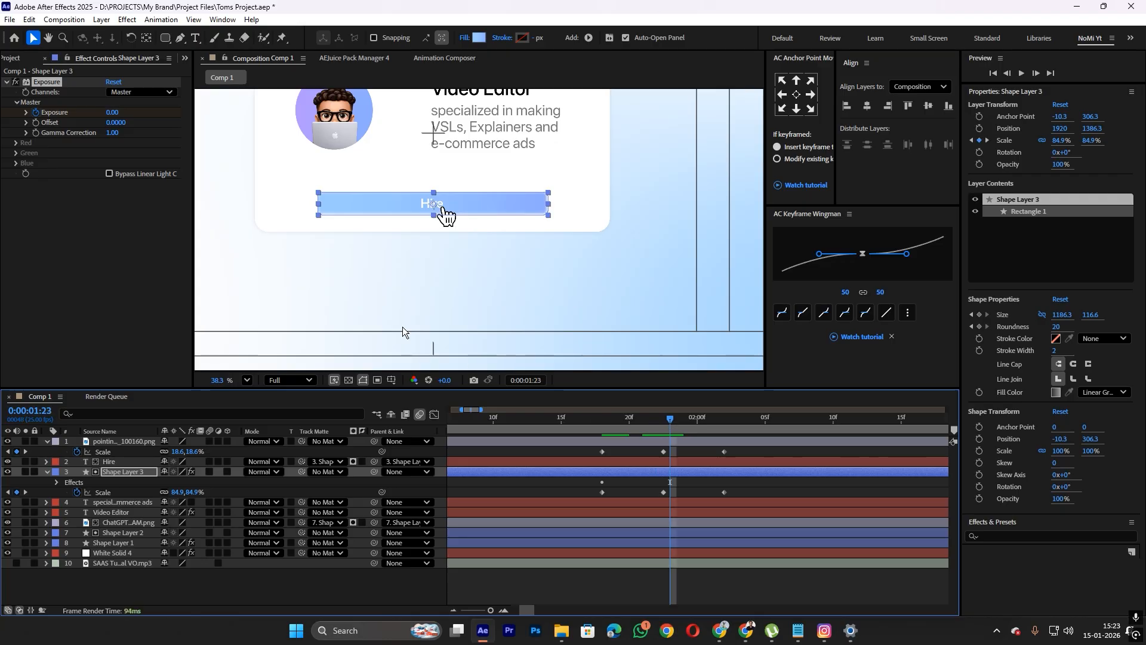
drag(113, 113, 58, 123)
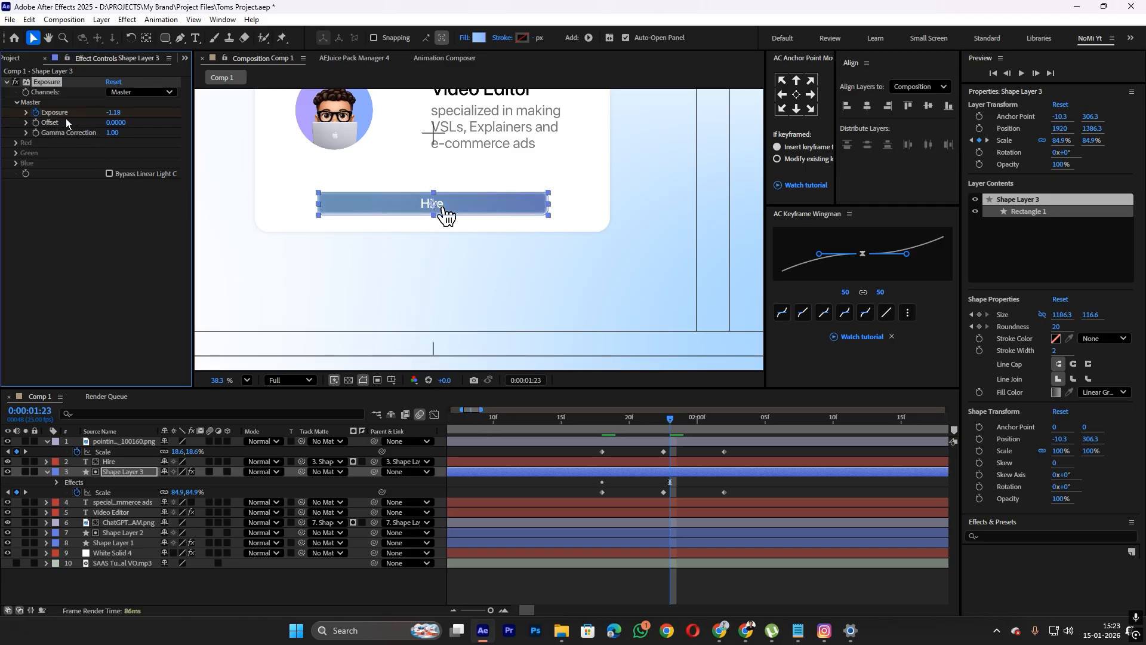
Copy Shape Layer 3's 0.00 Exposure keyframe to 0:00:02:02
drag(114, 123, 105, 123)
key(ctrl+z)
click(589, 481)
click(607, 474)
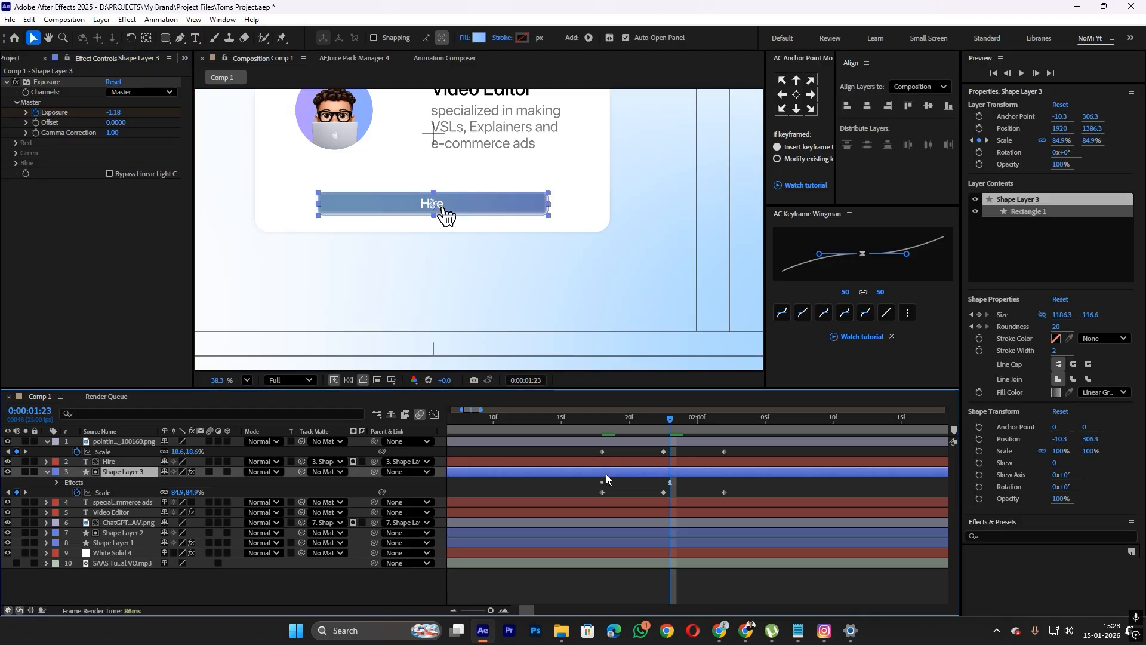
key(u)
drag(590, 517, 643, 507)
drag(679, 422, 665, 516)
key(ctrl+v)
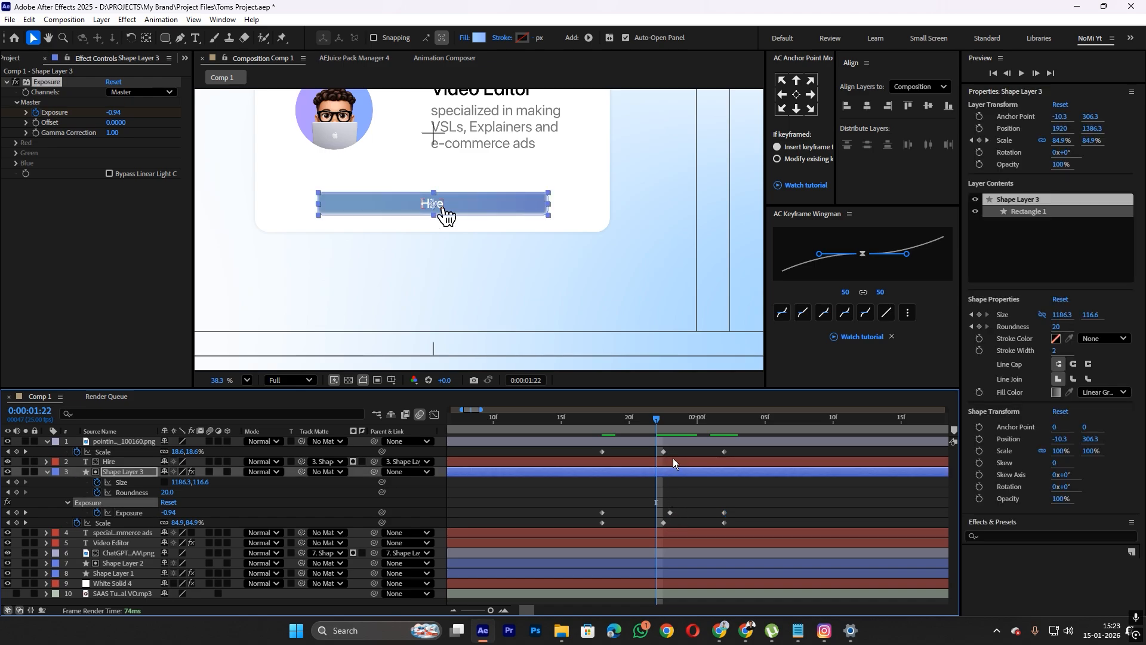
Move the middle scale keyframes of the hand and Shape Layer 3 to 0:00:01:22 and preview the button press
drag(670, 447, 657, 518)
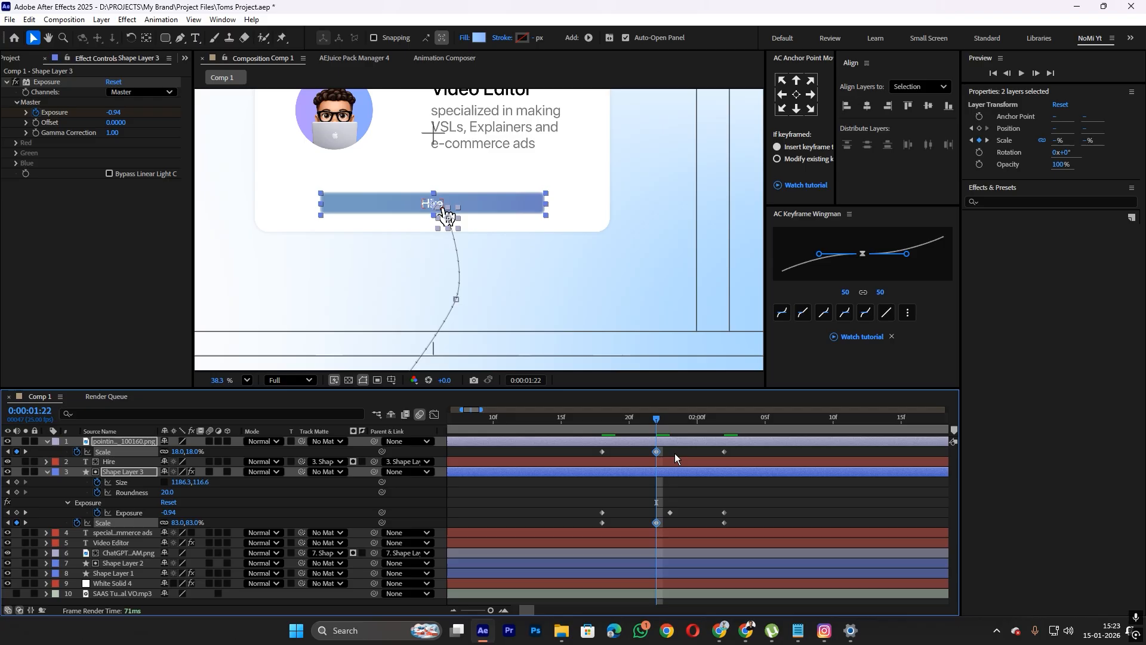
drag(649, 422, 591, 426)
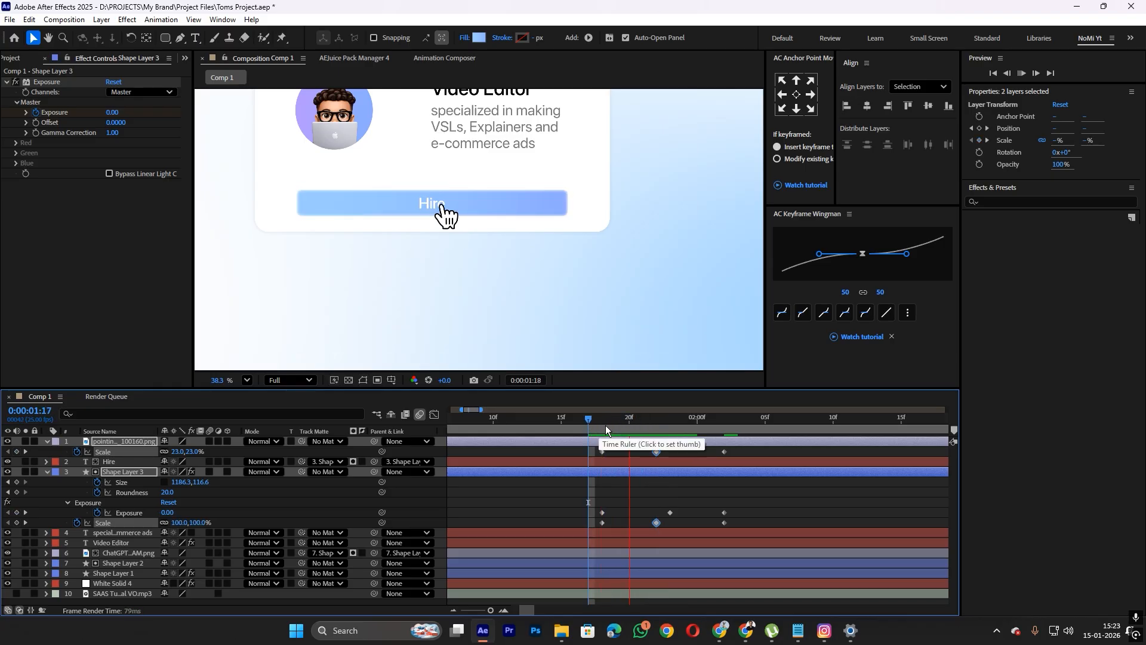
click(606, 425)
drag(619, 426, 662, 431)
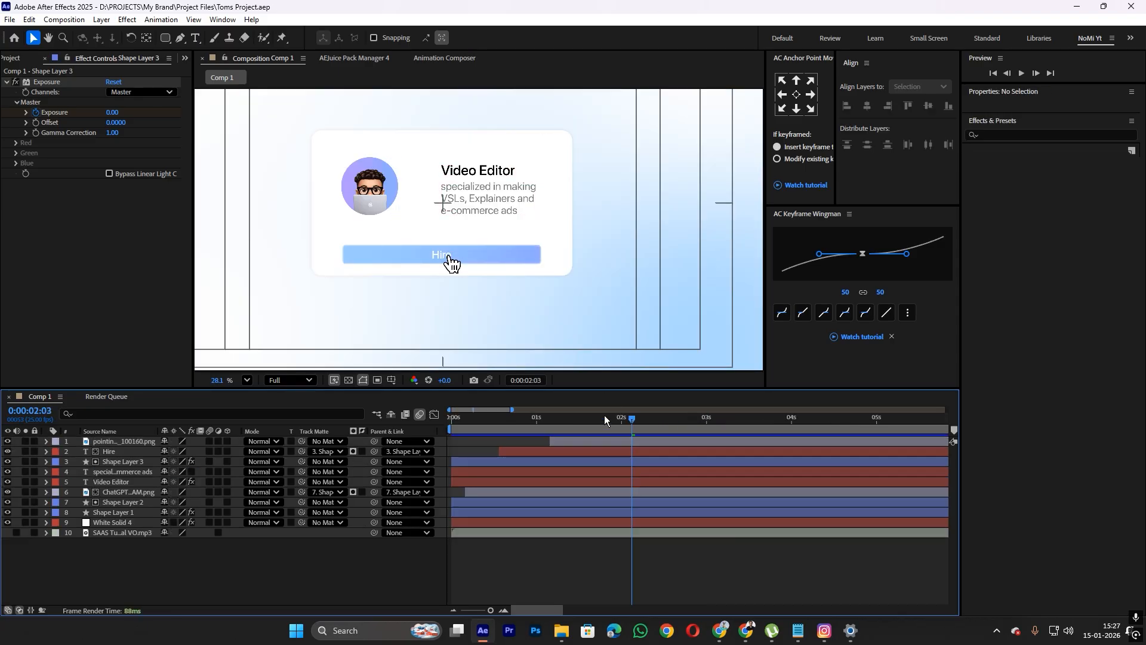
Duplicate the card background, Shape Layer 1, with the playhead at 0:00:02:10
drag(604, 415, 656, 507)
click(639, 507)
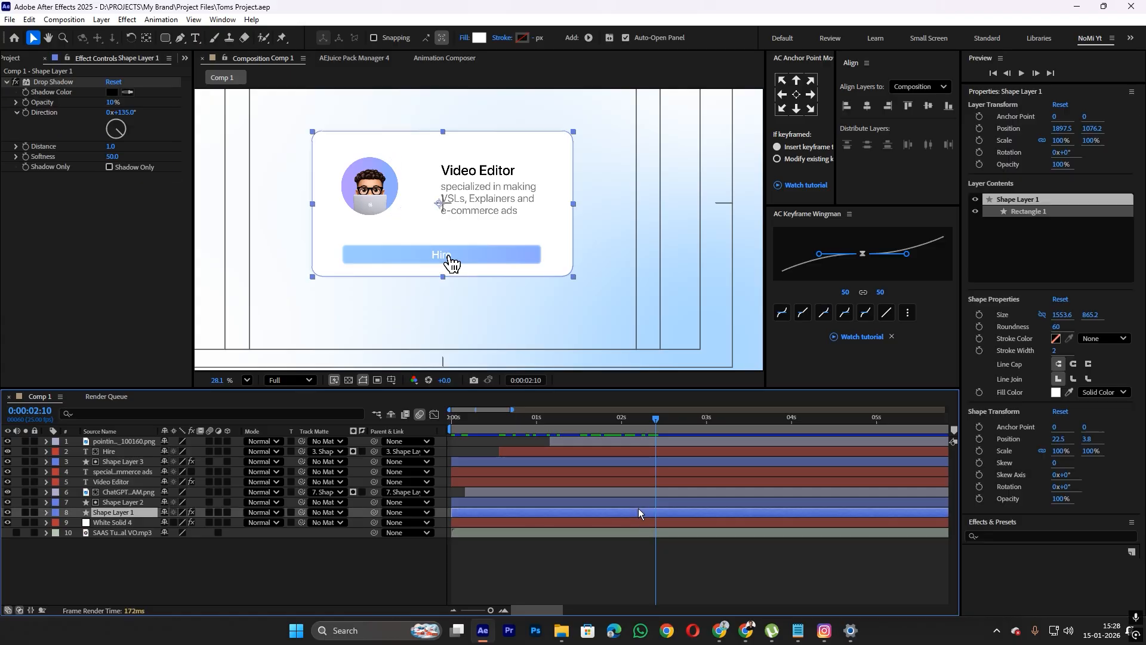
scroll(536, 249, down, 2)
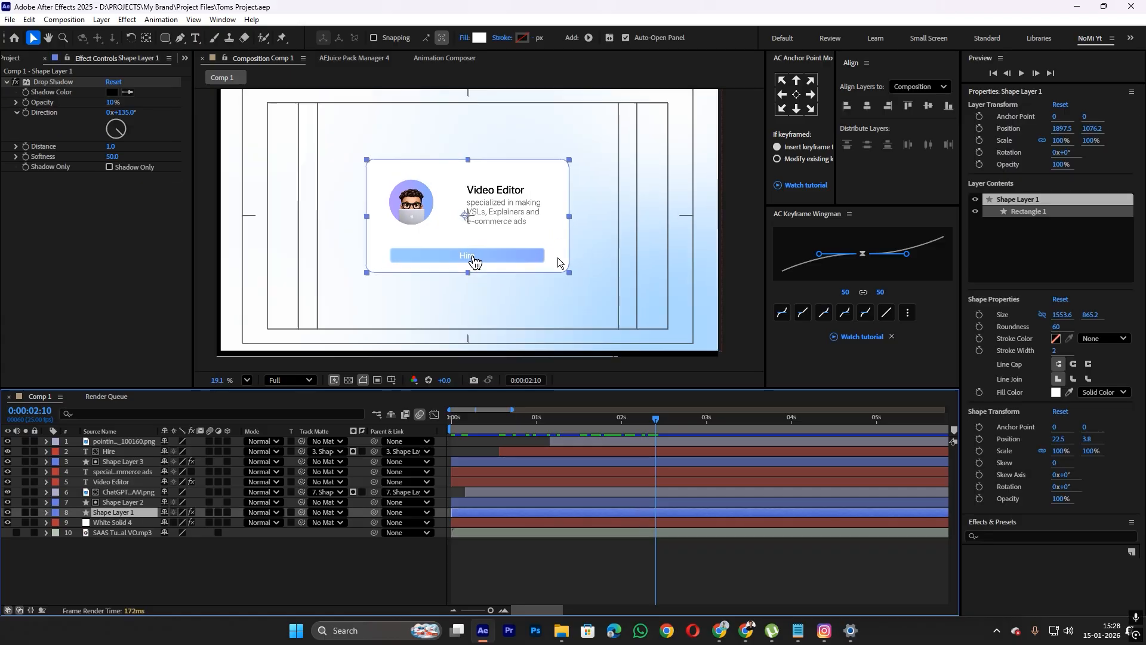
scroll(540, 219, up, 1)
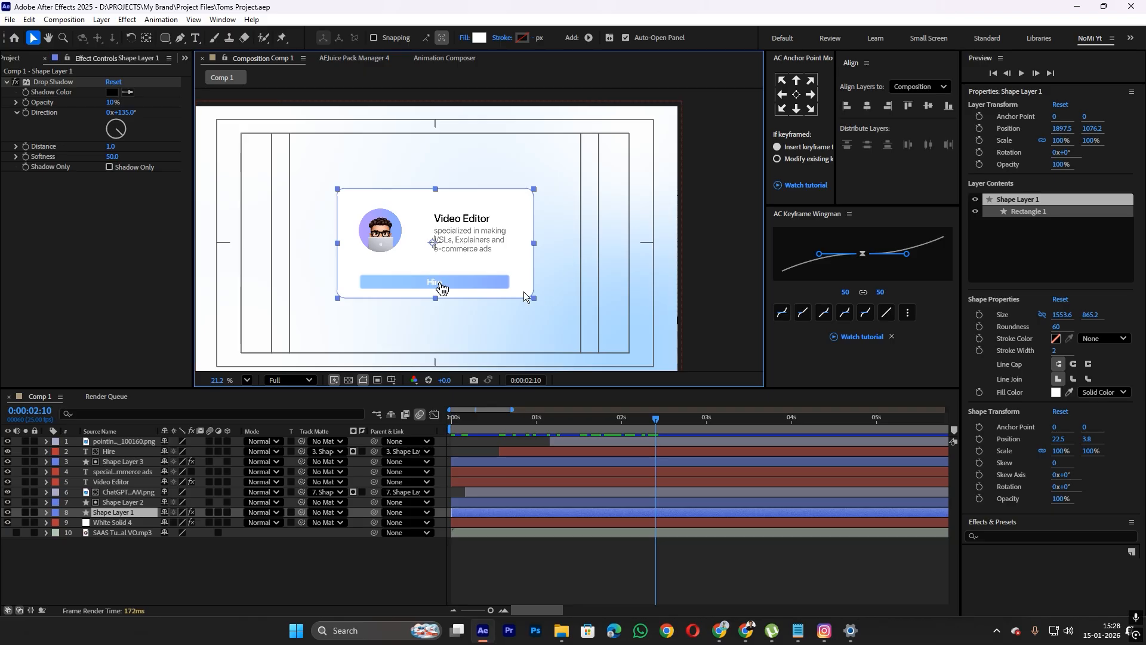
key(ctrl+d)
click(656, 521)
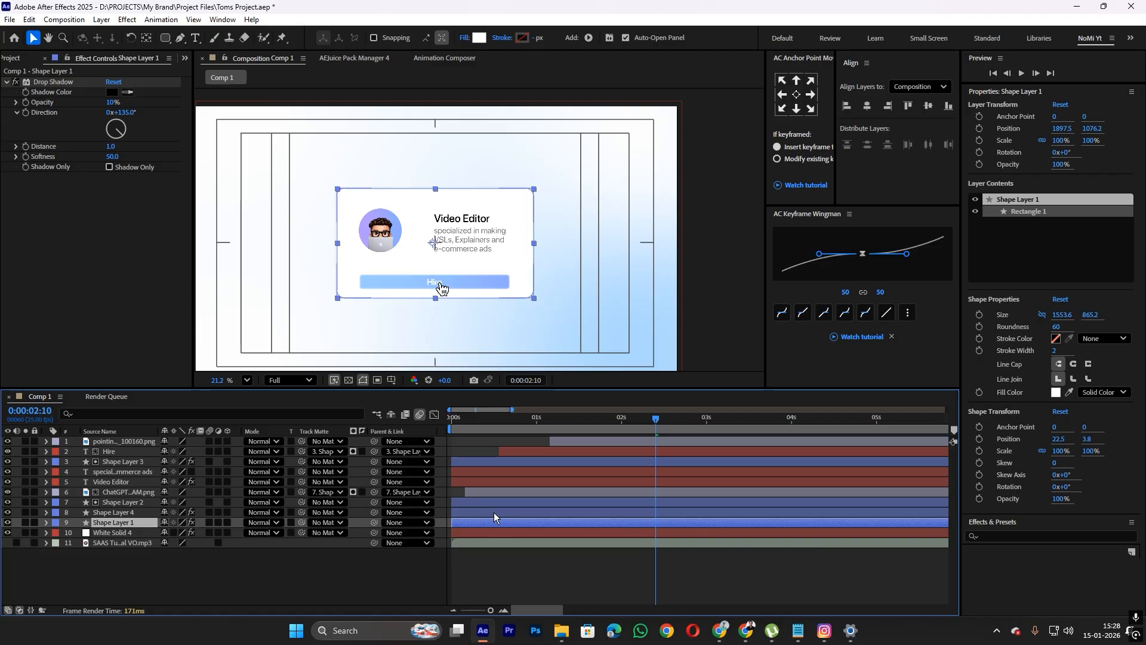
click(478, 503)
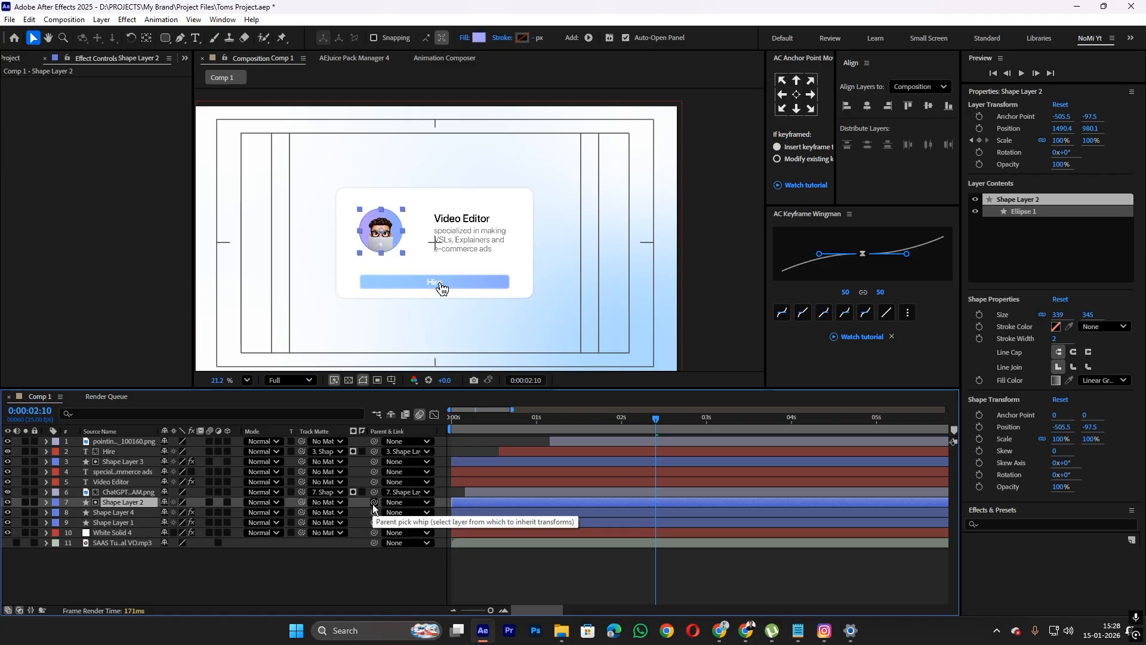
Set Shape Layer 1's opacity to 20% and its scale to 113% so it forms a translucent border around the card
click(542, 522)
key(s)
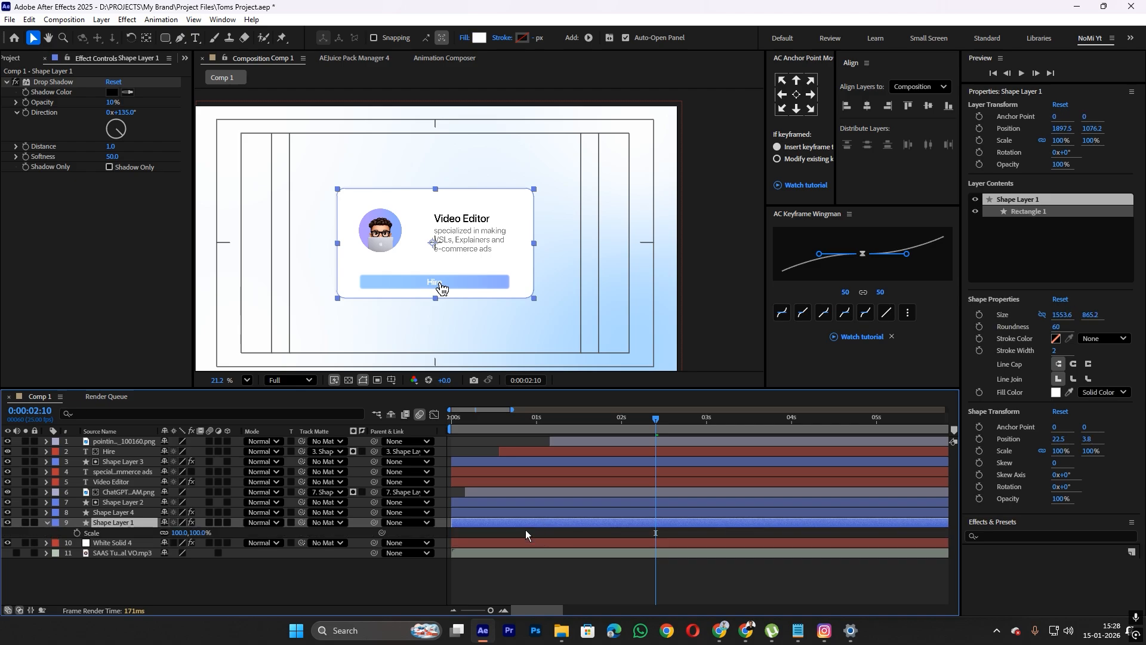
drag(193, 535, 127, 541)
key(t)
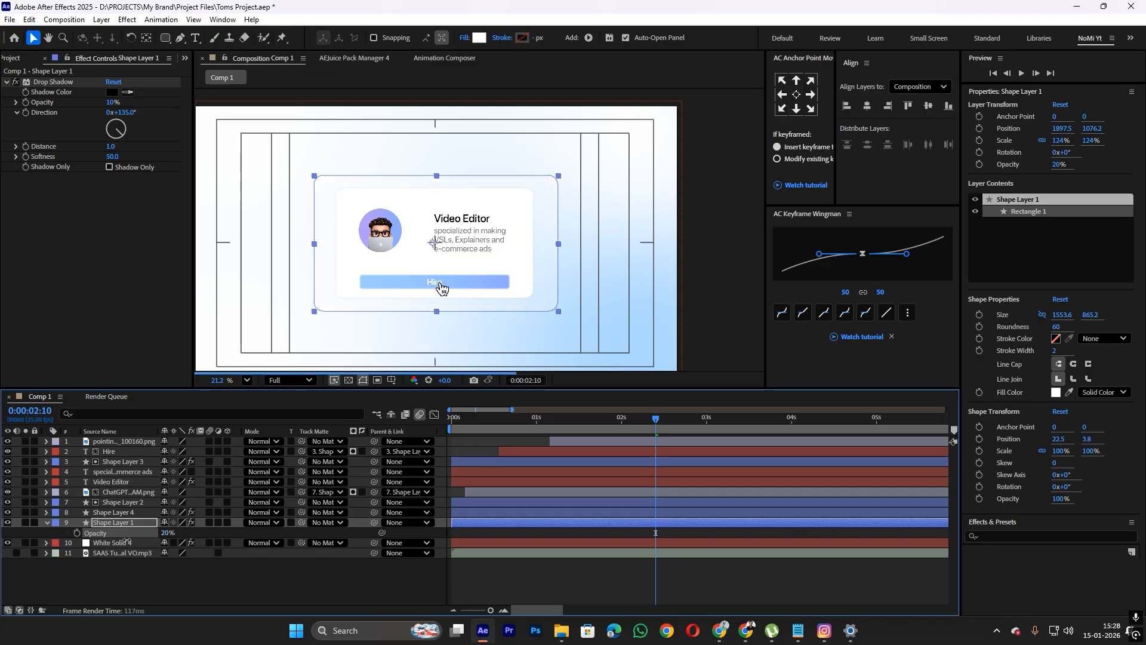
click(348, 566)
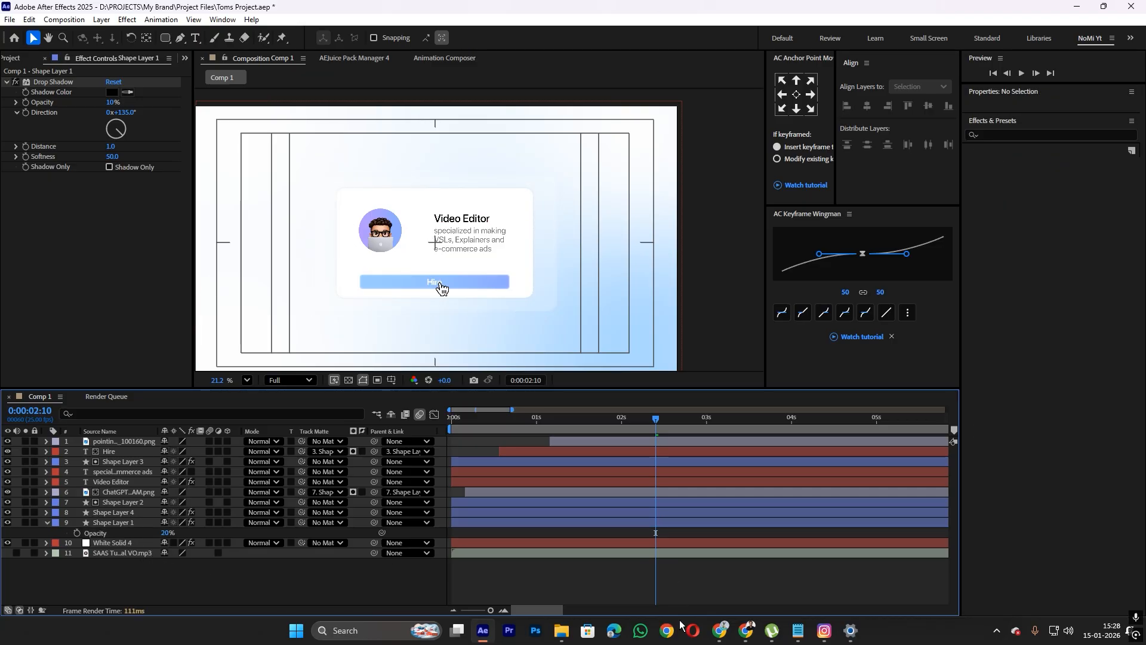
click(625, 523)
key(s)
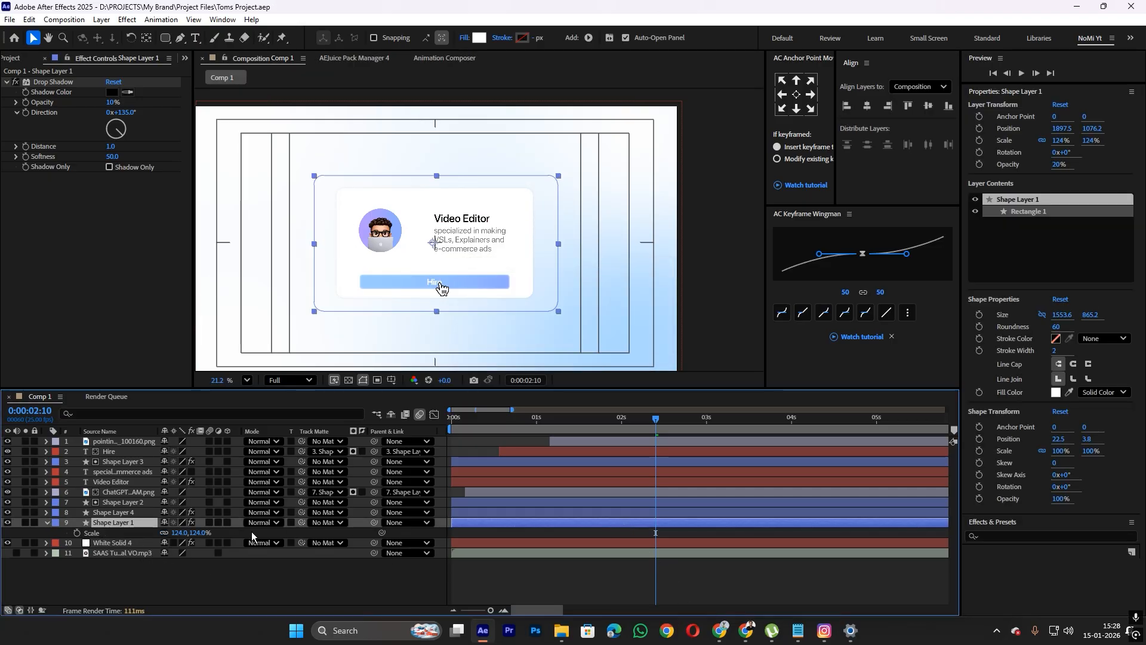
drag(173, 532, 166, 533)
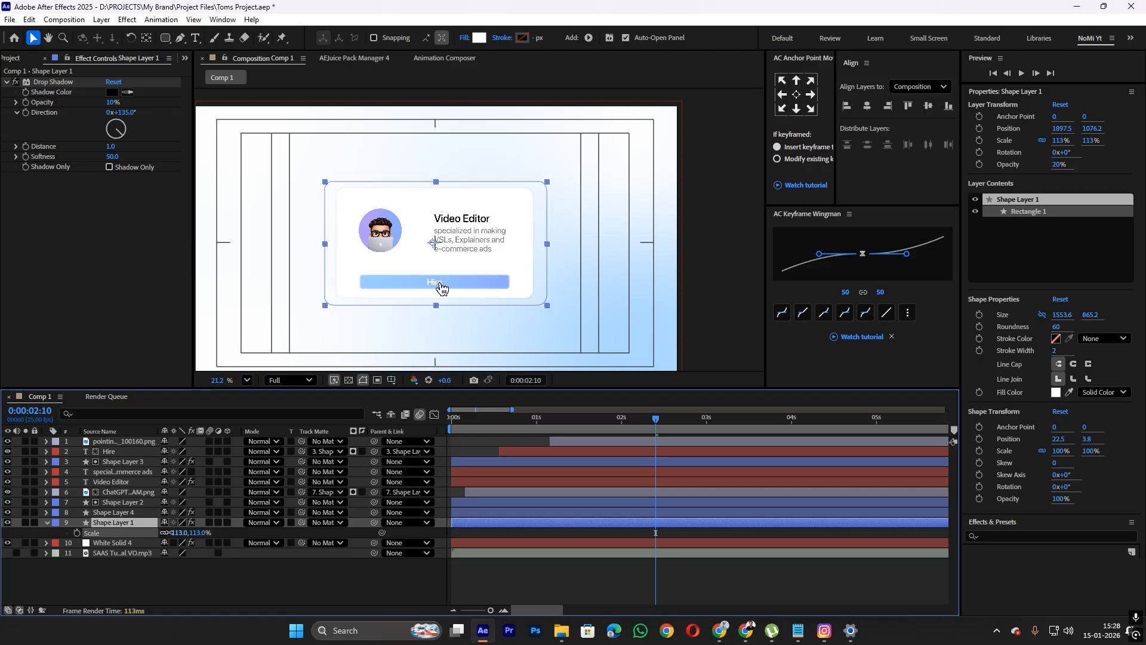
Duplicate the translucent Shape Layer 1, scale the copy to 127%, and move it one layer below the original
key(ctrl+d)
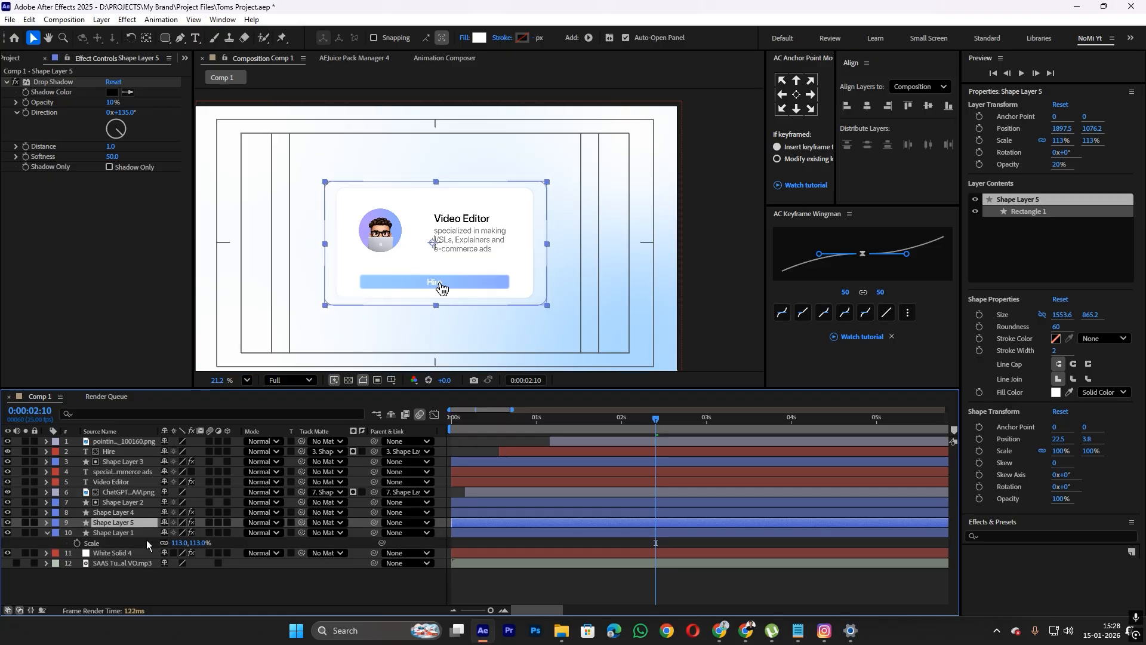
key(s)
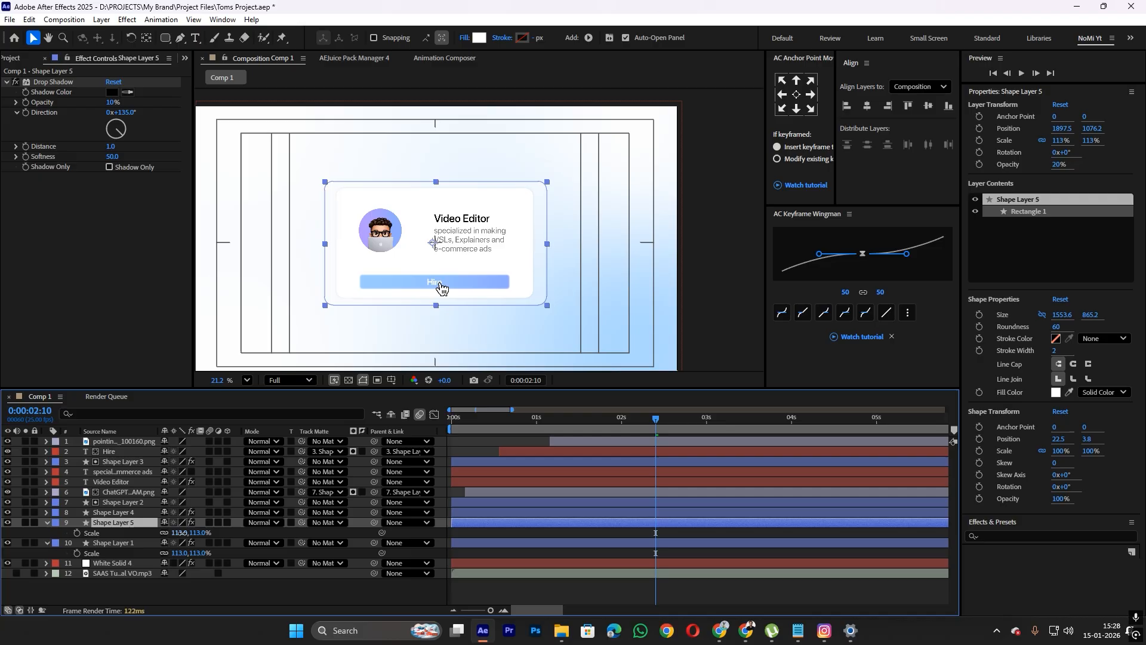
drag(179, 532, 191, 531)
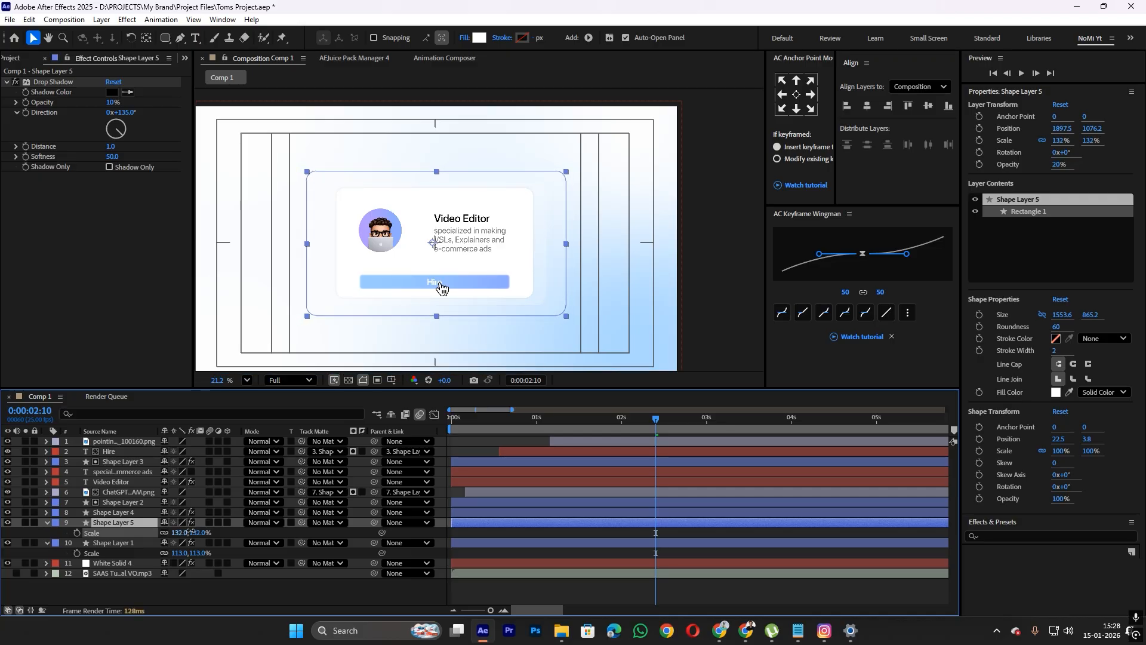
drag(191, 532, 186, 531)
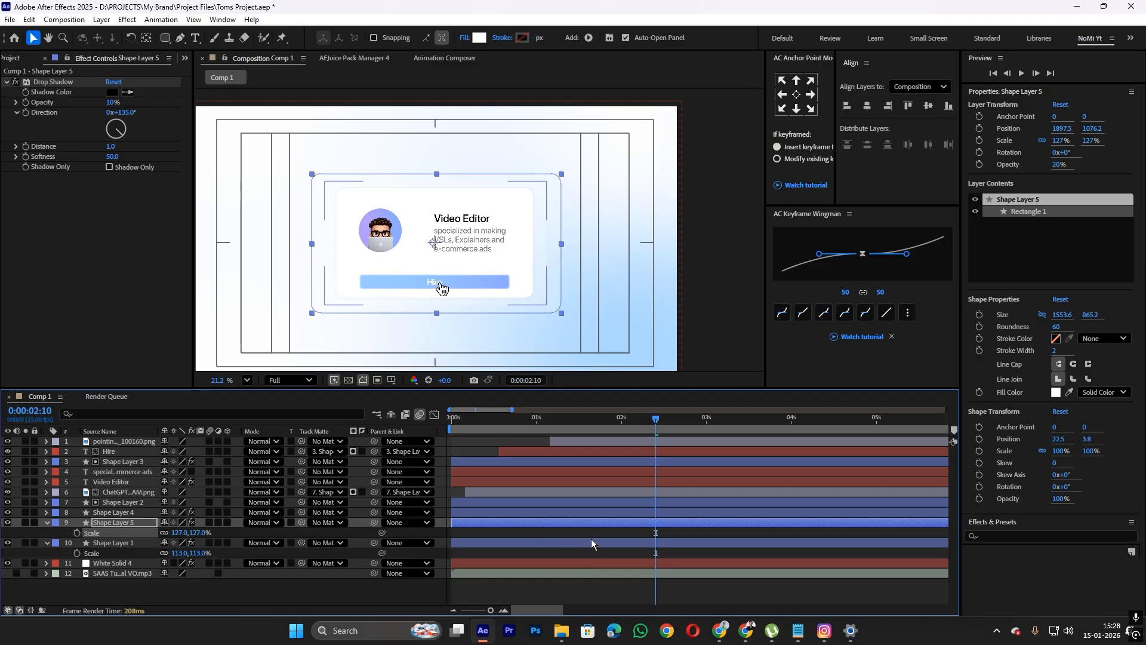
key(ctrl+bracketleft)
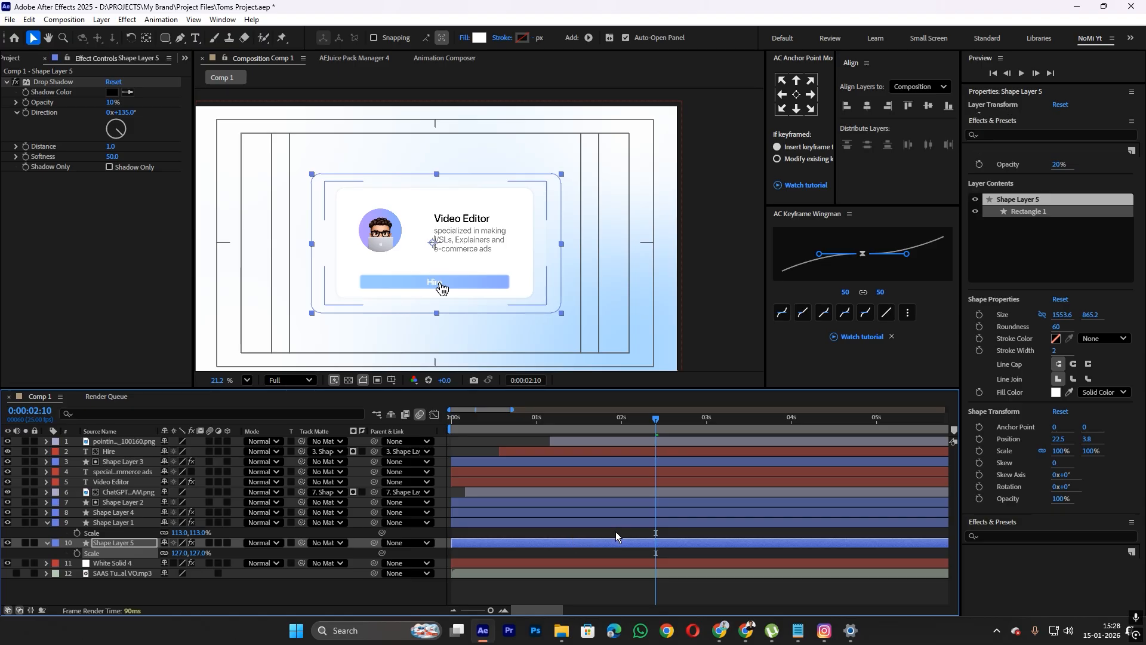
click(614, 532)
Duplicate Shape Layer 5 and scale the lower of the two layers to 142%
click(628, 544)
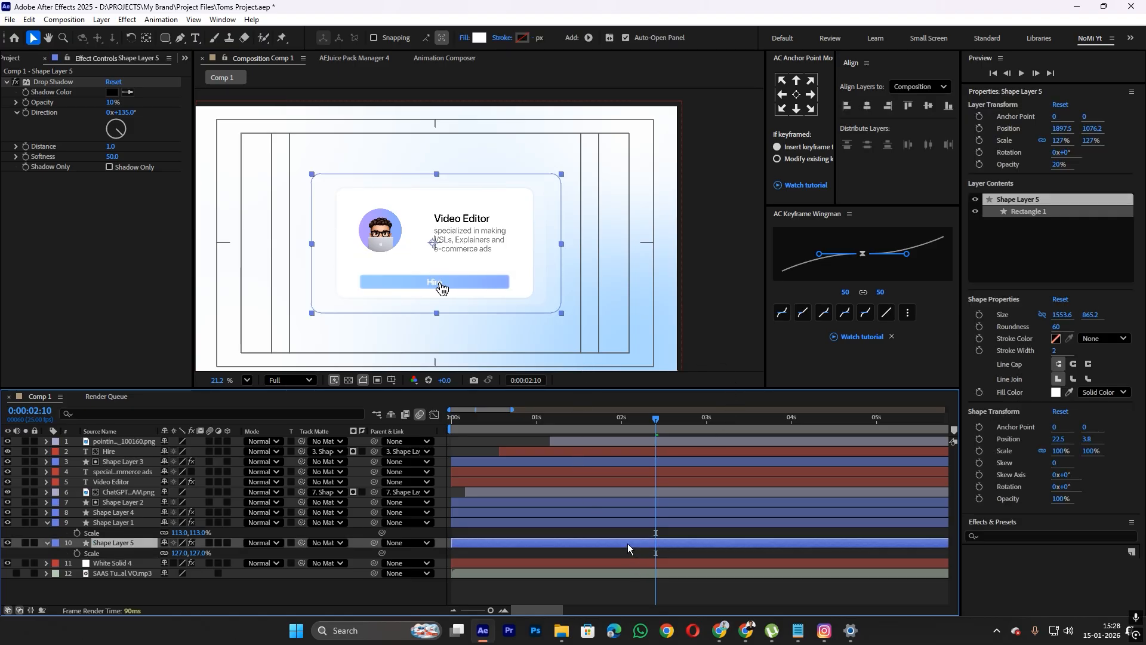
key(ctrl+d)
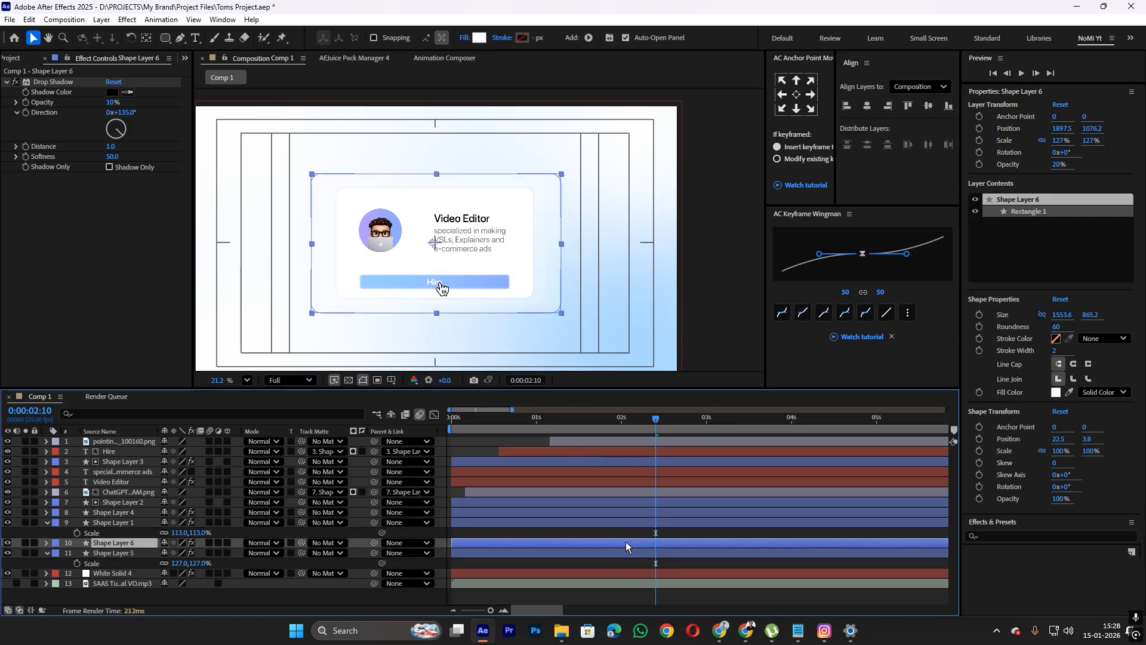
click(642, 554)
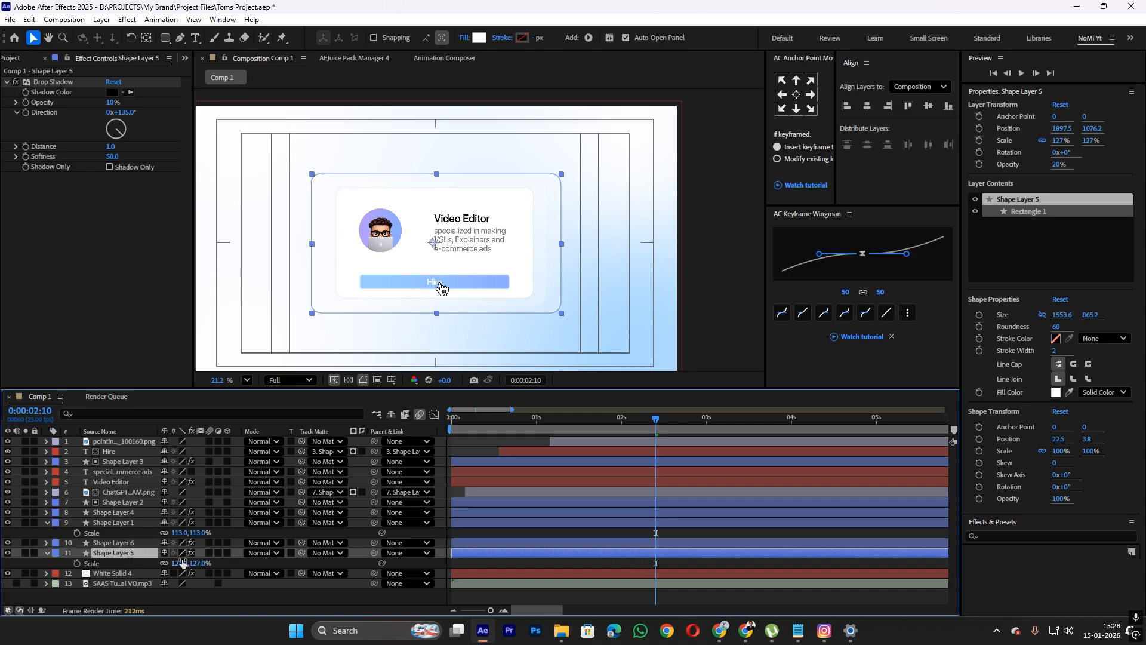
key(s)
key(s)
drag(178, 564, 186, 563)
Duplicate the 142% Shape Layer 5 and enlarge the lower layer to 157%
key(ctrl+d)
click(559, 564)
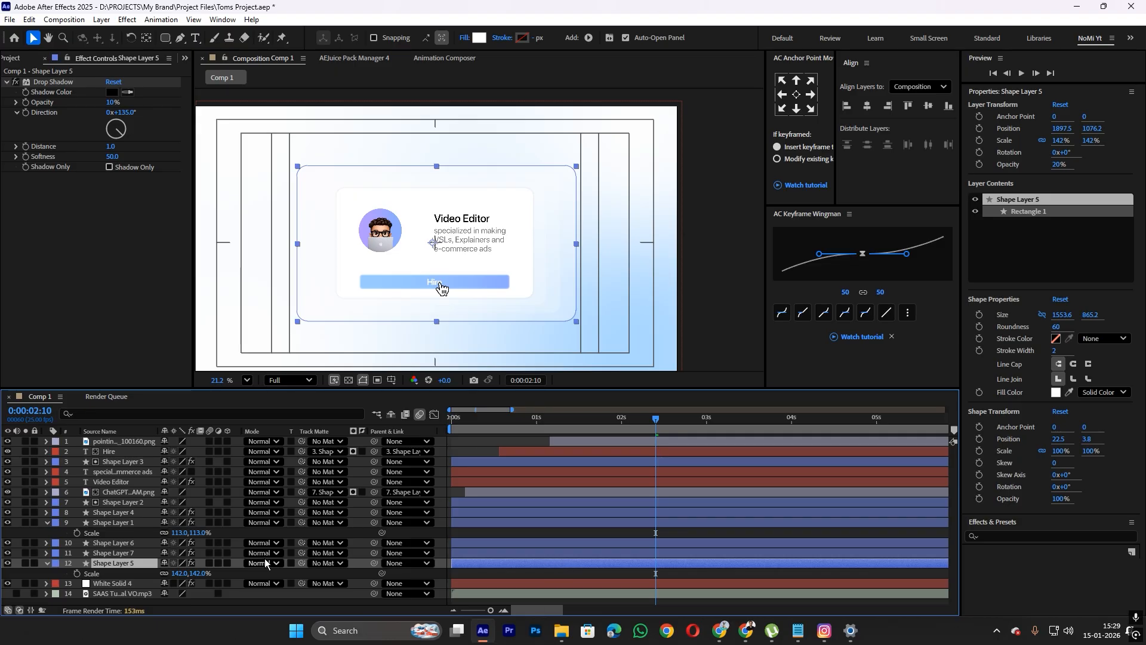
drag(177, 575, 183, 573)
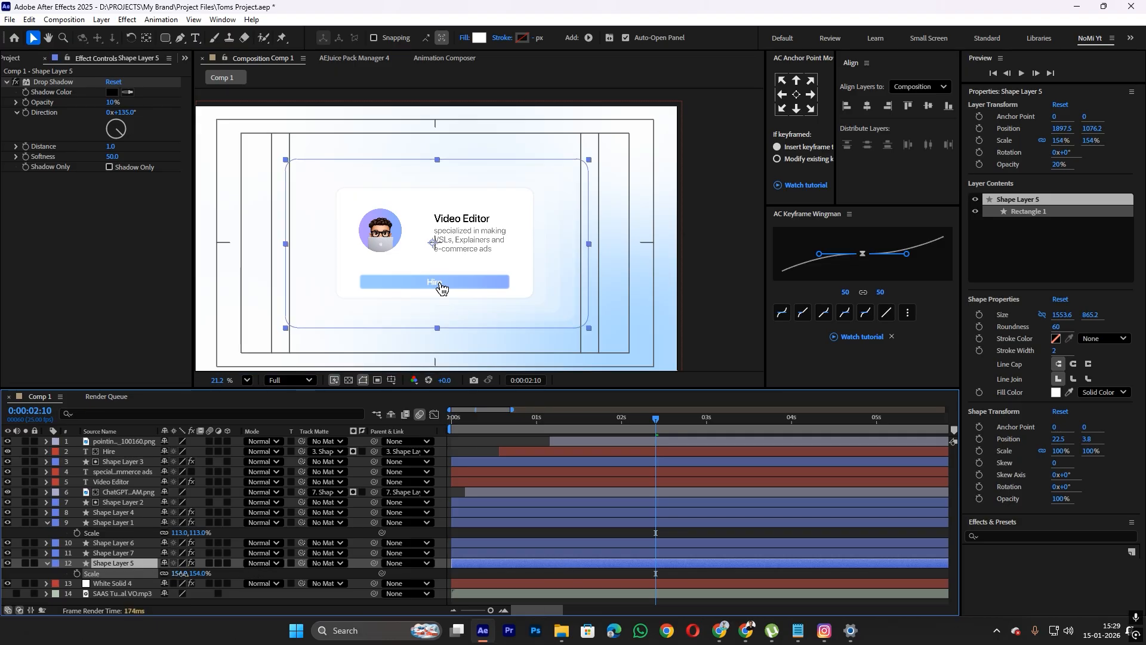
Duplicate Shape Layer 5 two more times, enlarging the bottom layer after each copy until it reaches 216% scale
key(ctrl+d)
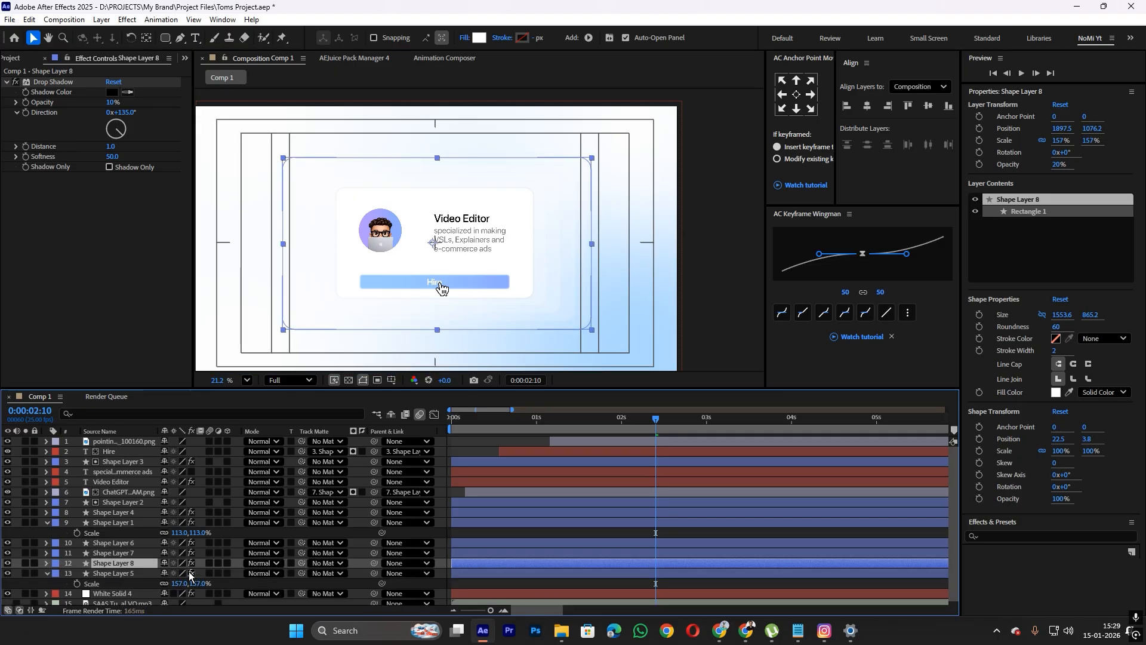
drag(188, 583, 213, 597)
key(ctrl+d)
scroll(384, 331, down, 3)
drag(384, 325, 381, 277)
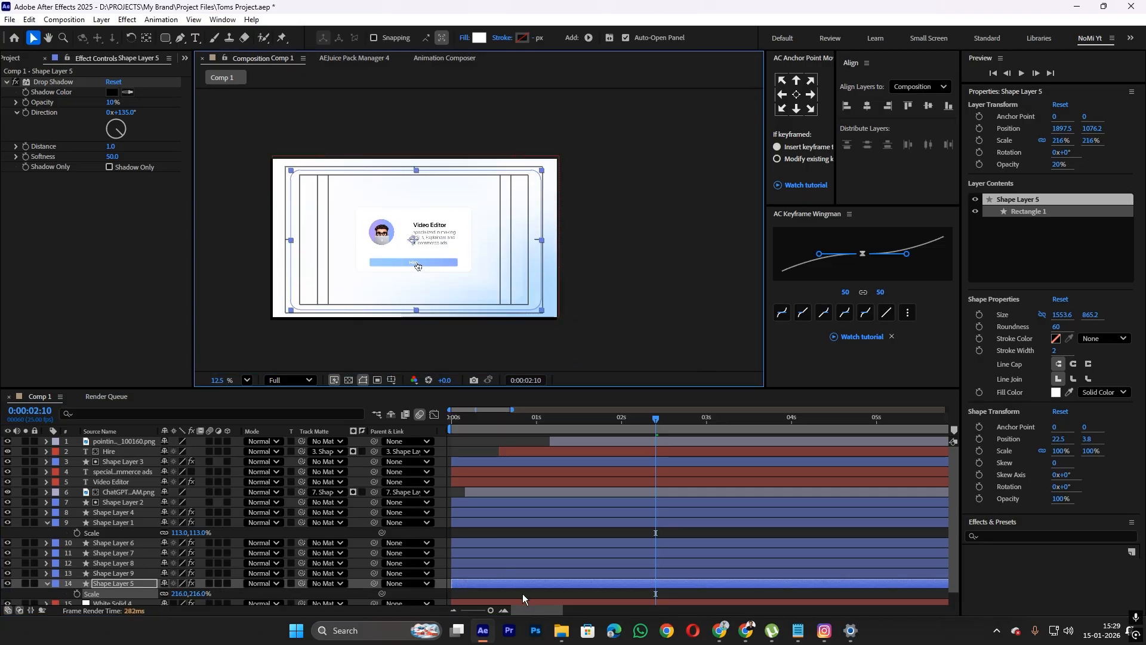
Duplicate the 216% Shape Layer 5 and scale the bottom layer up further to form the outermost ring
scroll(544, 545, down, 2)
key(ctrl+d)
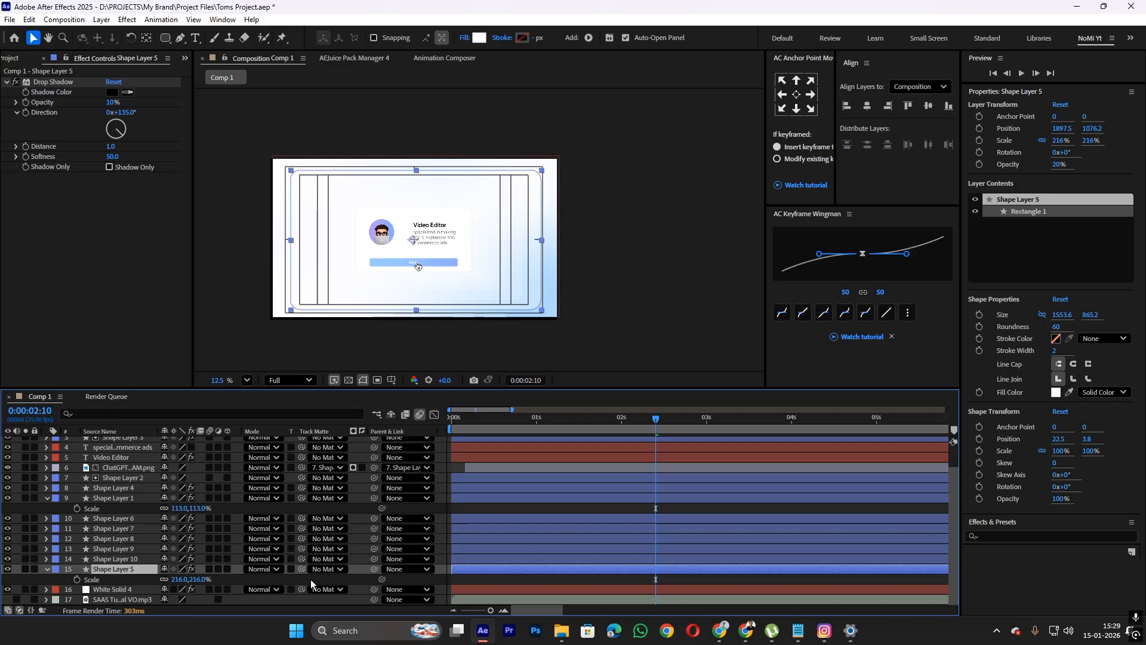
drag(197, 579, 213, 574)
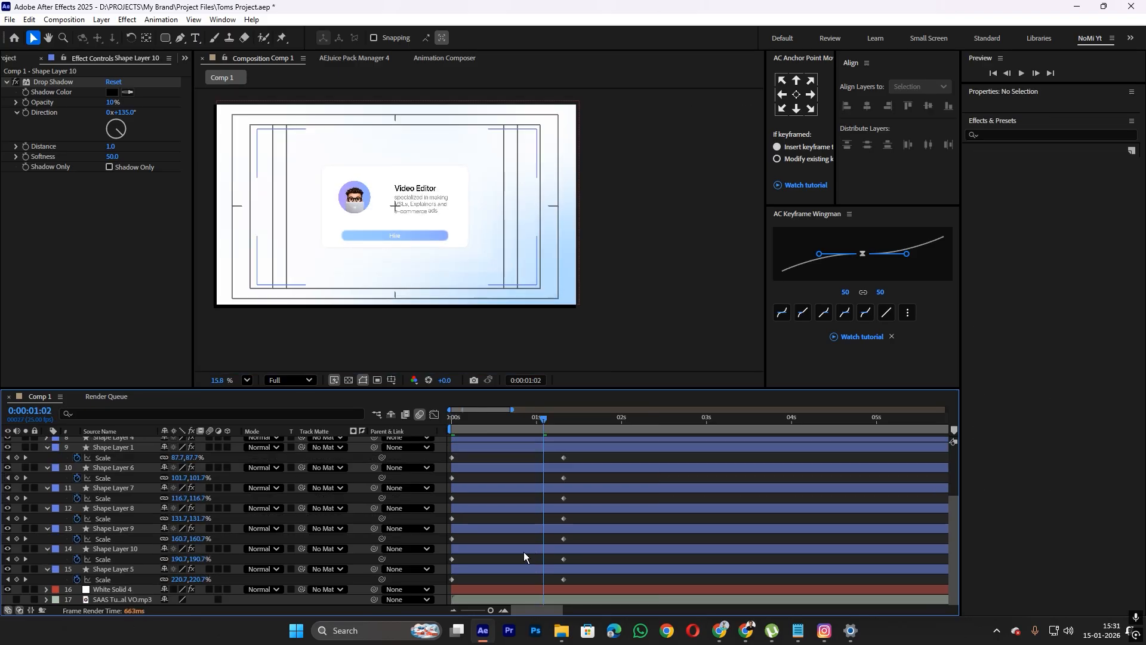
Stagger the starts of Shape Layers 6, 7, 8, 9, 10 and 5 in that order, from about frame 5 to frame 23
drag(507, 568, 585, 570)
drag(524, 545, 561, 517)
drag(510, 488, 543, 491)
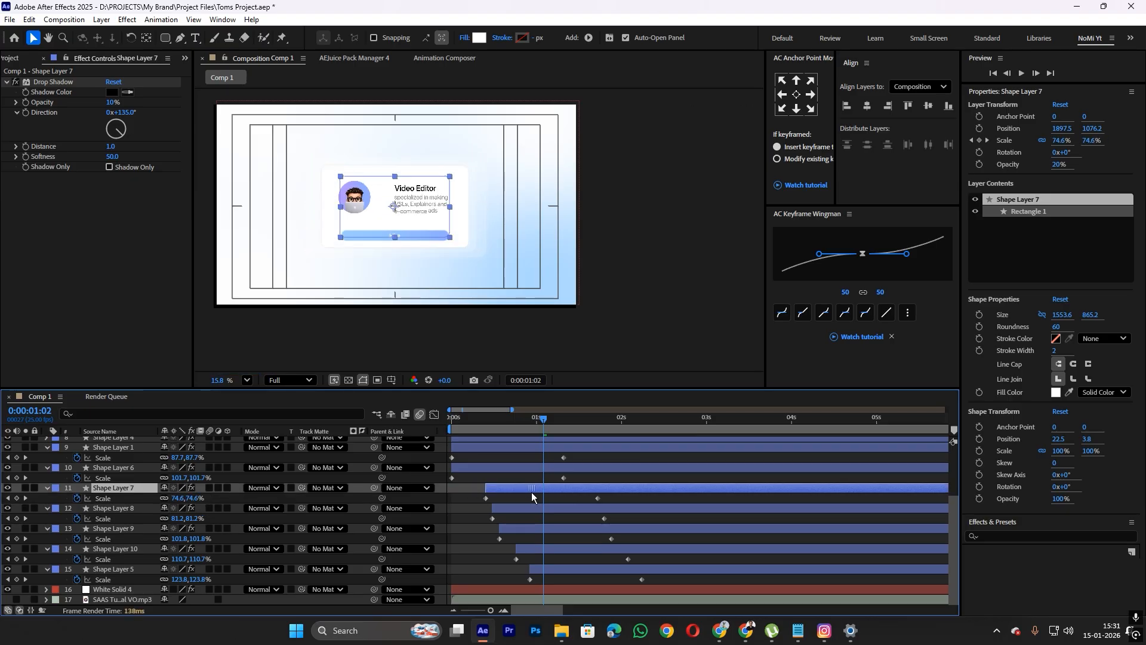
mouse_move(484, 468)
mouse_down()
mouse_move(515, 471)
mouse_move(504, 474)
mouse_up()
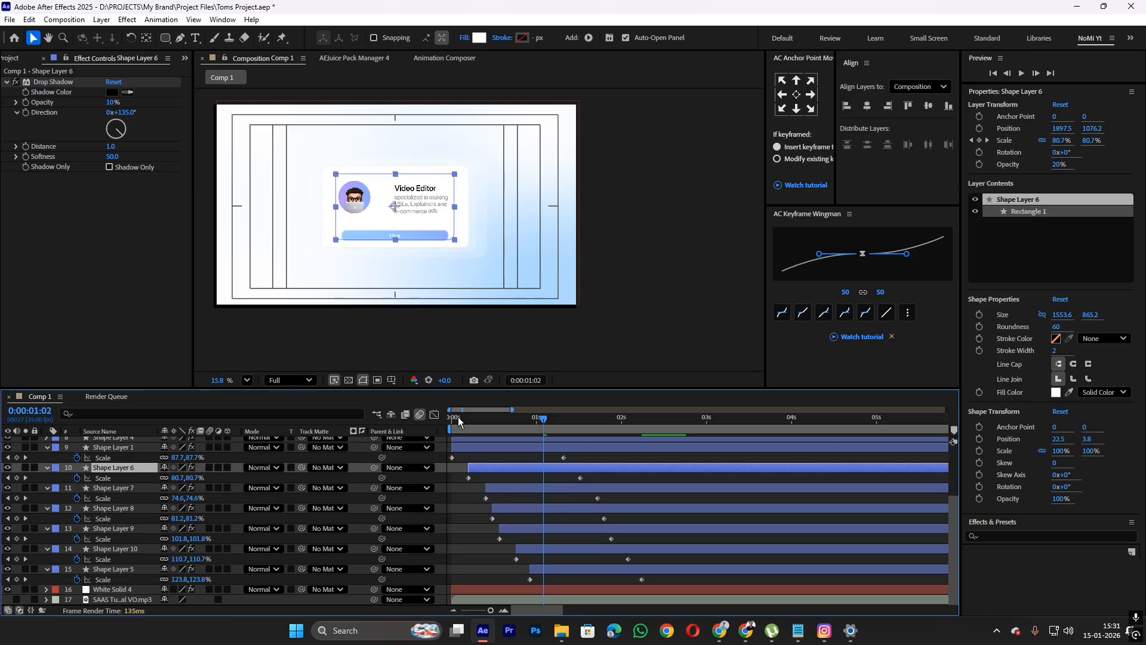
Preview the staggered ring expansion around the card from the beginning and from several early frames
drag(457, 417, 449, 420)
key(space)
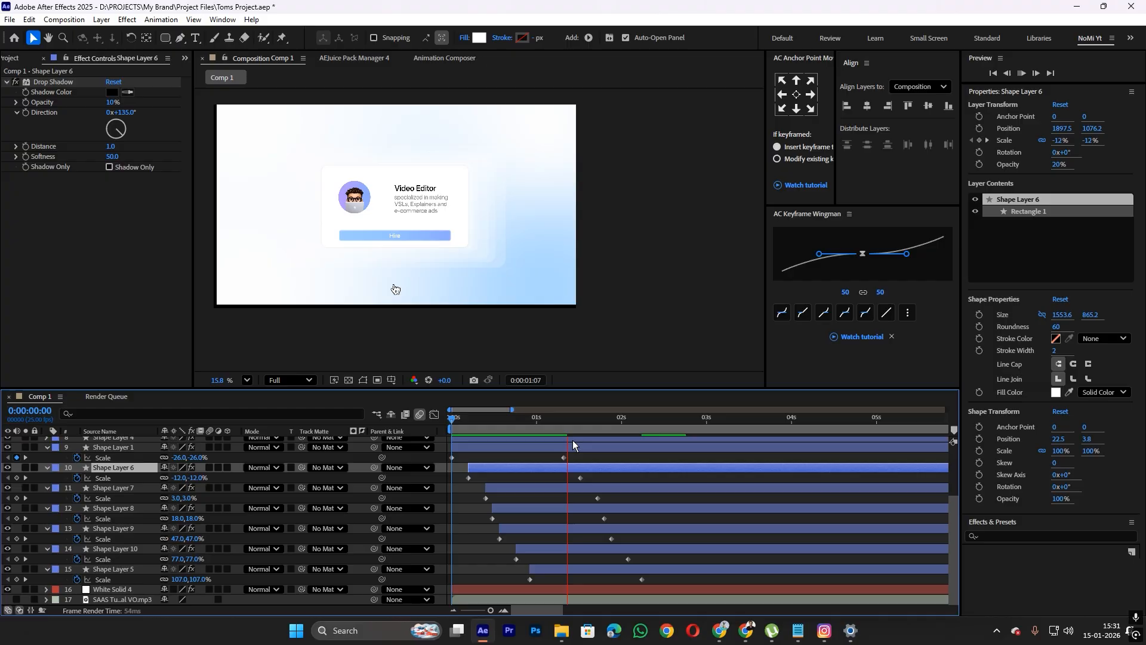
click(489, 435)
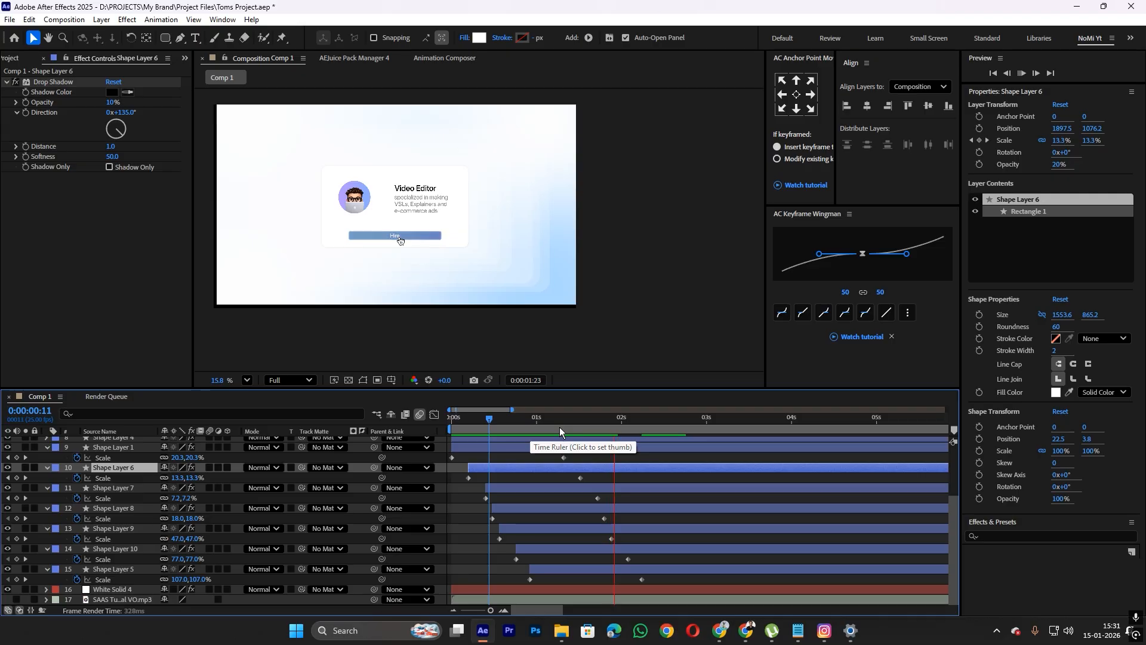
click(490, 427)
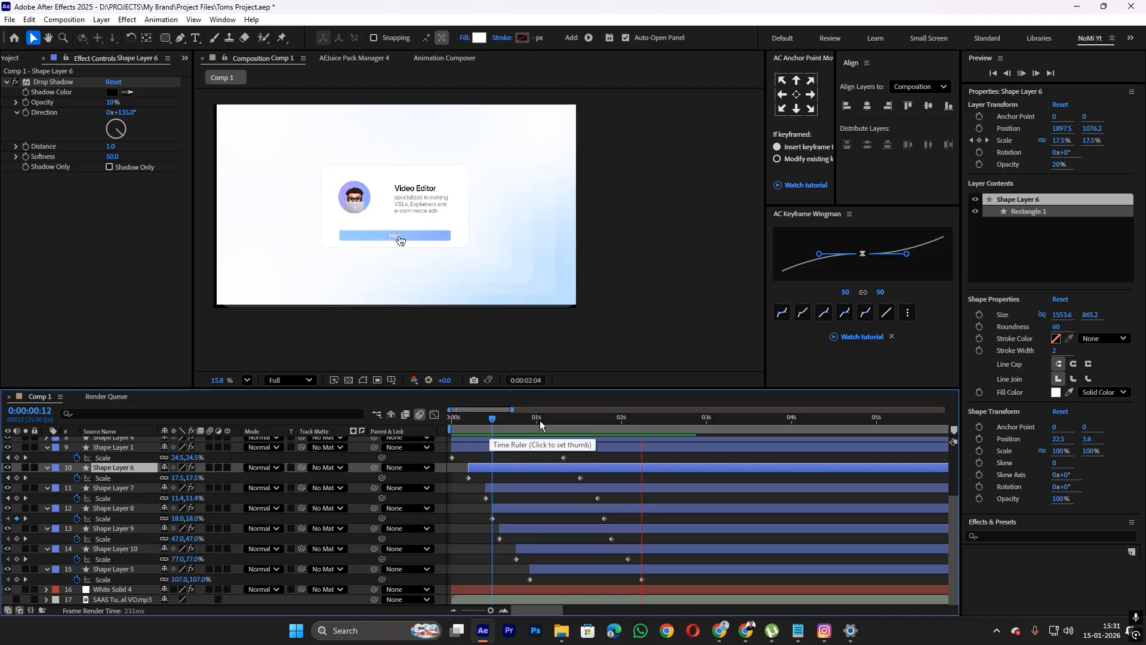
key(space)
click(469, 429)
key(space)
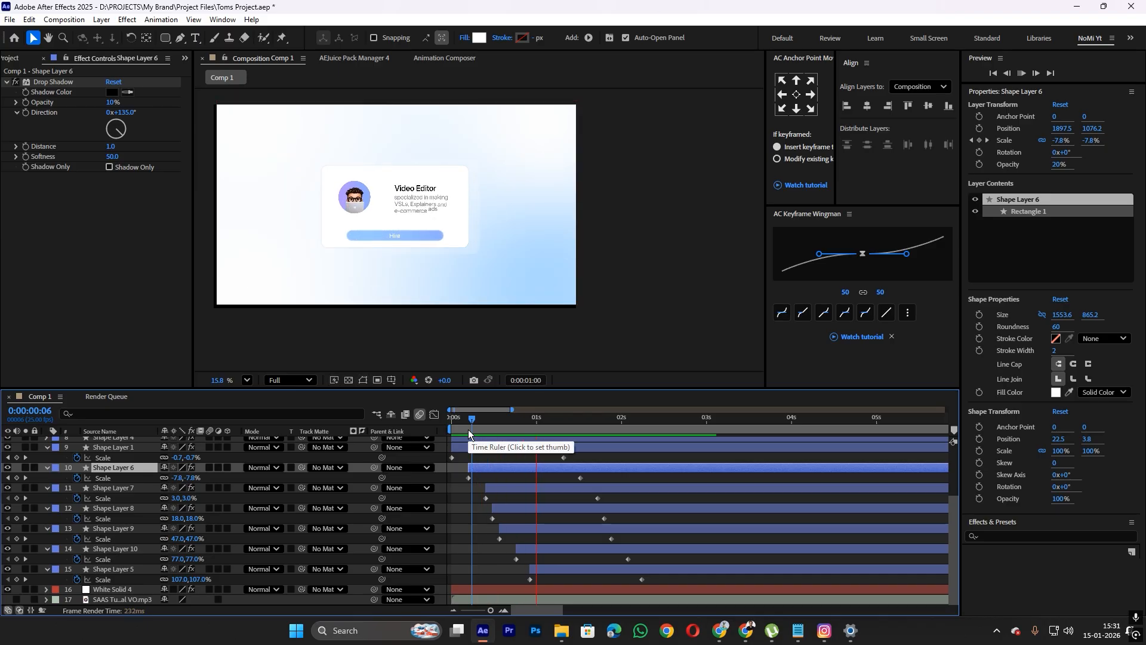
Undo the stagger and later keyframe timing of Shape Layers 1 and 5 to 10, keeping their starting scale keyframes, and save the project
key(space)
key(ctrl+z)
key(ctrl+z)
key(ctrl+z)
key(ctrl+z)
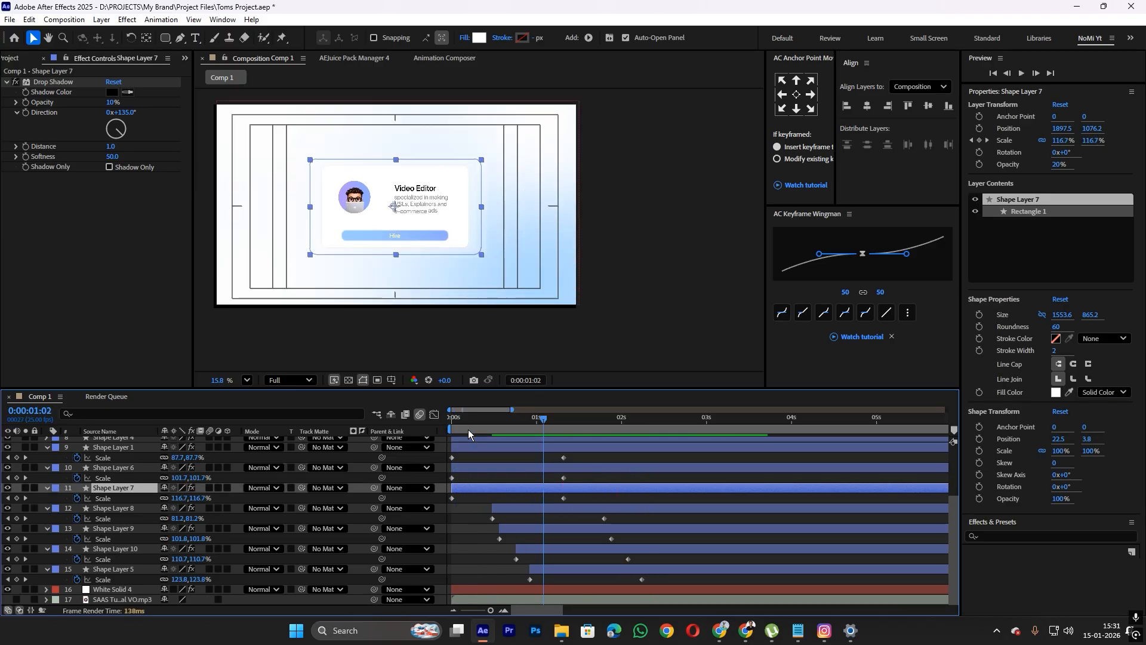
key(ctrl+z)
key(ctrl+z)
key(ctrl+z)
key(ctrl+z)
key(ctrl+z)
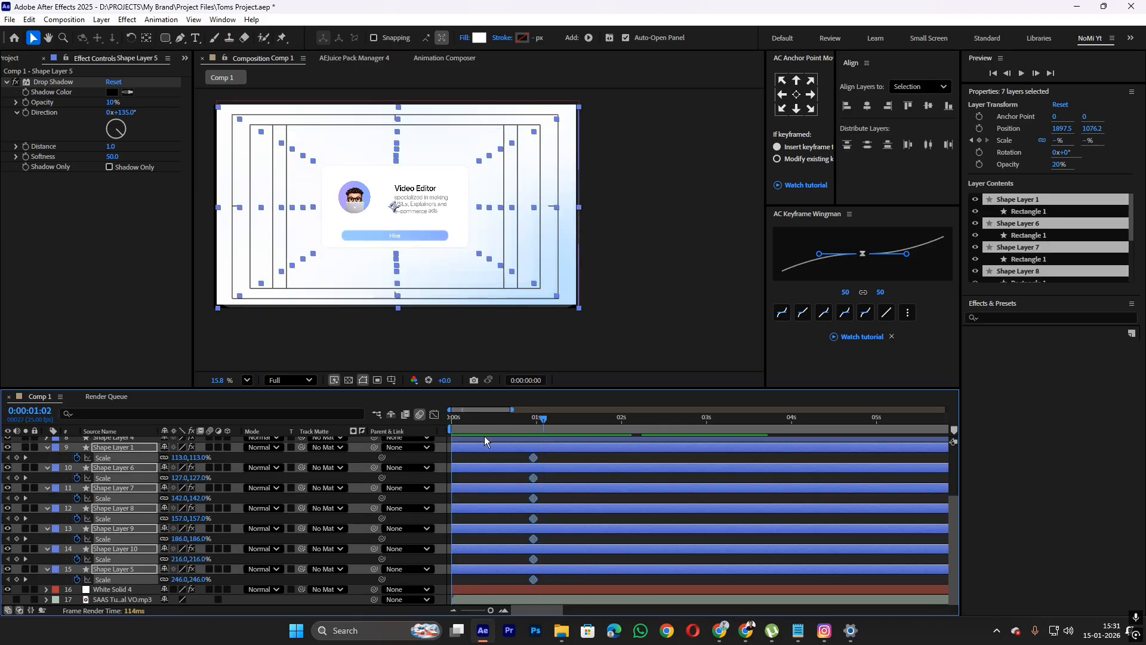
key(Home)
key(ctrl+shift+z)
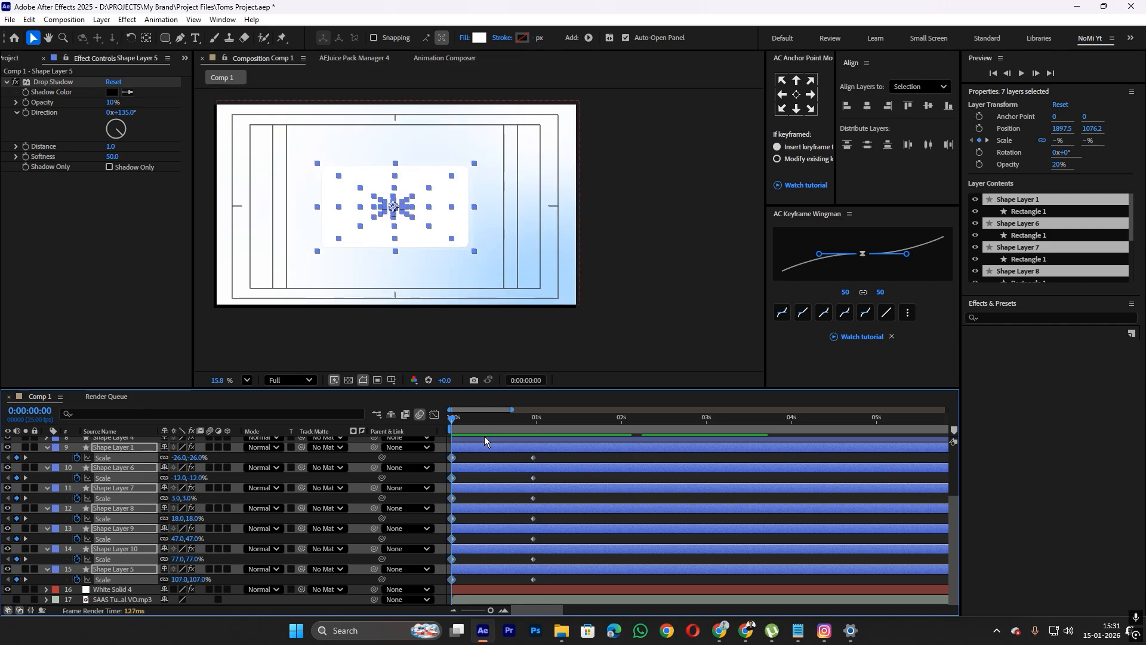
click(486, 470)
key(ctrl+s)
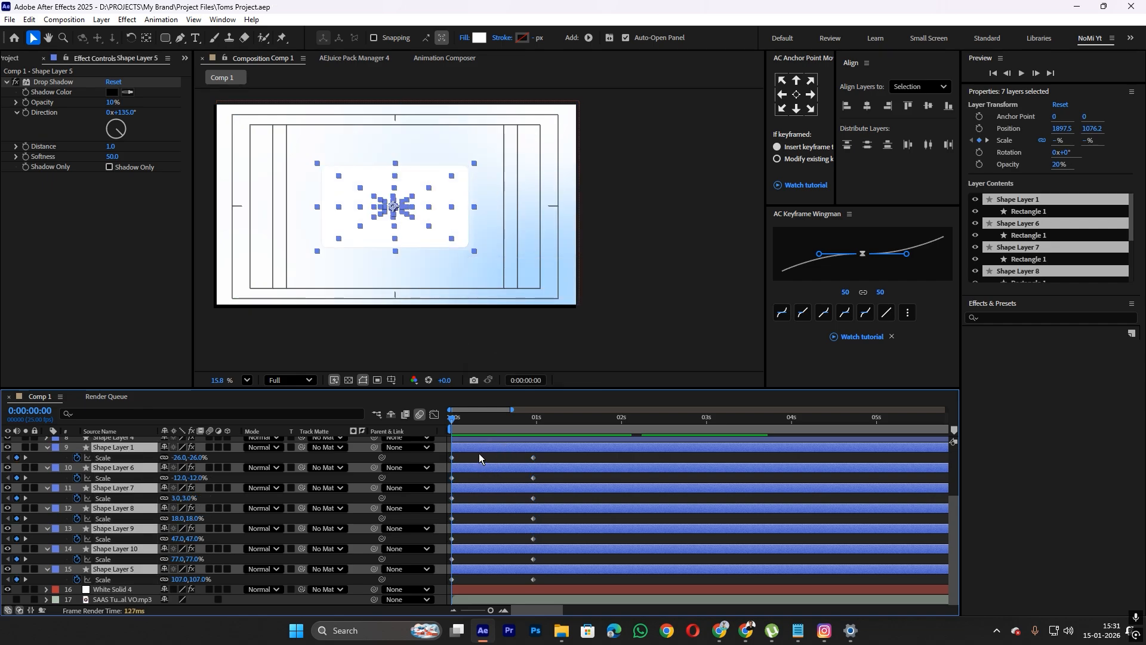
Stagger the ring layers' starts in reverse order, from Shape Layer 10 at about frame 2 up to Shape Layer 1 at about frame 16
click(479, 454)
drag(476, 449, 494, 551)
shift+click(528, 449)
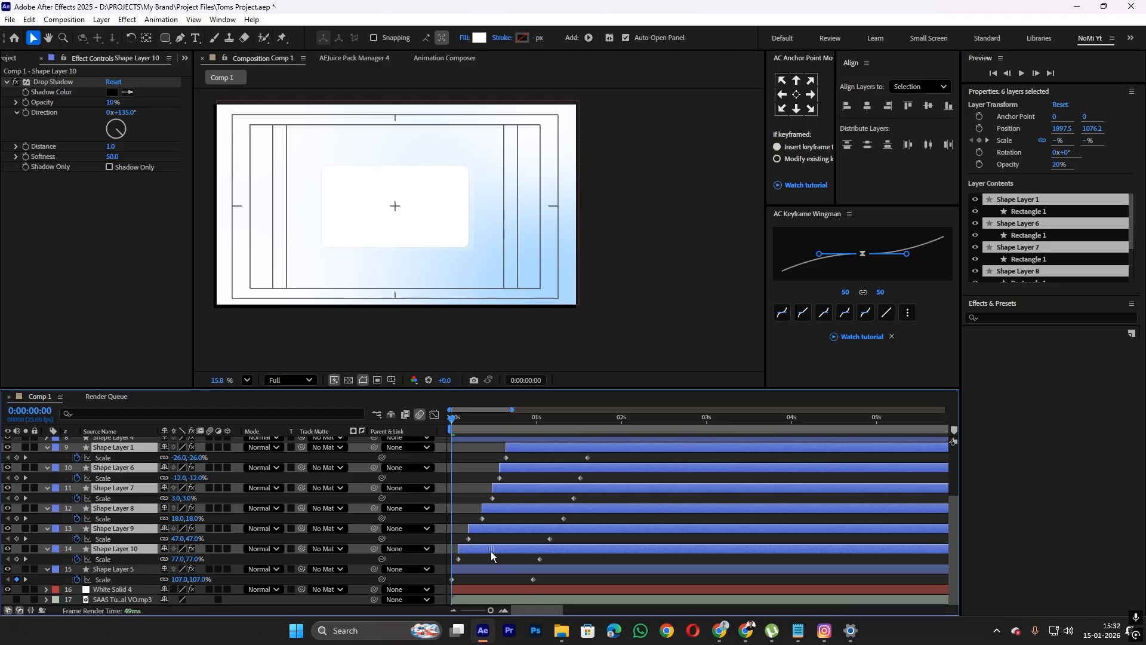
Tighten the stagger by moving Shape Layers 1 and 6 to 10 about one frame earlier, and Shape Layers 1, 6, 7 and 8 two more frames
drag(491, 550, 485, 550)
click(457, 522)
click(489, 509)
shift+click(509, 448)
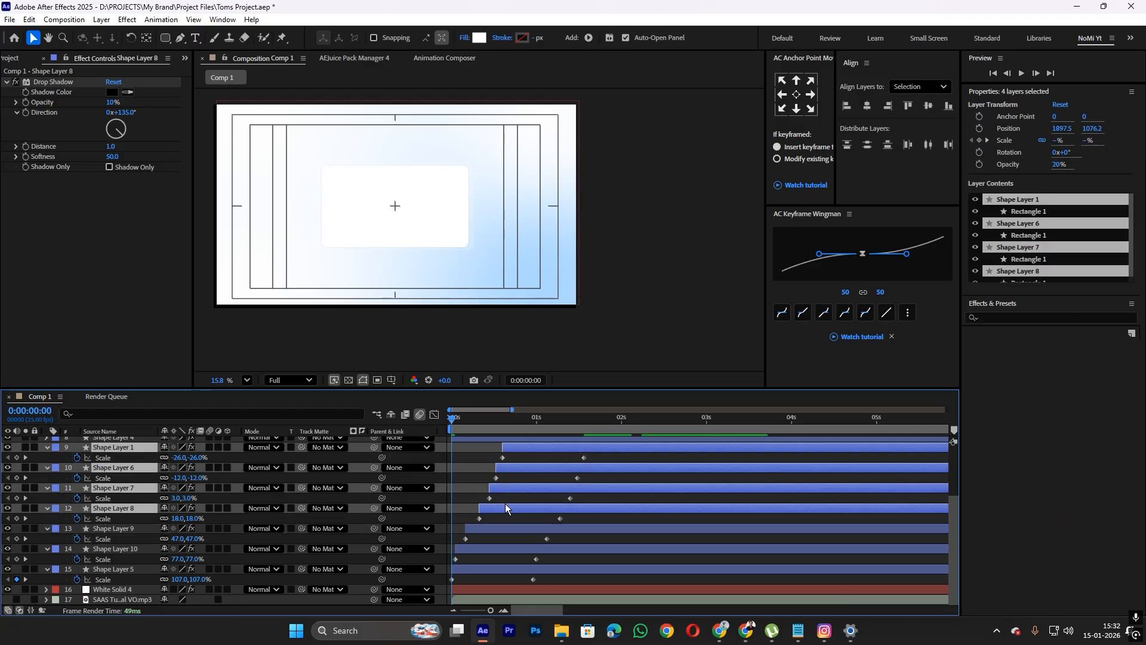
drag(503, 510, 496, 504)
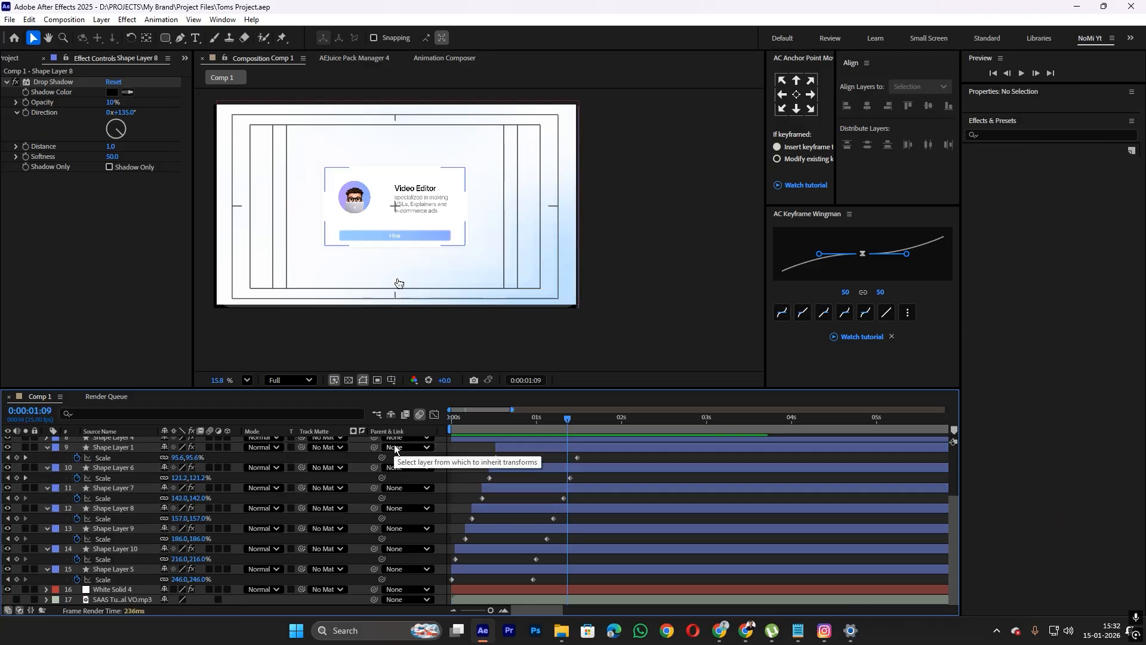
Preview the reversed ring stagger from the beginning through the hand's click on the Hire button, checking the ring layers' scale keyframes
key(space)
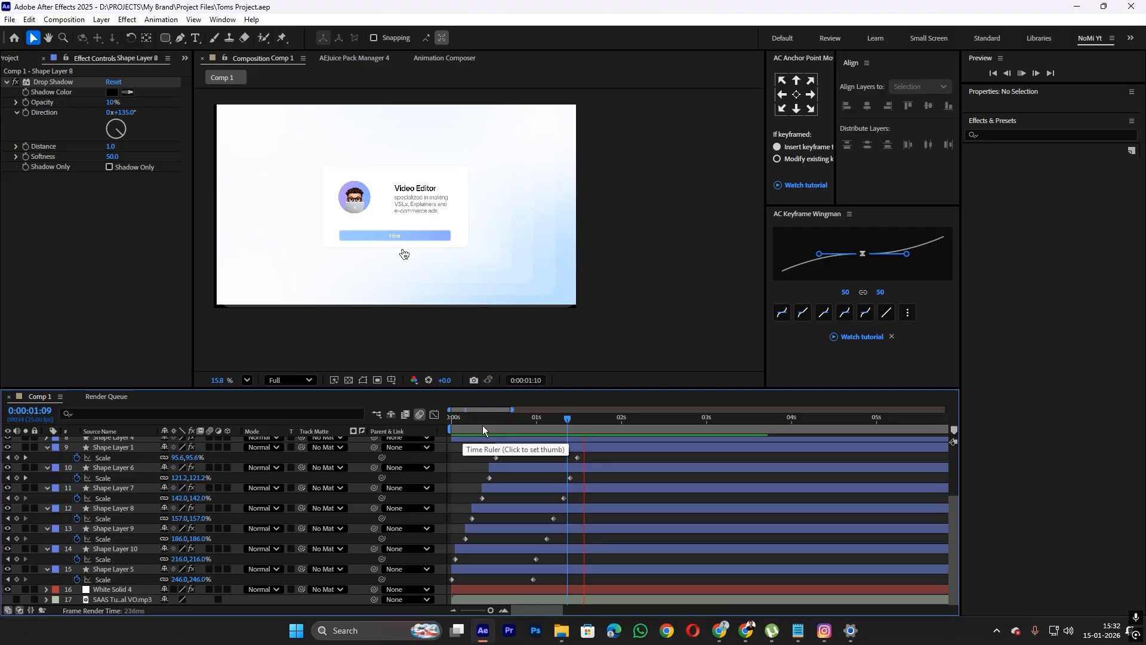
key(space)
click(561, 450)
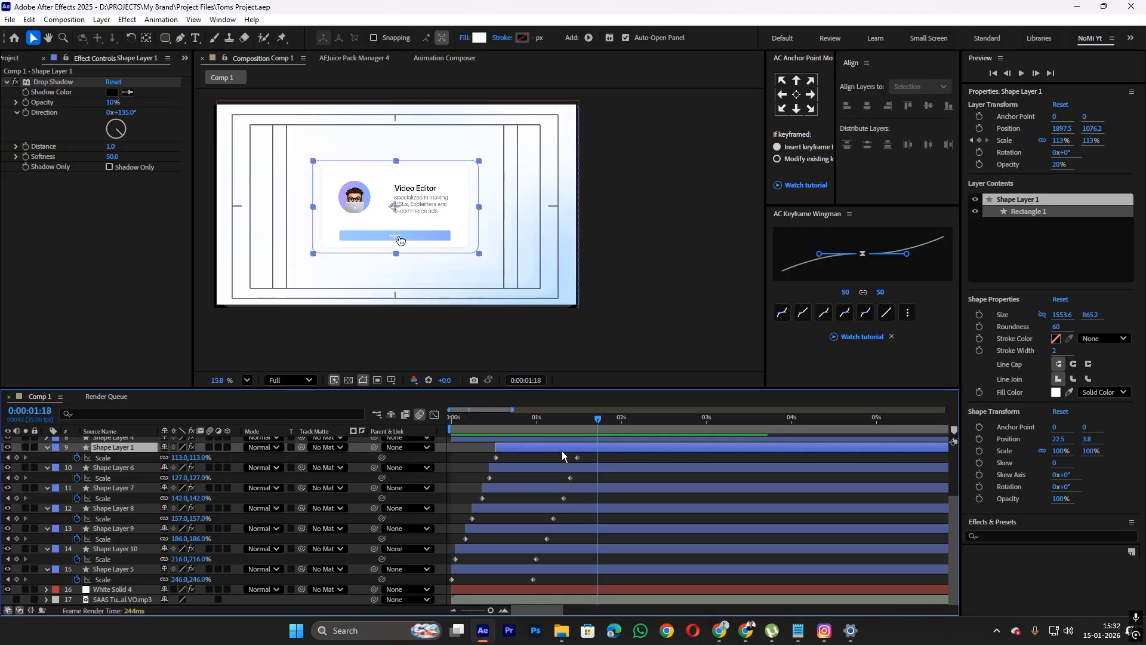
click(558, 458)
click(564, 498)
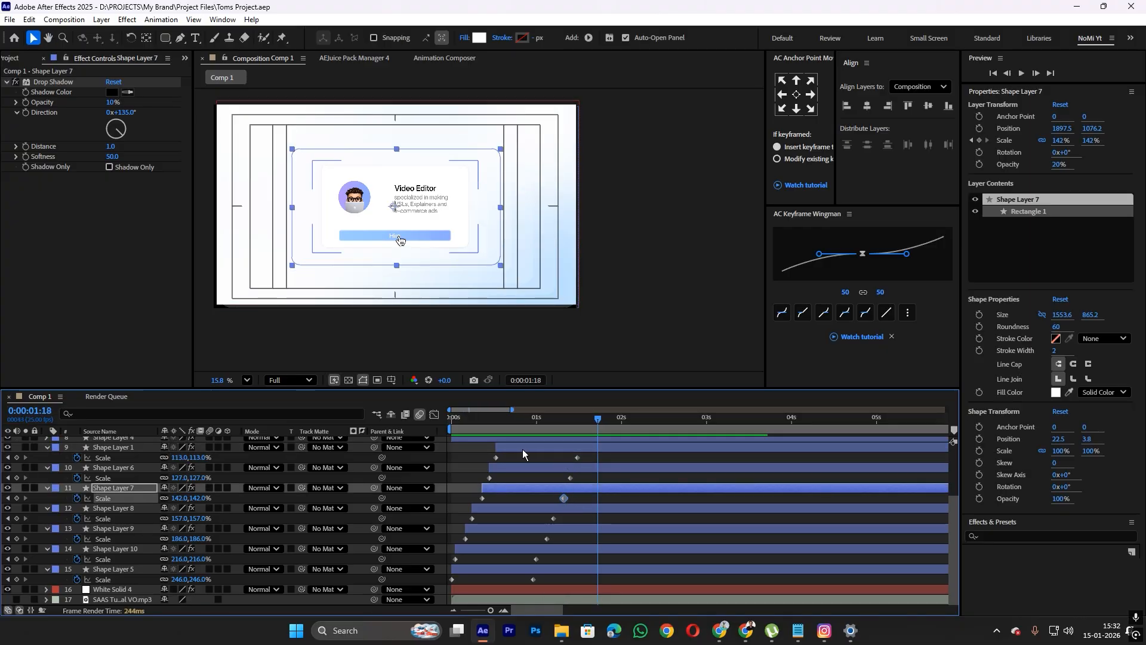
click(478, 448)
drag(485, 420, 418, 429)
key(space)
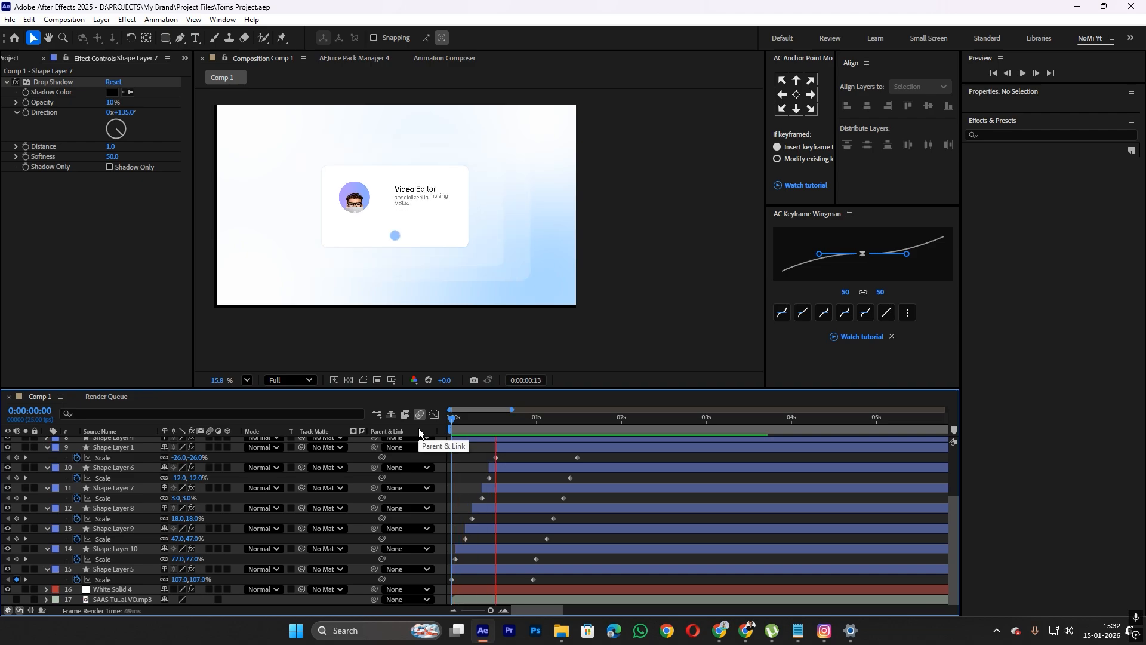
key(space)
key(space)
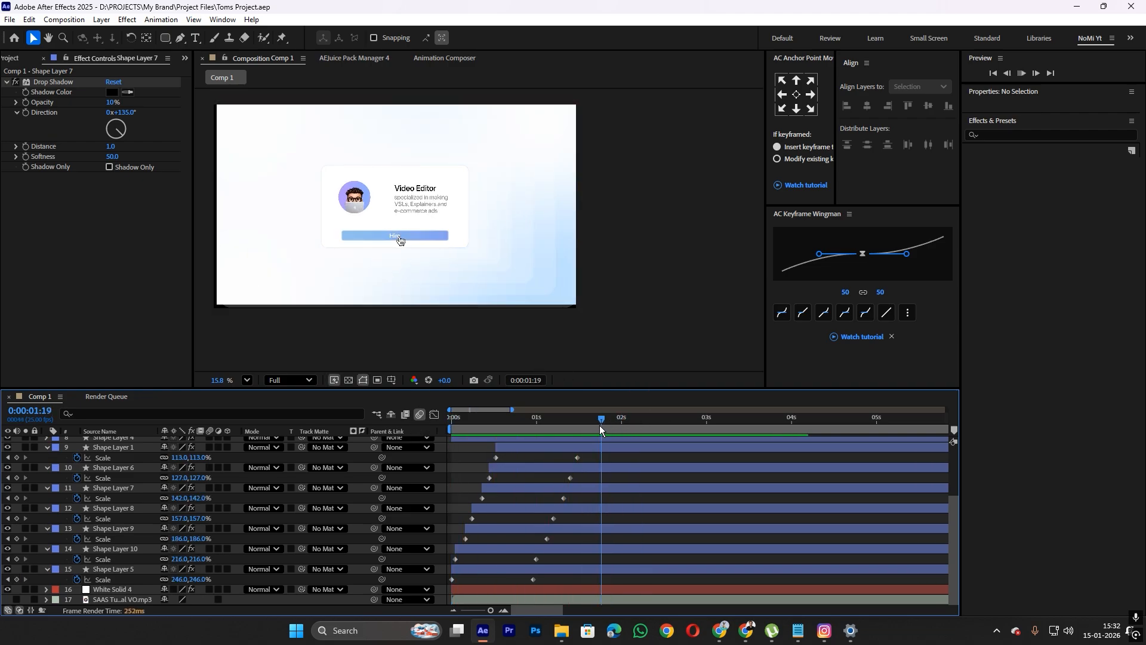
key(space)
scroll(671, 453, up, 3)
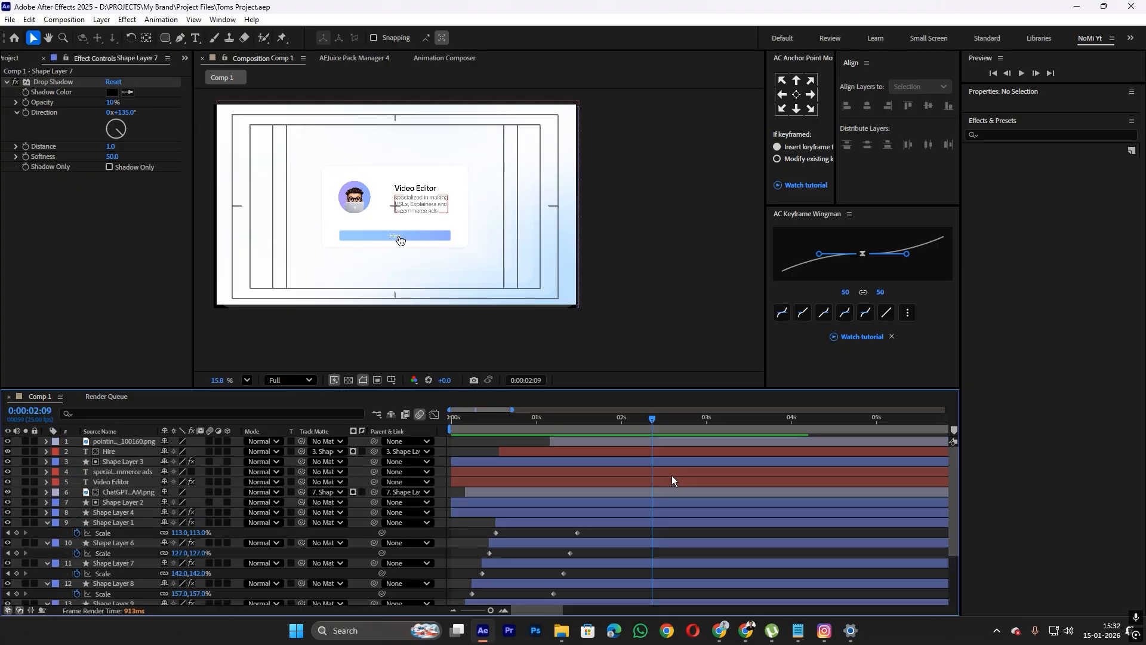
Add a new null object above all the layers in Comp 1
right_click(286, 573)
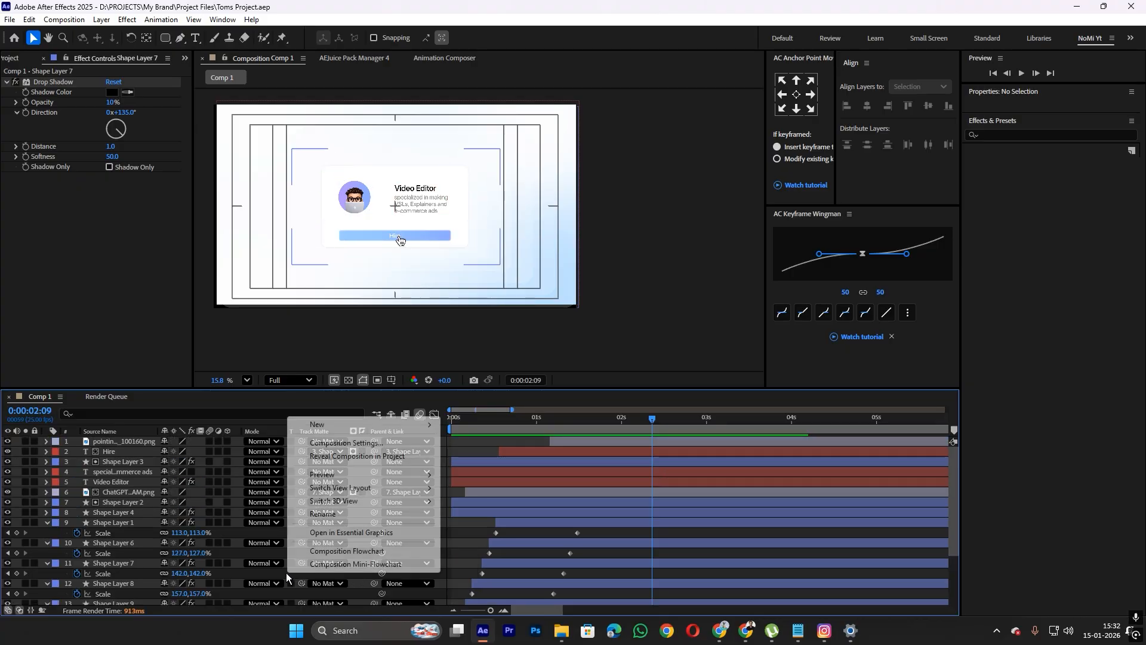
click(327, 412)
click(278, 545)
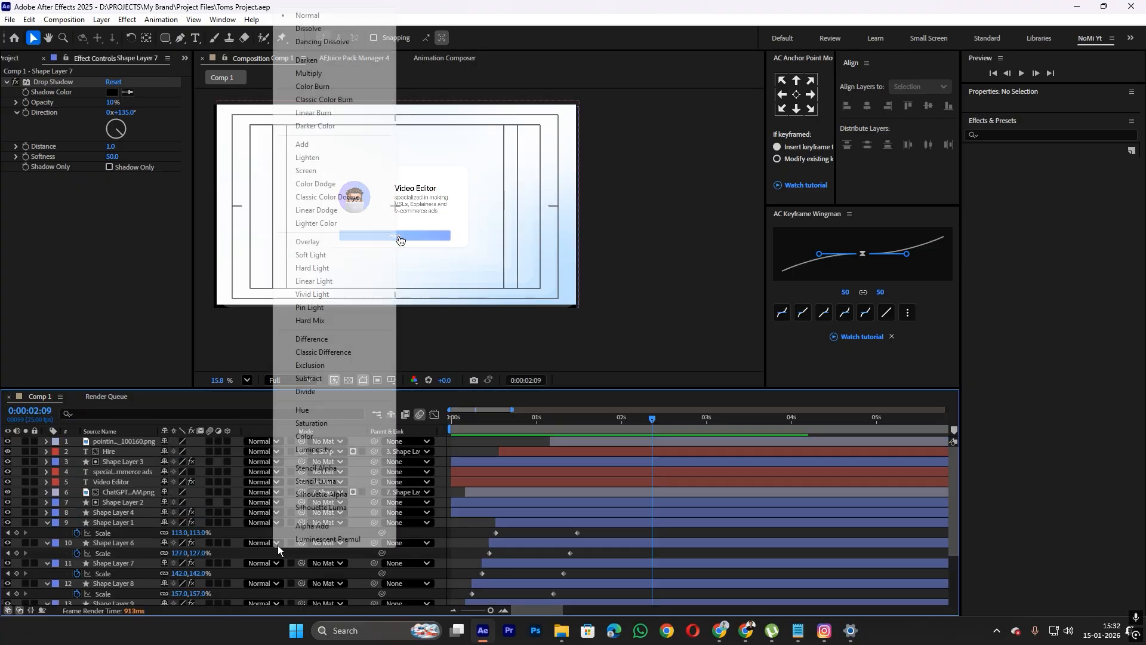
right_click(271, 554)
mouse_move(317, 410)
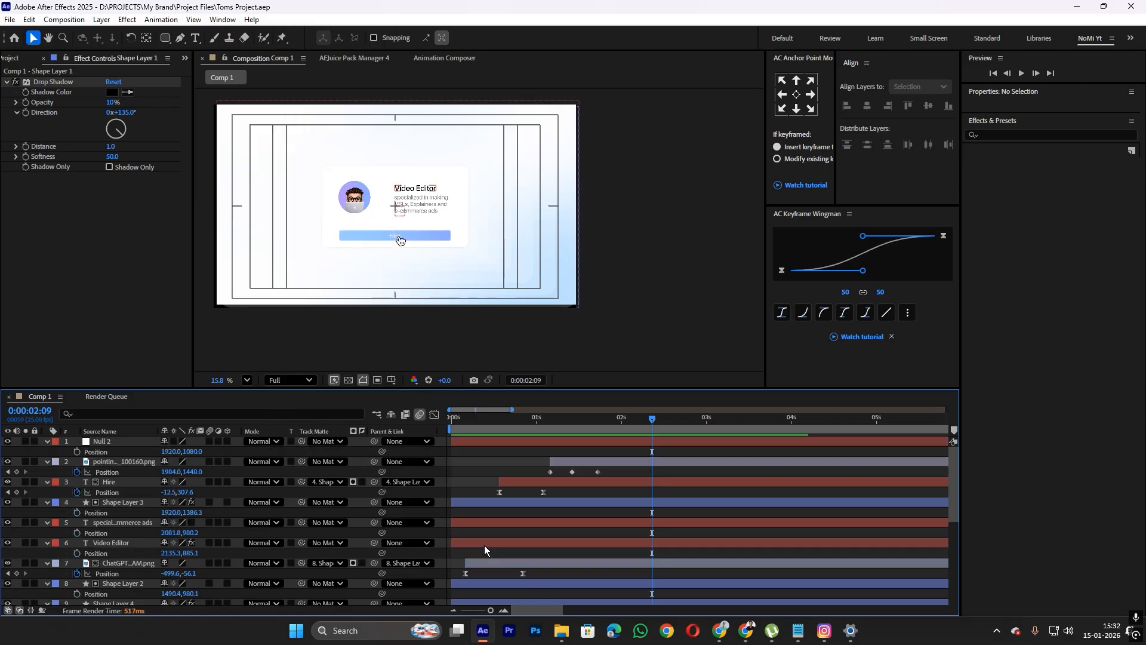
click(485, 546)
Parent the stacked shape layers from Shape Layer 1 down to Shape Layer 5, plus Shape Layer 4 and Shape Layer 2, to Null 2
click(514, 530)
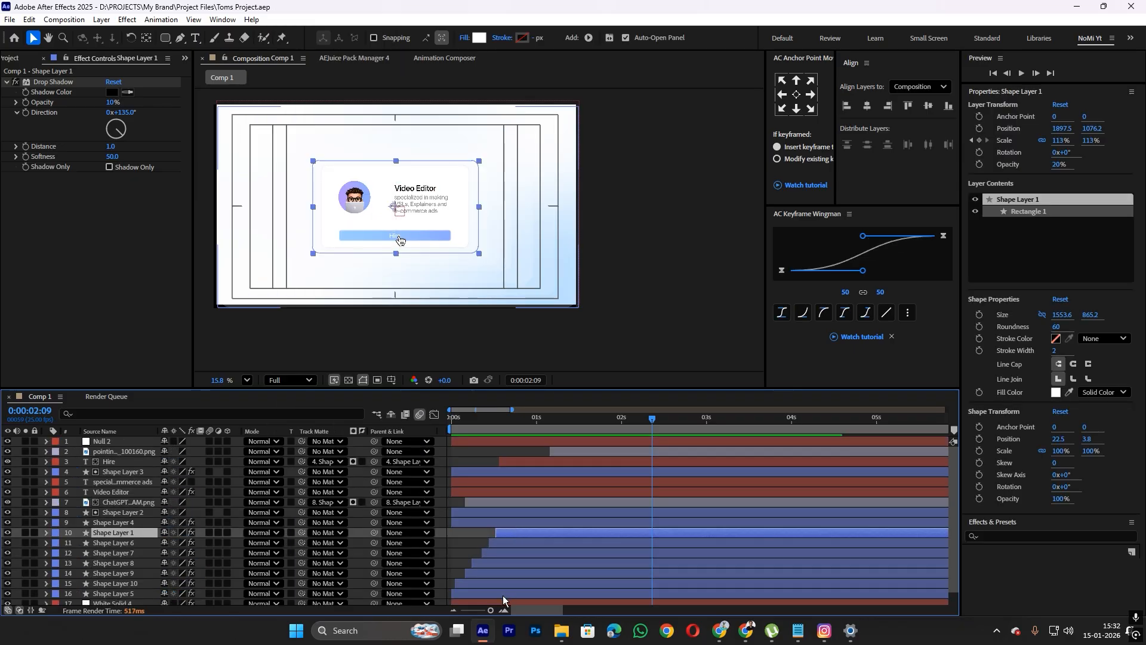
shift+click(496, 593)
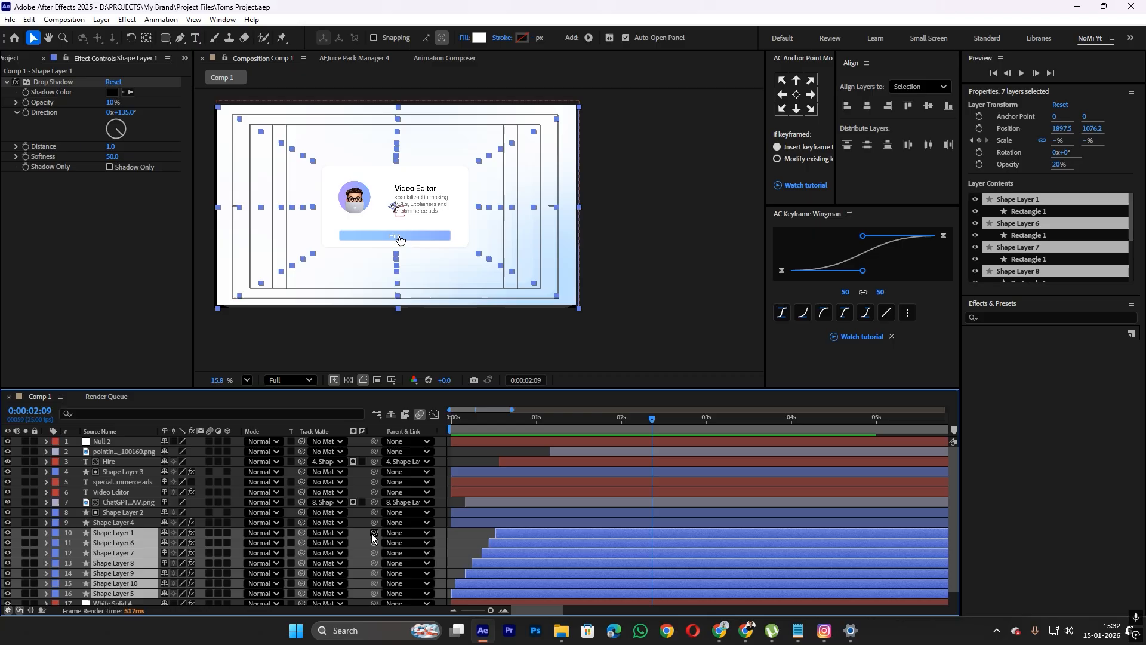
drag(374, 533, 108, 441)
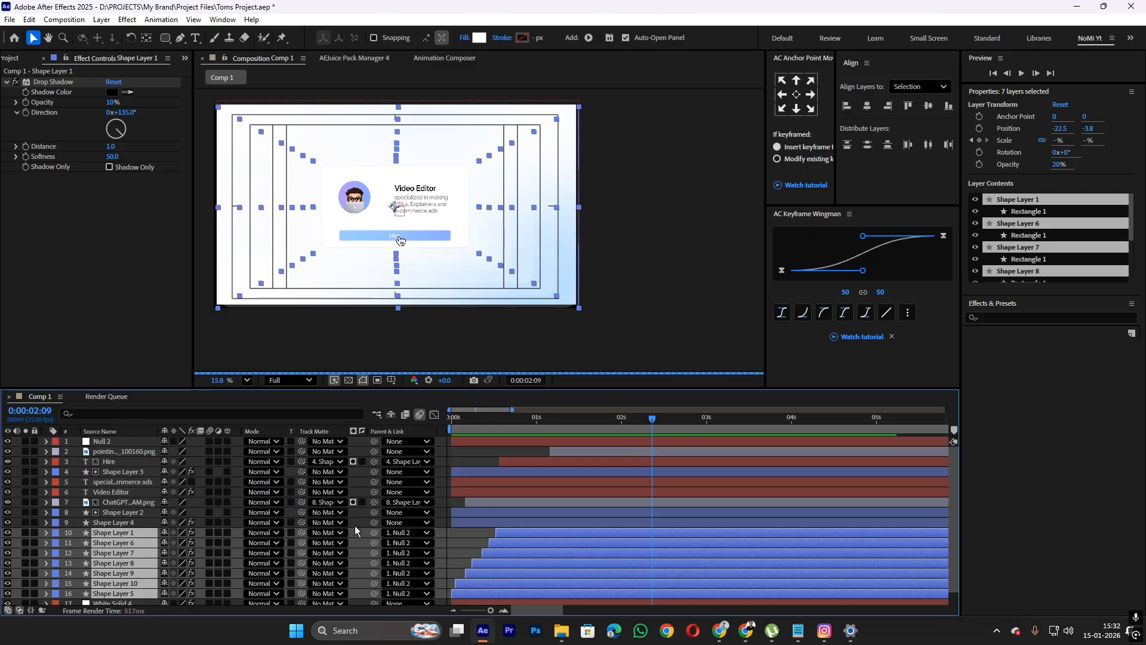
drag(374, 522, 116, 442)
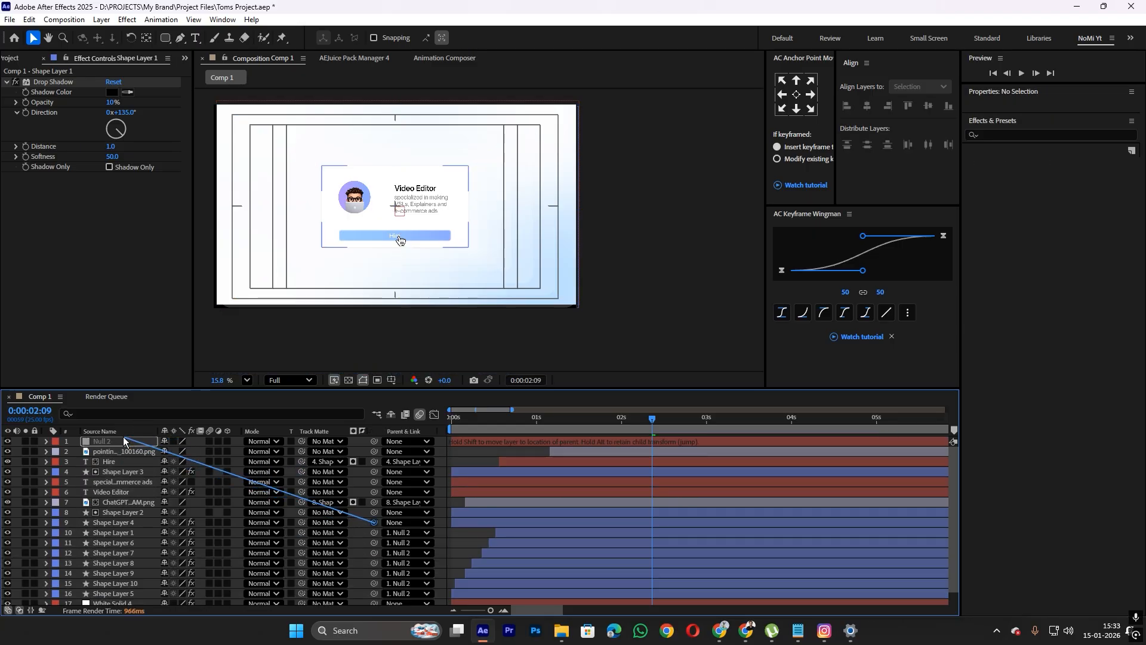
drag(374, 513, 106, 441)
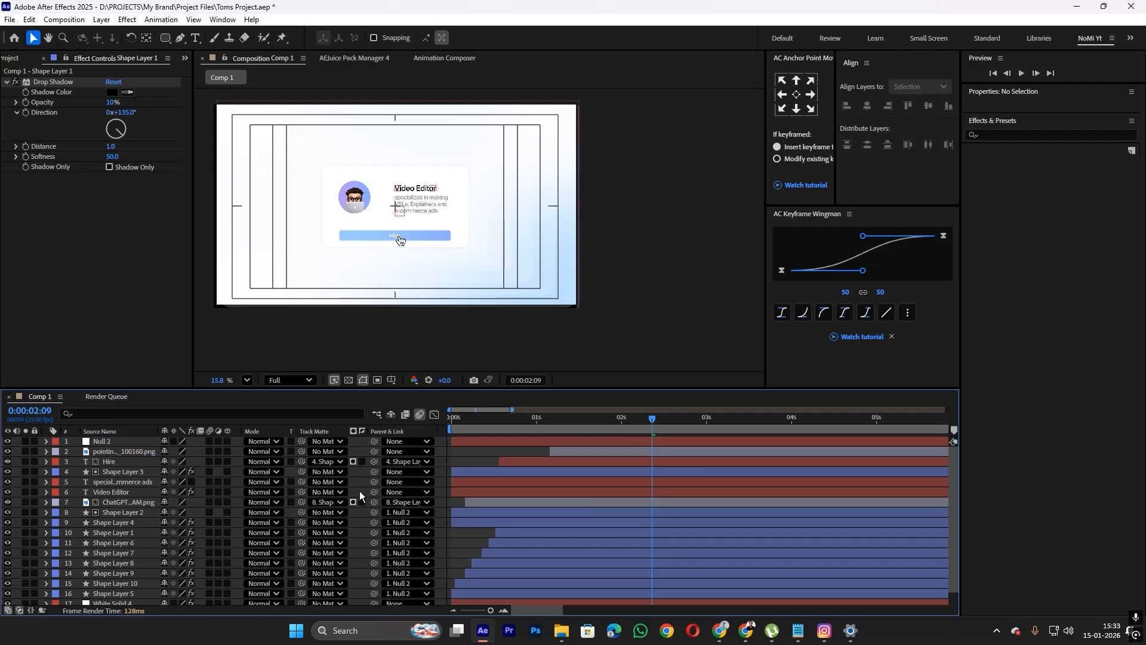
Parent the Video Editor title, the description text, Shape Layer 3 and the pointing-hand image to Null 2
drag(376, 491, 124, 447)
click(116, 481)
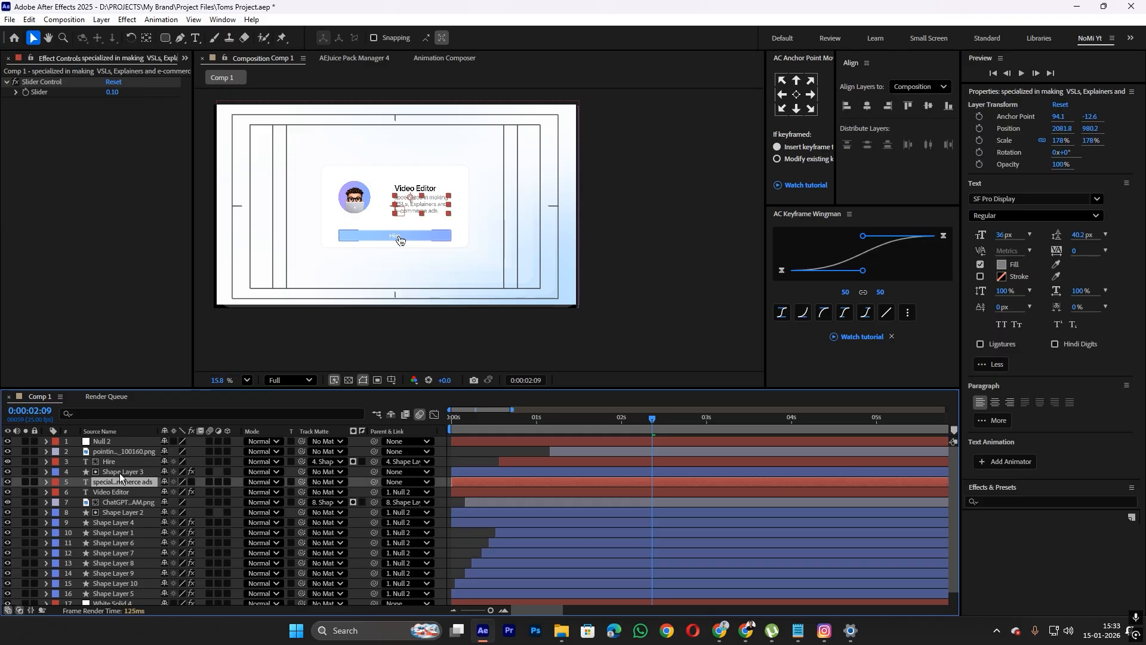
ctrl+click(119, 473)
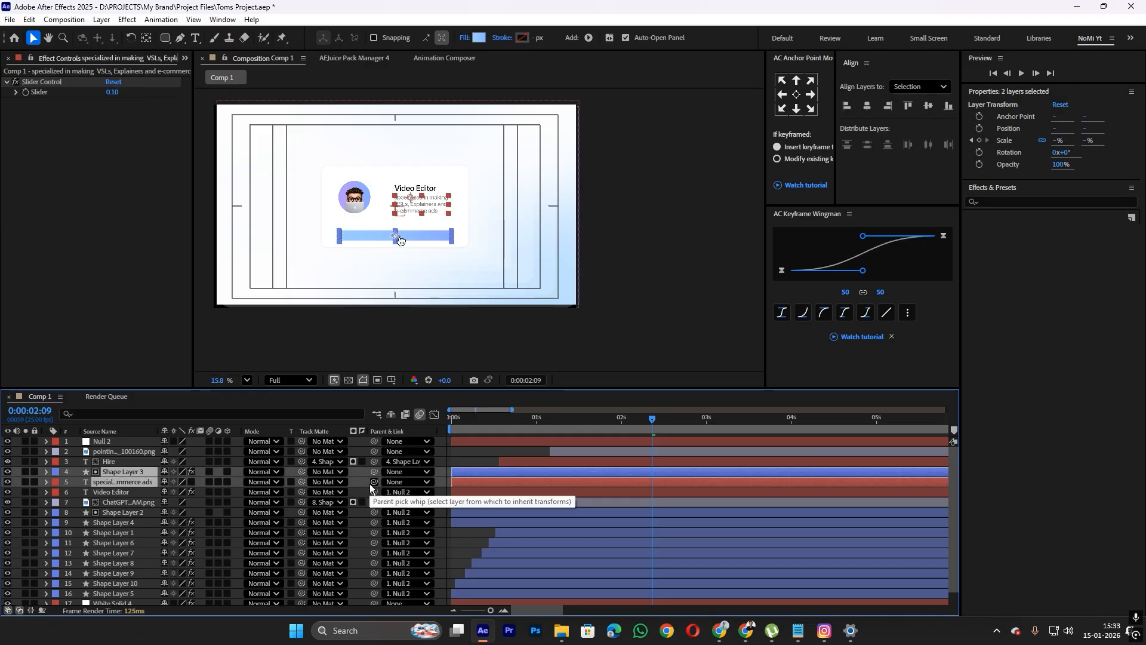
drag(375, 483, 131, 447)
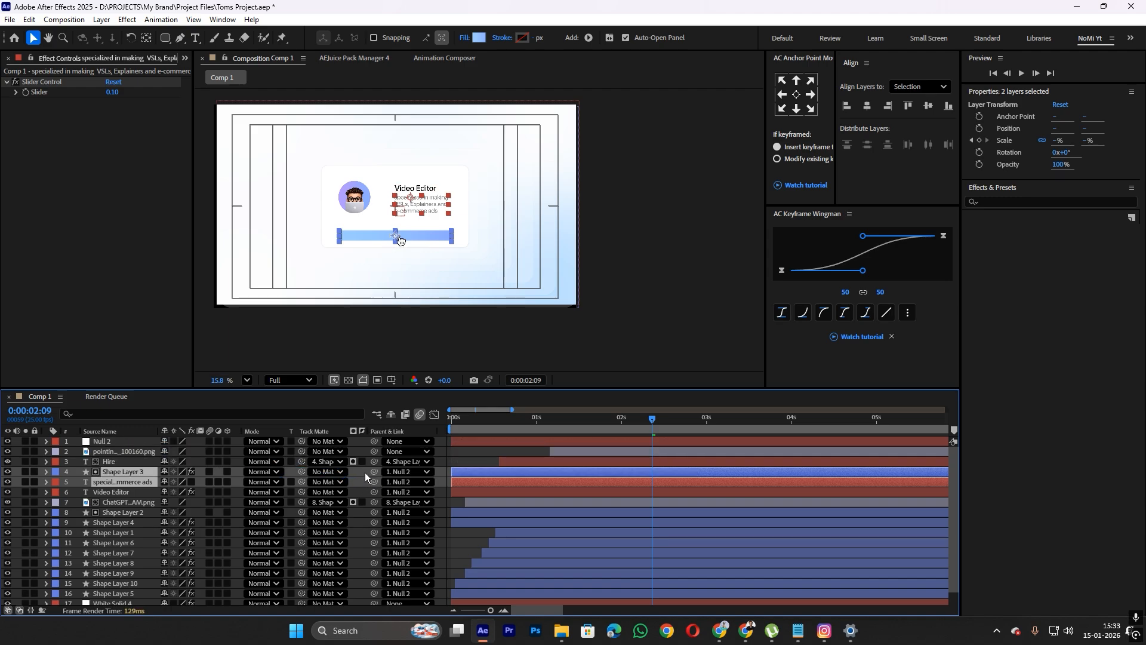
click(358, 452)
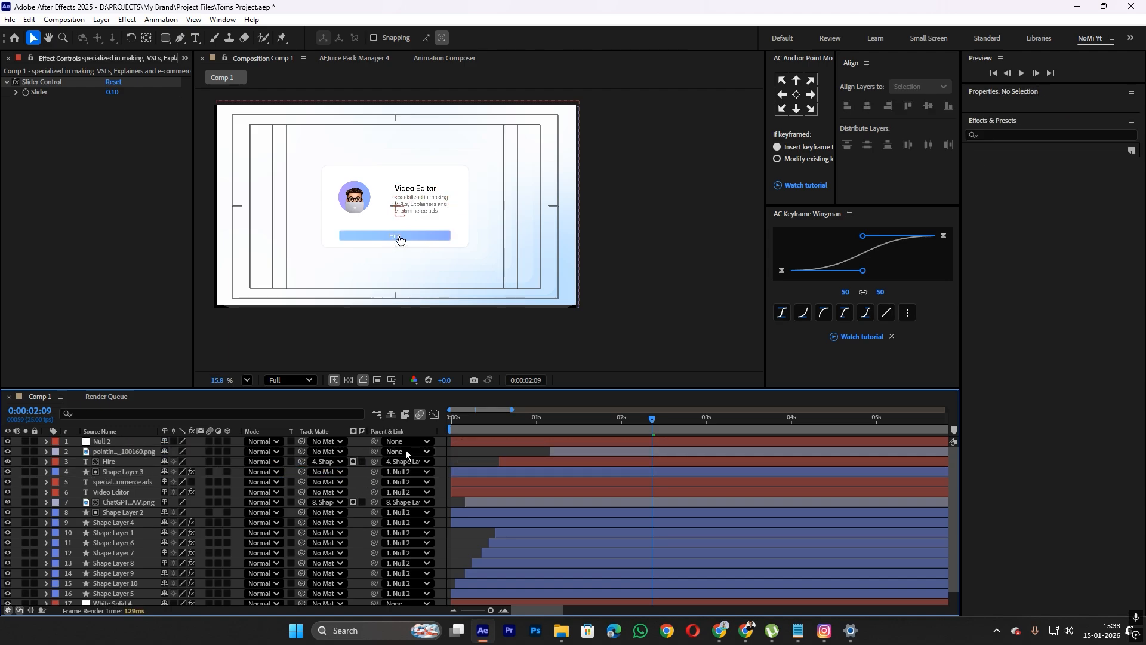
click(557, 450)
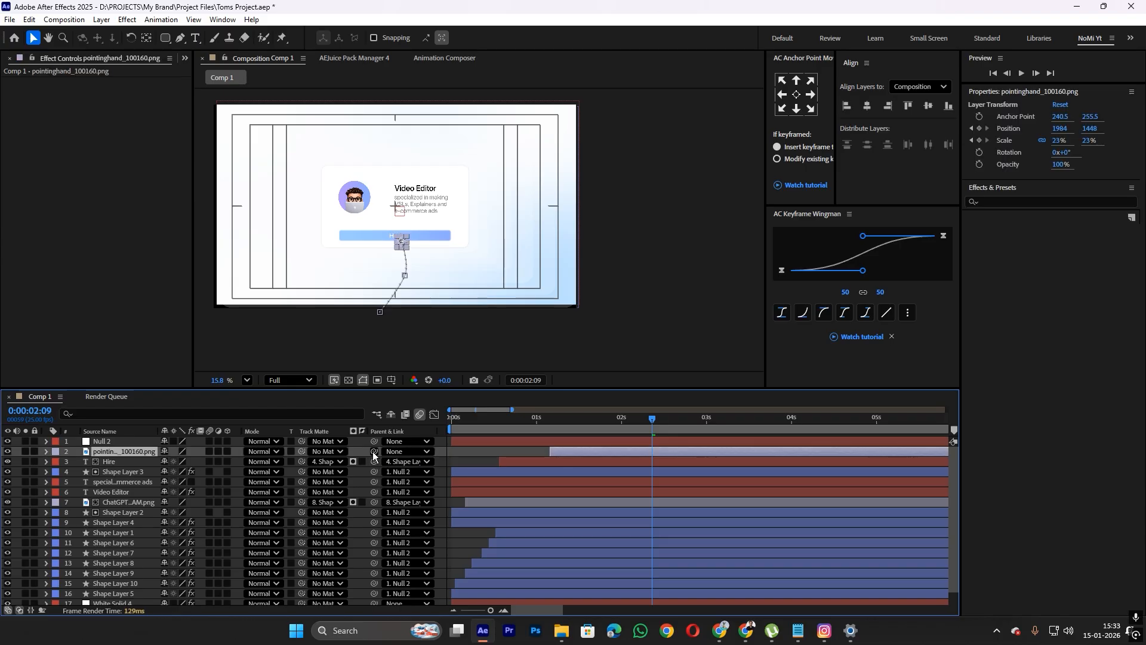
drag(374, 452, 105, 441)
Turn on motion blur for the layers linked to Null 2
click(485, 533)
mouse_move(628, 417)
mouse_down()
mouse_move(550, 428)
mouse_move(651, 428)
mouse_move(622, 417)
mouse_move(646, 429)
mouse_up()
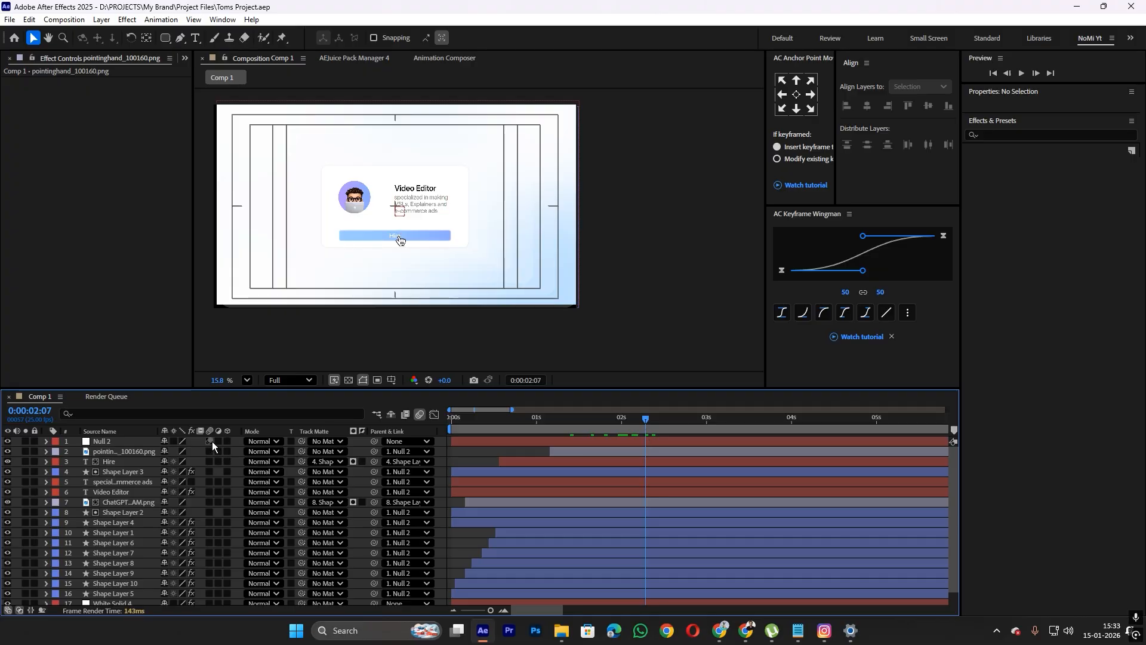
scroll(221, 597, down, 1)
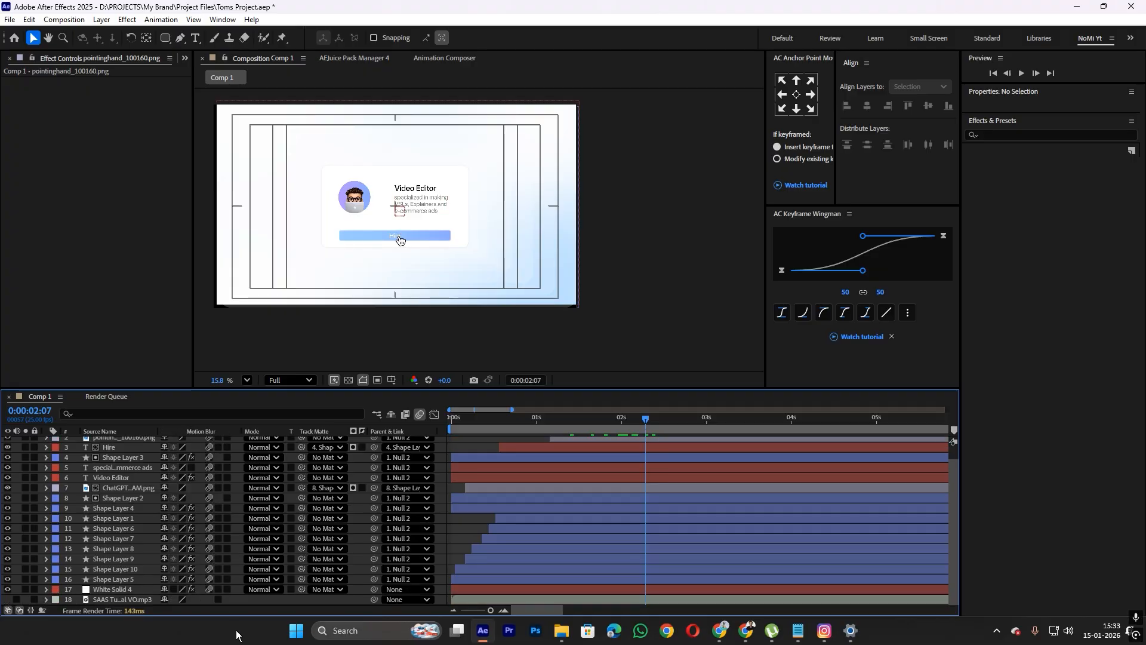
click(218, 589)
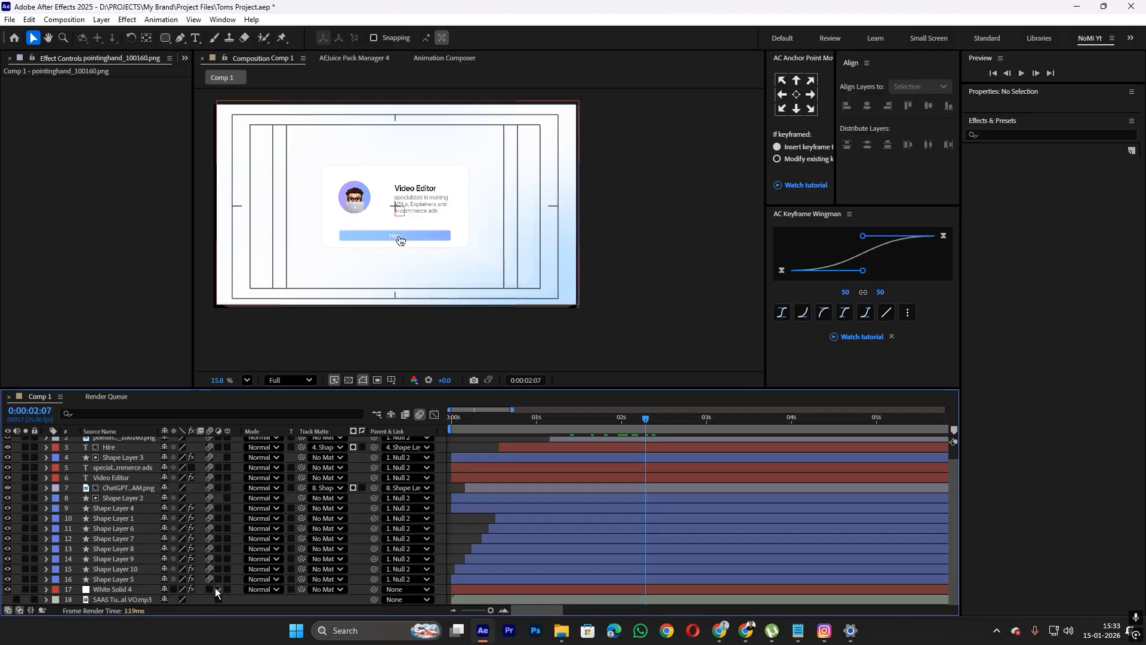
click(218, 589)
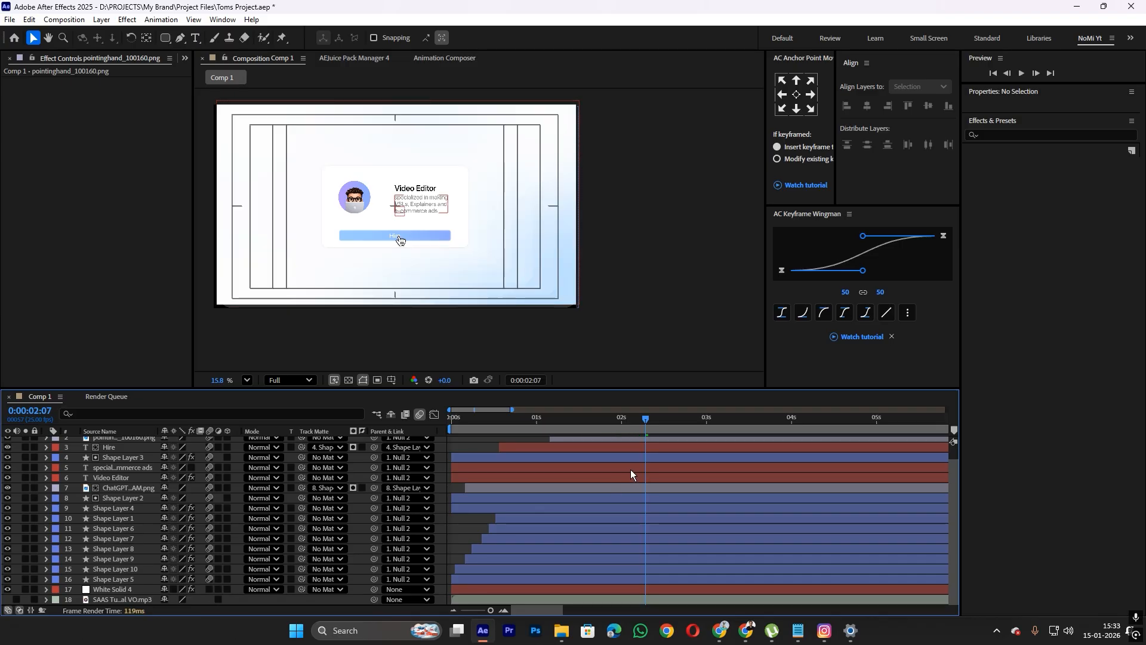
Add a Position keyframe to Null 2 at 0:00:02:07
mouse_move(635, 428)
mouse_down()
mouse_move(626, 436)
mouse_move(643, 439)
mouse_move(583, 439)
mouse_move(646, 438)
mouse_up()
scroll(661, 449, up, 1)
click(657, 443)
key(p)
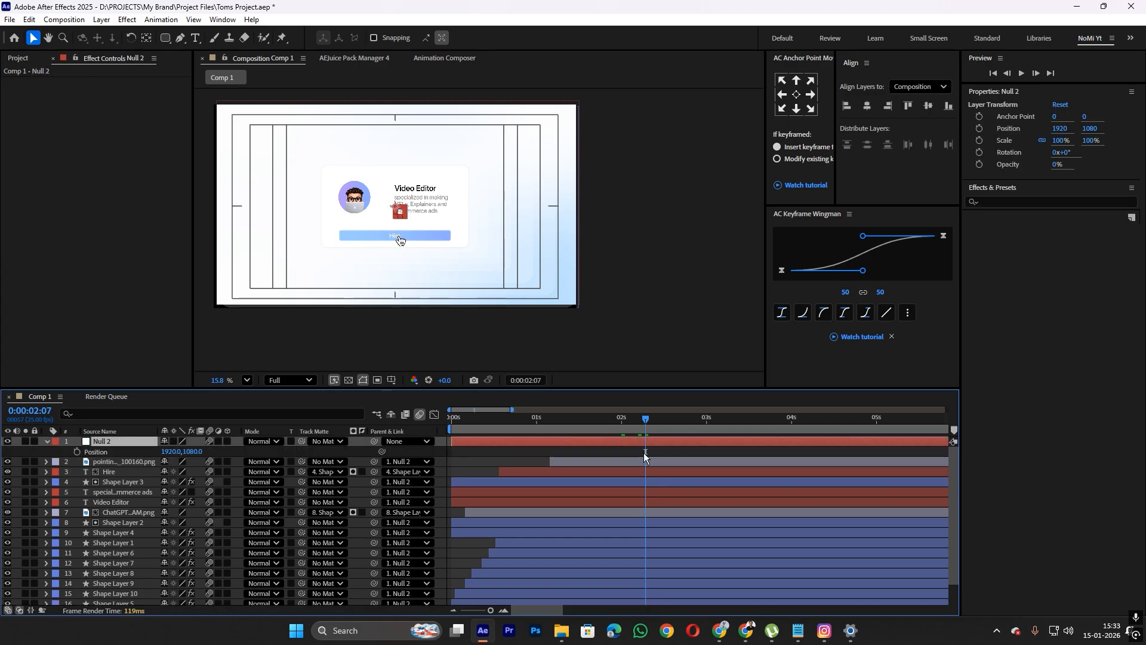
click(78, 451)
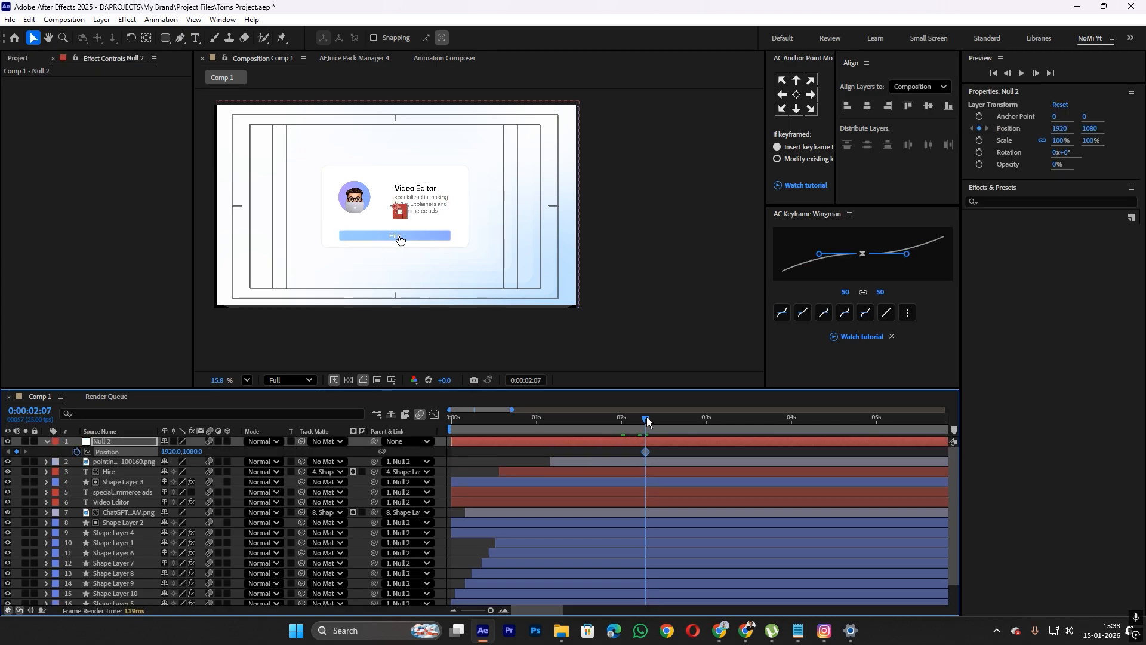
Slide Null 2 to X position 888 at 0:00:02:19 and save the project
drag(647, 417, 688, 422)
drag(162, 451, 75, 453)
drag(171, 456, 128, 453)
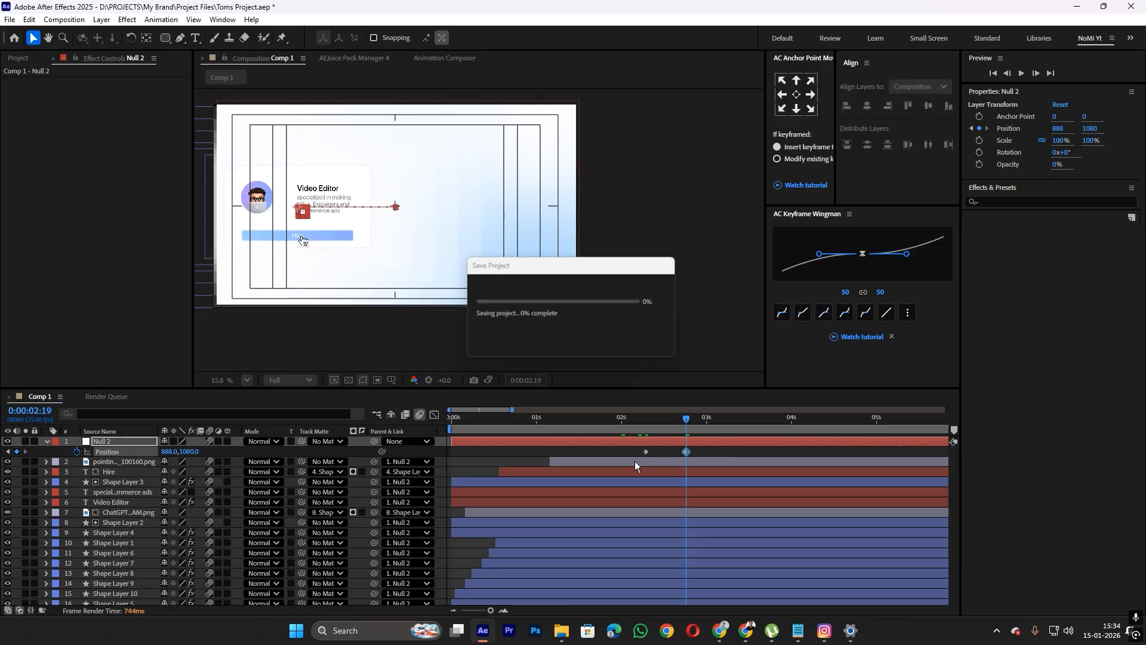
Ease both Position keyframes of Null 2 and extend their speed-graph handles inward to form a sharp peak in the middle of the move
drag(696, 456, 627, 460)
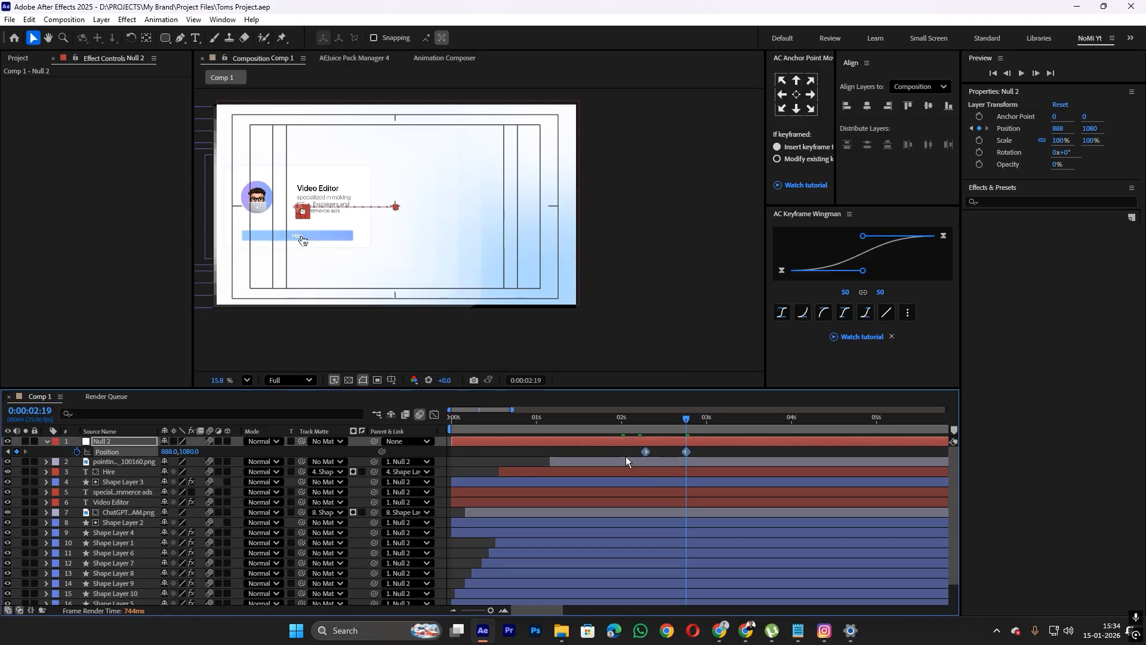
click(434, 415)
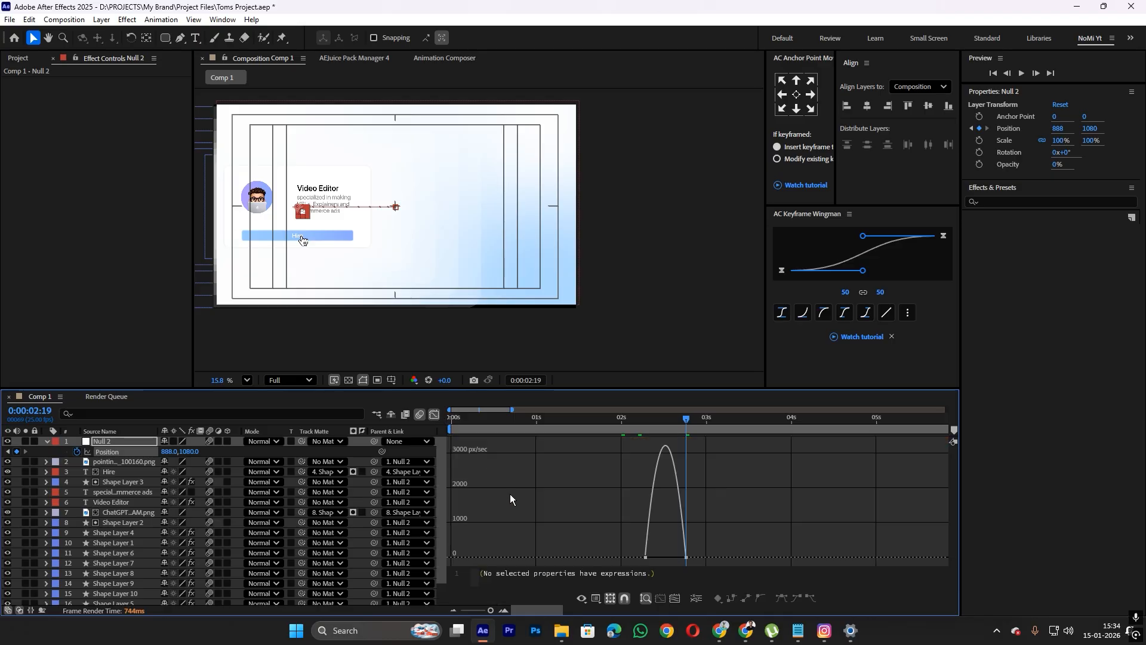
key(equal)
key(equal)
drag(726, 543, 622, 559)
click(549, 558)
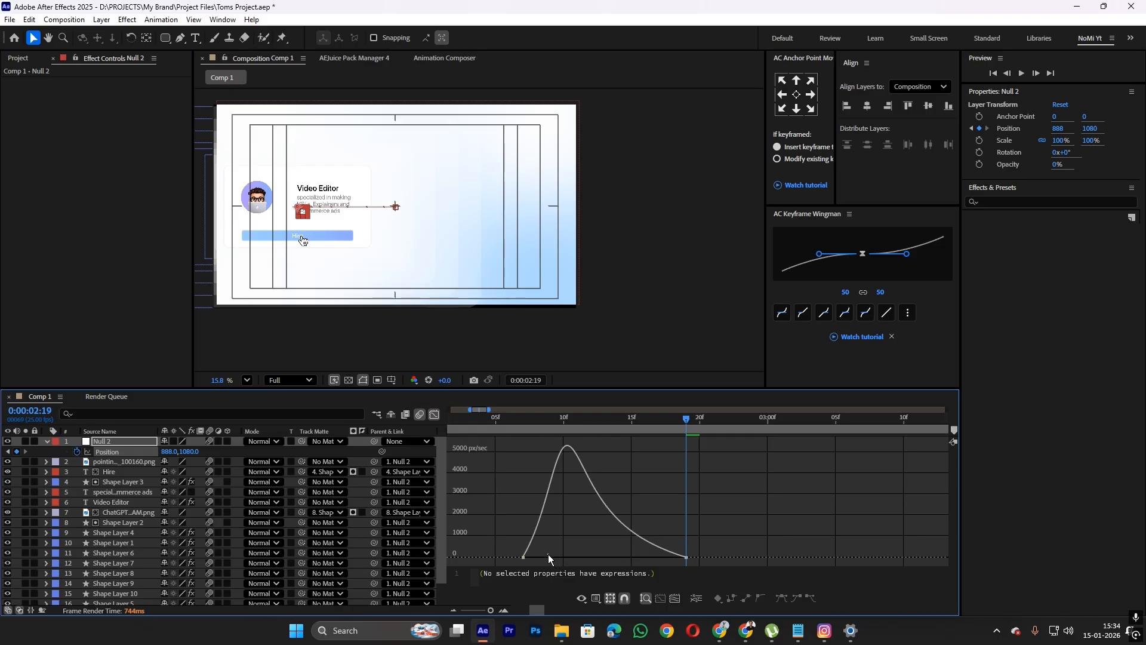
drag(530, 563, 586, 560)
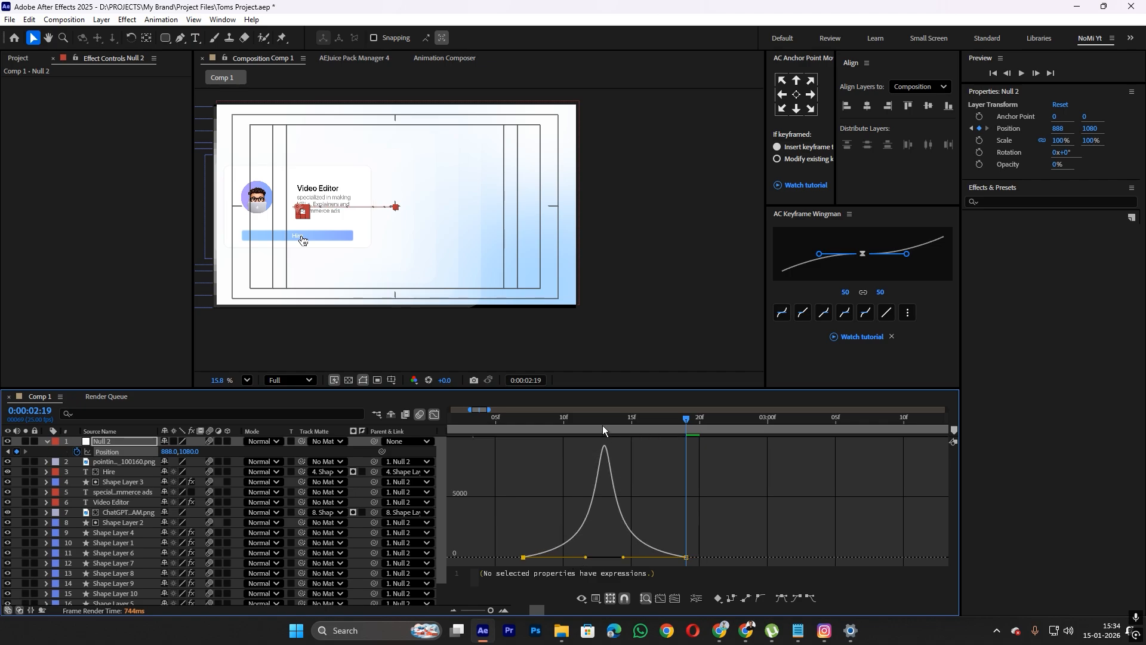
Trim all layers from the pointing-hand image down to Shape Layer 5 so they end at 0:00:02:13, the speed peak
click(603, 423)
click(434, 414)
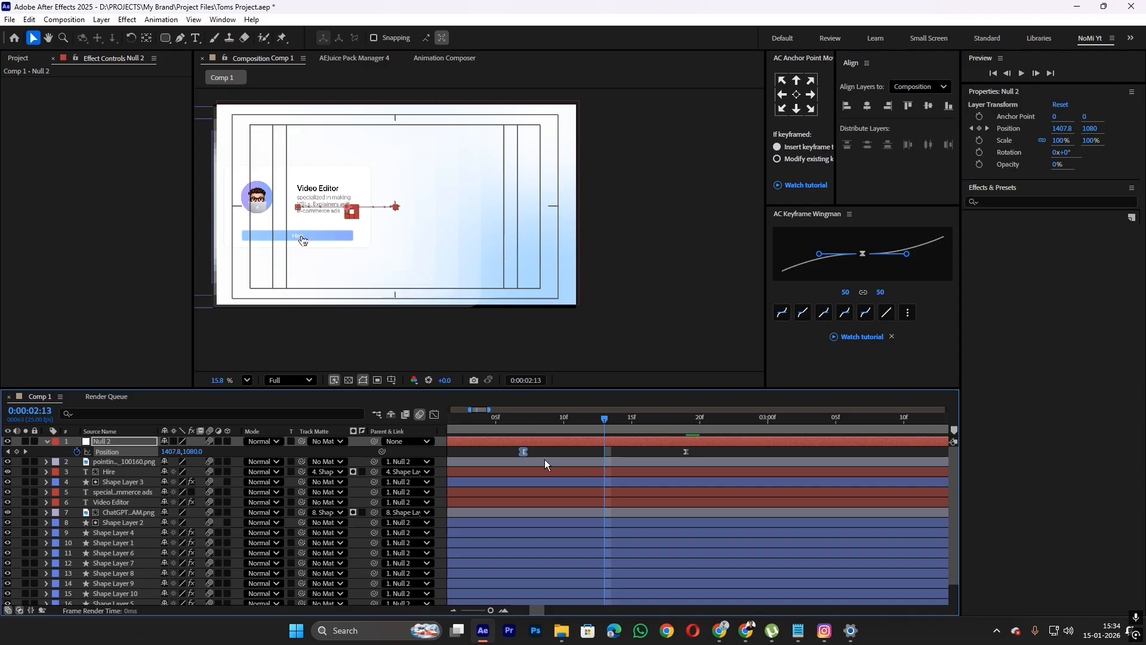
click(625, 457)
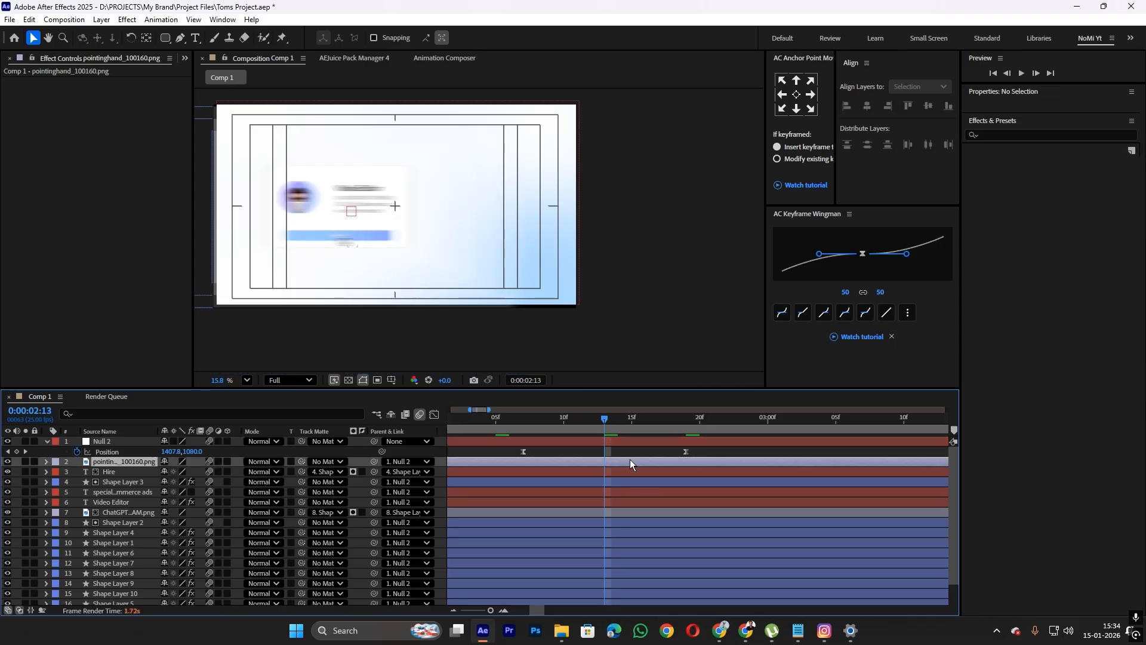
scroll(631, 492, down, 1)
shift+click(630, 579)
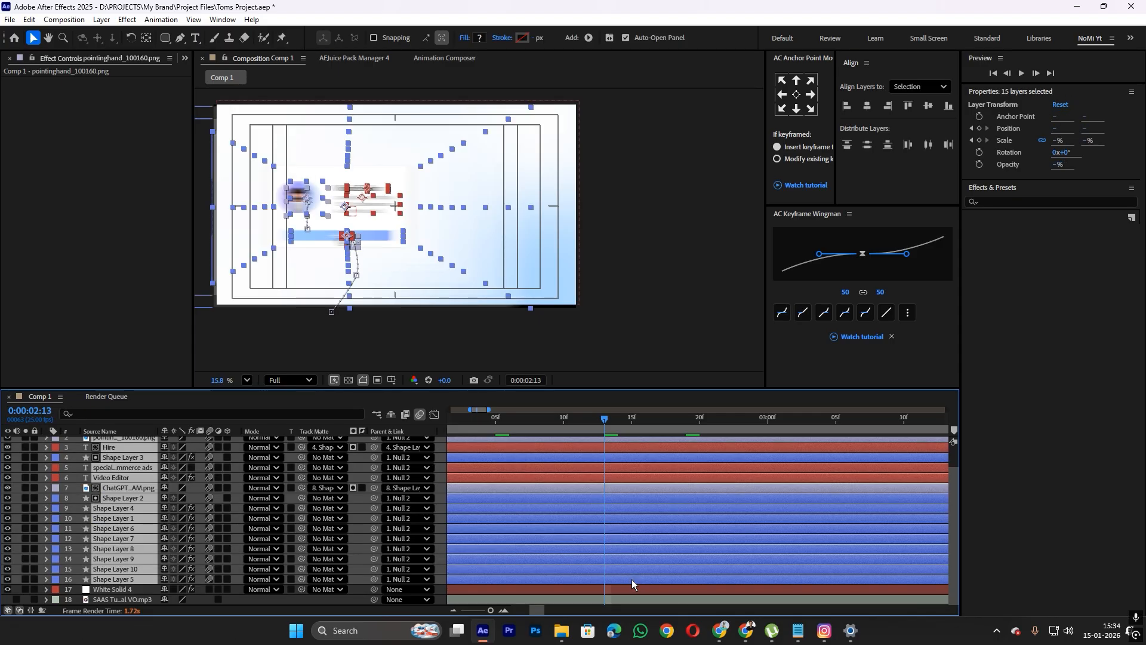
key(alt+bracketright)
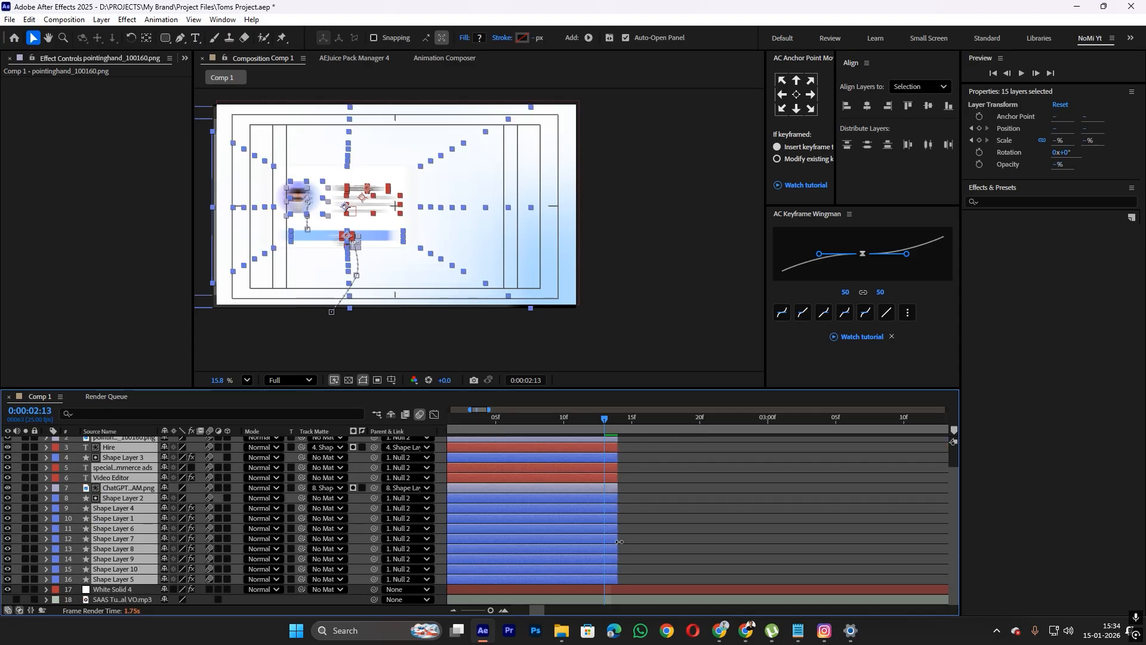
drag(620, 542, 606, 542)
click(640, 547)
Reveal the keyframed properties and preview the animation from the start of the composition
key(minus)
key(minus)
key(minus)
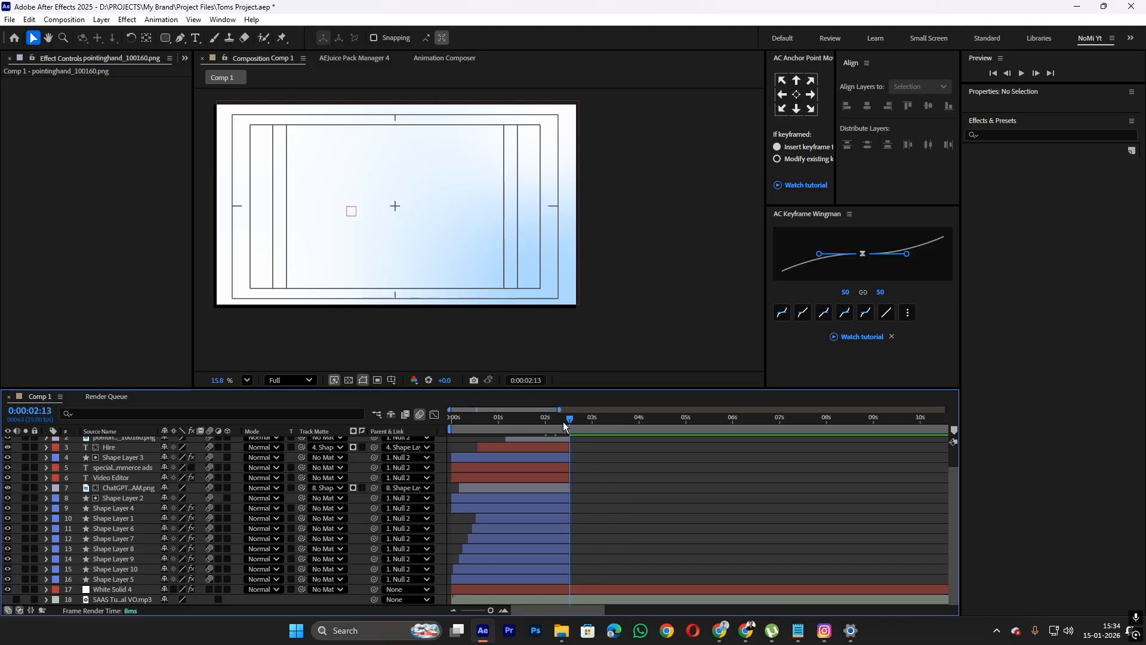
key(Home)
key(u)
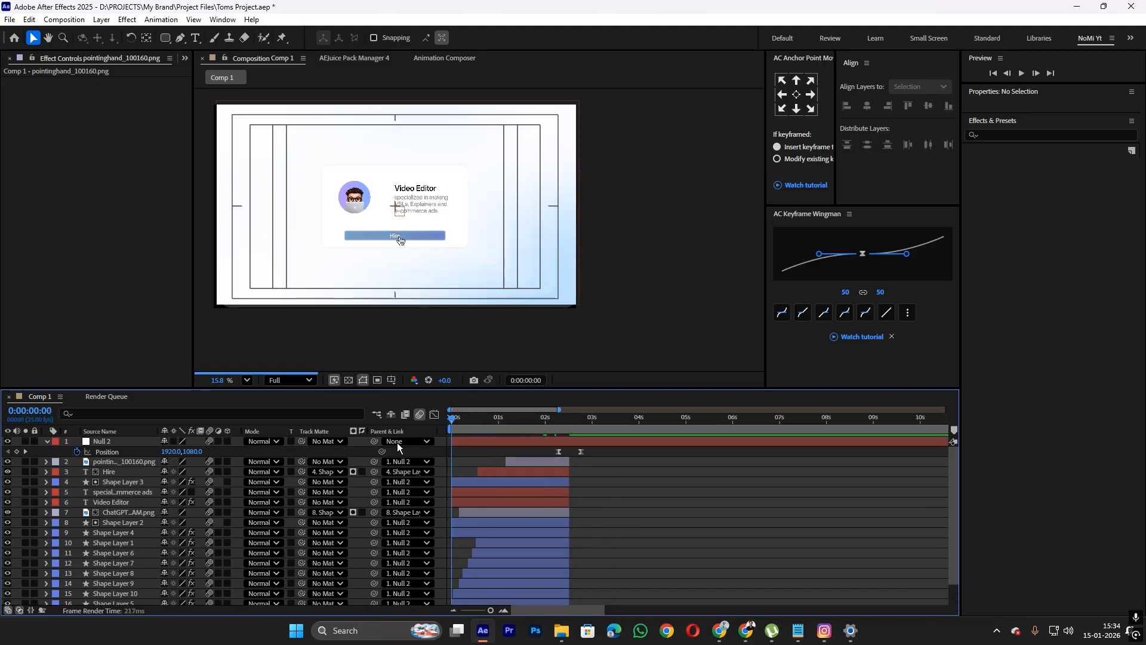
key(space)
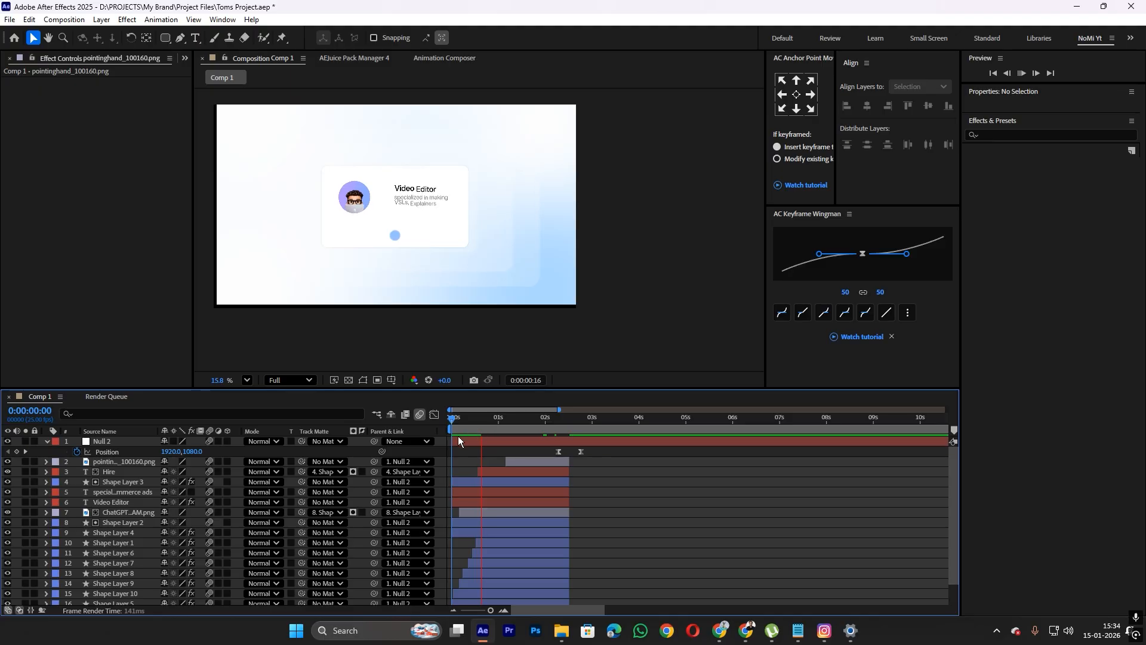
key(space)
key(equal)
key(equal)
key(equal)
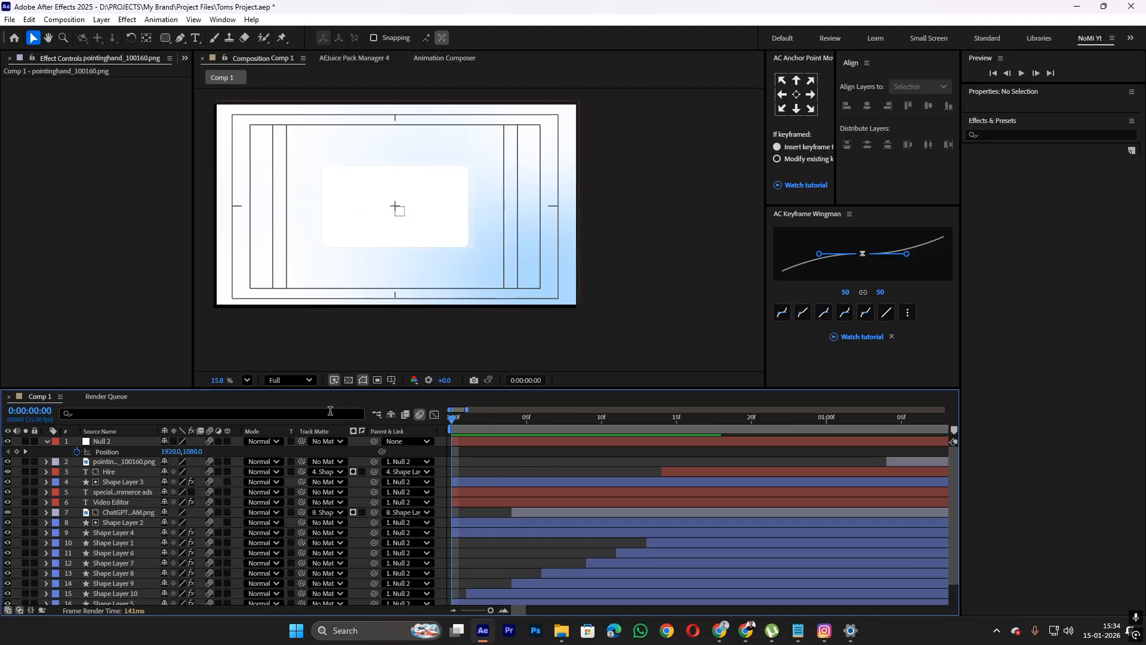
scroll(433, 235, up, 3)
drag(410, 245, 467, 261)
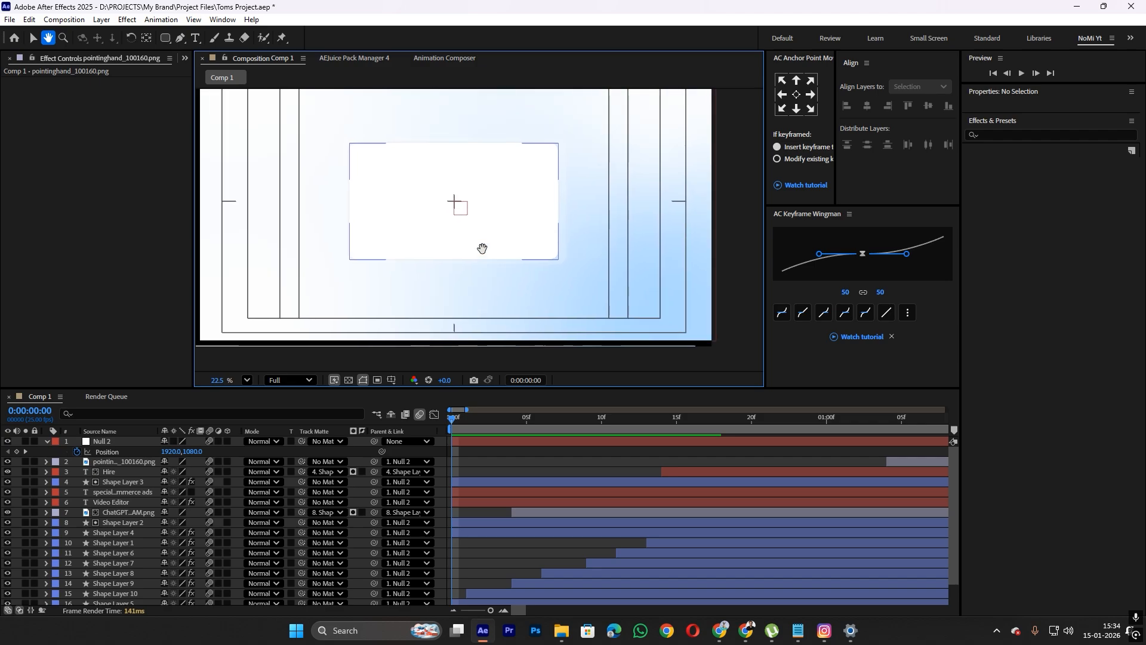
key(v)
scroll(482, 246, down, 1)
click(292, 381)
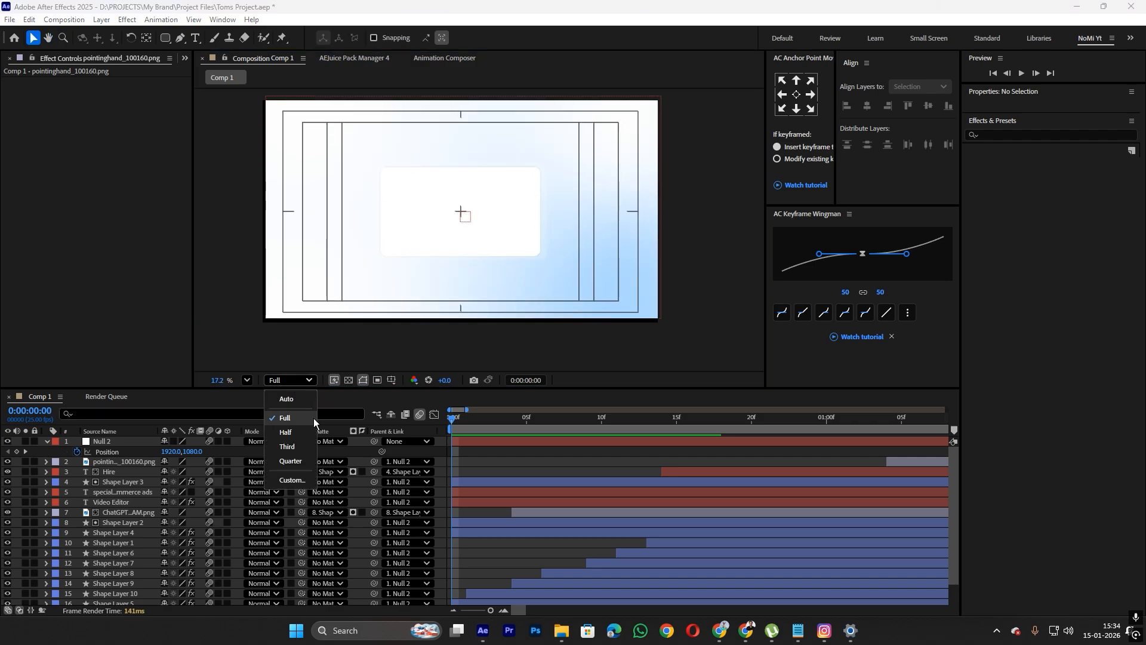
click(485, 344)
drag(488, 426, 573, 426)
key(Home)
scroll(597, 262, down, 1)
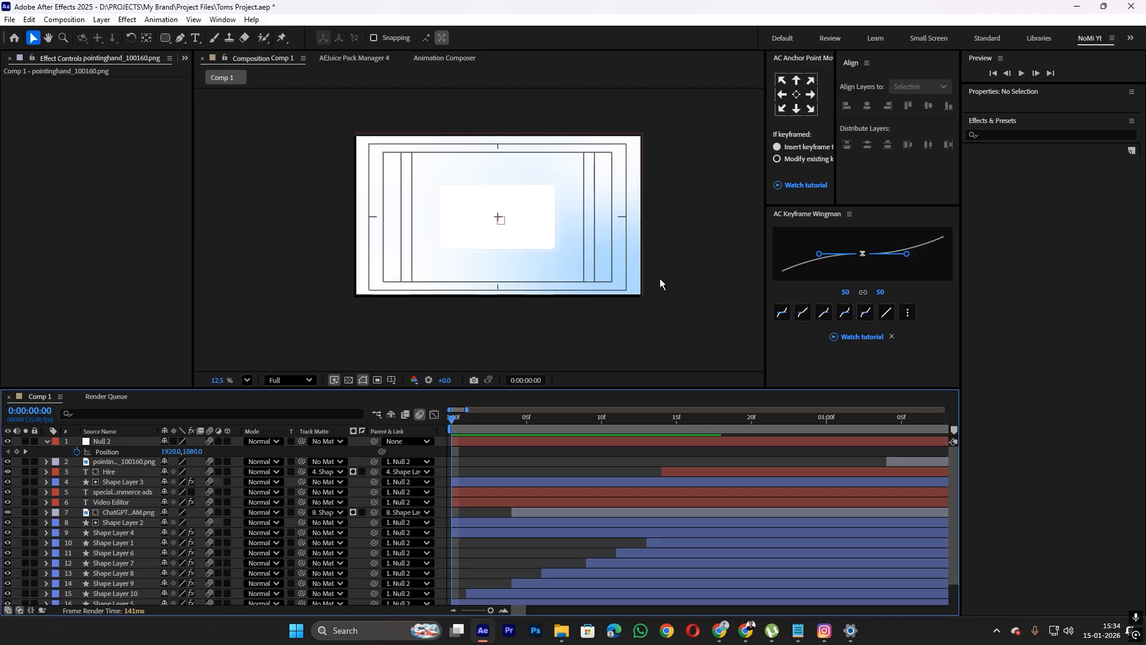
Undo back to the selected card layers and trim their ends to align exactly with 0:00:02:13
scroll(661, 279, up, 3)
key(ctrl+z)
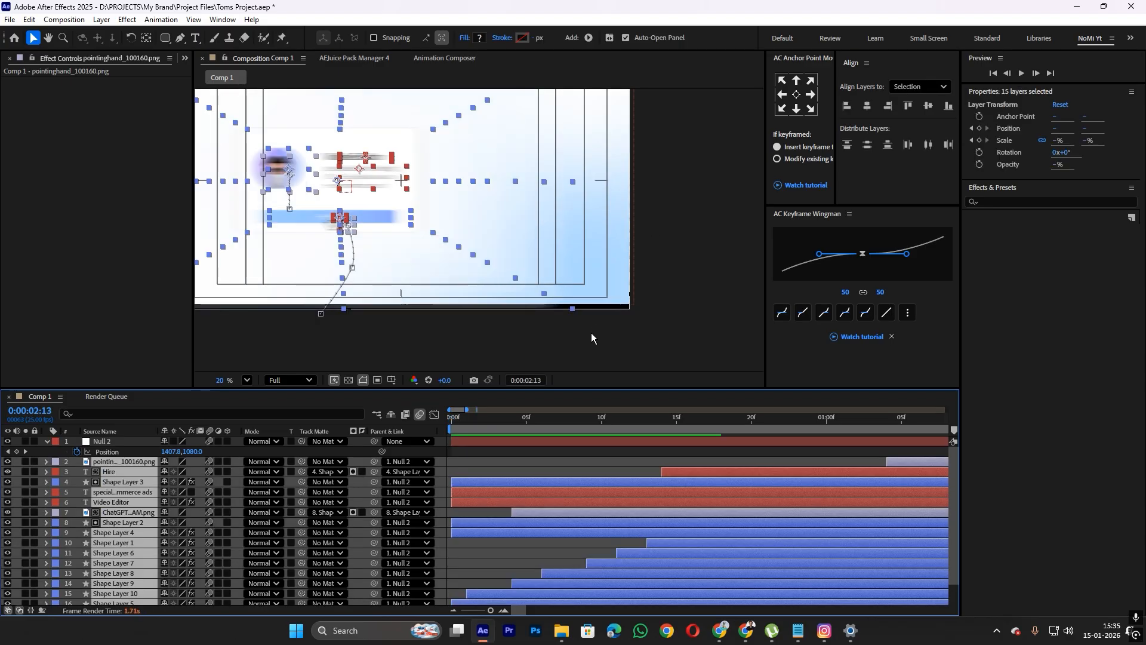
scroll(757, 461, down, 5)
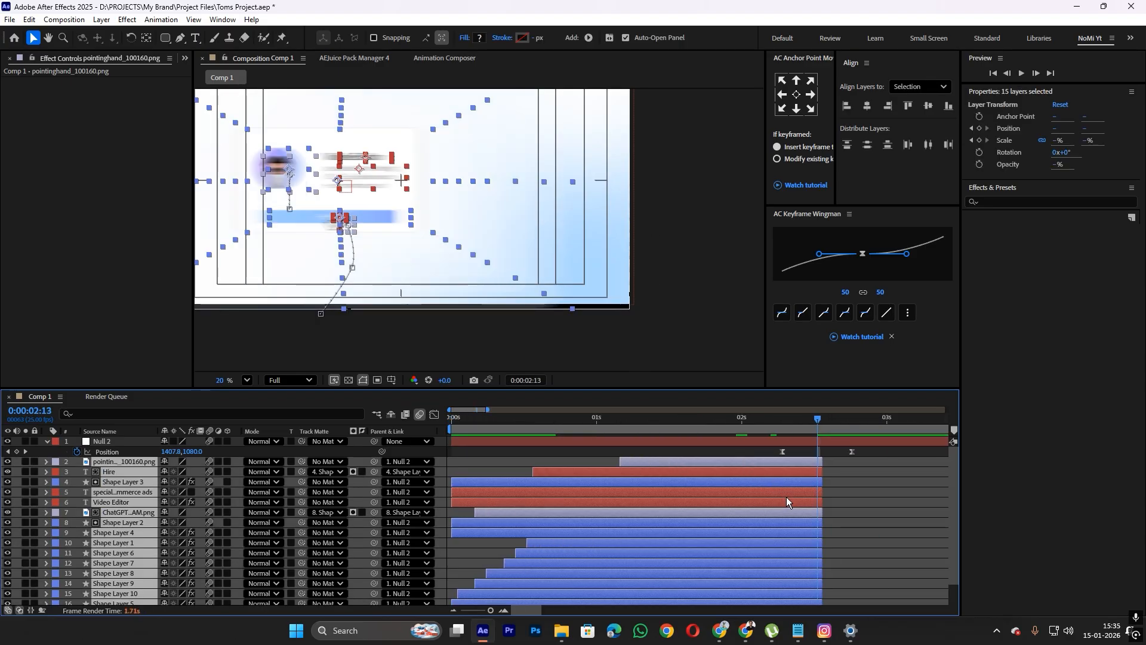
drag(822, 463, 818, 463)
key(ctrl+shift+a)
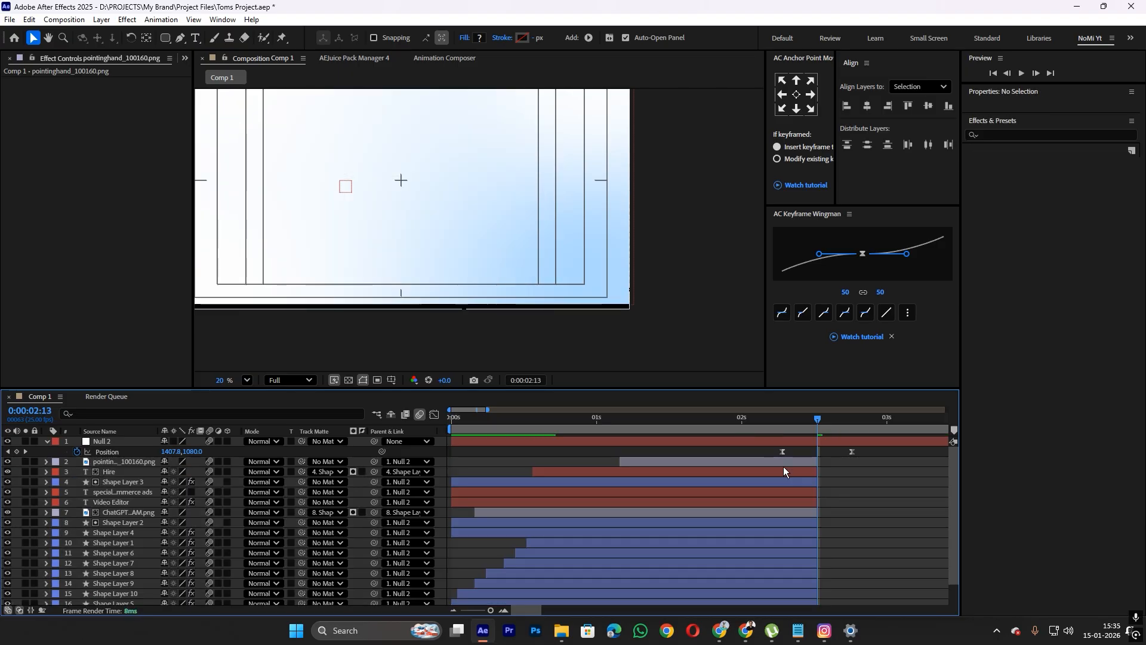
Nudge the White Solid 4 background down to about Y 1068.8 to cover the black gap along the composition's lower edge
scroll(657, 310, up, 3)
drag(629, 281, 622, 293)
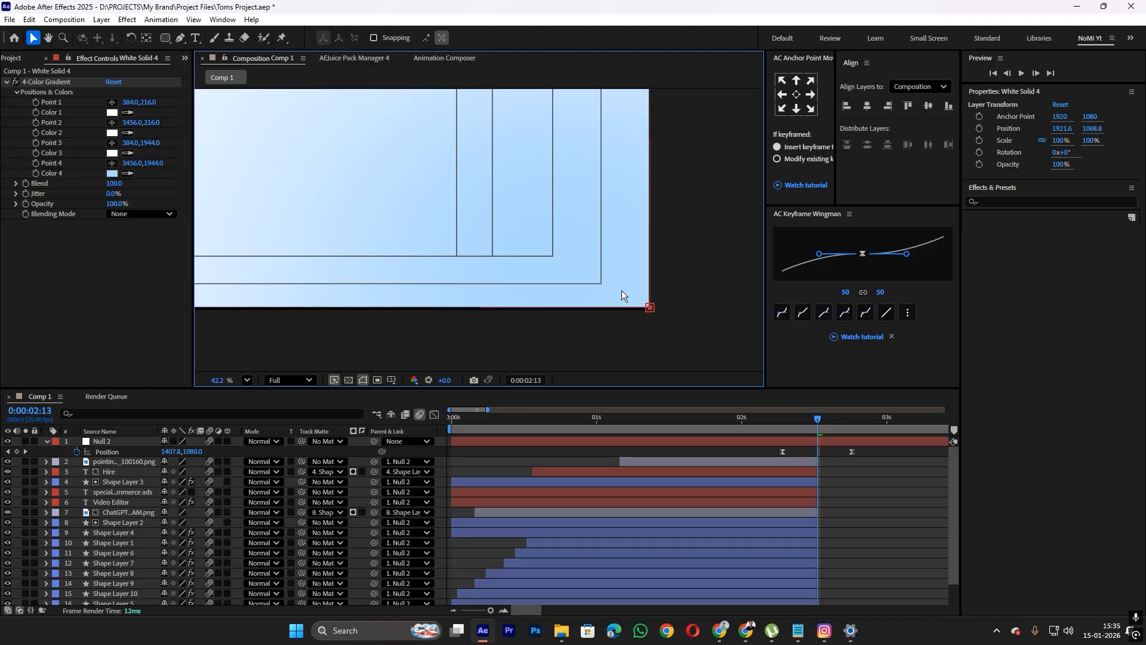
click(615, 323)
scroll(615, 324, down, 1)
scroll(510, 310, down, 4)
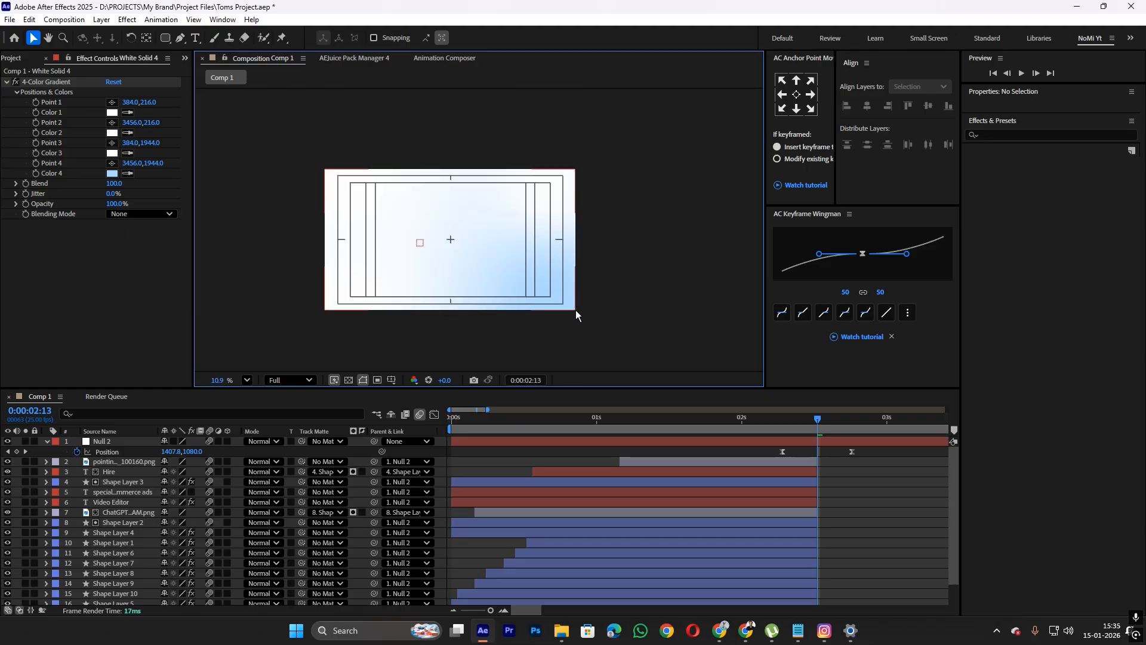
scroll(832, 515, down, 2)
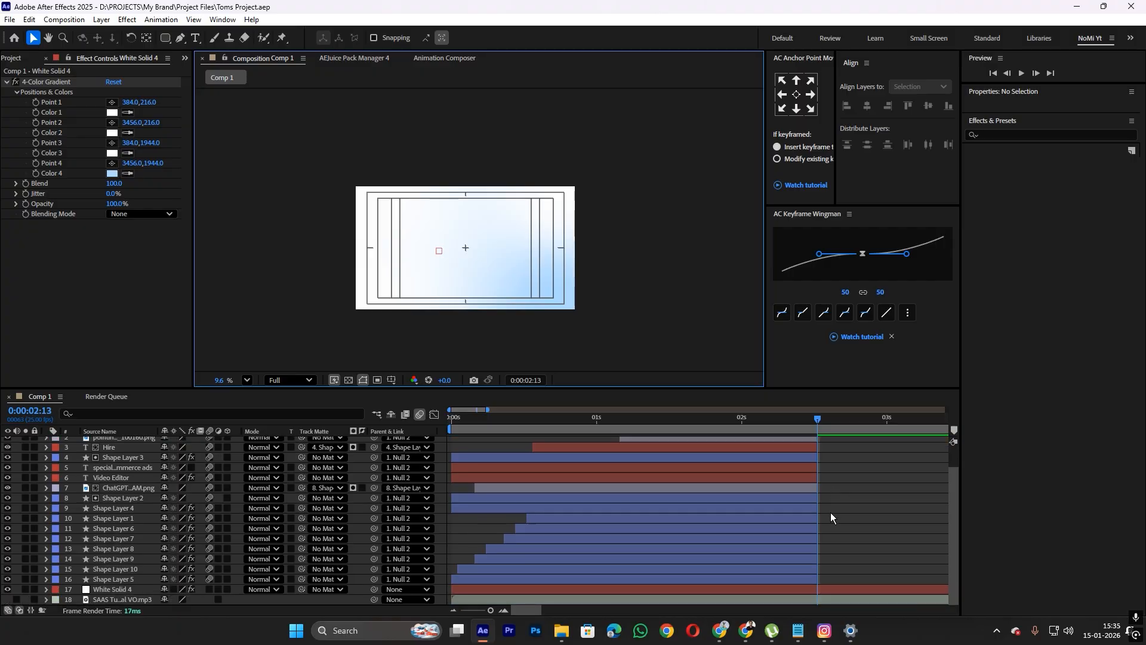
scroll(824, 482, up, 2)
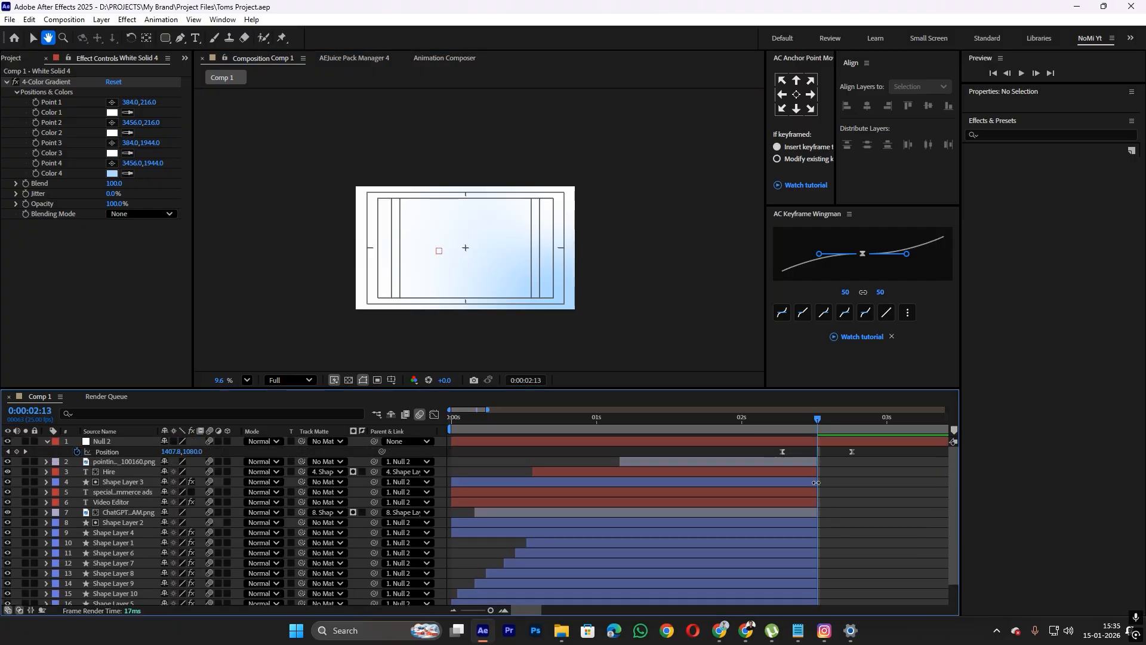
Animate Null 2's Scale from 160% at the first frame to 100% at about 0:00:00:09
key(Home)
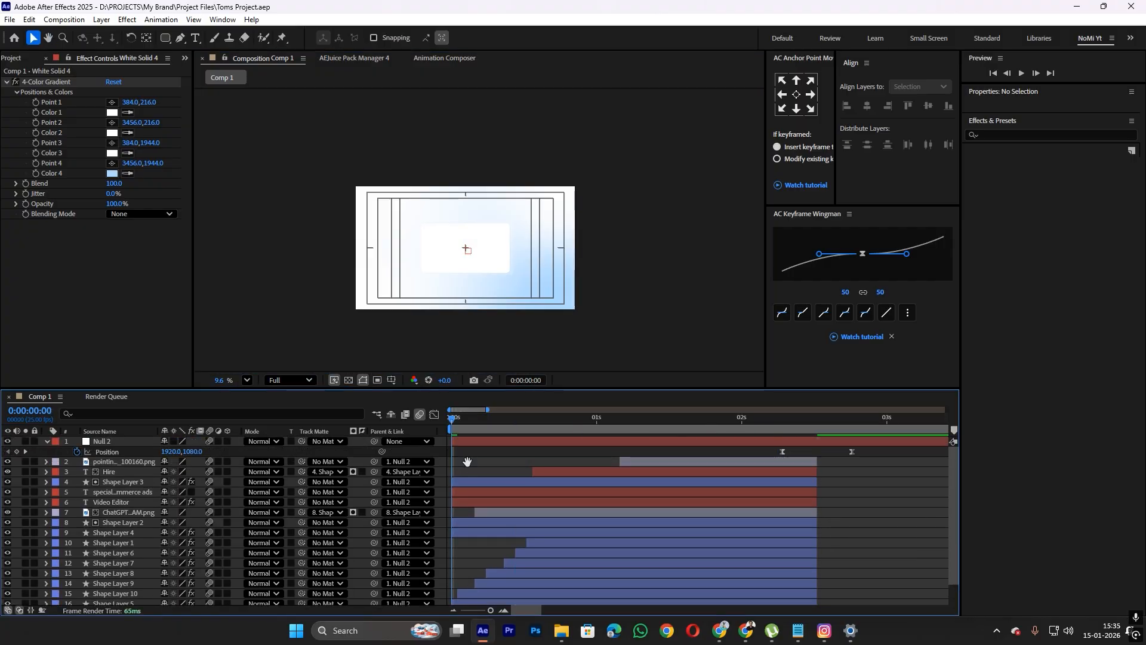
scroll(477, 460, down, 1)
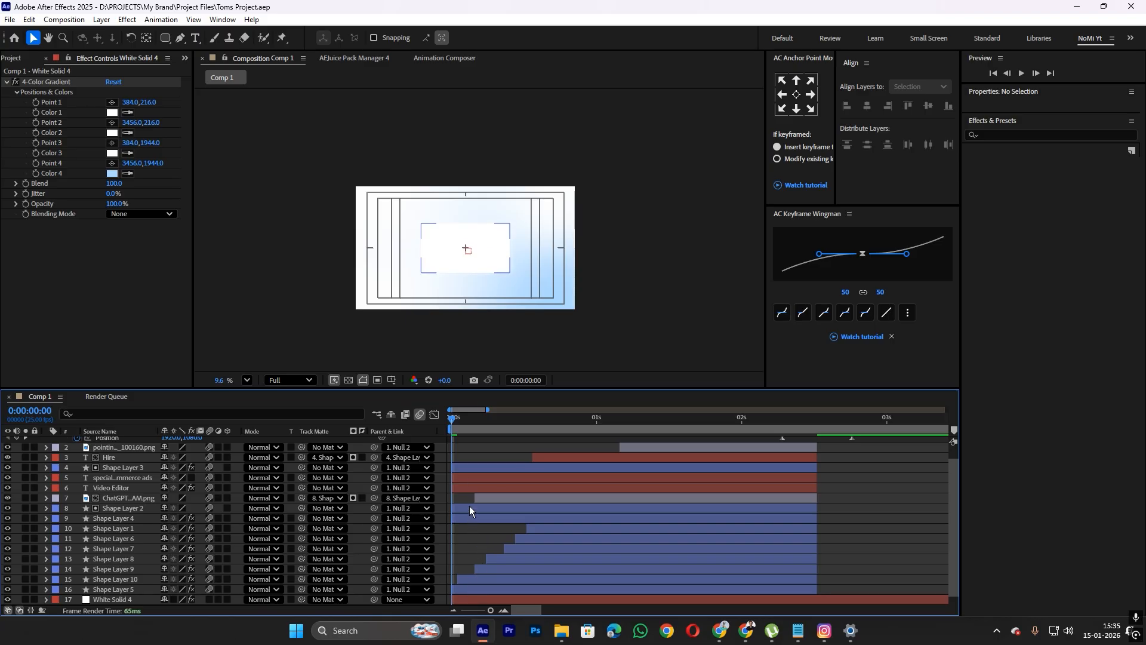
scroll(469, 462, up, 1)
click(466, 442)
scroll(468, 443, down, 1)
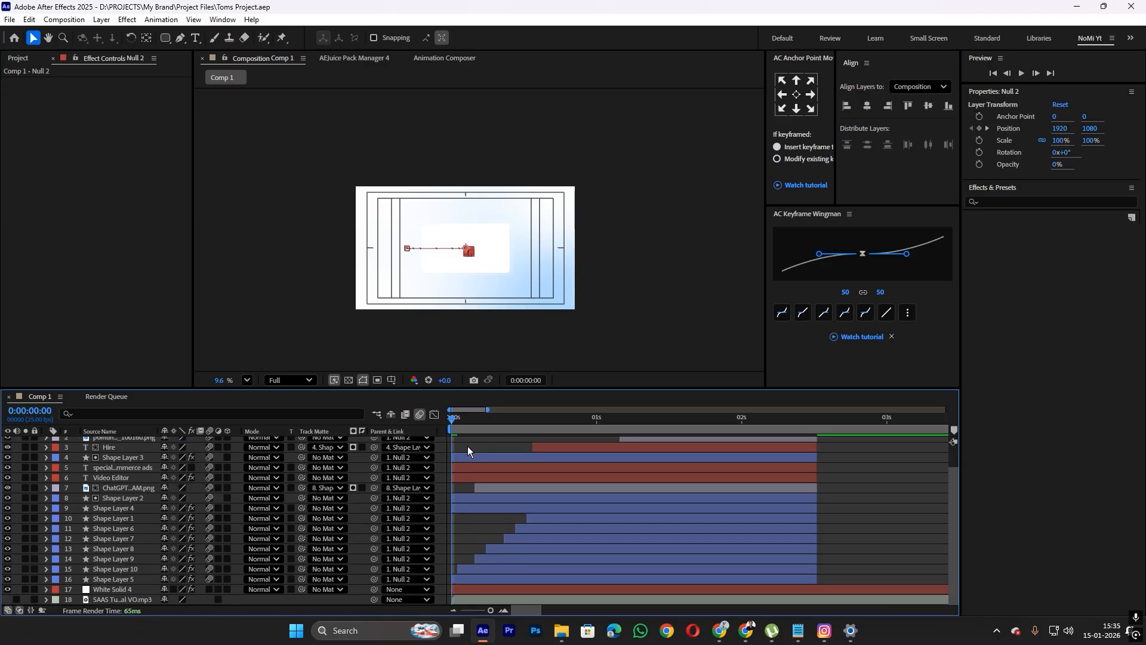
scroll(467, 448, up, 1)
key(s)
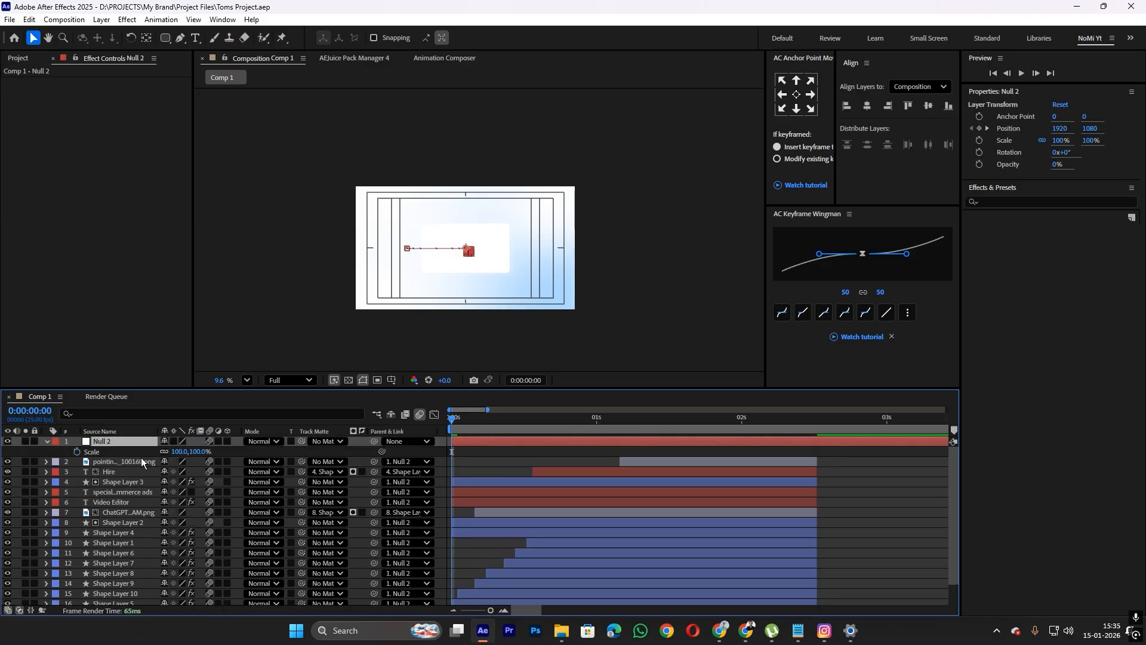
click(77, 452)
drag(452, 451, 504, 452)
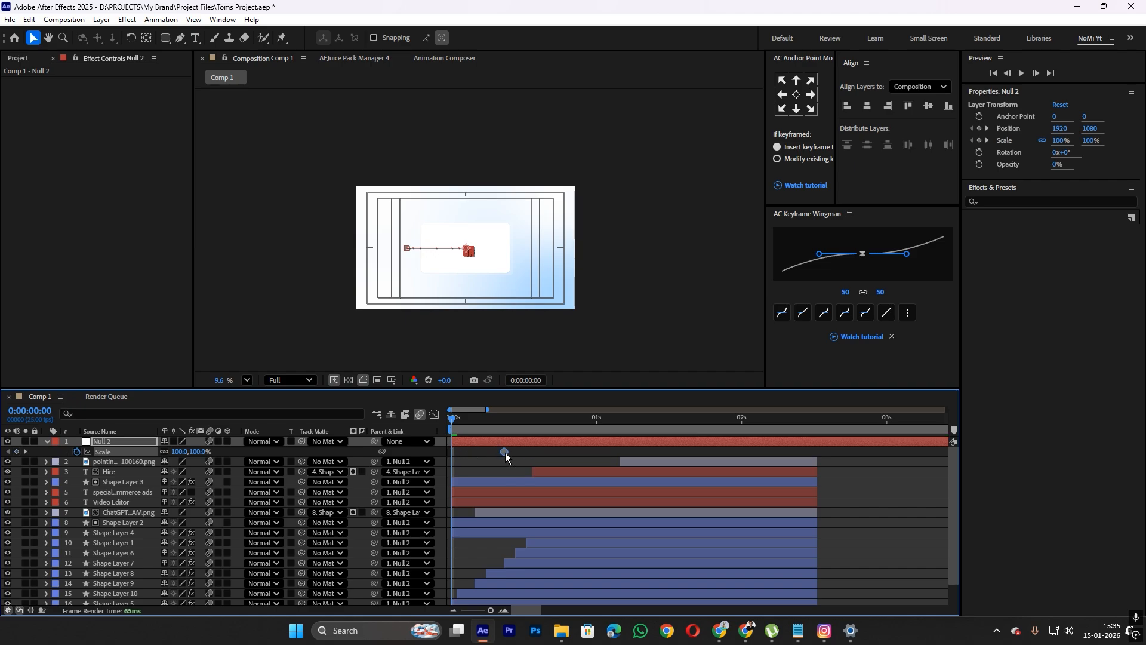
drag(175, 452, 207, 452)
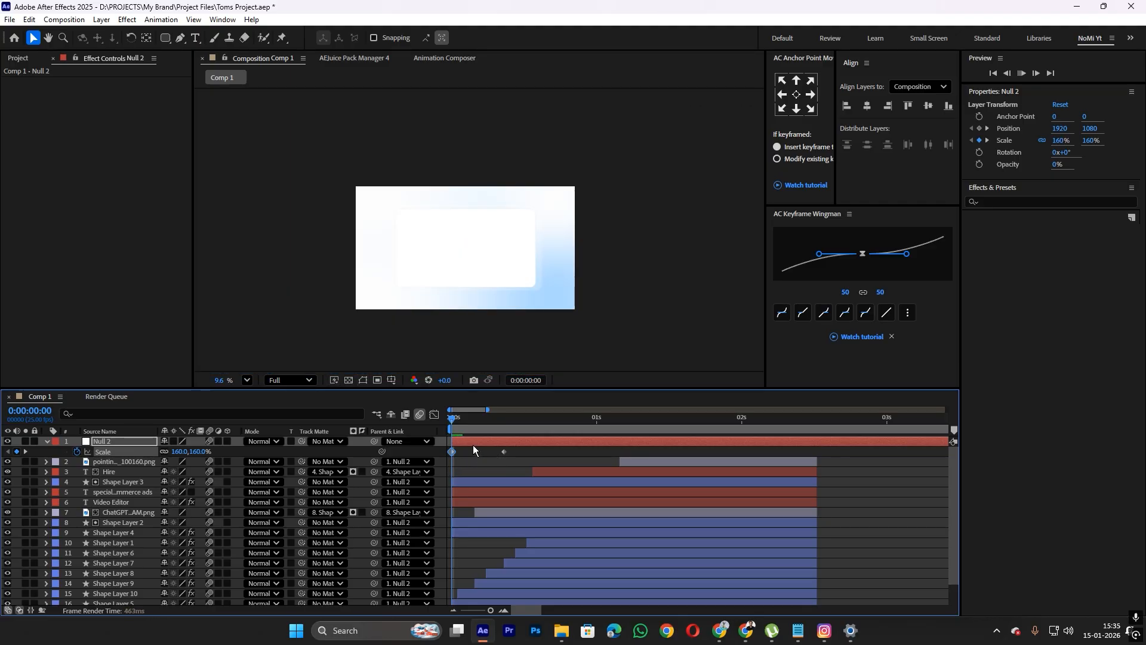
Delay Null 2's ending Scale keyframe to about 0:00:00:13 and ease both Scale keyframes
mouse_move(455, 425)
mouse_down()
mouse_move(507, 429)
mouse_move(452, 438)
mouse_move(503, 442)
mouse_move(457, 440)
mouse_up()
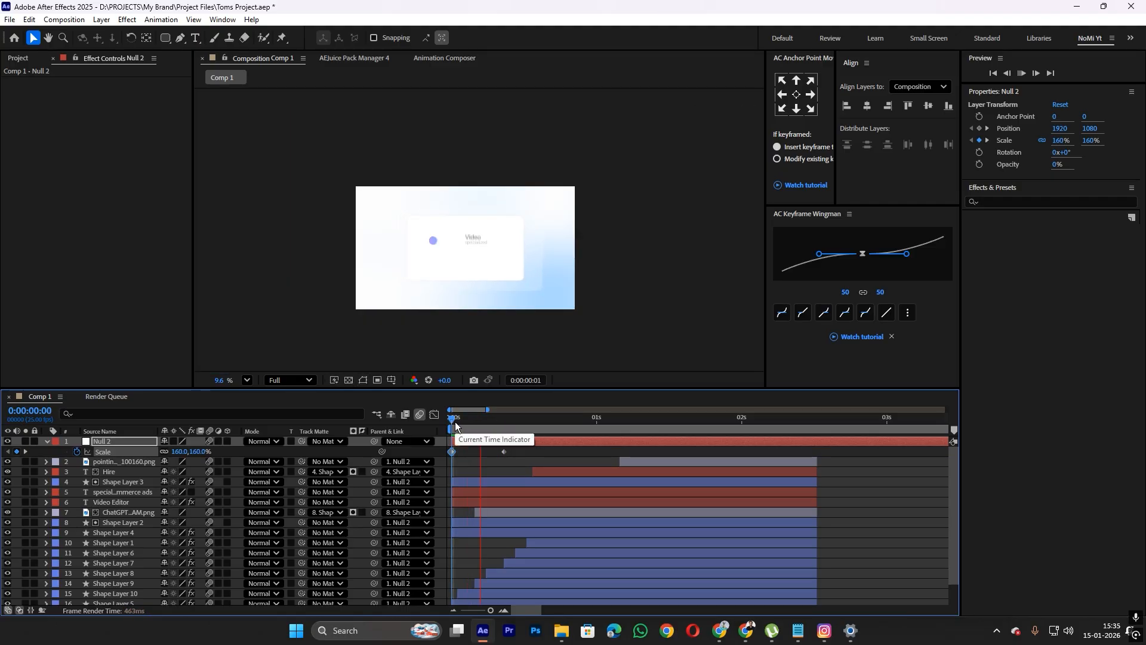
key(space)
click(504, 451)
drag(509, 453, 485, 443)
key(F9)
key(shift+F3)
click(465, 419)
click(433, 415)
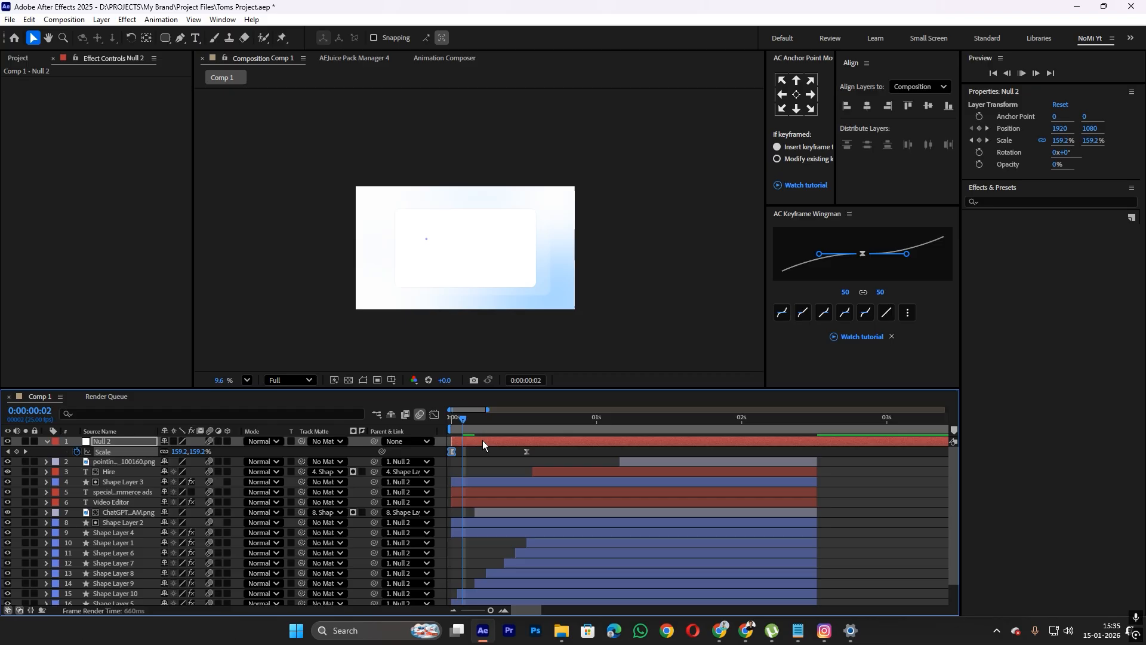
Set the composition preview resolution to Quarter and preview the card's scale-down from the start
drag(464, 422, 499, 423)
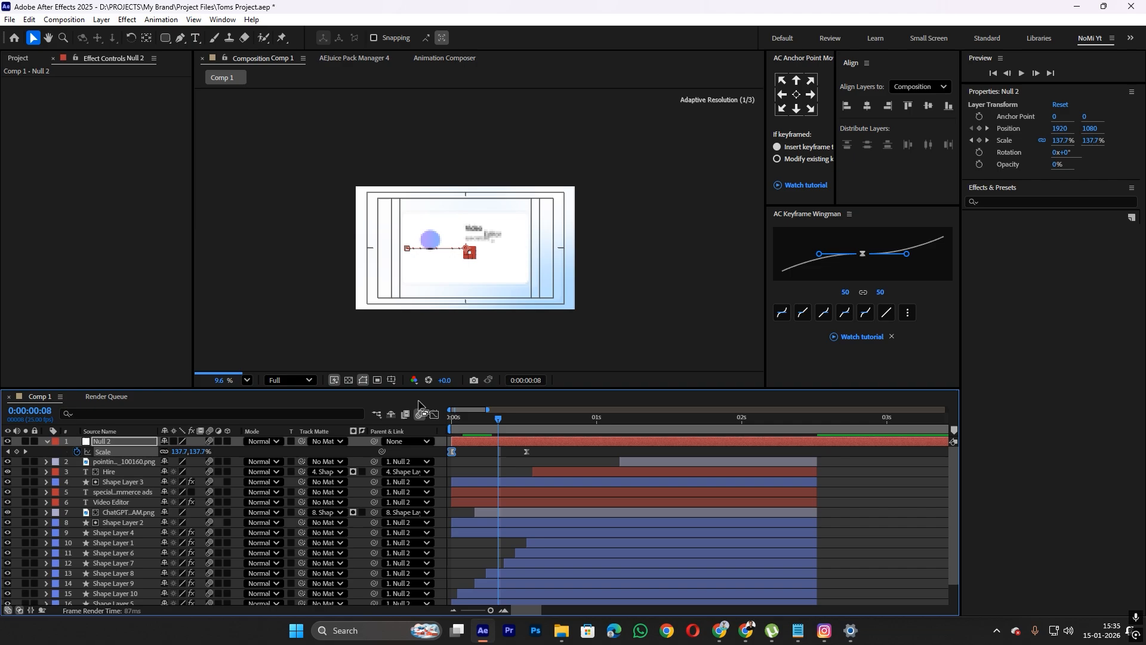
click(305, 381)
click(282, 455)
scroll(391, 252, up, 3)
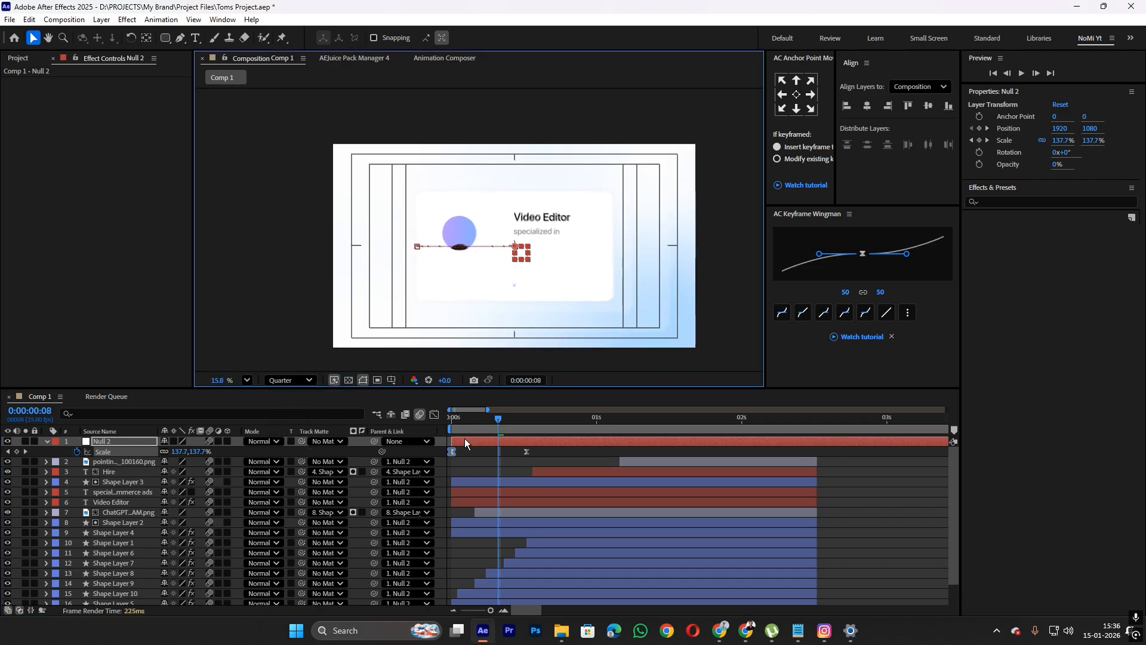
drag(479, 422, 430, 429)
key(space)
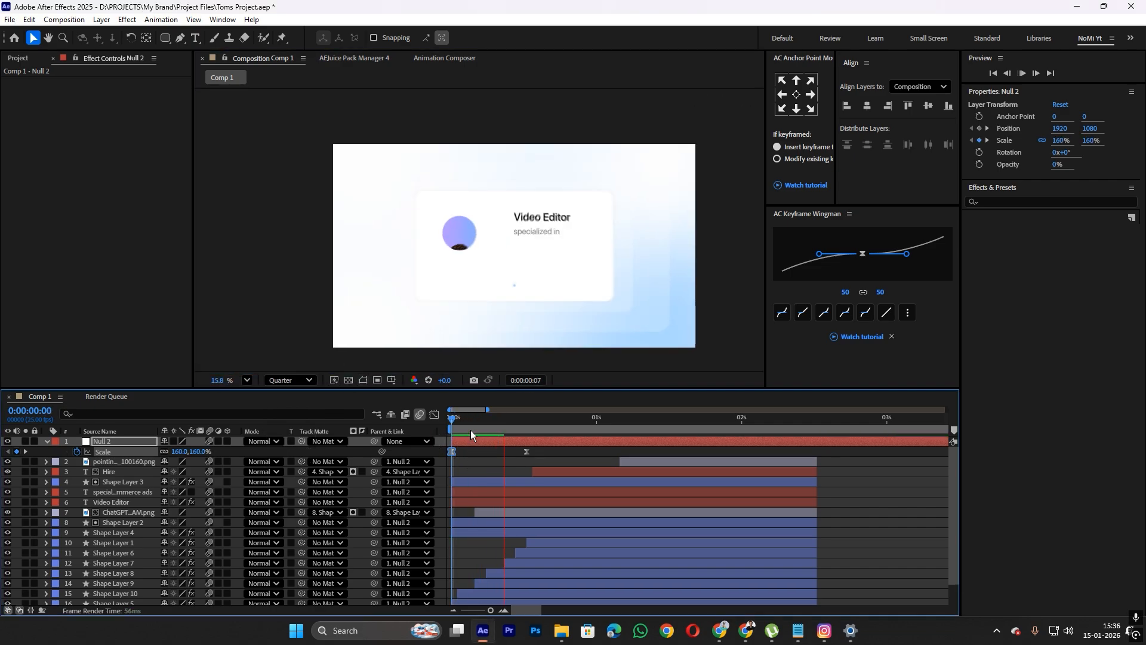
key(space)
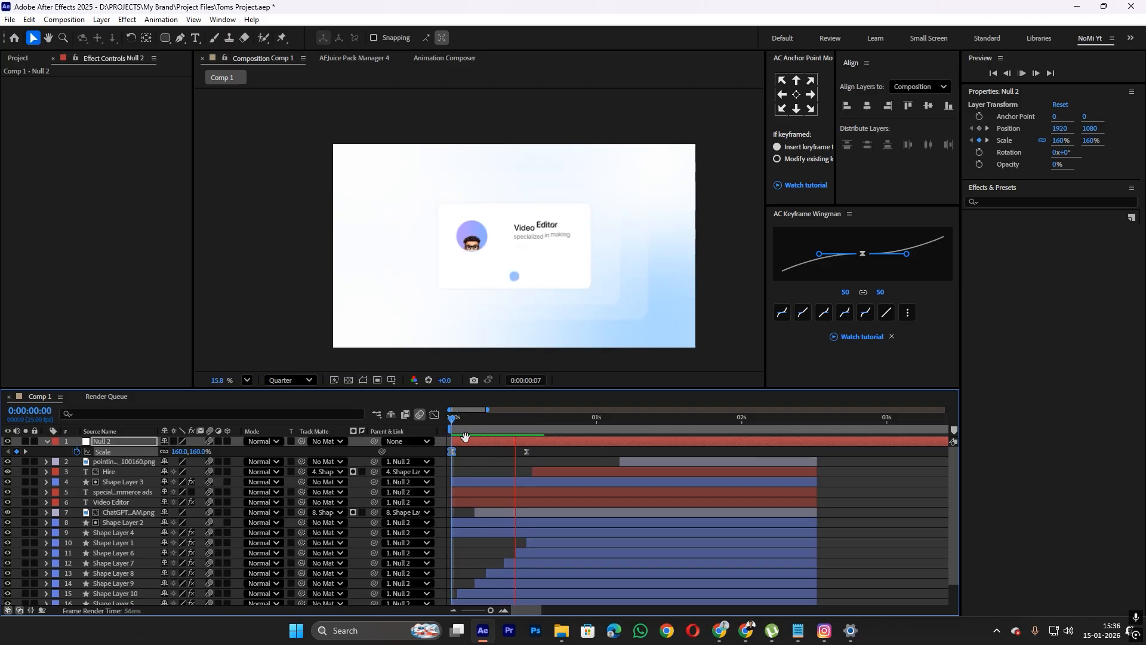
key(space)
drag(485, 422, 445, 423)
key(space)
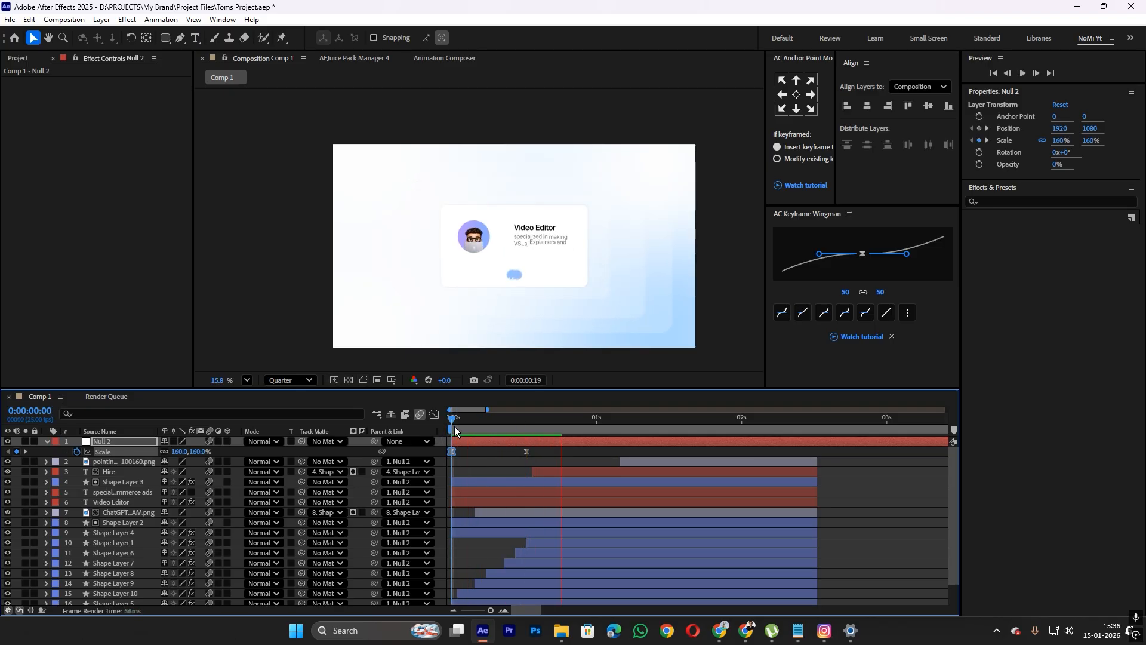
Extend Null 2's scale-down by moving its ending keyframe to about 0:00:00:23, preview it, and save the project
drag(526, 451, 557, 452)
drag(558, 452, 588, 452)
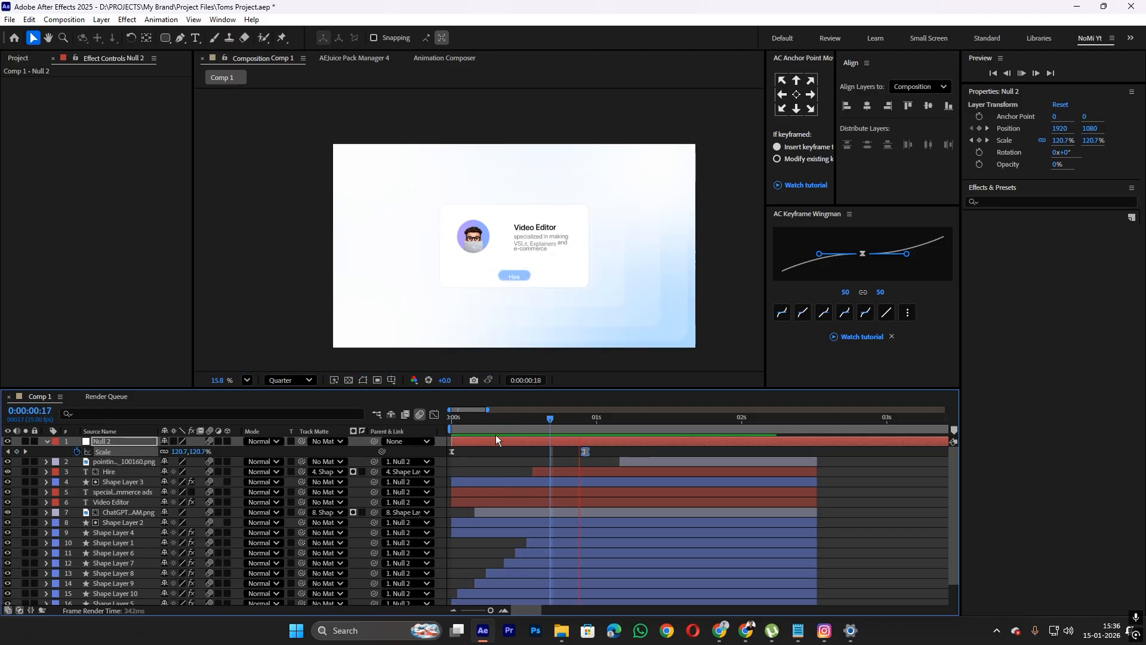
key(space)
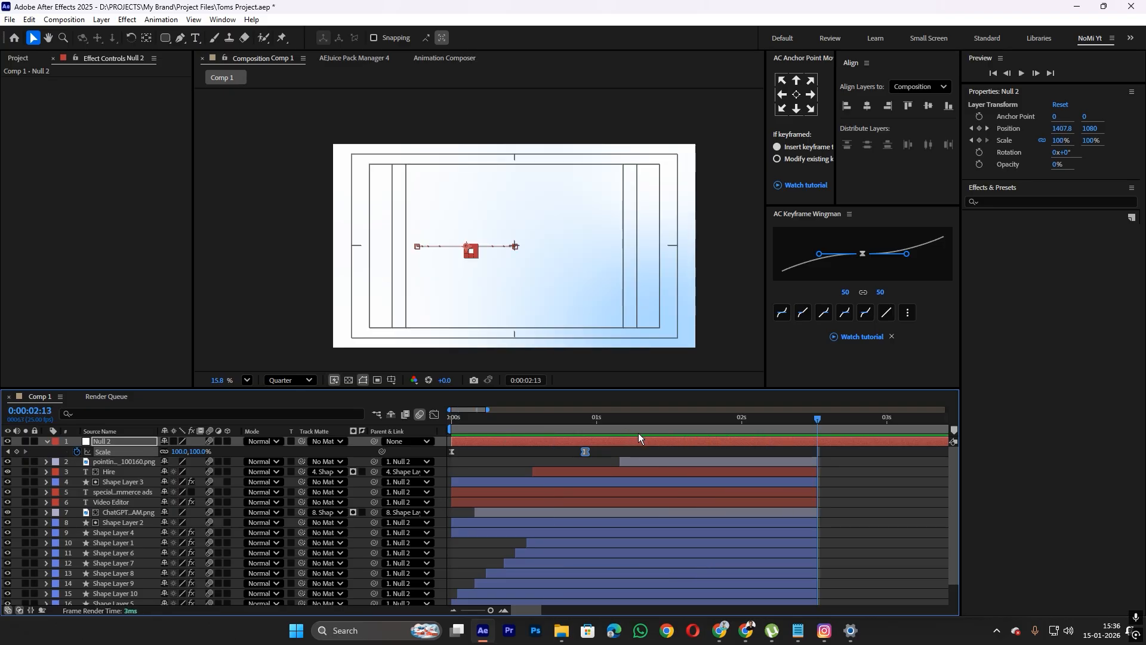
drag(836, 518, 638, 549)
click(804, 513)
key(ctrl+s)
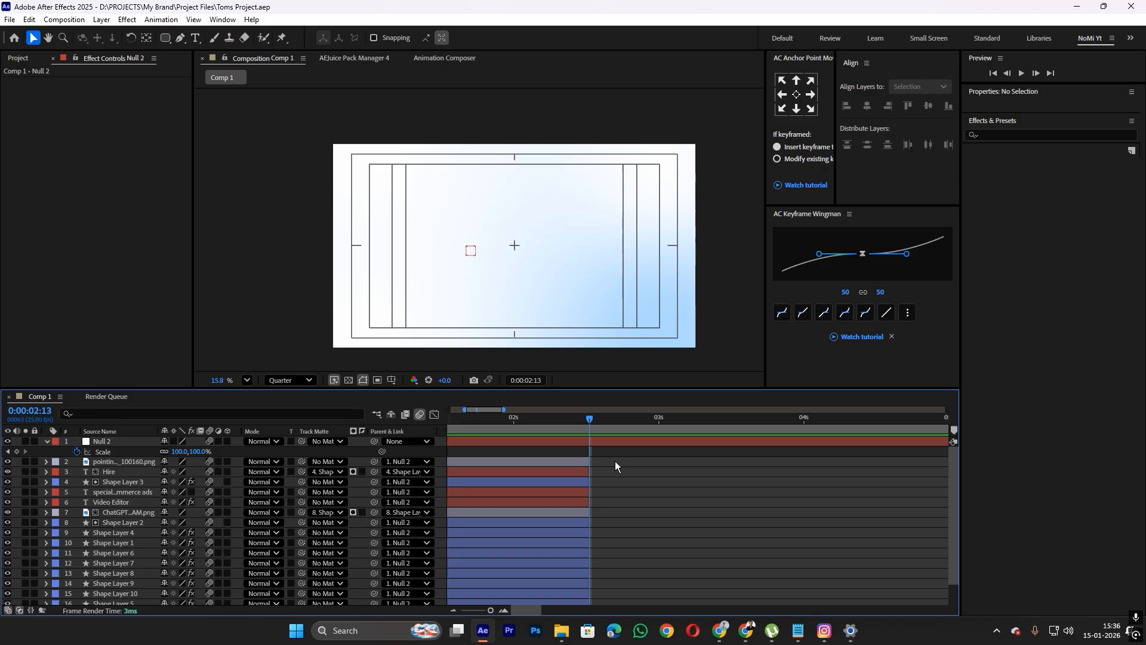
Duplicate Shape Layer 4 and move the copy to the top of the layer stack
scroll(583, 558, down, 1)
scroll(707, 496, left, 2)
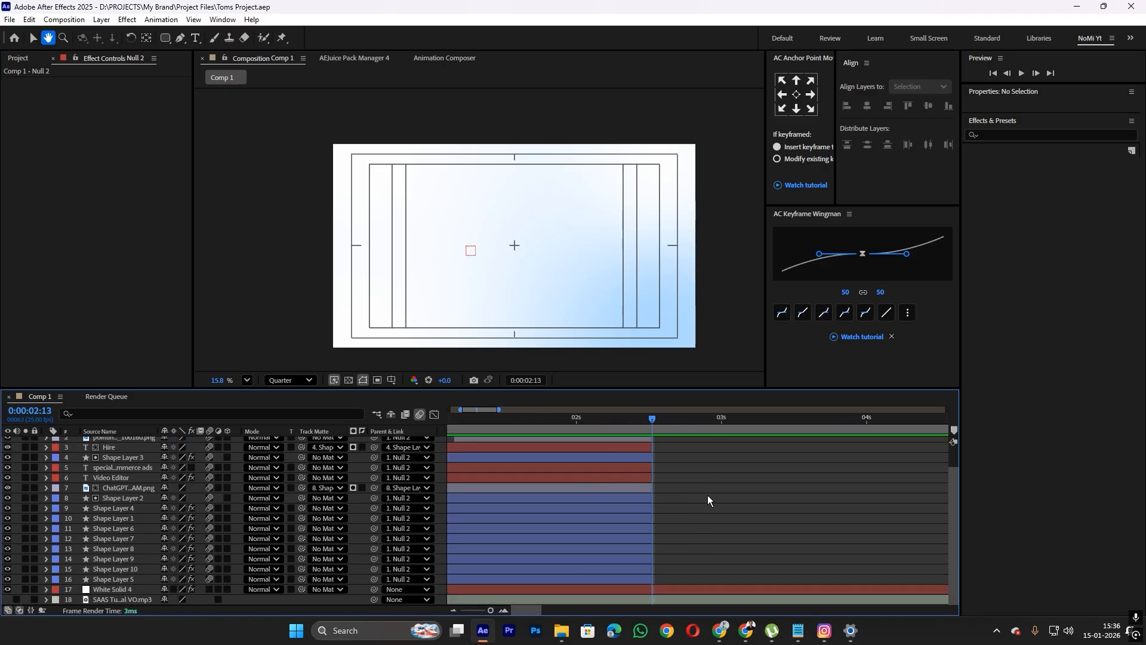
click(634, 571)
scroll(664, 534, left, 2)
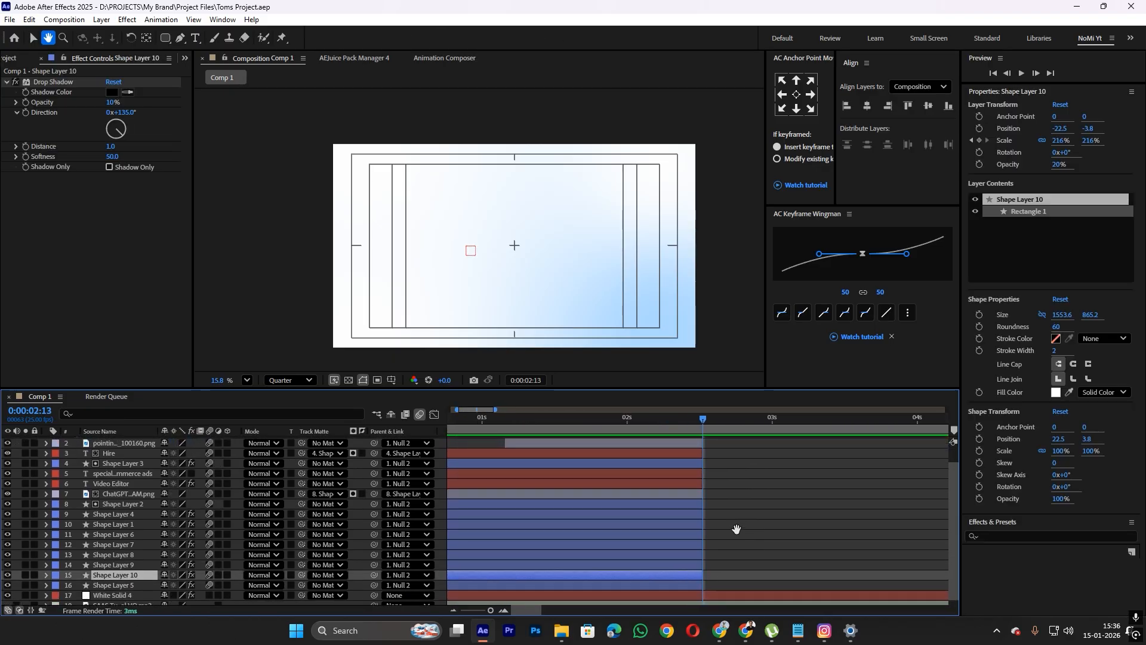
click(641, 513)
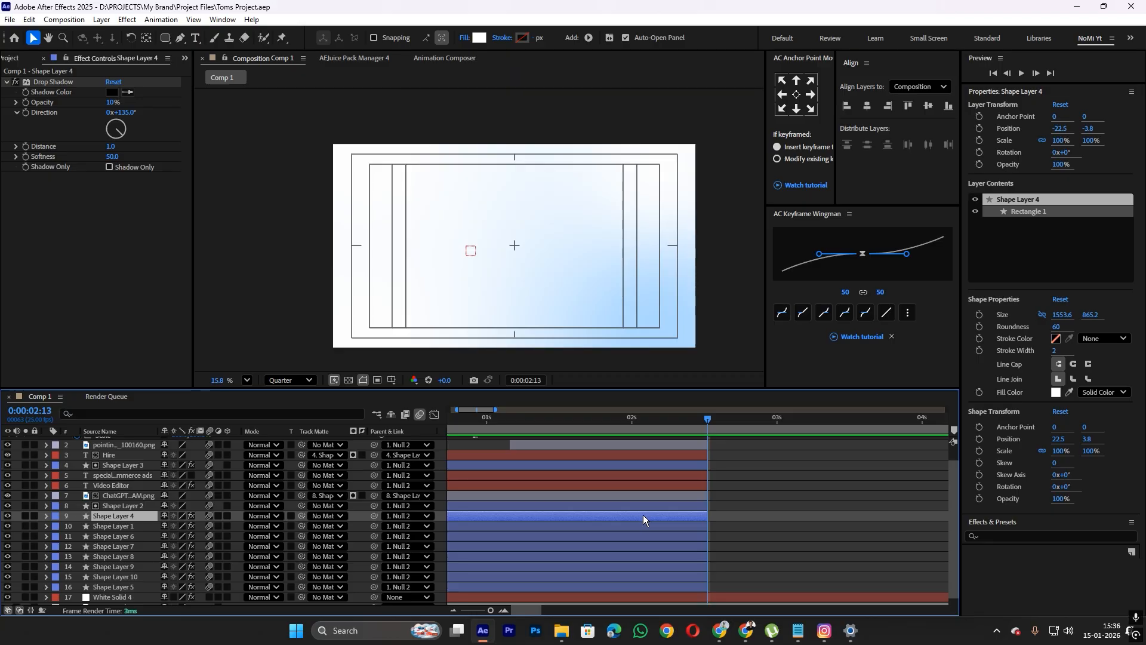
key(ctrl+d)
key(ctrl+alt+Up)
key(ctrl+alt+Up)
key(ctrl+alt+Up)
key(ctrl+alt+Up)
key(ctrl+alt+Up)
key(ctrl+alt+Up)
key(ctrl+alt+Up)
key(ctrl+alt+Up)
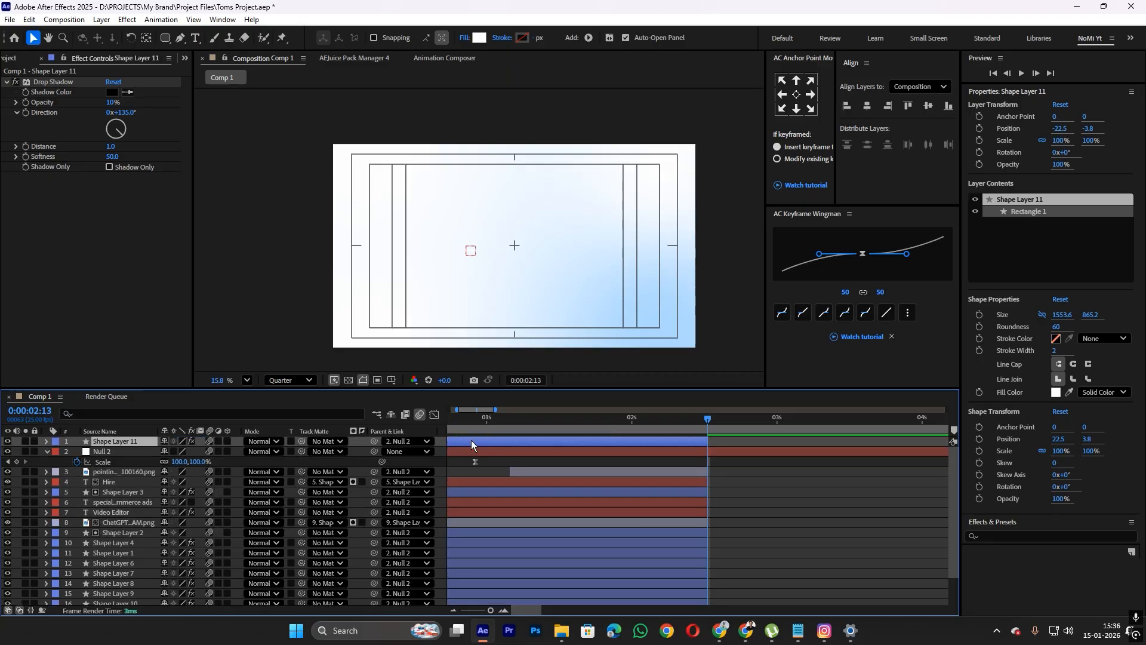
Shift the duplicated card layer to start at 0:00:02:13 and set its parent to None
drag(471, 441, 748, 450)
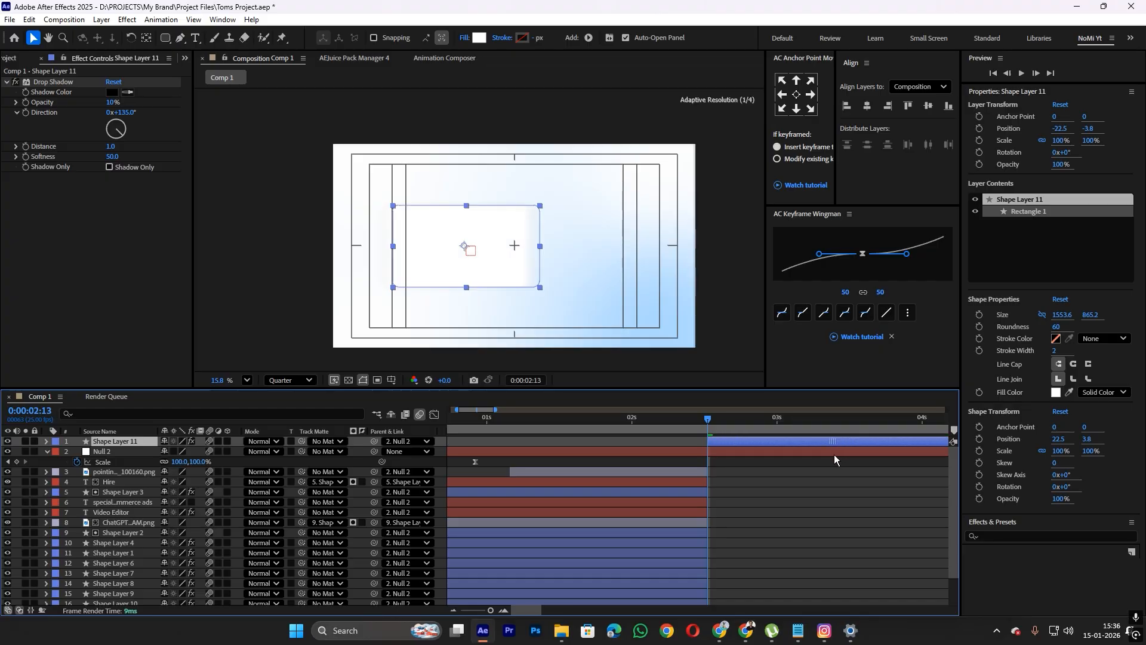
scroll(464, 248, up, 2)
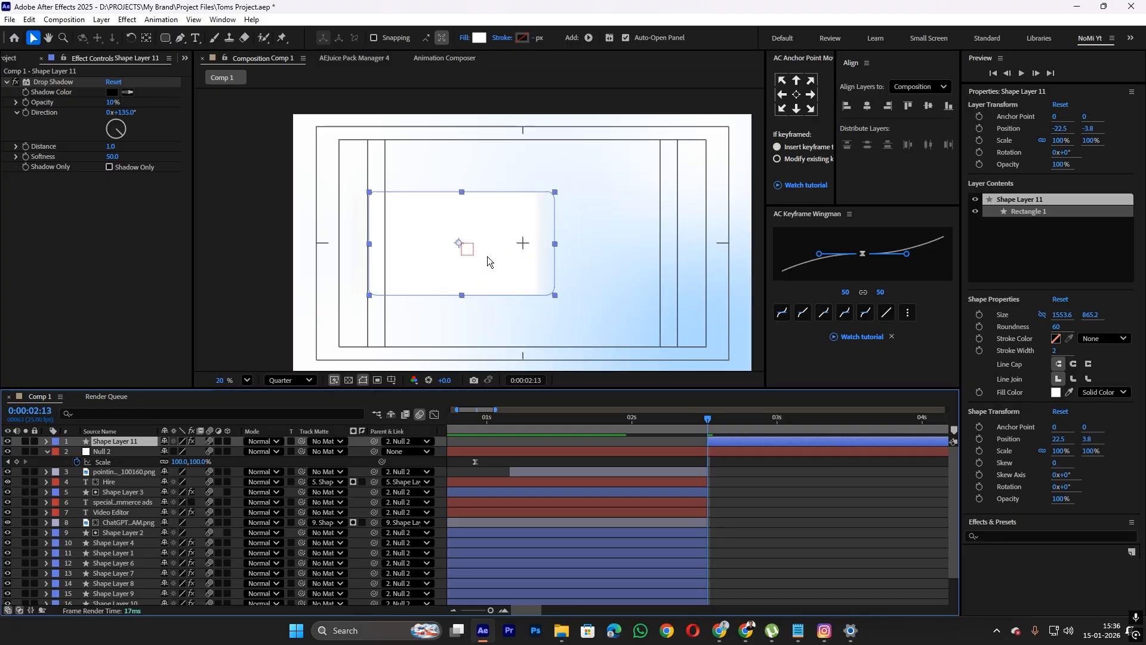
click(411, 444)
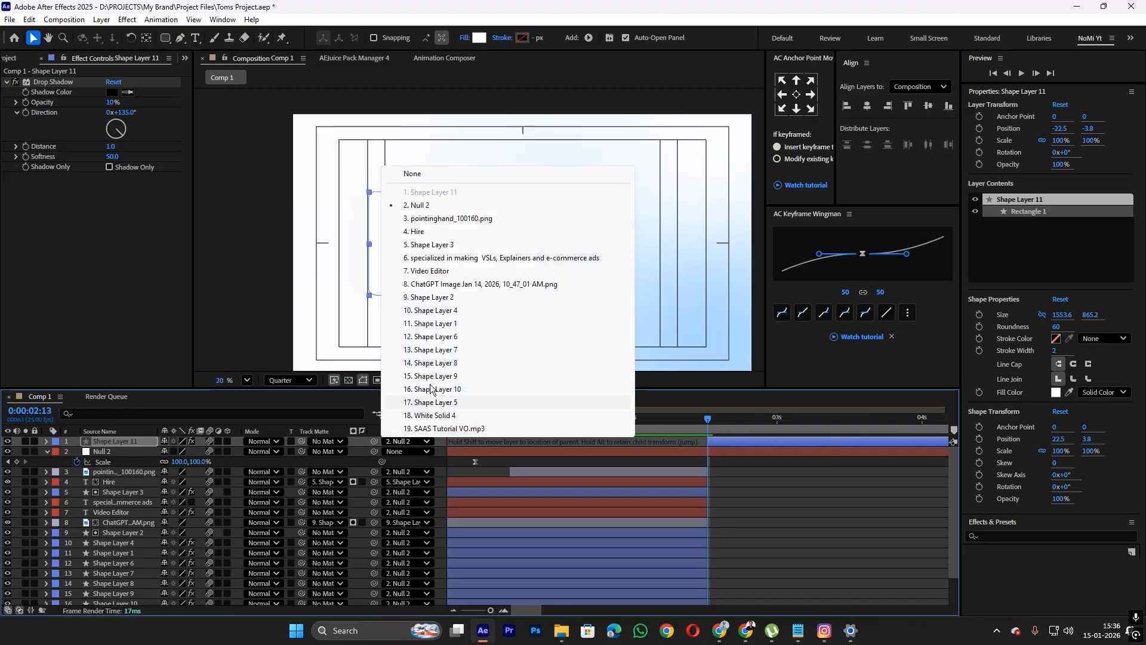
click(414, 174)
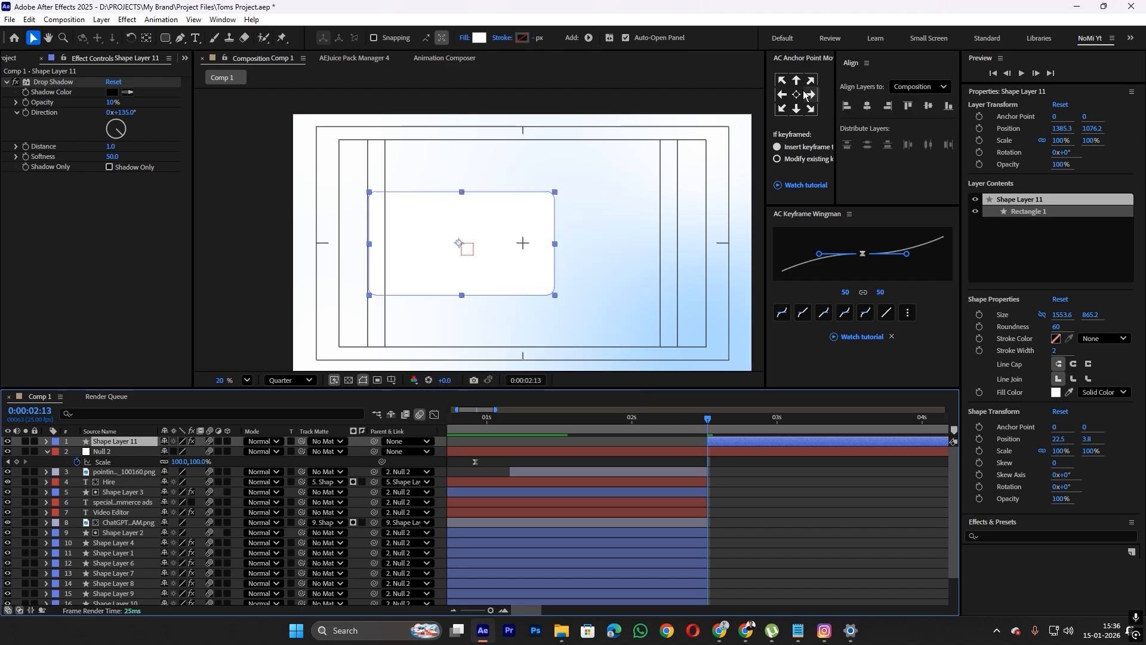
Center the duplicated card and its anchor point in the composition, and save the project
click(924, 108)
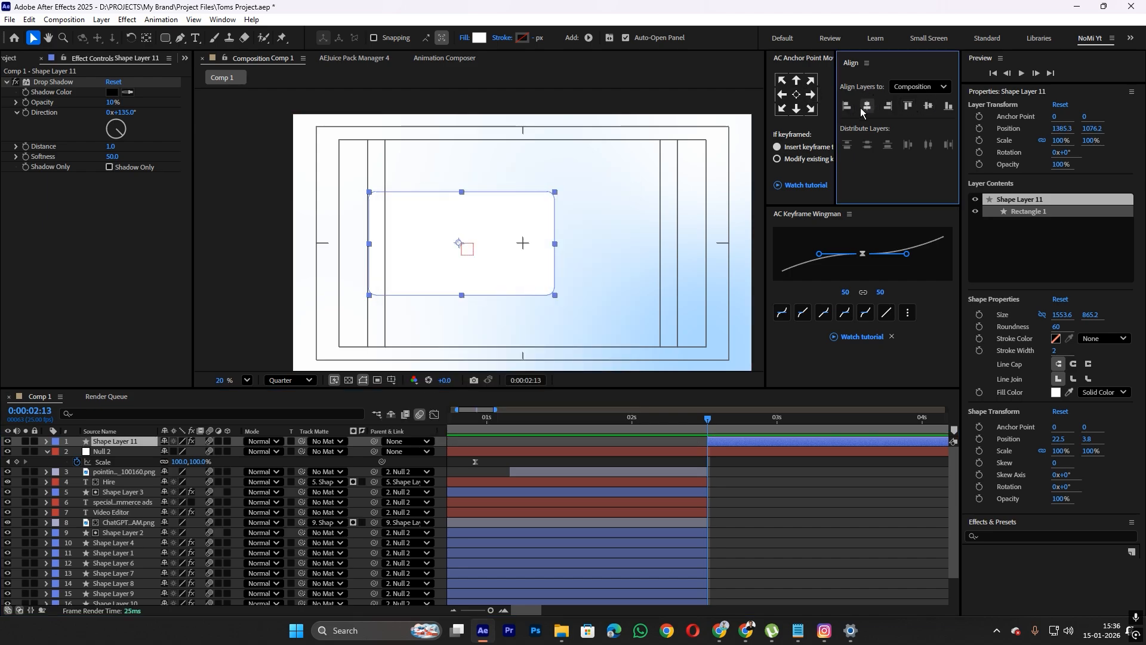
click(868, 106)
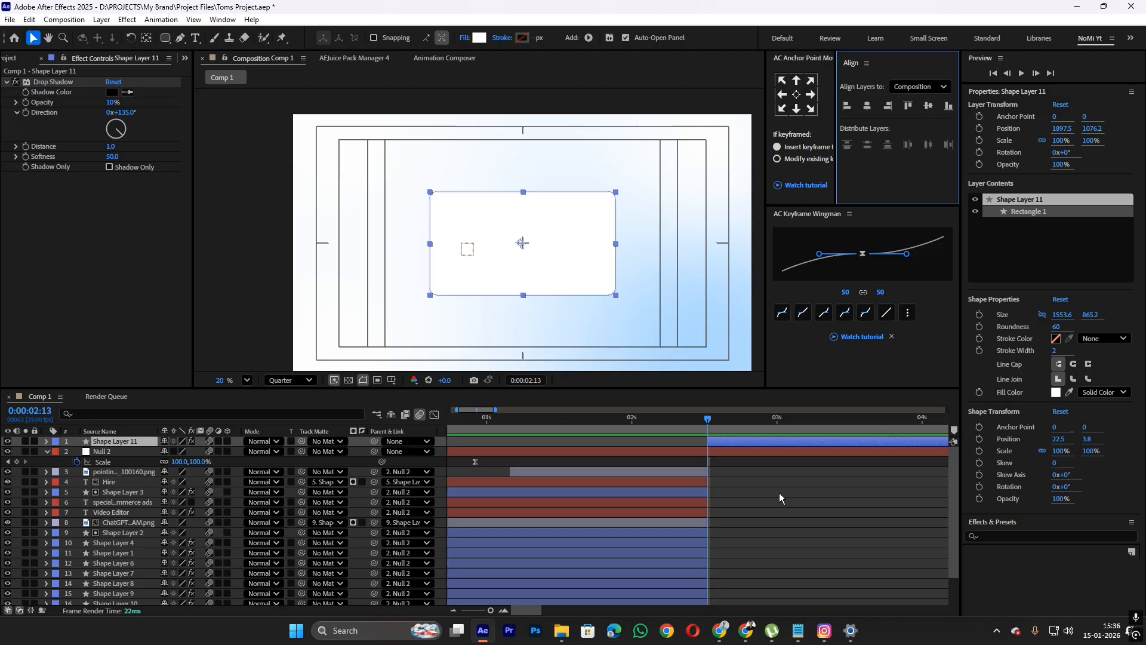
click(796, 94)
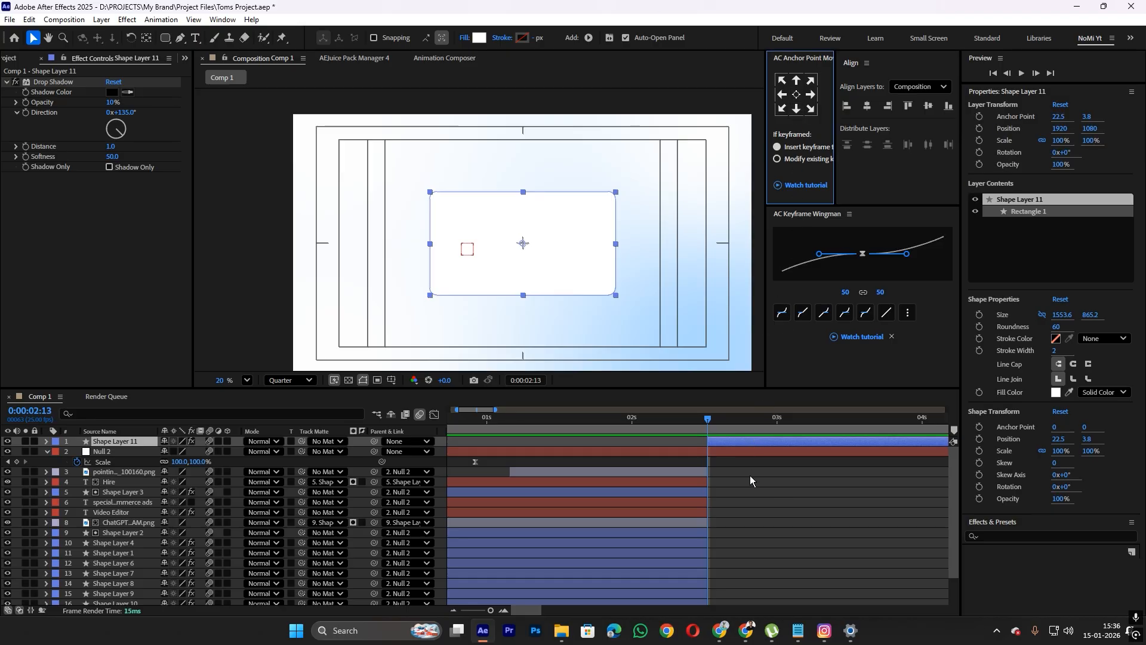
click(763, 497)
key(ctrl+s)
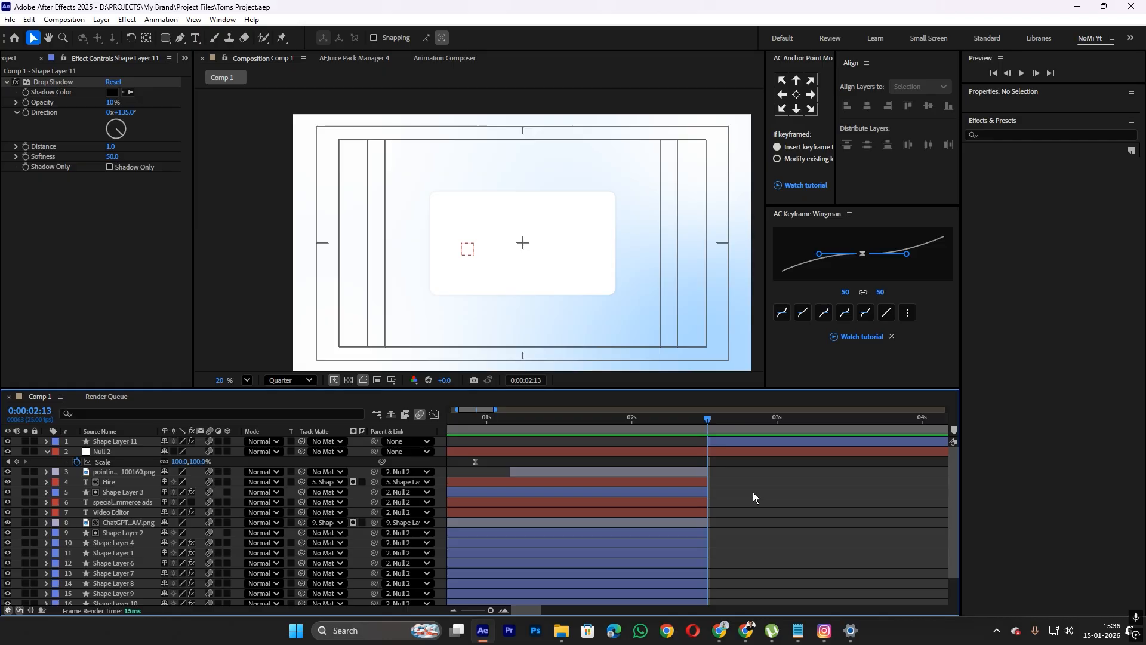
Import the gmail, pngaaa.com-5755474, ChatGPT Image and slack image files from the Toms Project folder as footage
scroll(754, 492, down, 2)
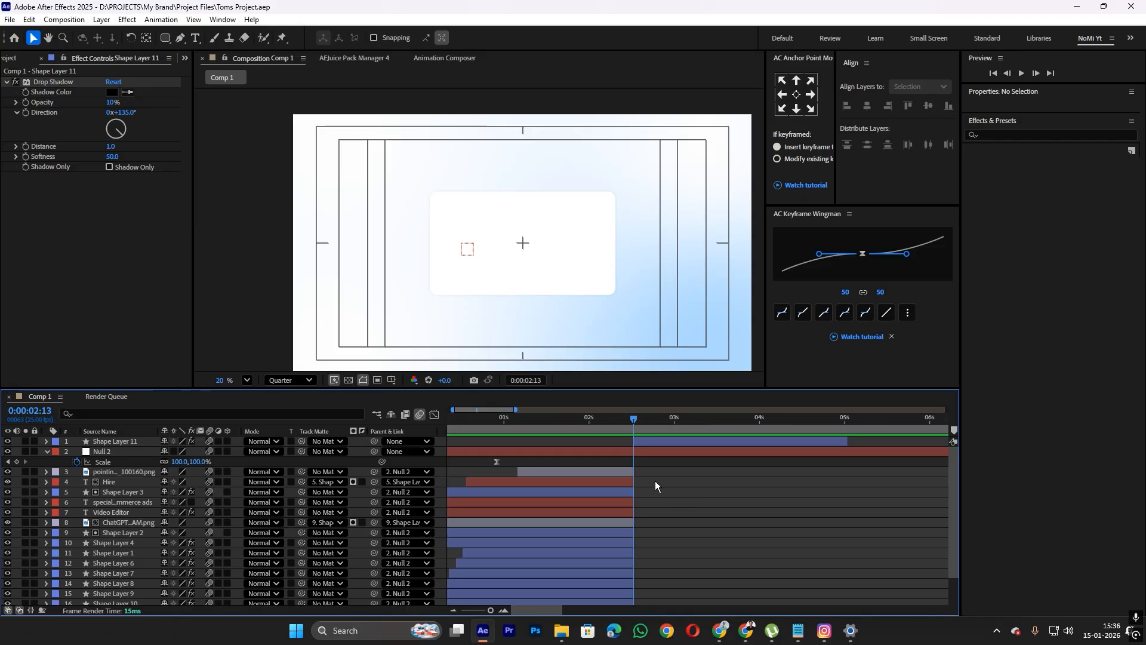
click(16, 58)
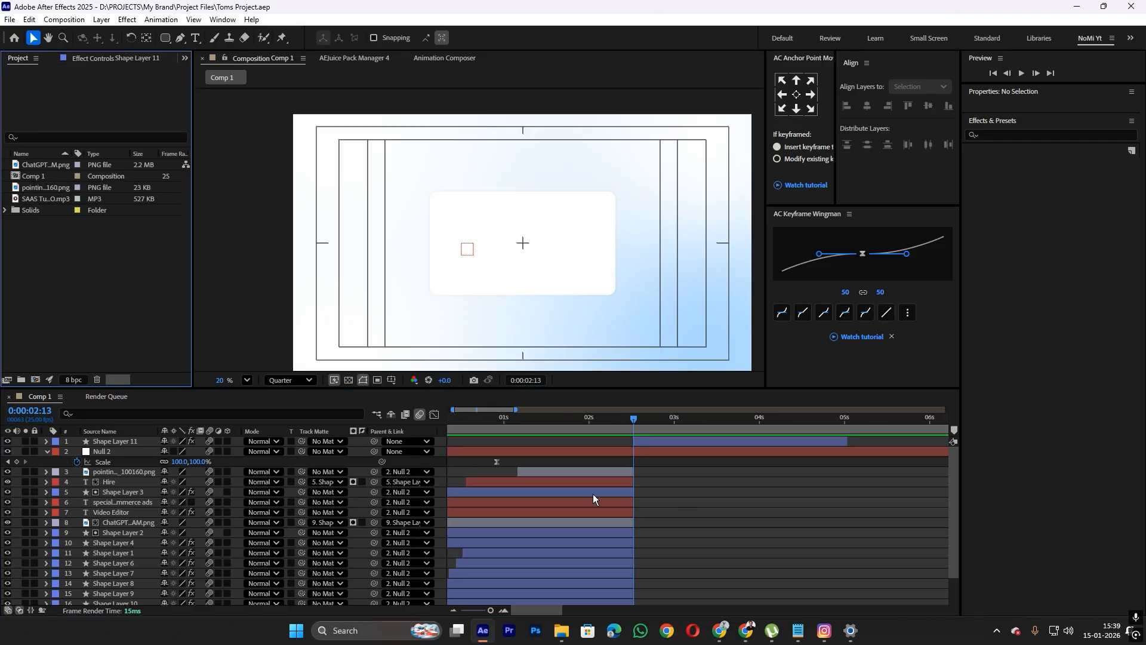
double_click(62, 277)
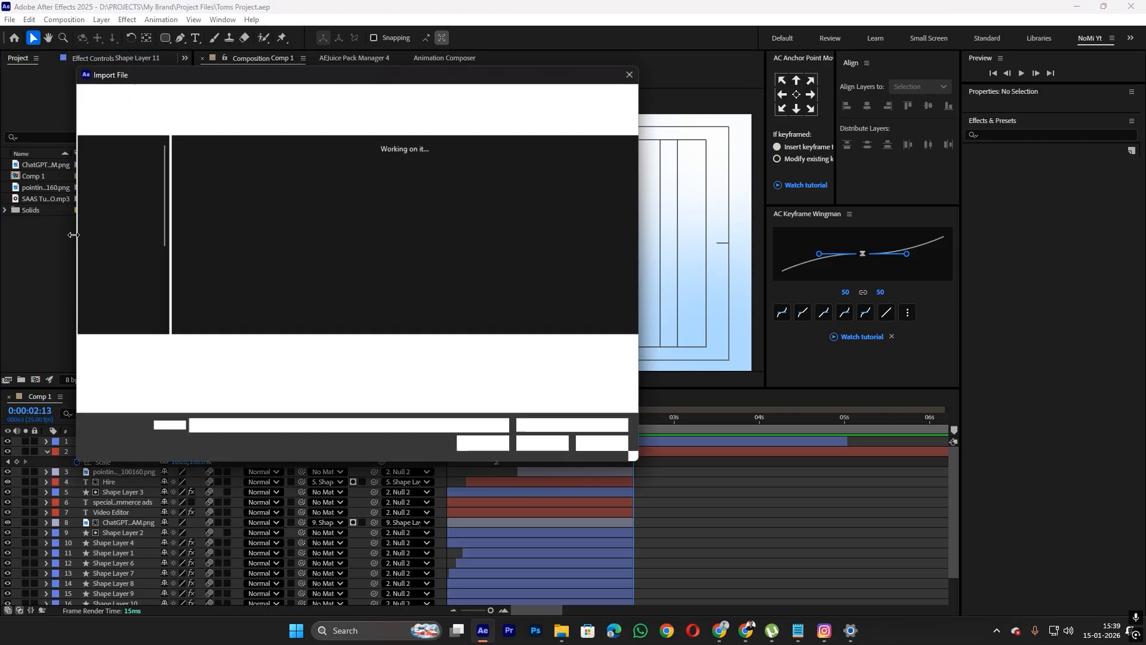
click(418, 200)
ctrl+click(341, 173)
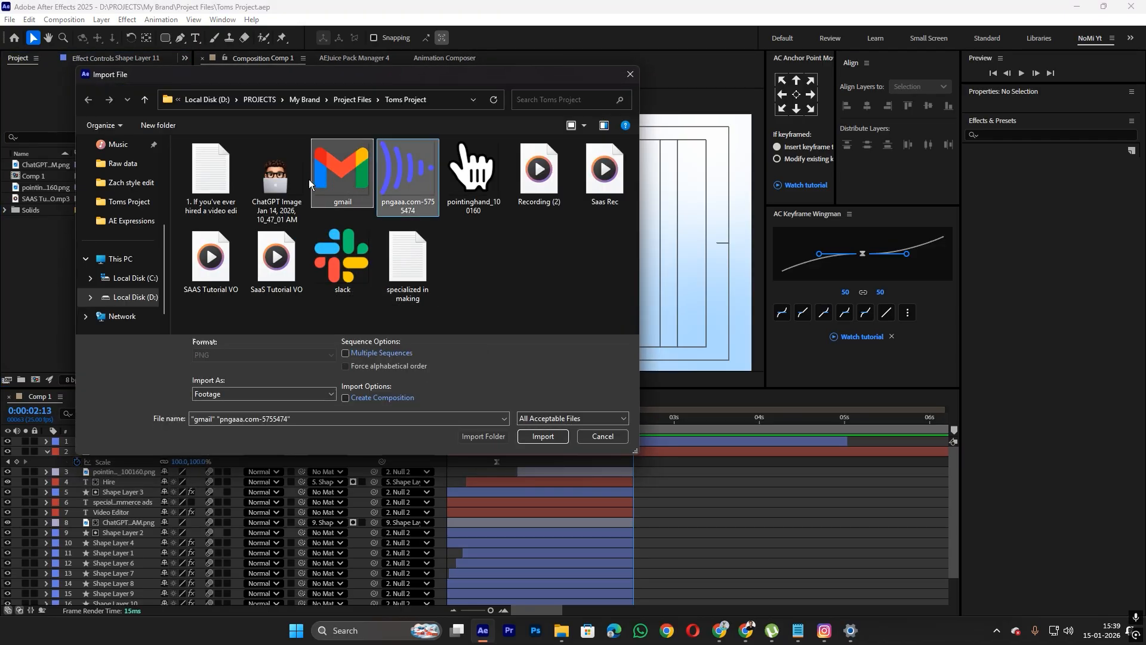
ctrl+click(276, 179)
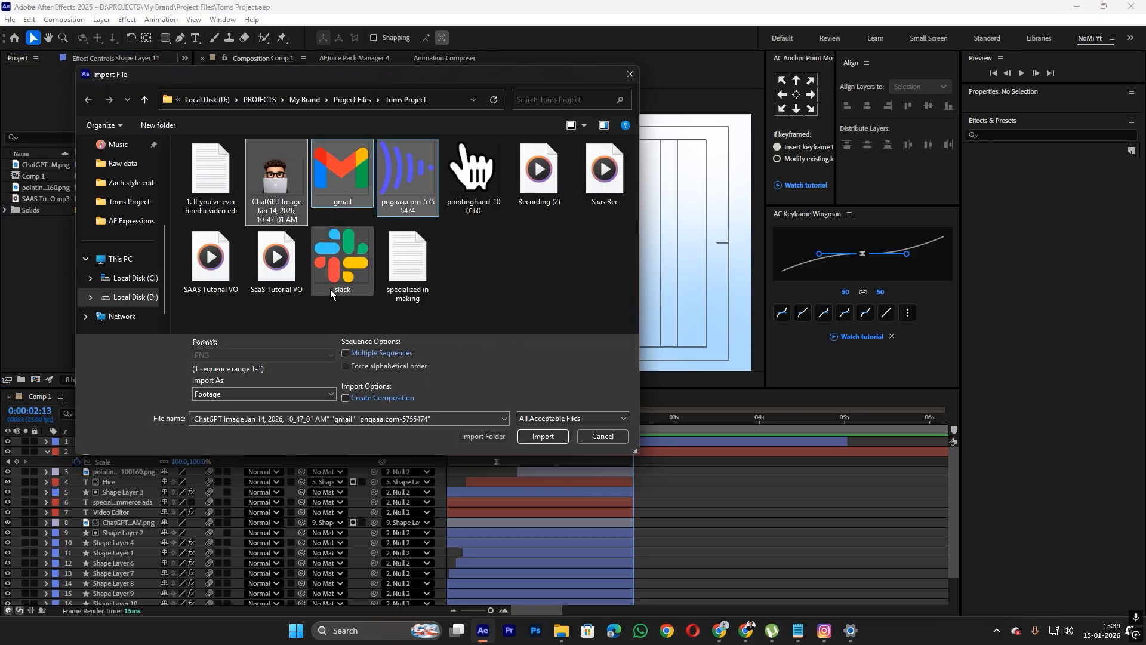
click(544, 436)
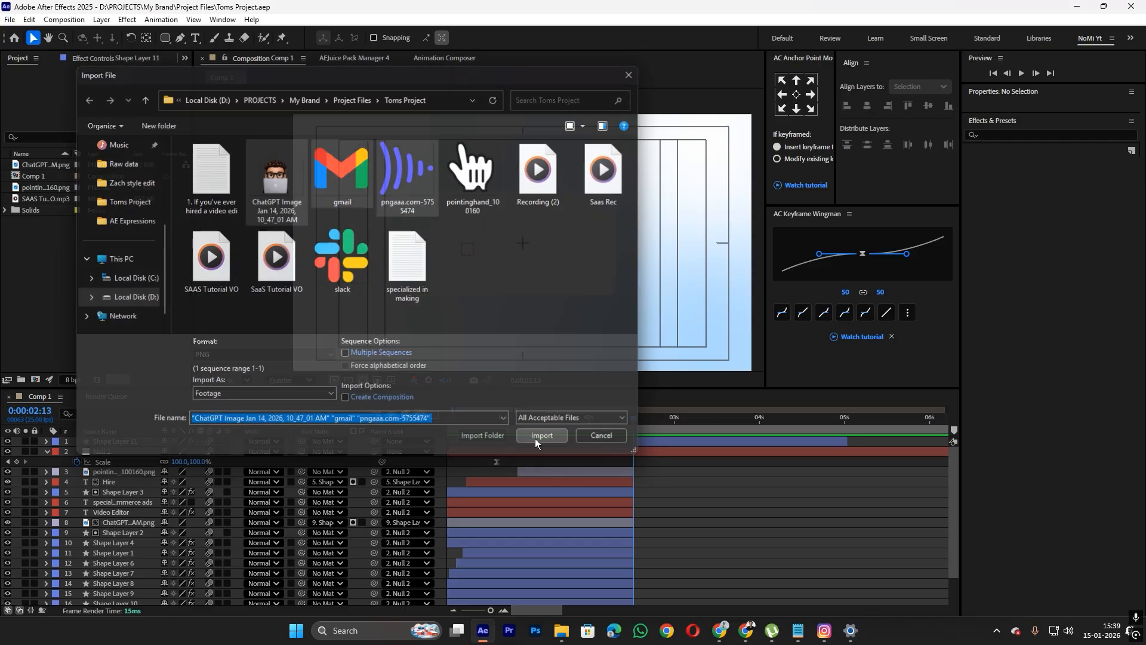
double_click(53, 296)
double_click(473, 257)
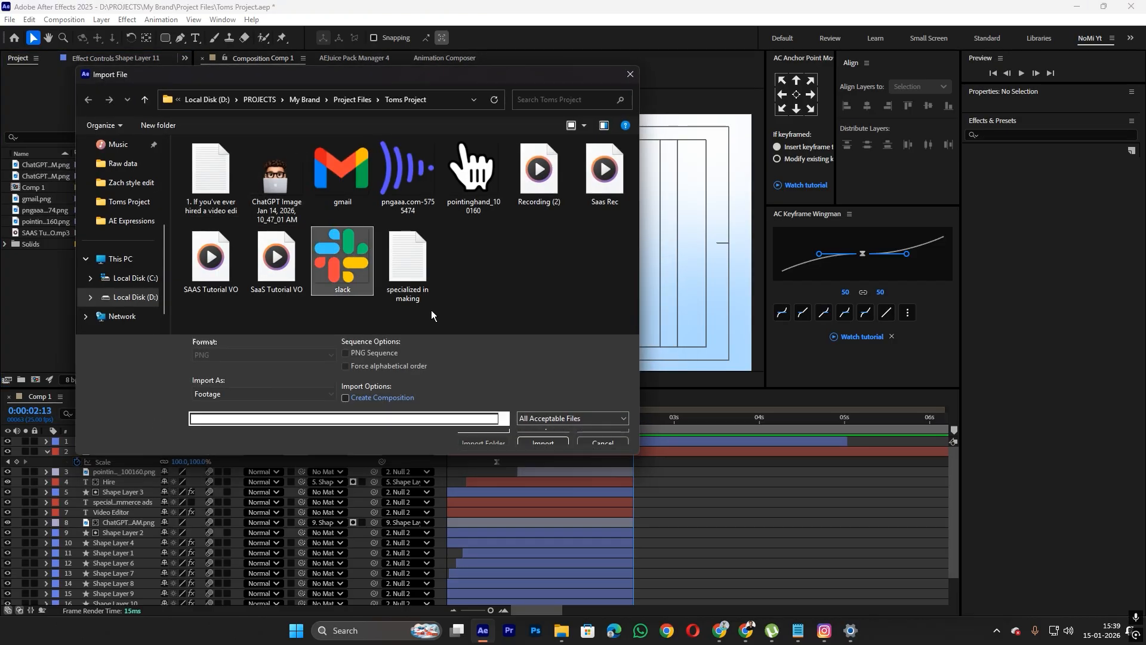
Place gmail.png from the imported footage onto the white card in the composition
click(33, 244)
click(466, 242)
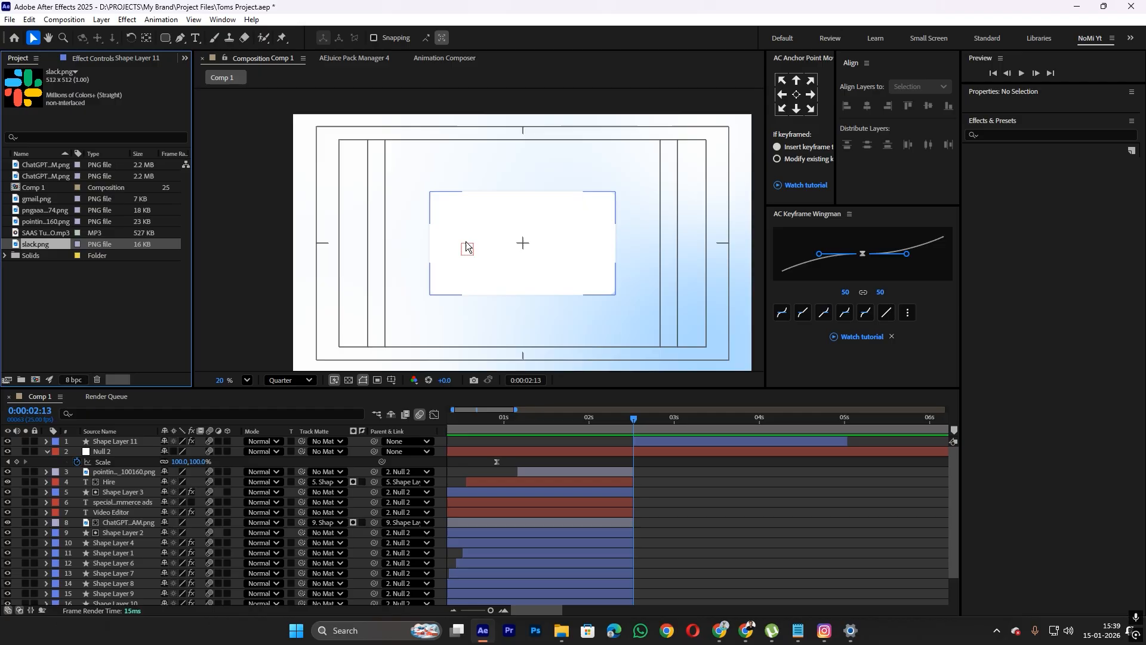
drag(35, 200, 463, 228)
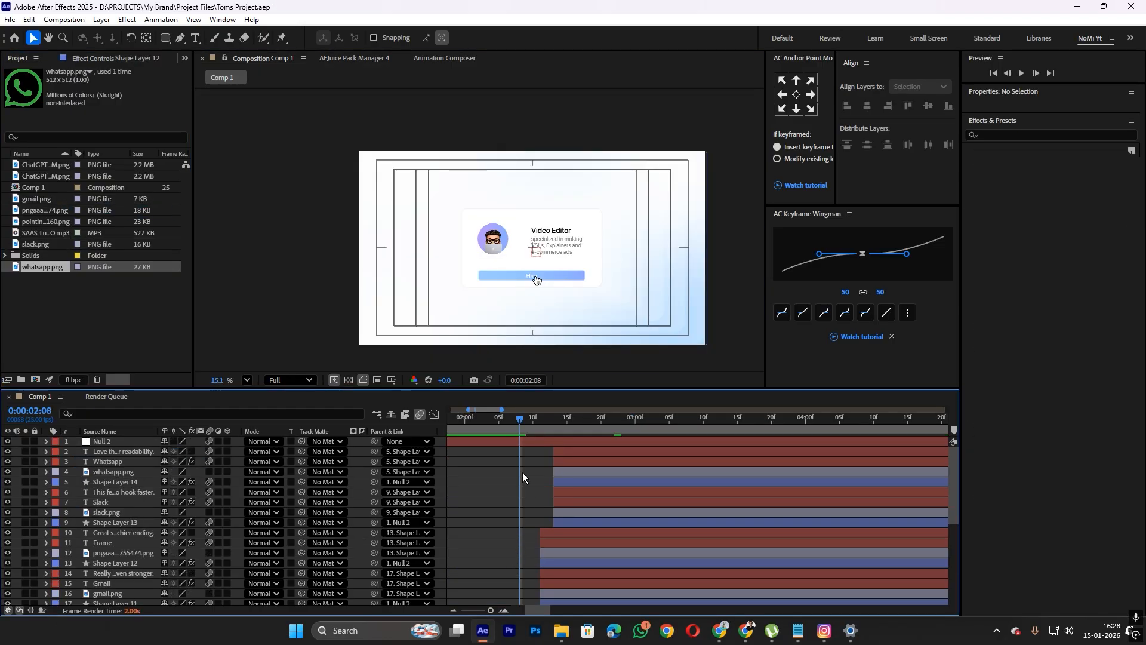
Turn on motion blur for the slack, gmail, pngaaa and whatsapp logo layers while checking the cards at 0:00:02:16
scroll(521, 471, down, 2)
drag(518, 423, 574, 420)
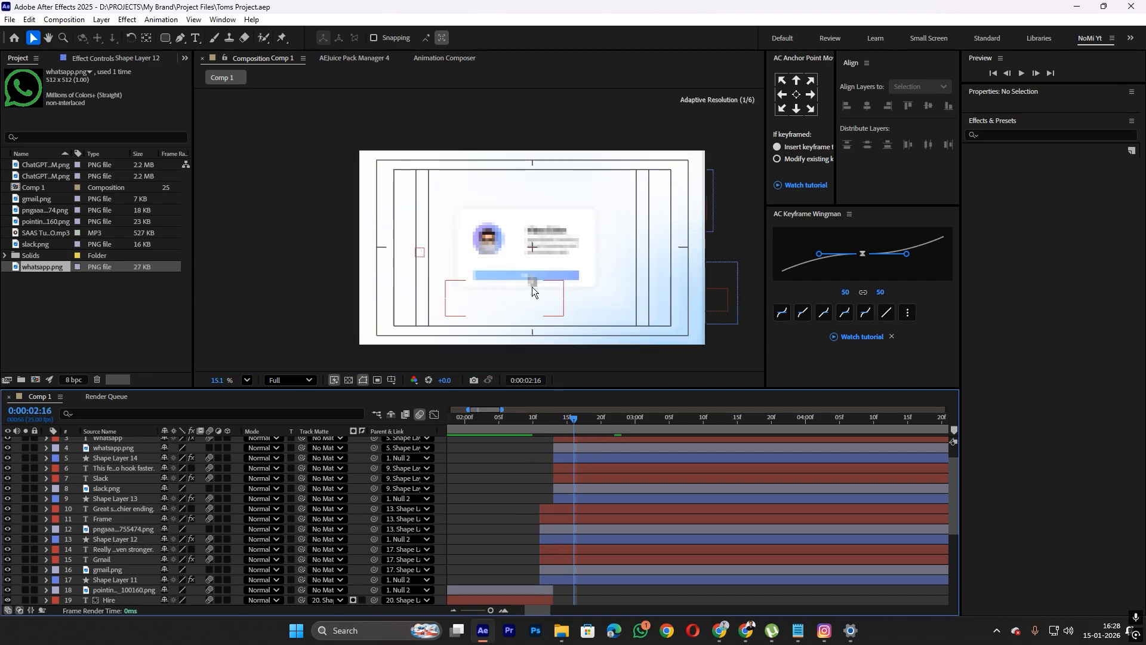
scroll(500, 238, up, 3)
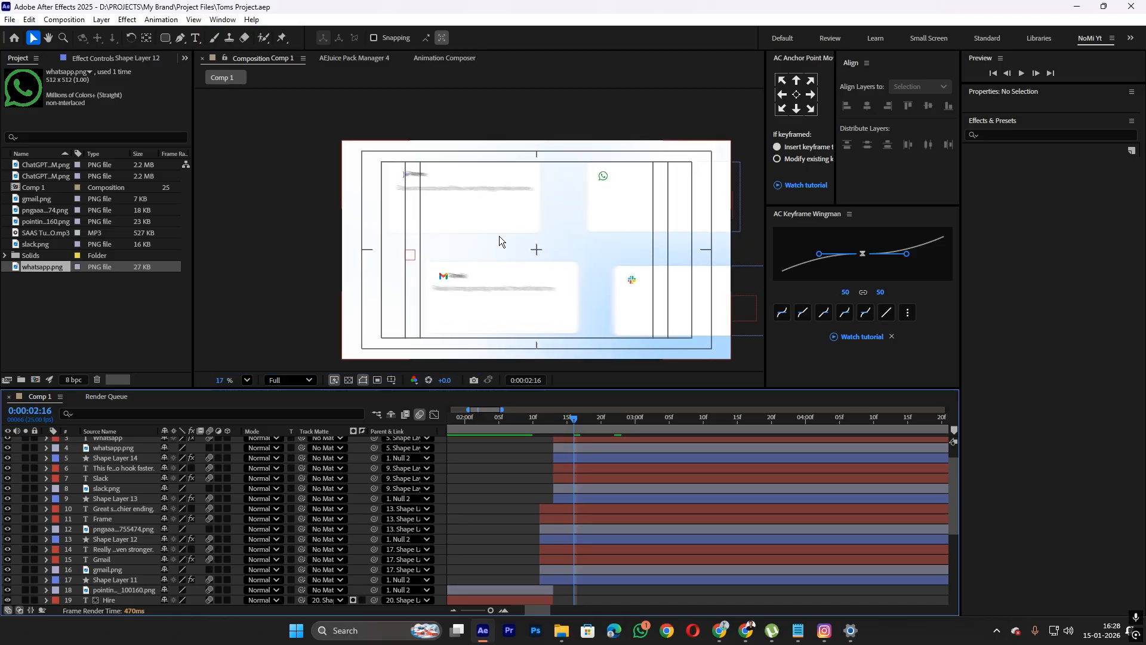
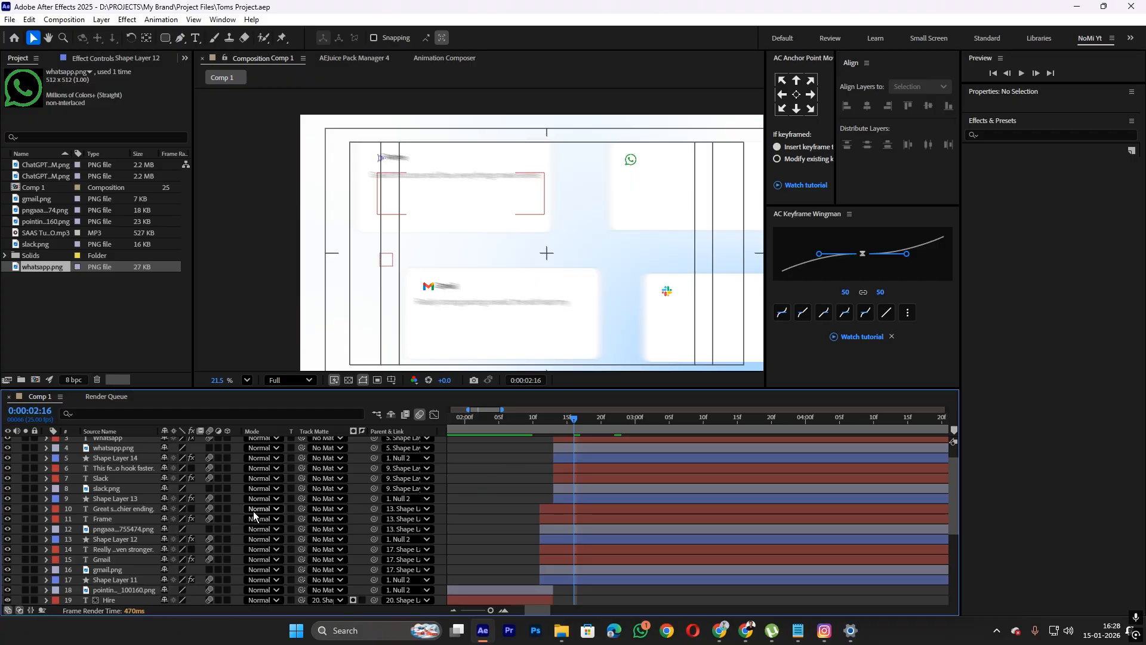
click(210, 489)
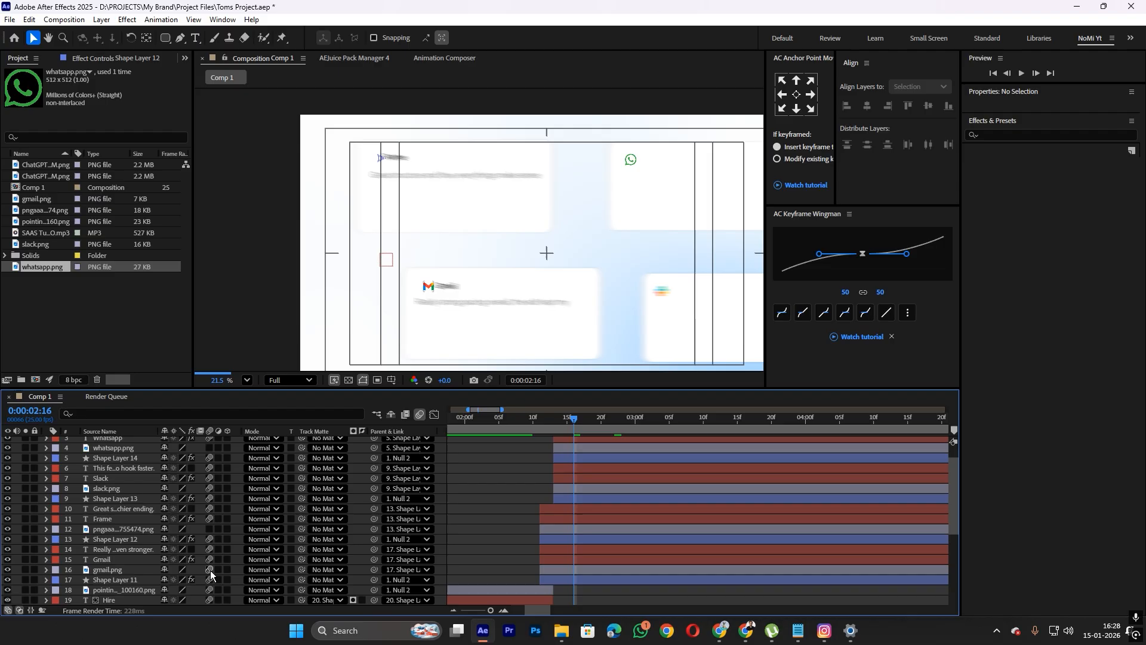
click(209, 529)
scroll(207, 470, up, 1)
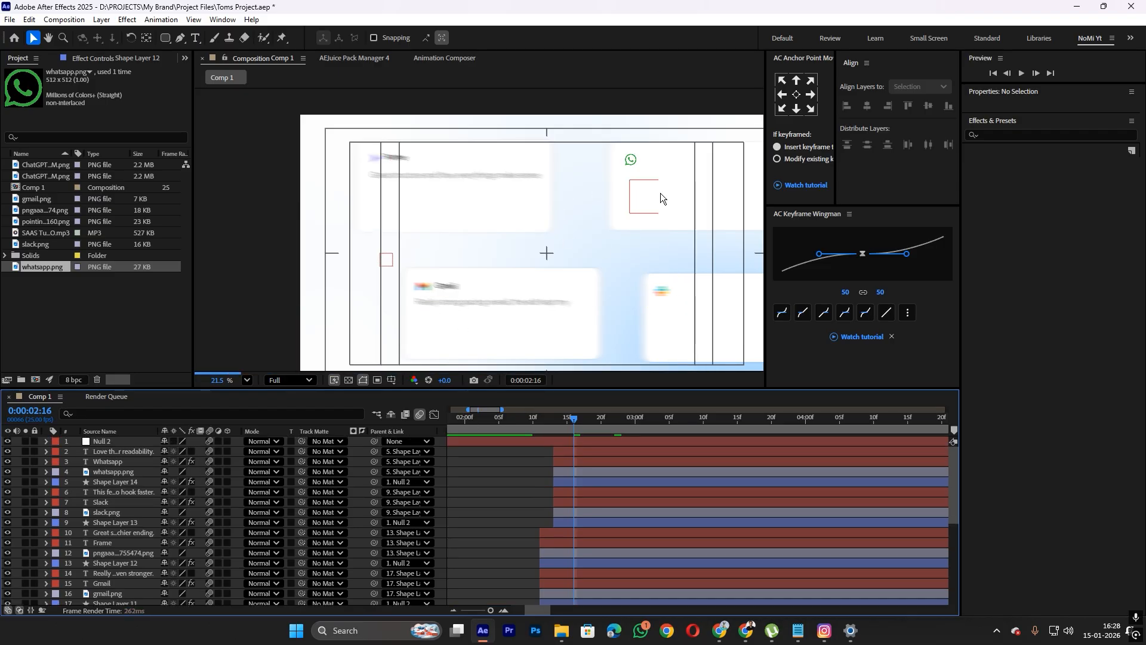
scroll(187, 505, down, 5)
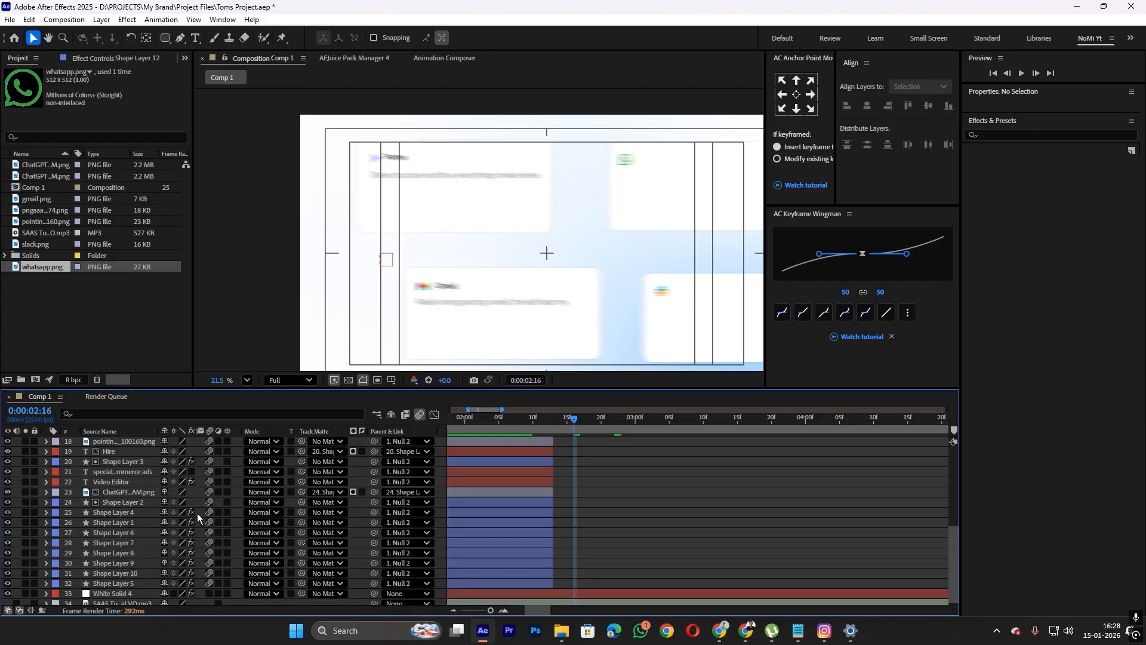
scroll(377, 536, up, 5)
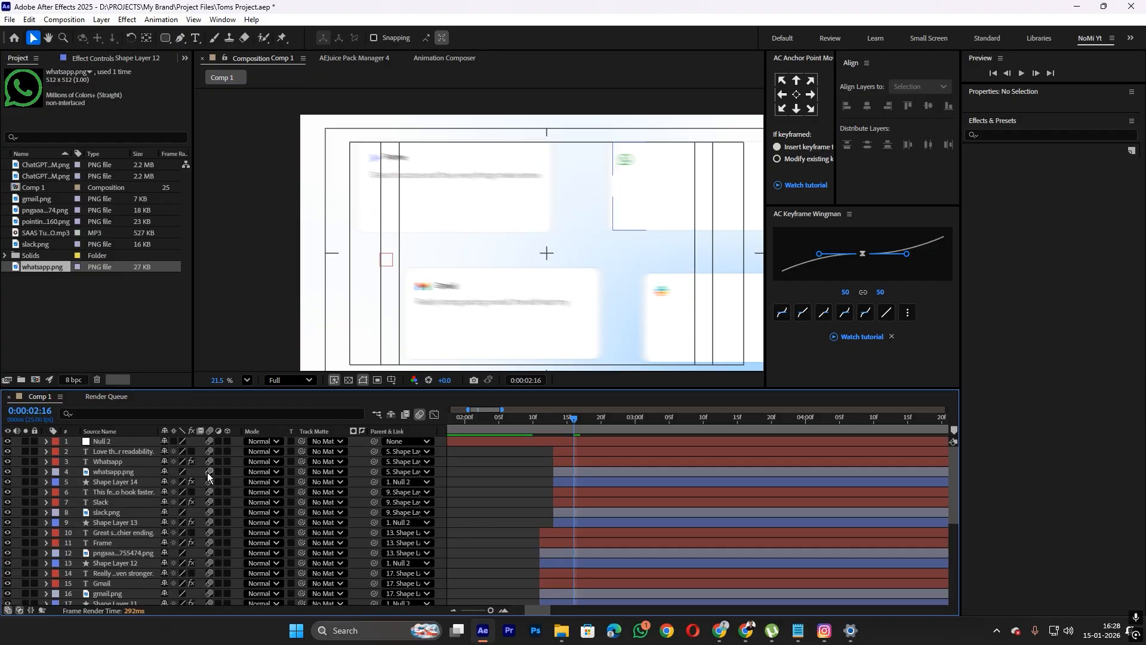
mouse_move(524, 514)
mouse_down()
mouse_move(527, 481)
mouse_move(528, 501)
mouse_up()
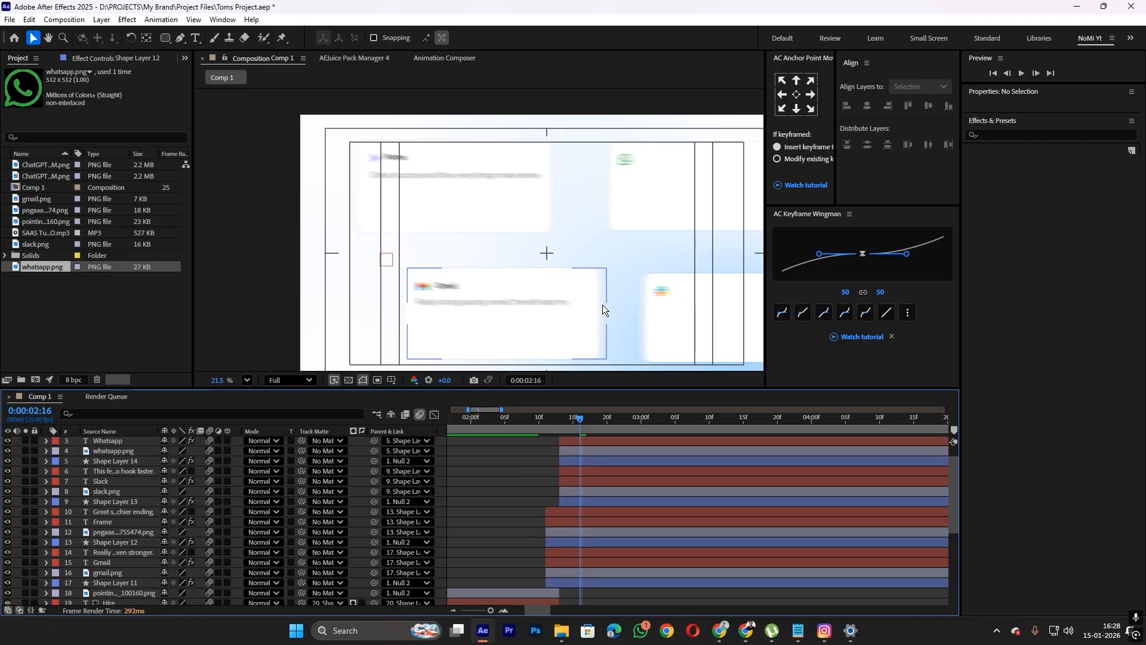
Review the blurred card slide-in up to 0:00:03:00 and inspect the Frame, Whatsapp and Slack cards and their layers
drag(582, 419, 505, 528)
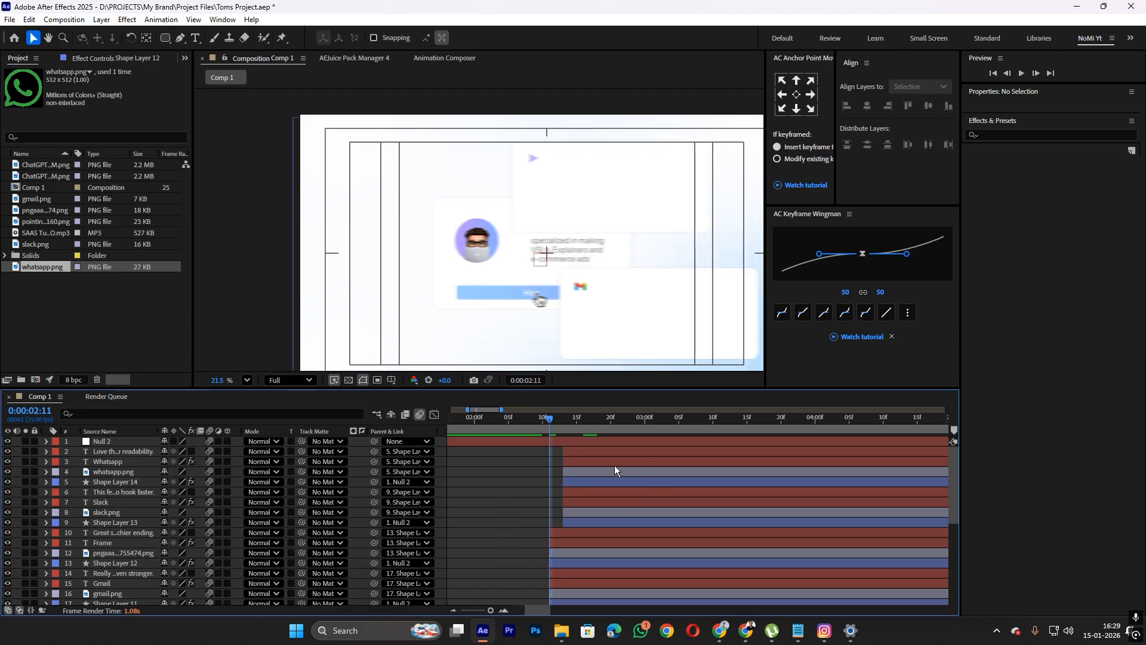
drag(576, 424, 645, 427)
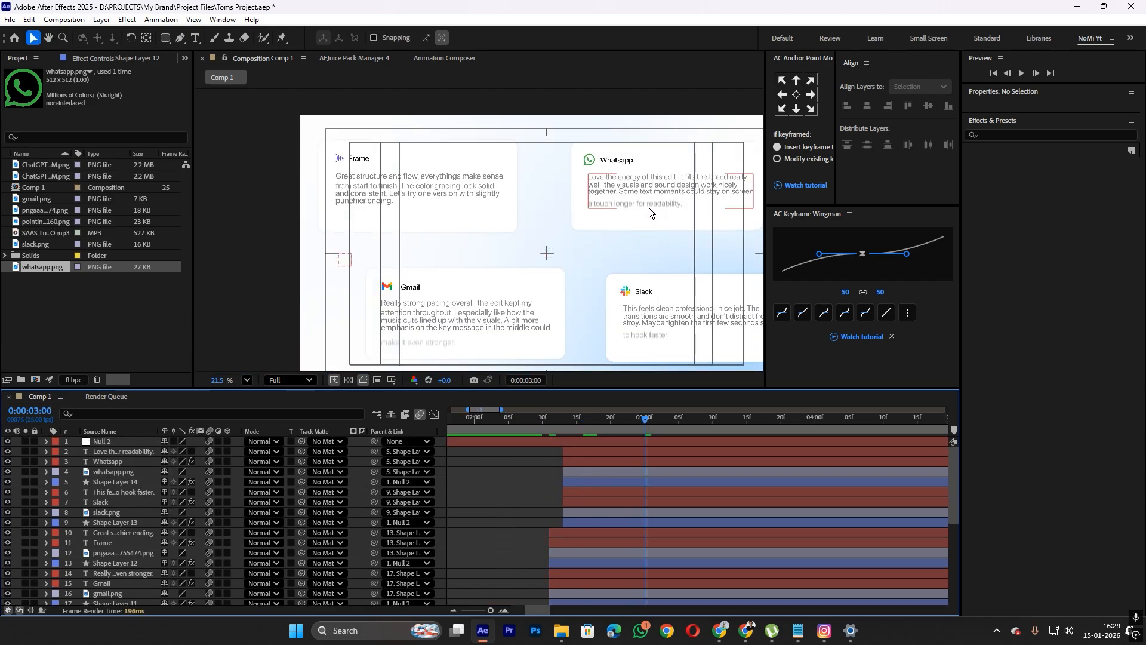
click(501, 273)
click(498, 216)
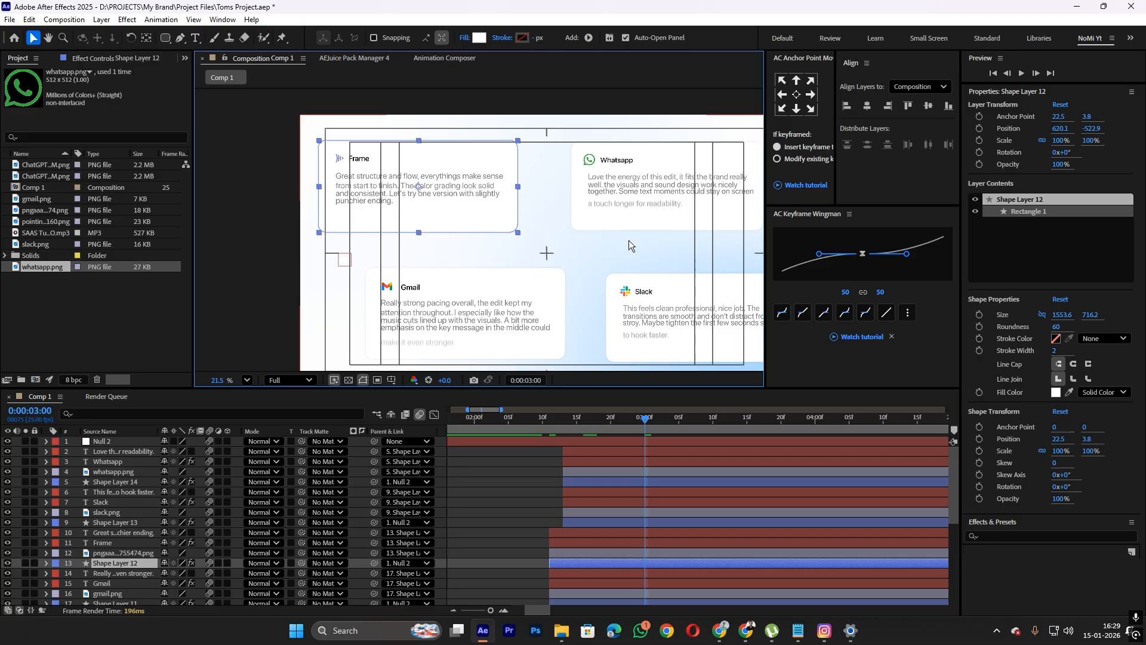
click(614, 226)
click(670, 290)
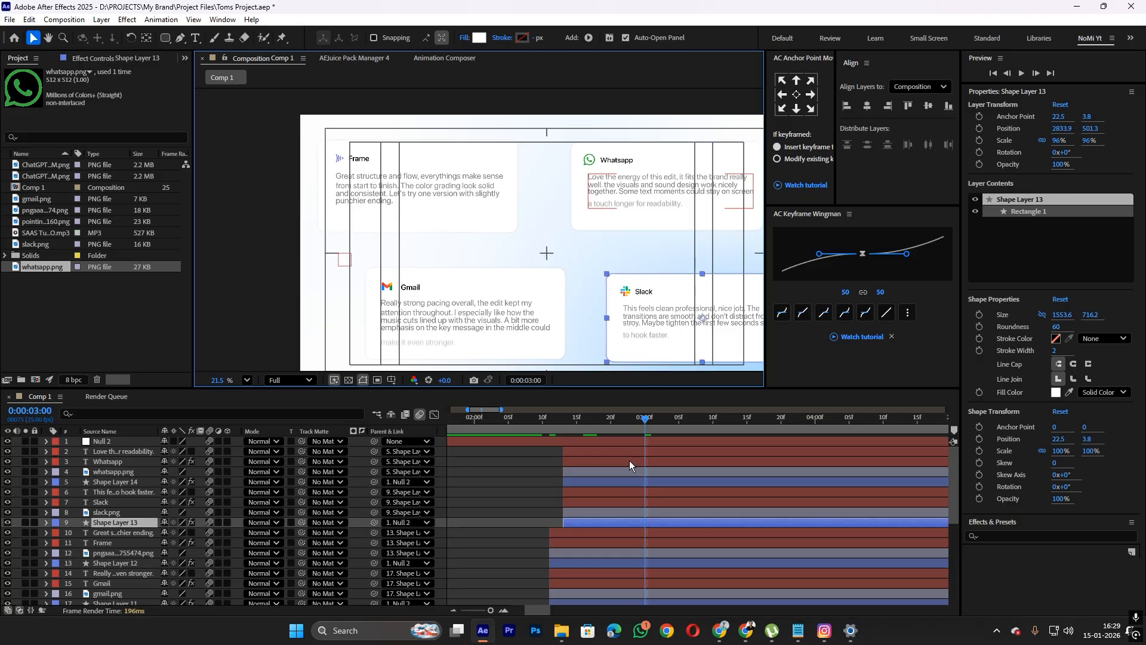
click(578, 452)
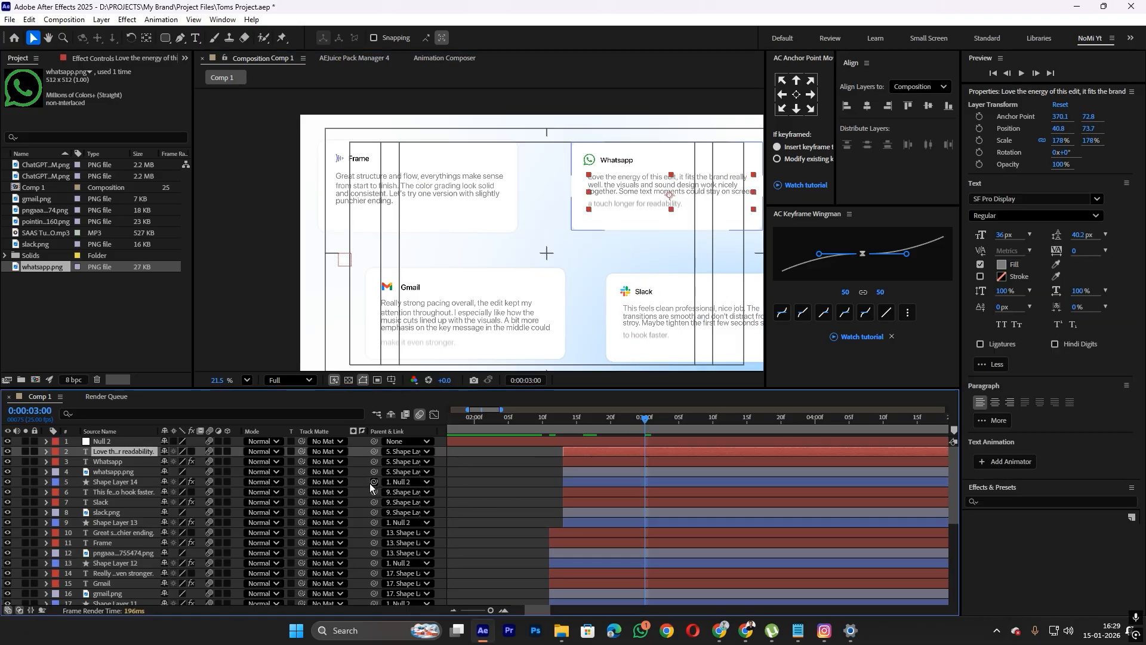
shift+click(589, 474)
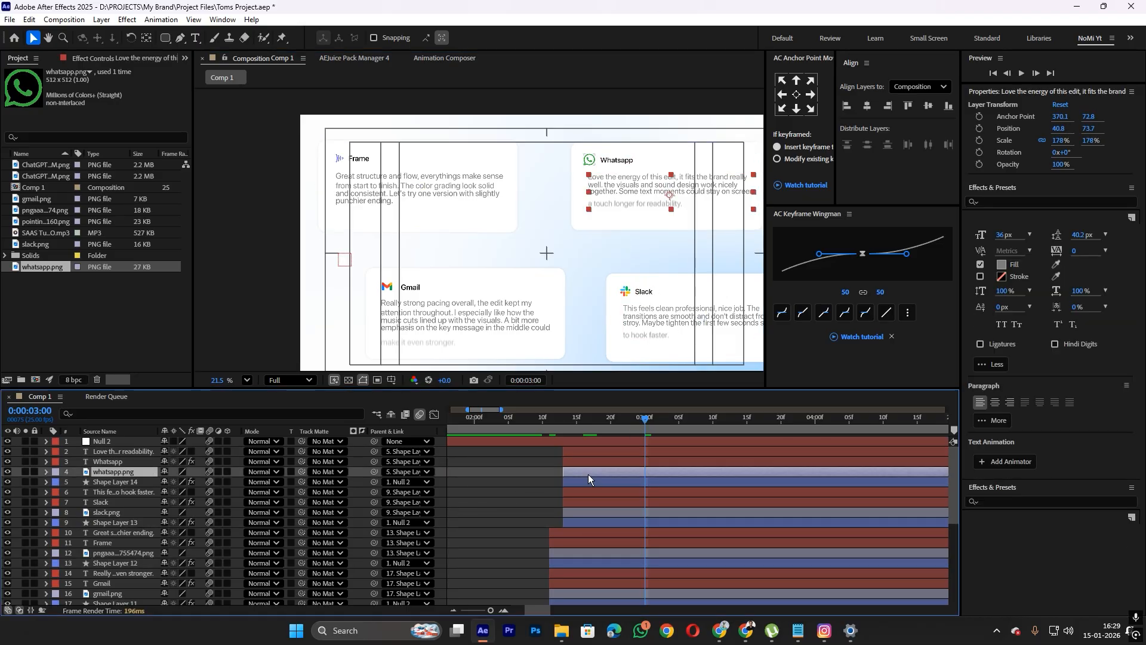
click(352, 482)
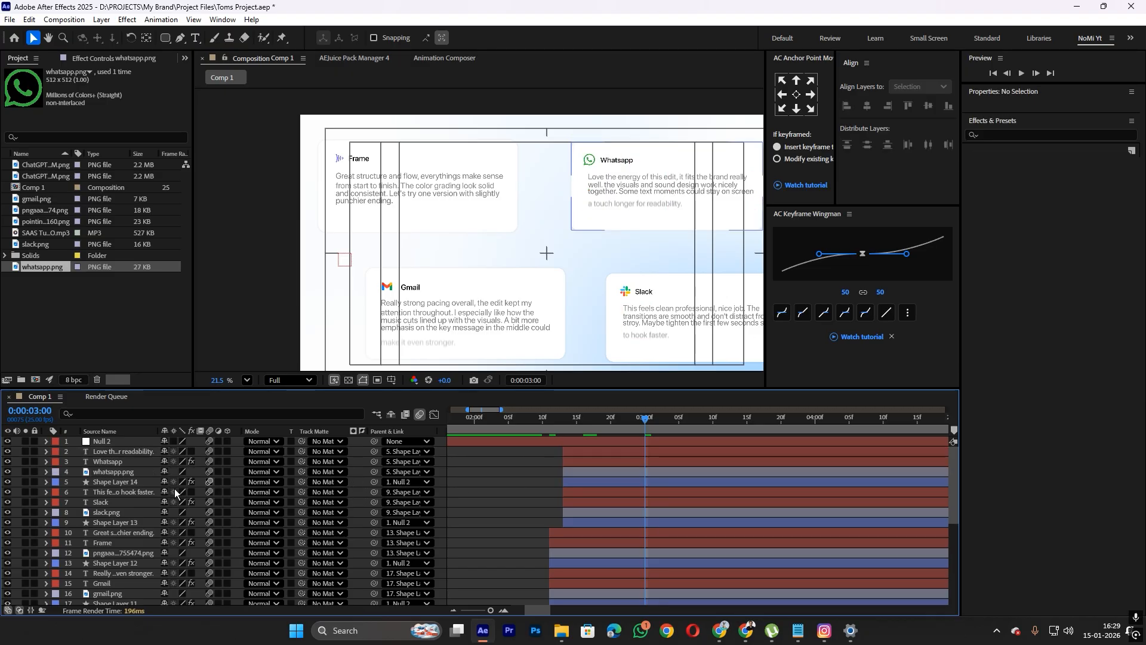
click(124, 483)
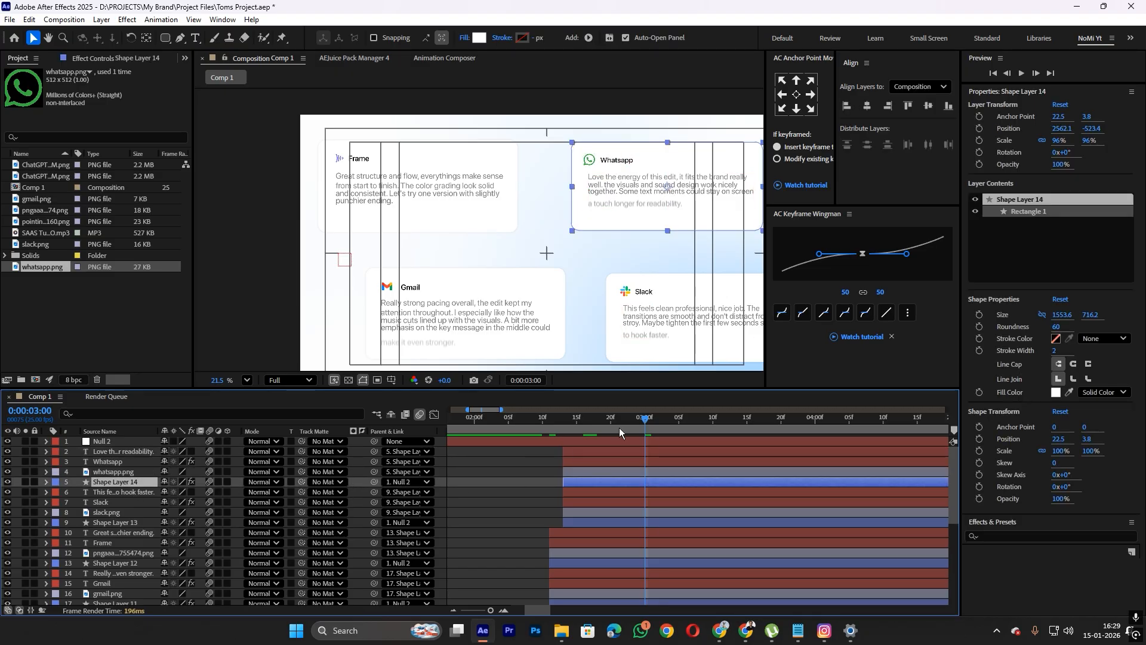
click(606, 442)
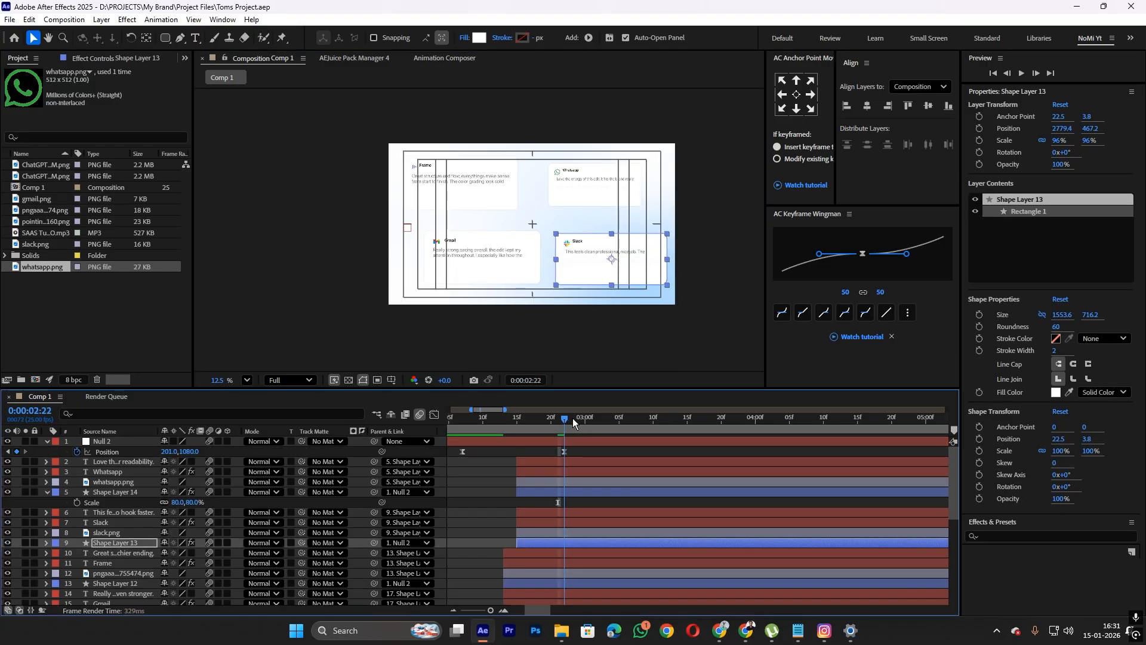
Set the composition preview resolution to Quarter and scrub through the message cards' transition
drag(572, 418, 507, 440)
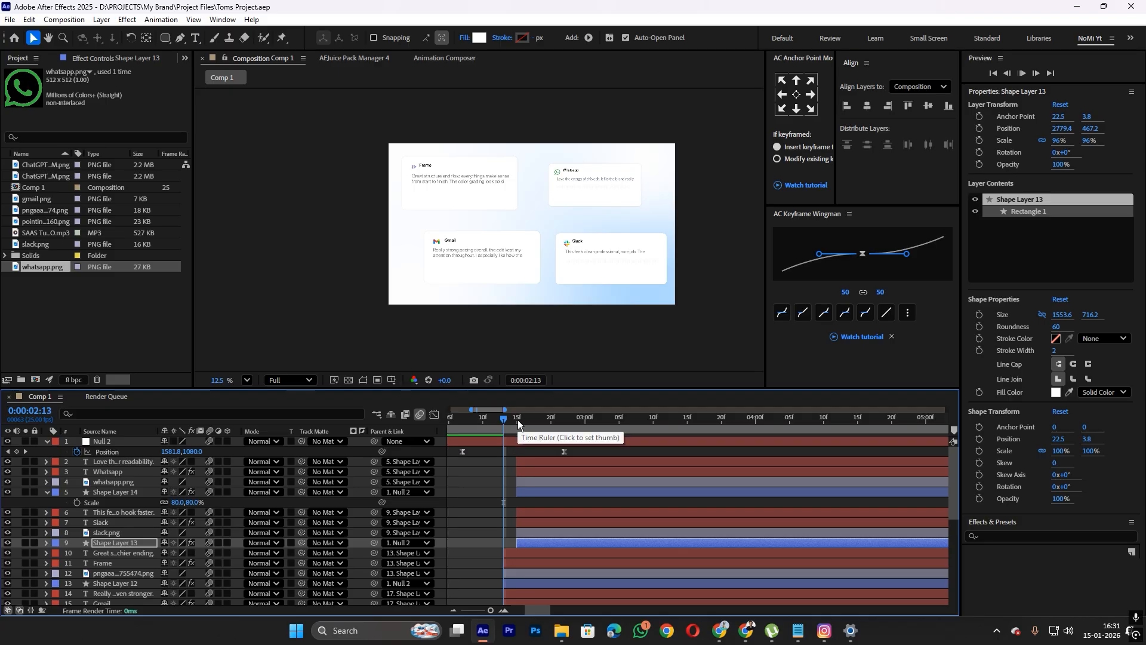
click(290, 380)
click(292, 464)
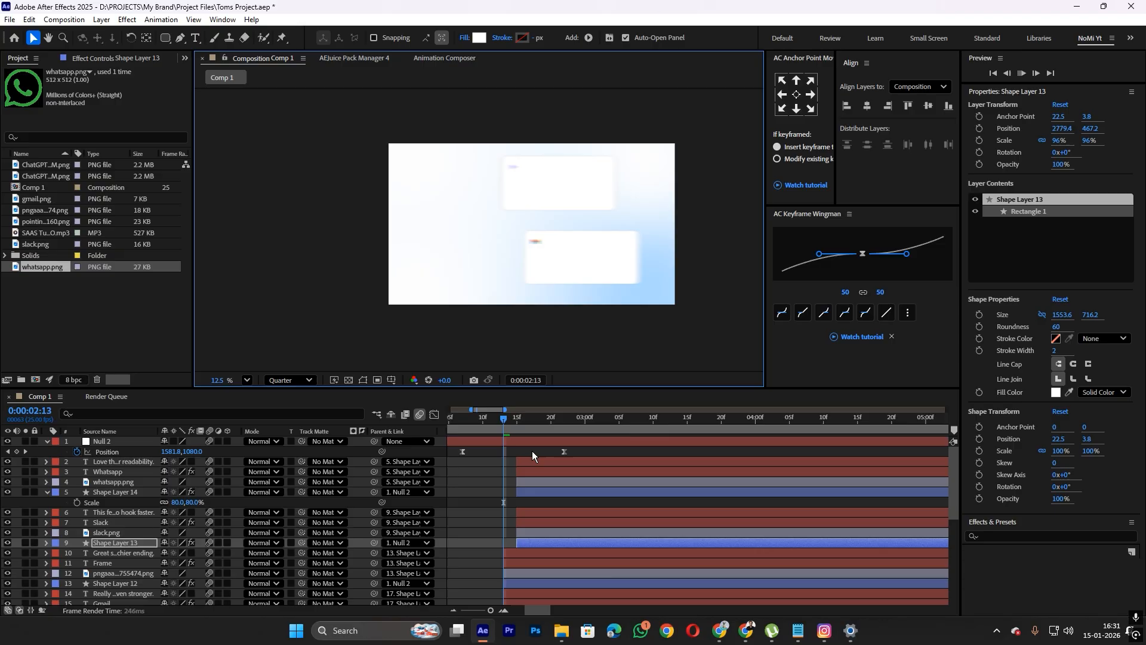
drag(518, 421, 649, 431)
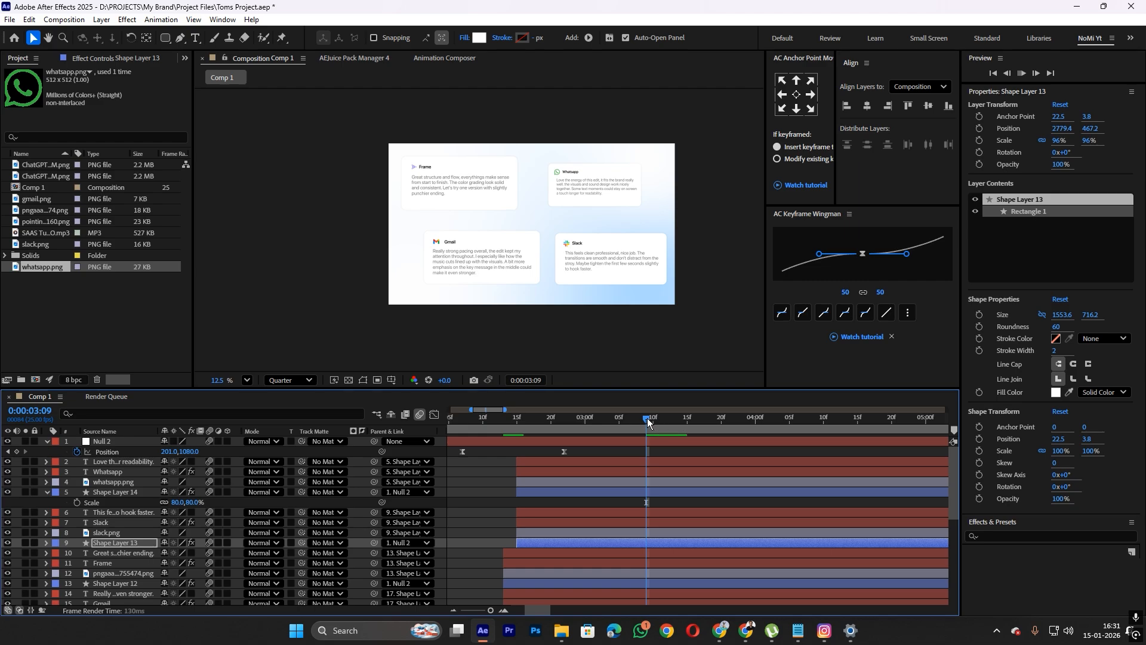
drag(647, 418, 454, 448)
Try moving Null 2's ending Position keyframe to about 0:00:03:00 and check the move's speed graph
click(564, 451)
click(420, 414)
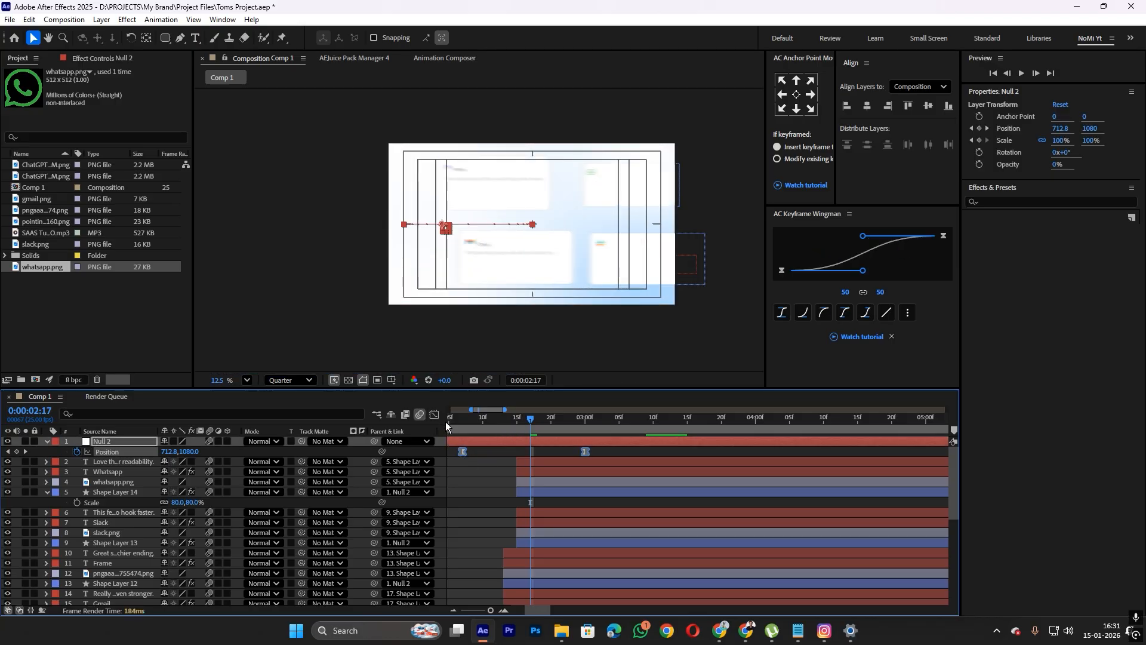
click(434, 419)
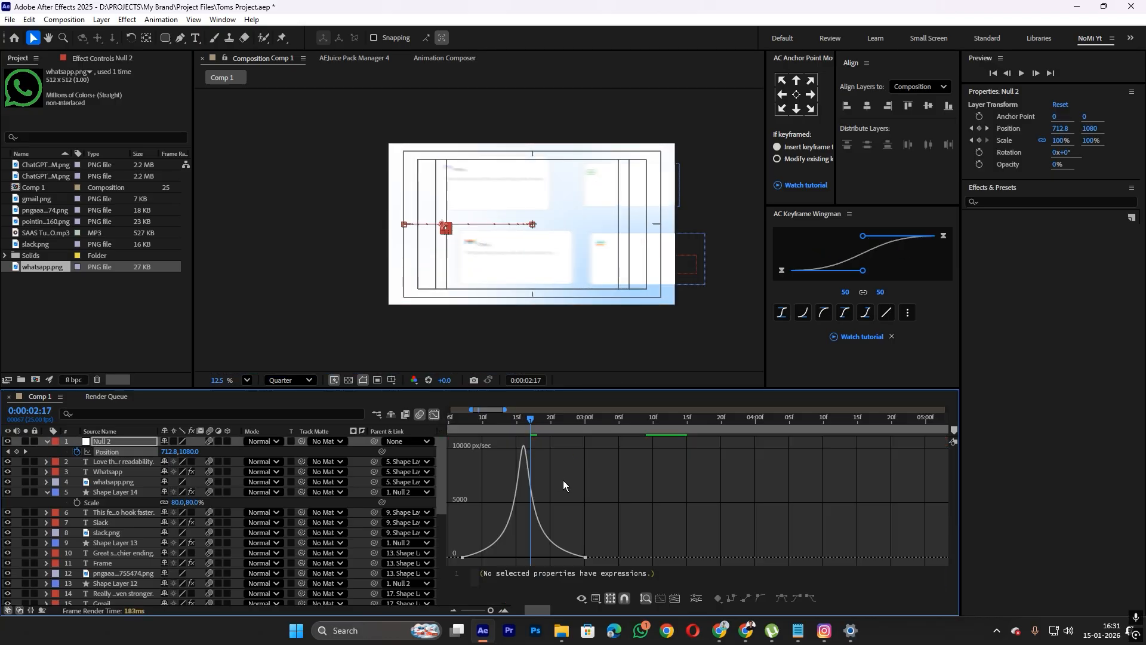
click(521, 418)
mouse_move(521, 420)
mouse_down()
mouse_move(482, 424)
mouse_move(524, 424)
mouse_up()
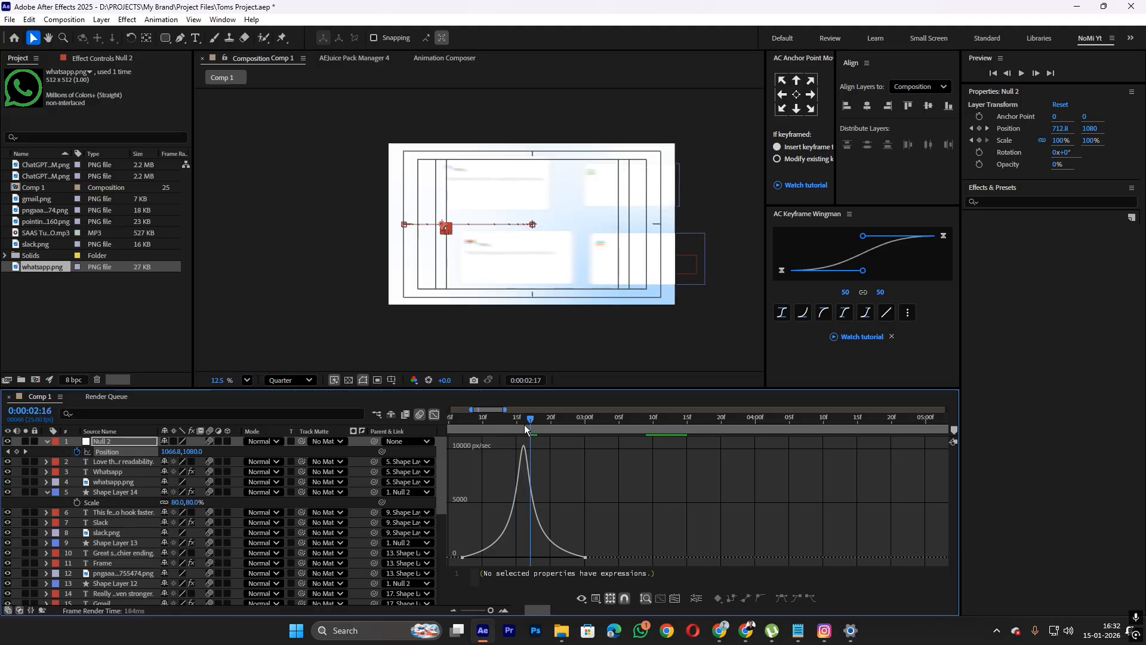
click(433, 414)
Move Null 2's ending Position keyframe to about 0:00:02:23, scrub the slide to check it, and save the project
mouse_move(578, 450)
mouse_down()
mouse_move(561, 450)
mouse_move(571, 454)
mouse_up()
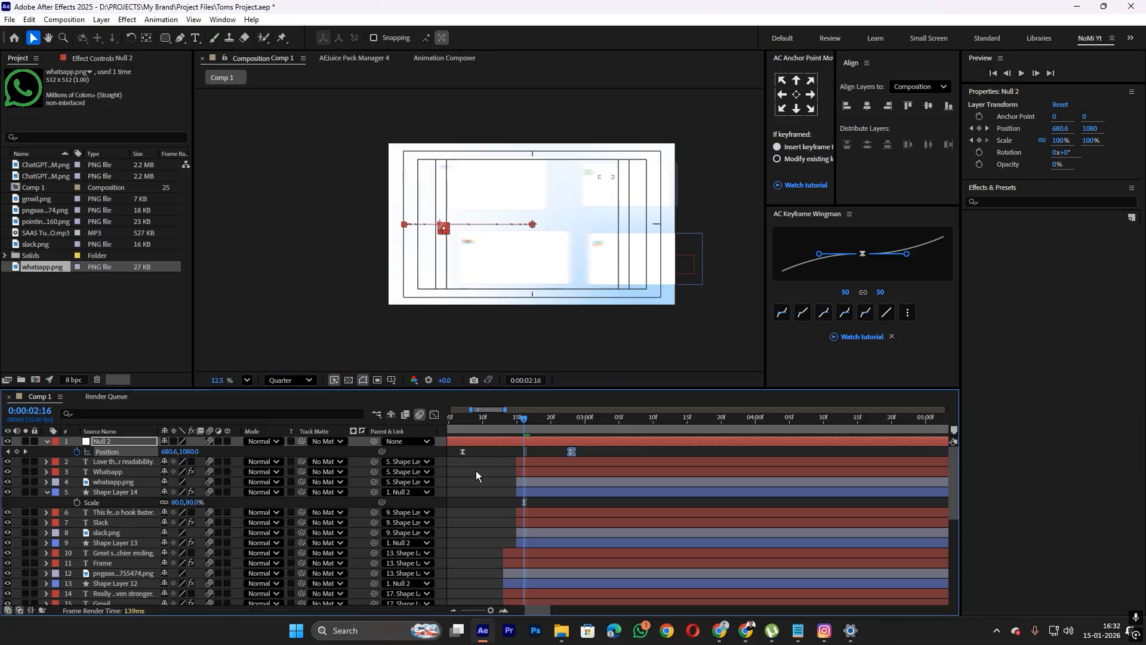
drag(473, 472, 523, 479)
drag(575, 431, 664, 436)
key(ctrl+s)
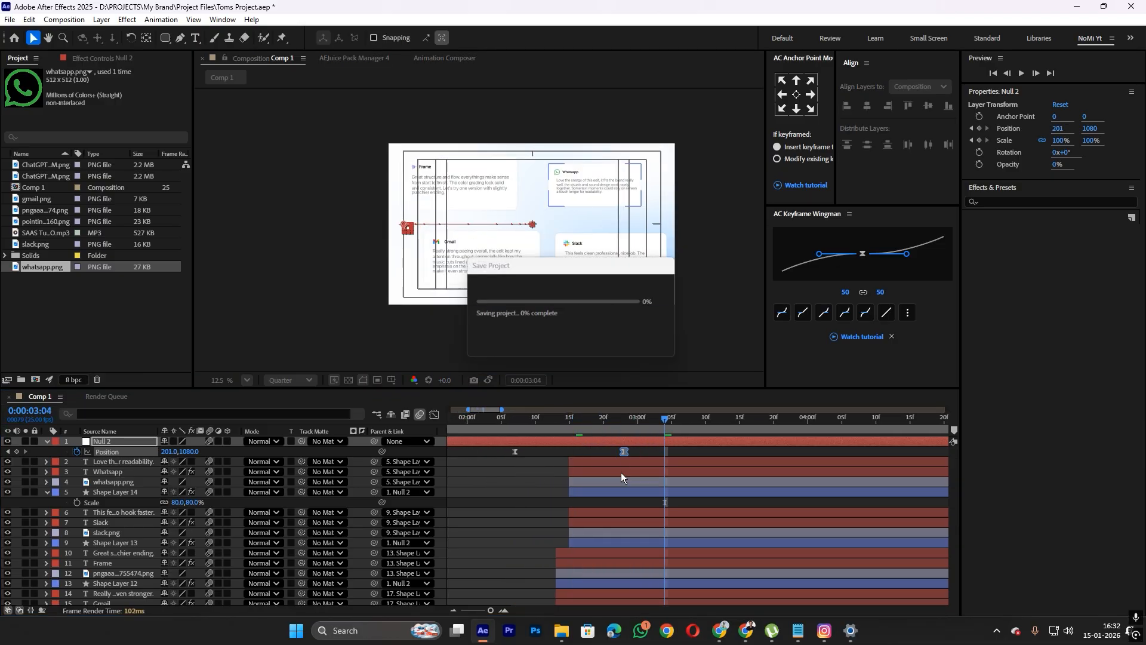
drag(601, 497, 568, 494)
click(540, 491)
click(500, 488)
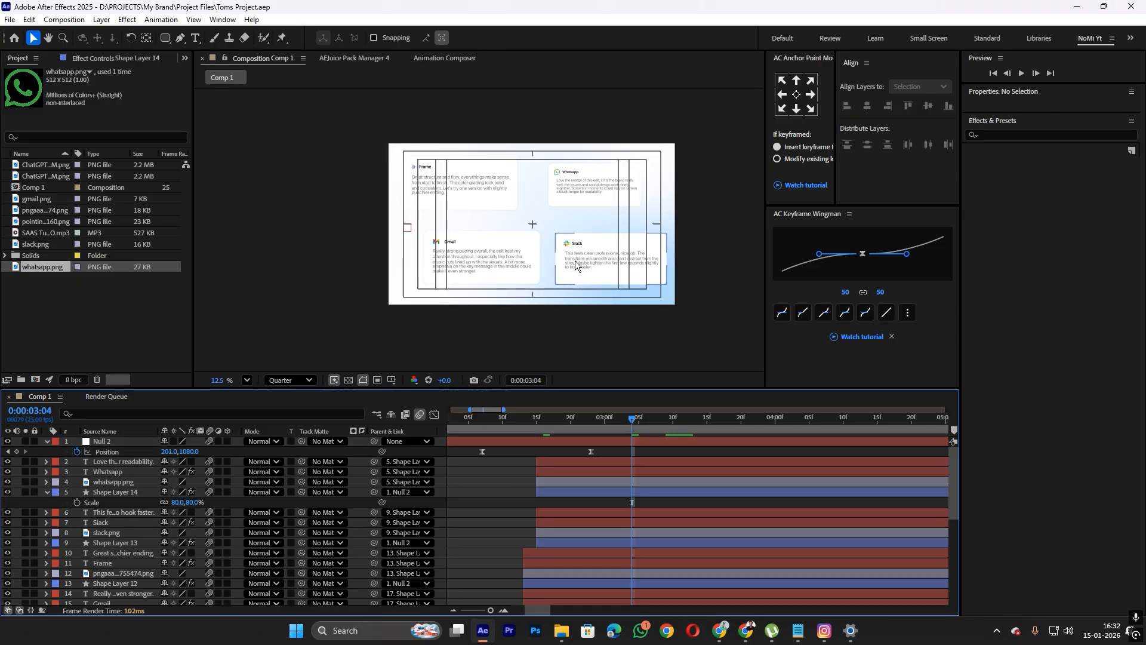
Add a new null object above Null 2 and parent Null 2 to it
click(602, 443)
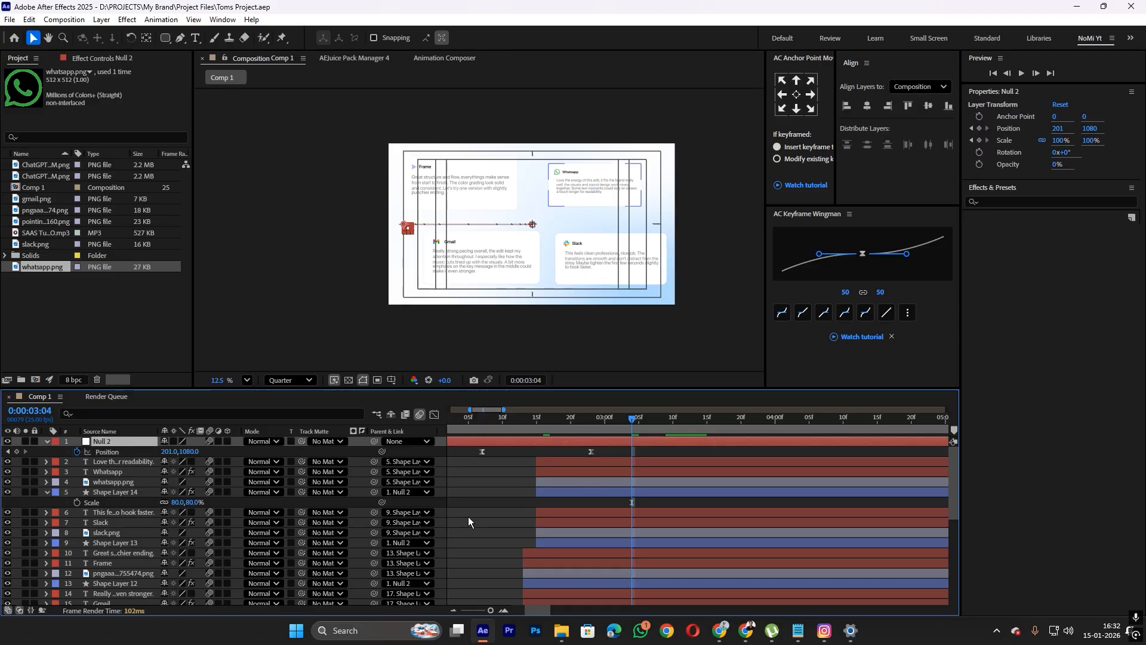
right_click(355, 529)
mouse_move(385, 381)
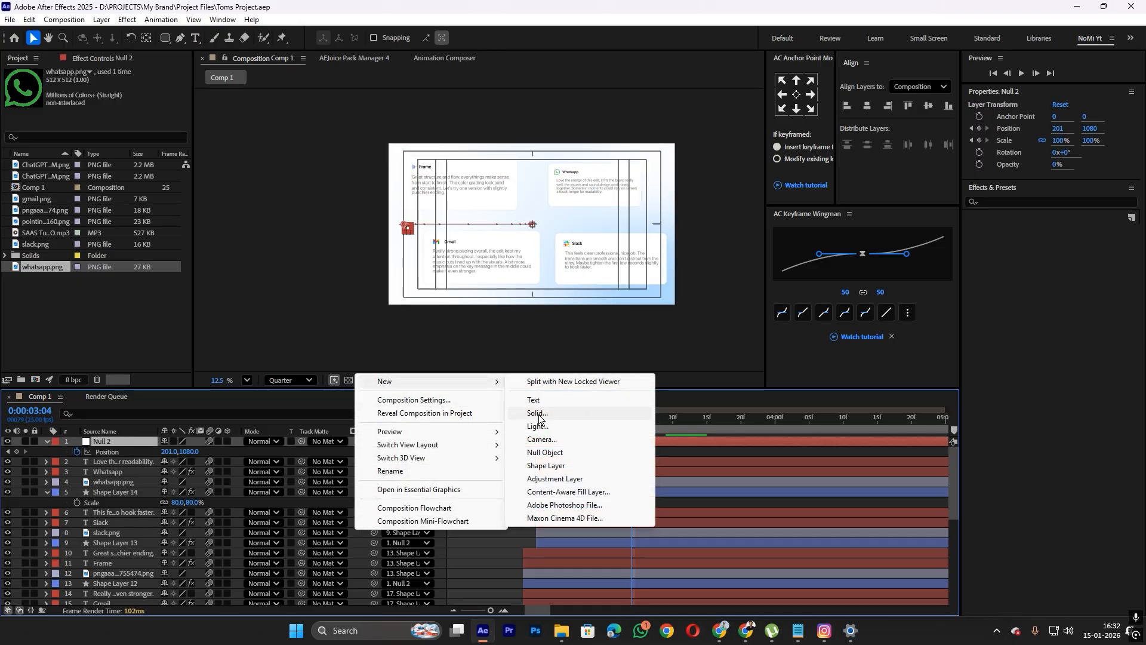
click(546, 453)
click(593, 452)
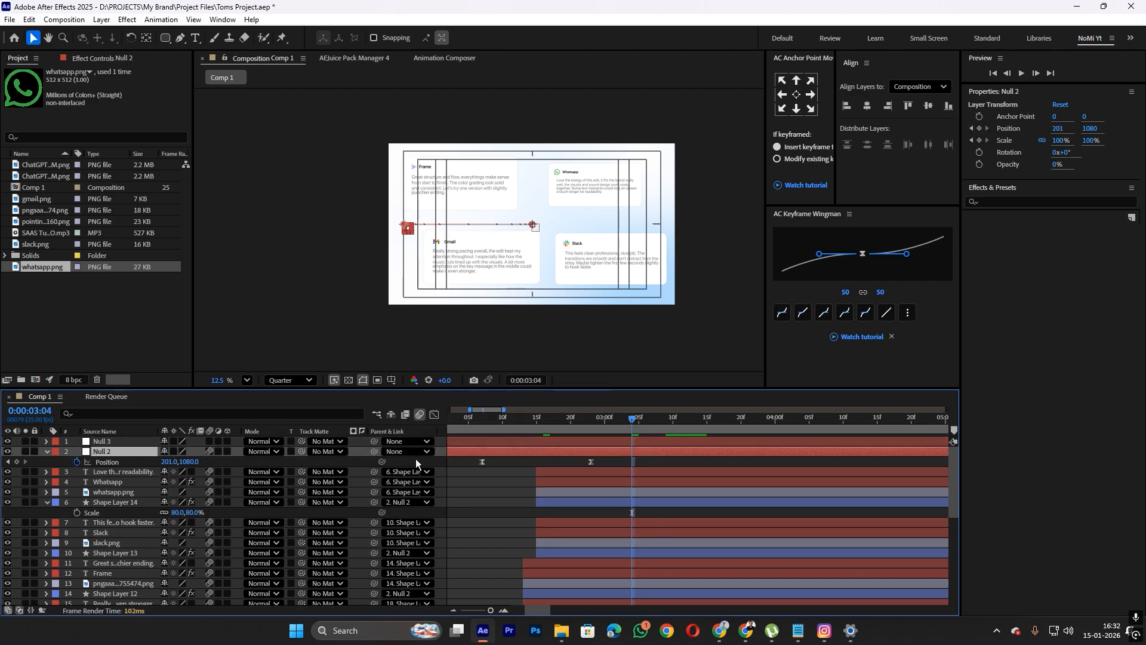
drag(131, 450, 122, 439)
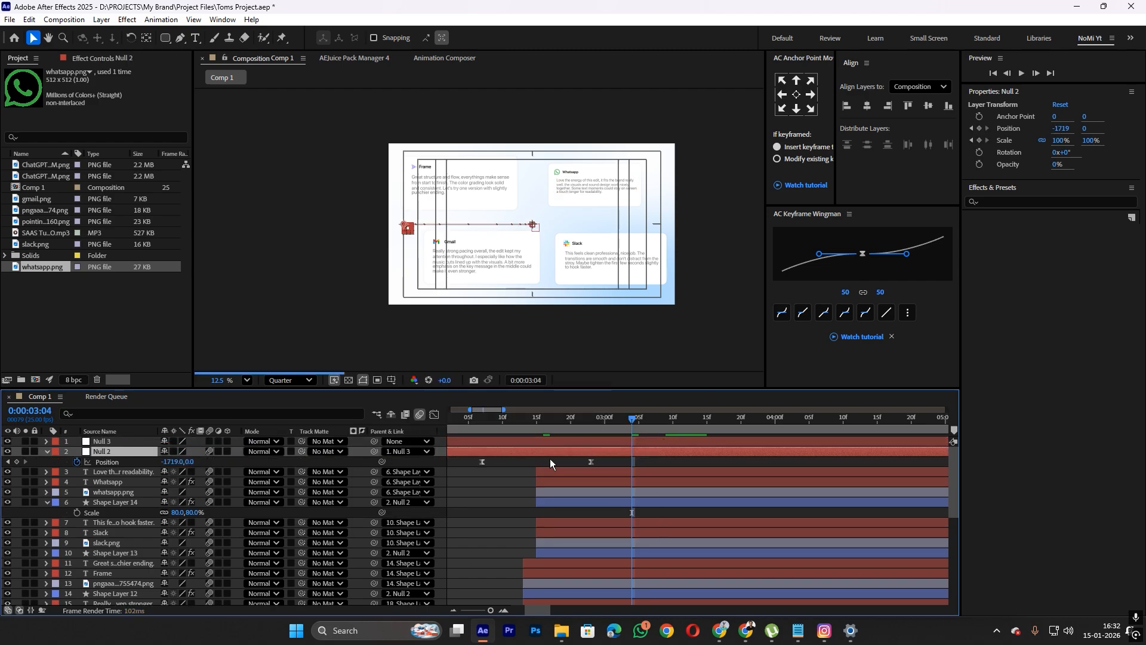
Keyframe Null 3's Scale at 0:00:02:23 and raise the scale at a point further along the timeline
click(591, 425)
click(588, 440)
key(s)
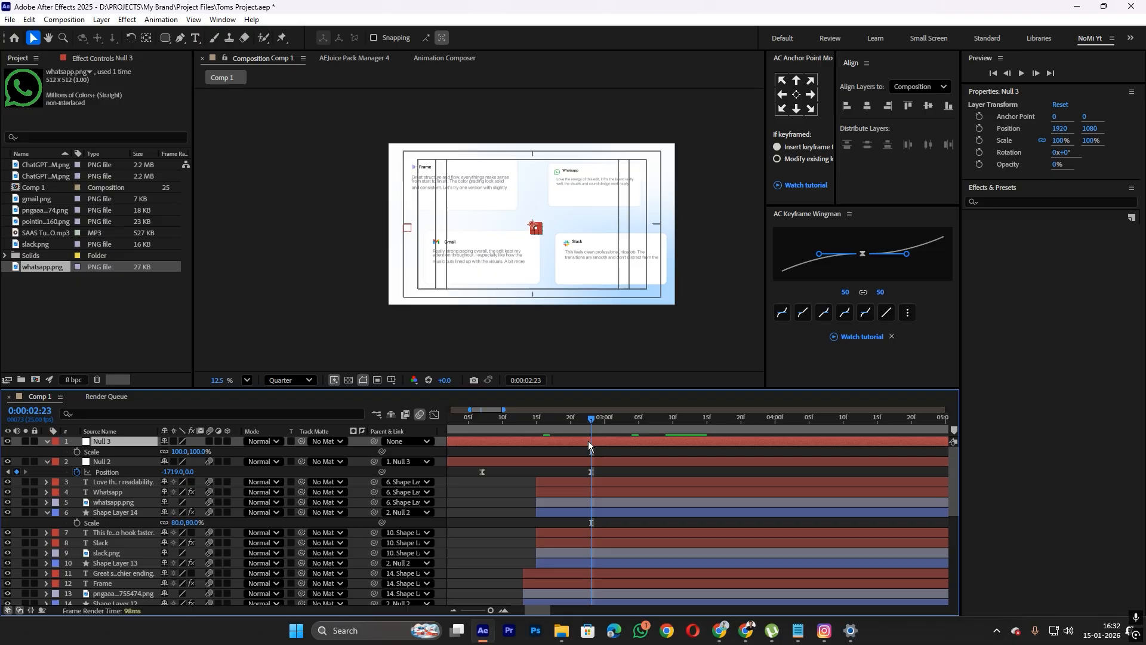
mouse_move(577, 421)
mouse_down()
mouse_move(562, 424)
mouse_move(565, 436)
mouse_move(553, 417)
mouse_move(597, 427)
mouse_move(586, 429)
mouse_up()
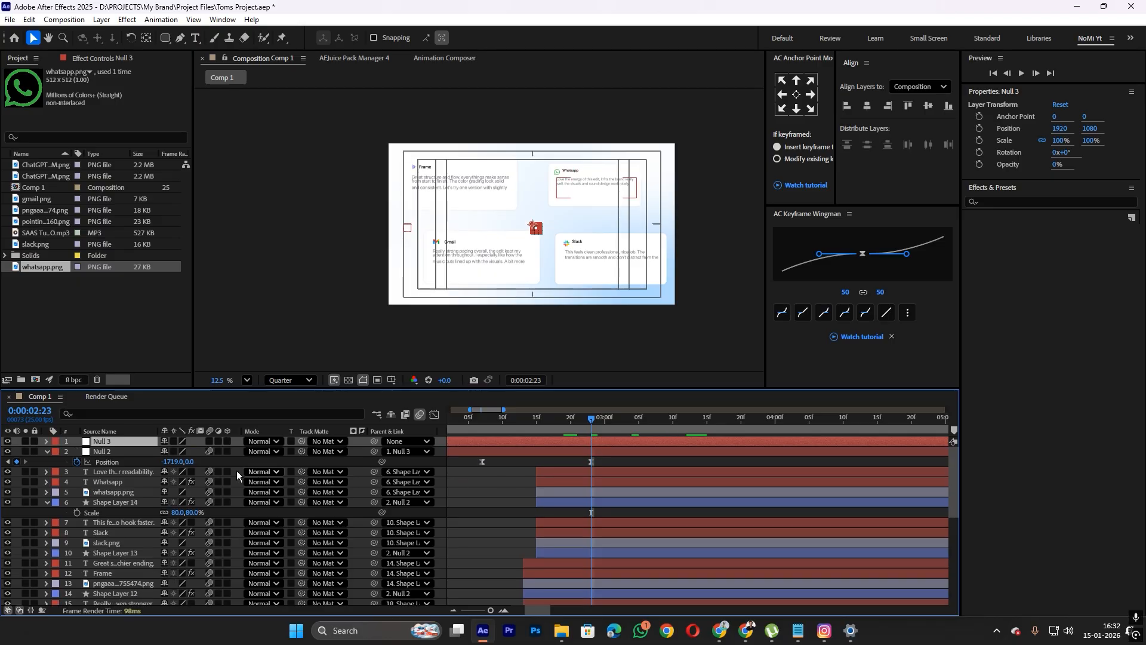
click(77, 451)
drag(607, 423, 659, 423)
drag(192, 451, 221, 443)
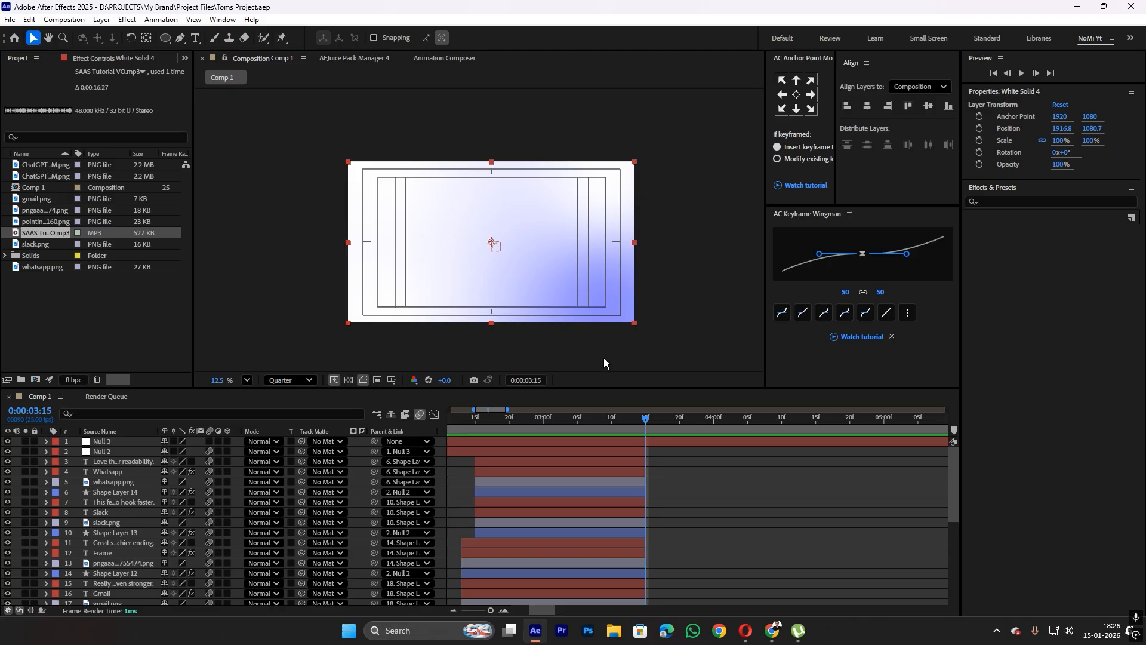
Split the White Solid 4 background layer at 0:00:03:15
drag(631, 422, 644, 422)
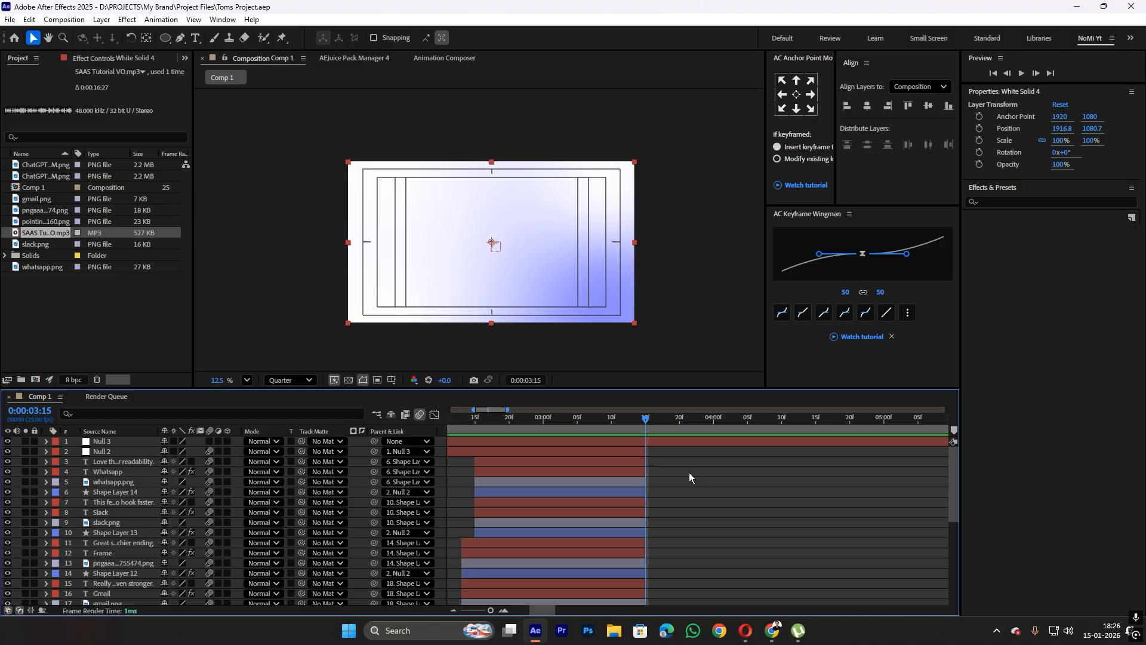
scroll(689, 472, down, 6)
key(ctrl+shift+d)
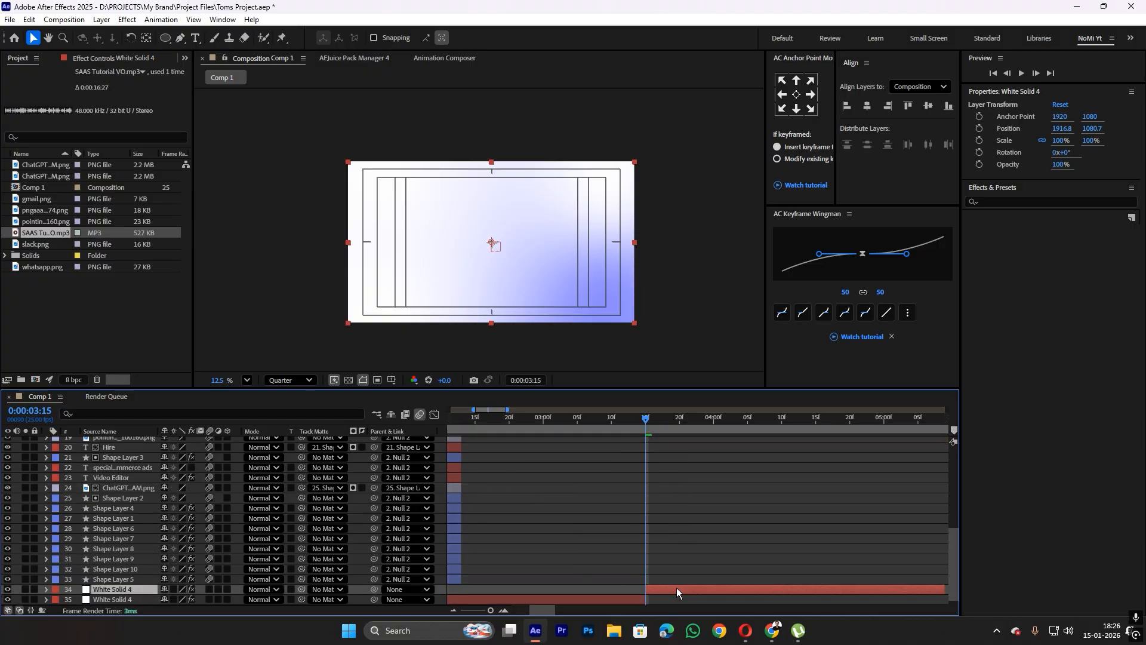
Set Color 3 of the 4-Color Gradient to black on the White Solid 4 segment starting at 0:00:03:15
click(104, 58)
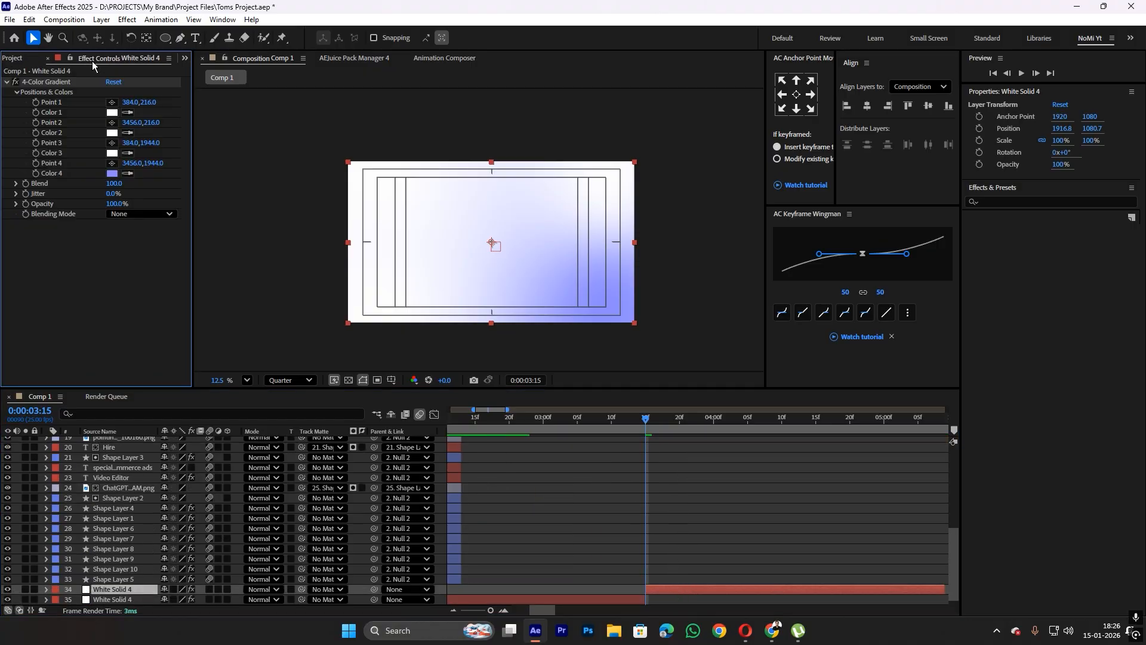
click(112, 174)
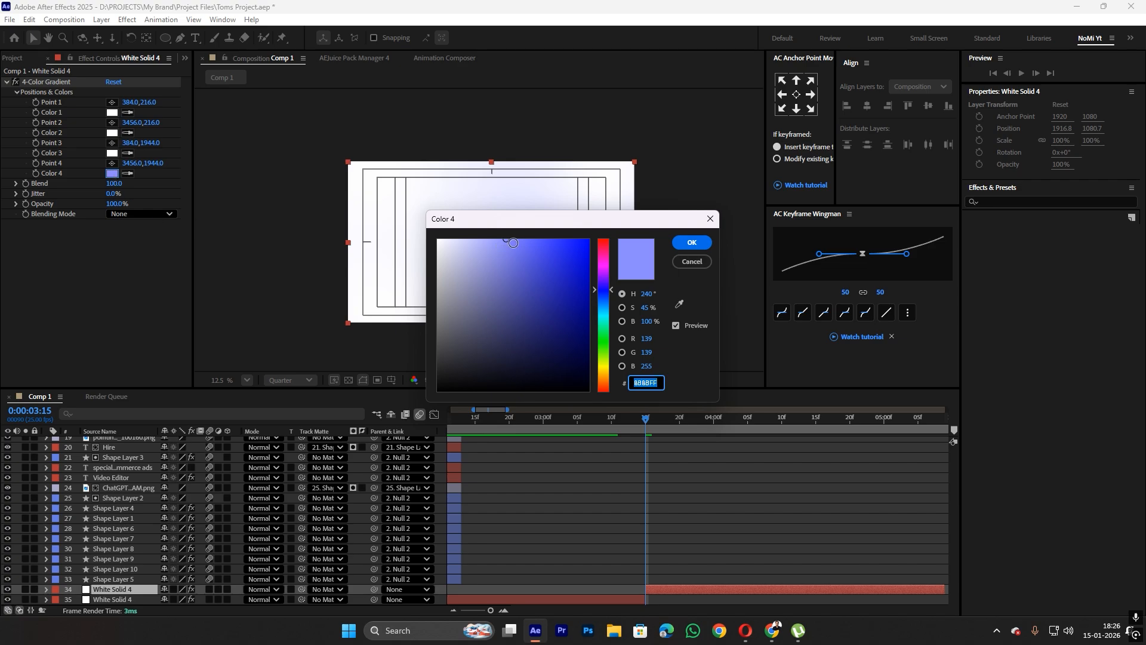
click(710, 218)
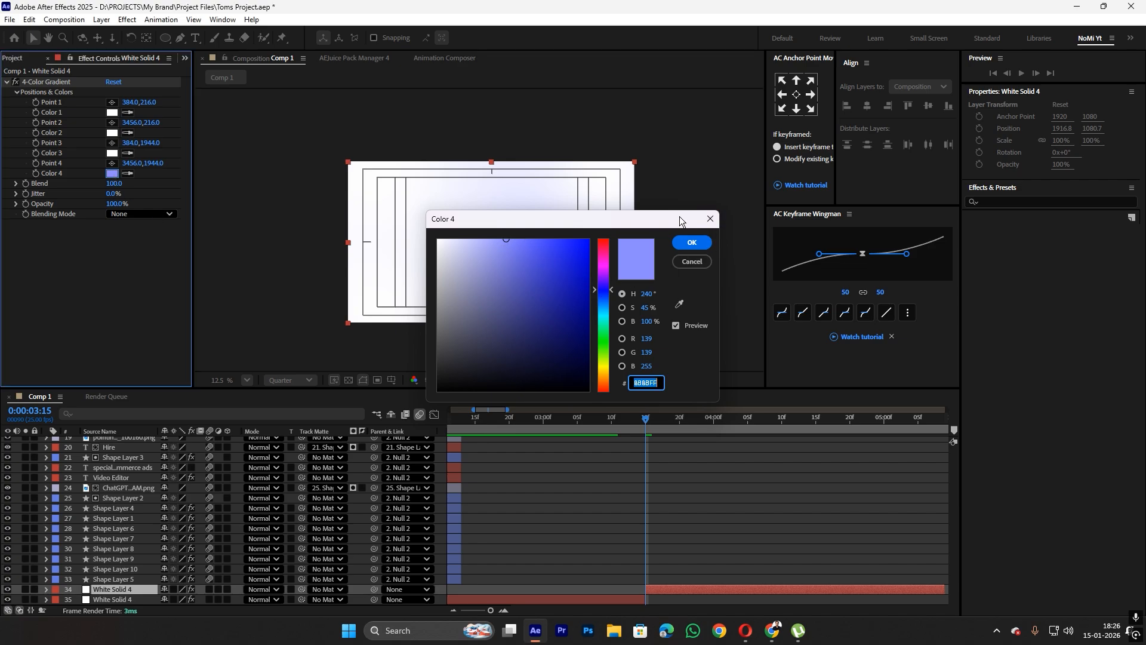
click(112, 153)
click(606, 301)
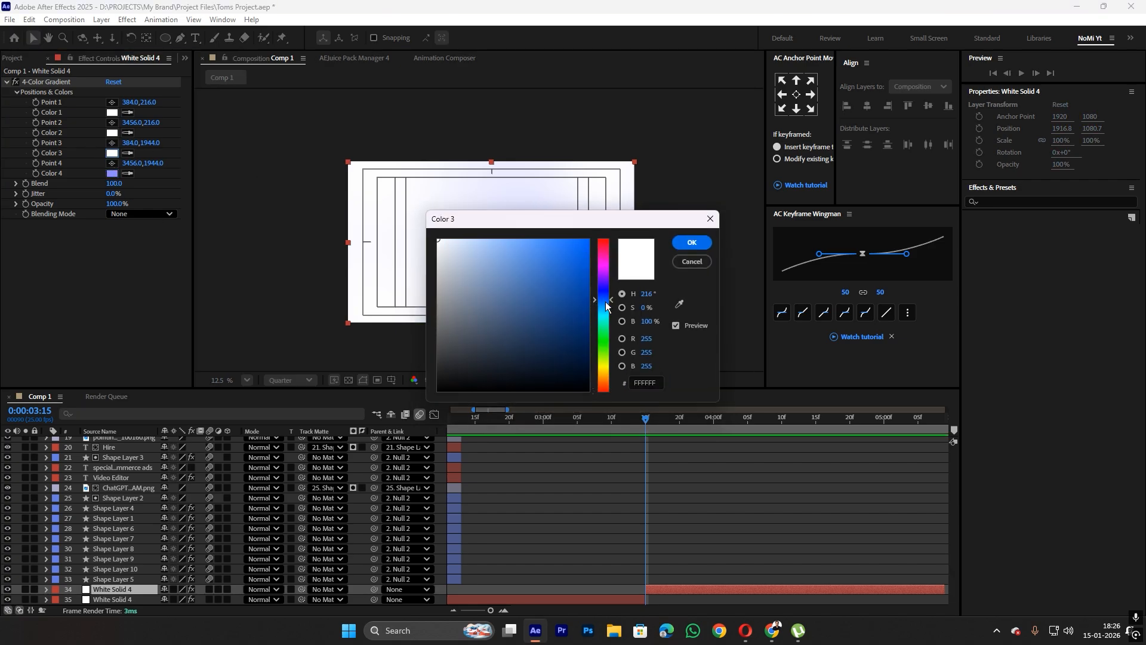
drag(607, 307, 601, 296)
click(438, 390)
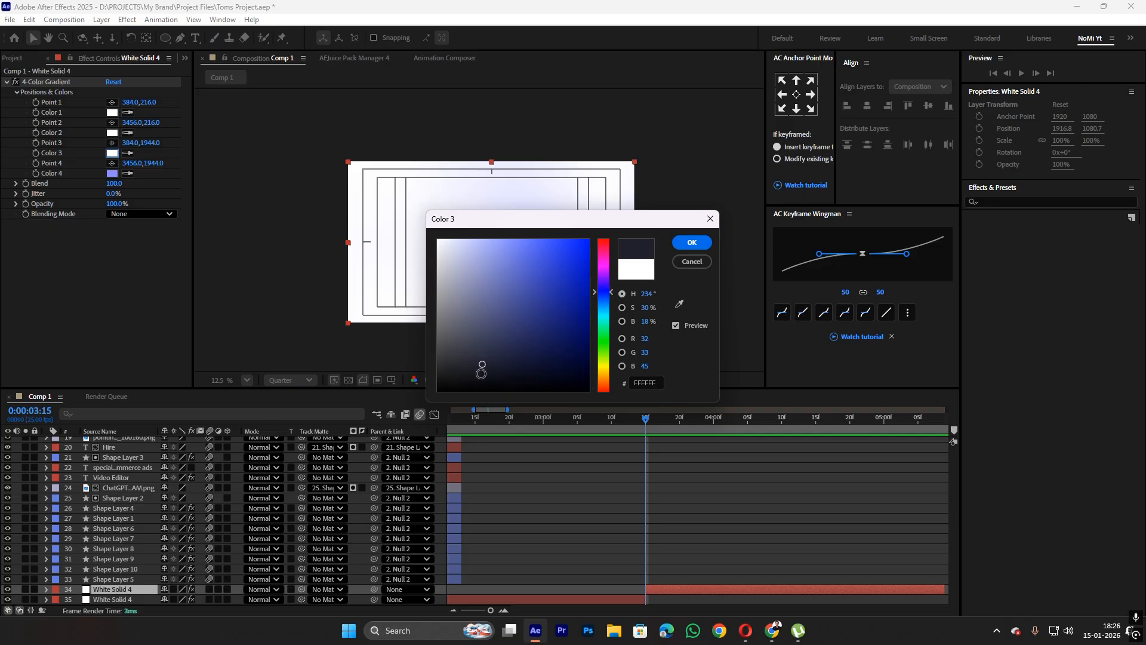
click(691, 242)
Sample the black of Color 3 into Color 2 and Color 1 of the 4-Color Gradient
click(127, 133)
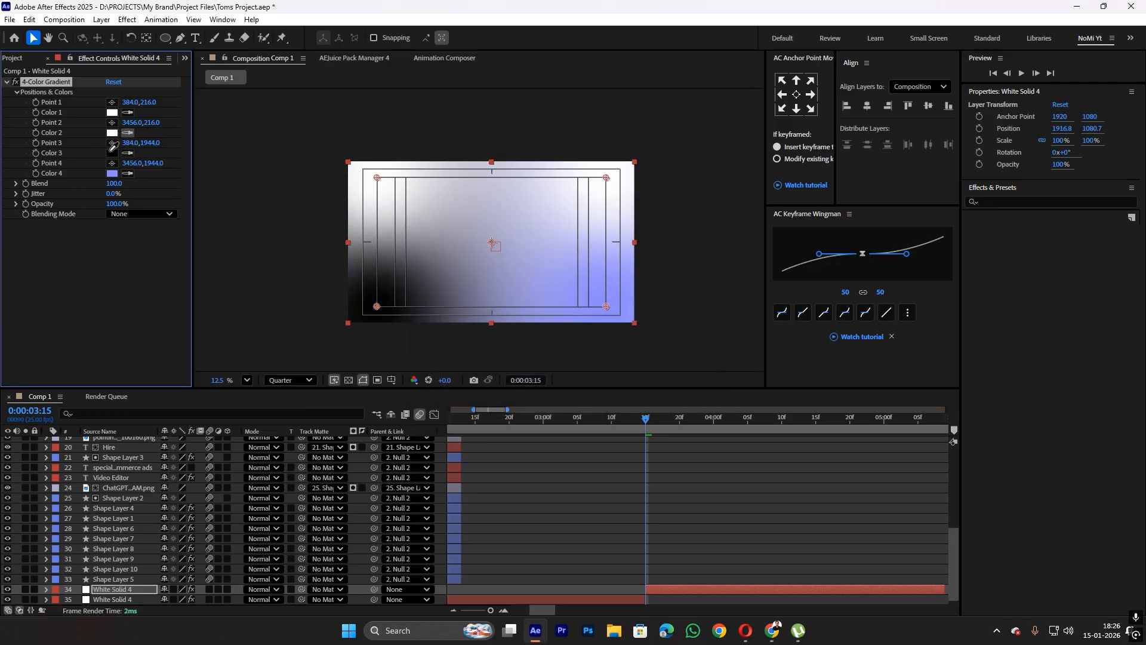
click(111, 153)
click(127, 112)
click(111, 132)
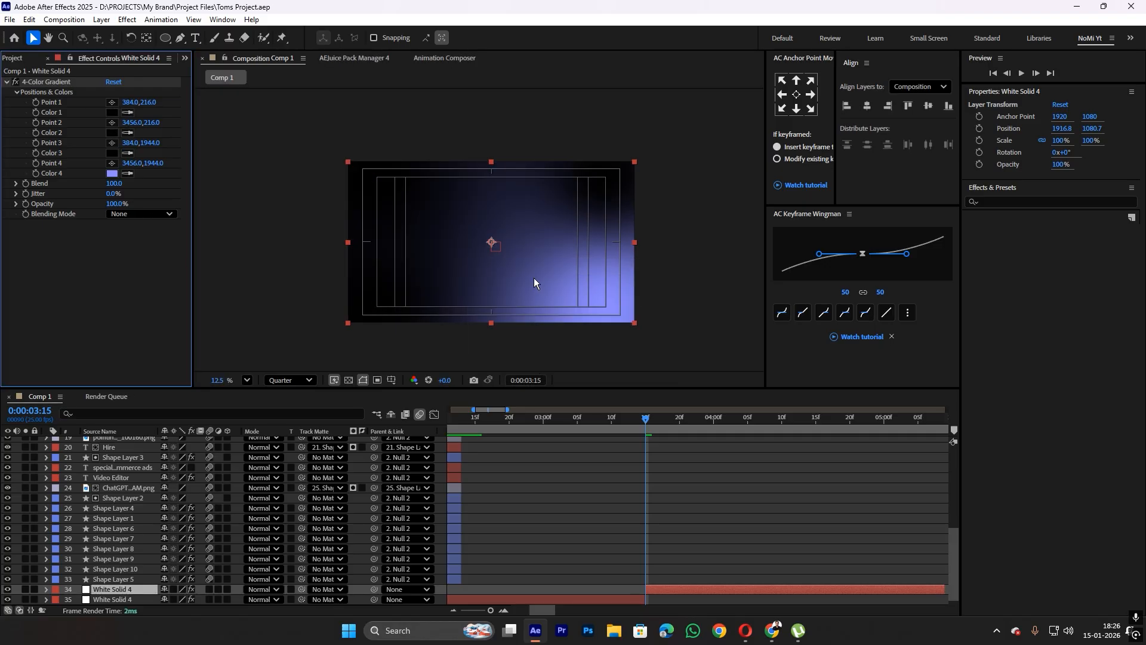
scroll(555, 273, up, 1)
scroll(555, 262, down, 1)
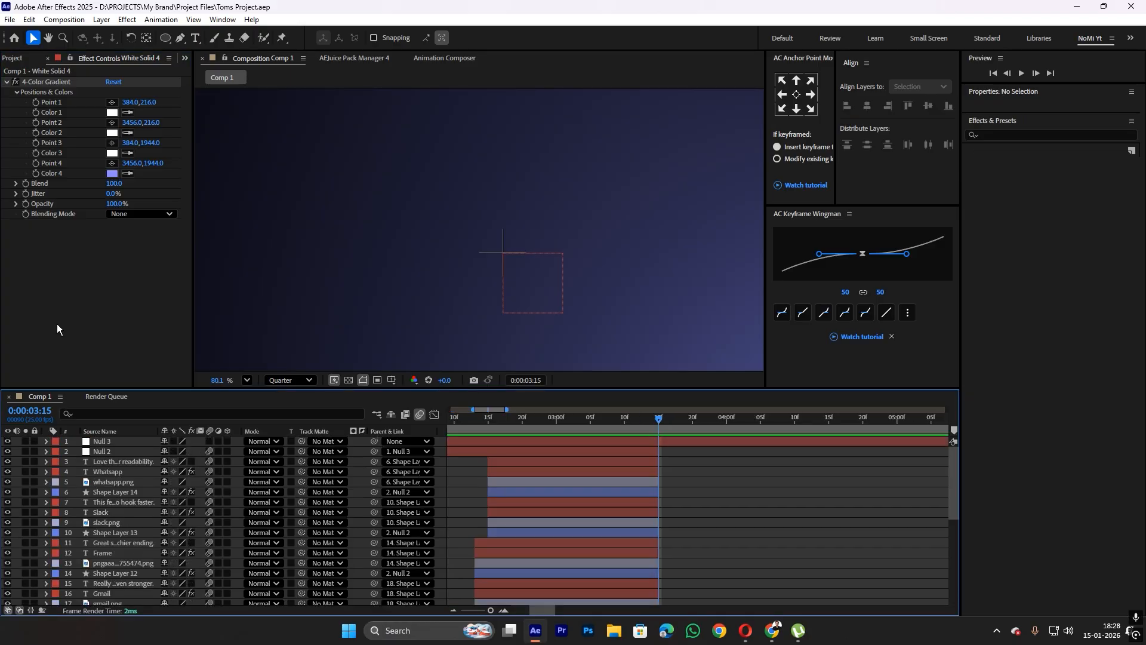
right_click(56, 323)
click(20, 313)
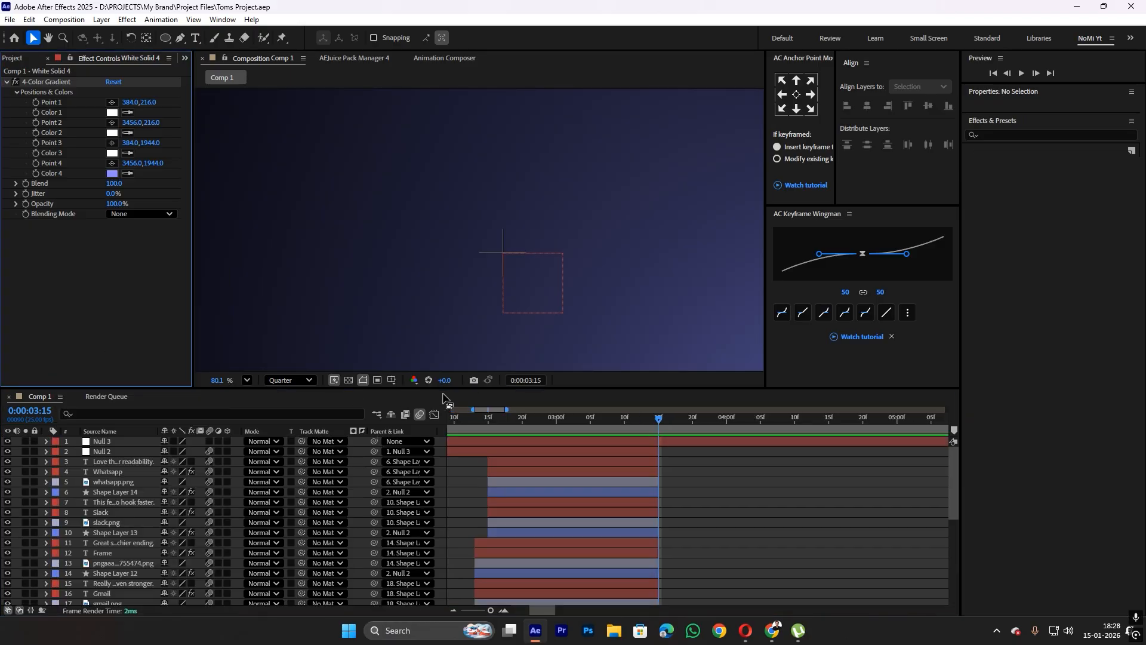
Add a text layer reading "editform" near the middle of the dark background and save the project
click(709, 493)
scroll(497, 295, down, 2)
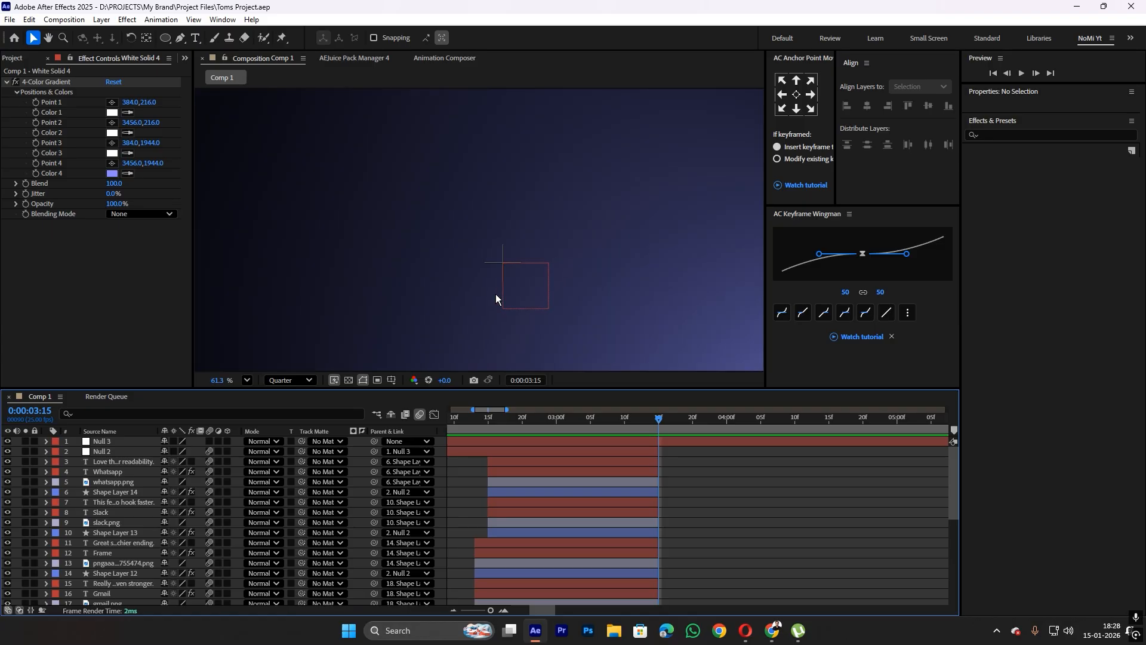
key(ctrl+t)
click(435, 275)
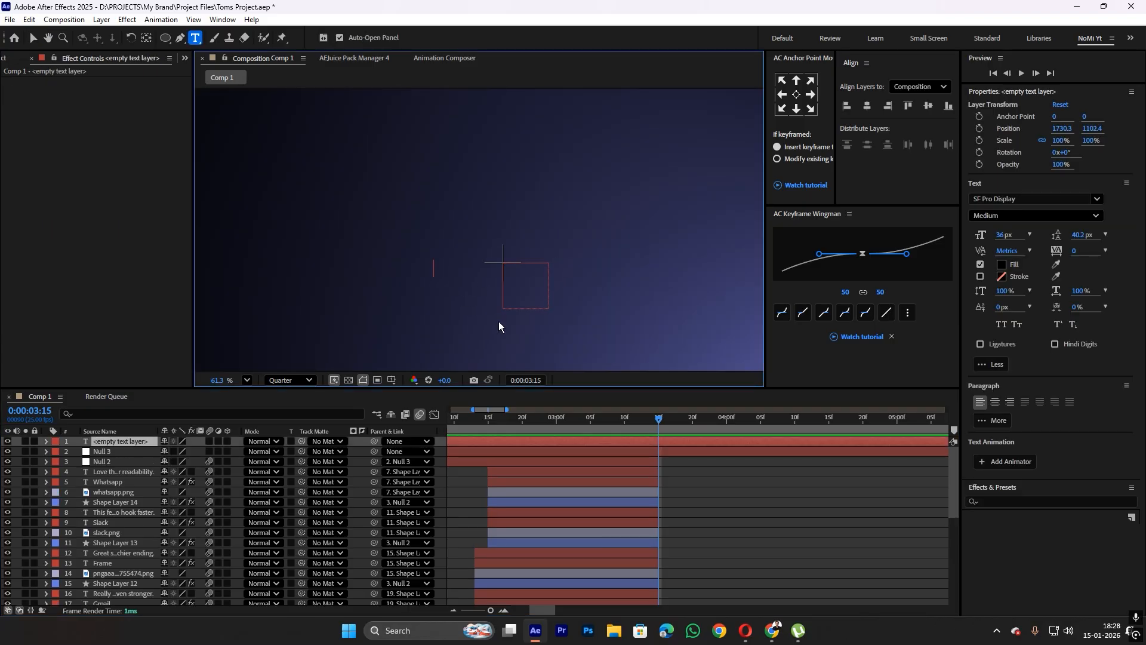
text(edit)
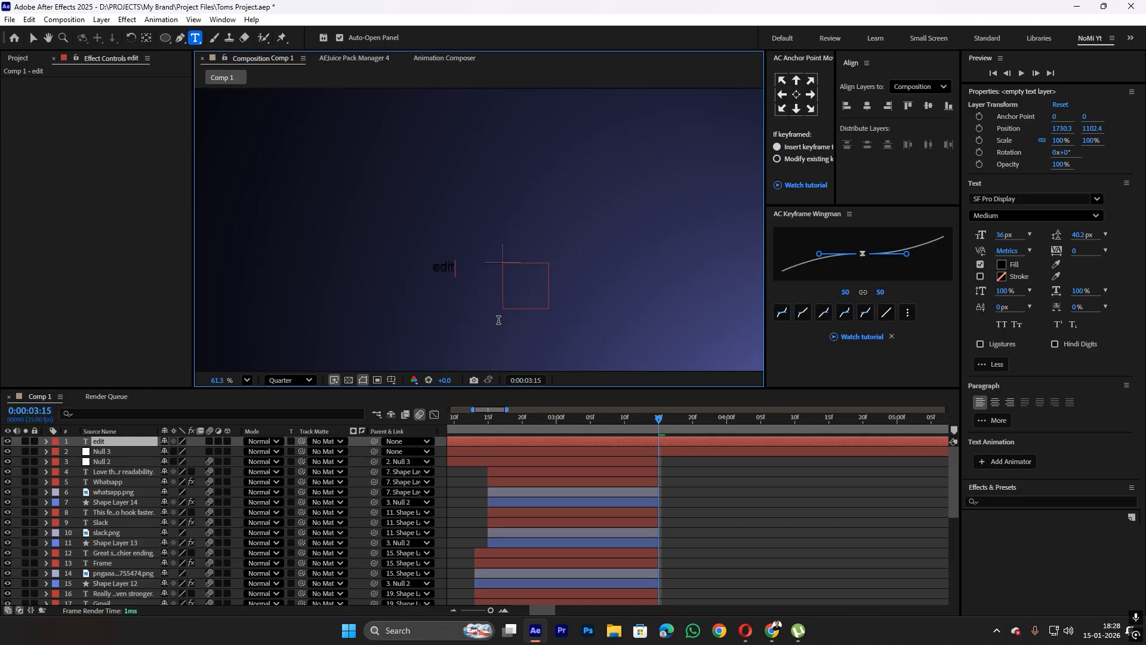
text(form)
click(710, 486)
key(ctrl+s)
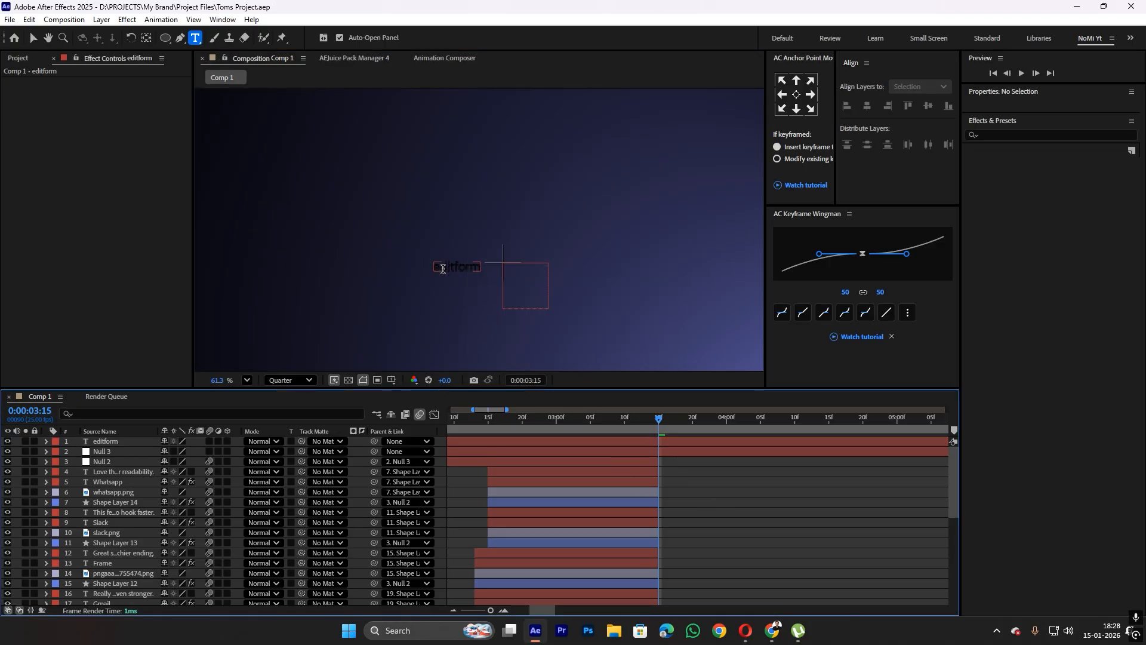
Centre the anchor point of the "editform" text and scale the layer to 344%
key(v)
click(665, 442)
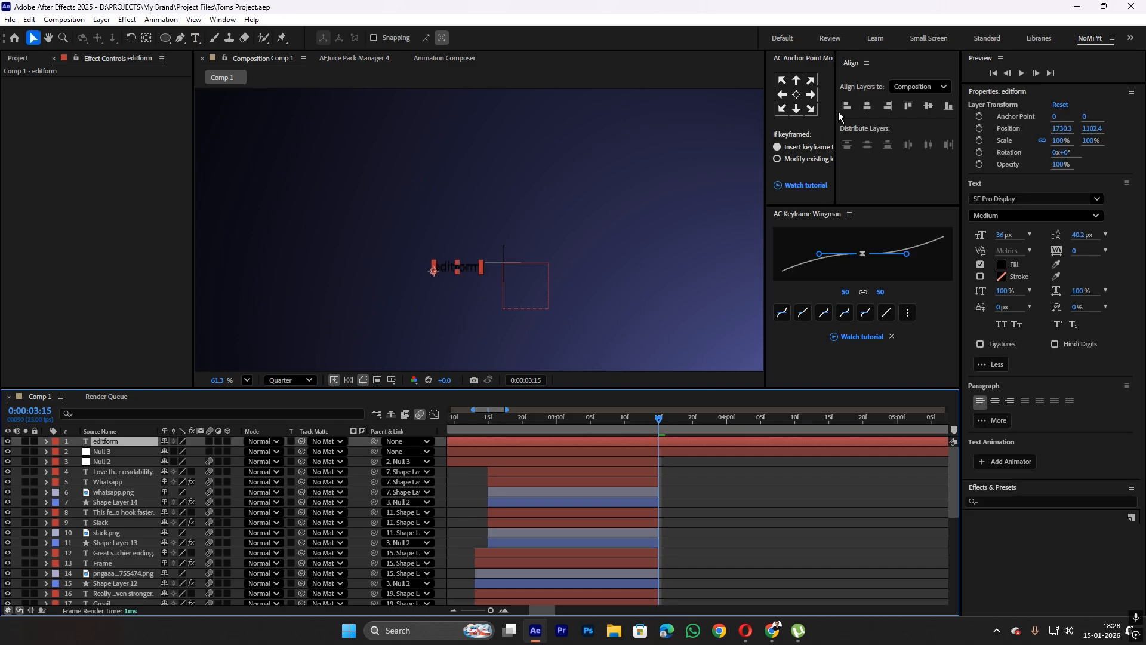
click(796, 95)
key(s)
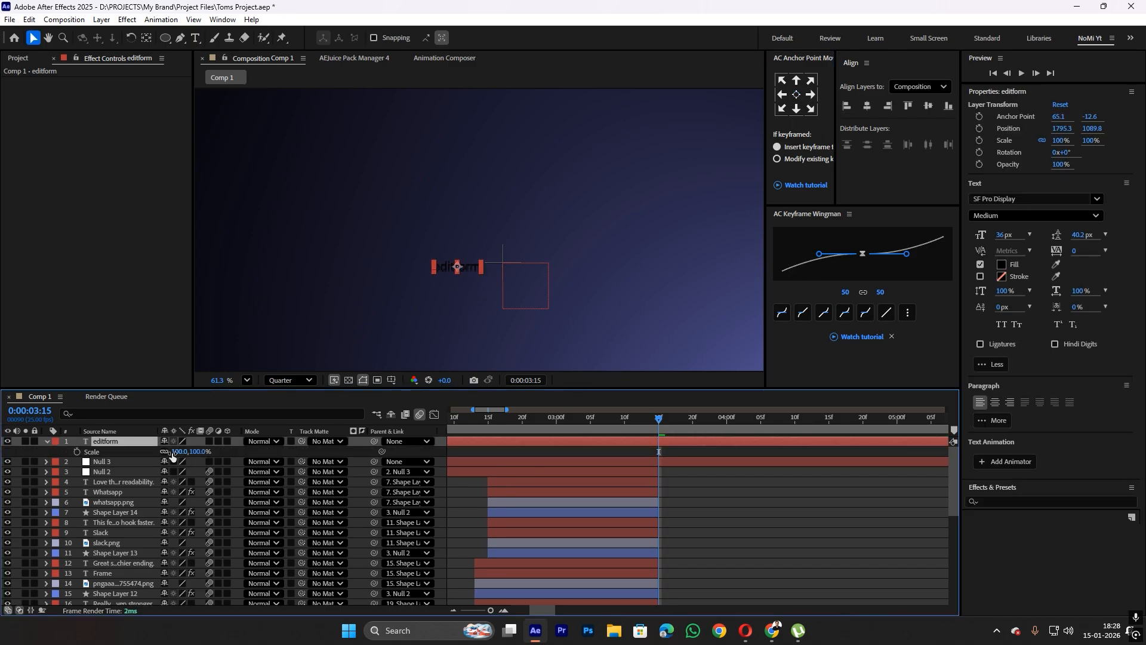
drag(179, 452, 326, 452)
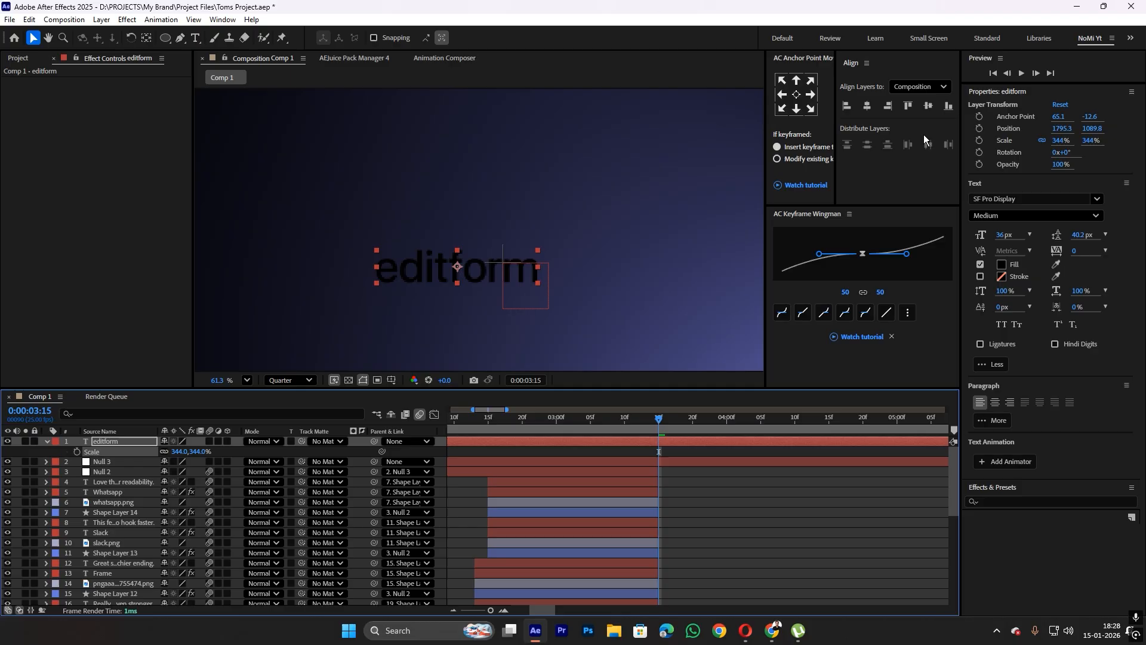
Align the "editform" text to the composition's horizontal and vertical centre and enlarge it to 428%
click(867, 105)
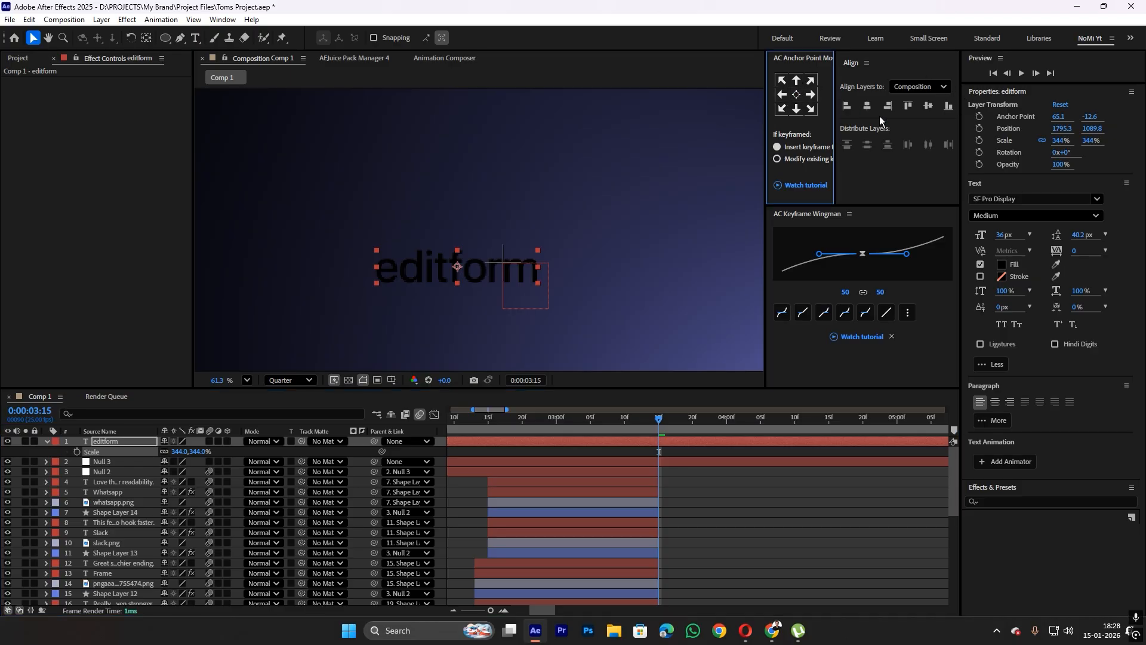
click(928, 105)
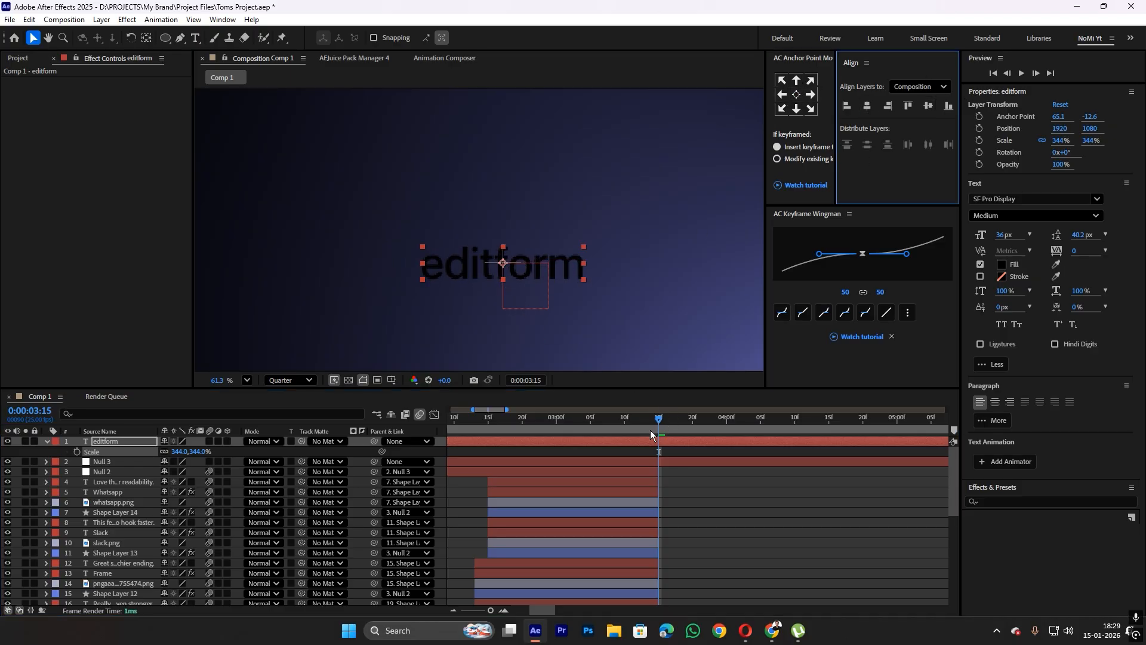
drag(181, 452, 233, 454)
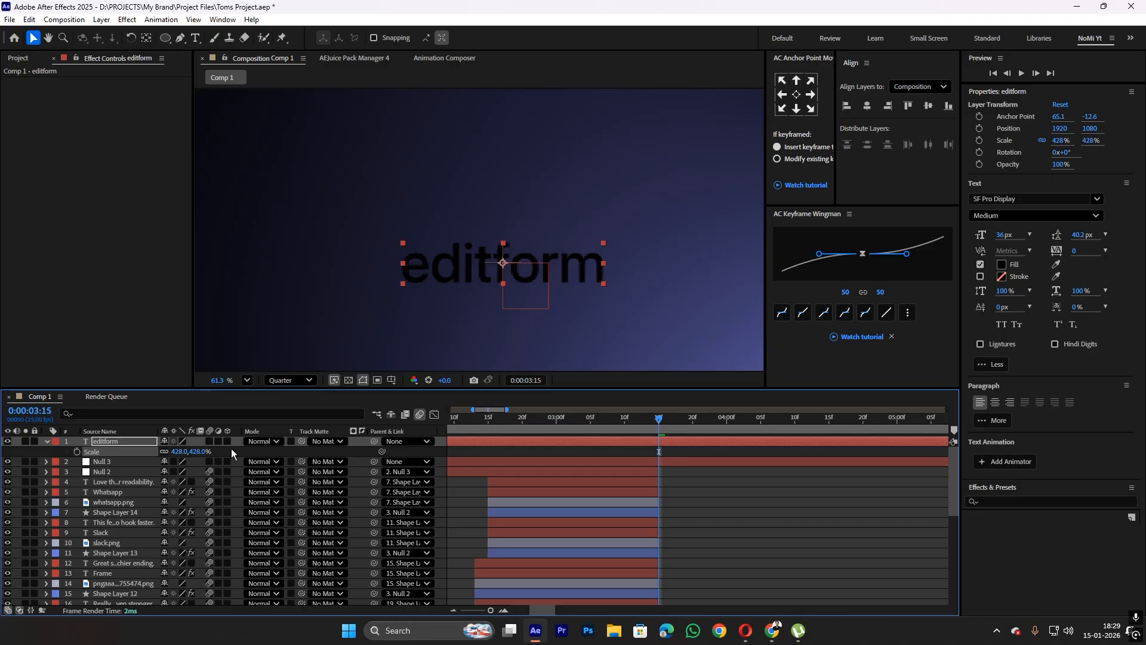
Delete "form" from the centred text so the layer reads only "edit"
double_click(508, 272)
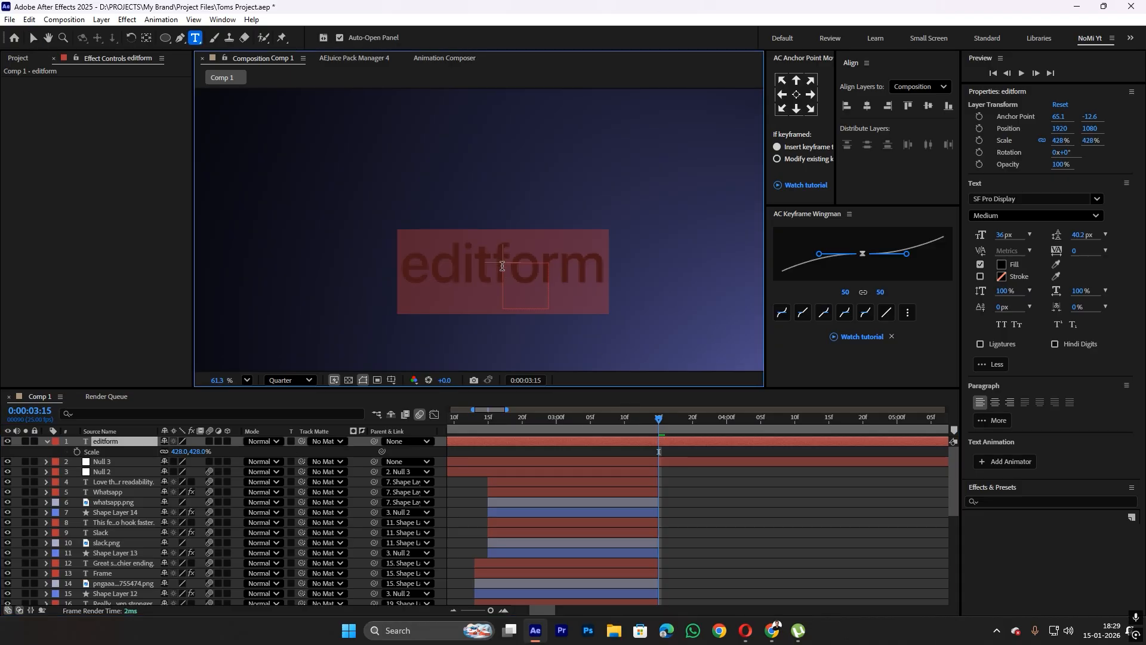
click(505, 277)
drag(509, 257, 649, 281)
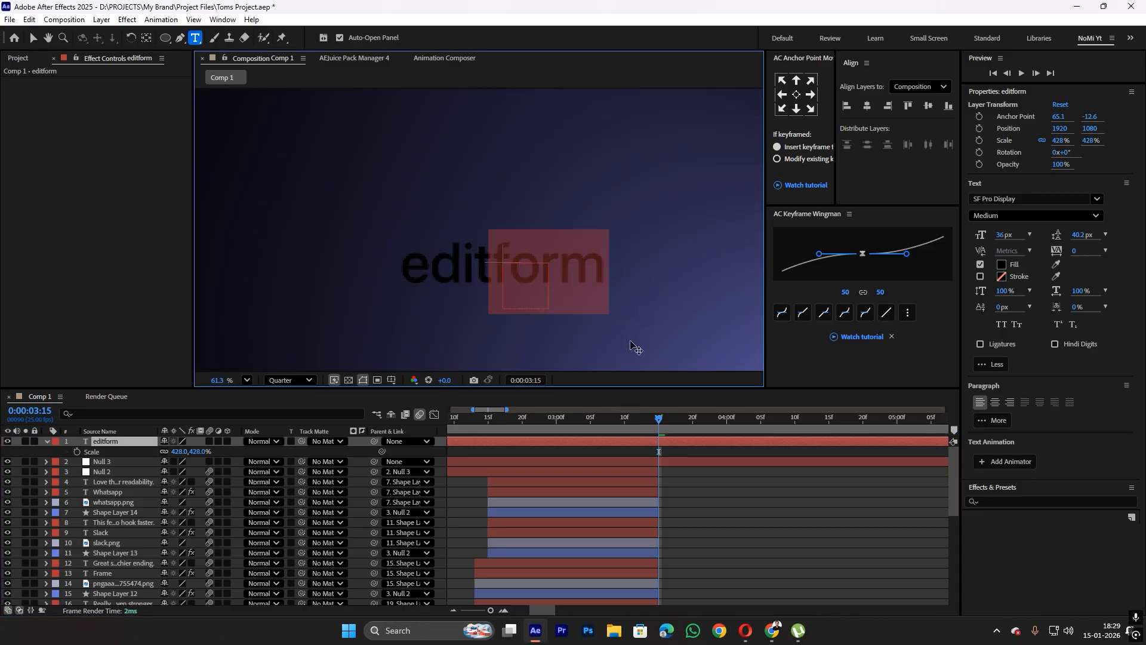
key(BackSpace)
click(670, 459)
Duplicate the "edit" text layer, place the copy directly after the original word, and change its text to "form"
click(667, 441)
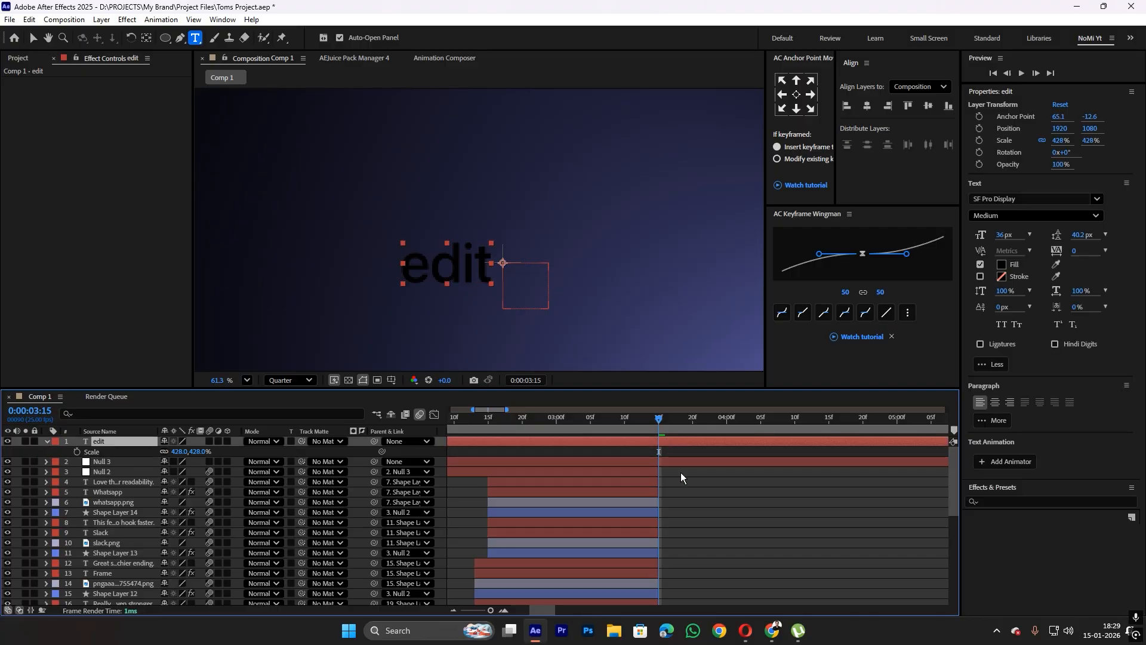
key(ctrl+d)
scroll(464, 291, up, 1)
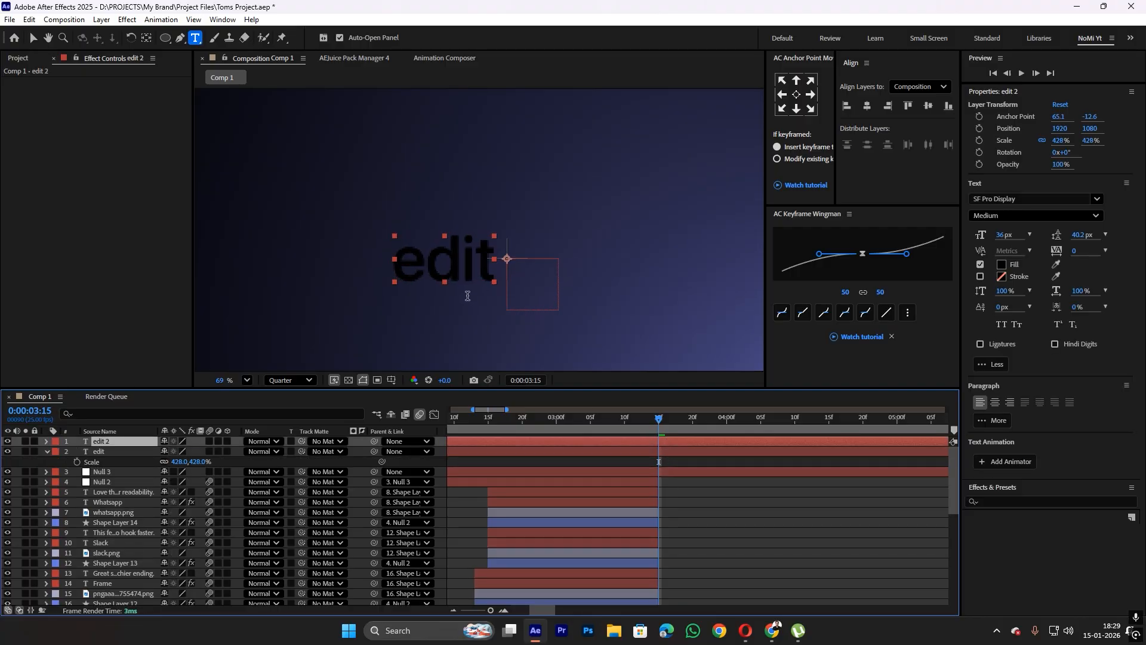
key(v)
scroll(454, 266, up, 2)
drag(453, 262, 588, 259)
double_click(588, 260)
text(form)
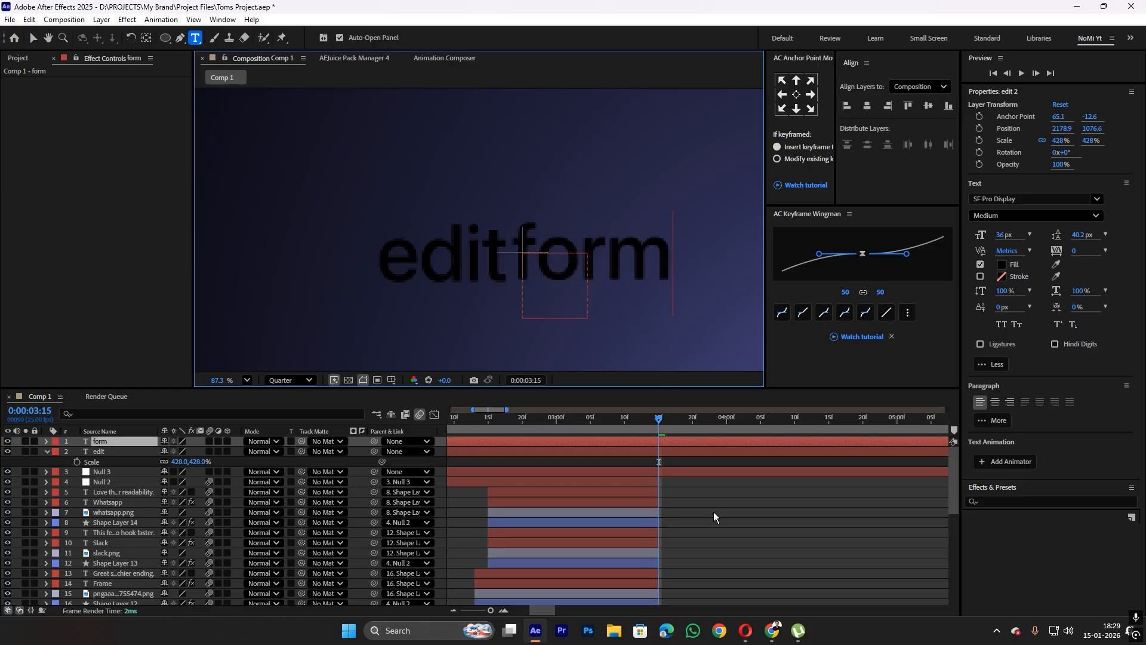
key(Escape)
Move the "form" text closer to "edit" so its position is about 2171.6, 1082.1
scroll(538, 304, up, 4)
key(v)
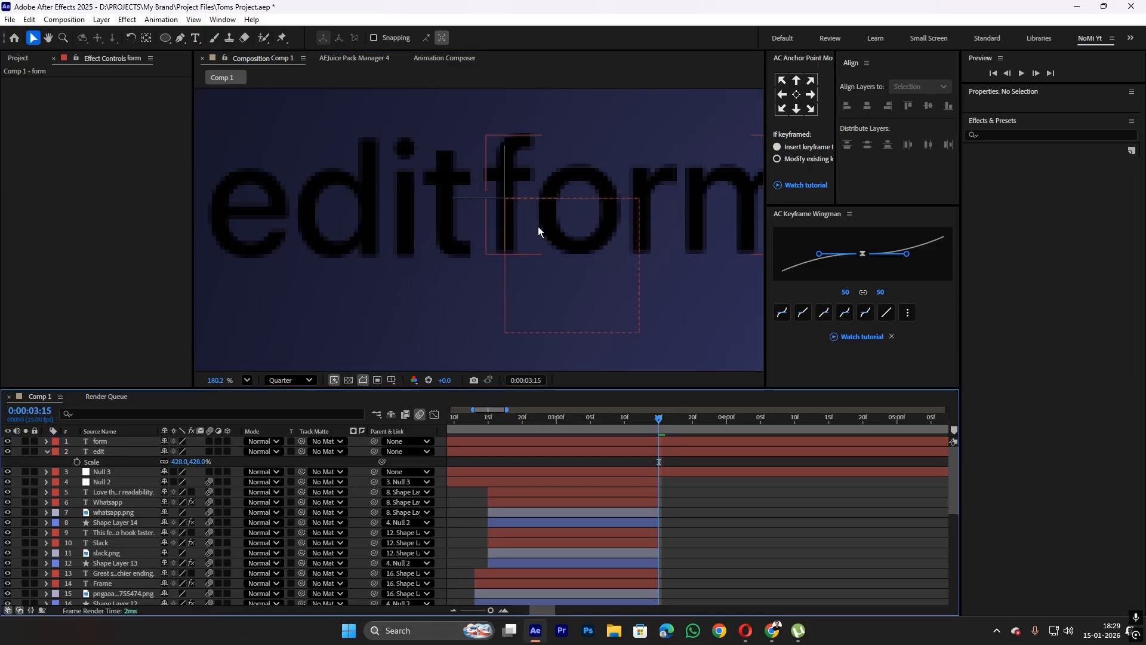
click(535, 224)
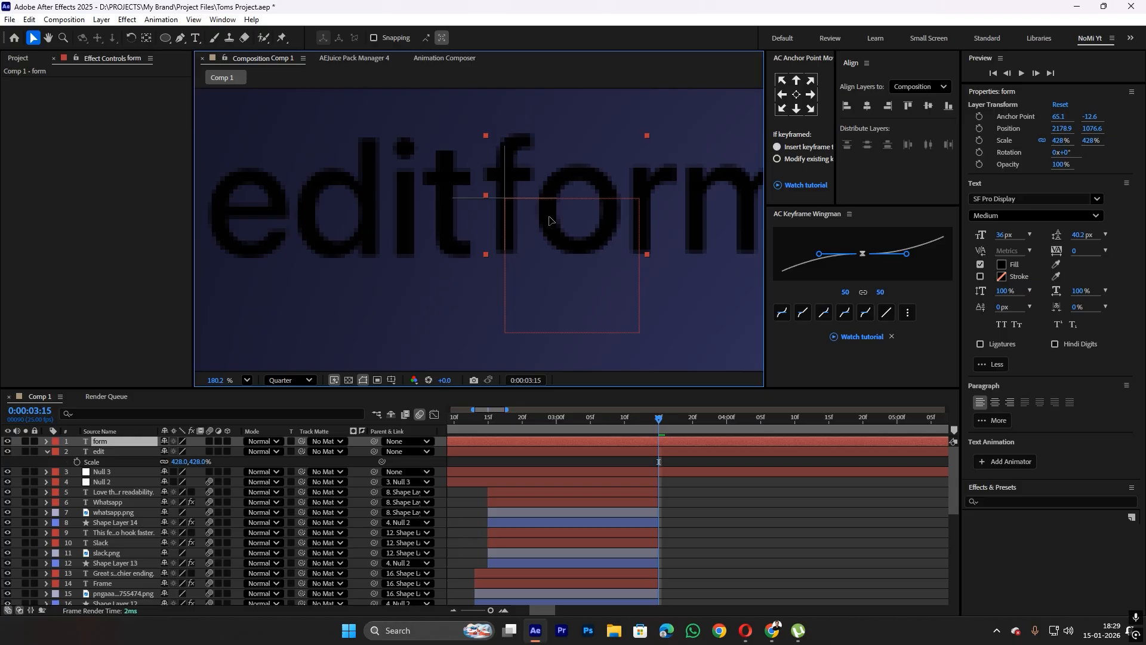
drag(541, 223, 542, 227)
key(Return)
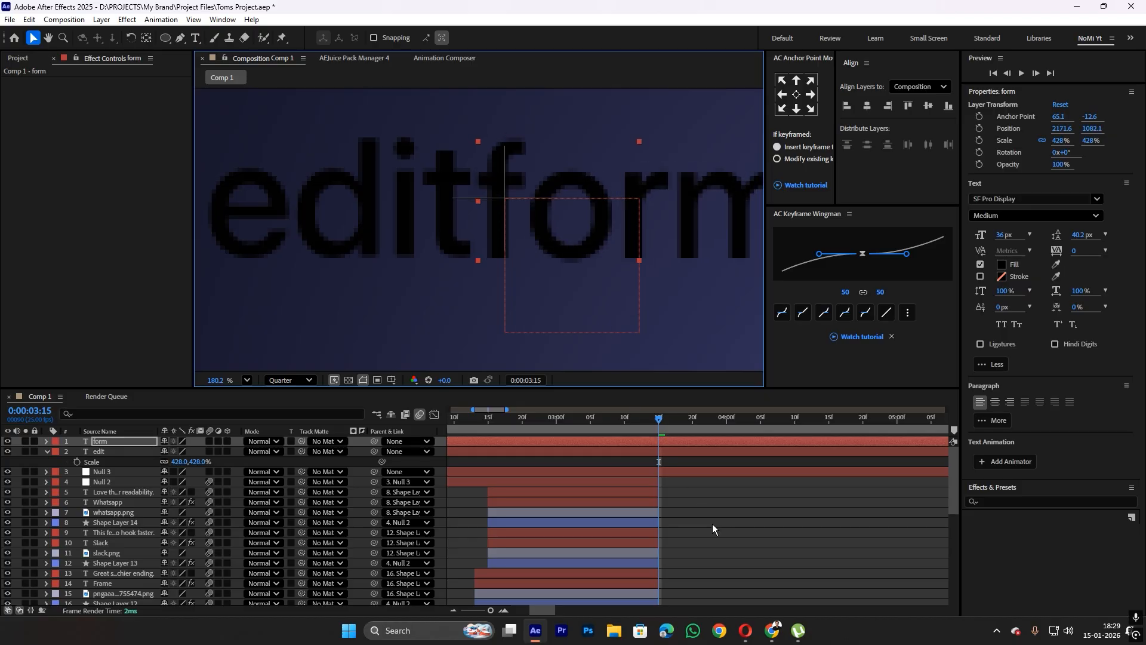
Change the fill colour of the "edit" text layer to white
click(655, 452)
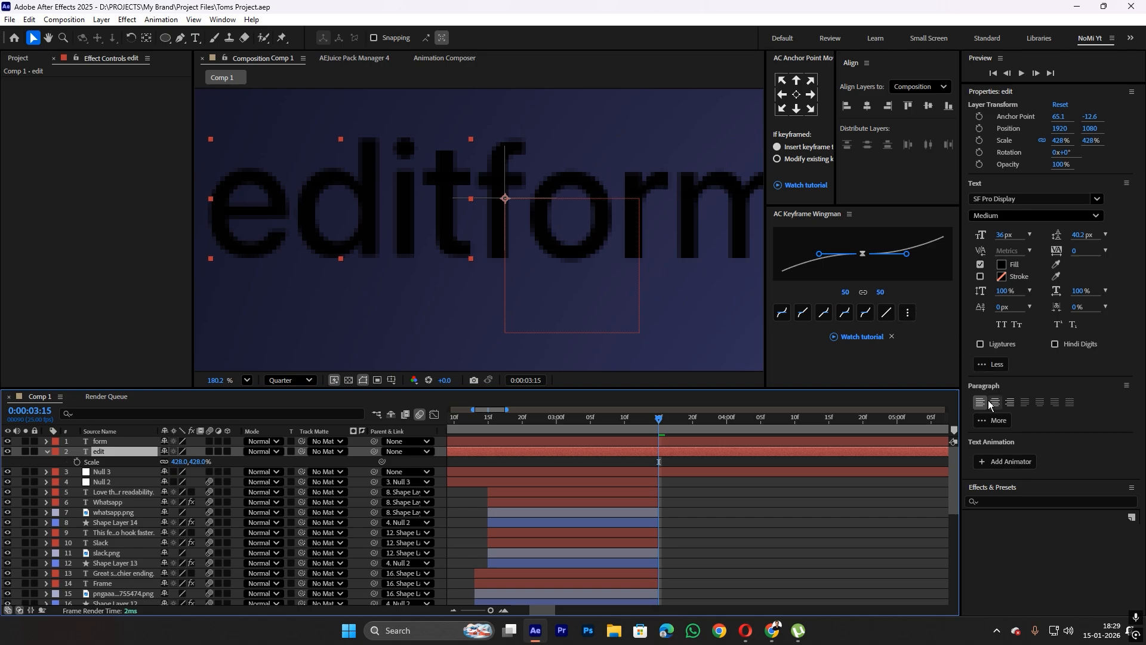
click(1002, 264)
click(477, 285)
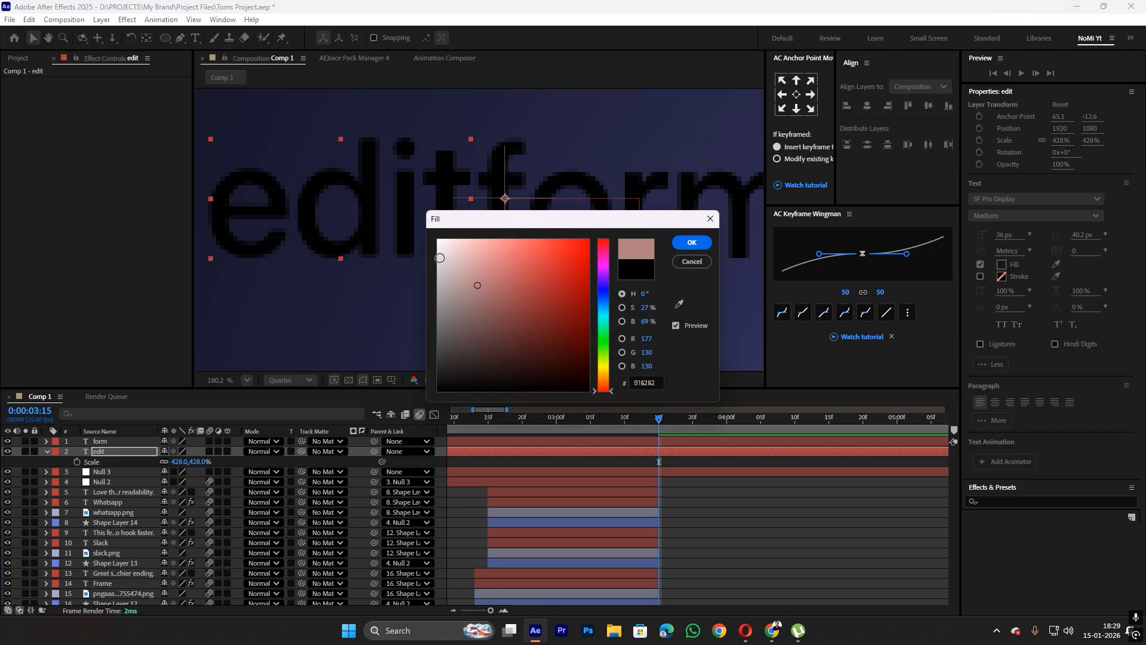
drag(440, 257, 437, 239)
click(691, 242)
Save the project and apply the Gradient Ramp effect to the "form" text layer
click(683, 442)
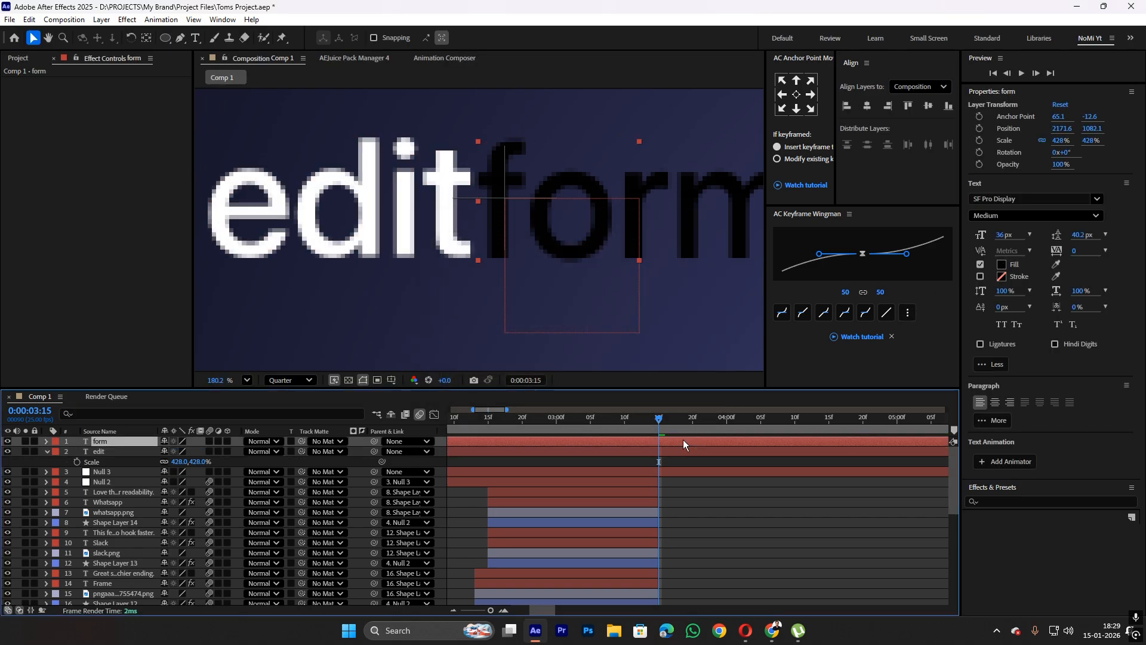
key(ctrl+s)
key(ctrl+space)
text(grad)
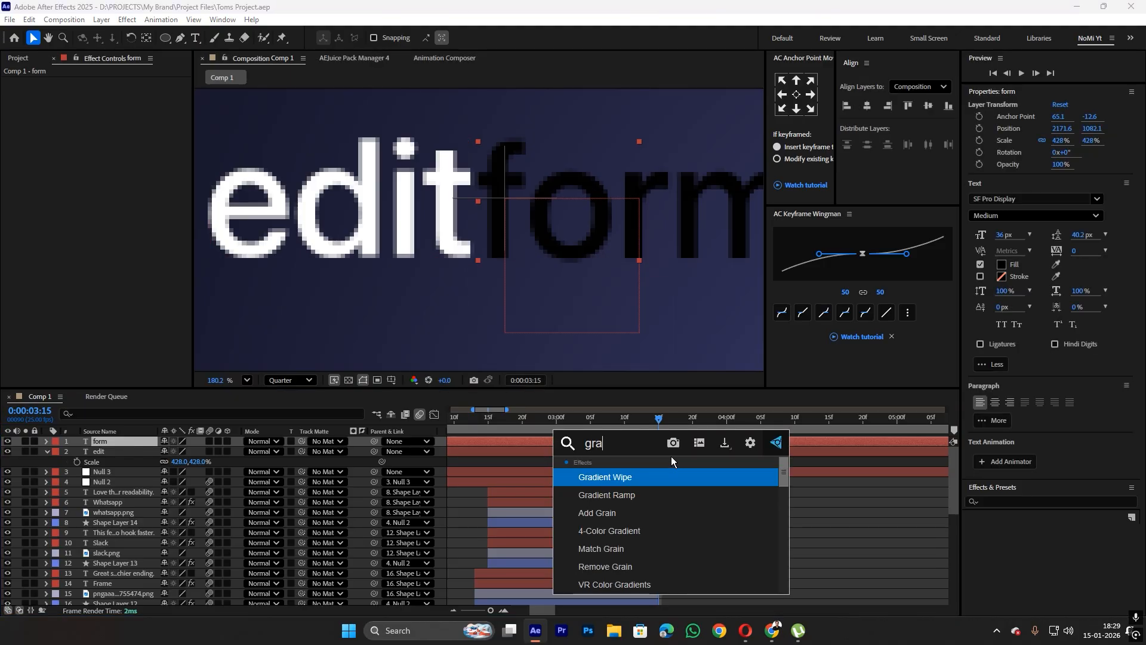
click(630, 500)
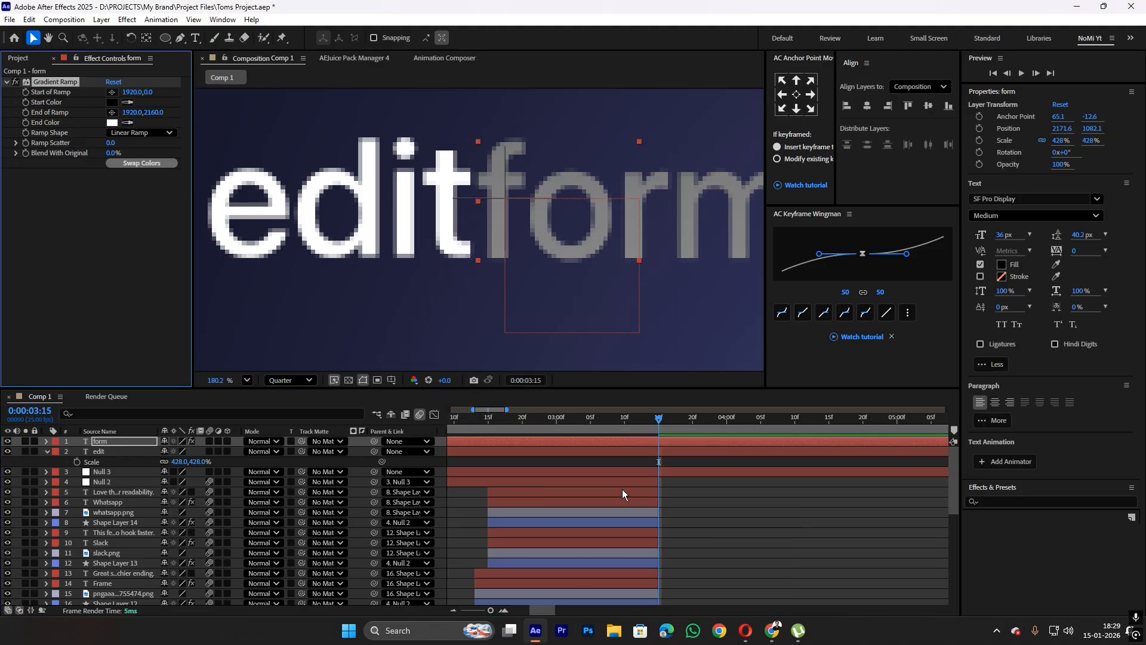
Place the ramp's start just above "form" at about 2025, 974 and its end just below the word at about 2038, 1176
scroll(538, 188, down, 3)
drag(571, 233, 512, 255)
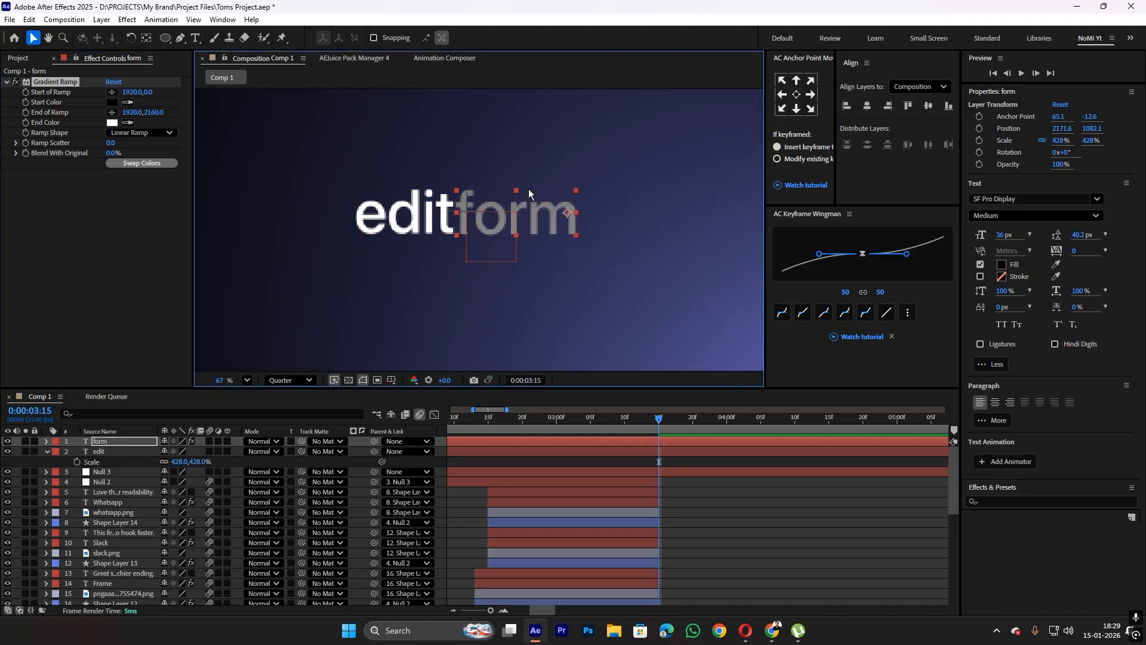
scroll(529, 188, down, 5)
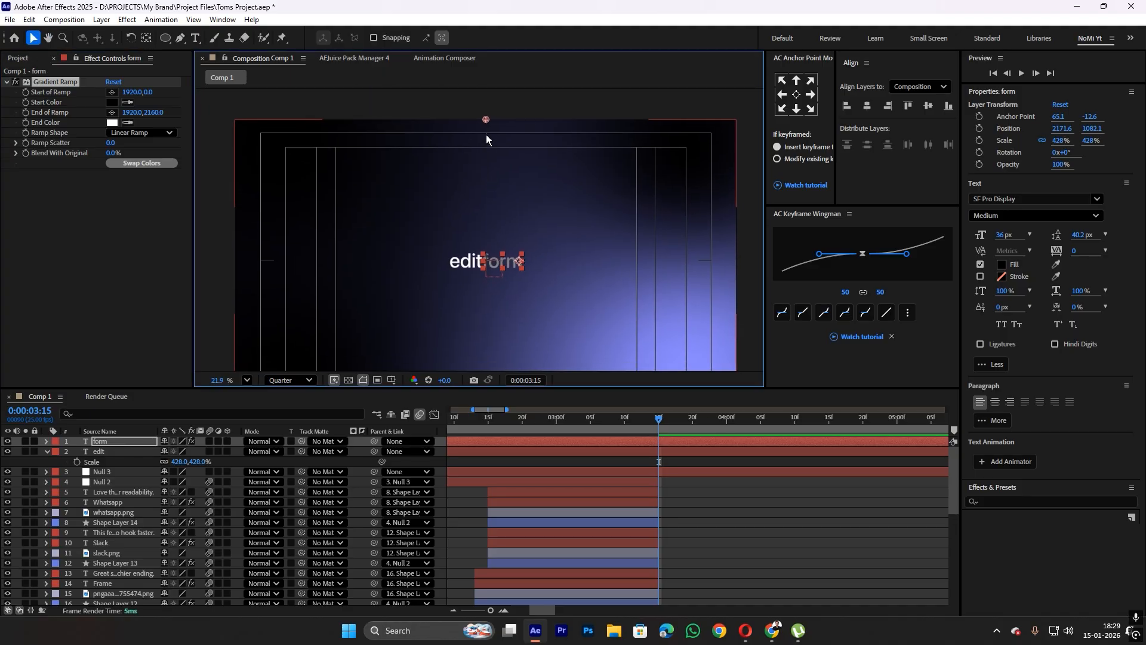
drag(486, 120, 500, 247)
scroll(501, 265, down, 3)
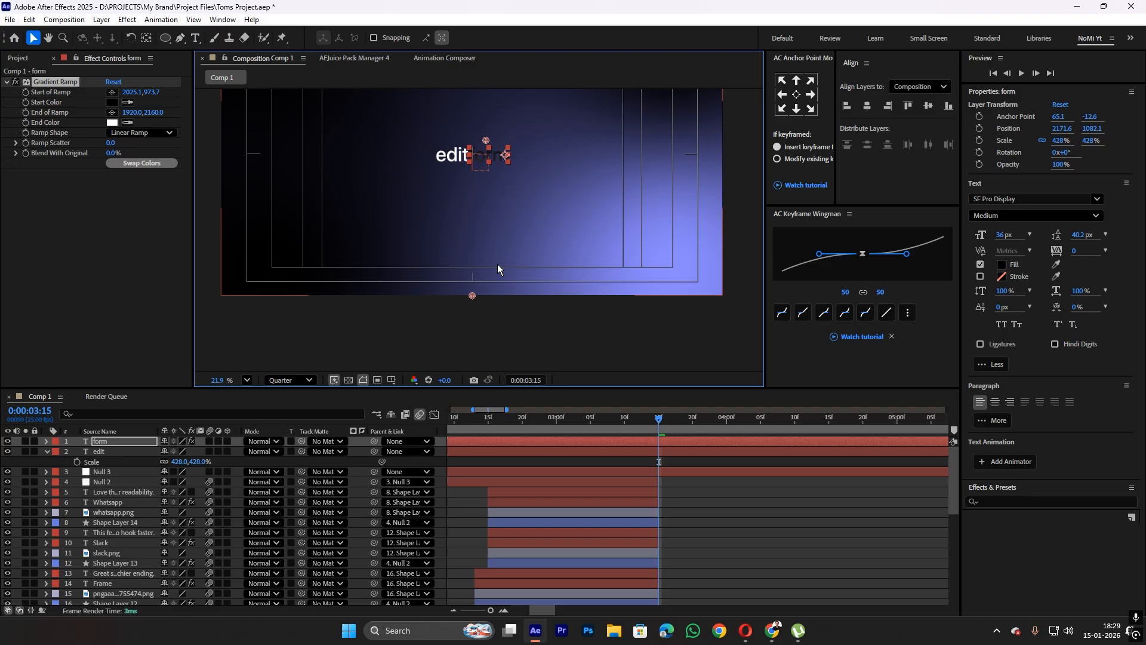
drag(473, 292, 487, 170)
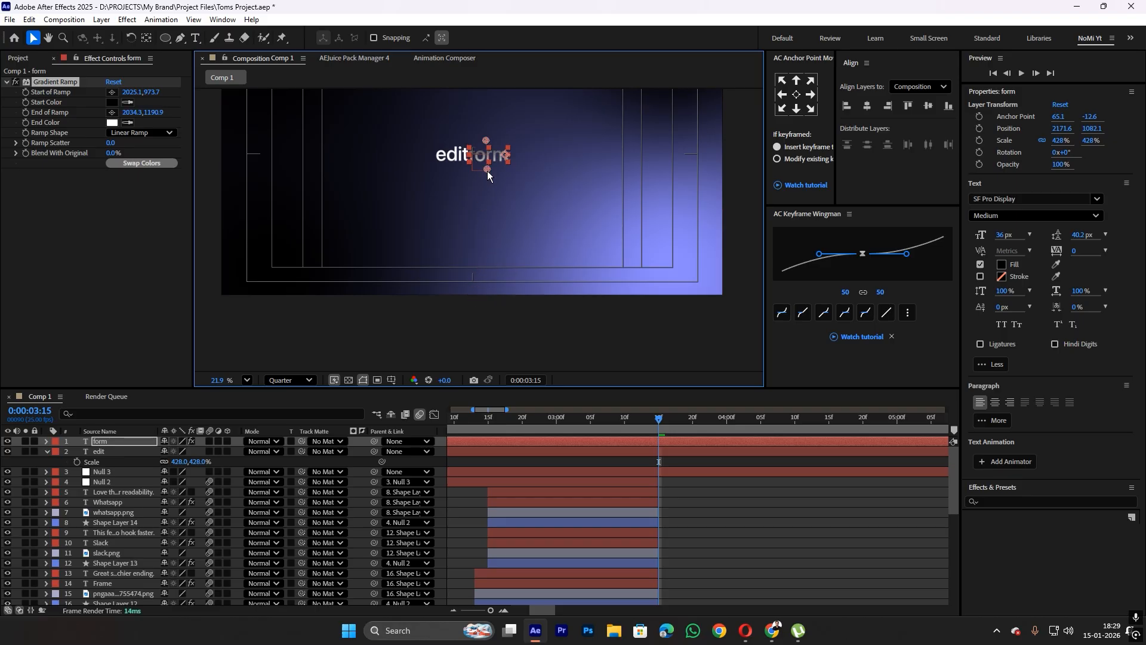
scroll(488, 171, up, 5)
scroll(489, 170, up, 4)
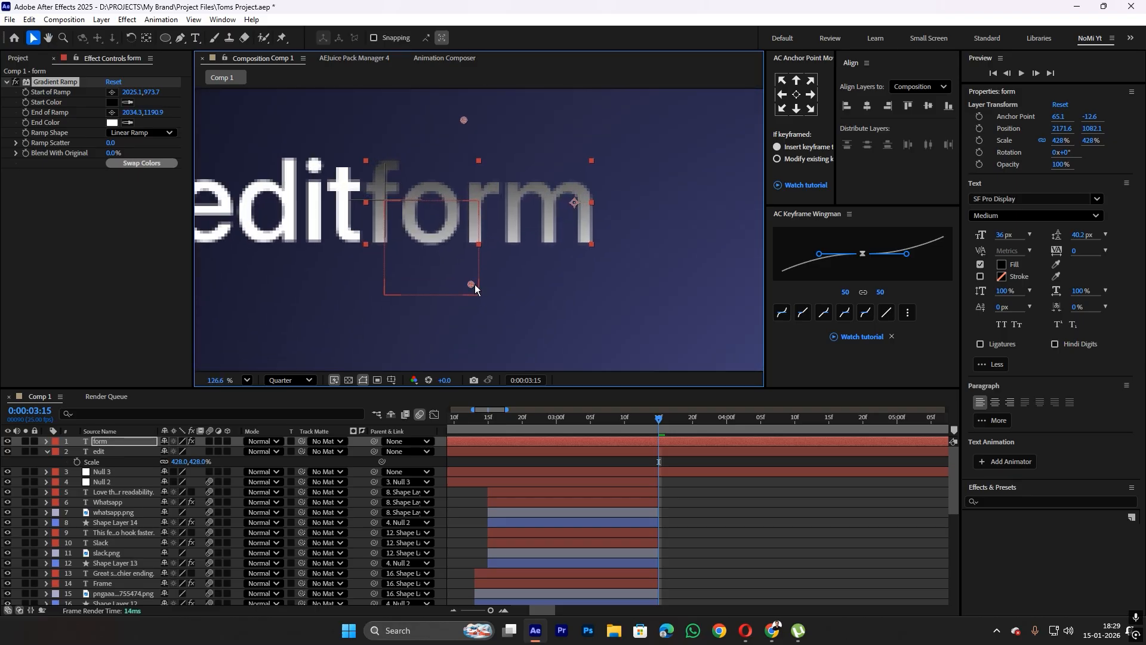
drag(475, 284, 475, 275)
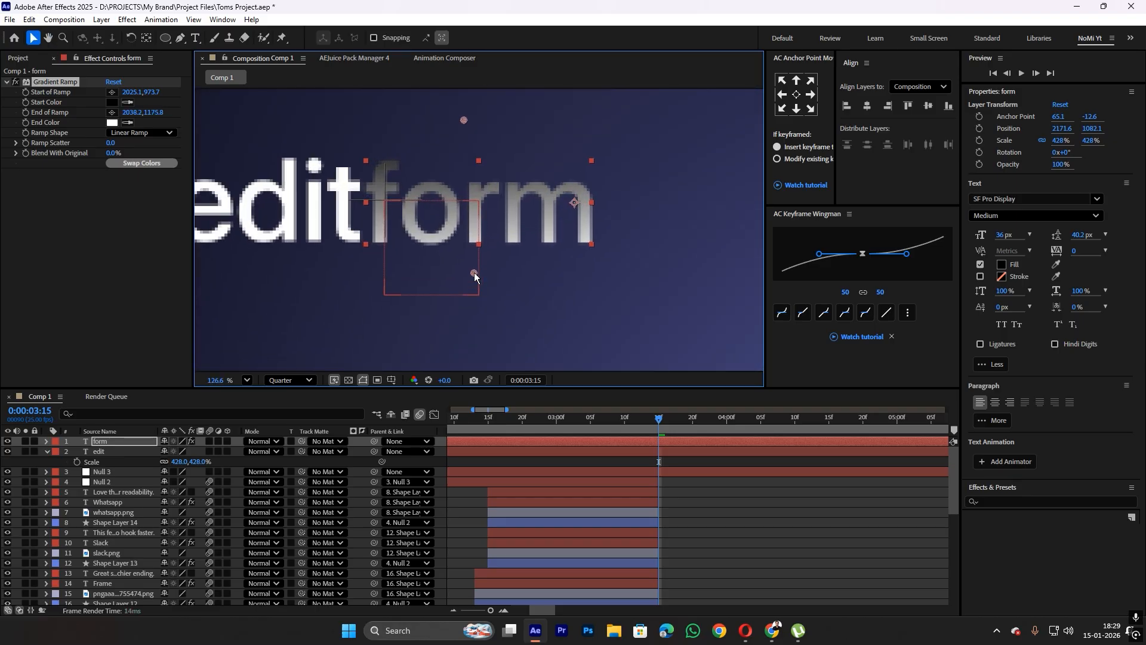
Set the Gradient Ramp's end colour on "form" to light blue 7E9BFC
click(112, 122)
drag(601, 275, 605, 305)
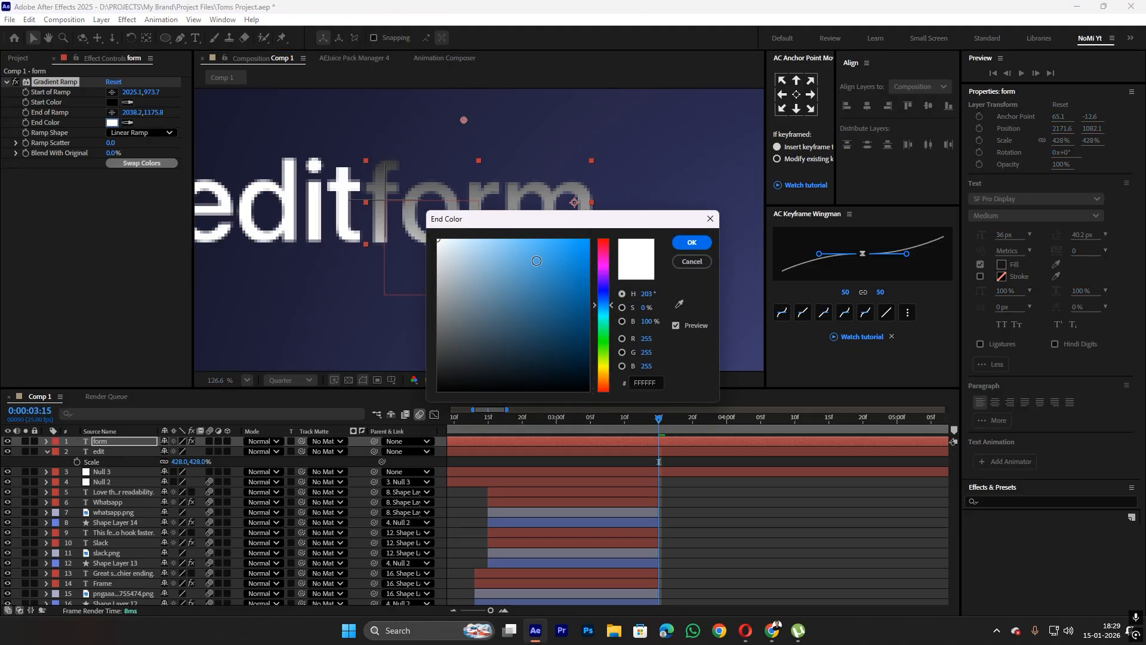
drag(536, 261, 514, 241)
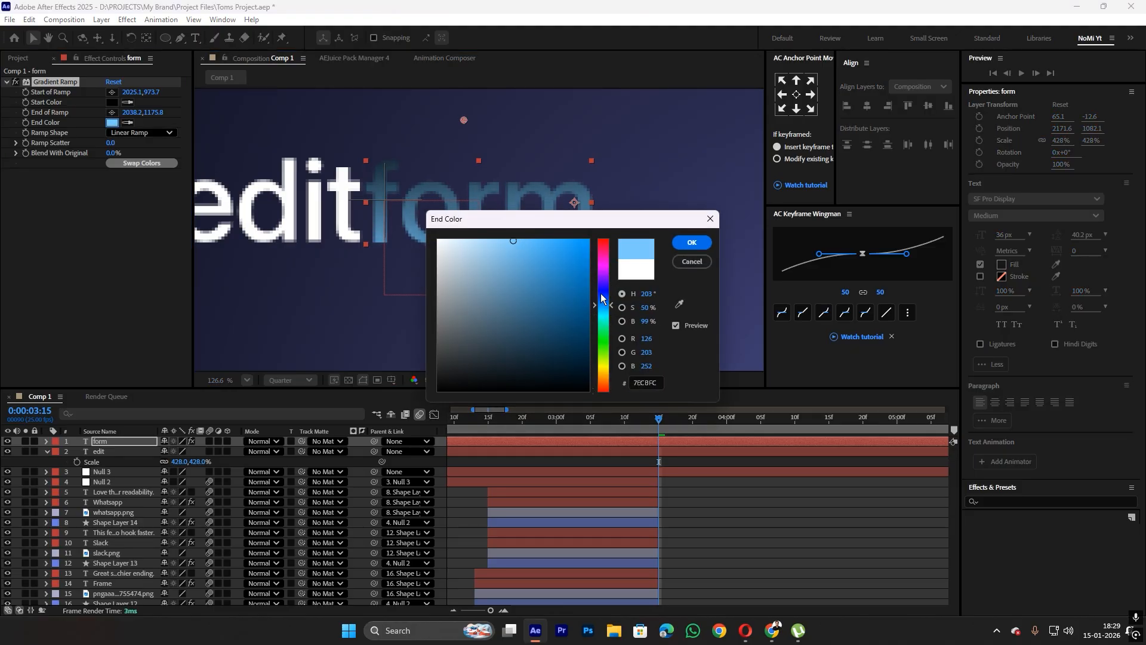
drag(601, 306, 599, 297)
click(692, 242)
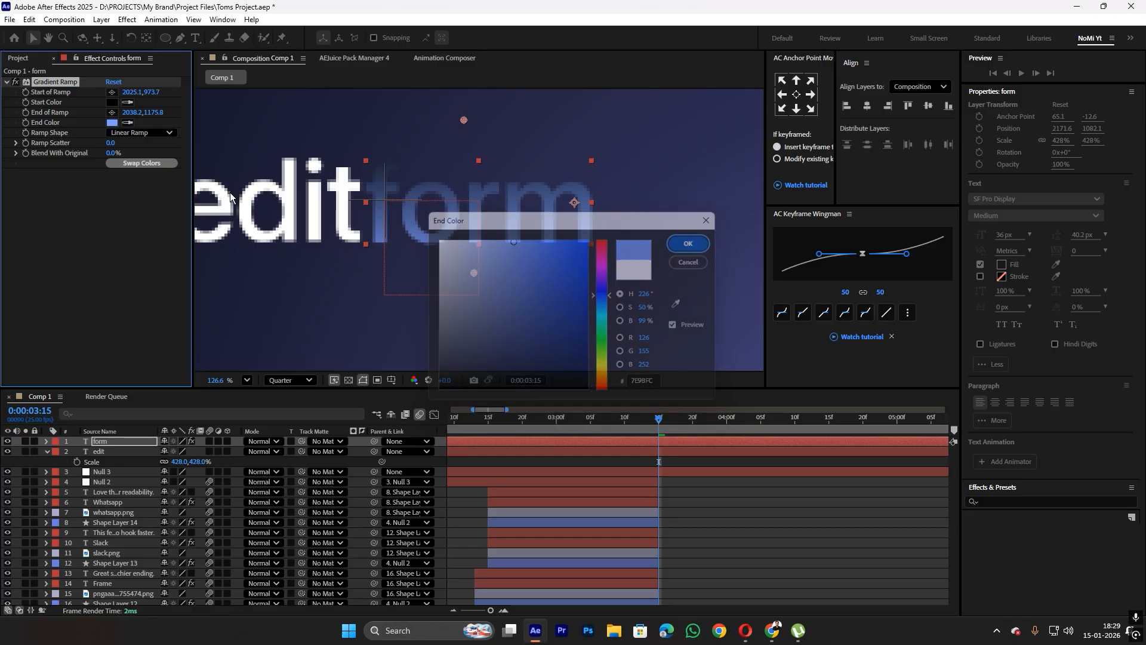
Set the Gradient Ramp's start colour on "form" to light purple 9B7CFF
click(112, 102)
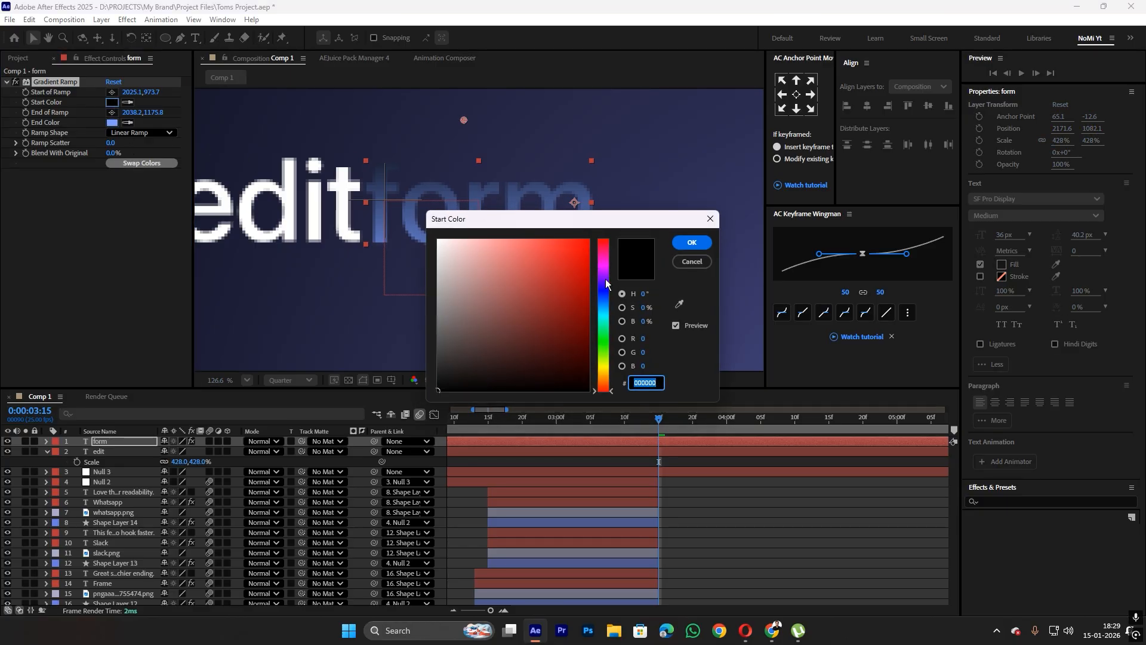
mouse_move(606, 281)
mouse_down()
mouse_move(610, 309)
mouse_move(594, 292)
mouse_move(604, 287)
mouse_up()
click(519, 251)
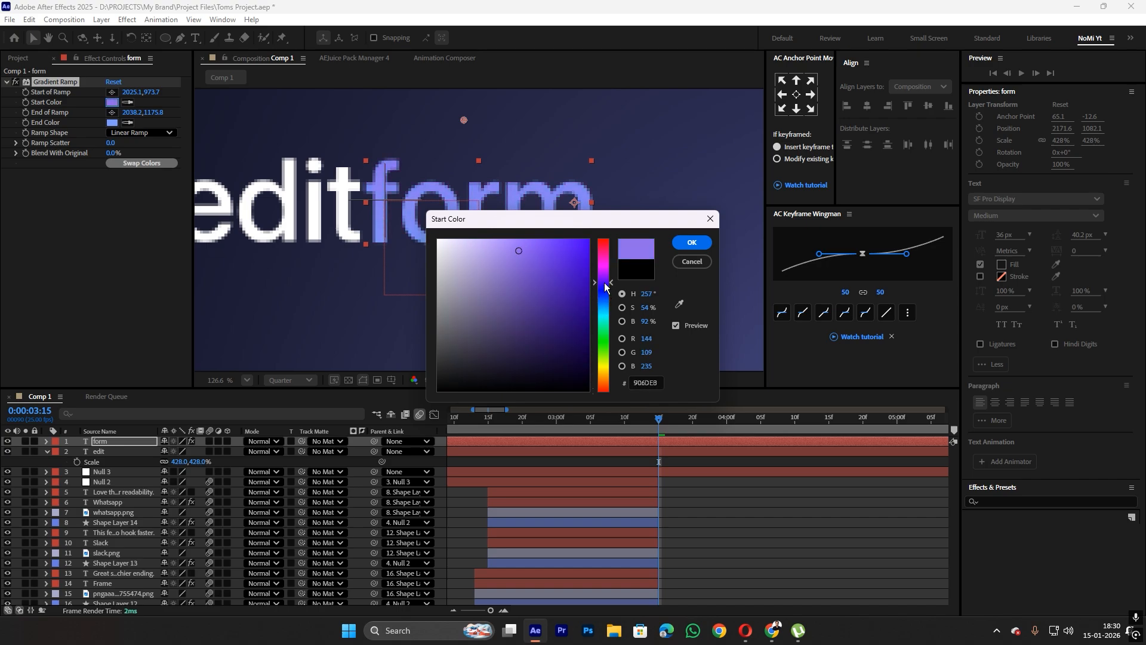
click(514, 238)
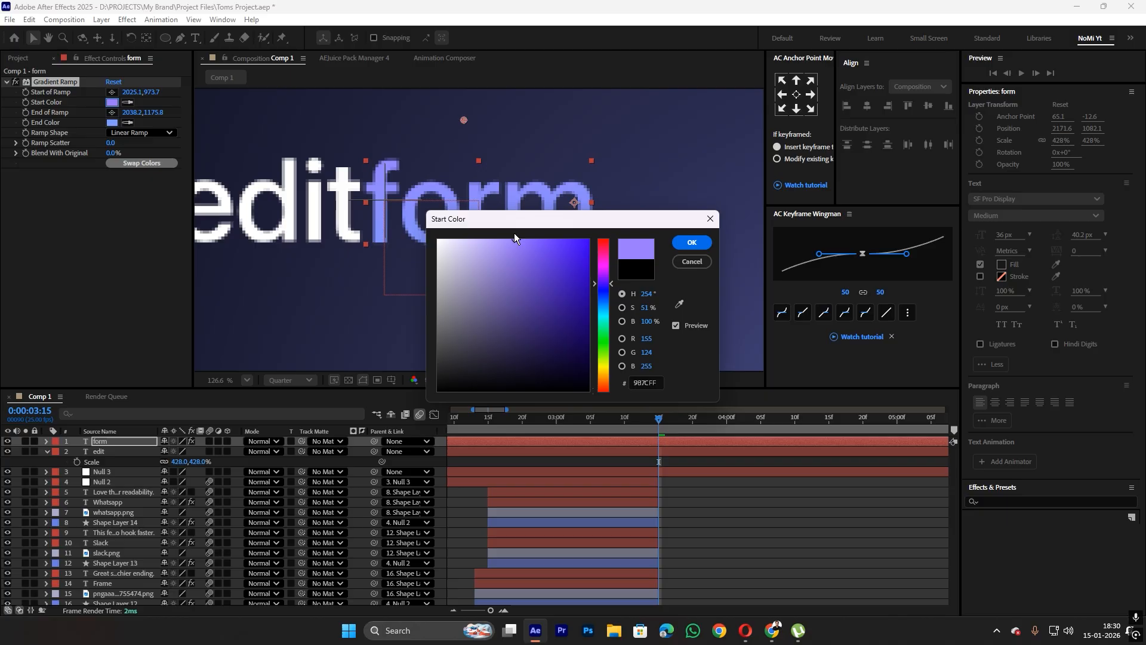
click(674, 245)
click(515, 257)
scroll(515, 256, down, 5)
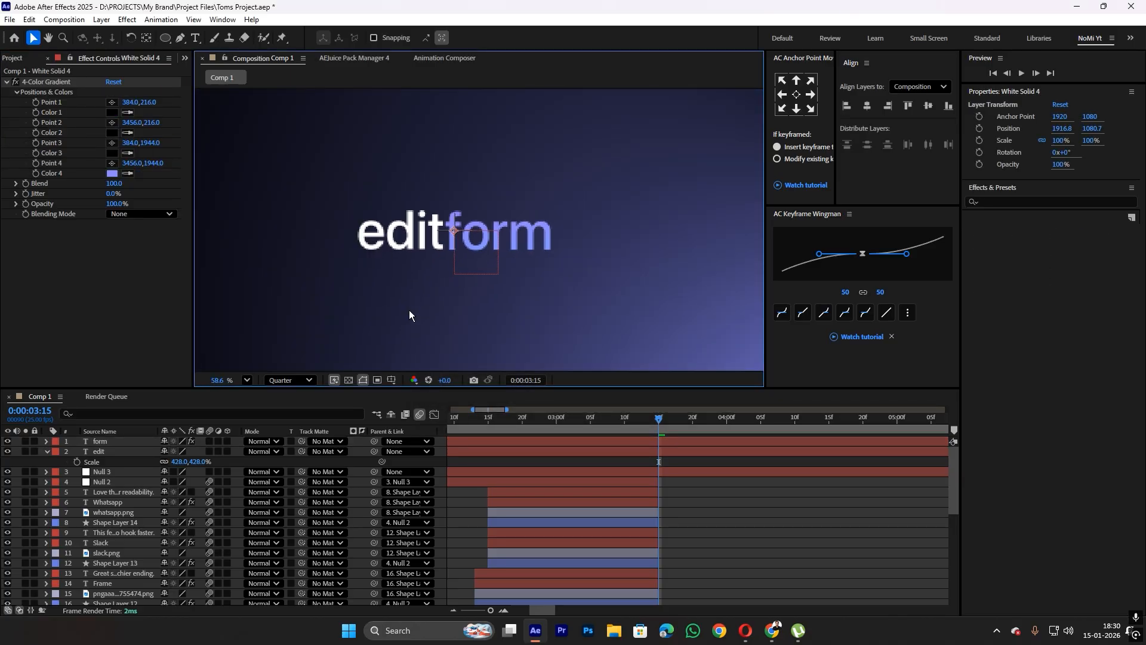
scroll(496, 239, up, 2)
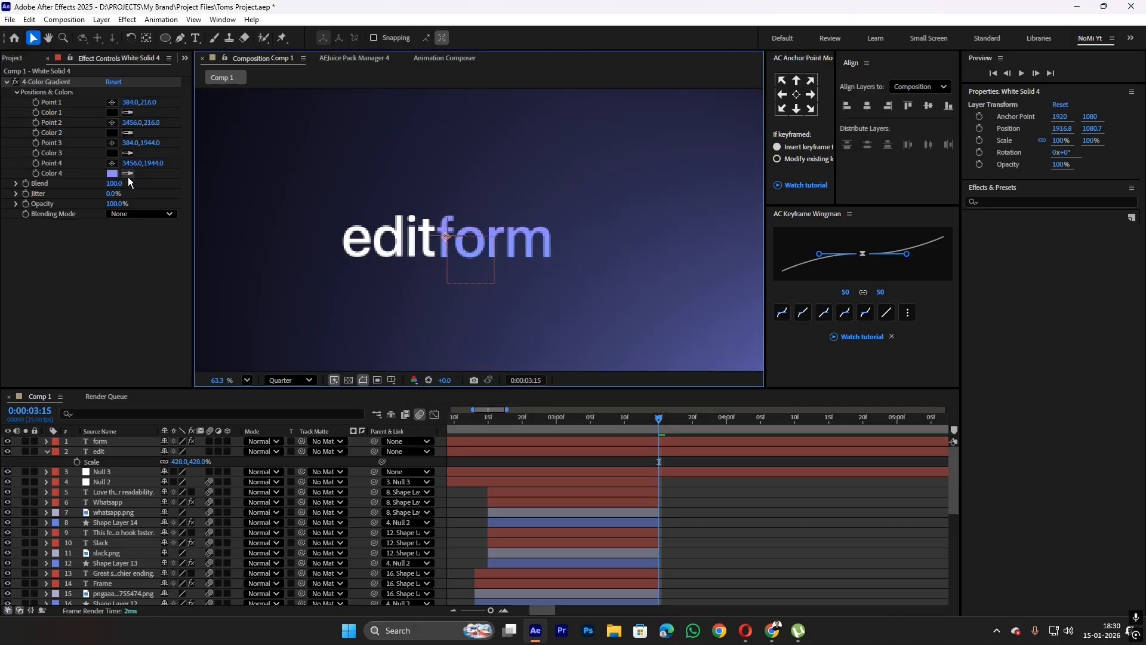
Change the Gradient Ramp's end colour on "form" to the more saturated blue 5C82FF
click(634, 442)
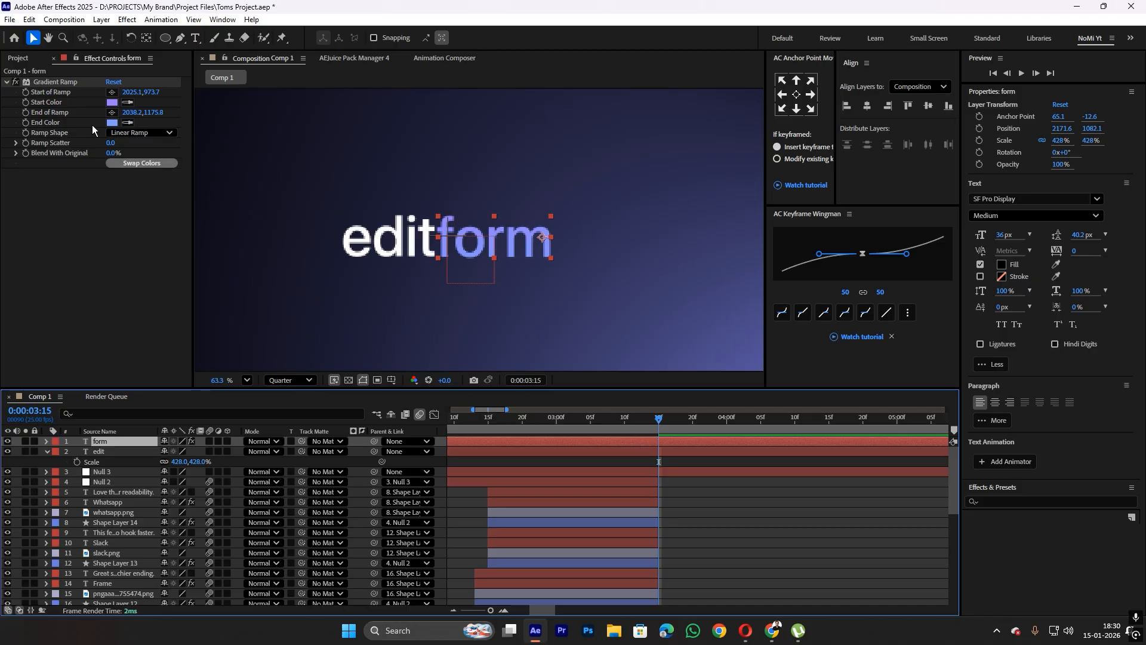
click(112, 122)
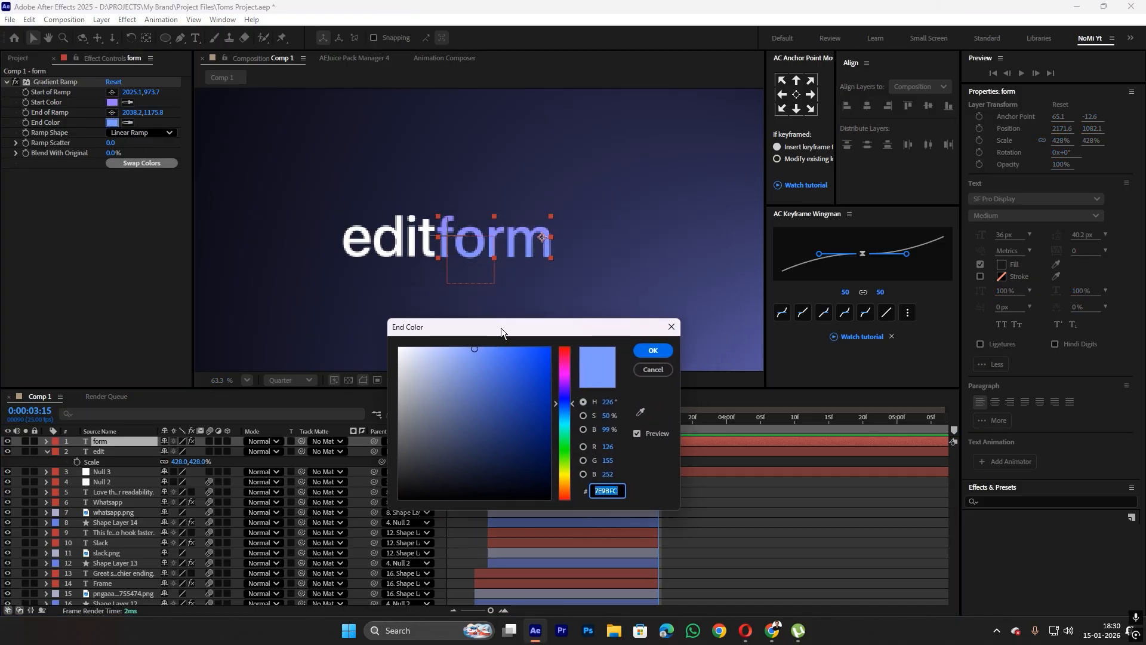
drag(478, 352, 496, 342)
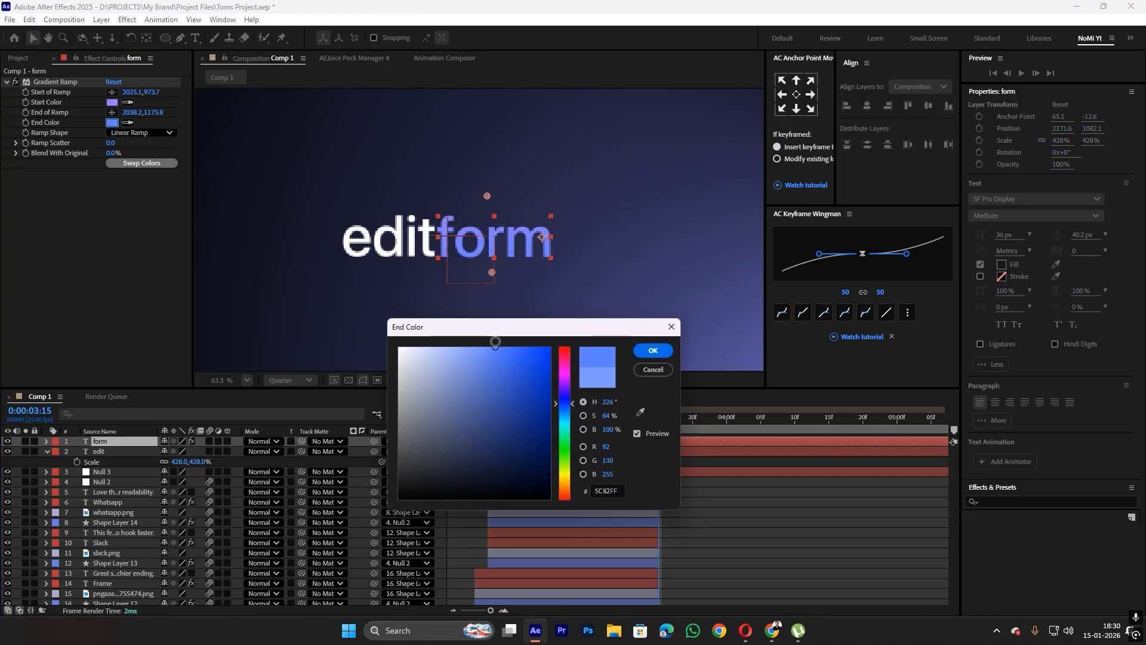
click(649, 353)
click(553, 301)
scroll(477, 254, down, 2)
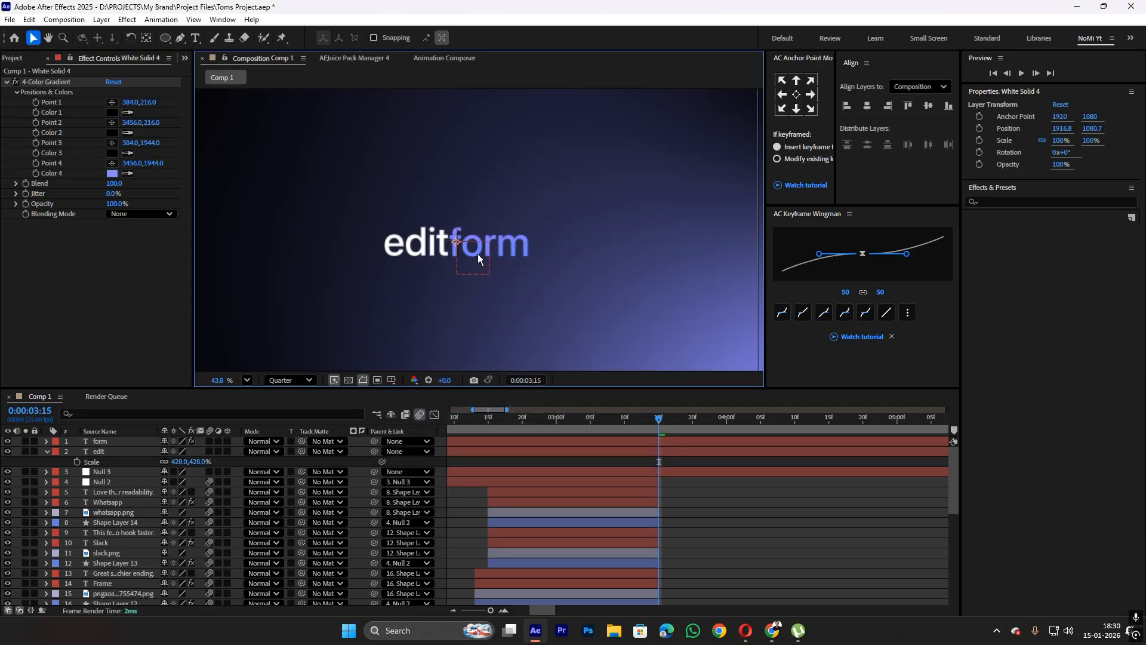
scroll(478, 253, down, 2)
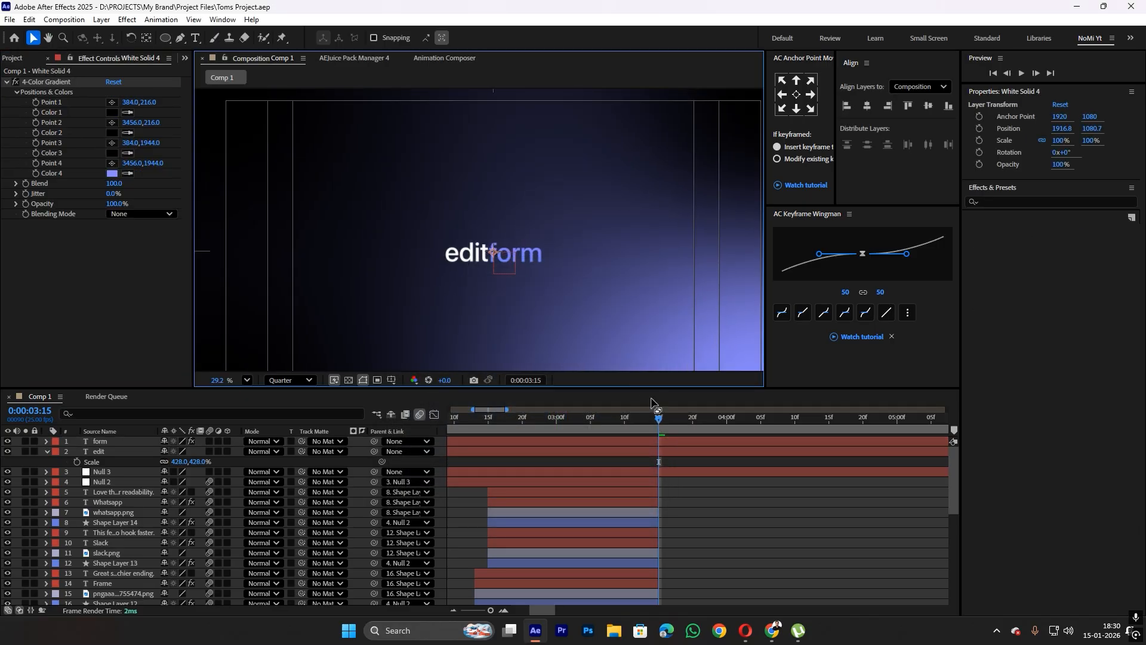
Move the anchor point of the "form" text layer to its bottom-right corner
click(666, 451)
scroll(521, 293, up, 2)
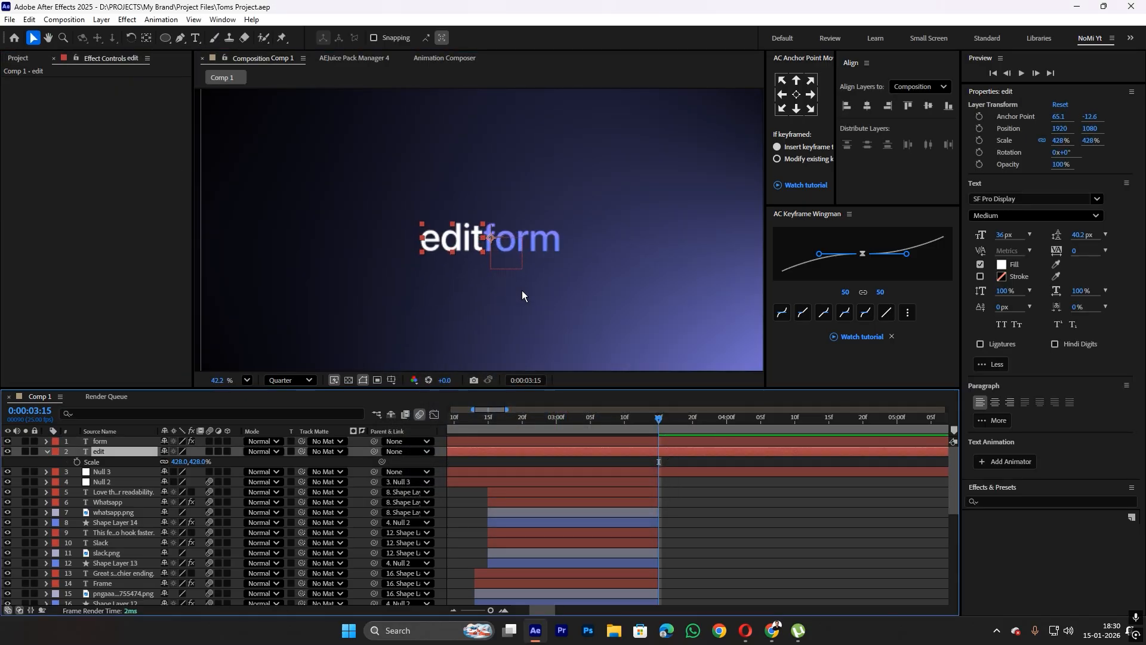
click(678, 439)
click(719, 518)
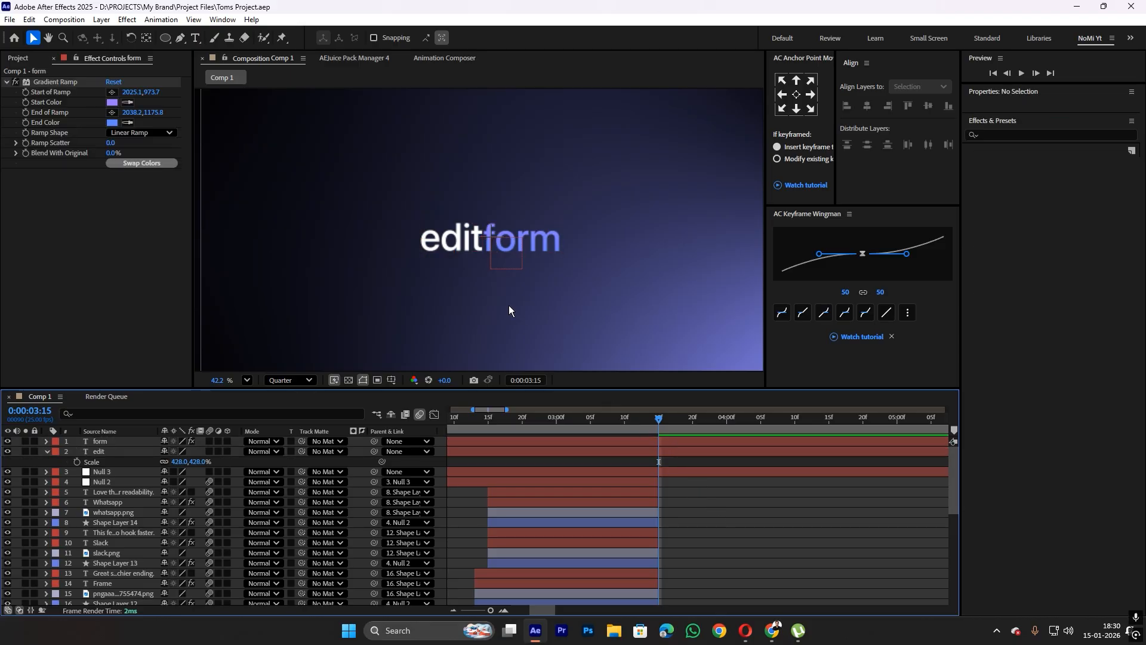
click(664, 440)
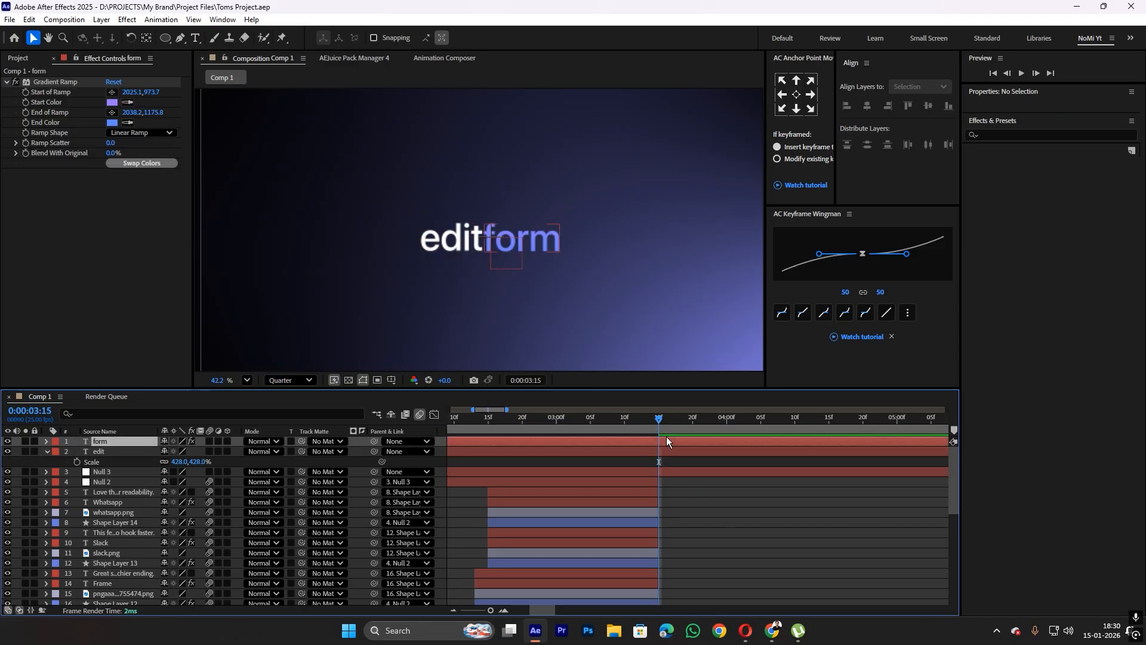
click(811, 108)
click(705, 451)
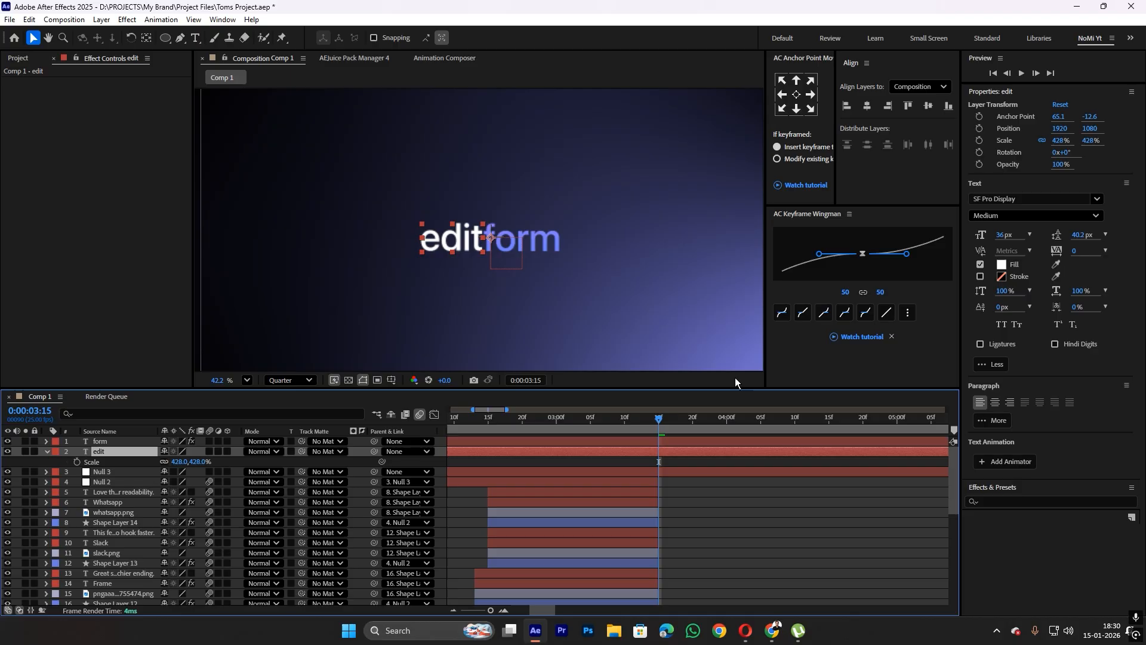
click(623, 434)
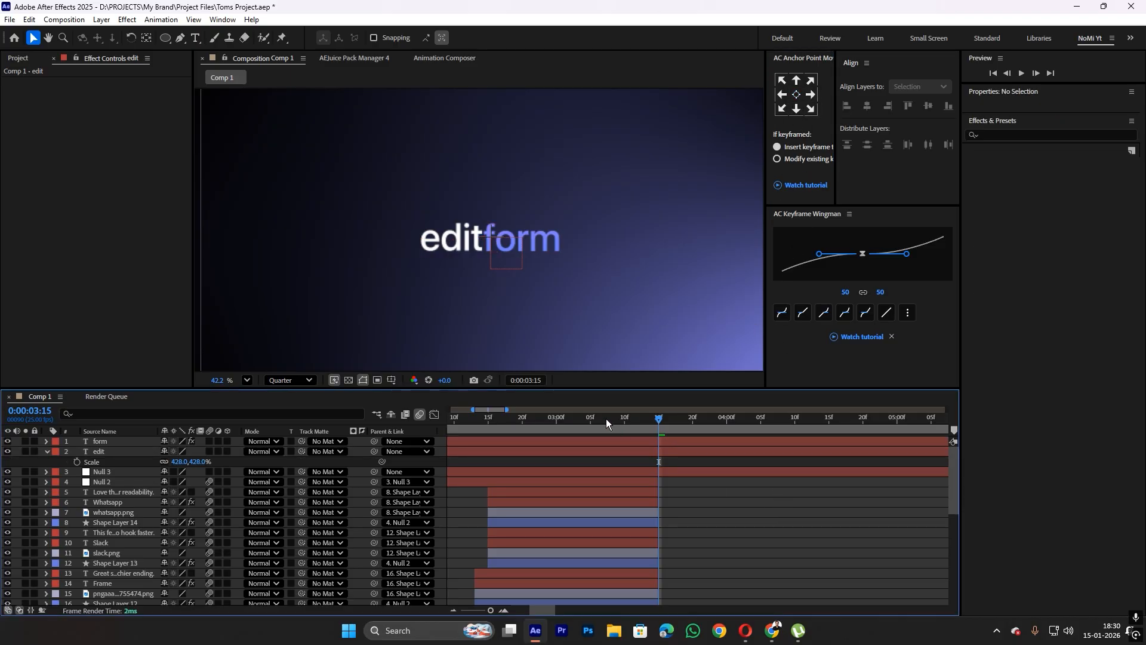
Draw an ellipse shape about 1540 by 1475 px over the editform title near the composition's centre
scroll(477, 254, down, 3)
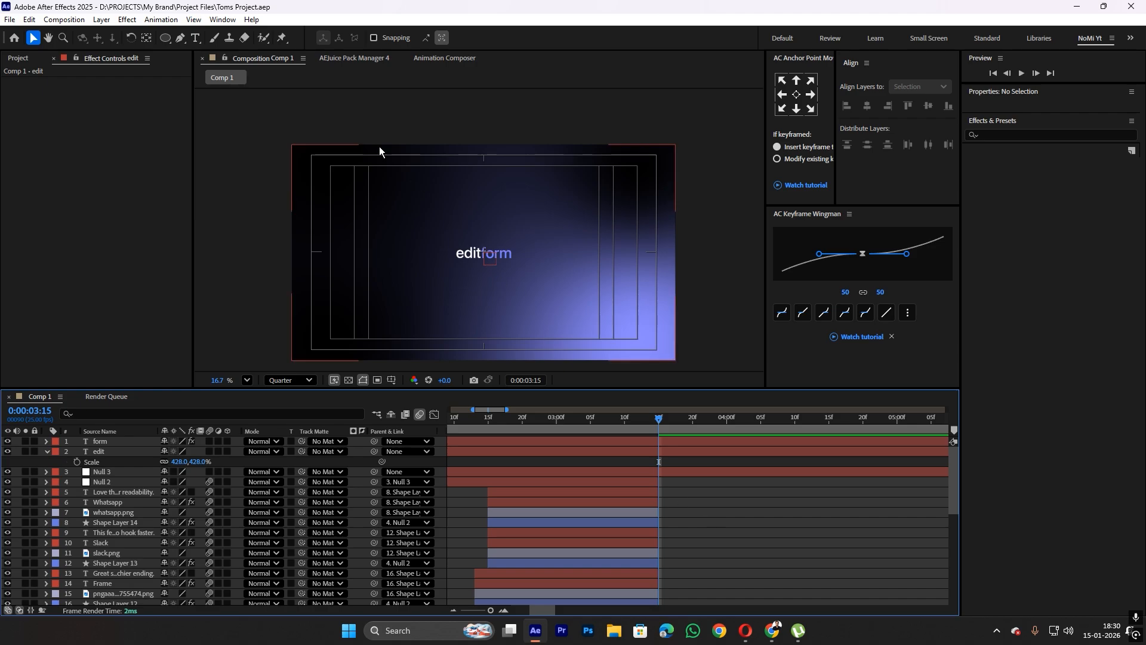
click(165, 38)
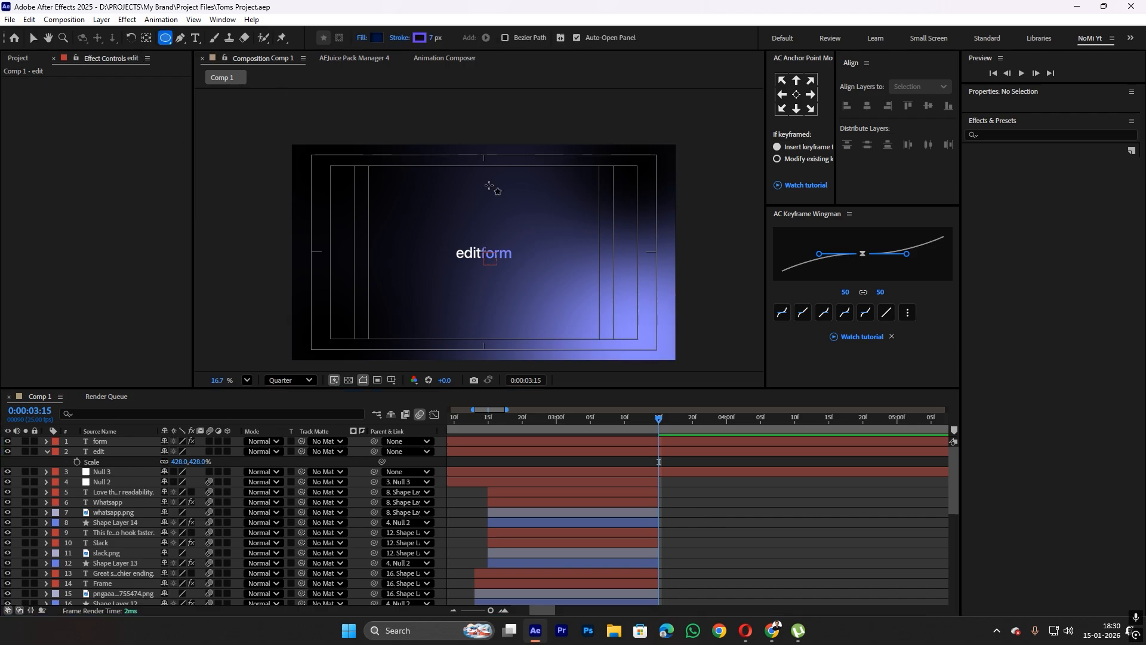
drag(415, 188, 568, 335)
key(v)
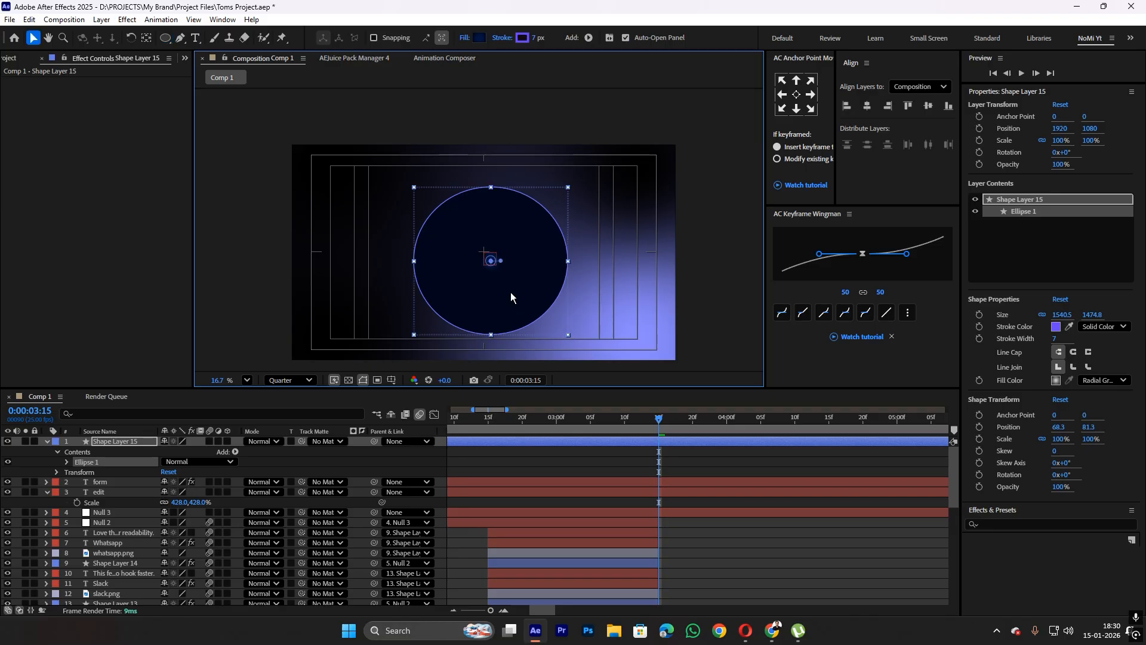
Centre the circle layer's anchor point and align the circle to the composition's vertical centre
click(796, 95)
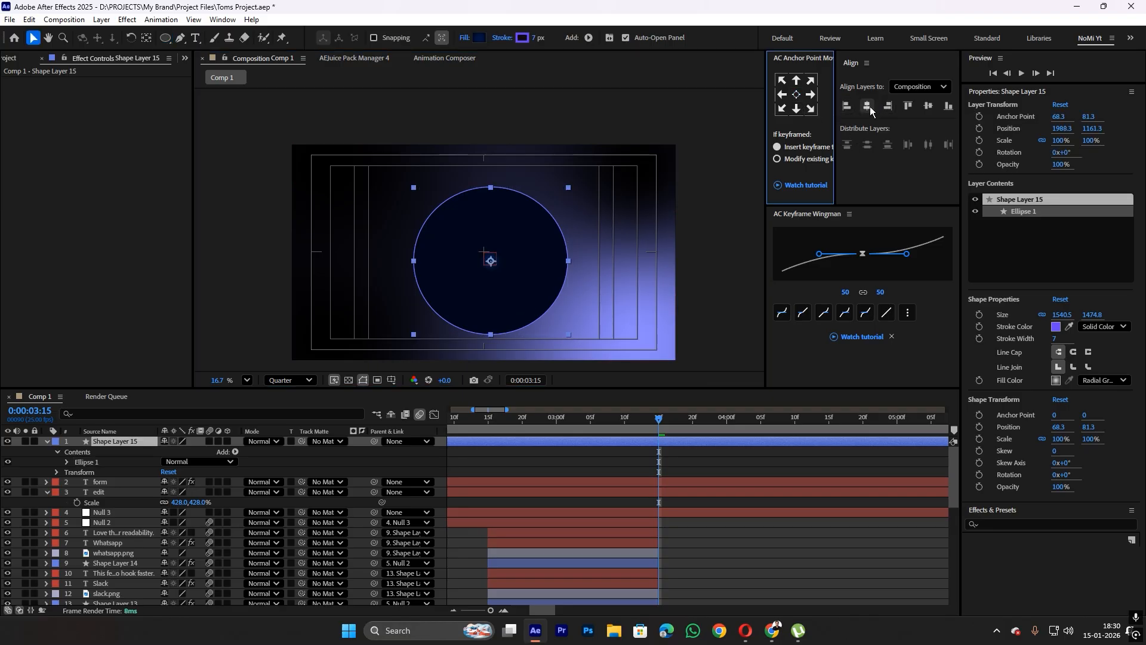
click(927, 106)
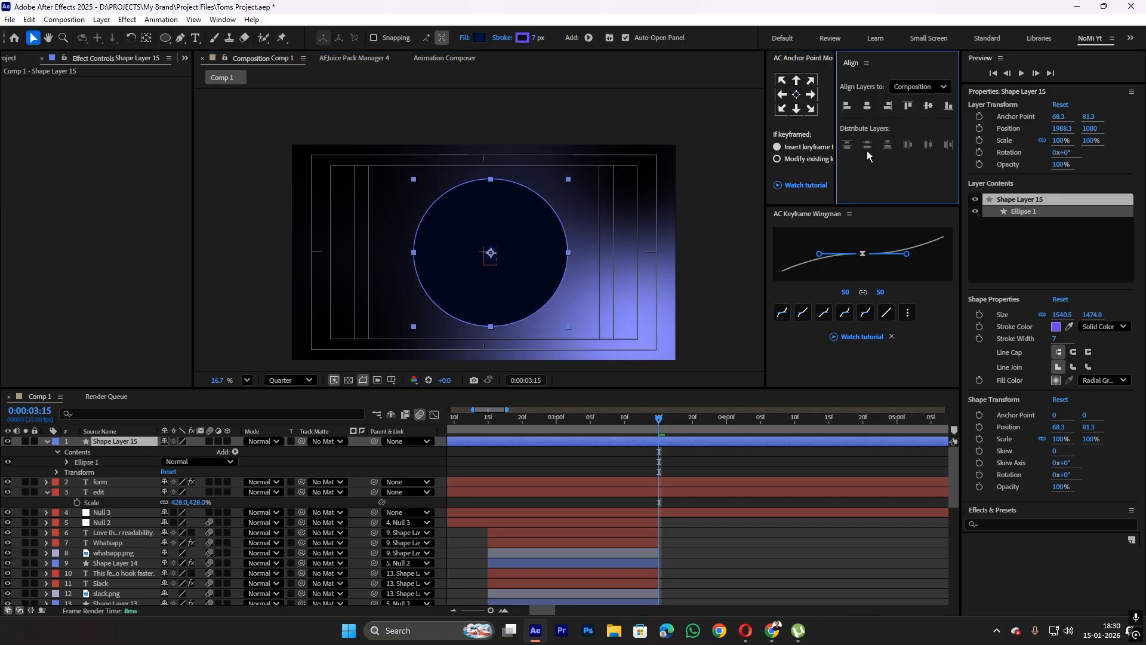
Move the circle layer below the "form" and "edit" text layers in the layer stack
click(668, 377)
key(ctrl+bracketleft)
key(ctrl+bracketleft)
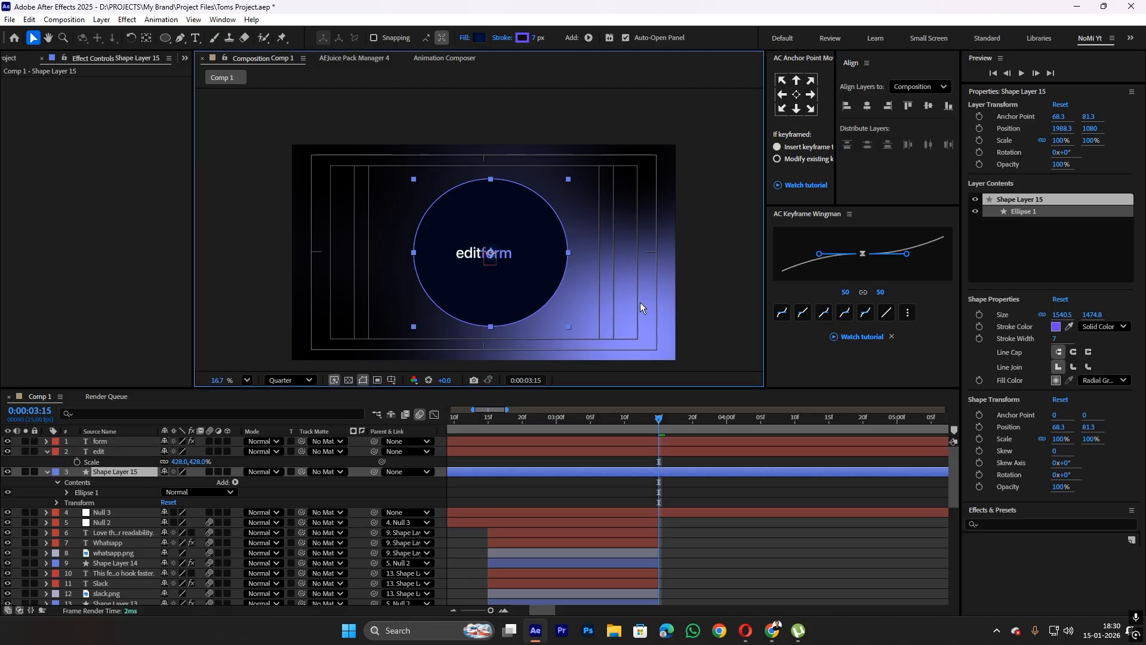
Shift the "edit" and "form" text layers together slightly to the right inside the circle
scroll(491, 277, up, 2)
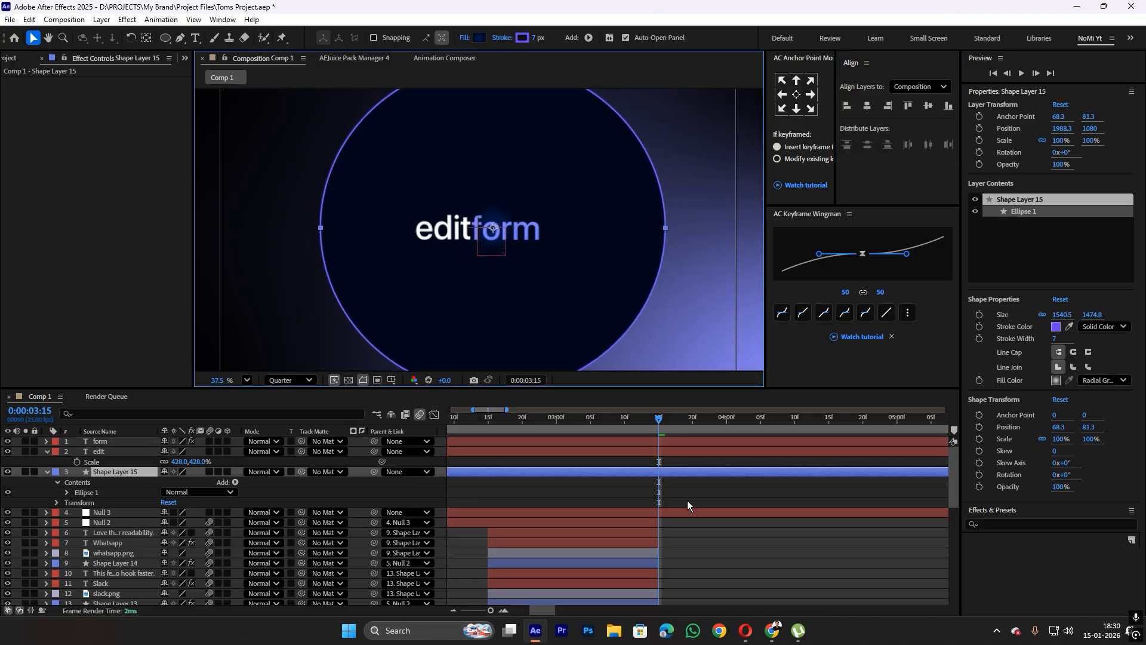
click(678, 451)
shift+click(672, 441)
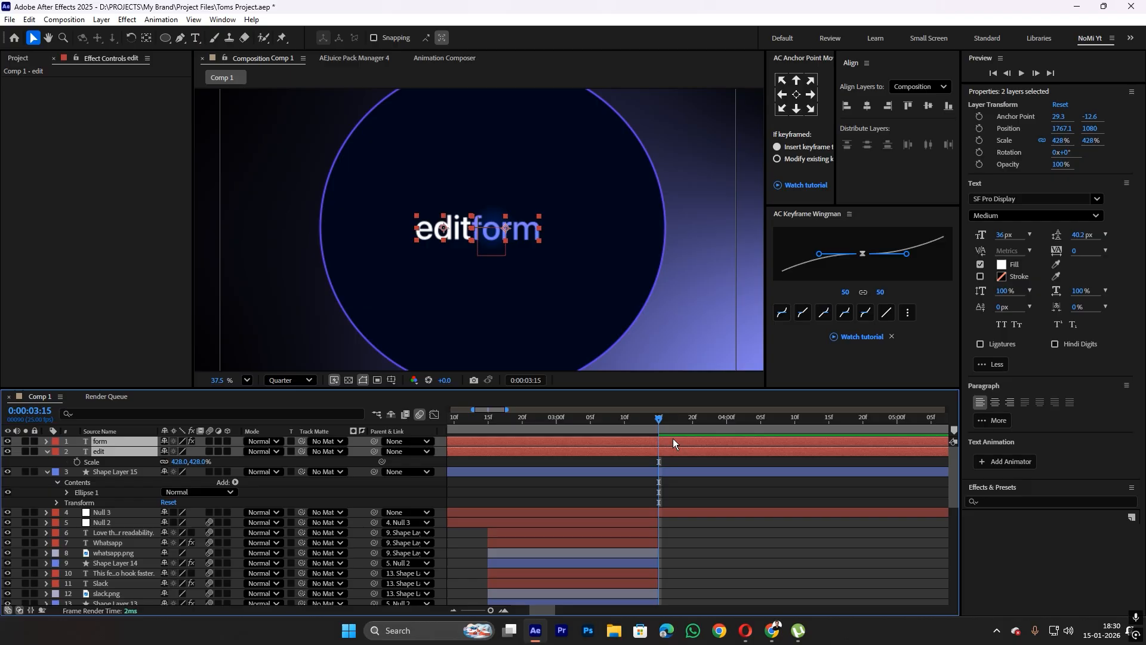
scroll(486, 233, up, 2)
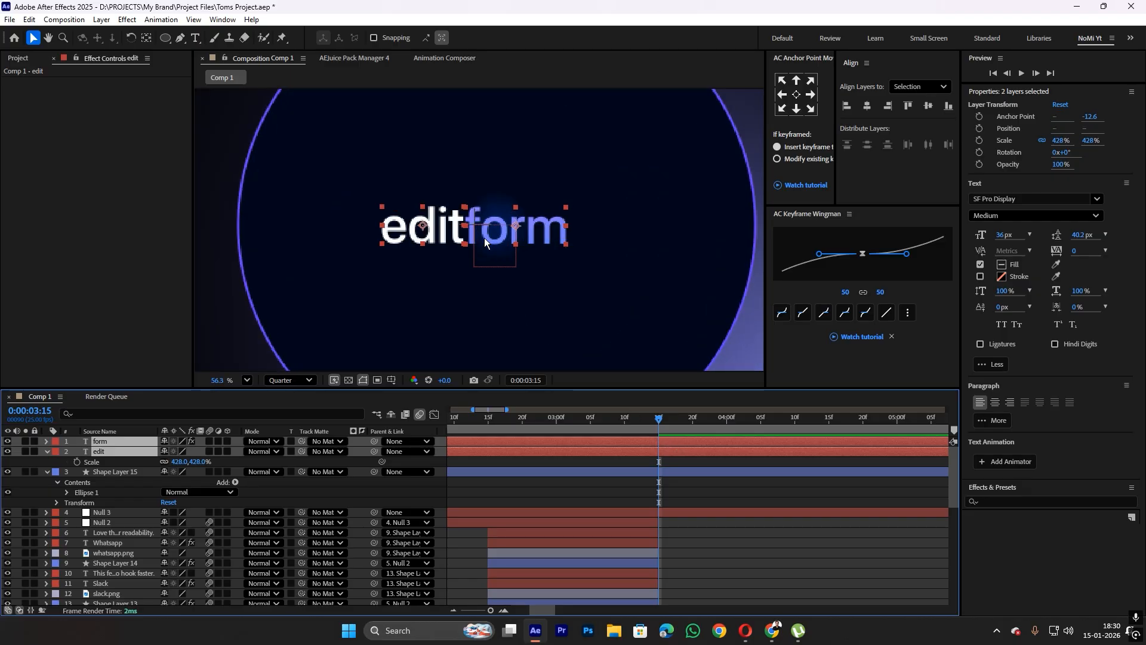
drag(484, 234, 489, 236)
Align the circle layer horizontally and vertically to the centre of the composition
click(501, 278)
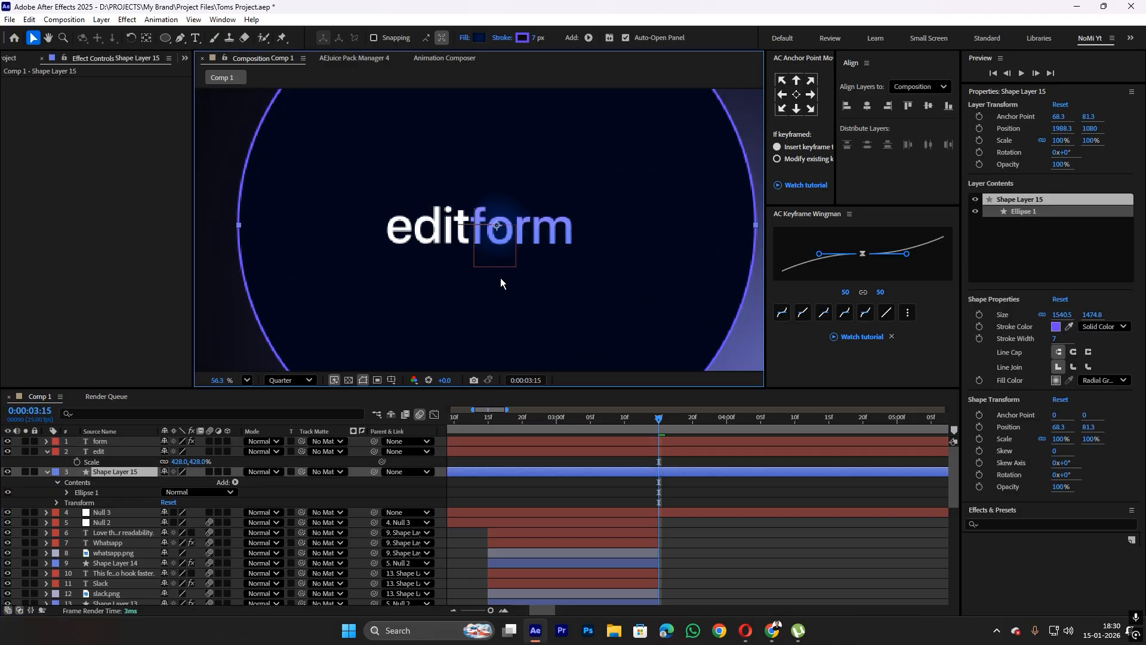
scroll(513, 283, down, 3)
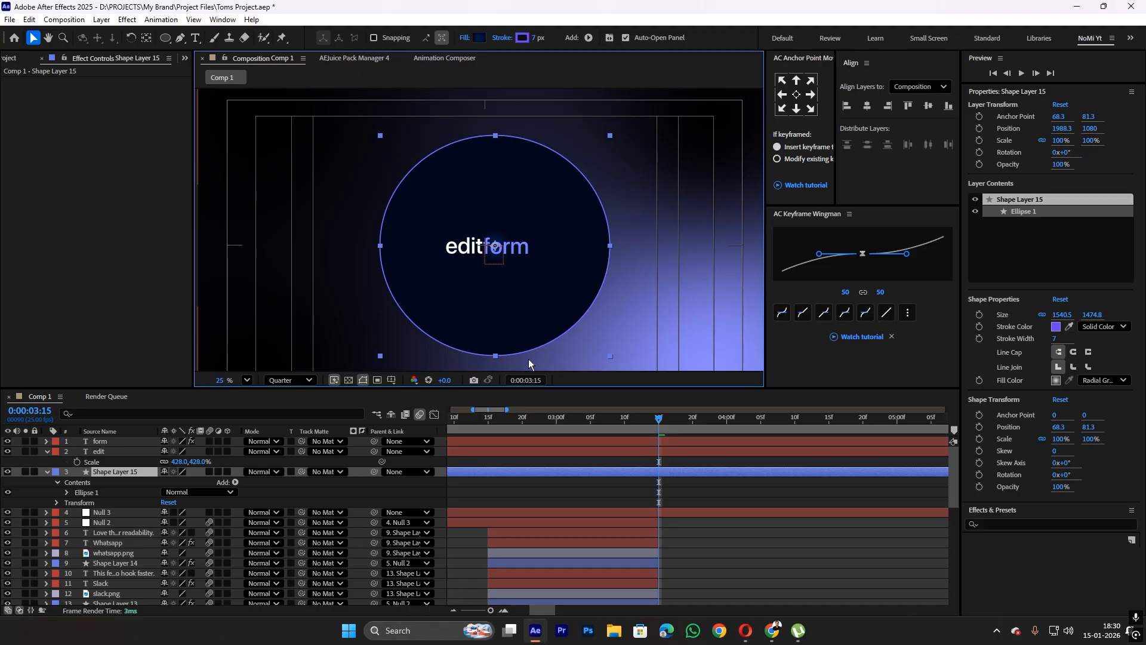
click(868, 107)
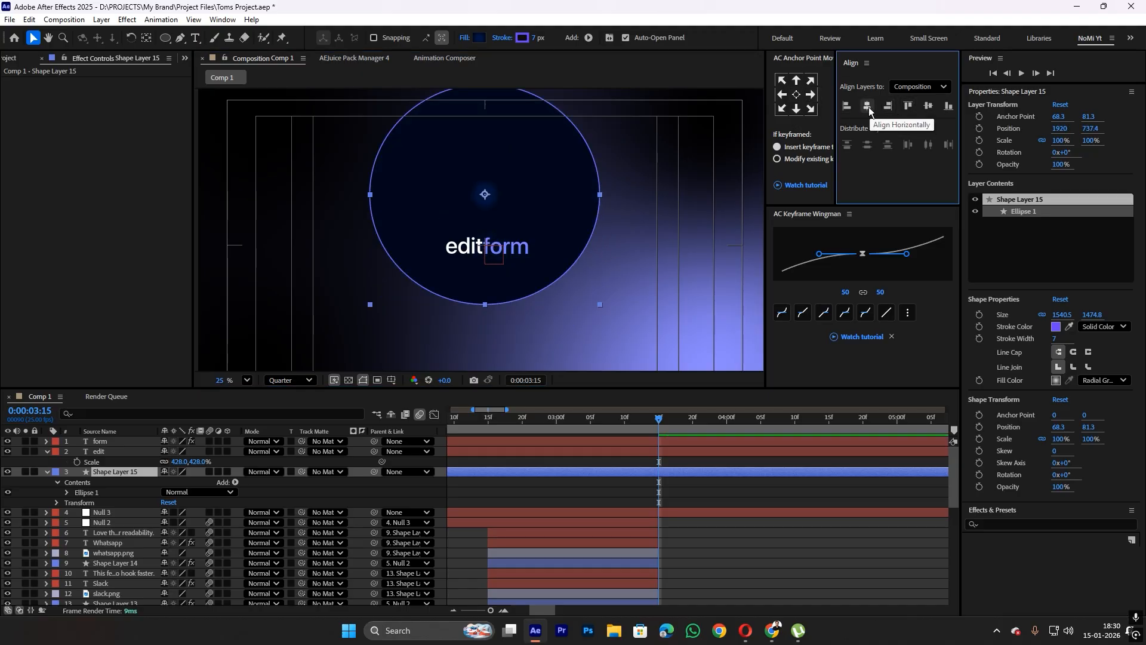
click(928, 106)
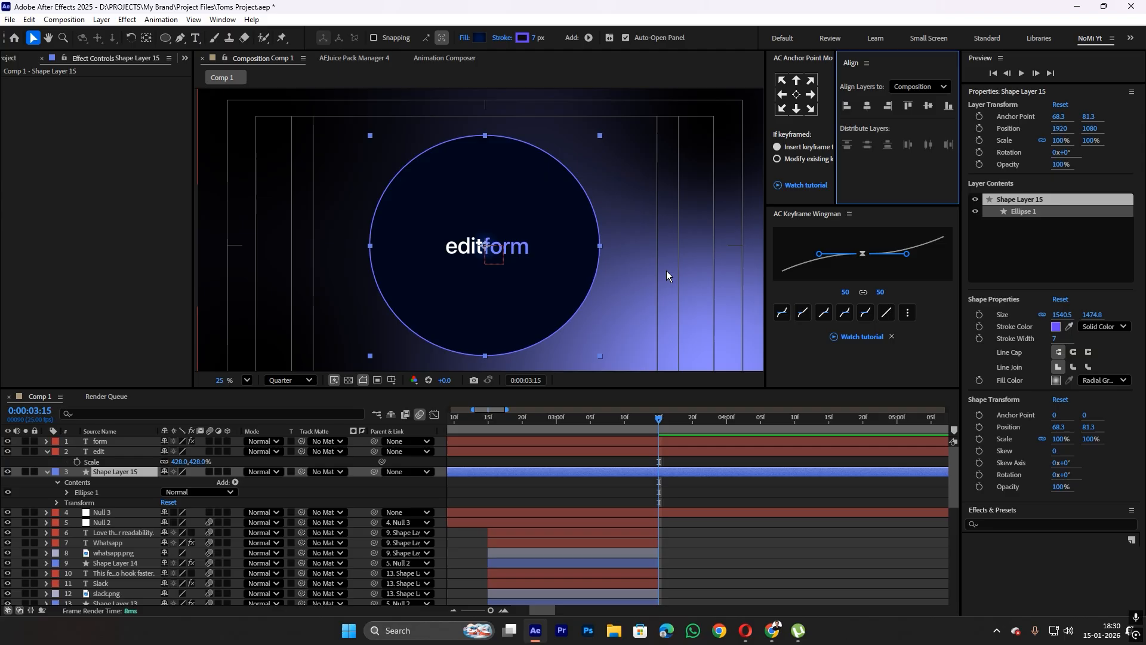
click(704, 533)
click(506, 317)
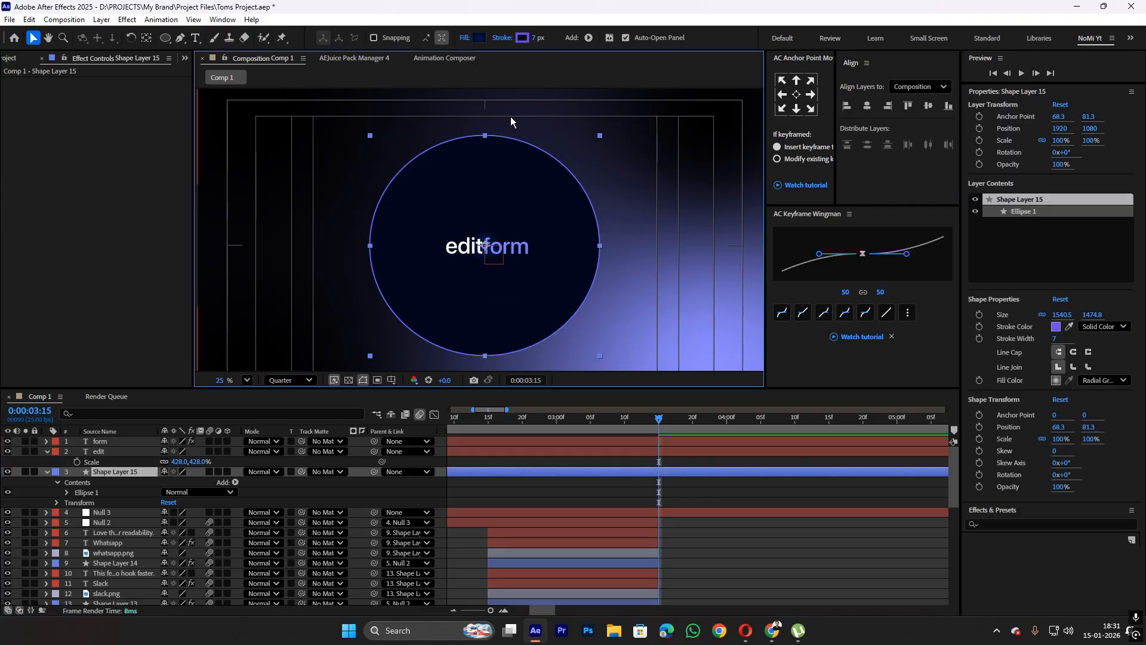
scroll(522, 277, up, 1)
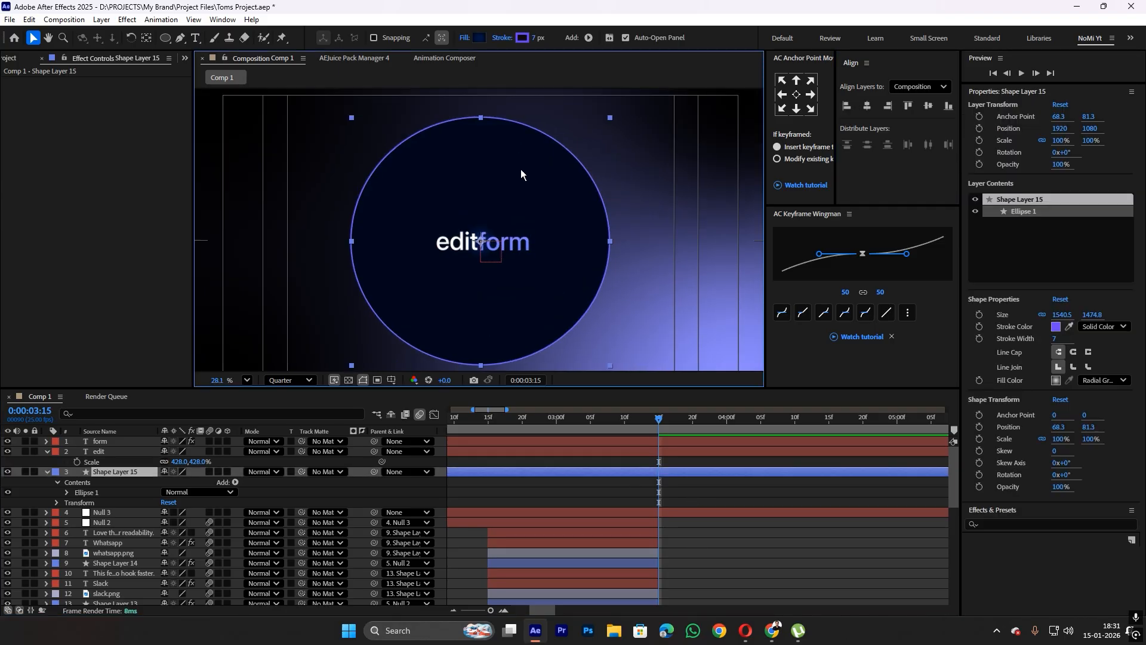
click(479, 38)
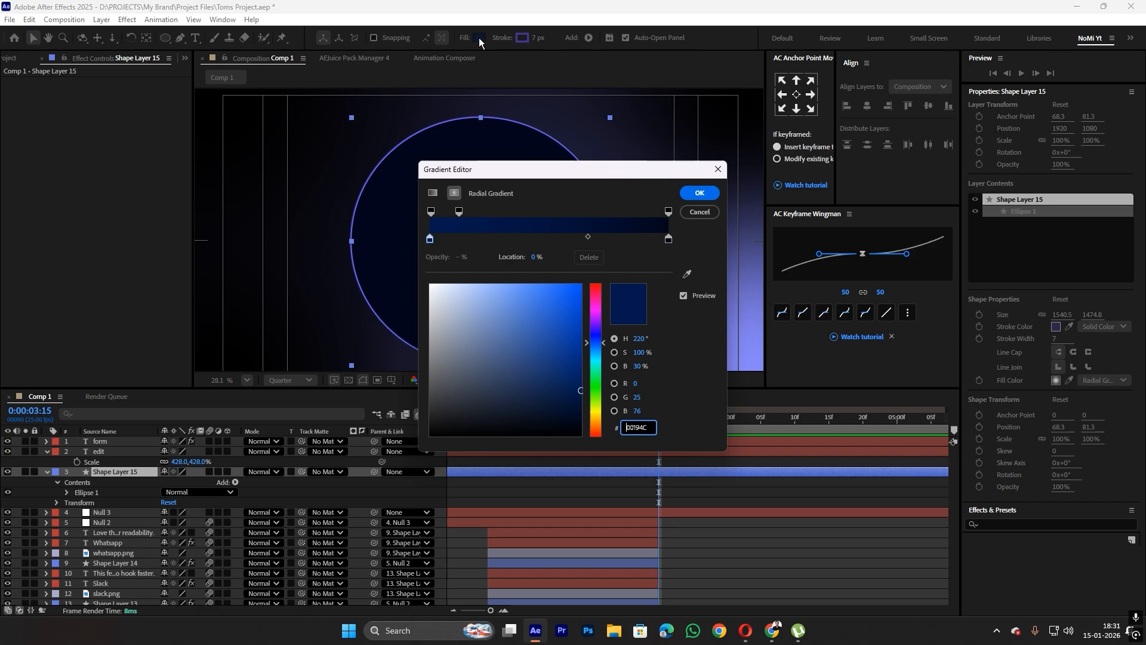
click(718, 169)
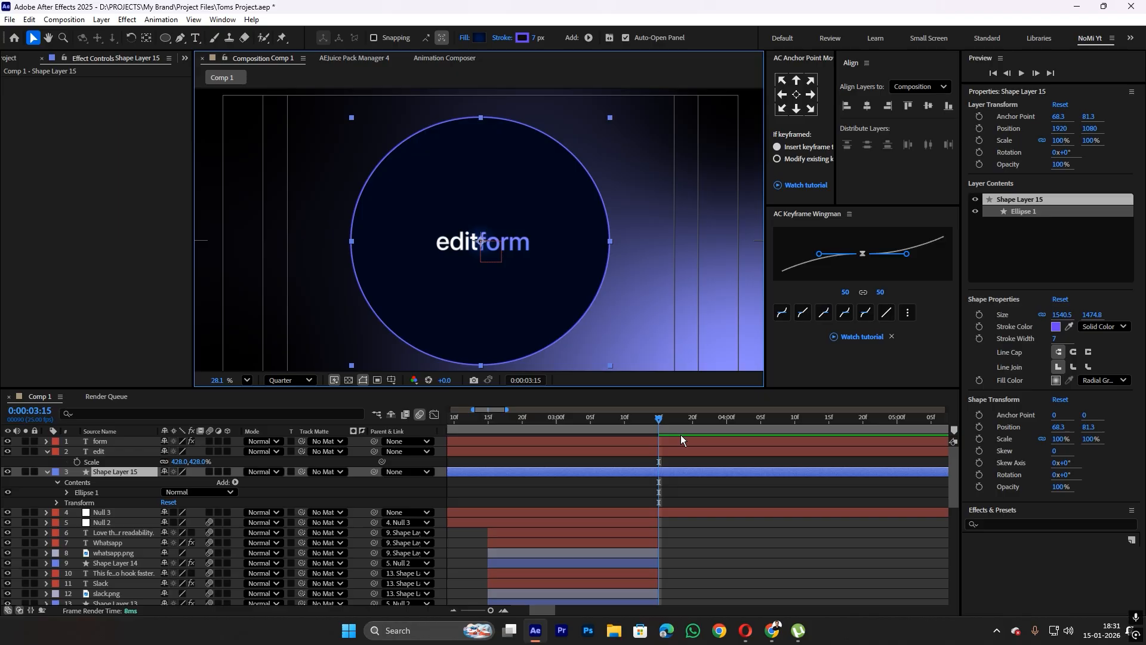
click(479, 35)
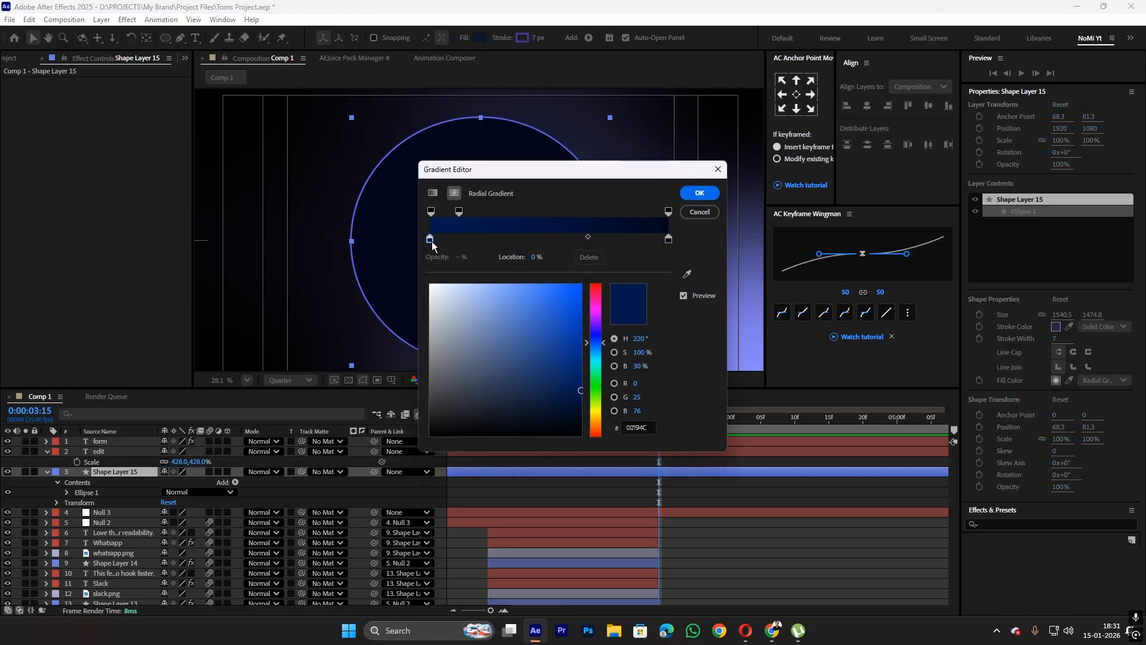
drag(503, 171, 674, 177)
drag(613, 295, 580, 269)
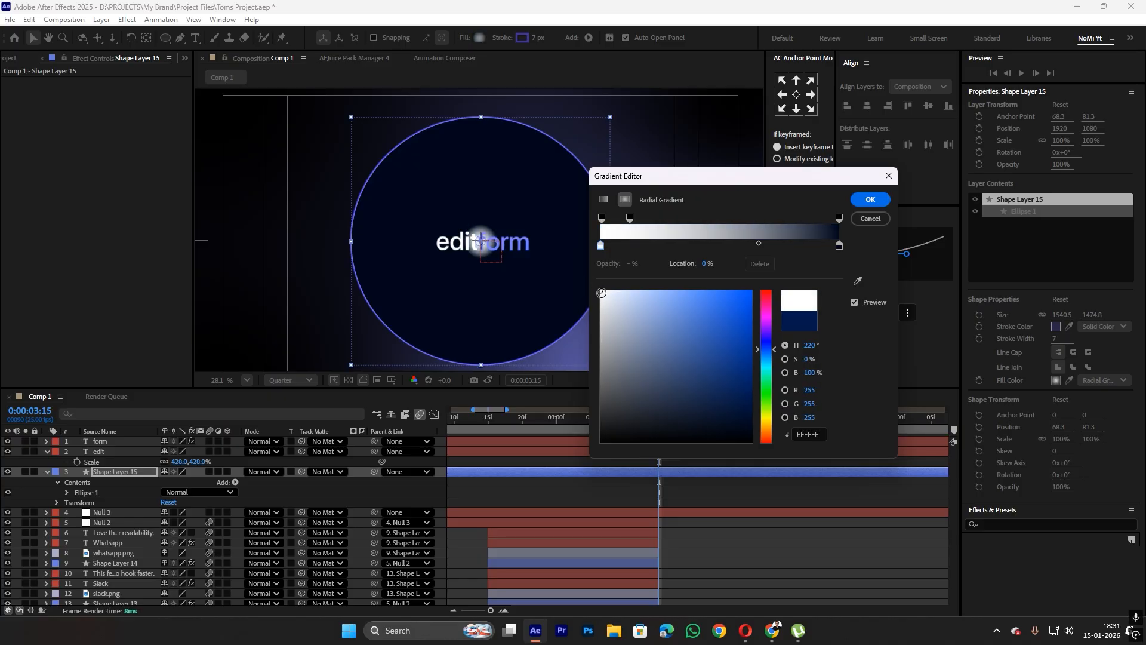
click(888, 176)
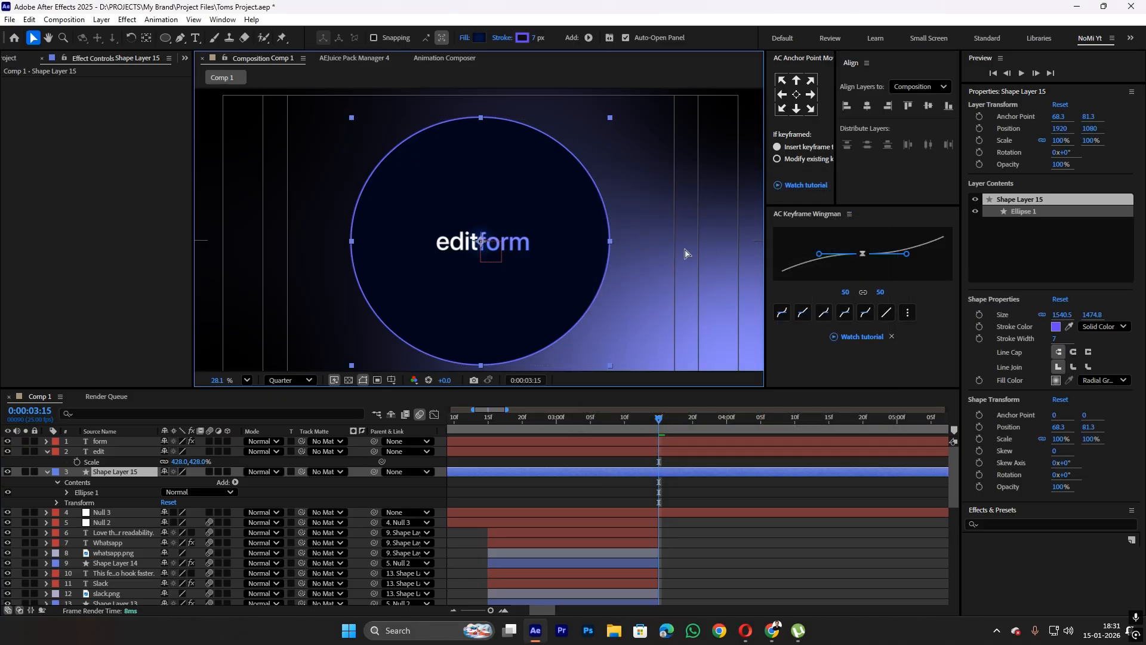
Extend the end point of Ellipse 1's radial gradient fill to just outside the circle's right edge
scroll(486, 256, up, 4)
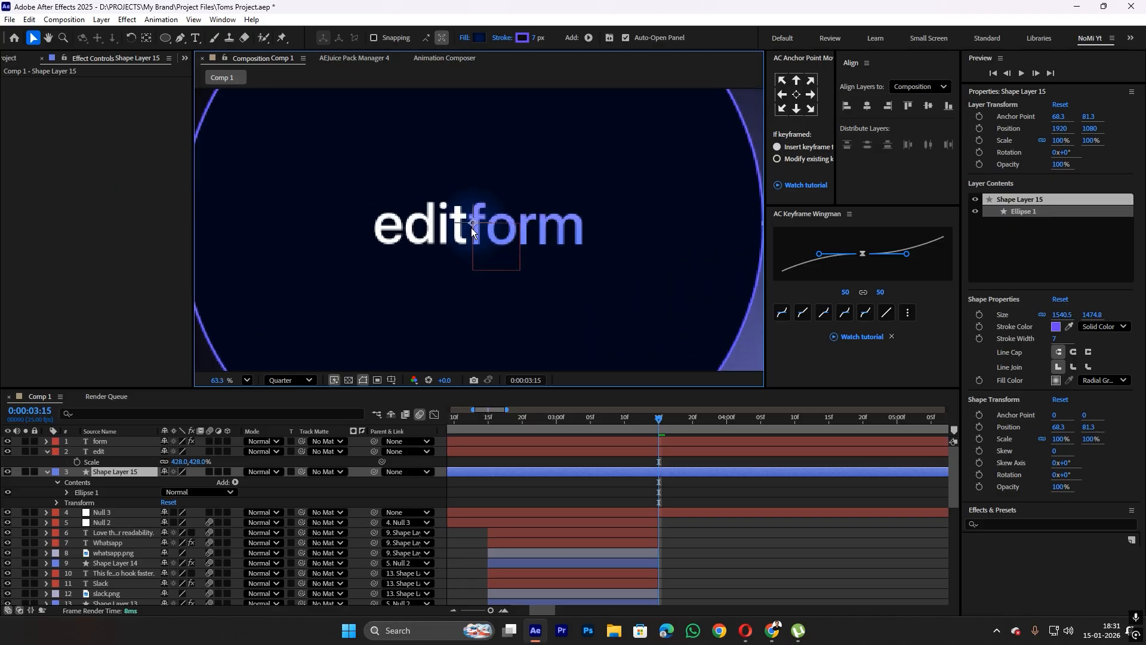
scroll(471, 228, down, 3)
click(681, 469)
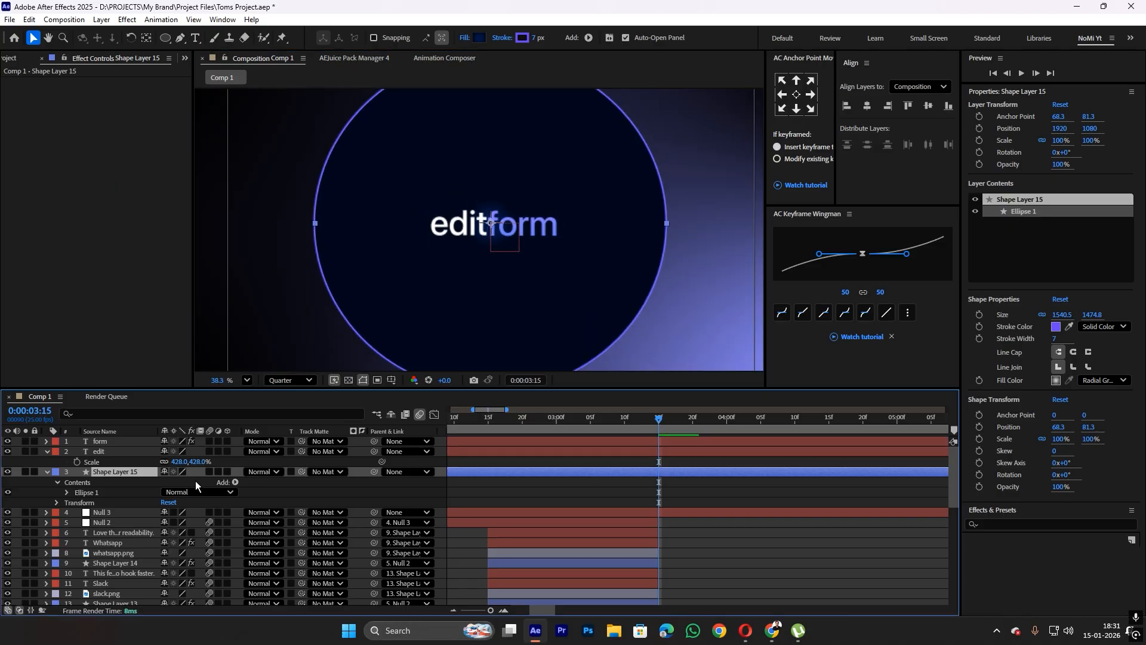
click(110, 490)
scroll(479, 242, down, 2)
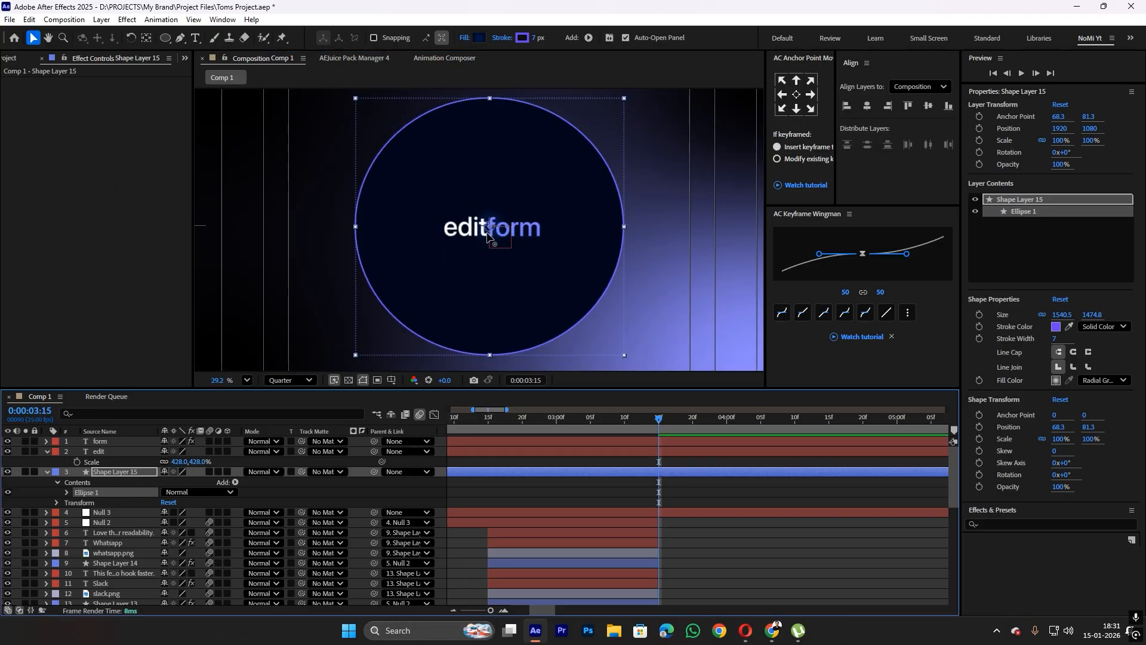
drag(504, 234, 628, 264)
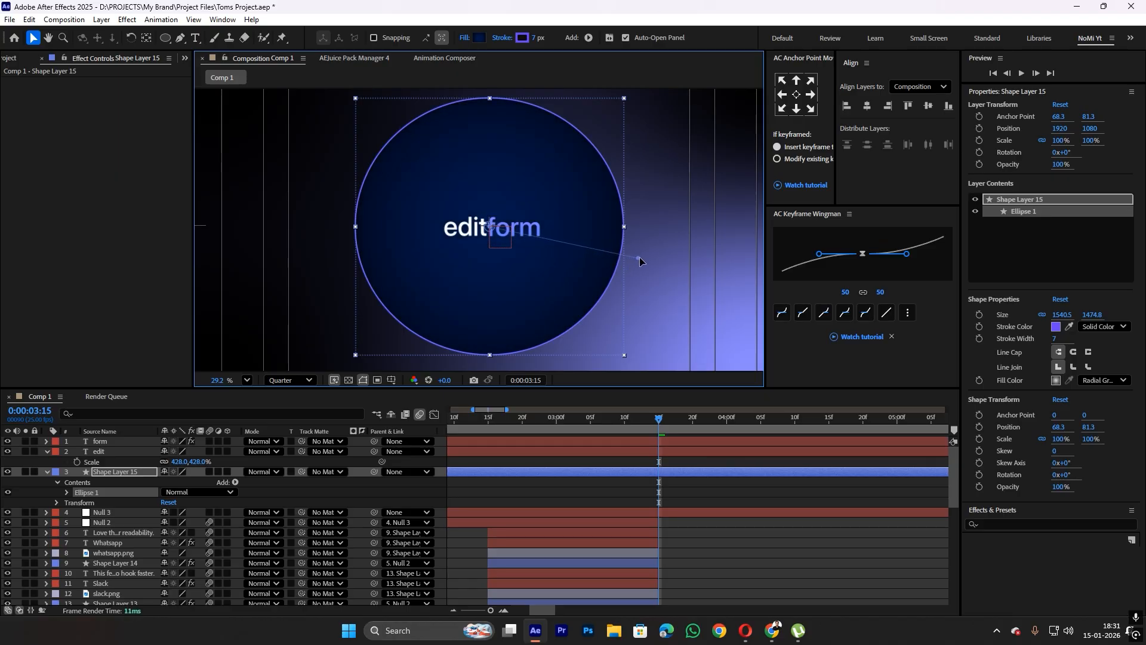
click(668, 484)
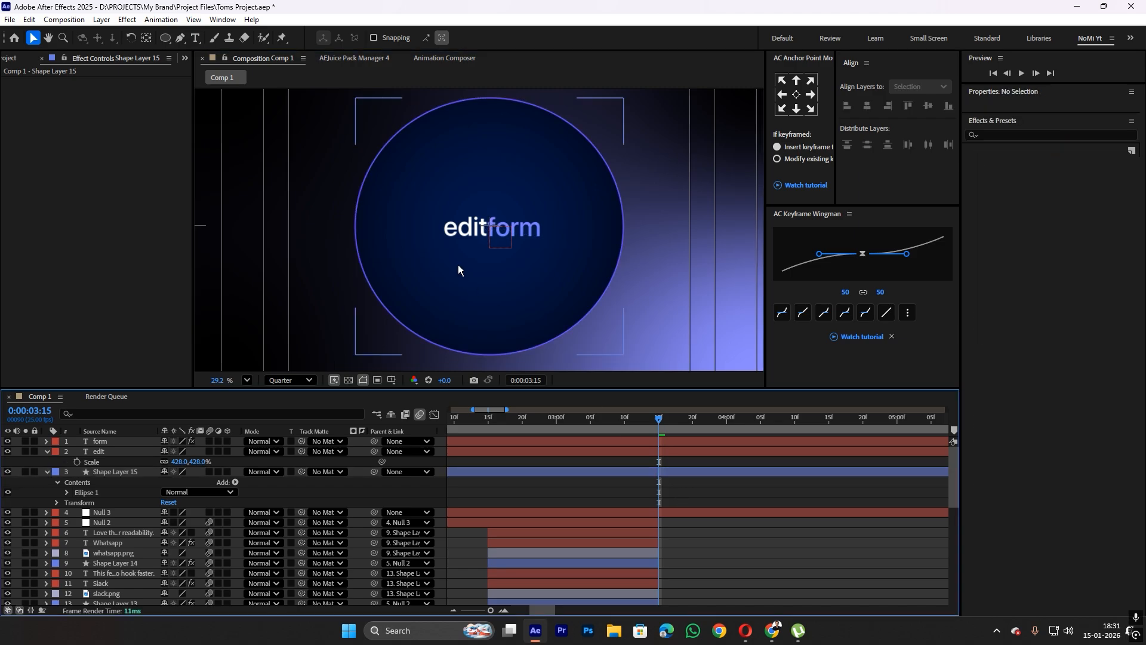
scroll(459, 269, down, 3)
scroll(504, 289, up, 3)
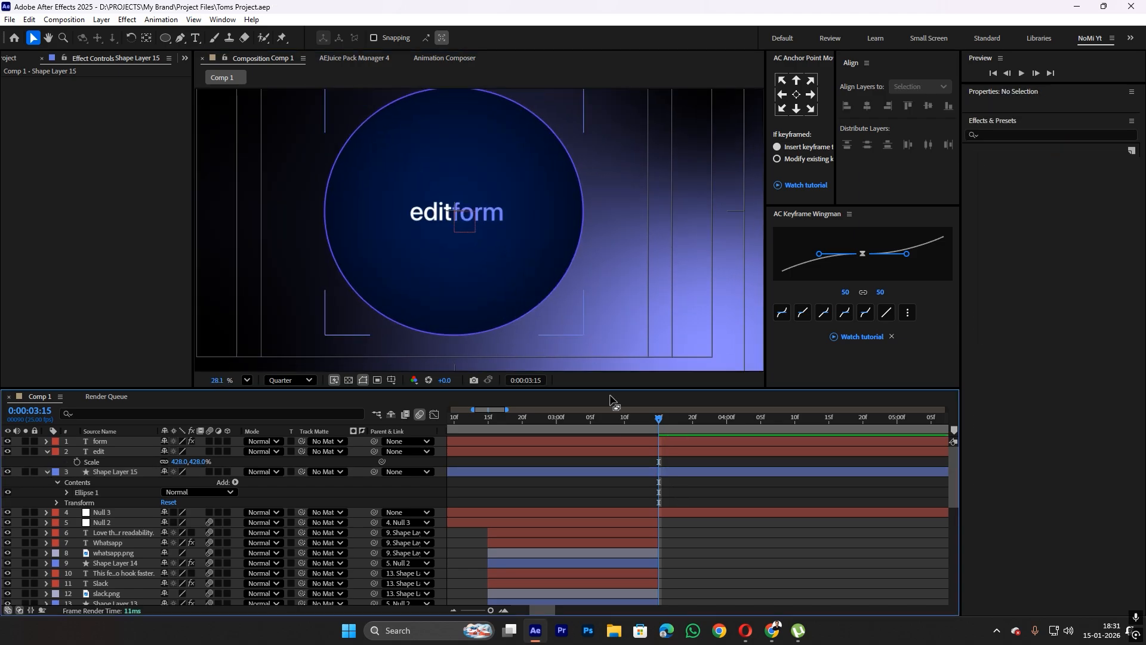
Change the circle's stroke colour to a sampled muted blue-violet, 6668D7
click(641, 471)
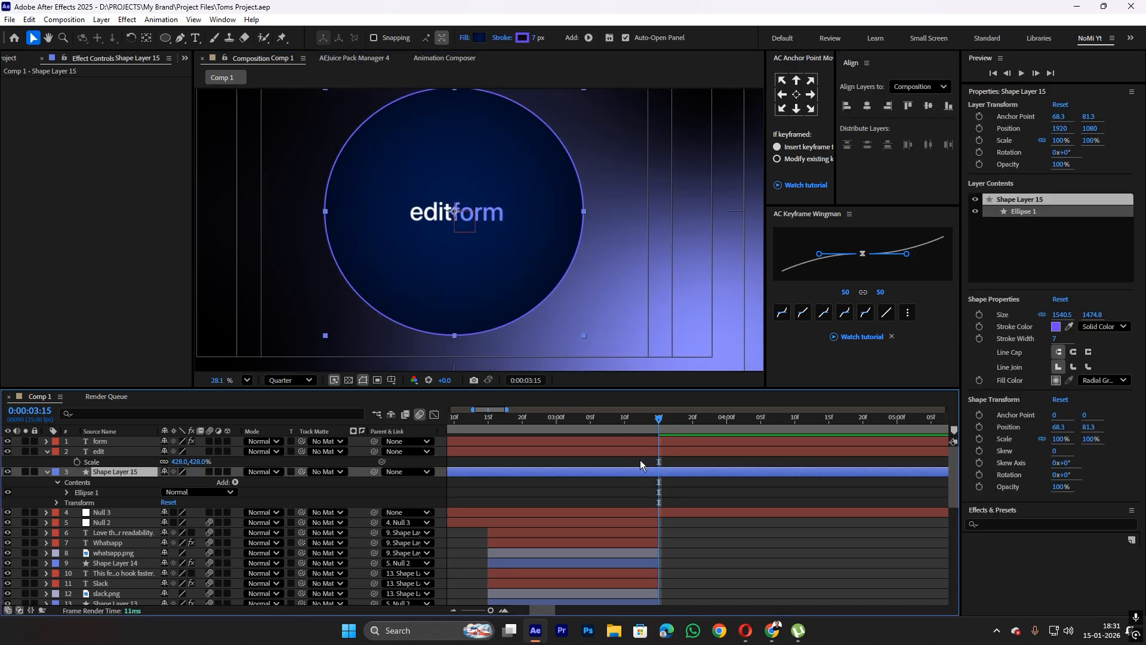
click(523, 38)
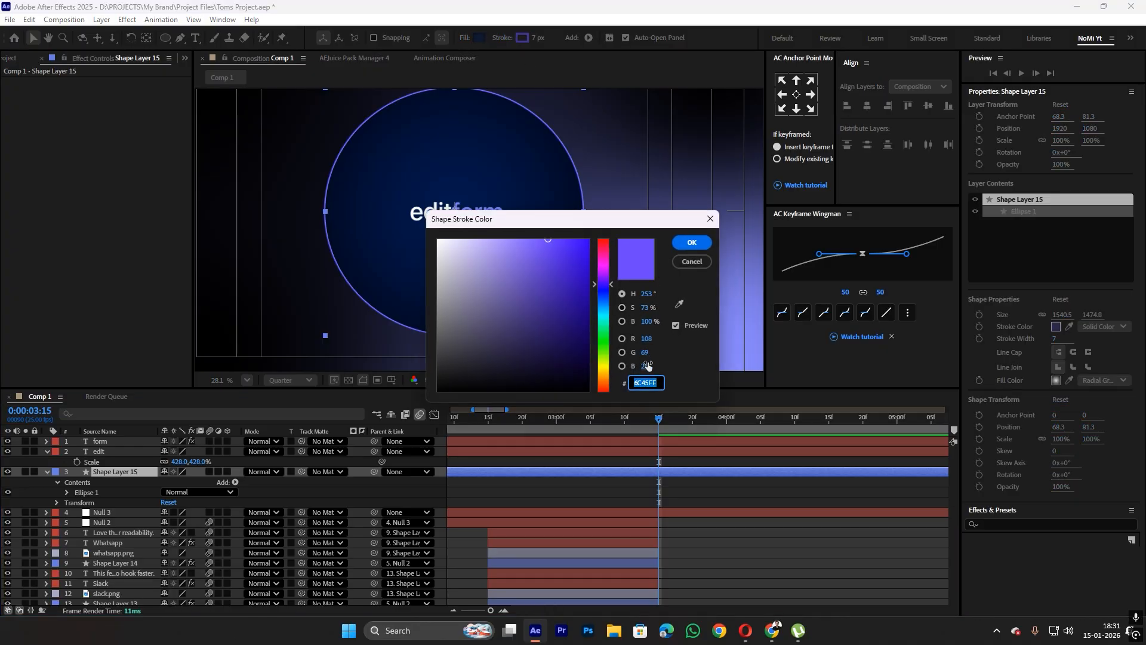
click(679, 303)
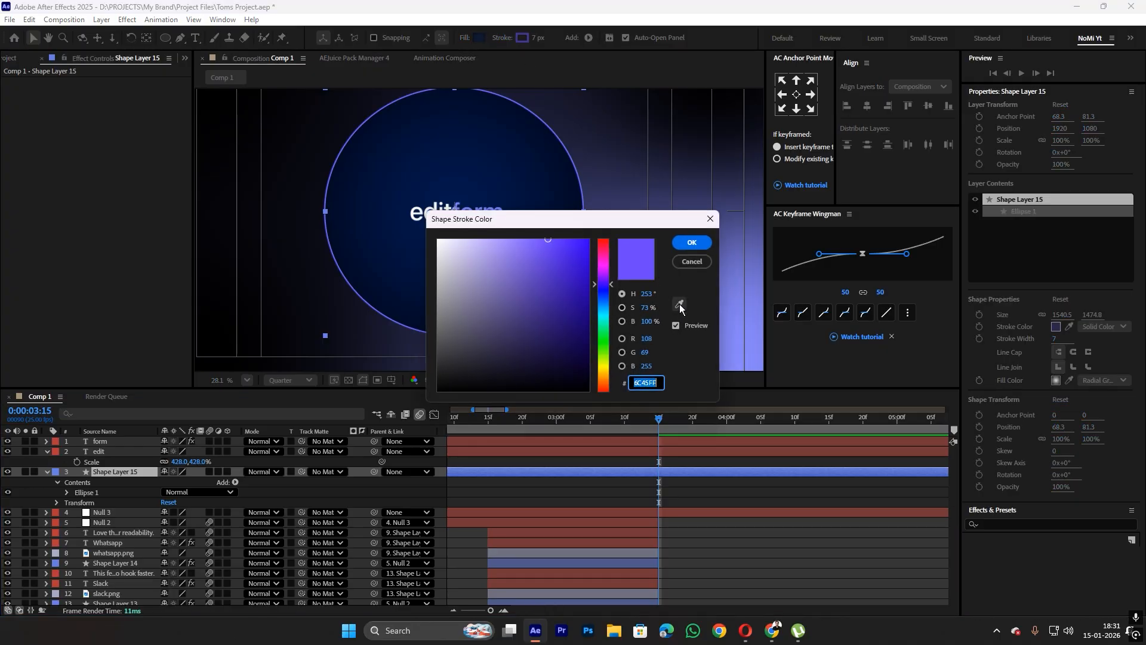
click(338, 145)
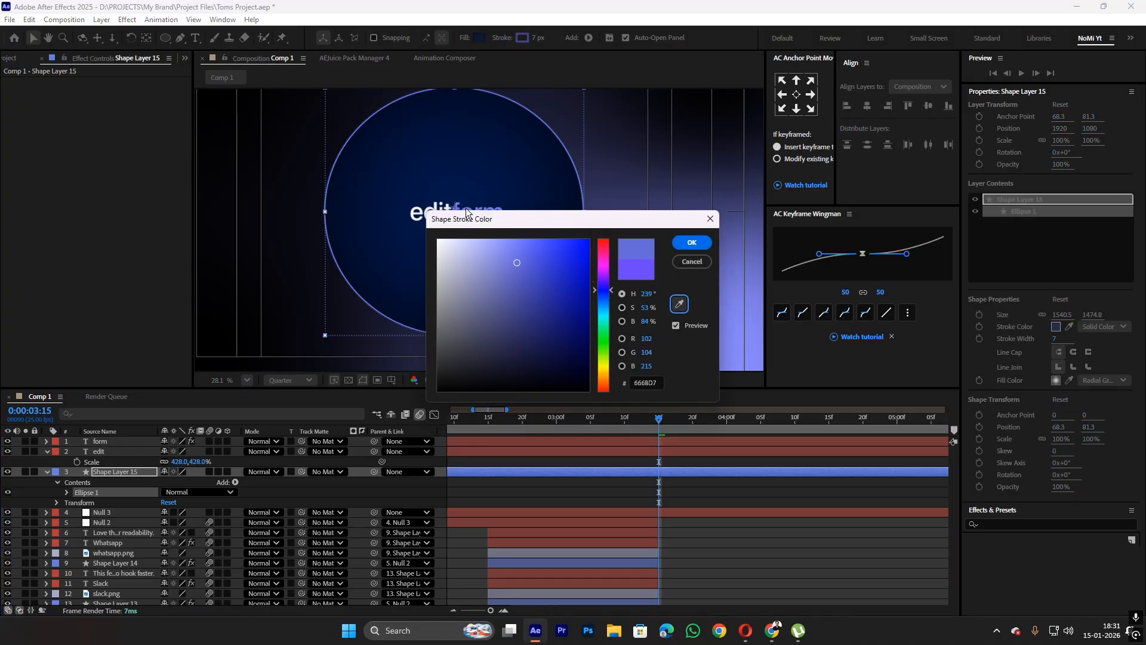
click(691, 244)
click(676, 514)
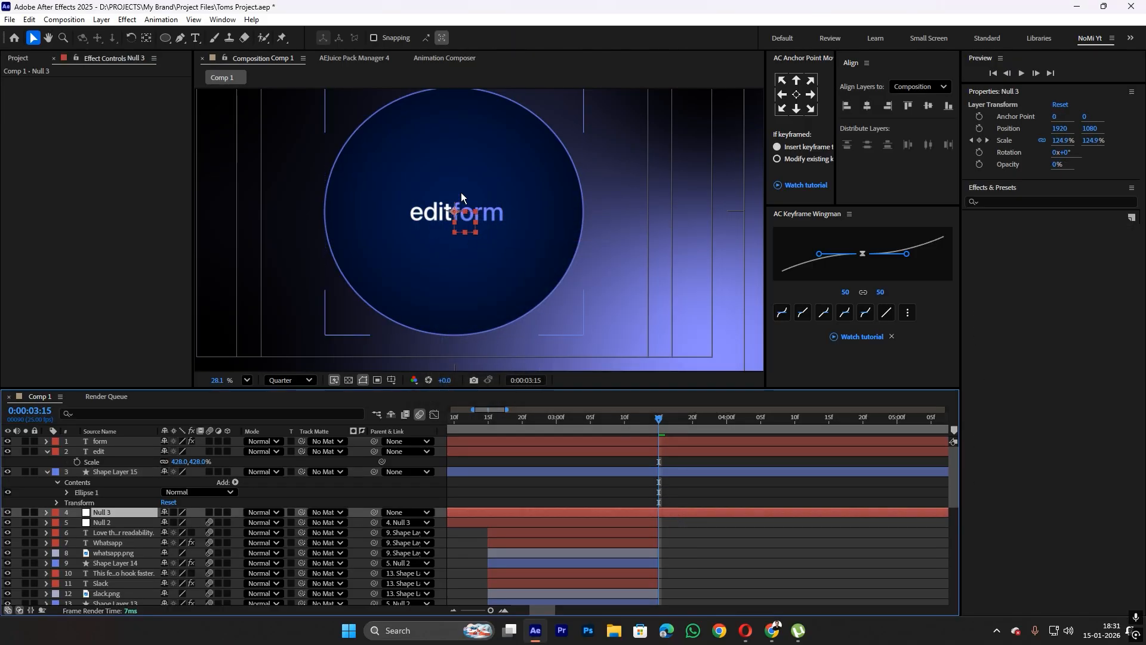
scroll(461, 192, up, 2)
scroll(473, 233, down, 5)
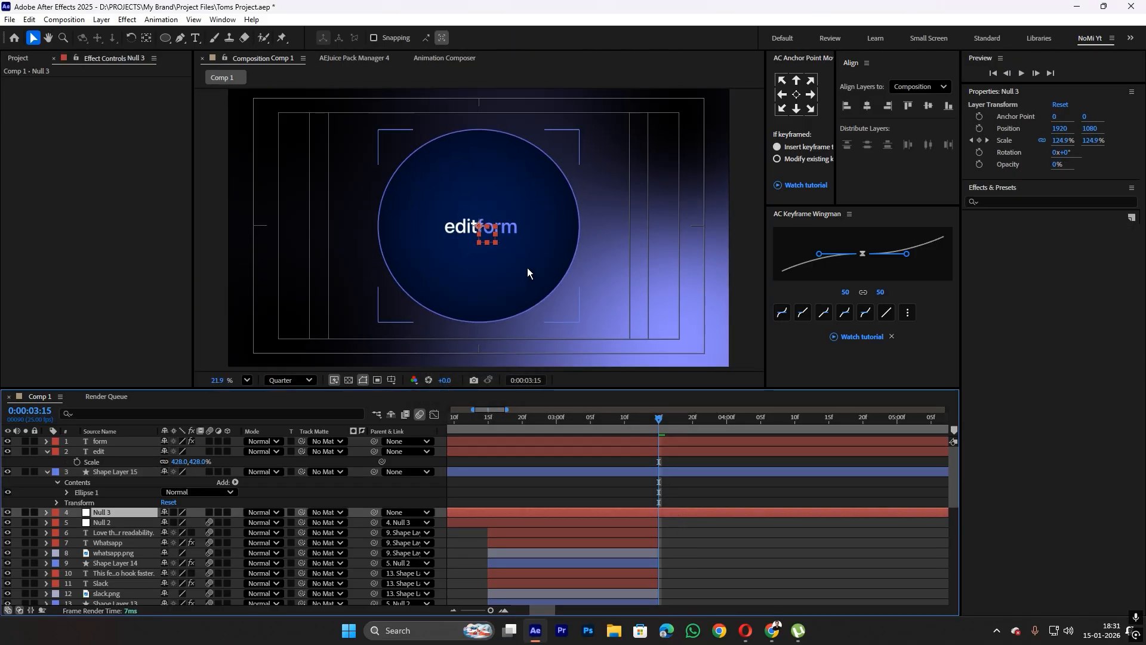
Parent the "form", "edit" and circle shape layers to Null 3
key(v)
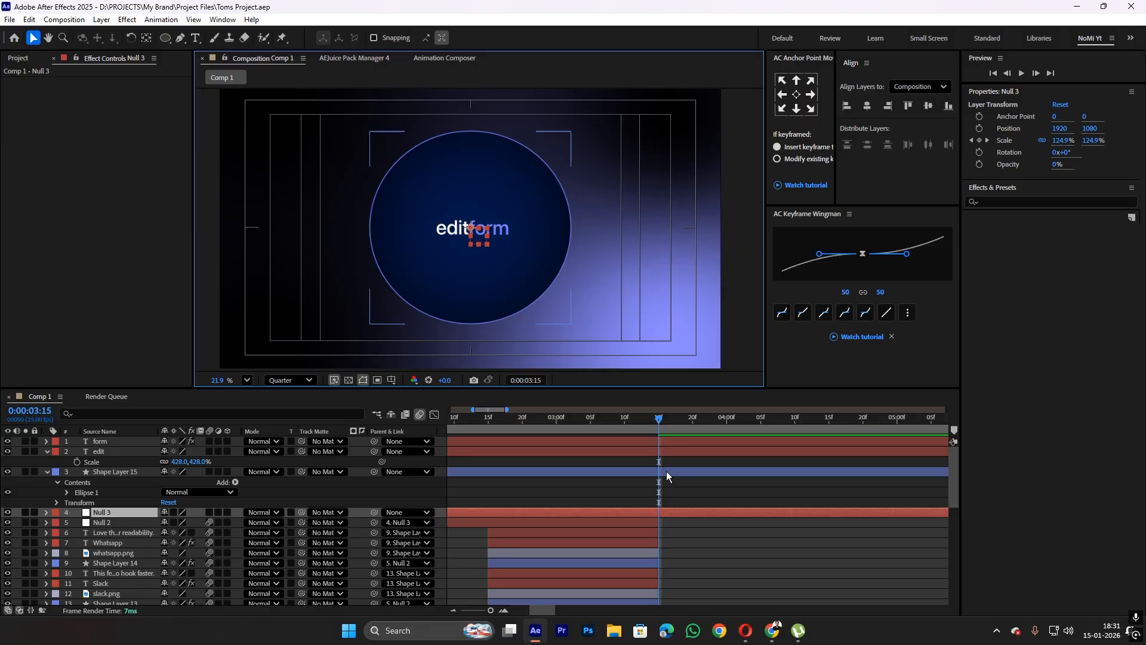
click(666, 471)
shift+click(664, 441)
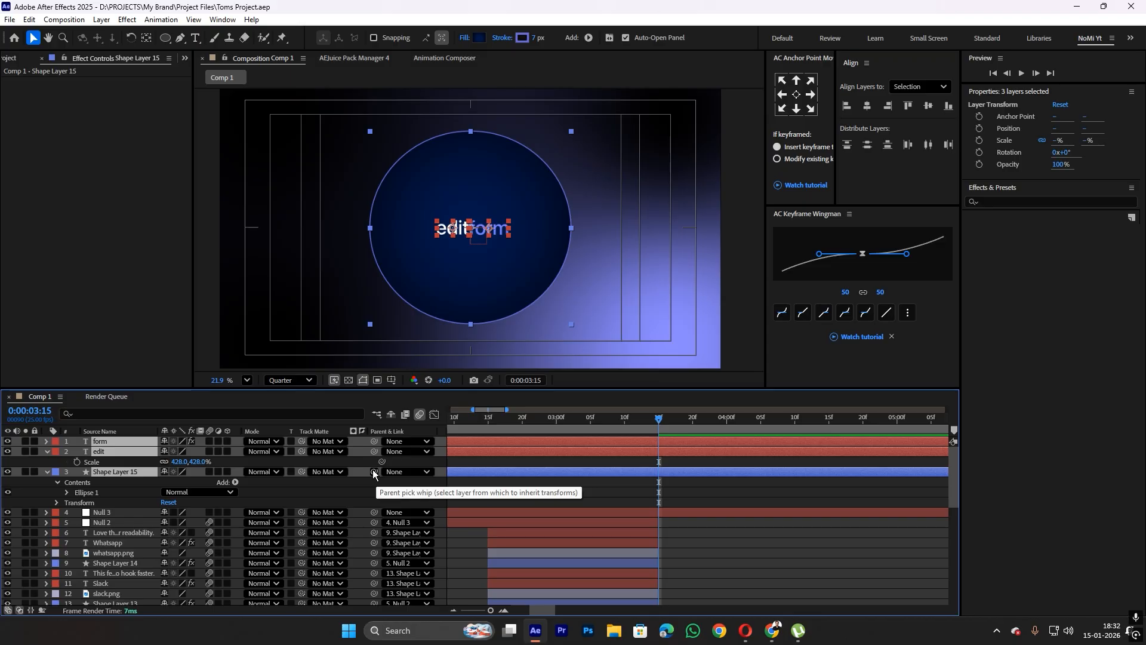
click(661, 486)
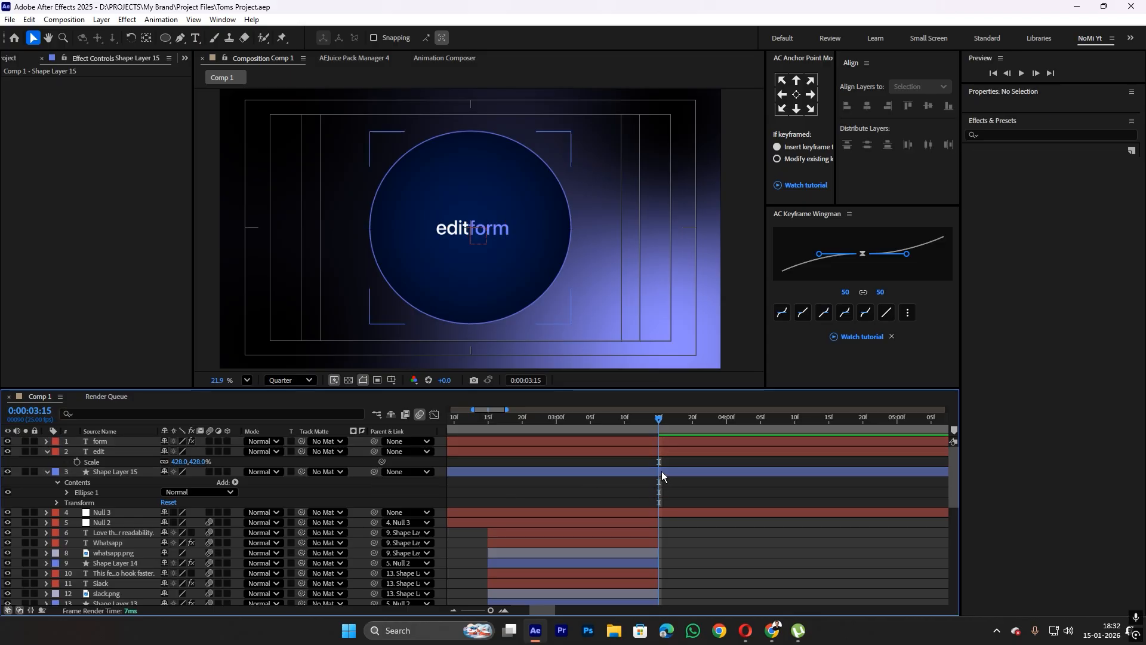
click(659, 475)
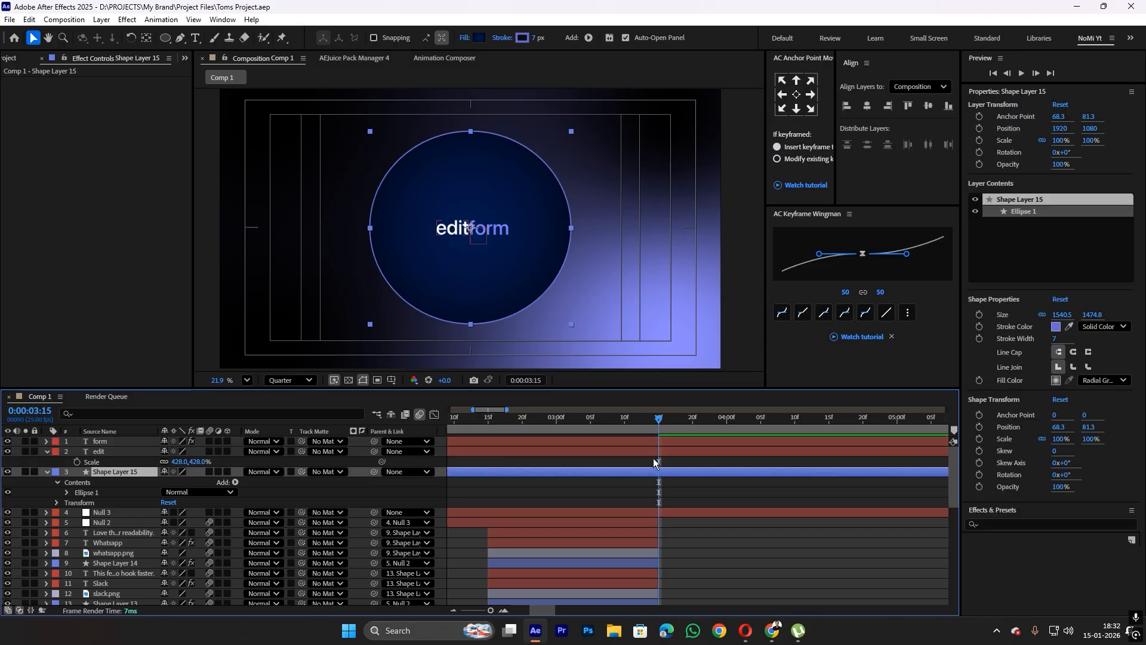
click(648, 451)
ctrl+click(643, 442)
ctrl+click(488, 470)
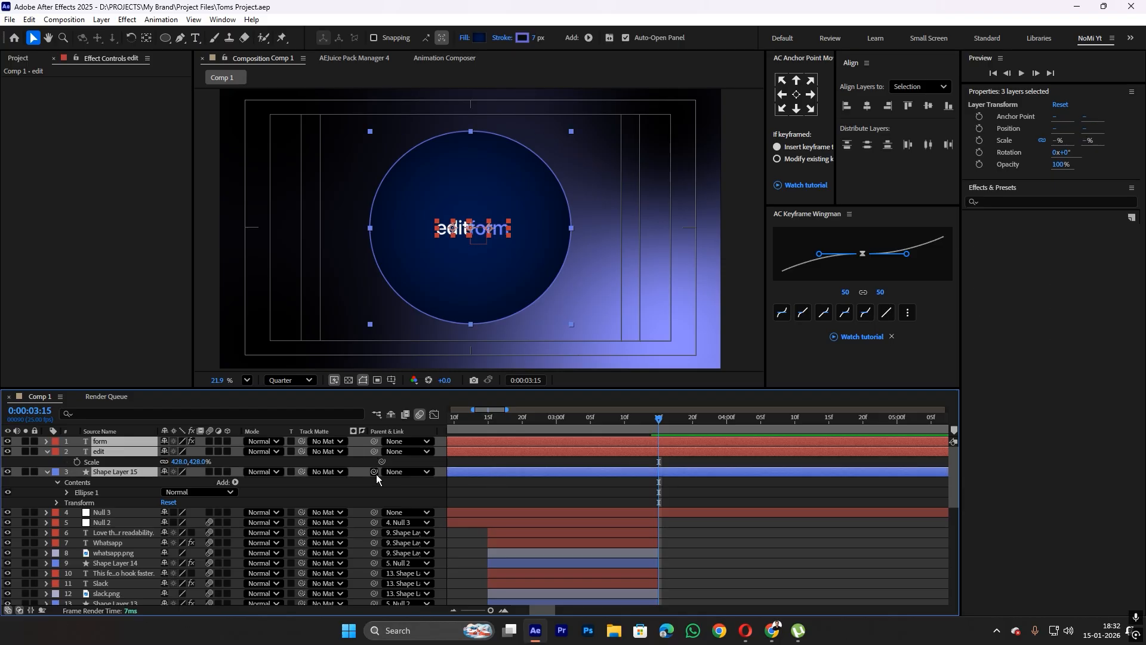
drag(374, 471, 206, 512)
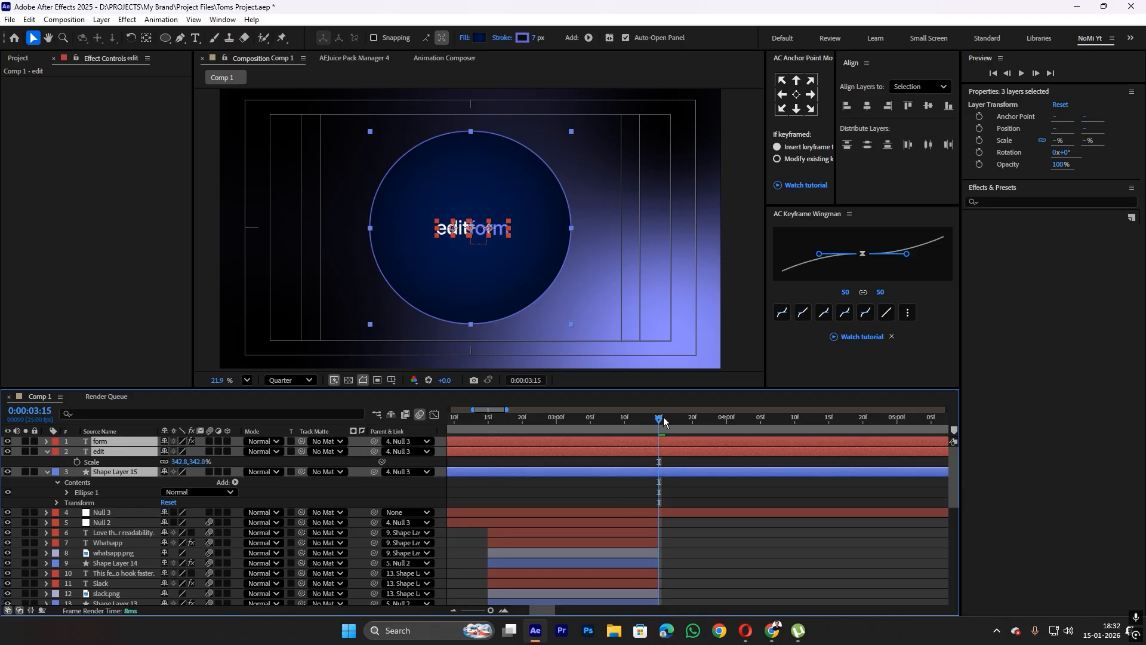
Trim the starts of the "form", "edit" and large circle layers to 0:00:03:15 and scrub through the scene
drag(664, 417, 662, 444)
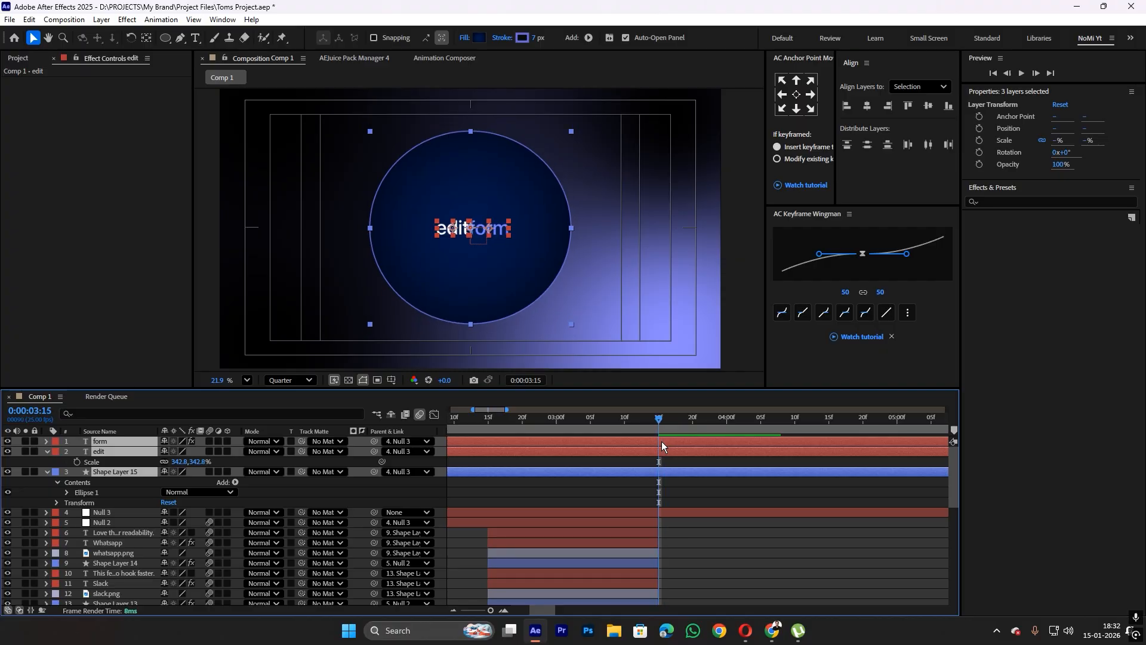
ctrl+click(671, 514)
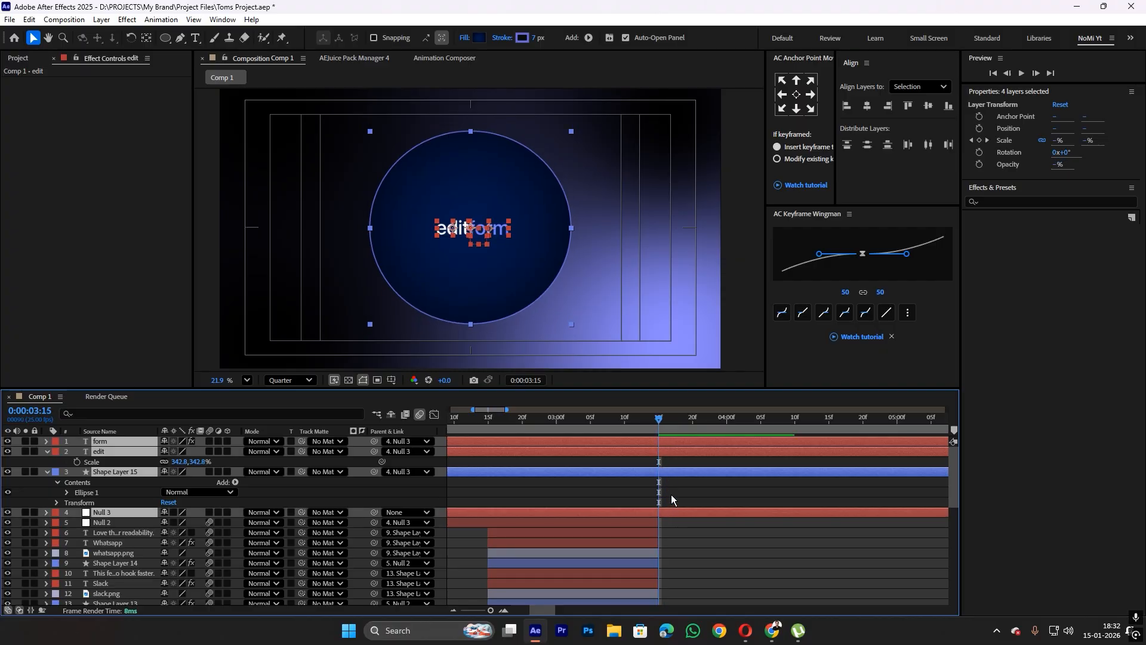
click(671, 494)
click(666, 471)
shift+click(664, 442)
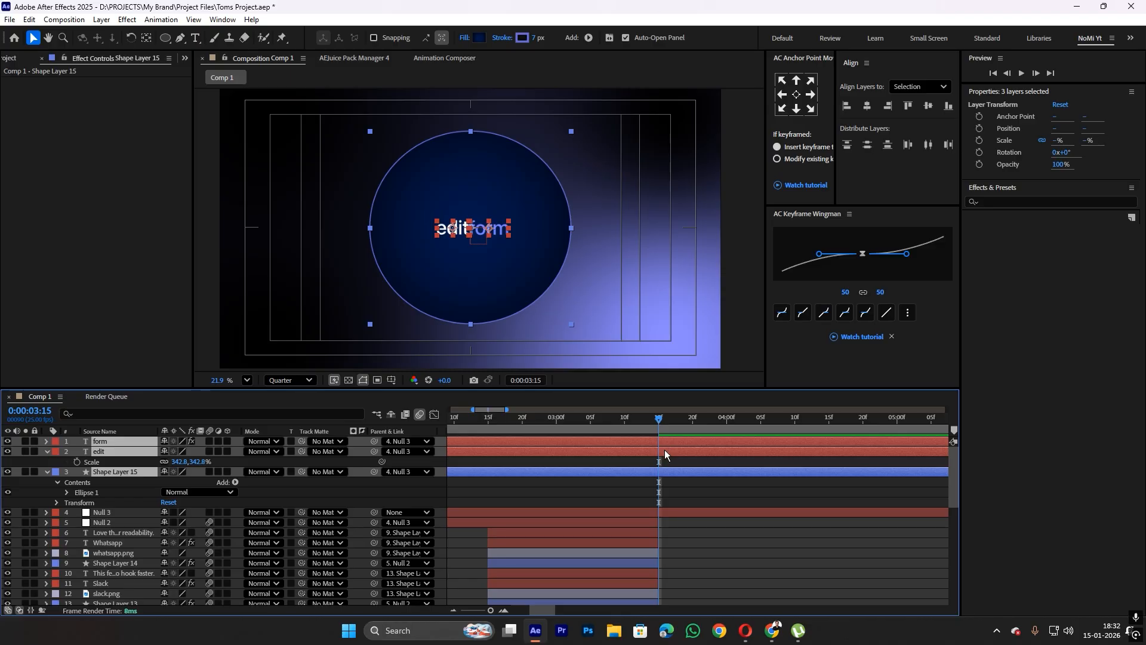
key(alt+bracketleft)
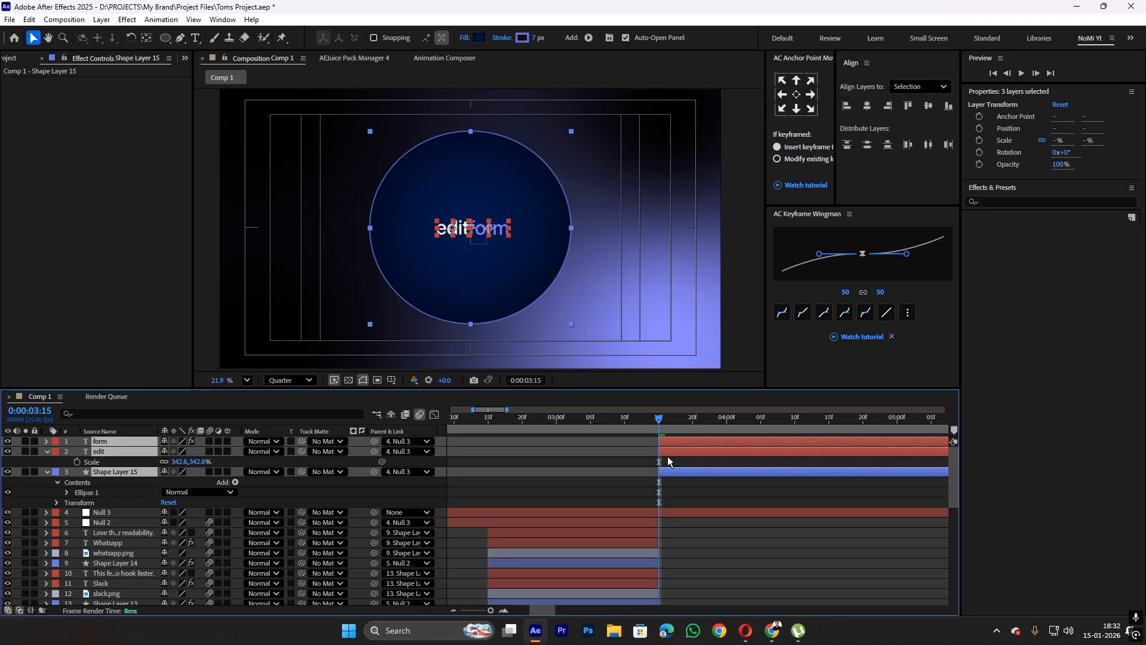
click(650, 416)
drag(650, 417, 714, 436)
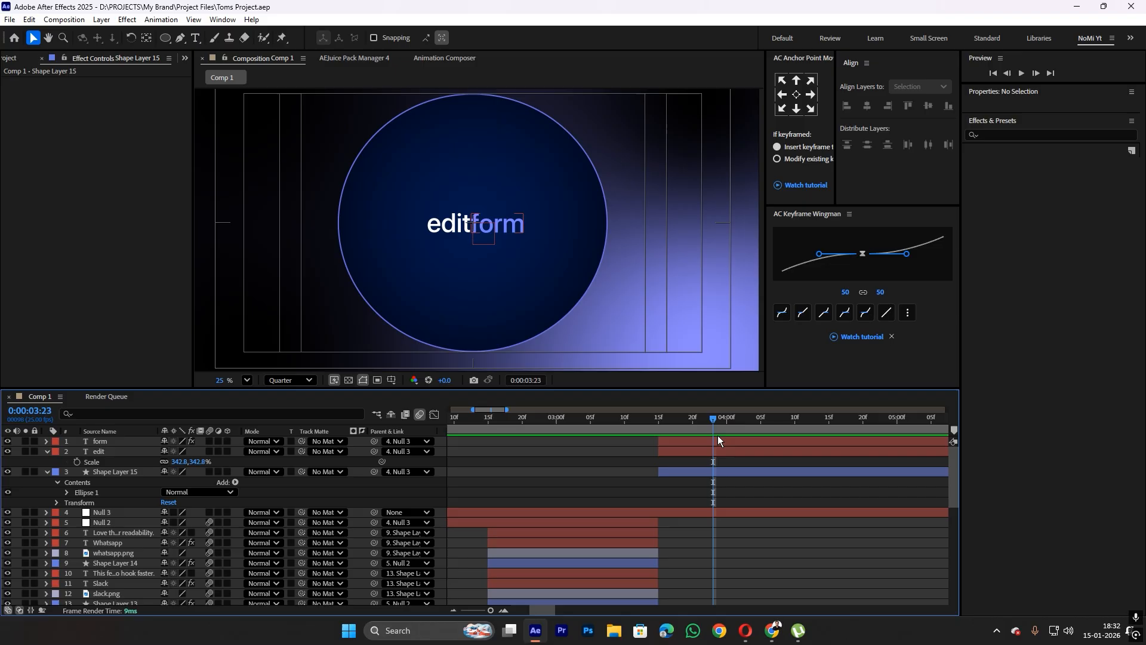
drag(725, 421, 663, 449)
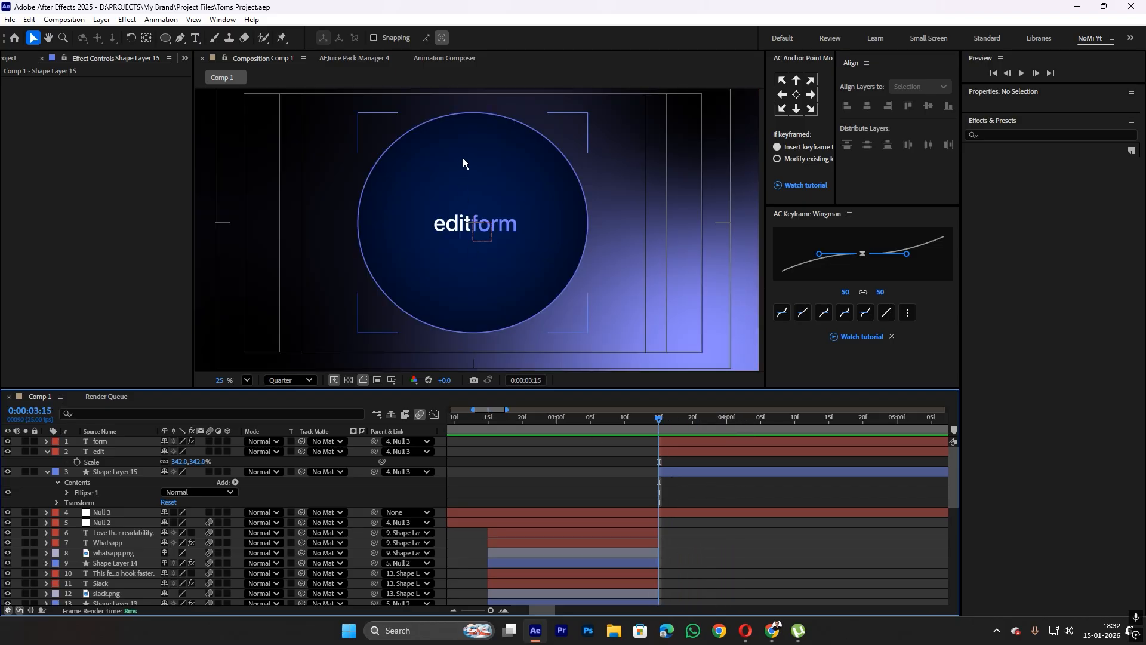
Draw a small ellipse about 88 by 96 px on the large circle's right edge and remove its stroke
click(165, 37)
scroll(576, 224, up, 1)
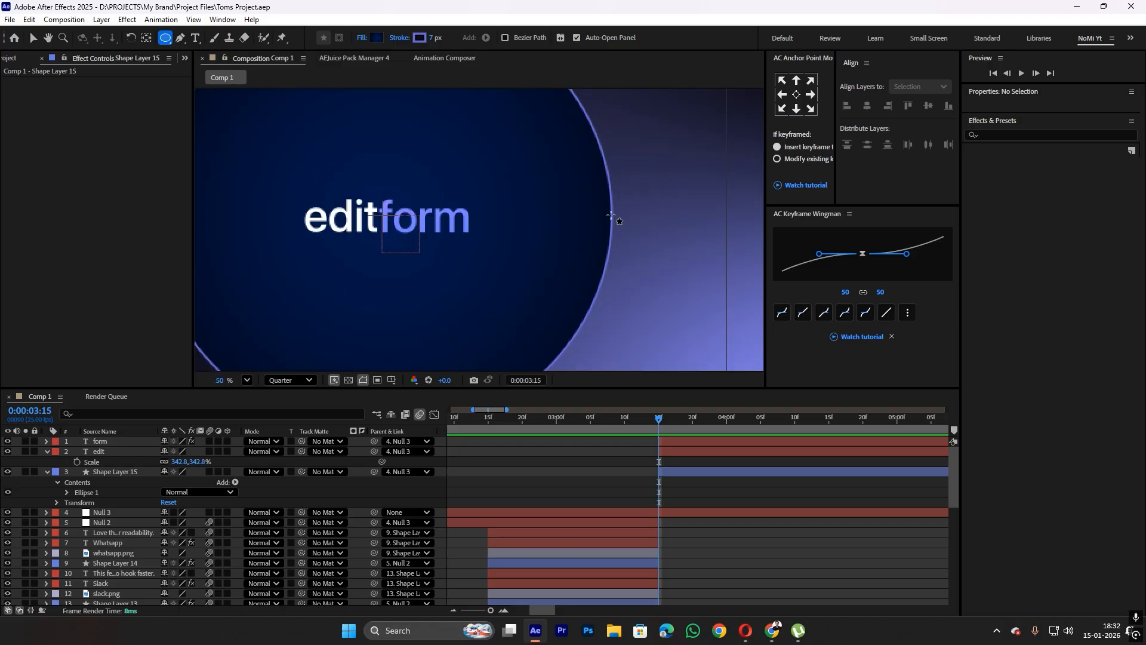
mouse_move(608, 206)
mouse_down()
mouse_move(635, 234)
mouse_move(609, 226)
mouse_up()
key(v)
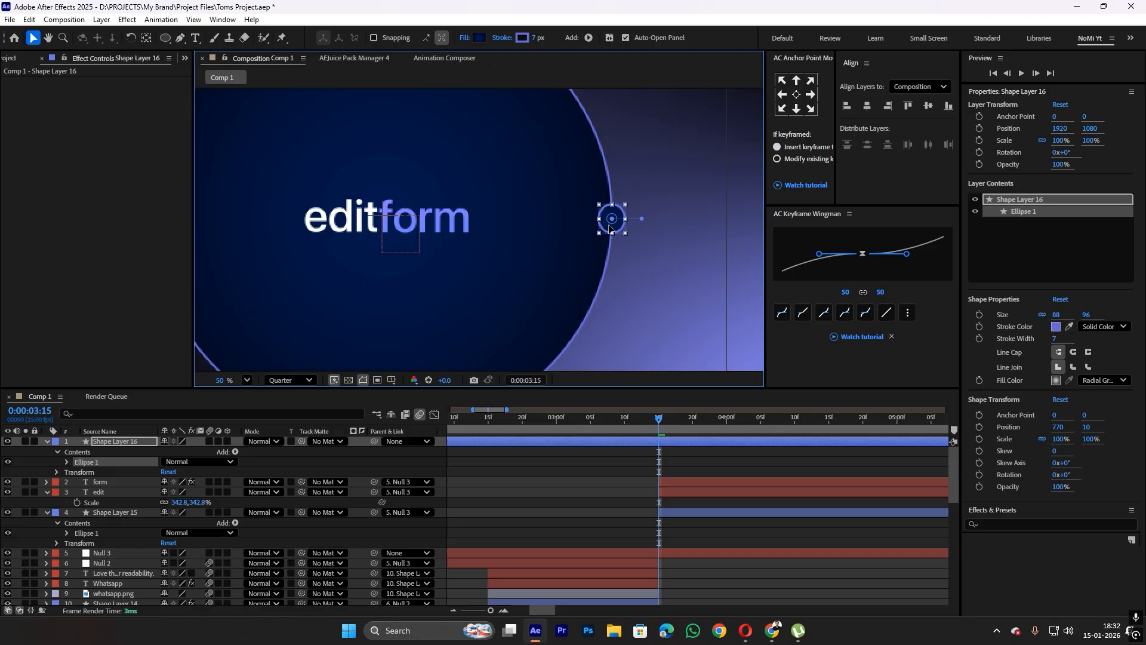
click(498, 38)
click(512, 283)
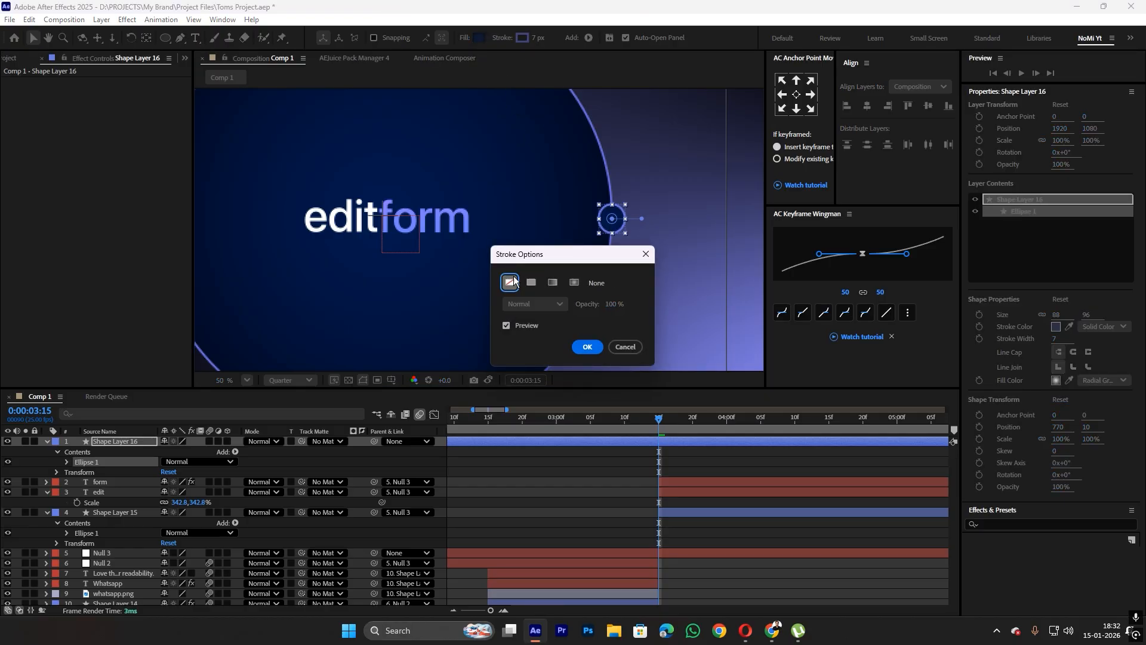
click(587, 348)
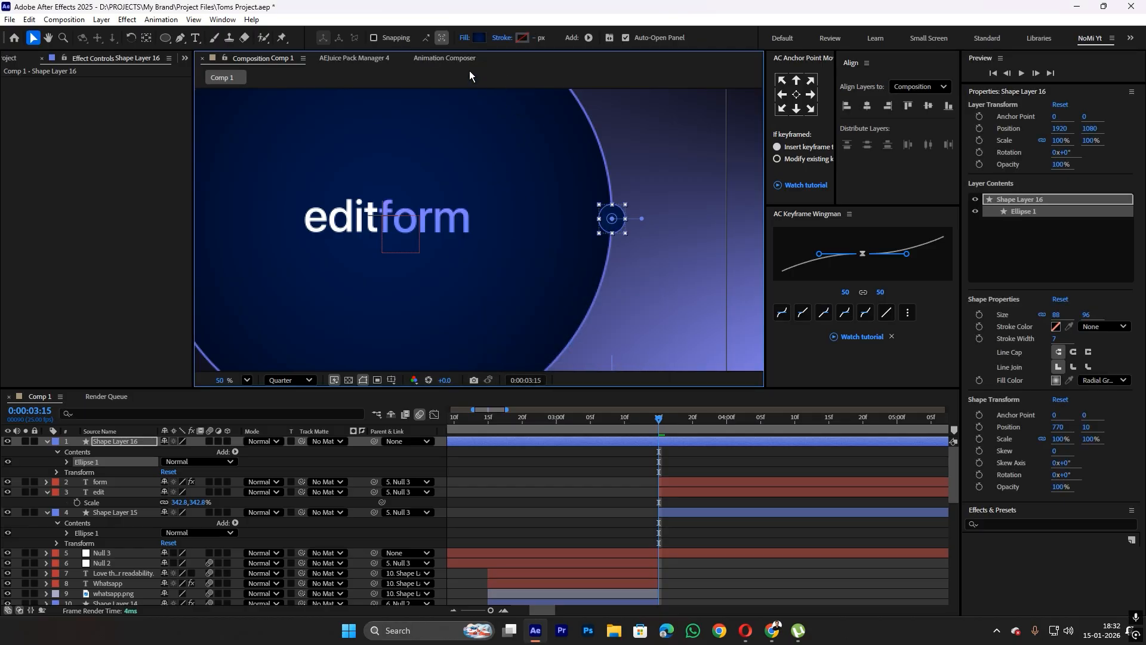
Change the start colour of the small ellipse's radial gradient to 7881FF, sampled from the "form" text
click(479, 37)
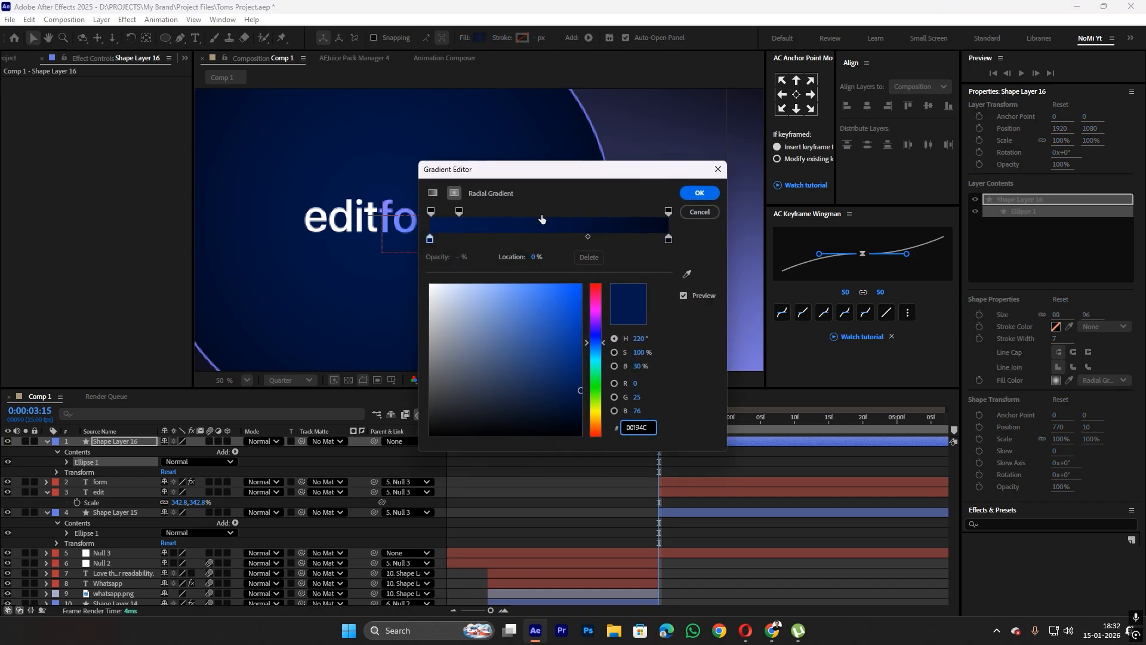
drag(524, 169, 412, 169)
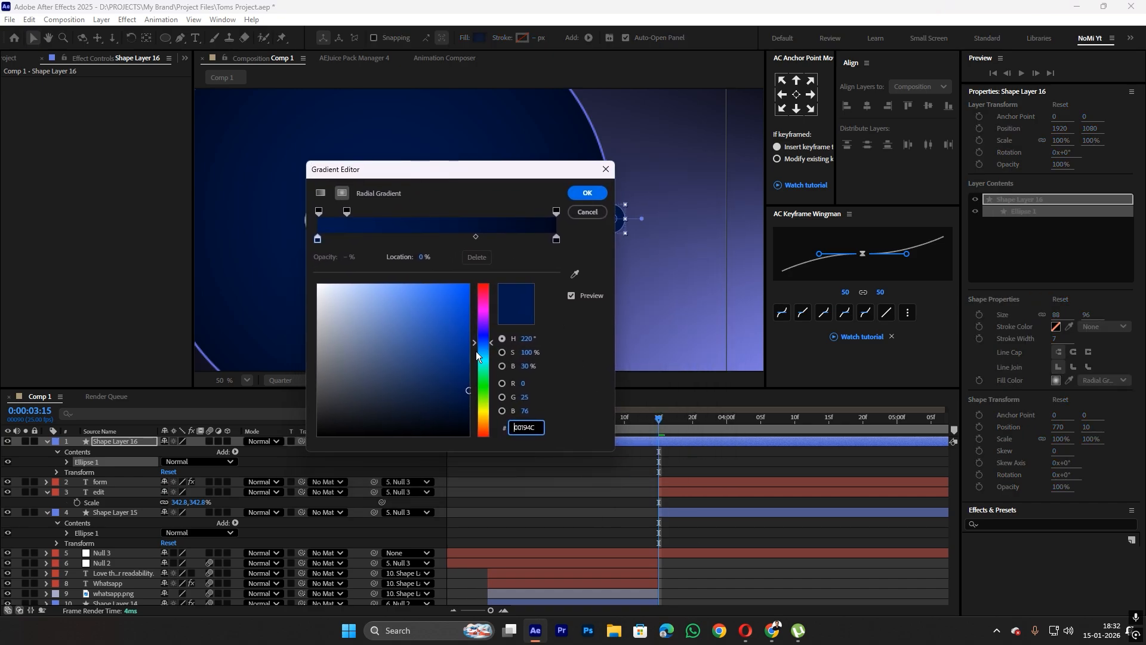
drag(475, 351, 503, 328)
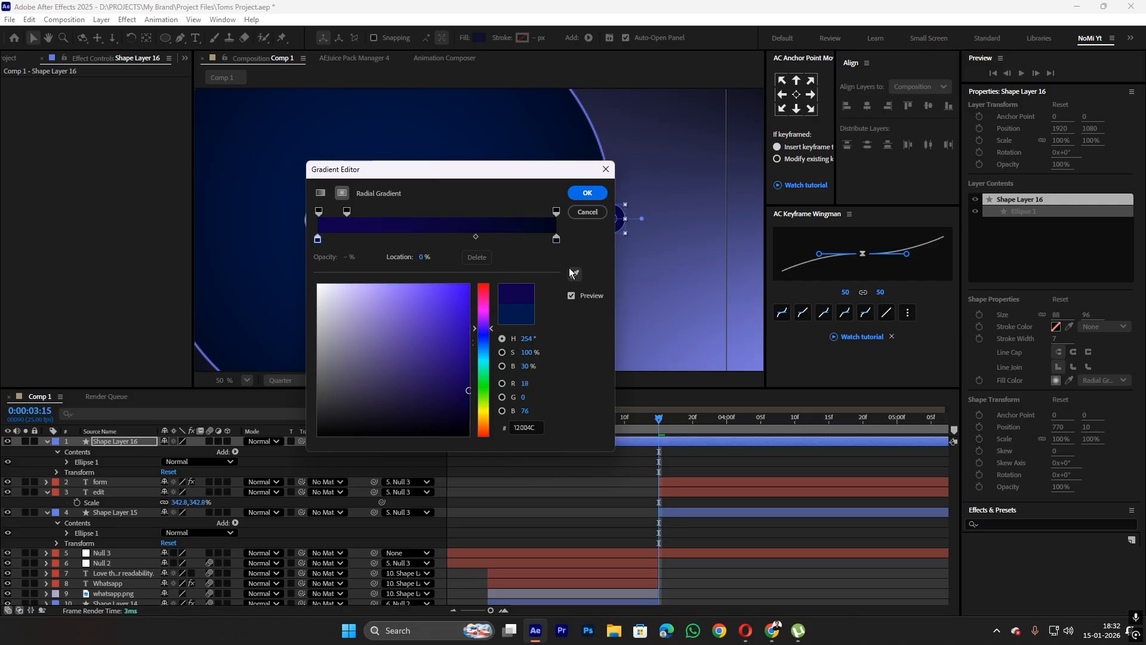
drag(503, 172, 517, 374)
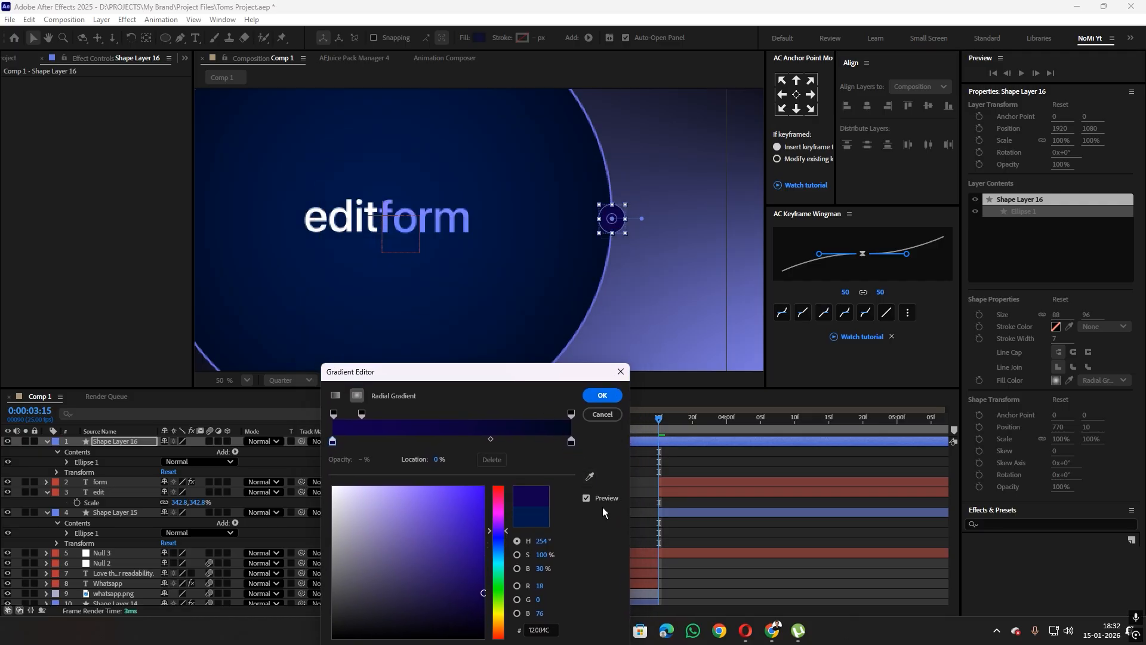
click(592, 478)
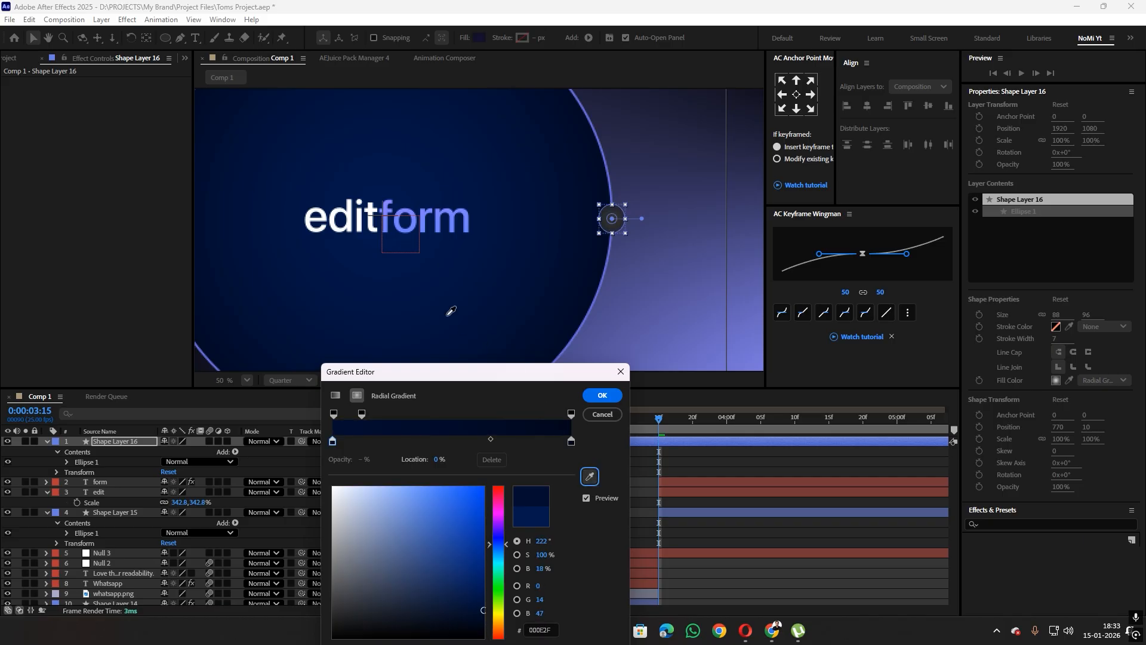
click(426, 214)
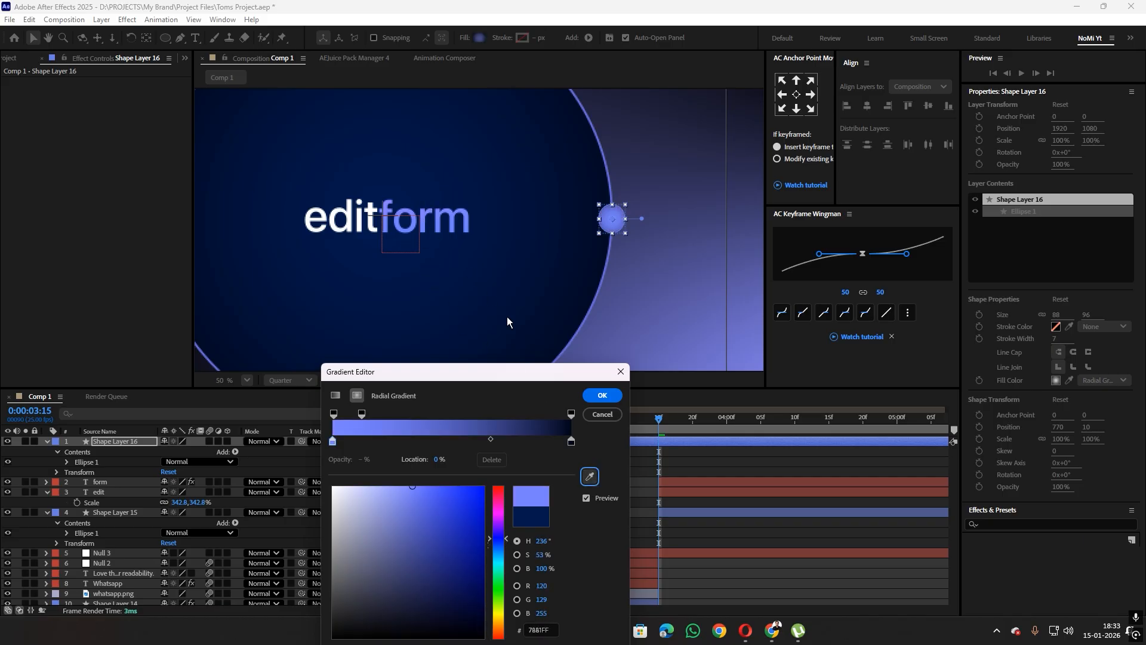
click(601, 395)
click(702, 579)
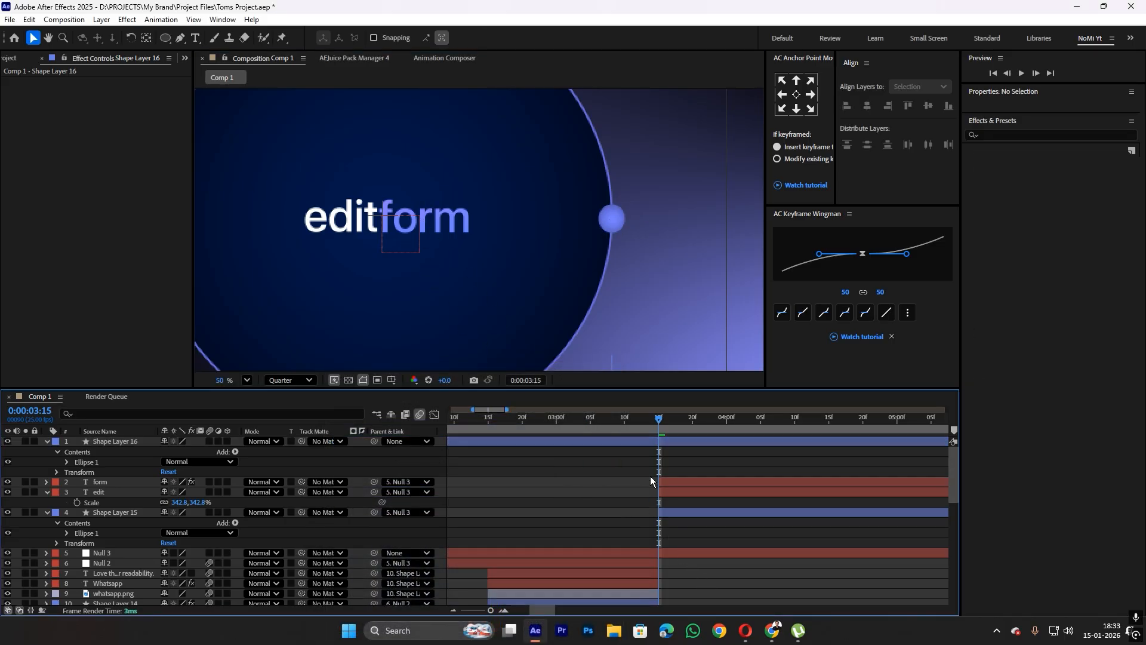
Switch the small ellipse to a solid fill in 817FFF, sampled from the "form" text
click(679, 445)
click(614, 218)
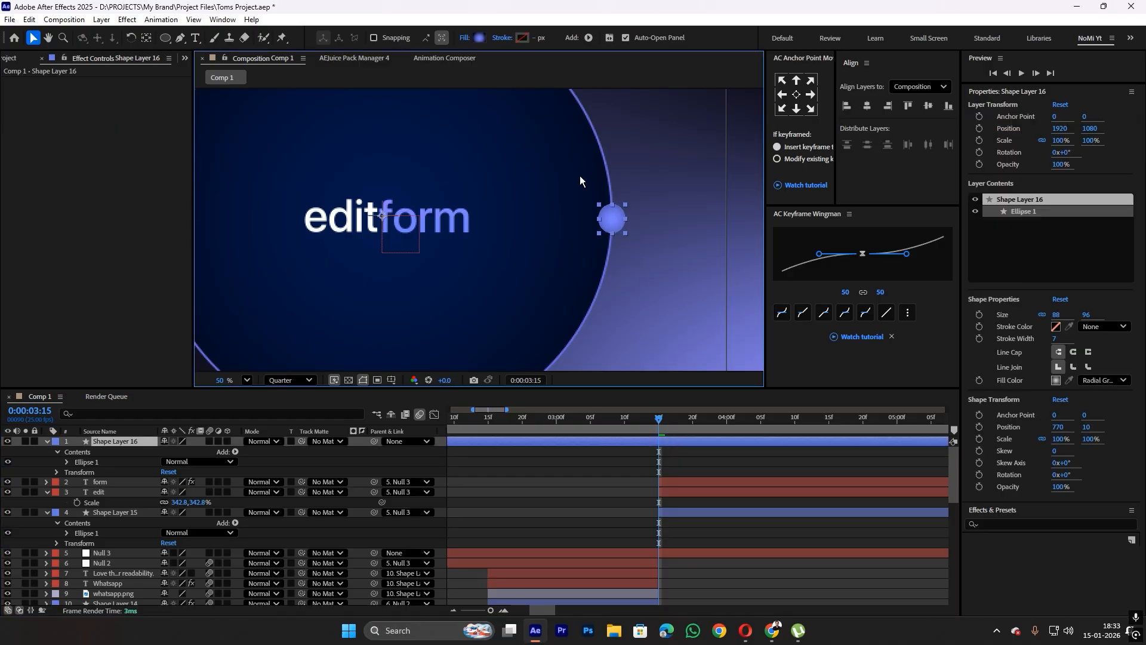
click(464, 39)
click(531, 283)
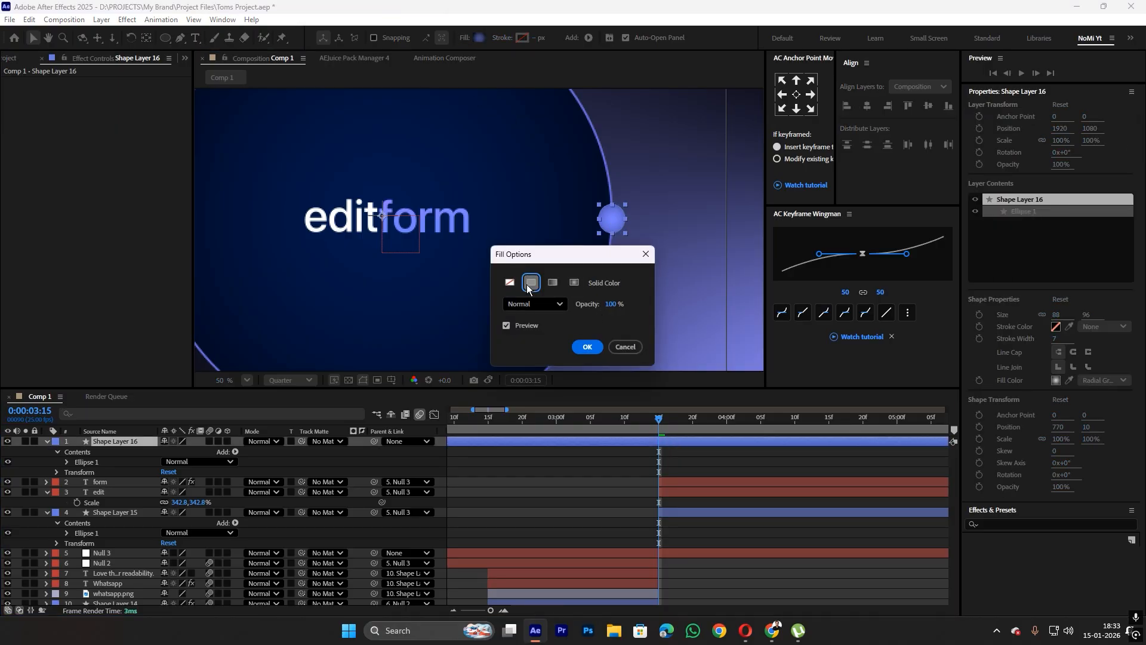
click(588, 347)
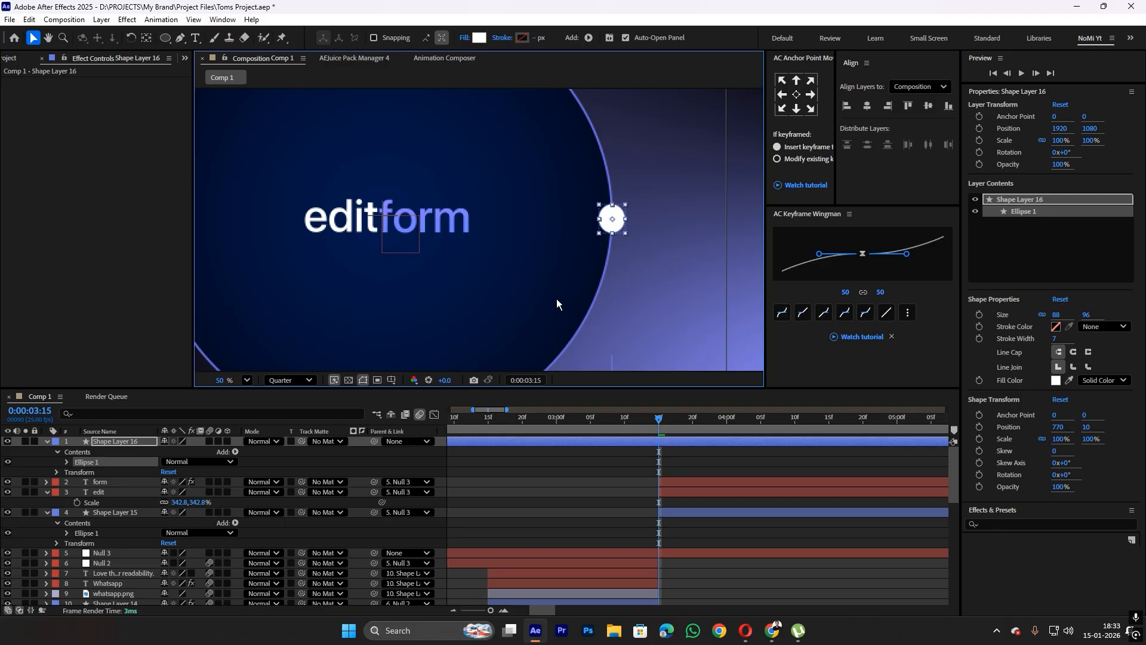
click(480, 38)
click(680, 304)
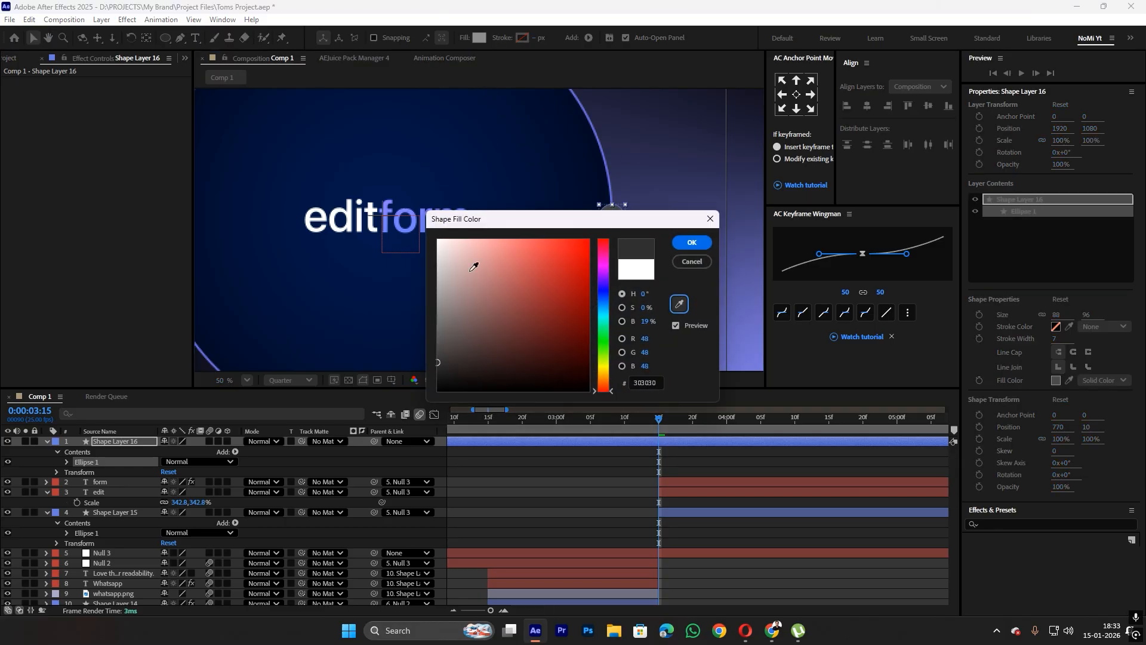
click(392, 208)
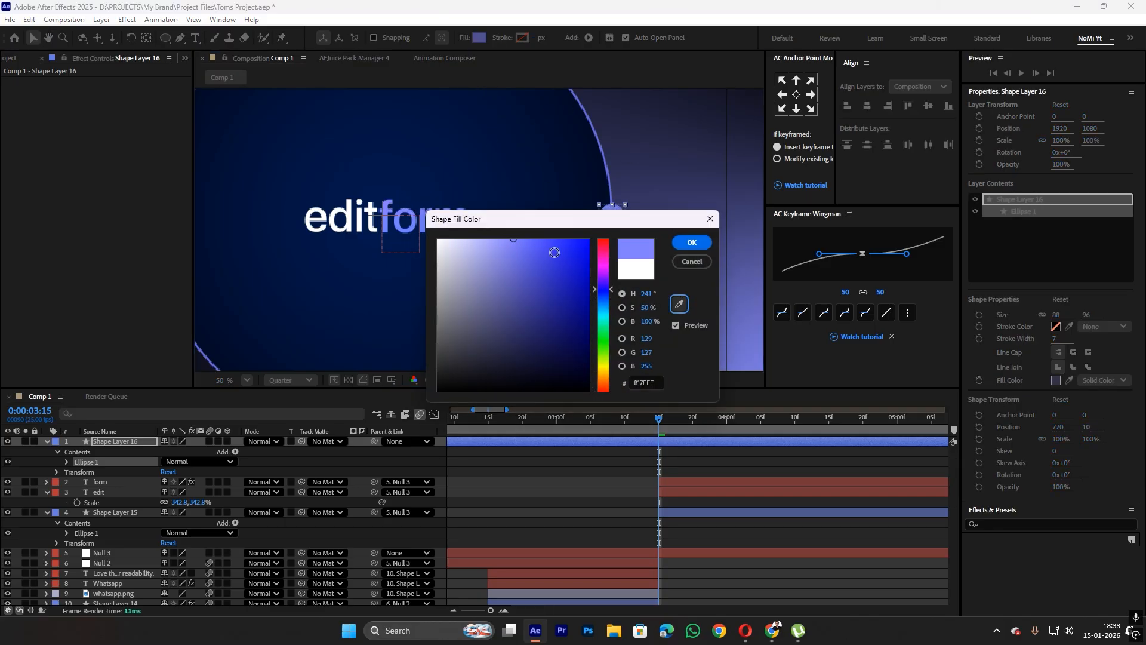
click(698, 244)
click(726, 562)
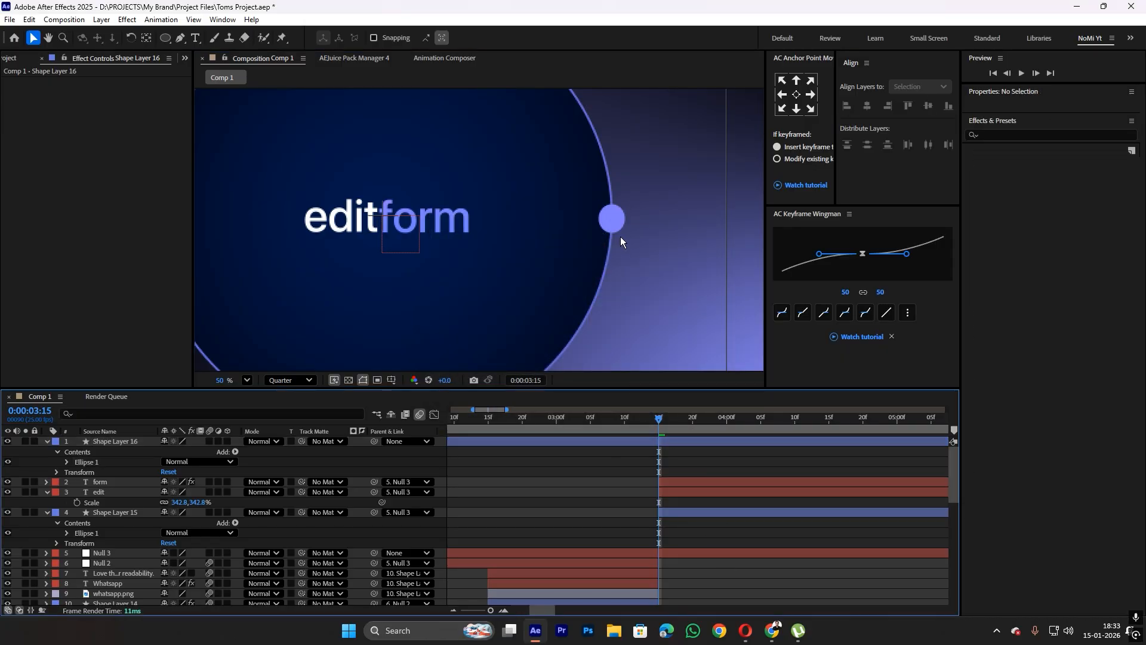
Centre the small ellipse's anchor point and widen it to 113% horizontal scale to make it round
click(613, 219)
scroll(613, 221, down, 2)
scroll(614, 221, up, 6)
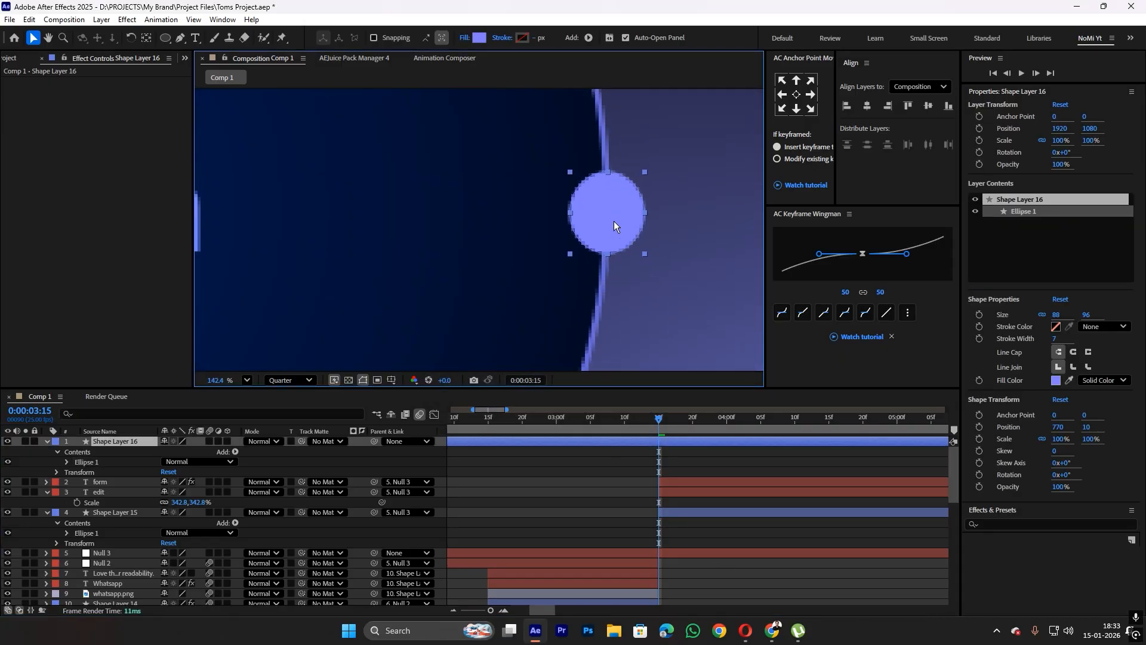
drag(645, 209, 646, 210)
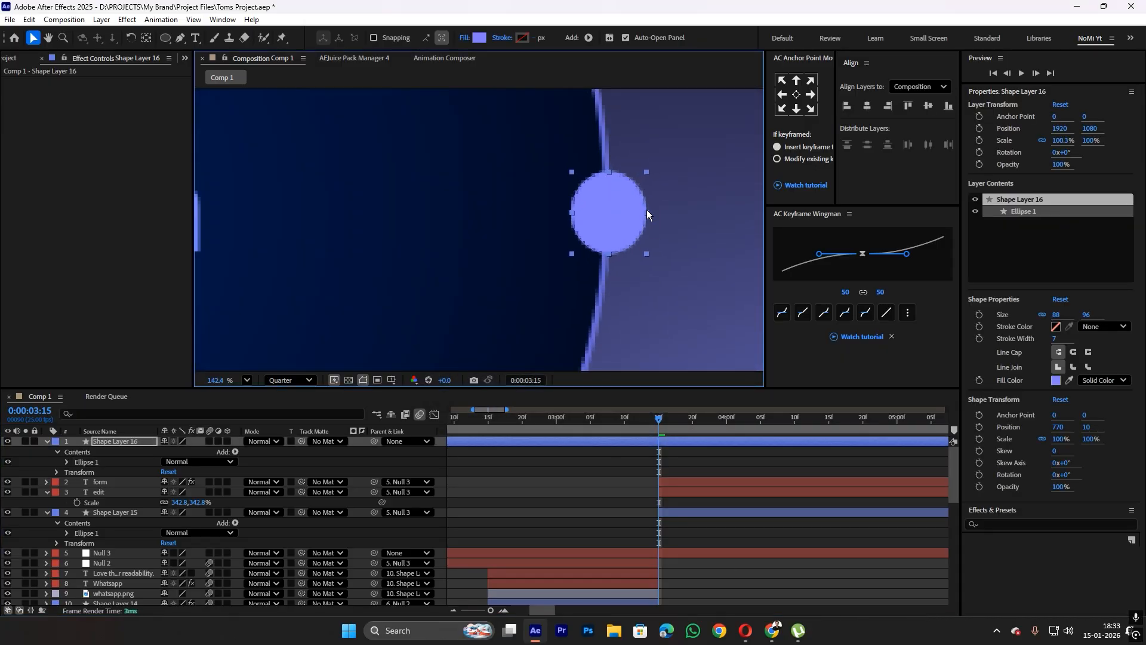
click(796, 94)
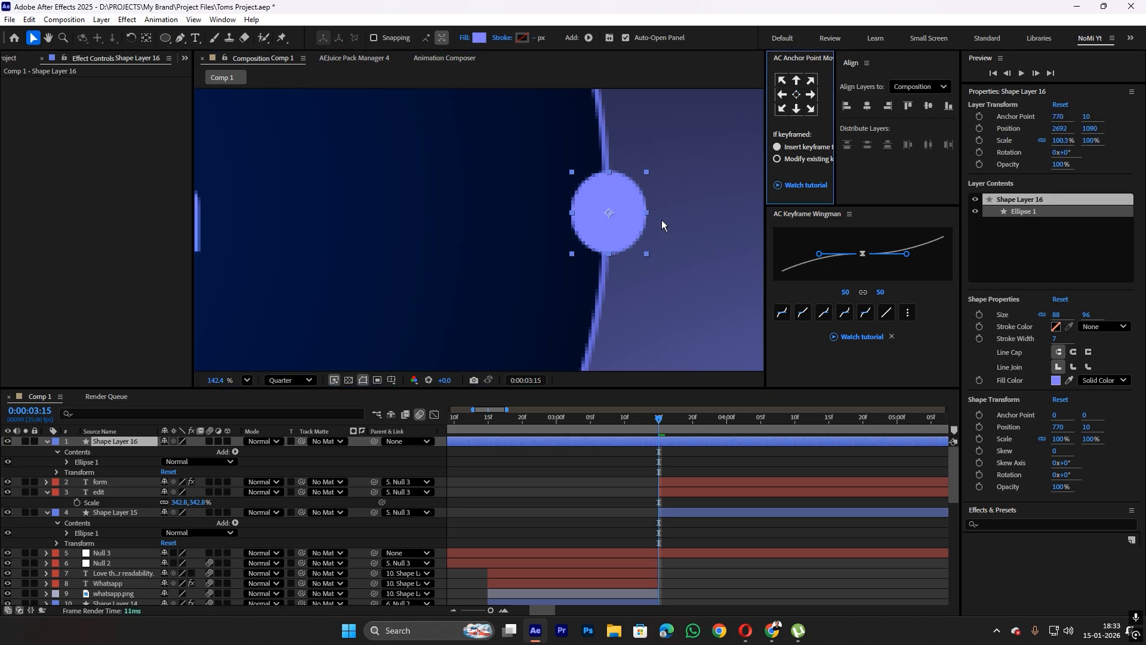
drag(648, 215, 653, 213)
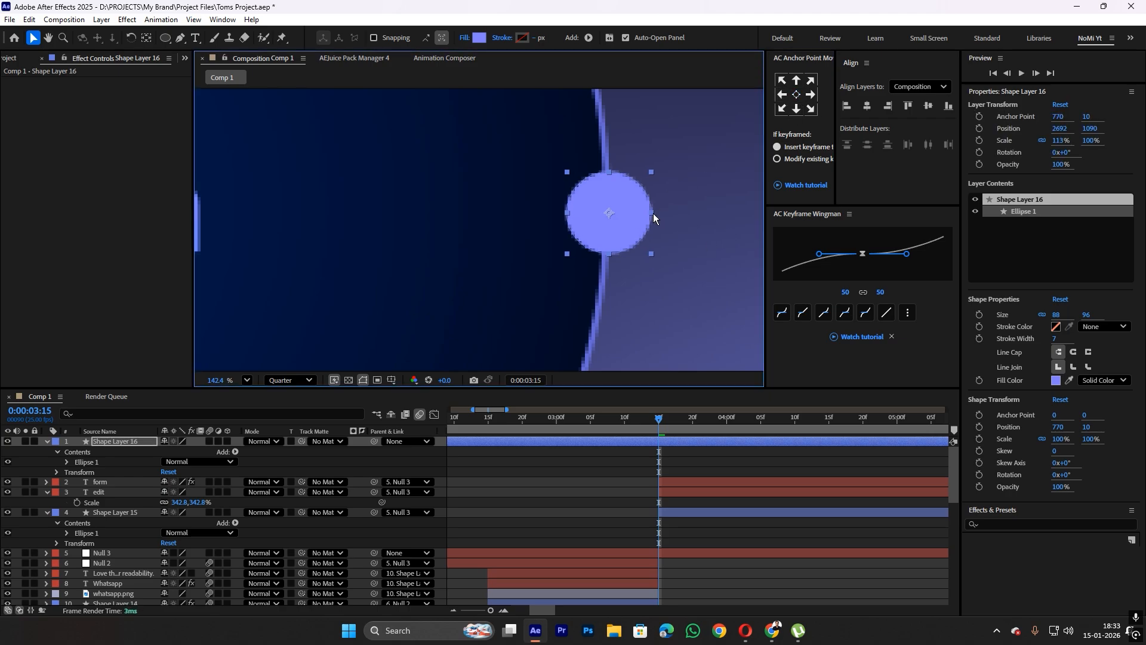
scroll(653, 239, down, 6)
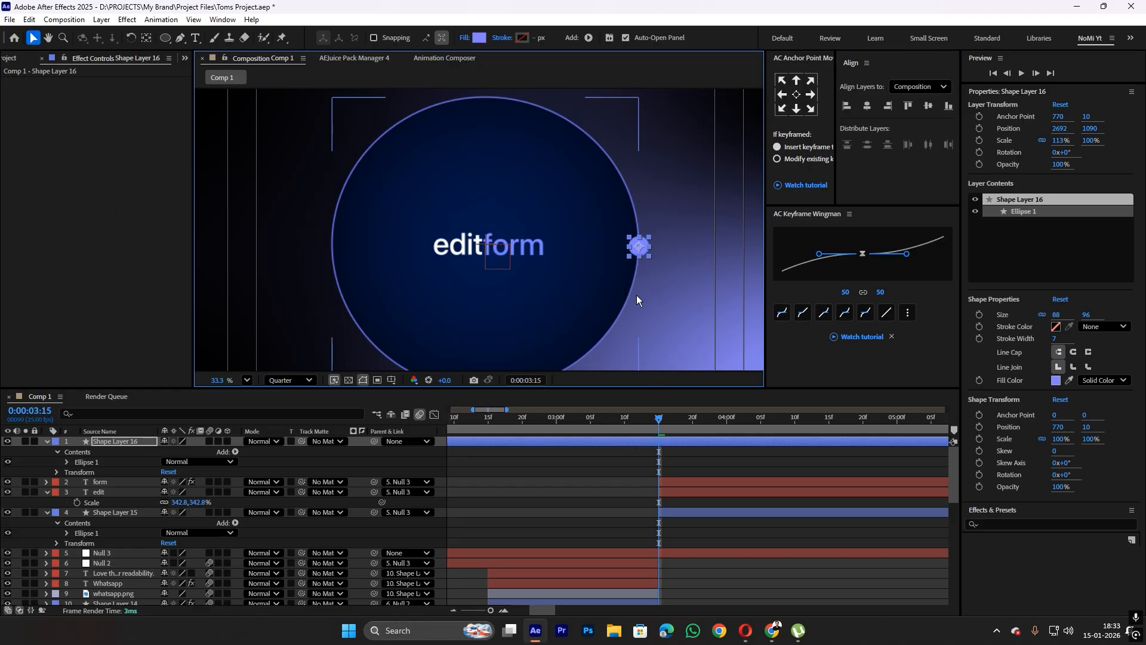
Align the dot to the composition's vertical centre and place a duplicate level with it on the large circle's left edge
click(866, 106)
click(924, 106)
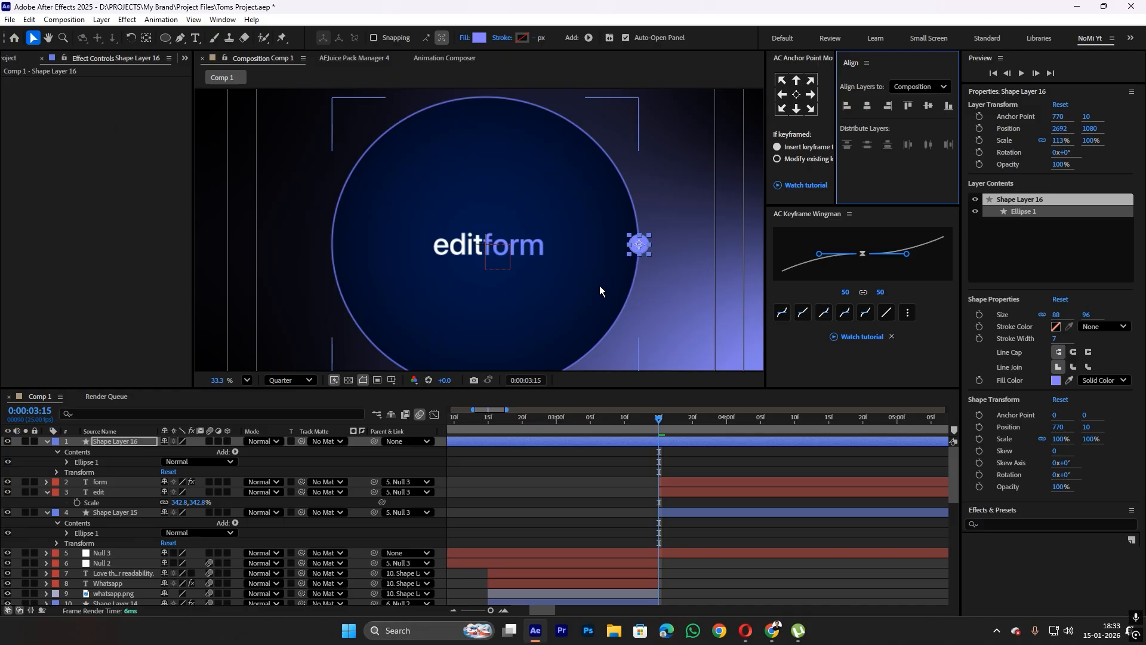
key(ctrl+d)
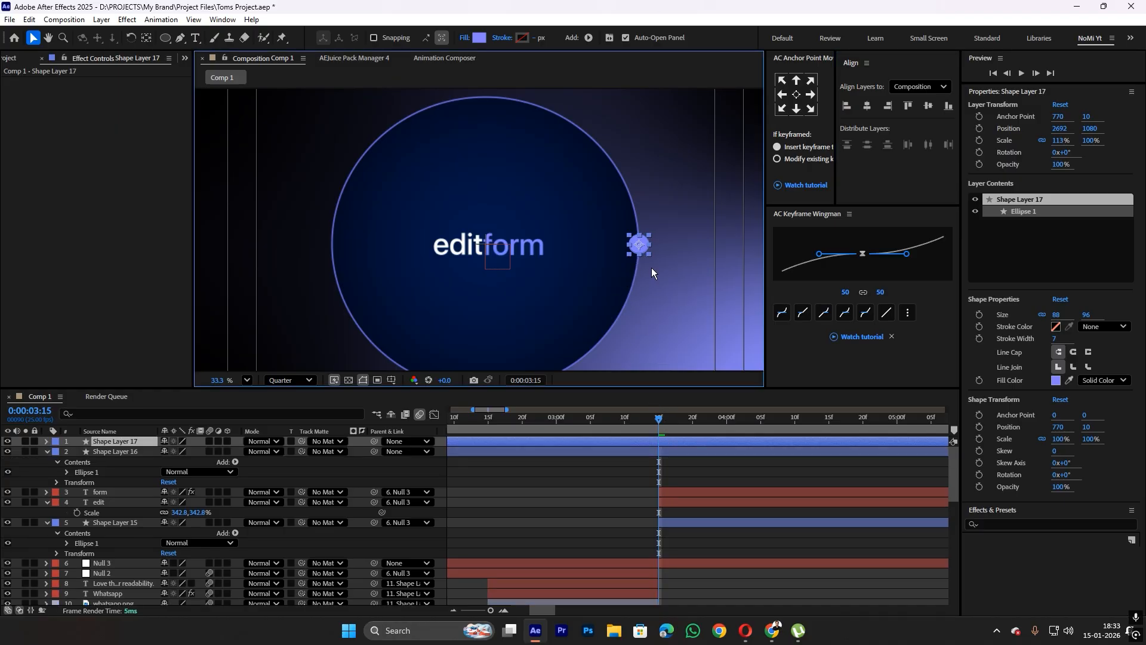
drag(635, 247, 325, 242)
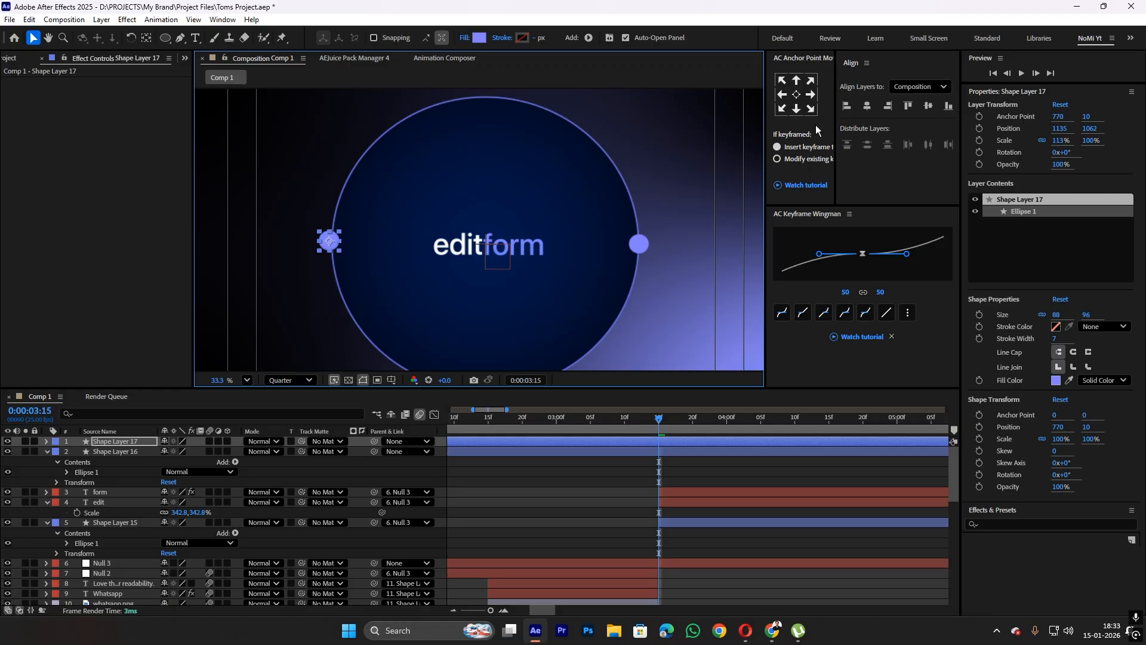
click(929, 107)
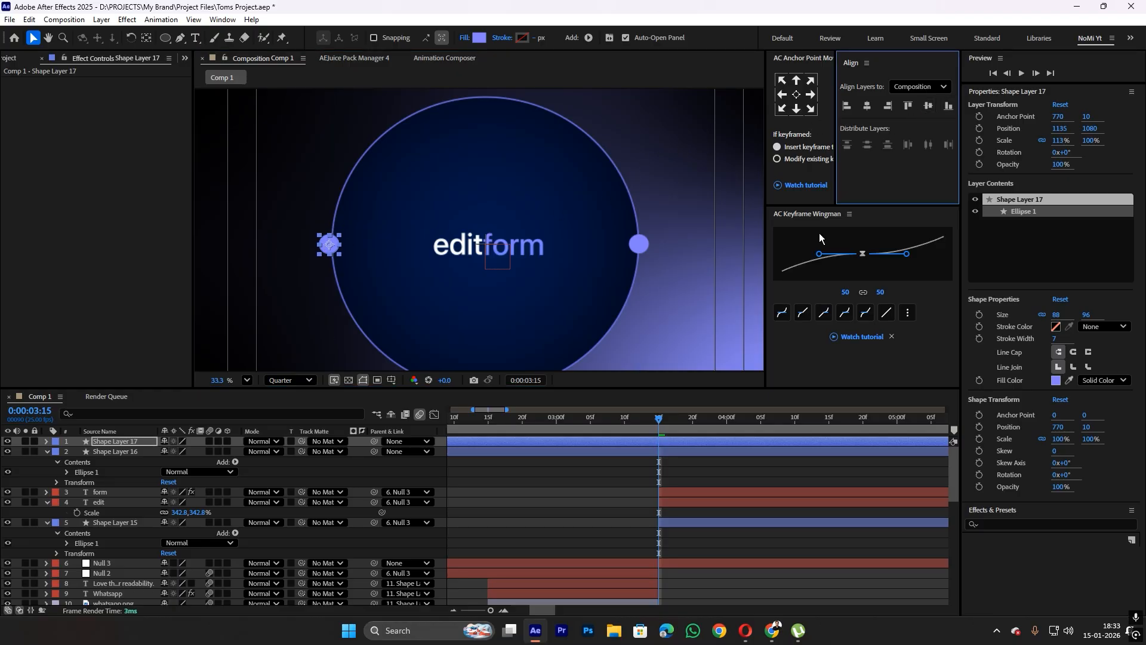
Duplicate the dot twice more, placing horizontally centred copies on the large circle's top and bottom edges
key(ctrl+d)
drag(329, 244, 474, 346)
click(867, 106)
scroll(471, 114, down, 1)
key(ctrl+d)
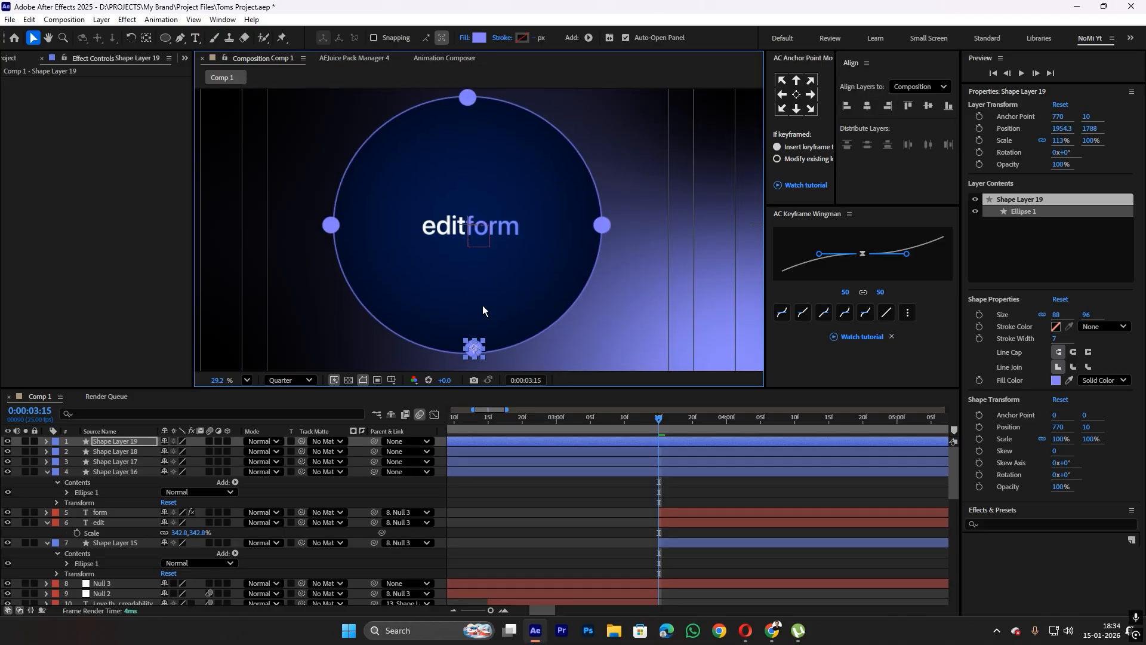
Try rotating the large circle with its four parented dots and undo the rotation
scroll(482, 305, down, 2)
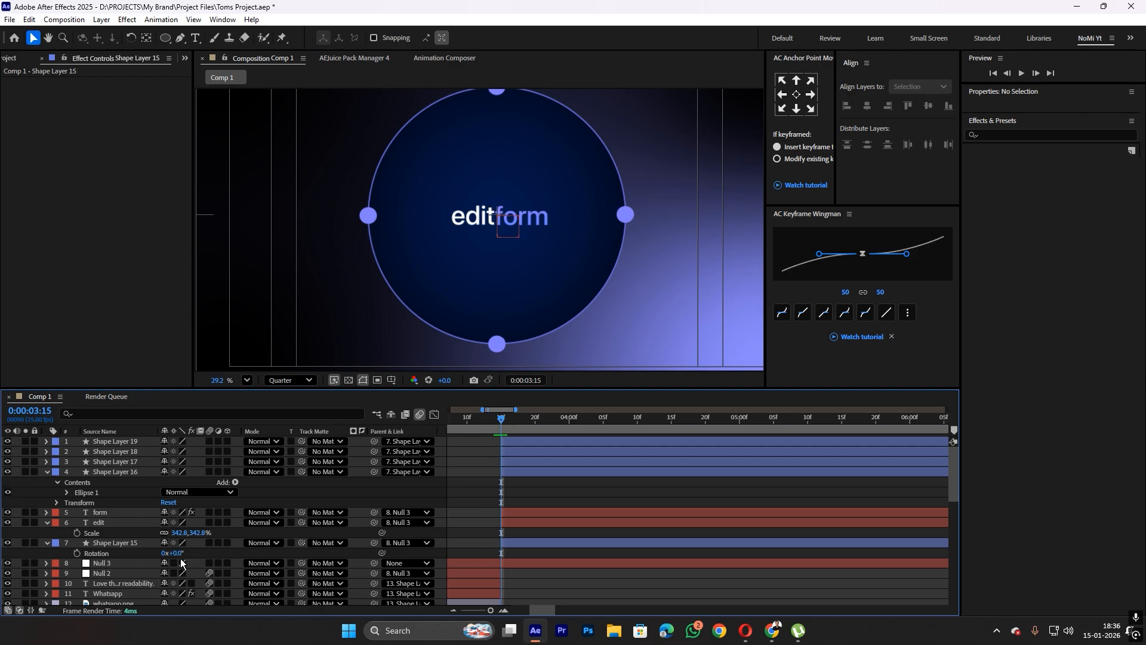
mouse_move(179, 554)
mouse_down()
mouse_move(168, 555)
mouse_move(196, 554)
mouse_up()
key(ctrl+z)
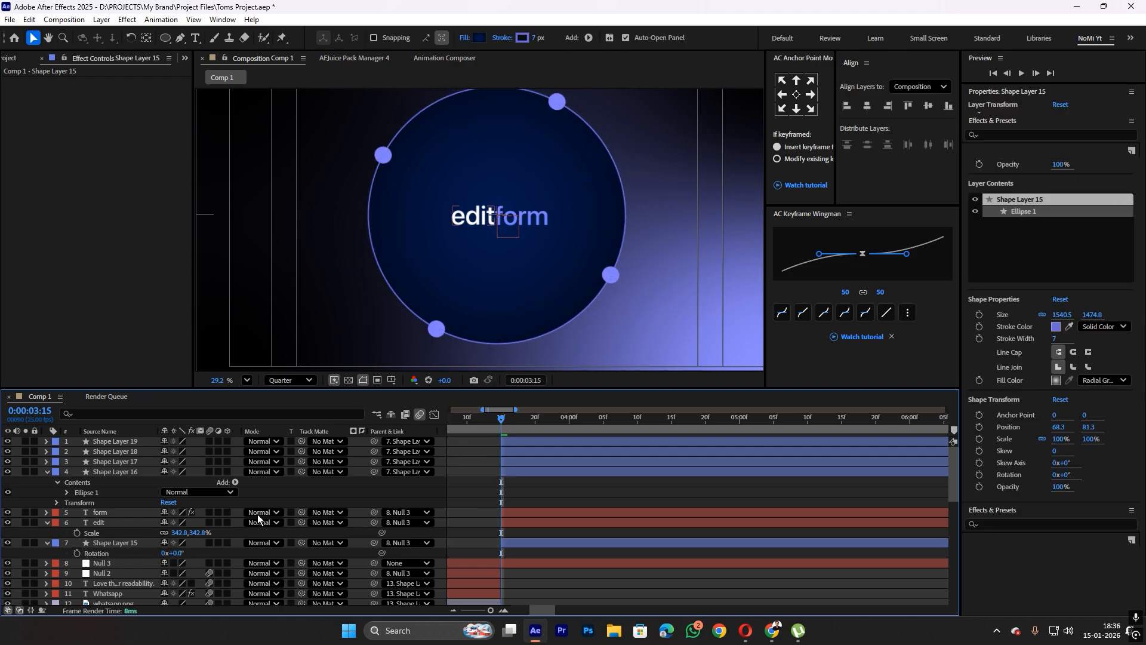
Start a rotation animation on the large circle at 0:00:03:15 with a keyframe value of -157°
scroll(475, 275, down, 1)
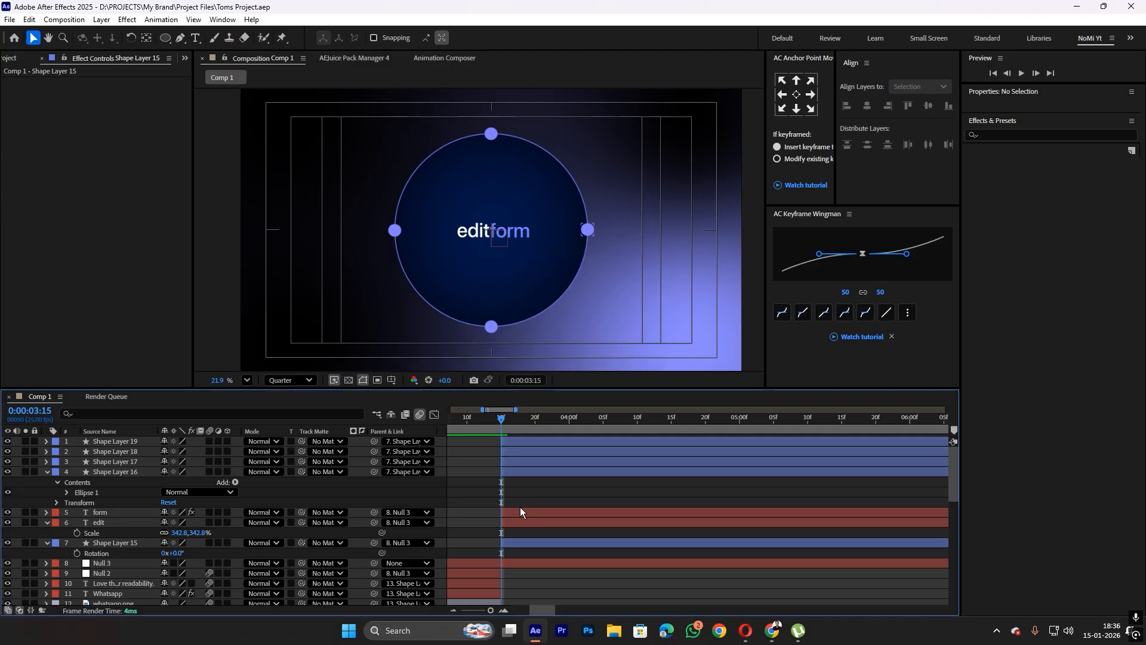
click(525, 542)
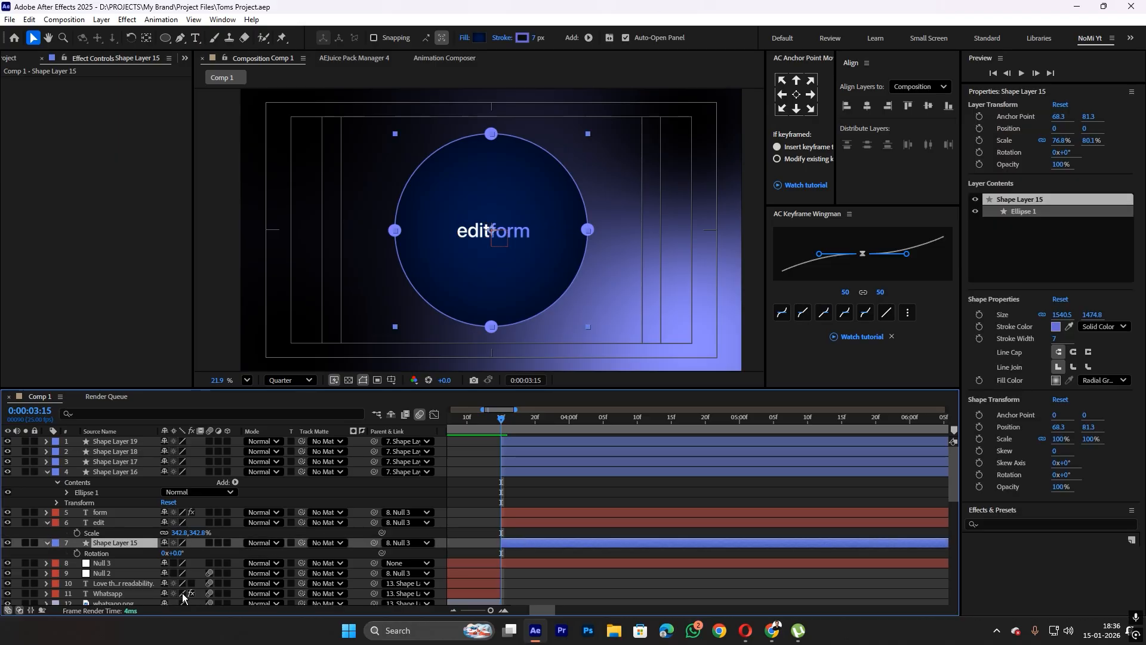
click(77, 551)
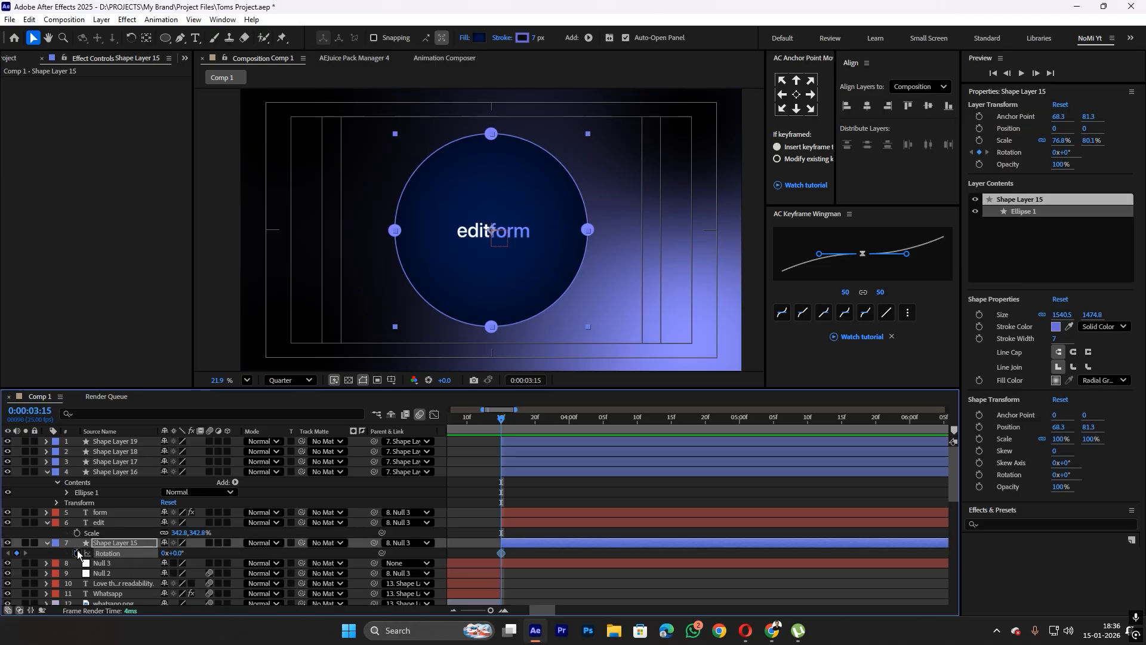
drag(175, 555, 69, 541)
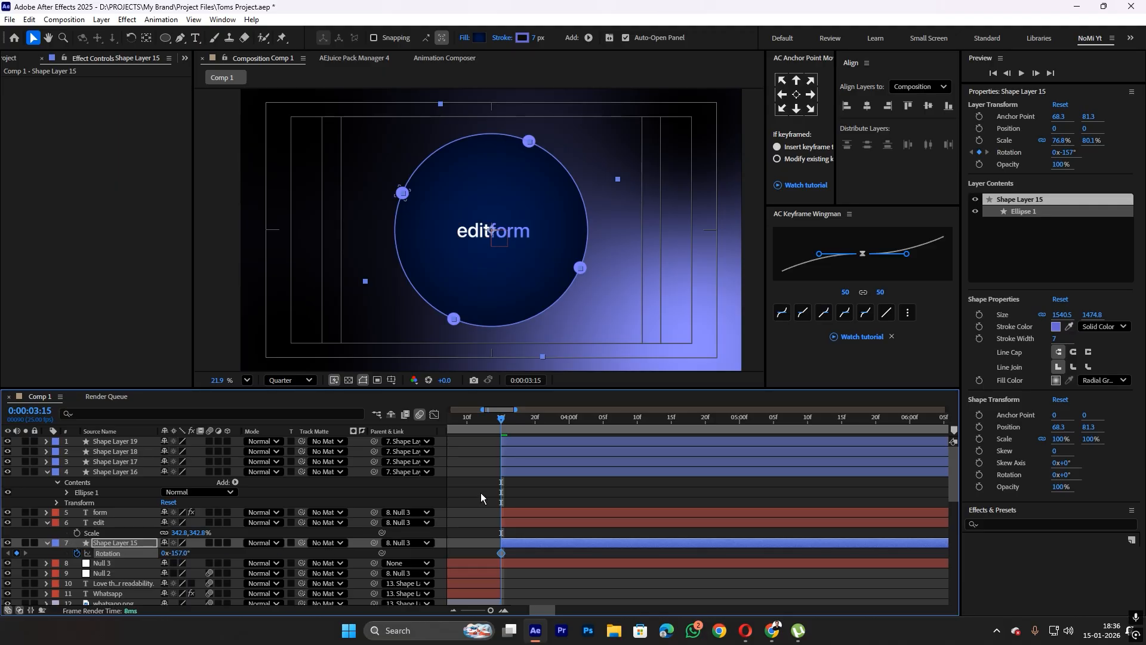
Add a rotation keyframe of -90° to the large circle at 0:00:04:00
drag(499, 421, 568, 430)
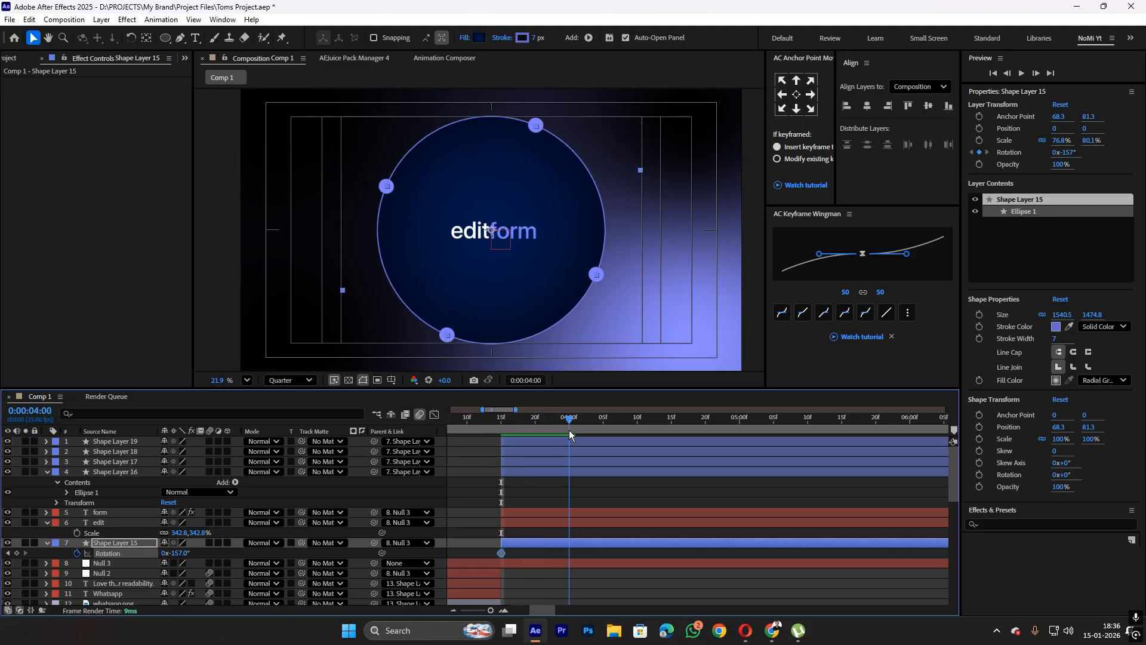
drag(177, 552, 215, 553)
click(178, 553)
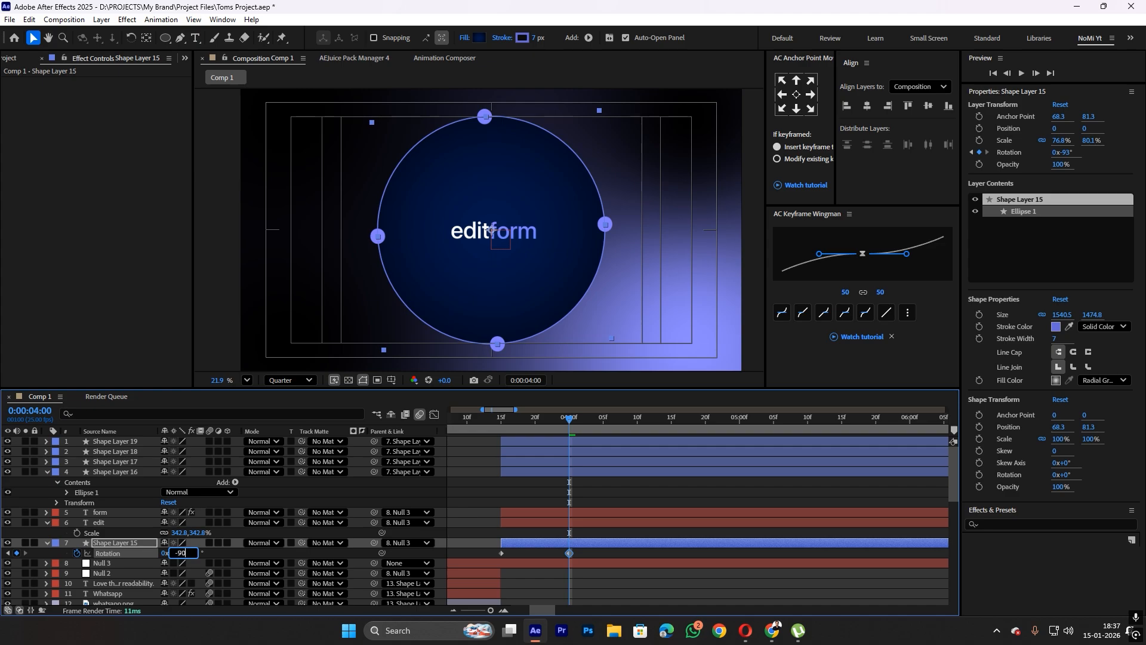
text(-90)
click(517, 485)
Apply Easy Ease to both rotation keyframes, shape their speed graph into a steep central peak, and preview the spin
drag(506, 421, 501, 417)
drag(584, 553, 494, 554)
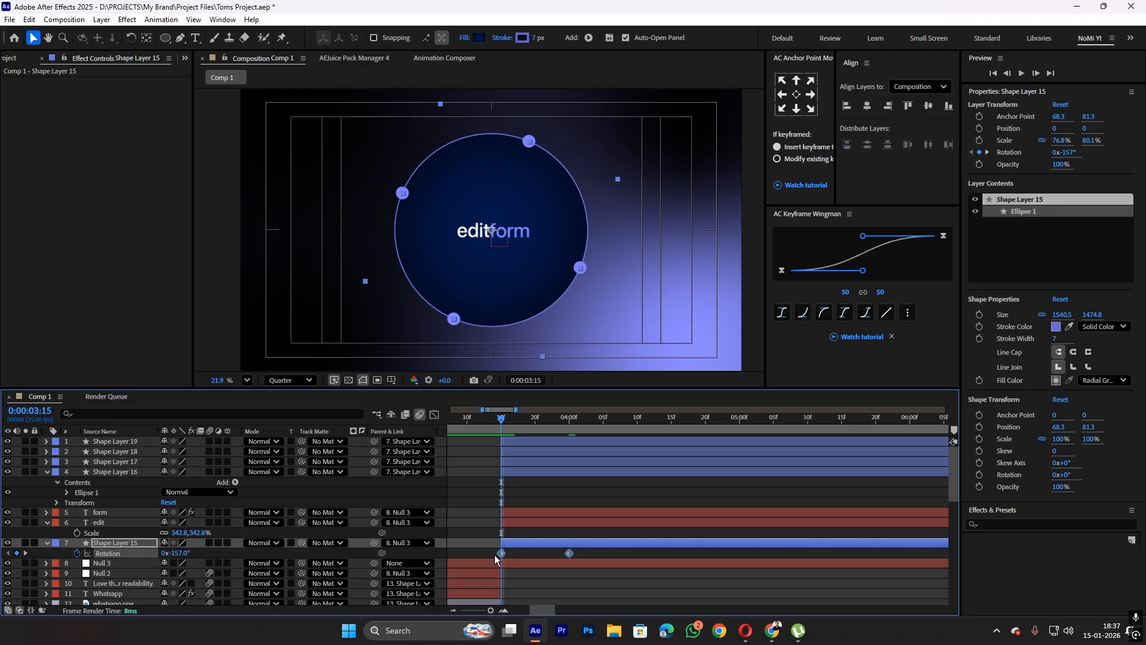
key(F9)
click(435, 413)
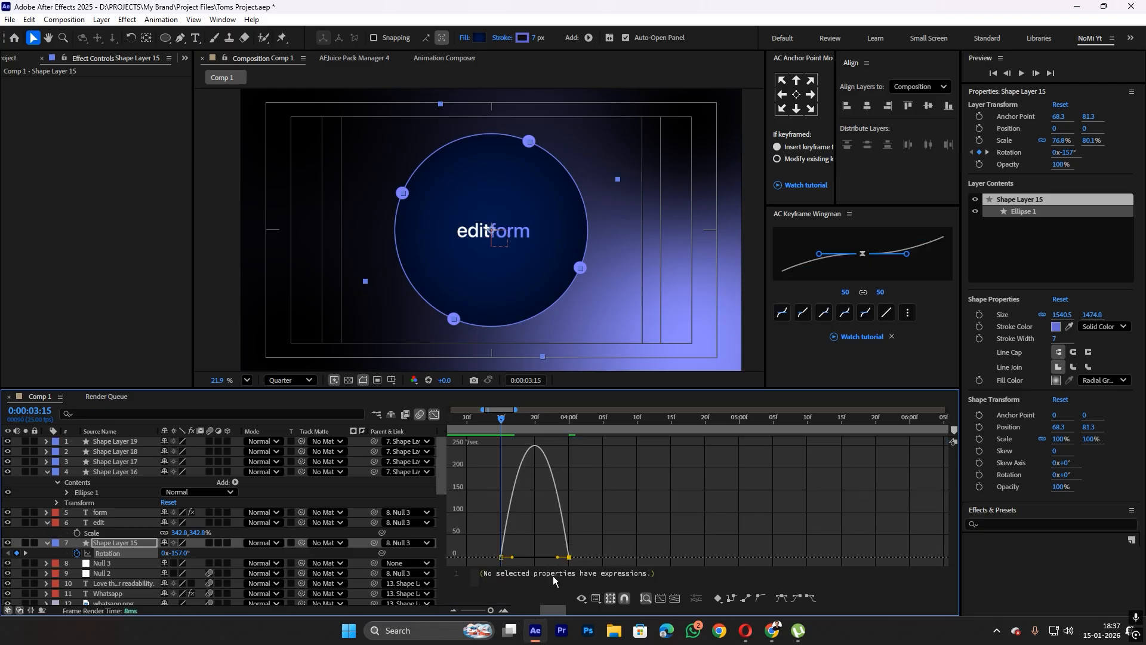
drag(615, 557, 553, 561)
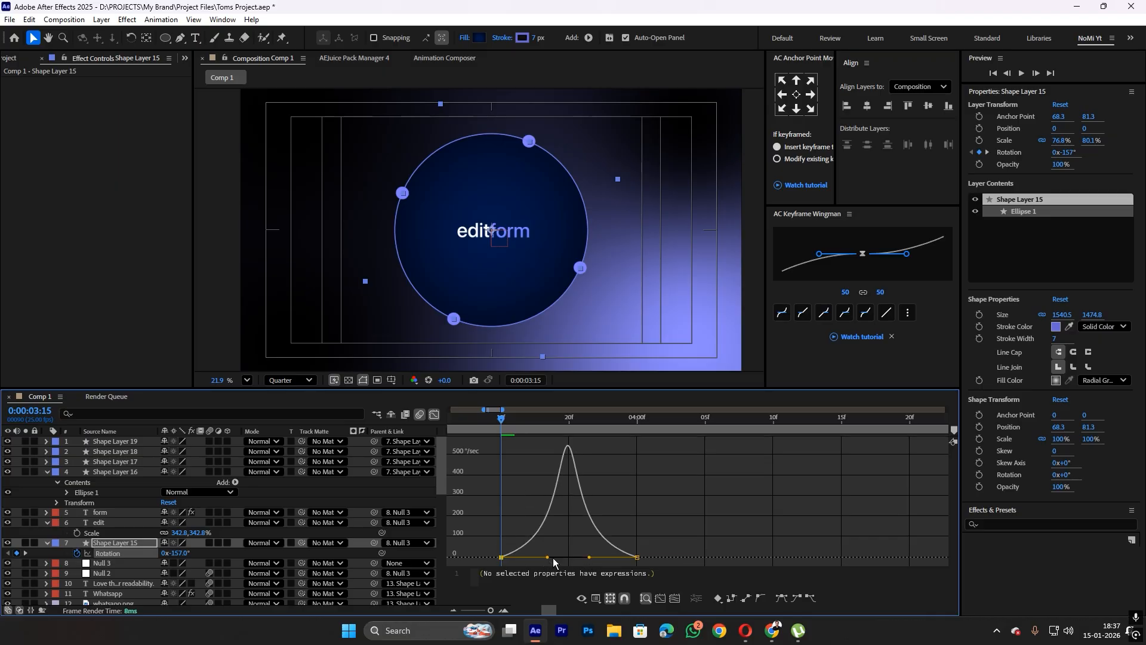
click(432, 414)
key(space)
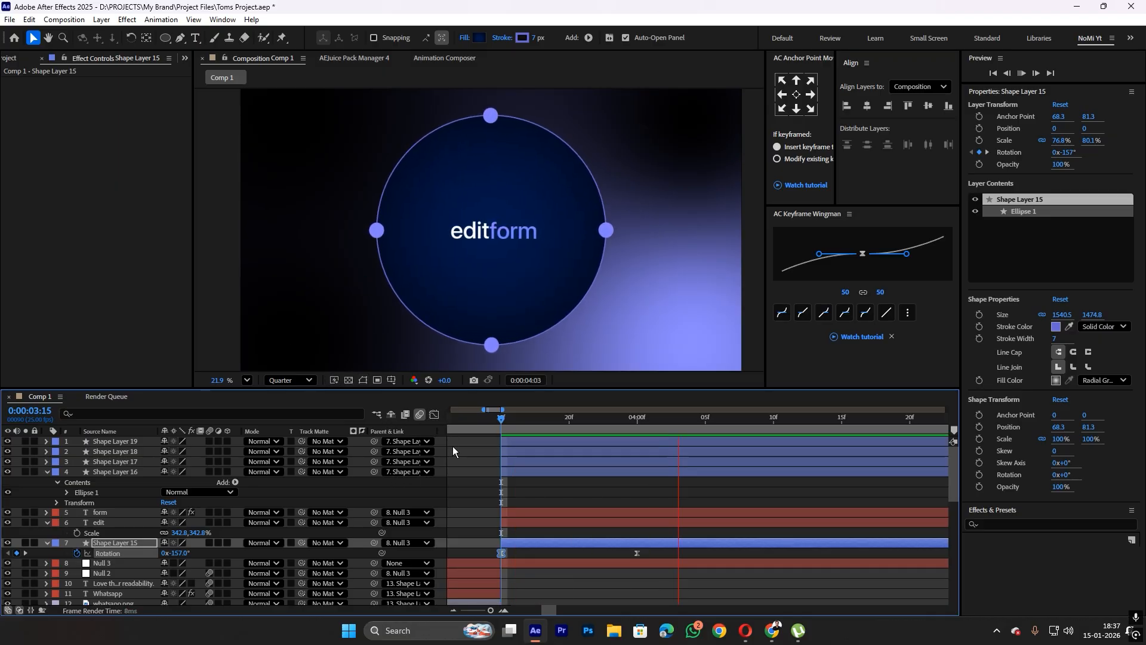
Move the circle's final rotation keyframe to 0:00:04:11 and reshape the speed graph to peak early with a long slowdown
drag(639, 551, 788, 550)
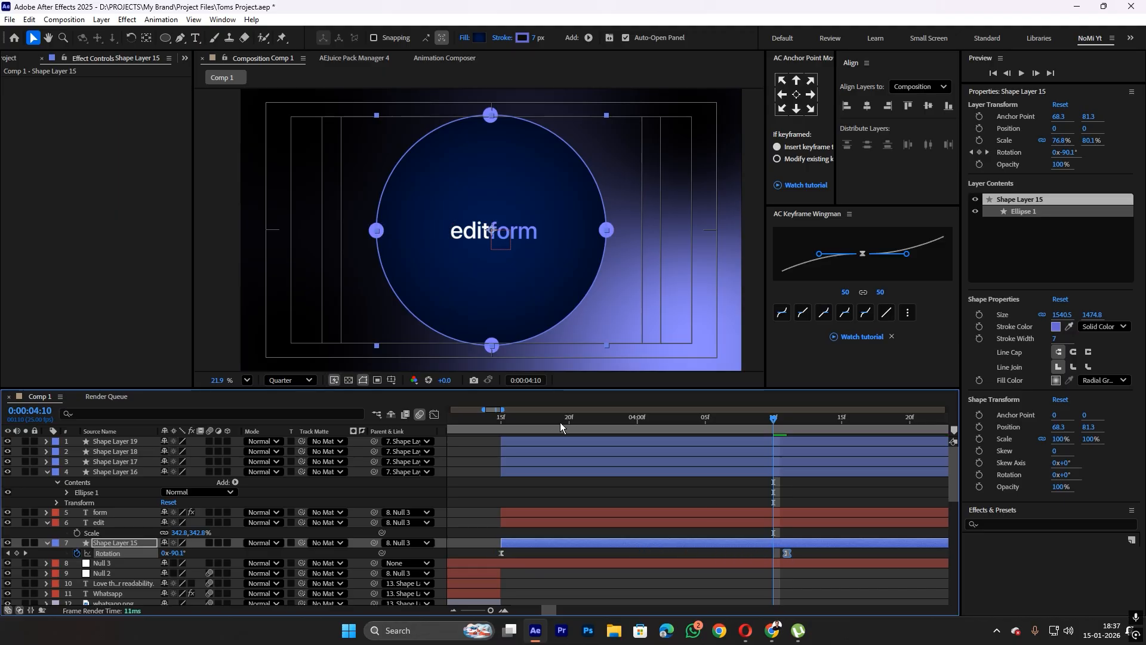
drag(560, 421, 503, 420)
key(space)
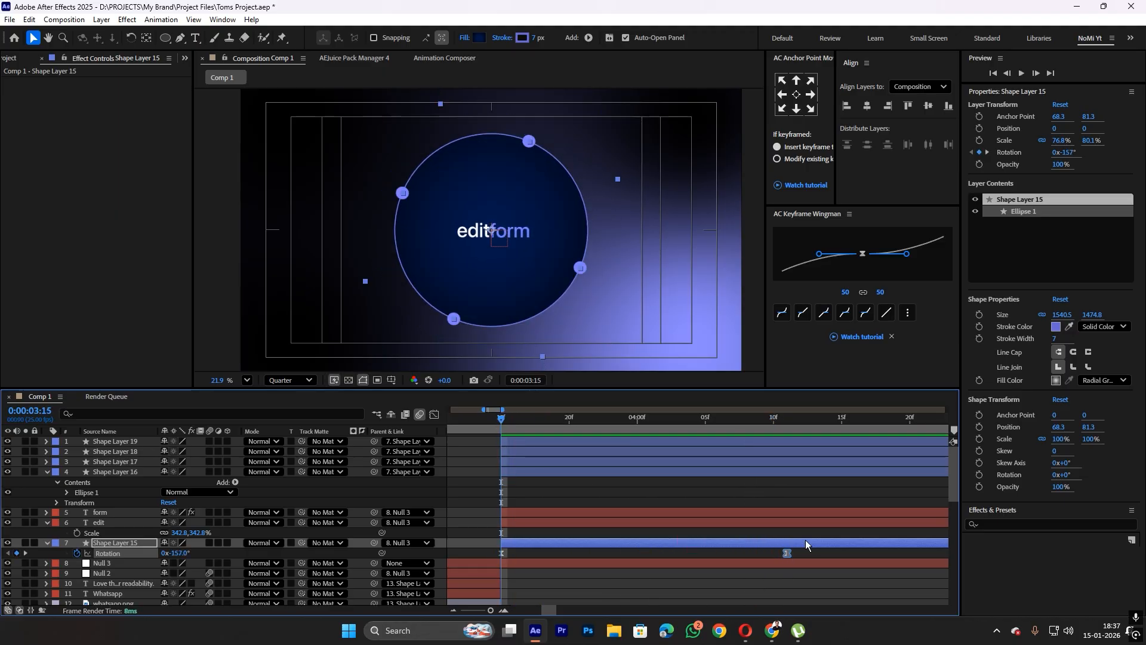
drag(806, 553, 519, 557)
click(435, 414)
key(space)
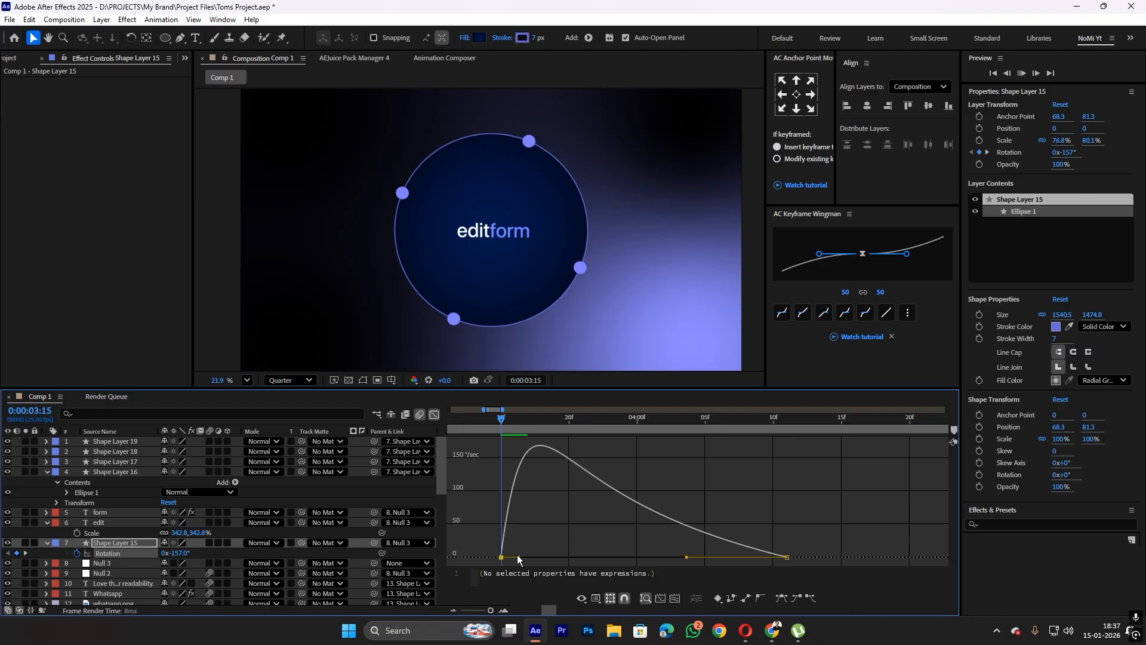
click(433, 414)
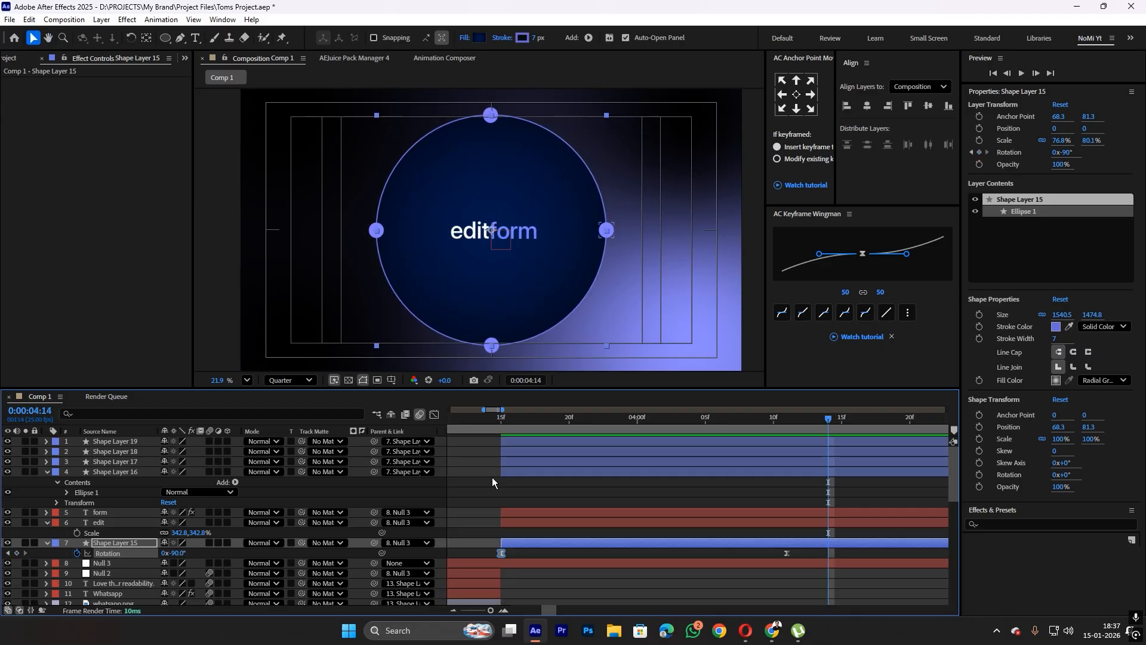
Play back the transition from the feedback cards into the spinning circle to check its timing around 0:00:03:15
click(542, 498)
key(minus)
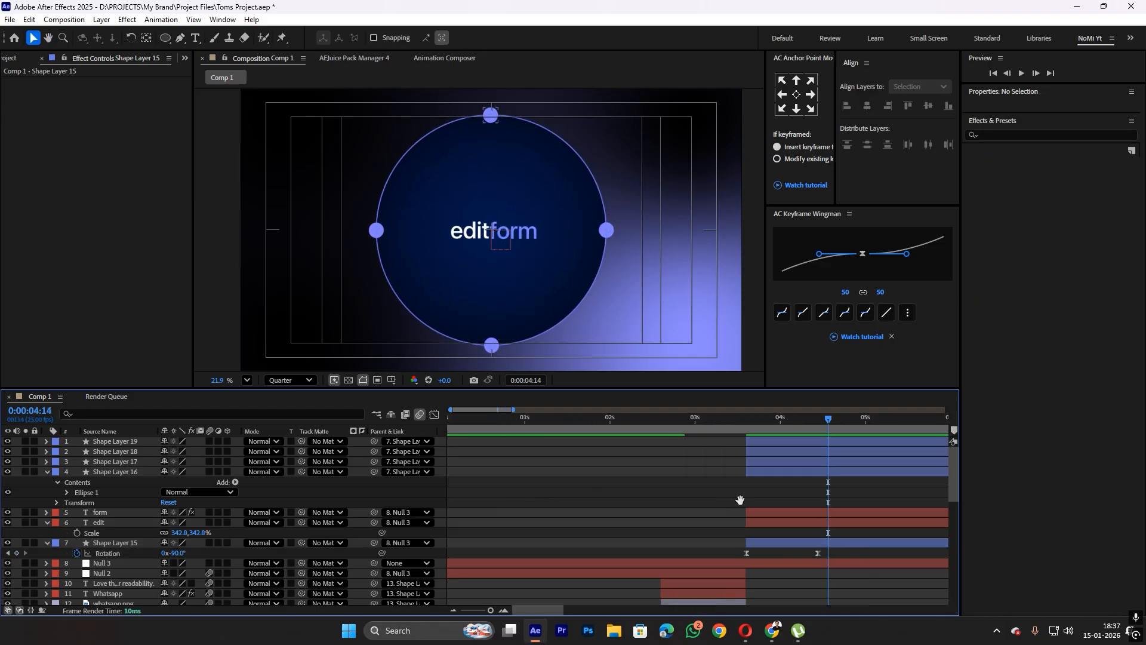
drag(741, 500, 587, 484)
drag(557, 418, 528, 420)
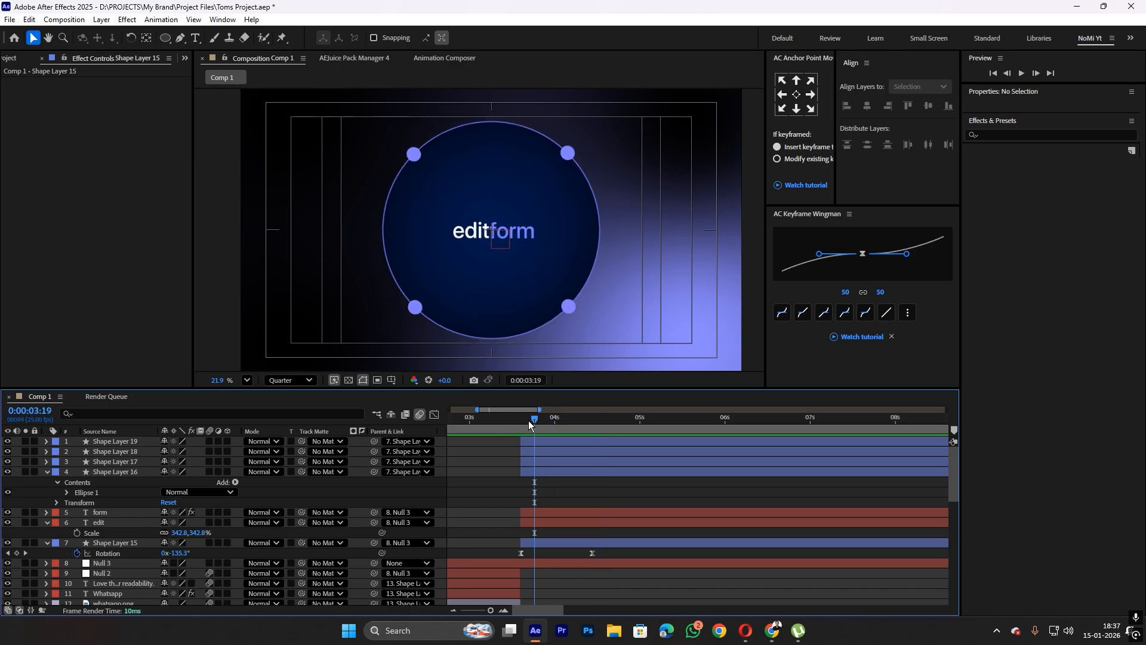
key(space)
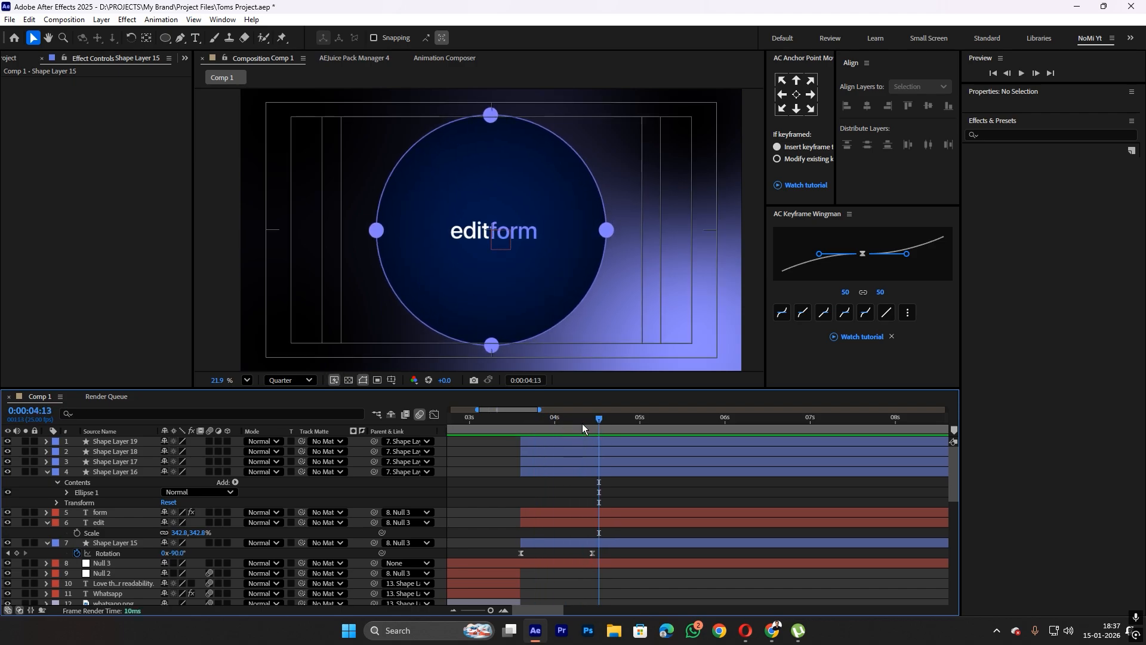
key(space)
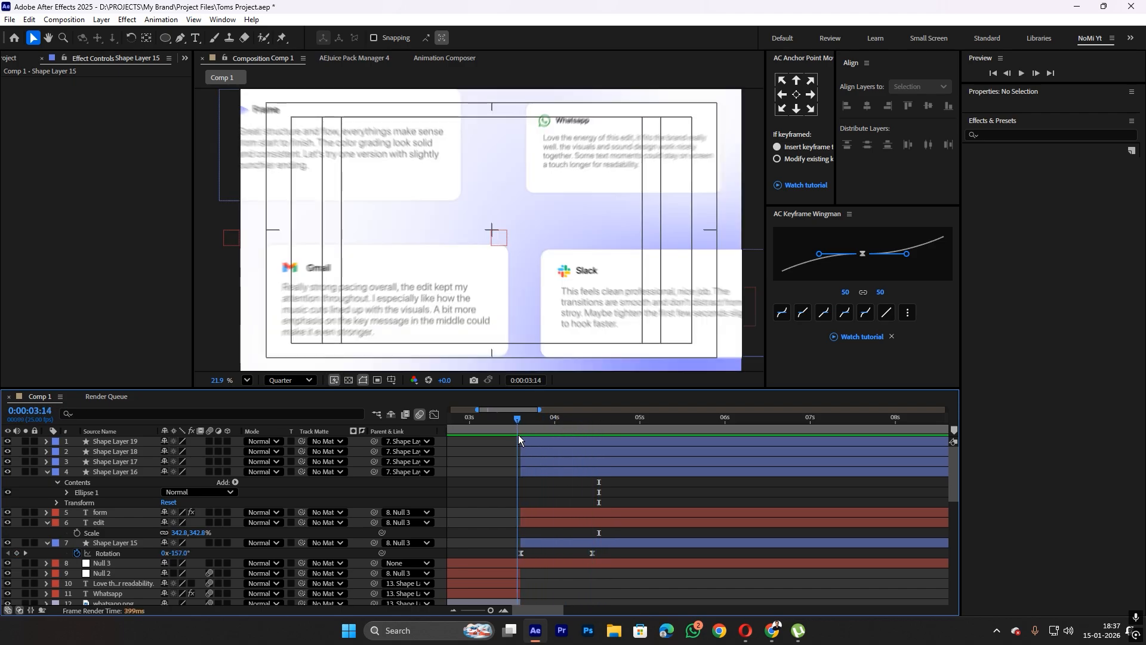
key(space)
key(space)
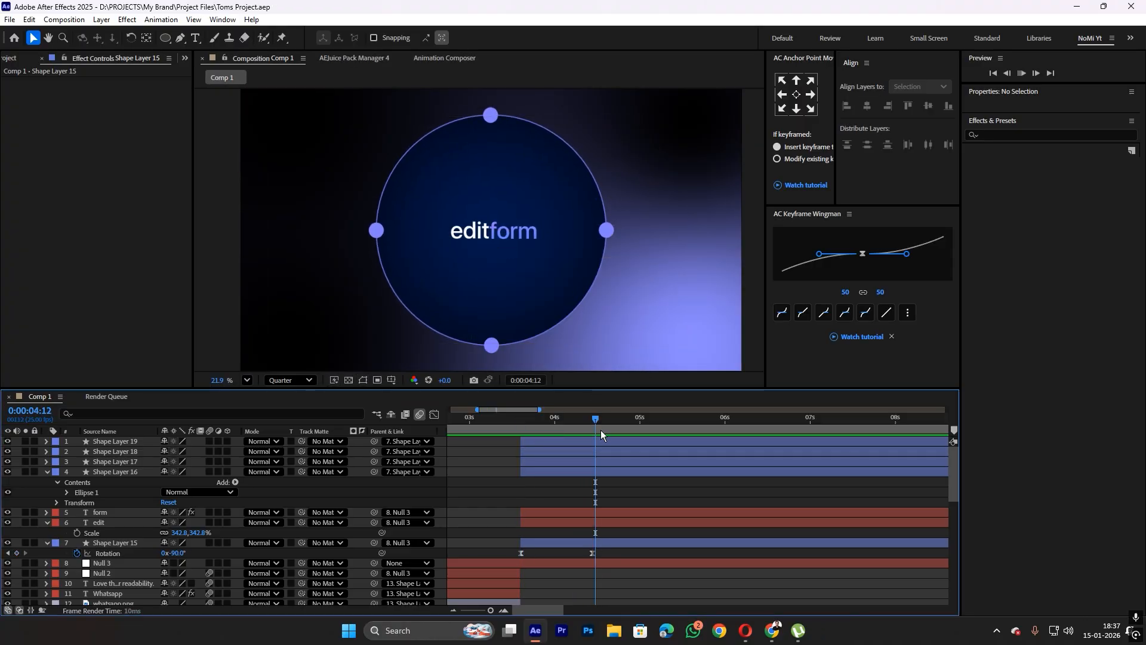
drag(600, 430, 521, 426)
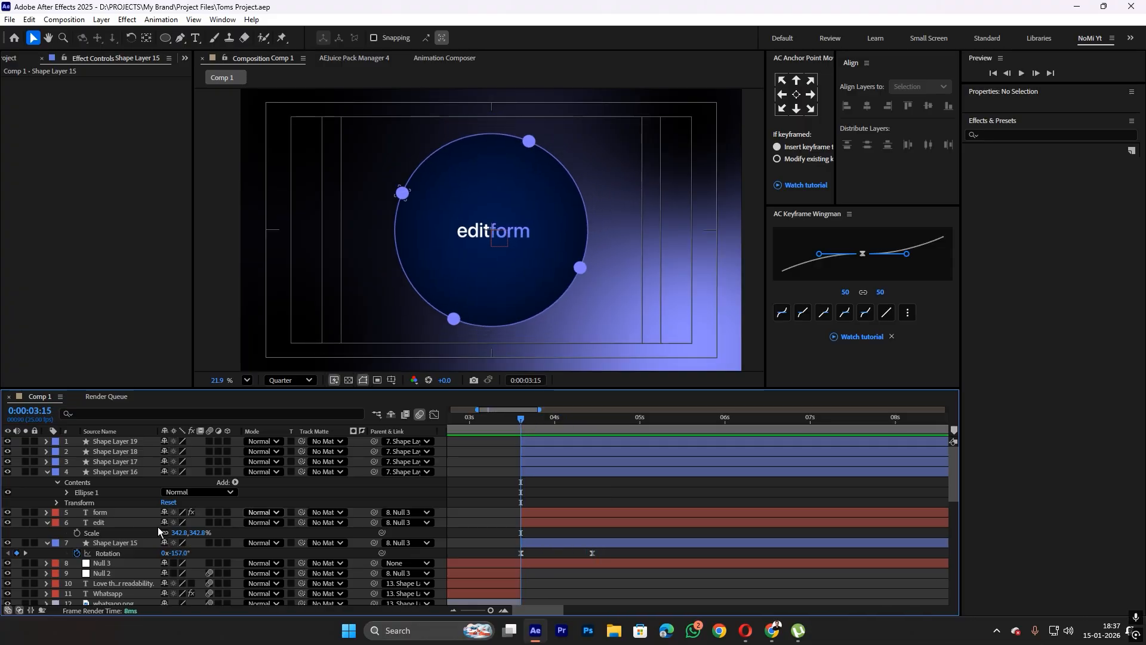
key(space)
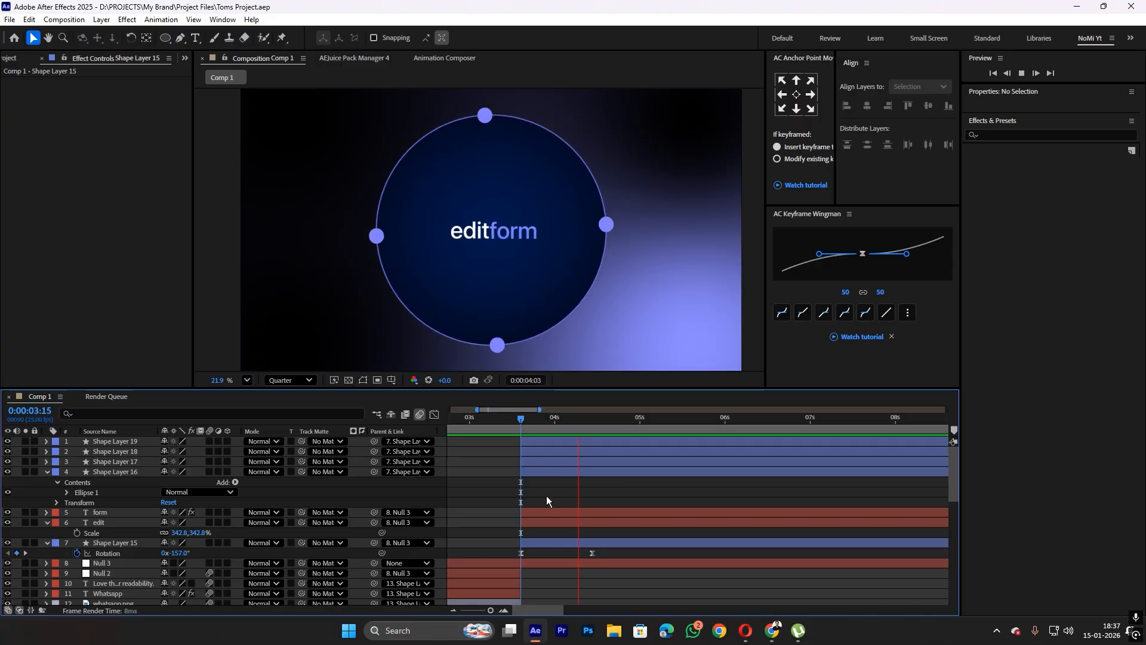
key(space)
Show Null 3's scale keyframes and move the circle's final rotation keyframe to 0:00:04:18, previewing the slower spin
drag(652, 493, 611, 483)
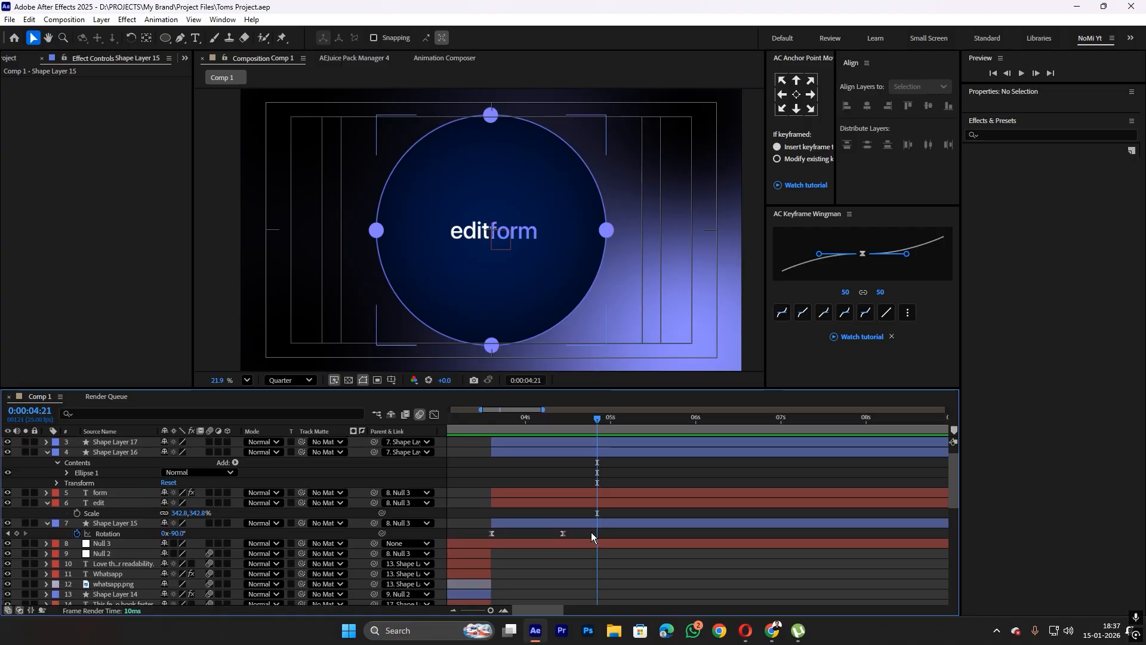
drag(596, 529, 605, 551)
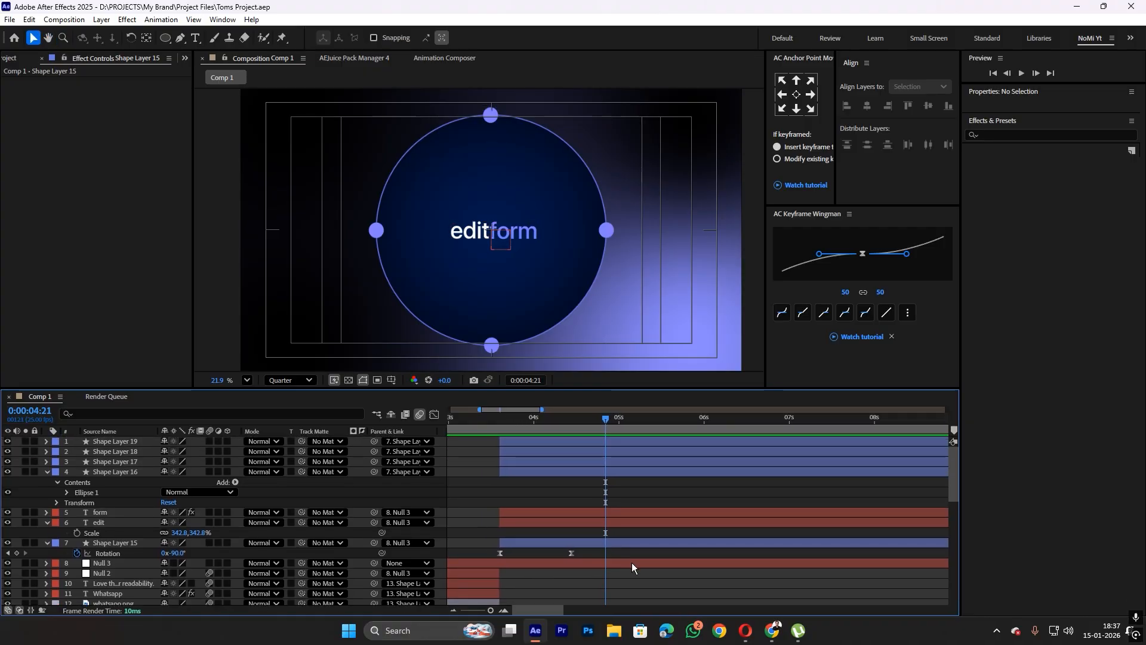
click(632, 562)
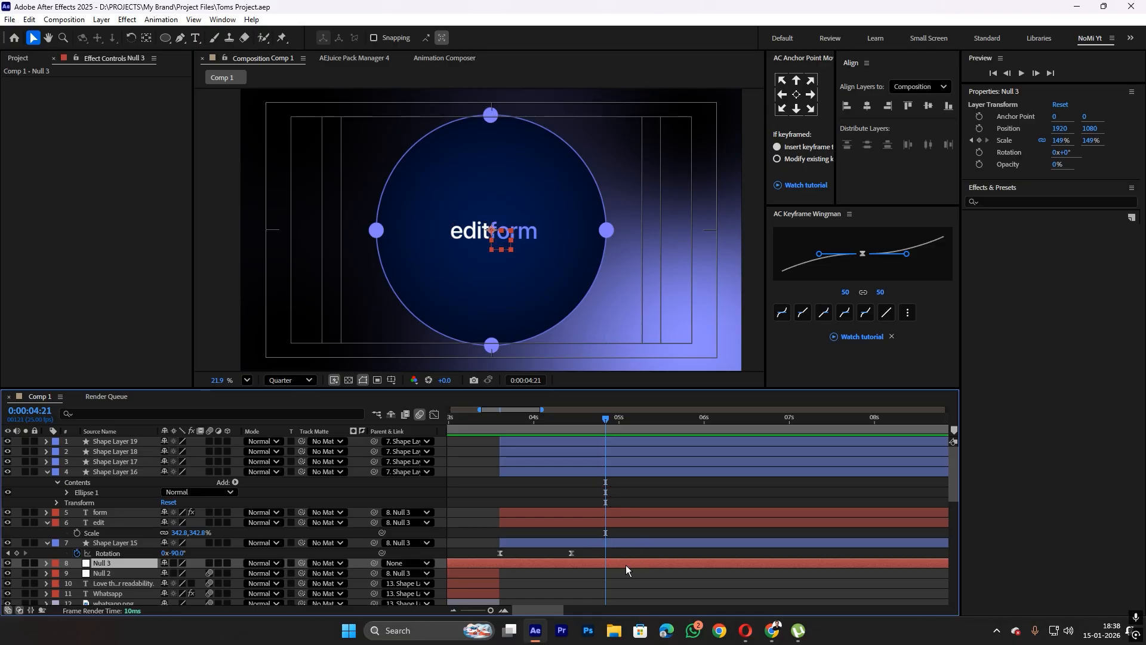
key(z)
key(s)
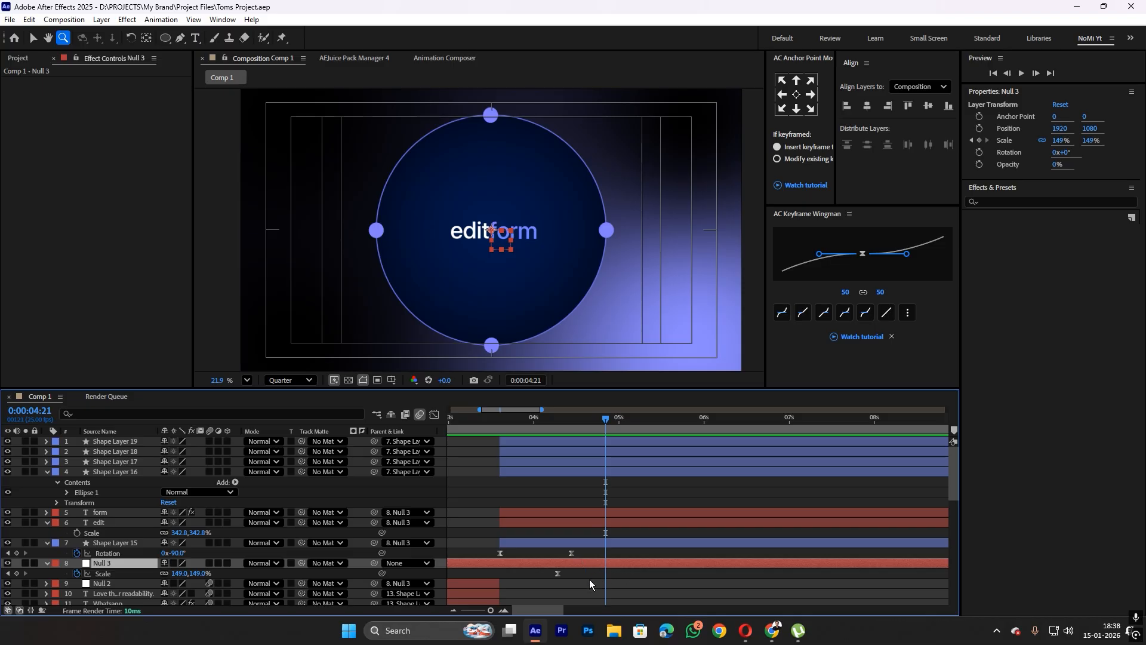
click(562, 574)
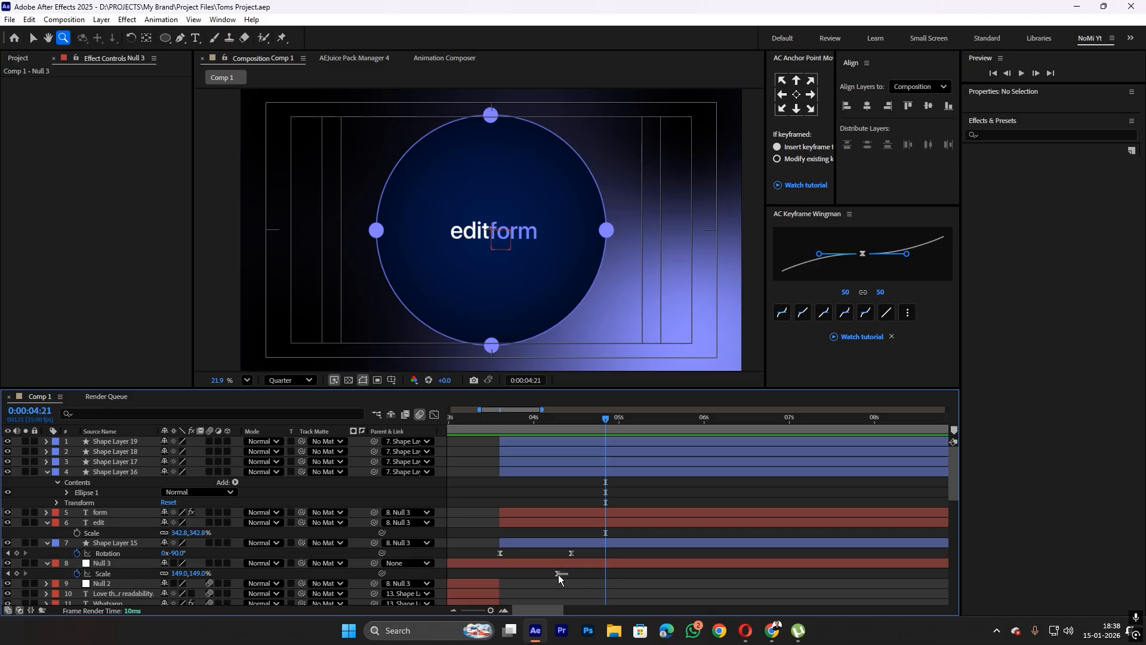
drag(558, 575, 556, 576)
click(579, 590)
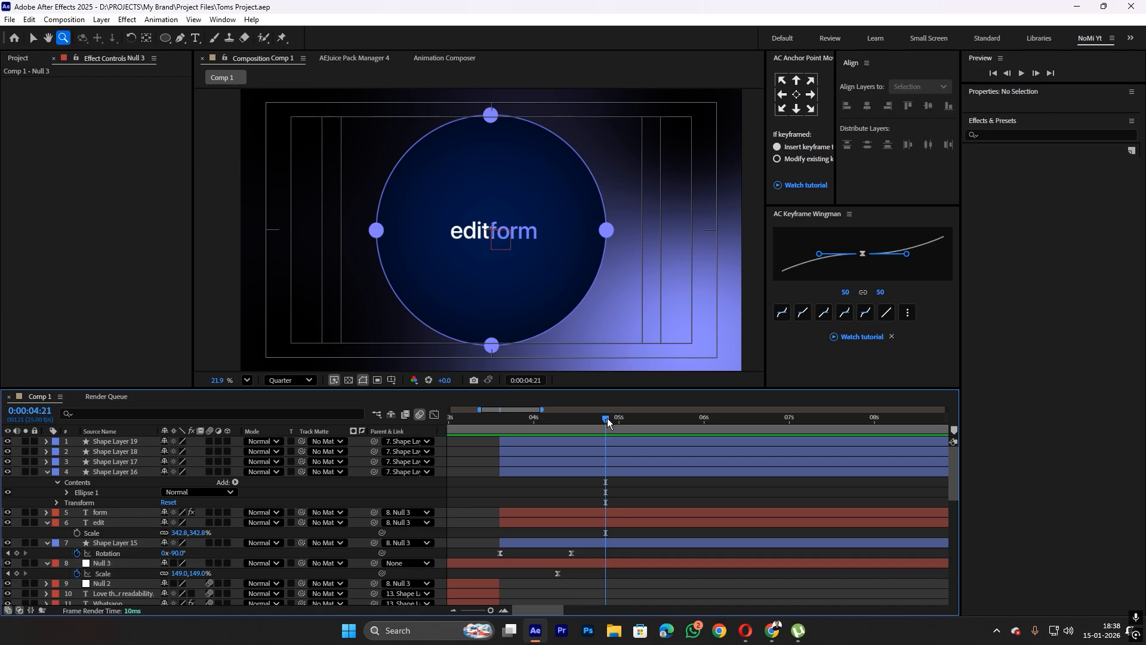
drag(607, 418, 556, 442)
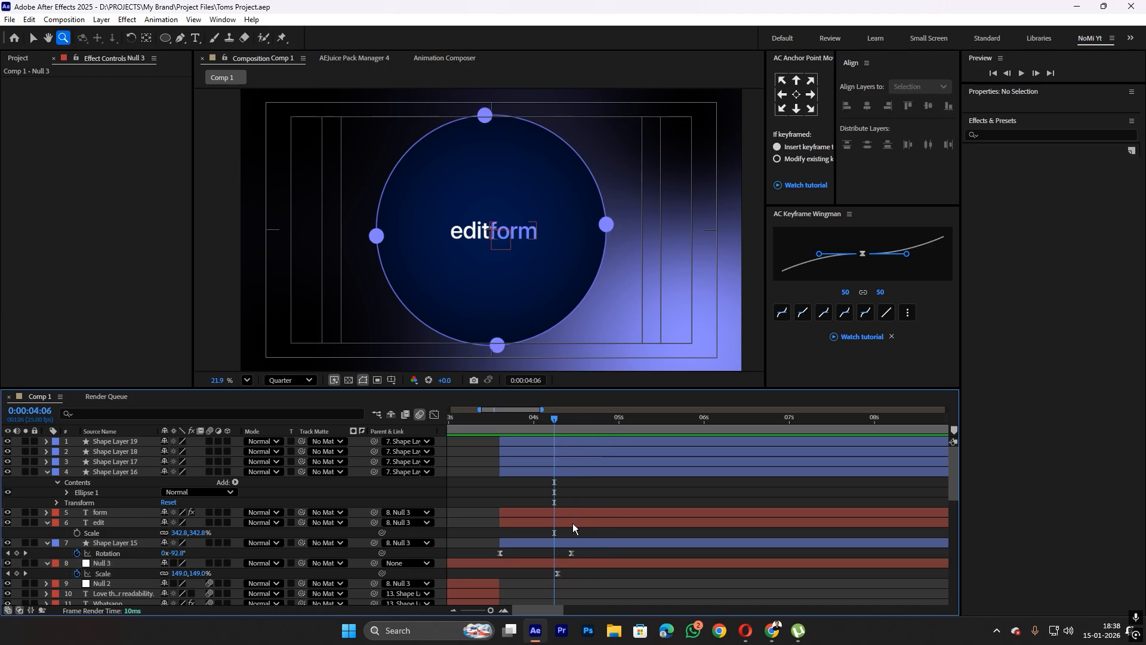
drag(571, 552, 595, 552)
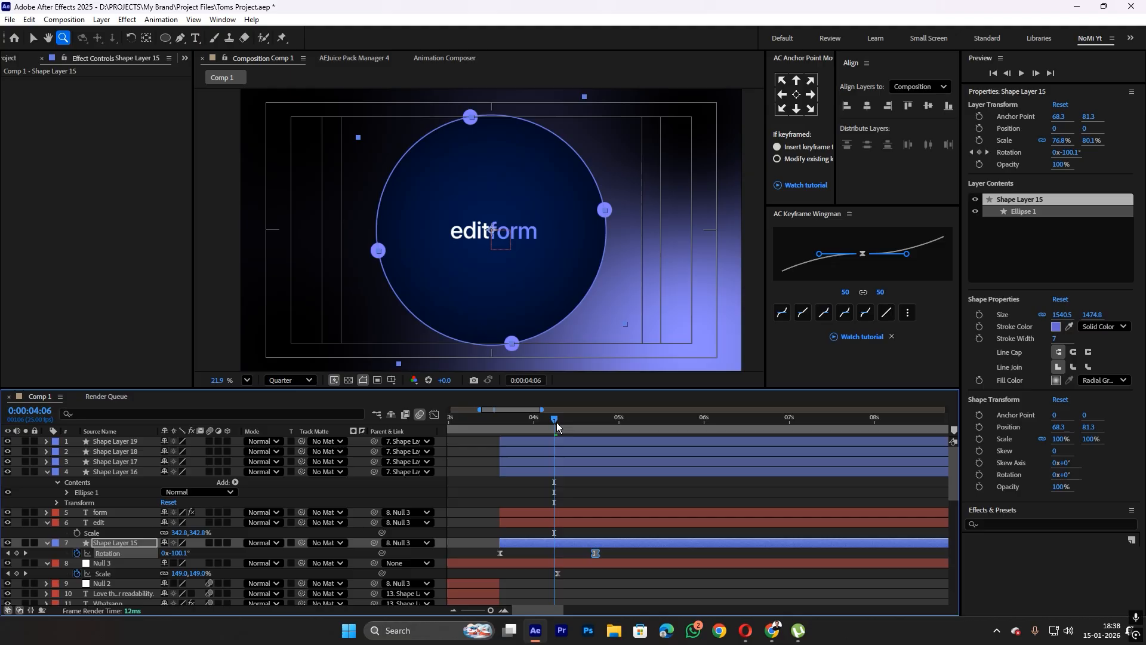
key(space)
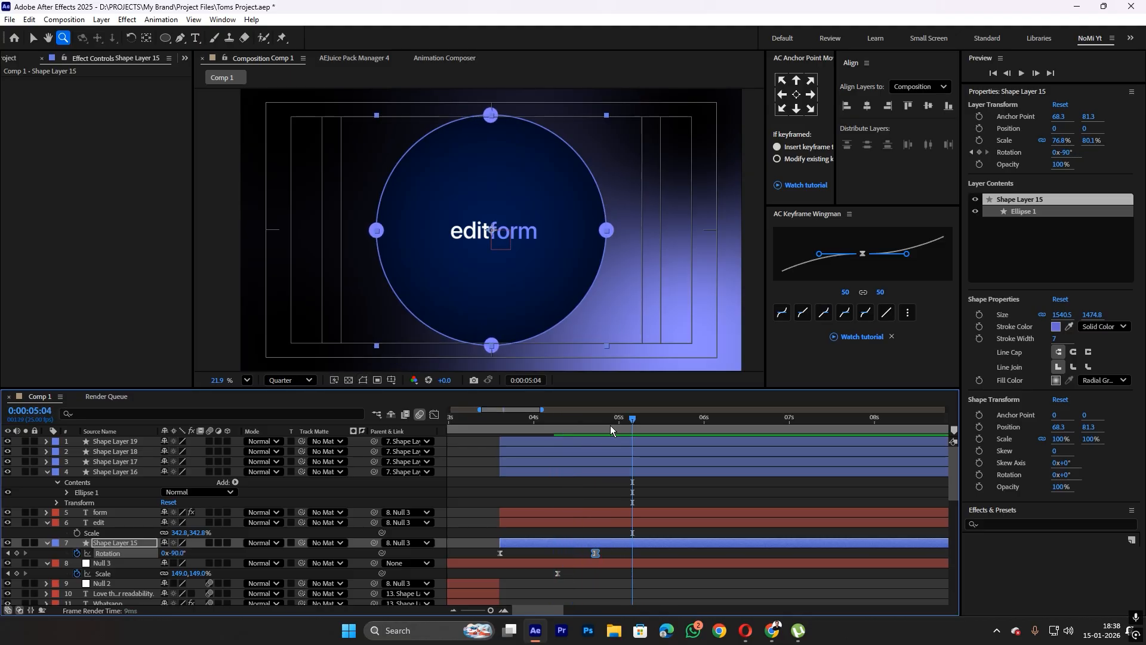
Copy Null 3's 149% scale keyframe and paste it at 0:00:05:02
mouse_move(628, 429)
mouse_down()
mouse_move(610, 428)
mouse_move(627, 430)
mouse_up()
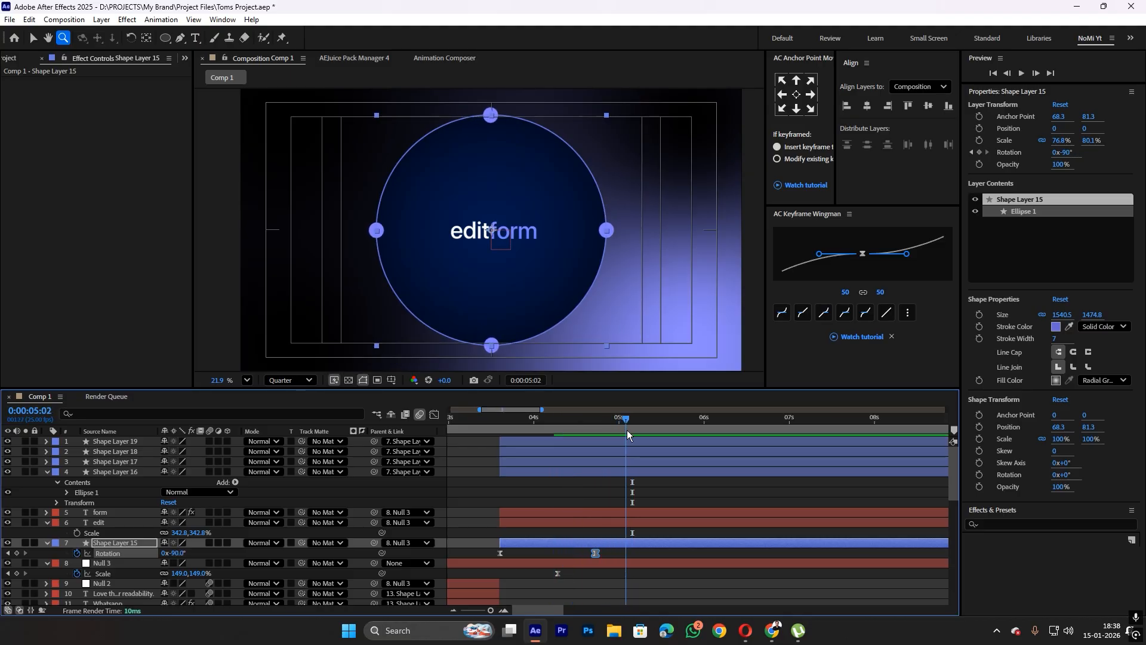
drag(567, 580, 549, 574)
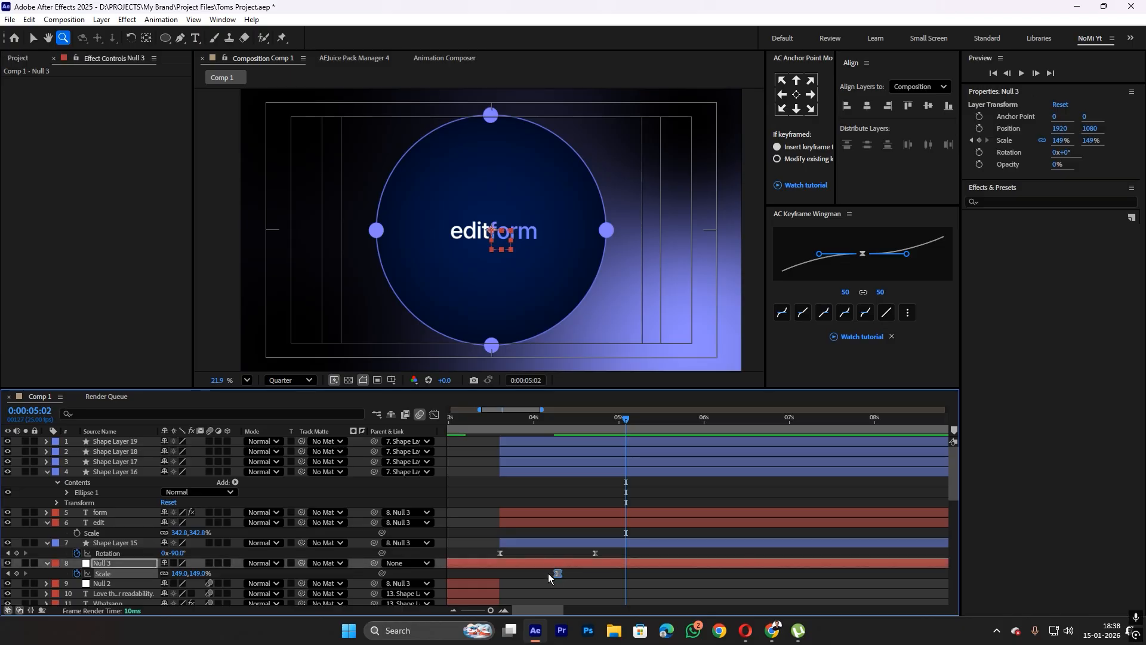
key(ctrl+c)
key(ctrl+v)
key(equal)
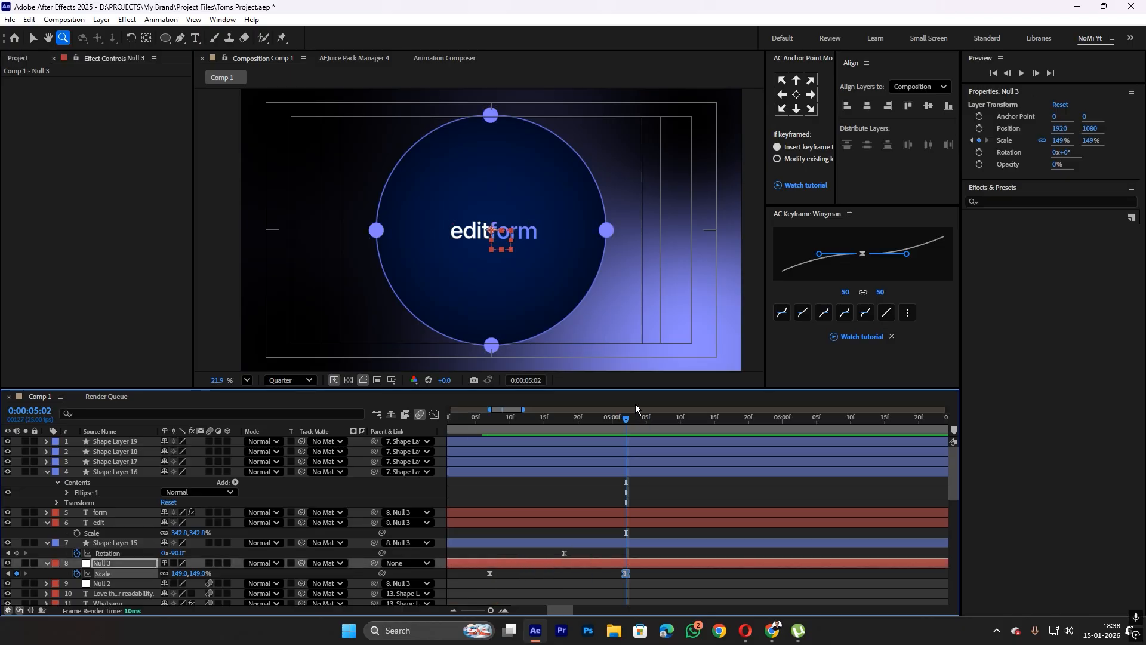
click(633, 417)
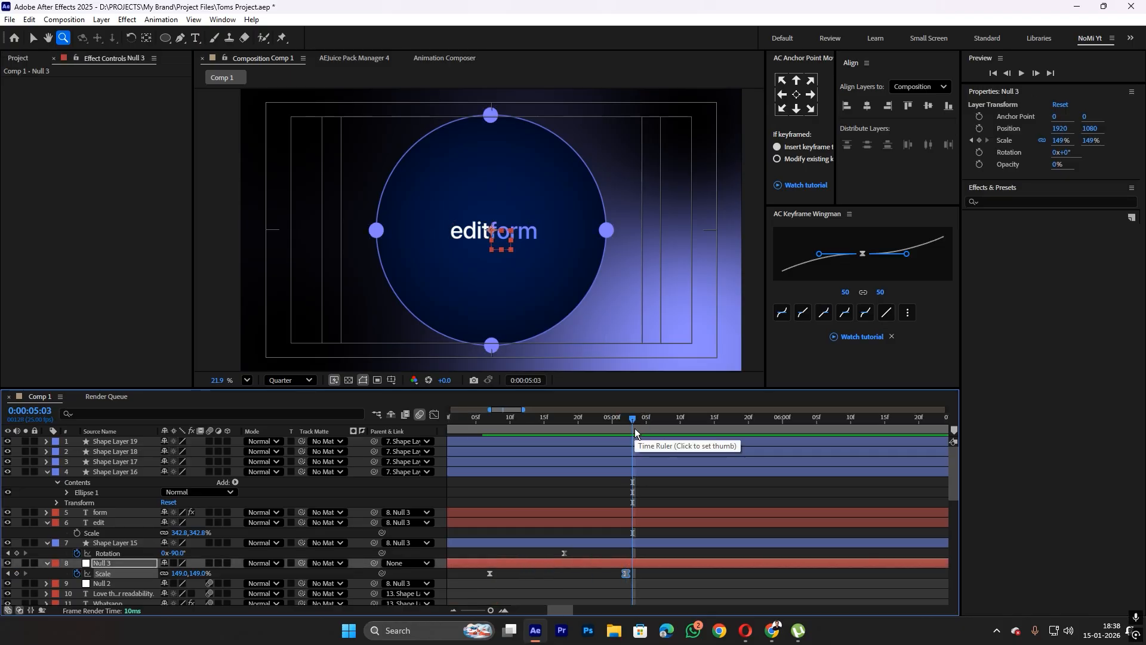
click(628, 417)
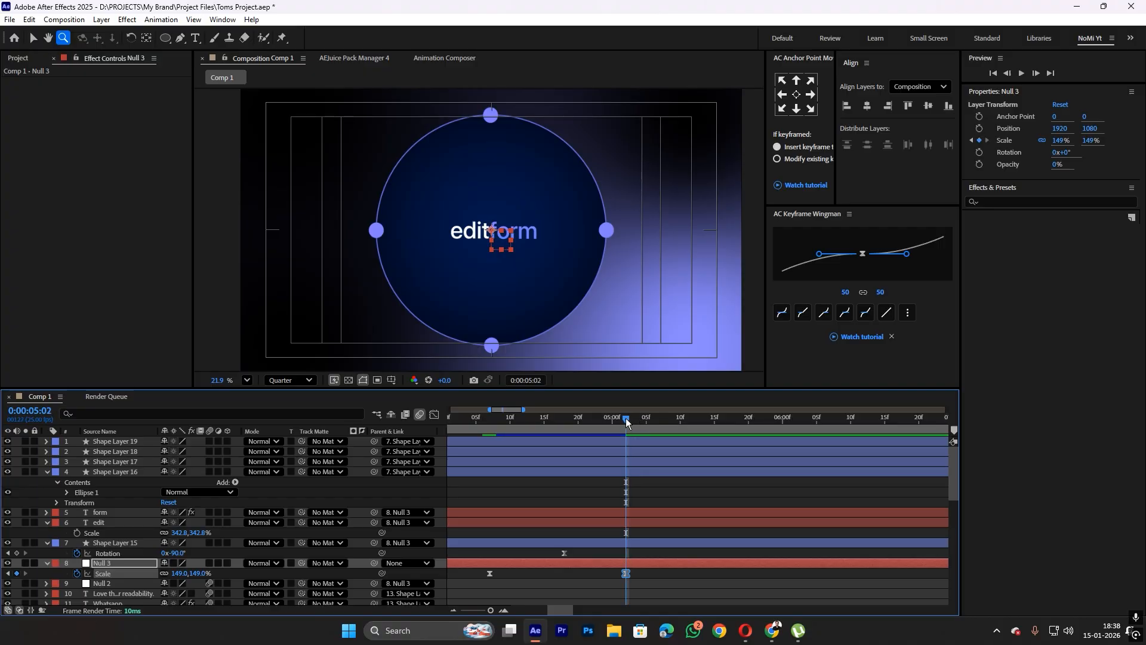
Add a position keyframe to Null 3 at 0:00:05:02 and show all its keyframed properties
key(p)
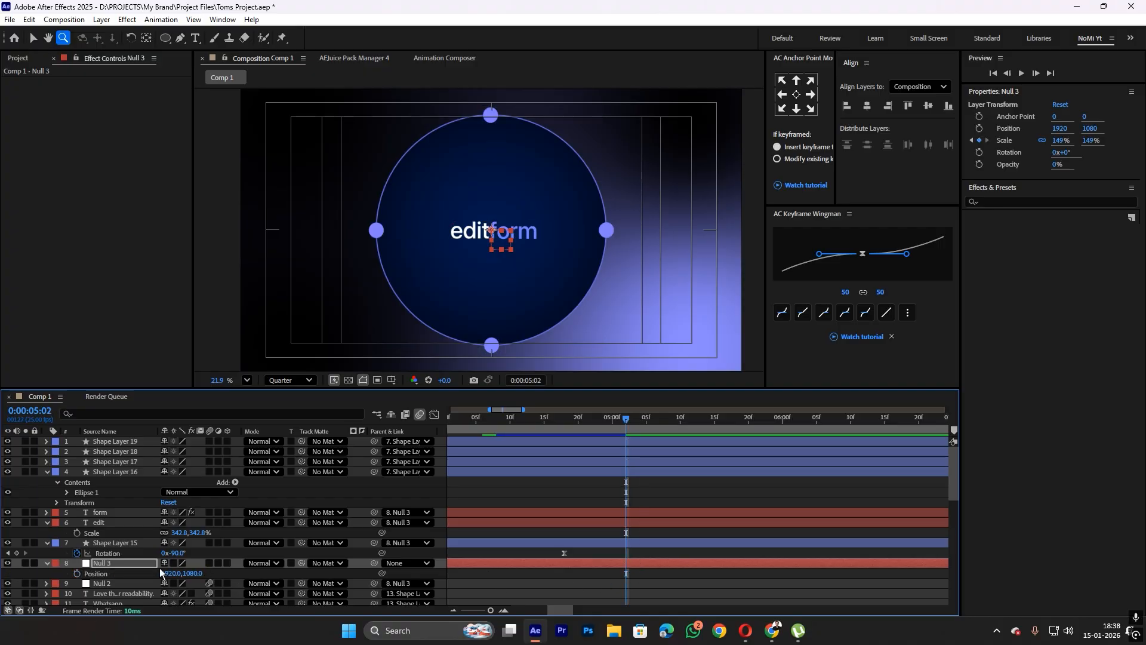
click(78, 574)
key(p)
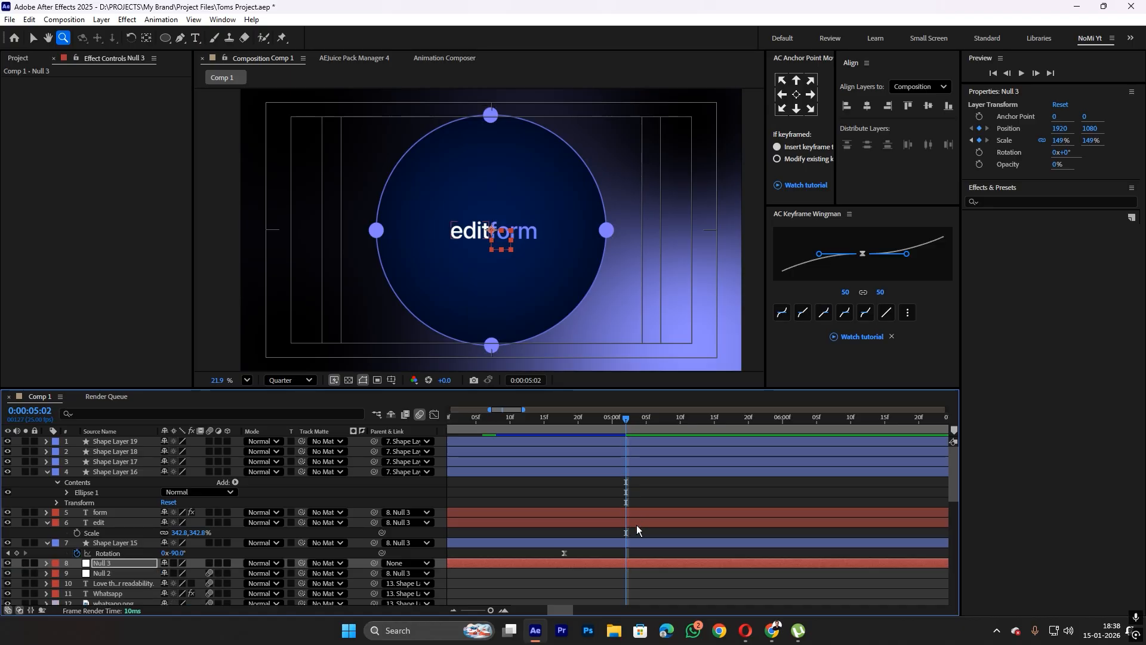
key(u)
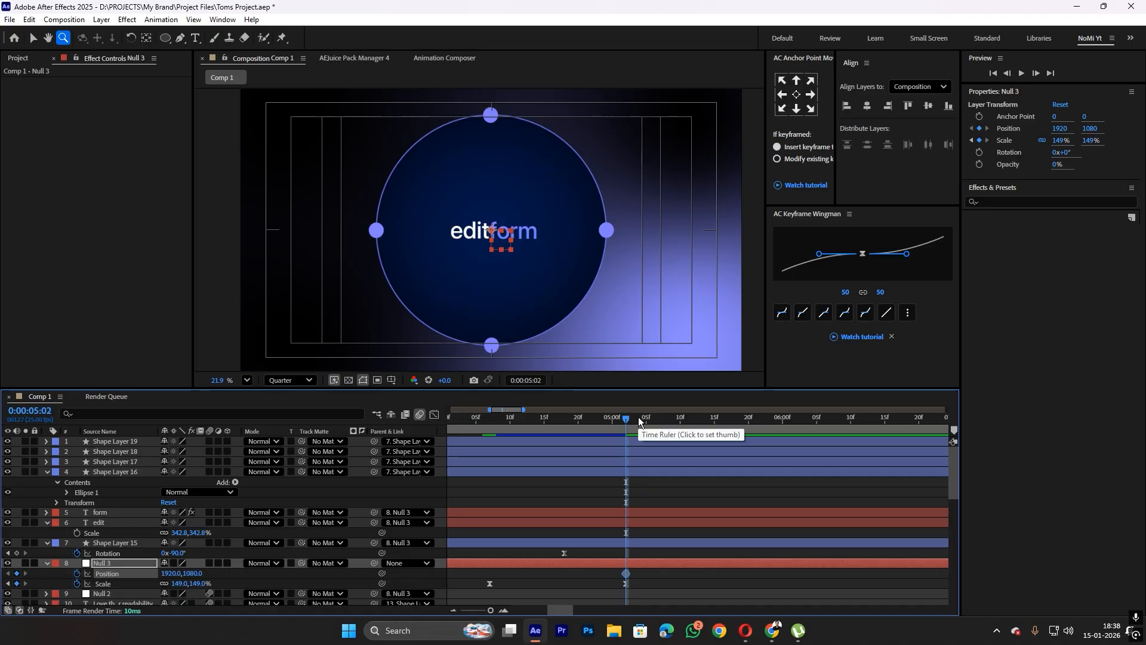
At 0:00:05:03, slide Null 3 horizontally to X position -74 so the circle sits half outside the frame
drag(626, 418, 630, 425)
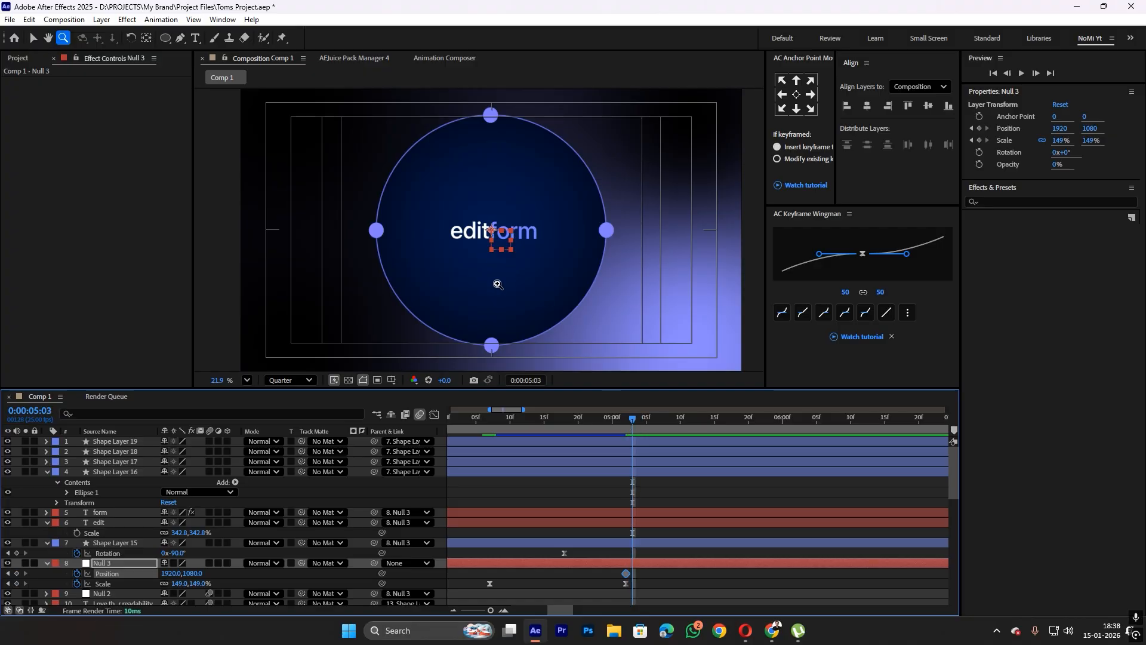
key(v)
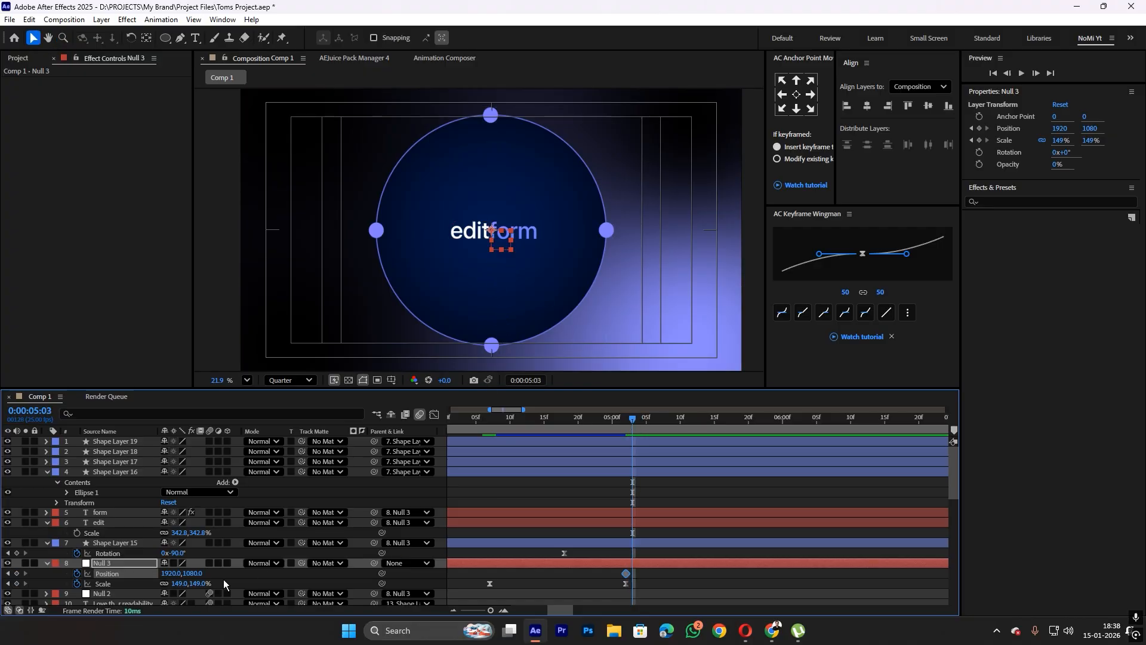
drag(196, 574, 59, 566)
key(ctrl+z)
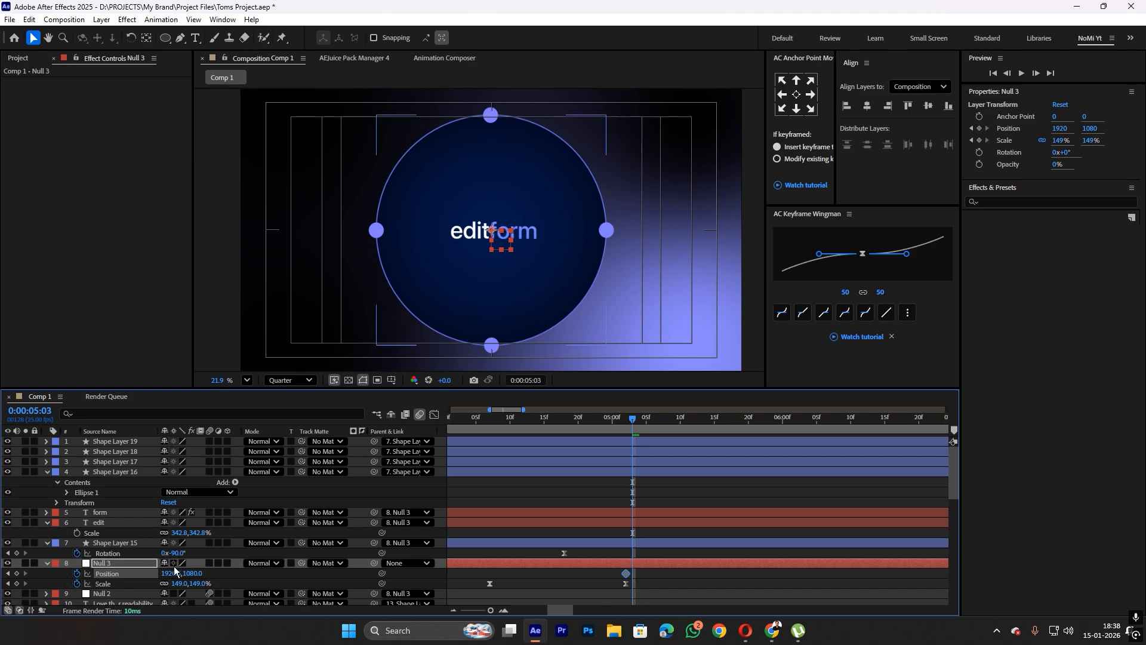
drag(173, 575, 2, 582)
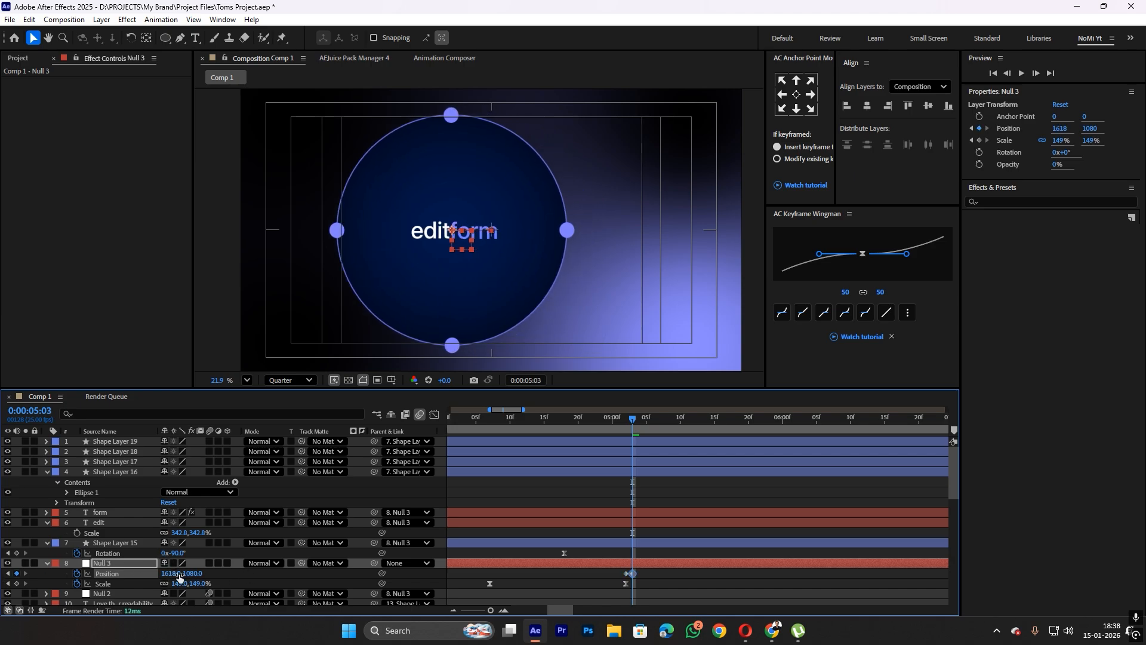
drag(176, 575, 2, 570)
drag(174, 574, 47, 574)
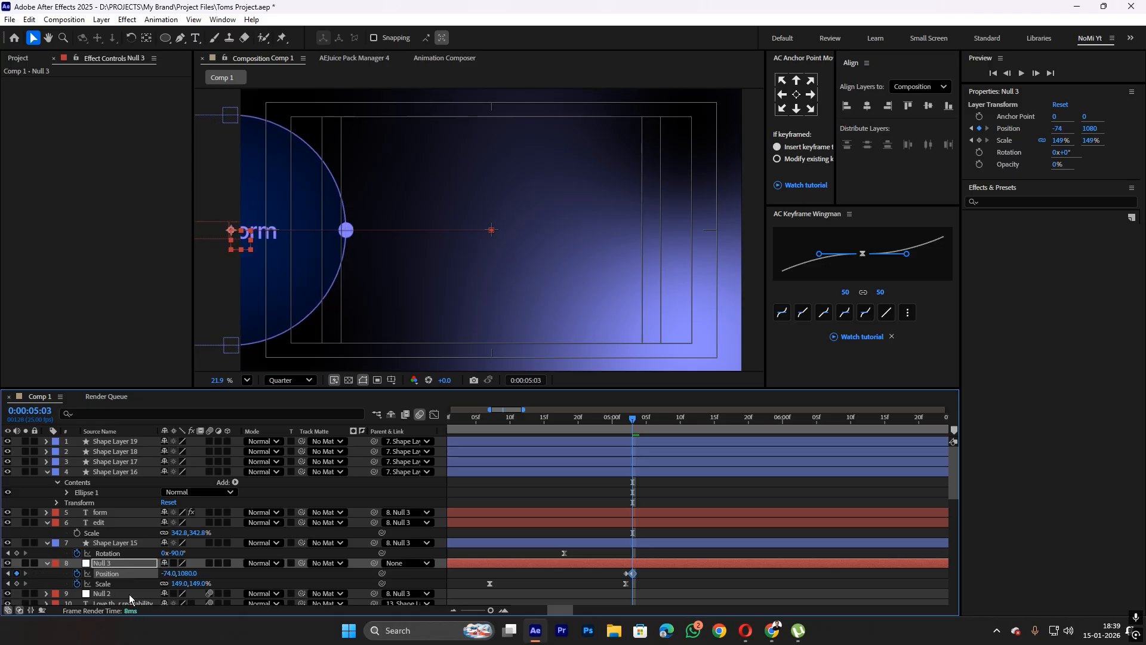
Scale Null 3 to 182% at 0:00:05:03 and compare the frame with the one at 0:00:05:02
drag(200, 588, 220, 588)
scroll(425, 264, down, 2)
scroll(287, 257, up, 4)
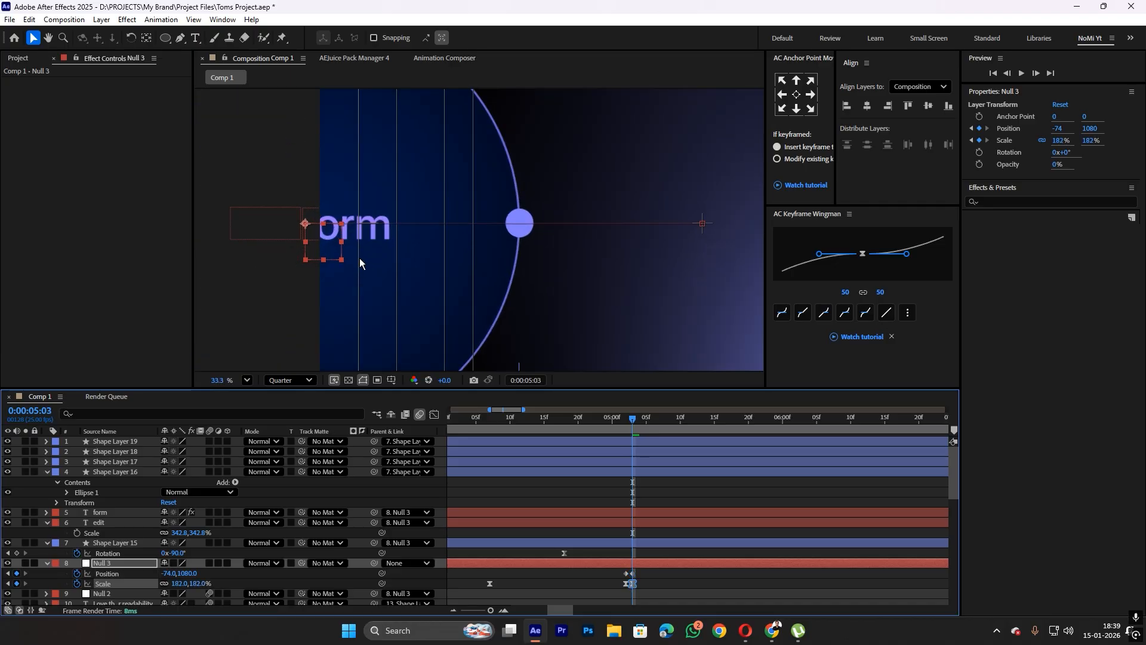
click(367, 234)
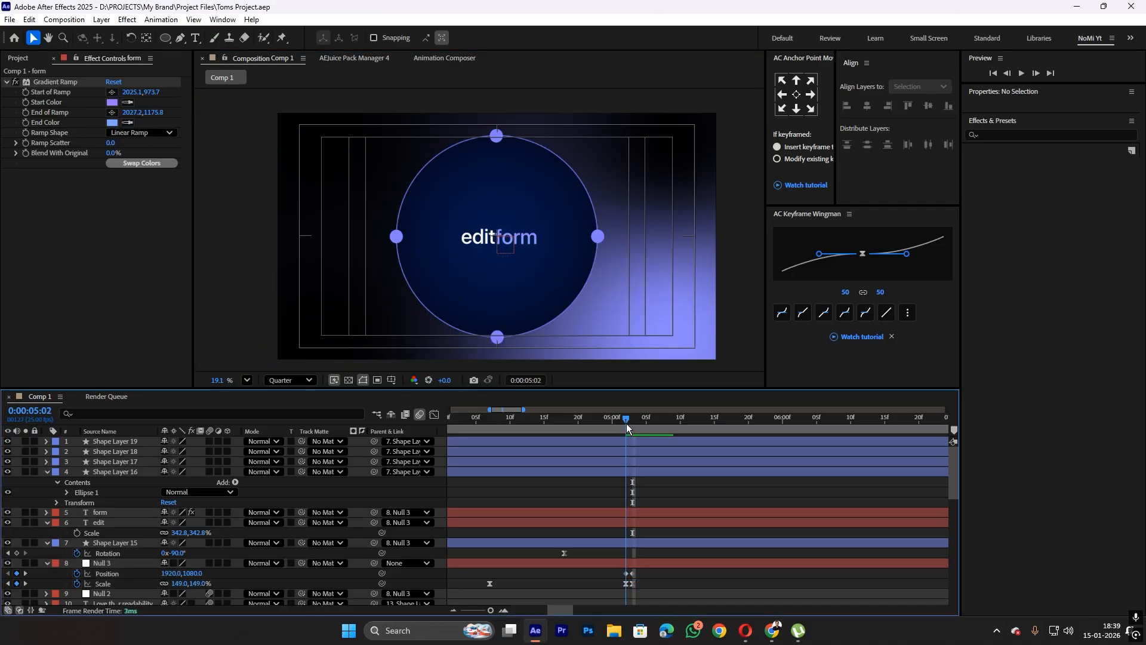
drag(625, 423, 635, 428)
scroll(396, 242, up, 2)
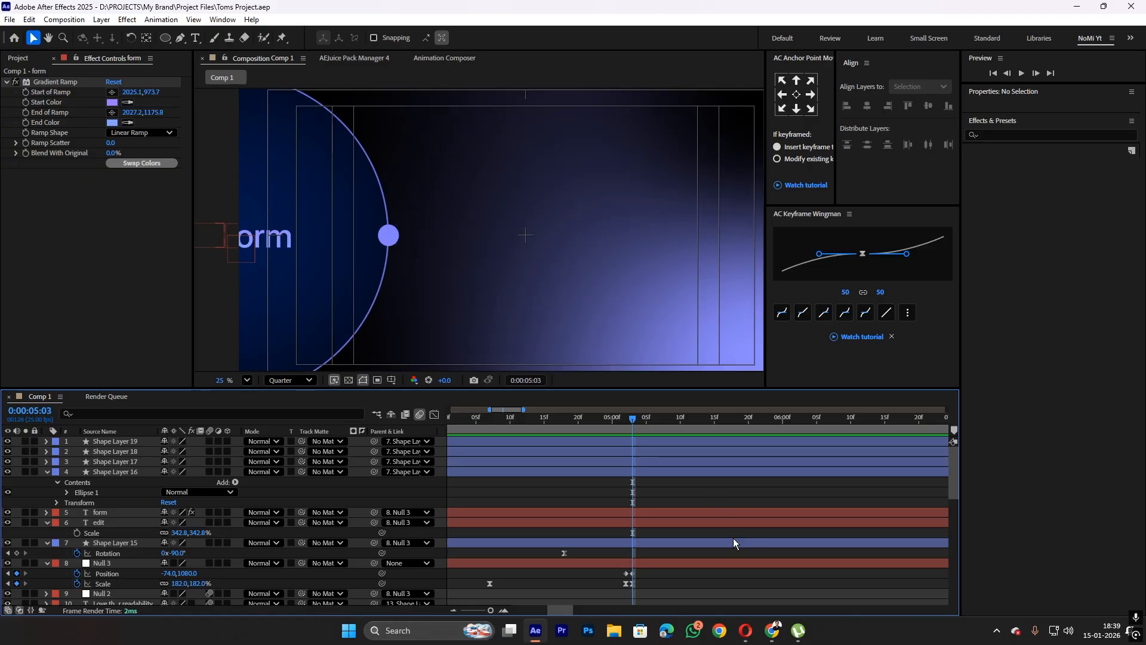
scroll(424, 246, down, 2)
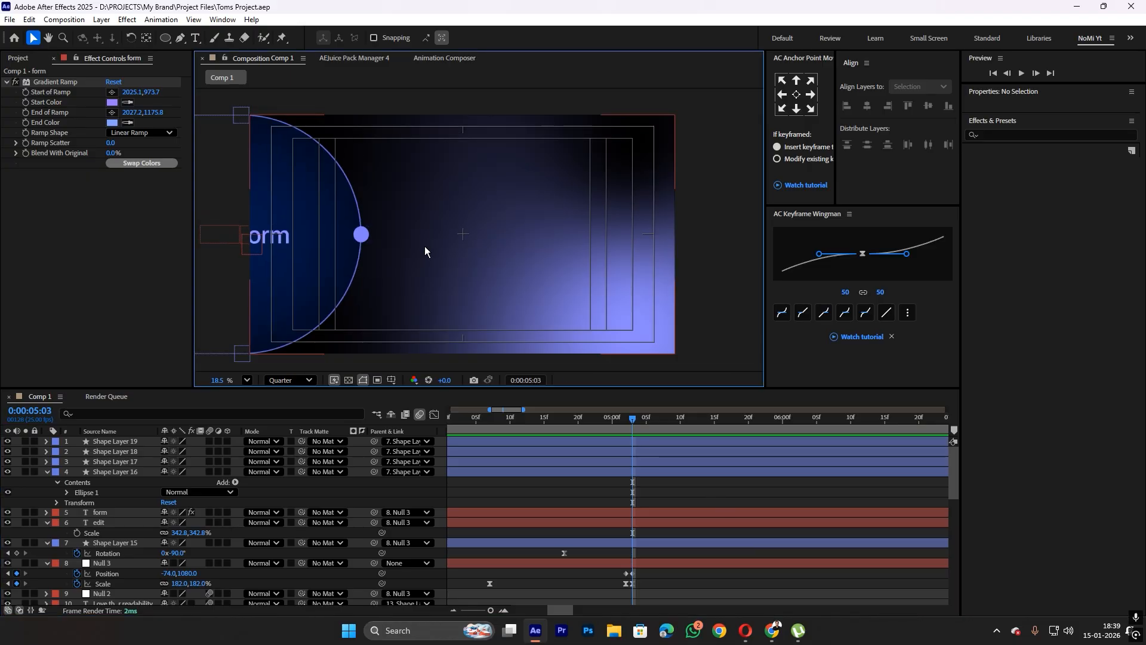
click(345, 276)
click(619, 492)
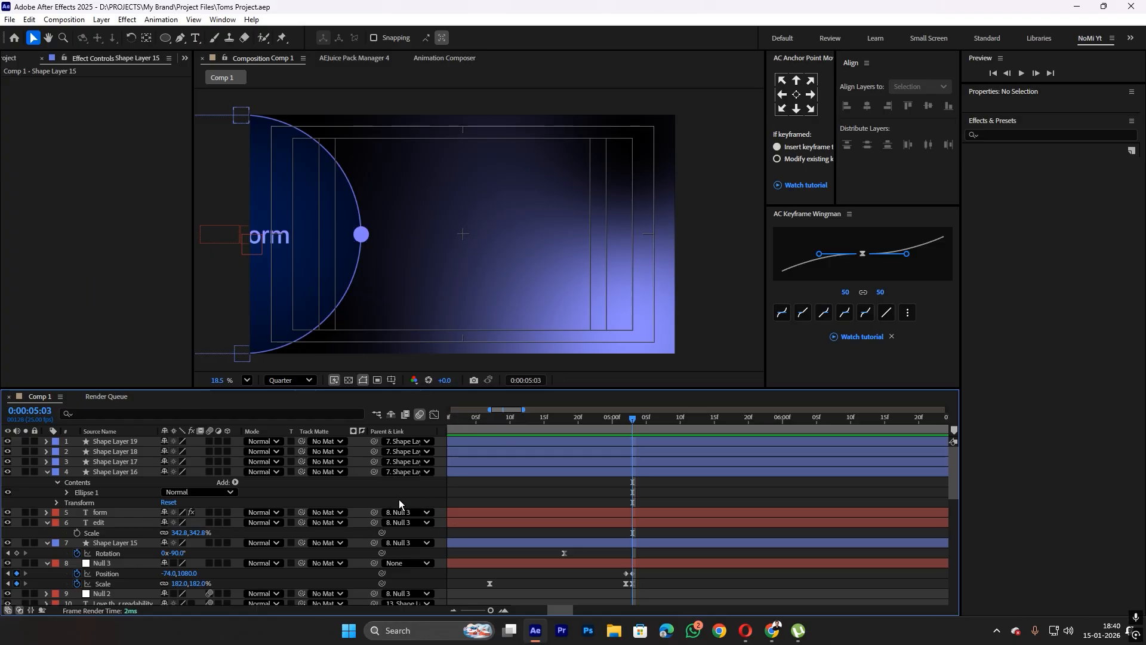
Add a white "Projects" text layer next to the circle's visible dot and set its font size to 176 px
key(ctrl+t)
click(388, 235)
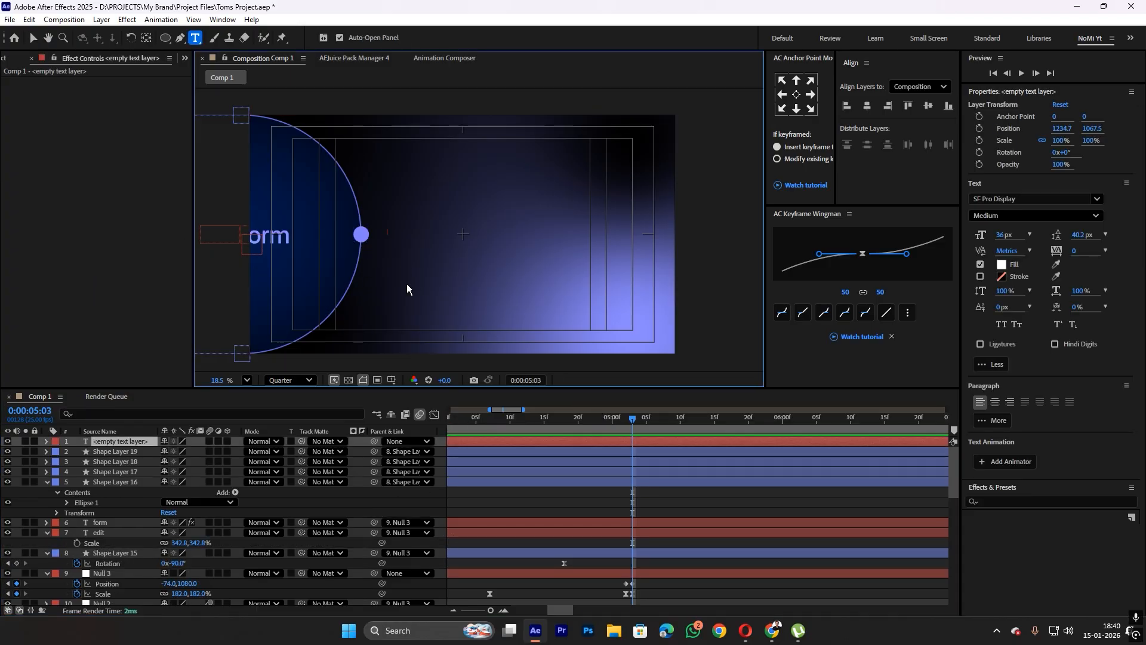
text(Proje)
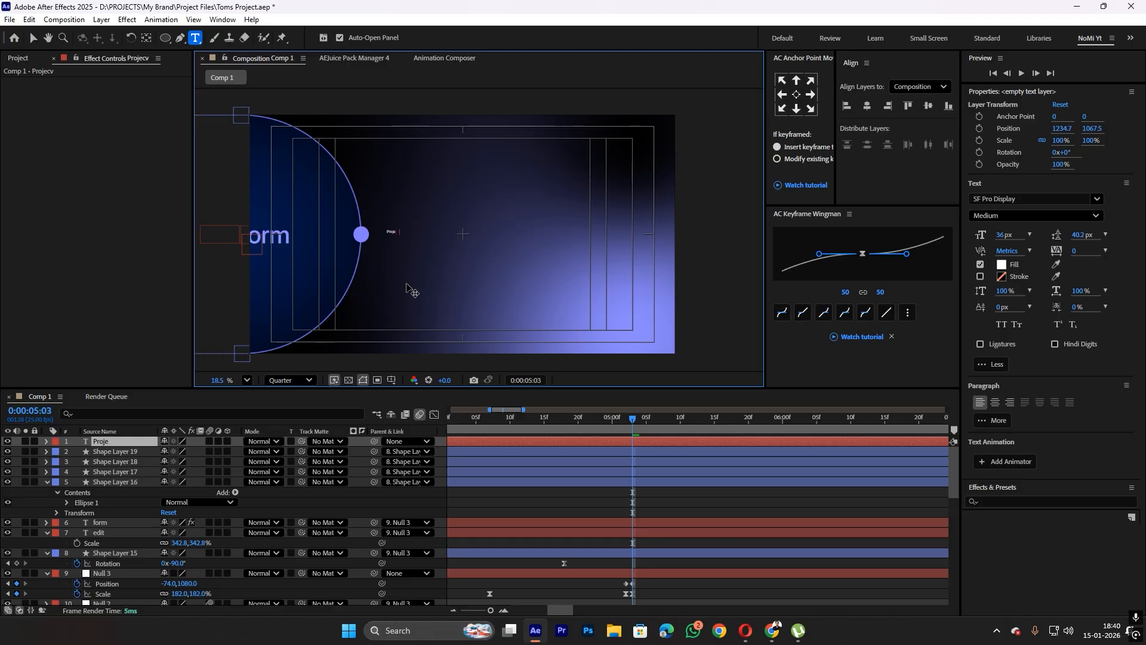
text(cvts)
click(650, 492)
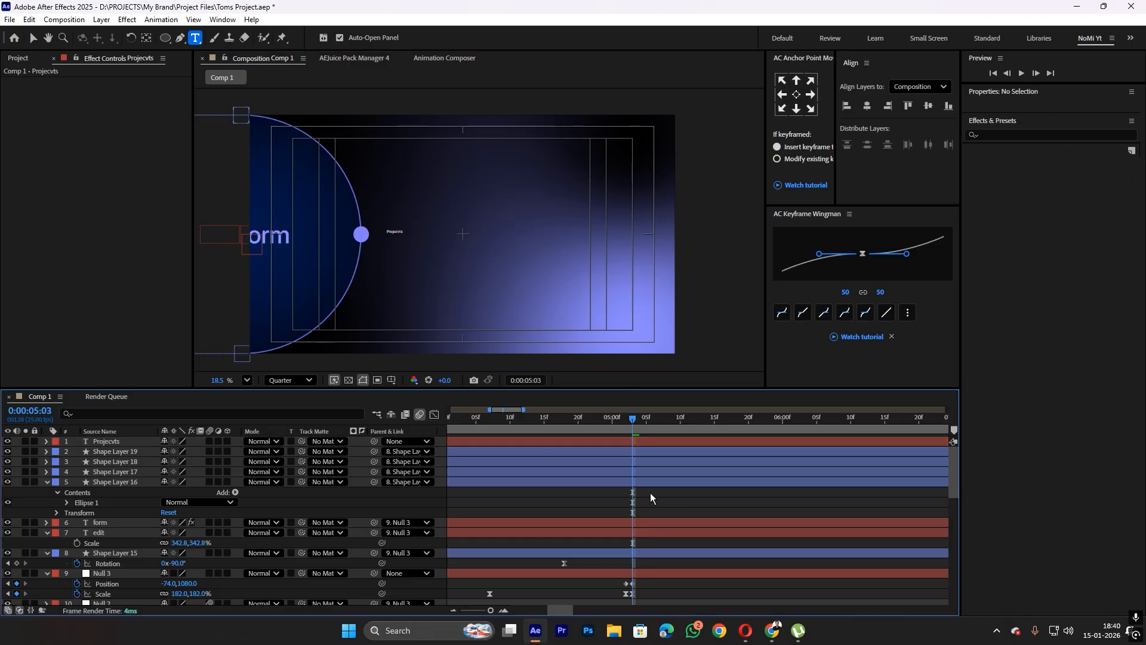
click(642, 442)
click(1003, 236)
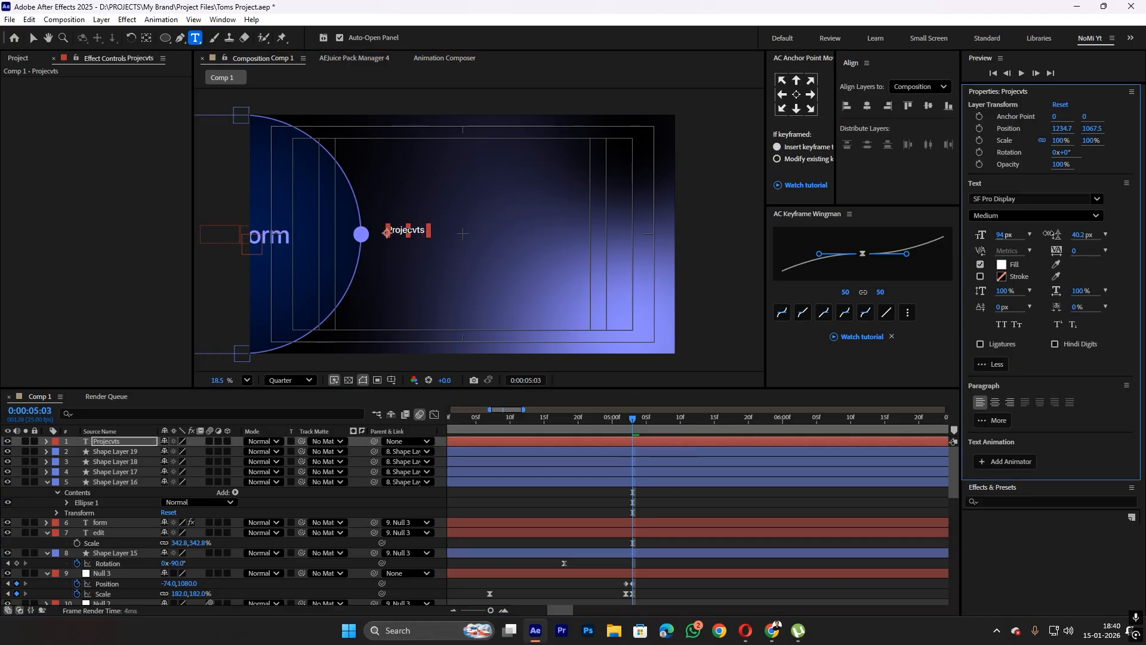
text(176)
key(Return)
click(445, 223)
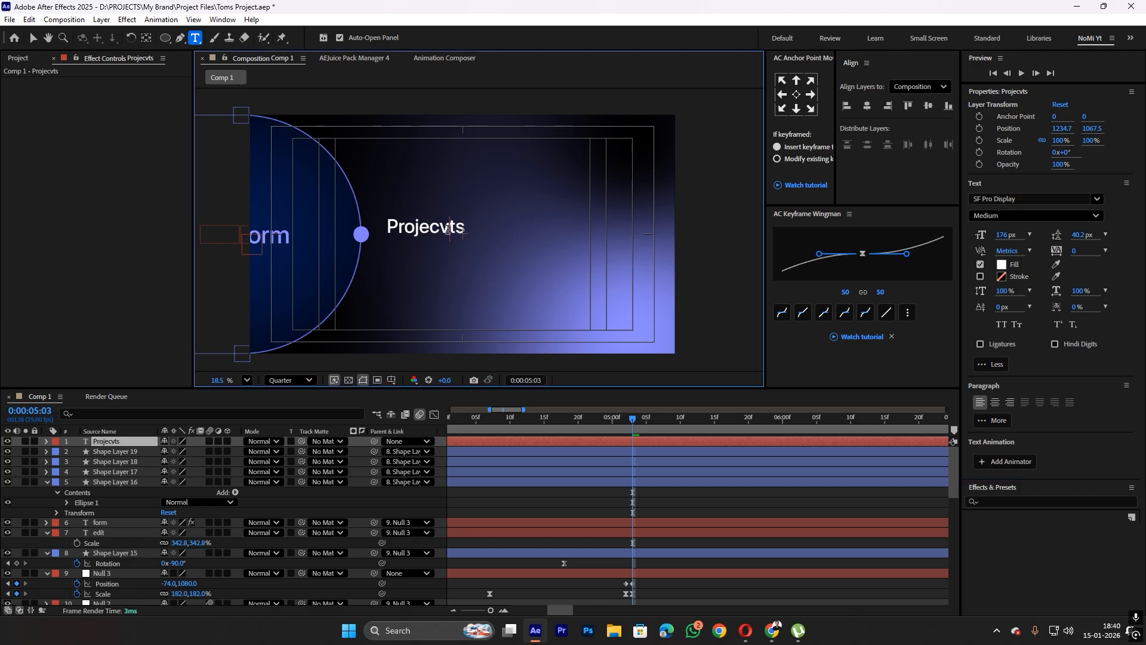
key(Delete)
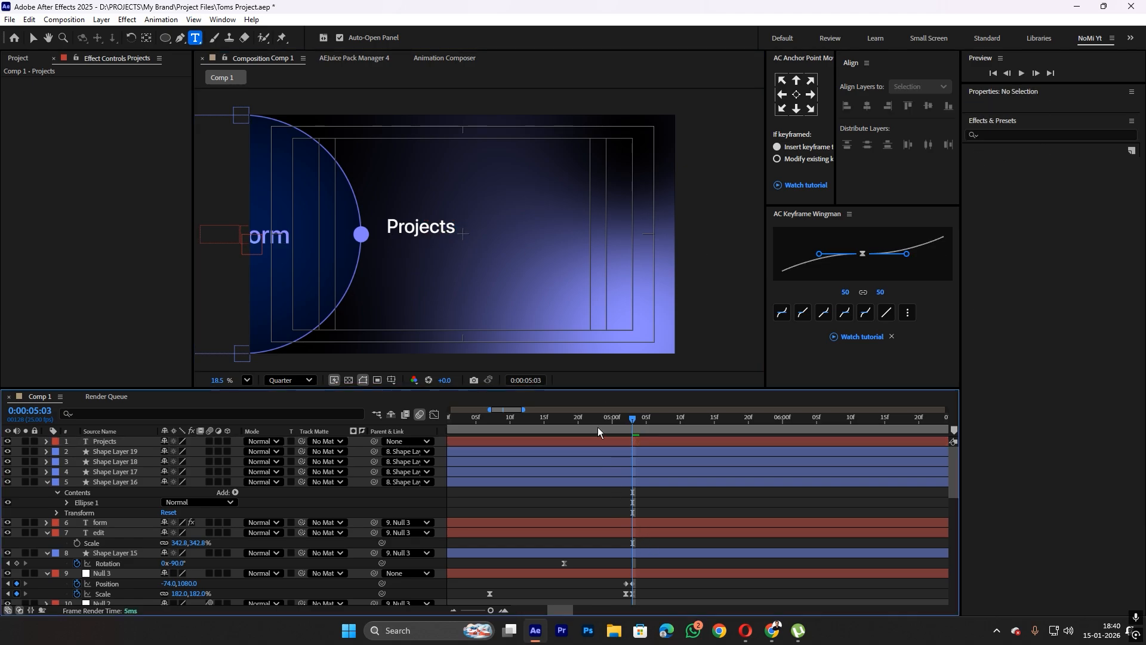
Center the Projects layer's anchor point and align the layer vertically to the middle of the composition
click(605, 442)
key(v)
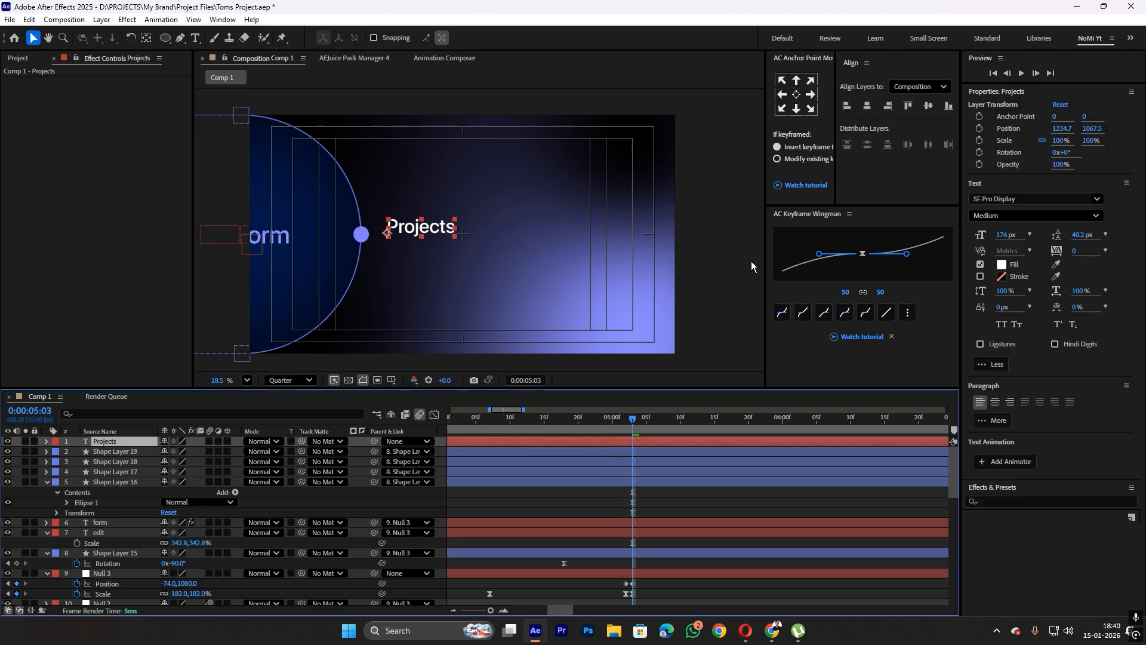
click(796, 94)
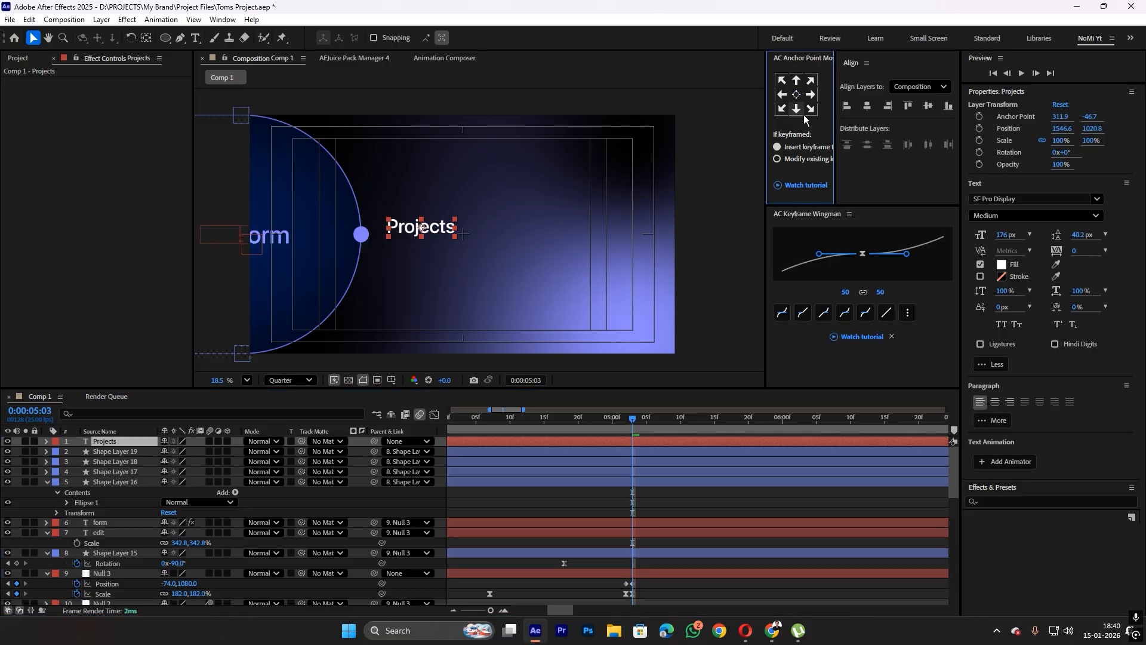
click(929, 105)
scroll(388, 240, up, 2)
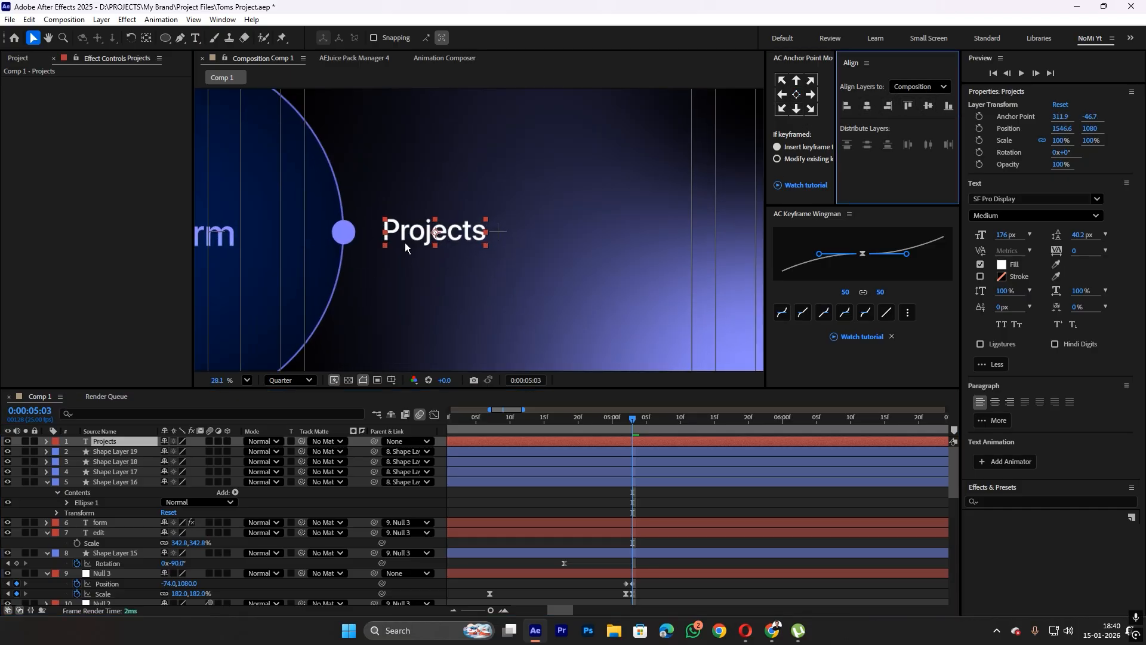
click(405, 243)
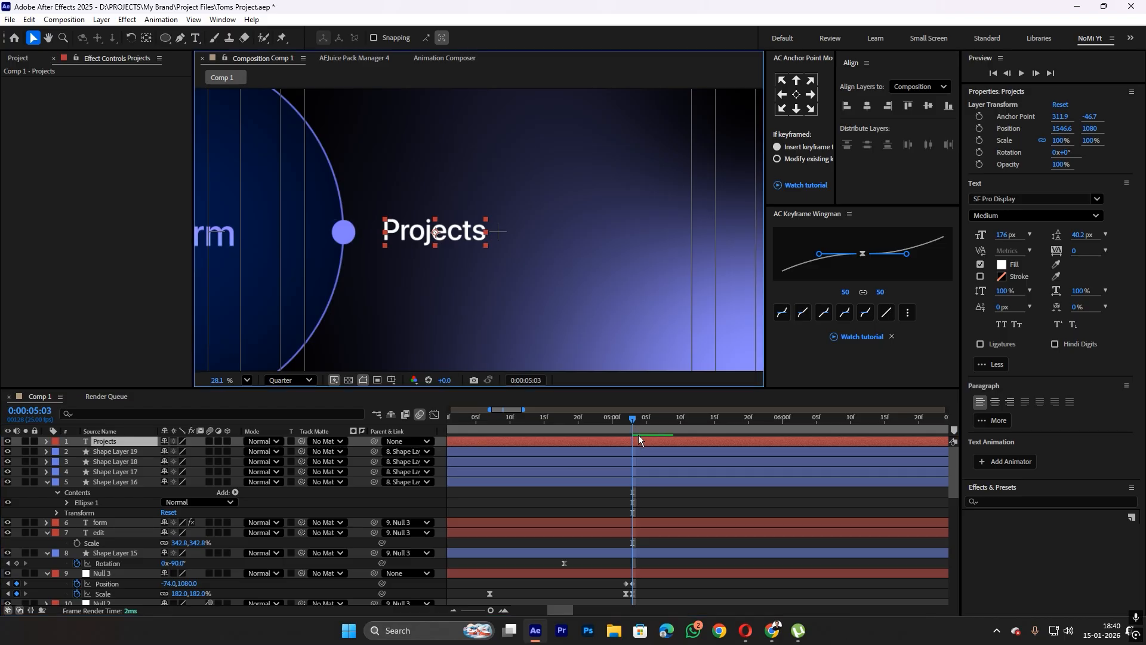
Copy Shape Layer 15's -90° rotation keyframe and paste it at 0:00:05:03
scroll(338, 269, down, 2)
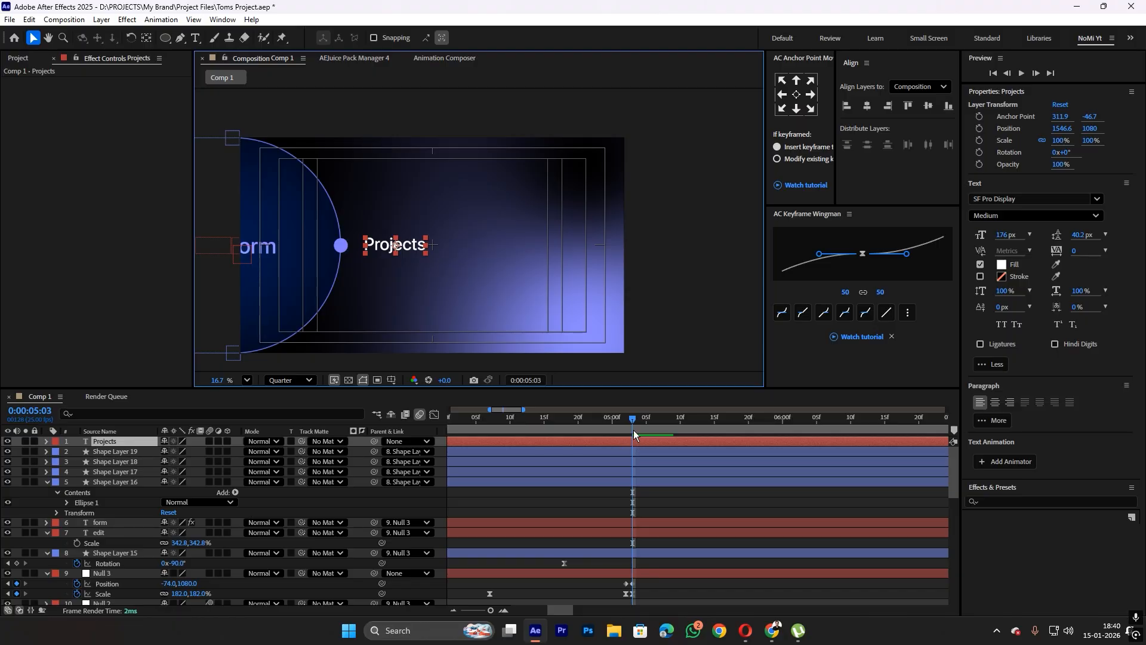
drag(628, 424, 633, 425)
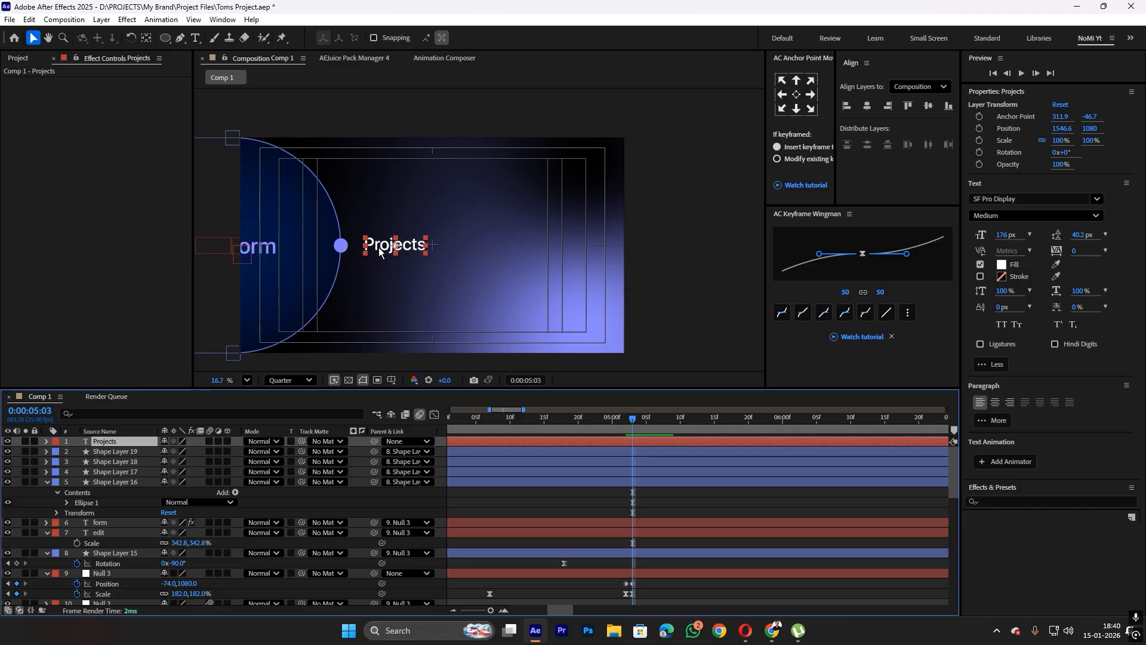
scroll(377, 251, up, 1)
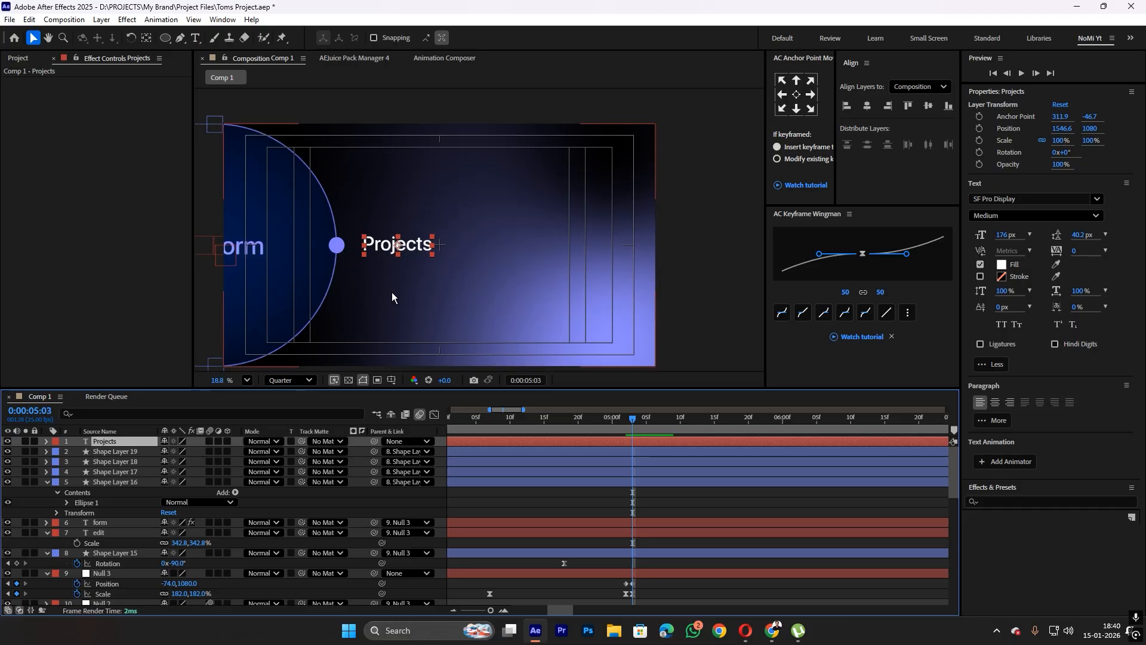
scroll(377, 266, up, 1)
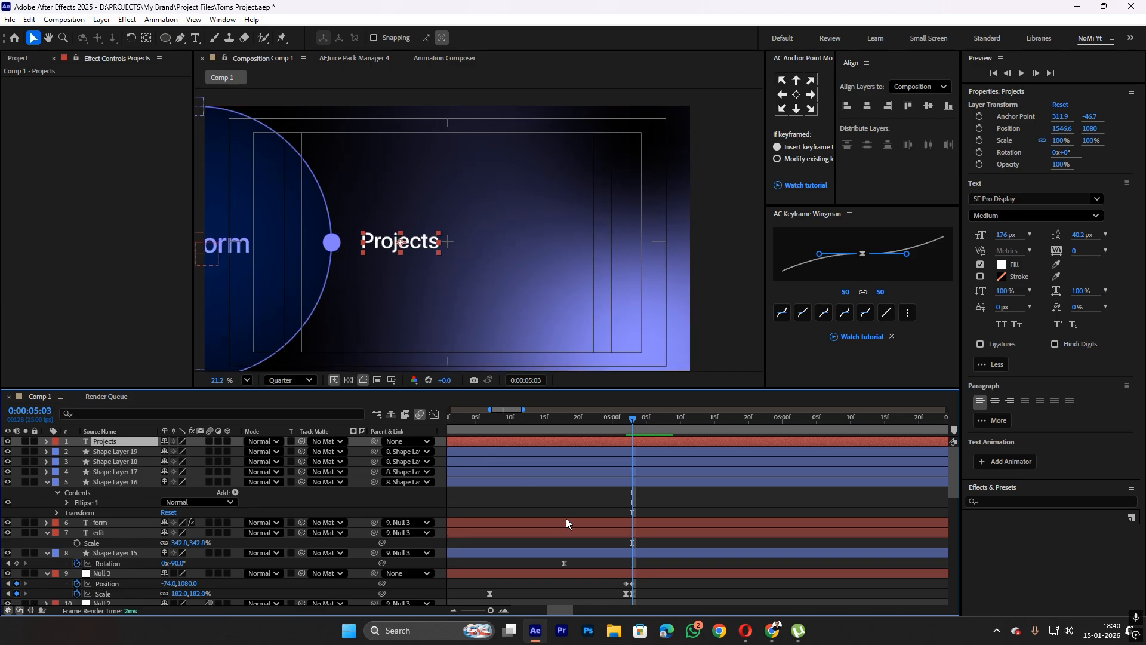
scroll(584, 530, down, 1)
scroll(584, 530, down, 3)
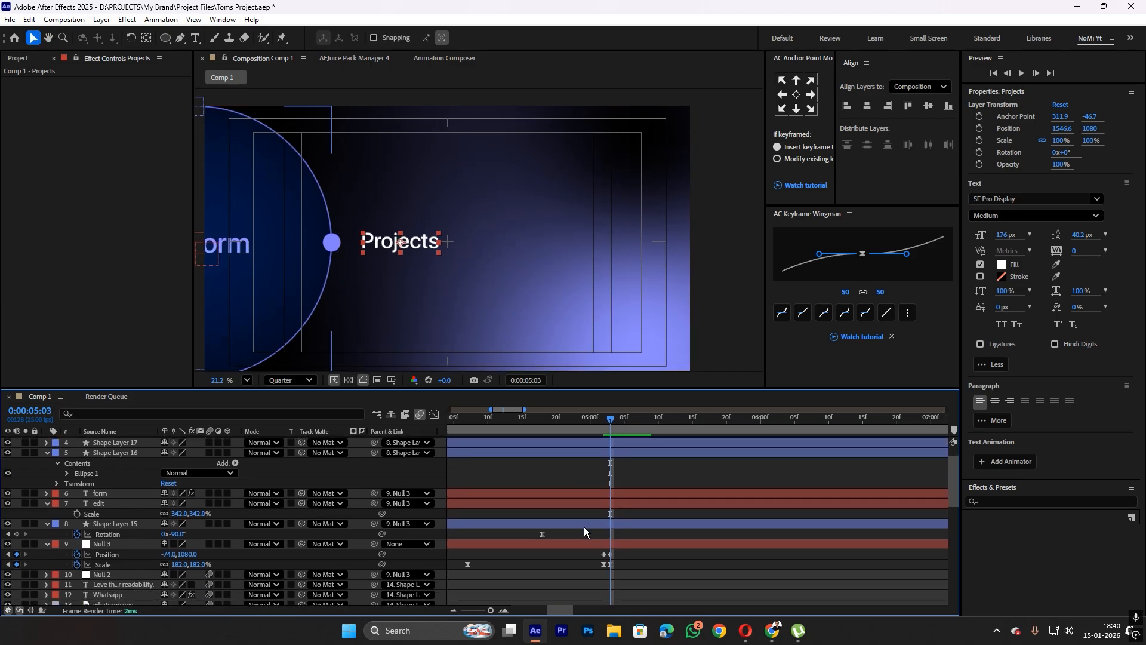
click(584, 527)
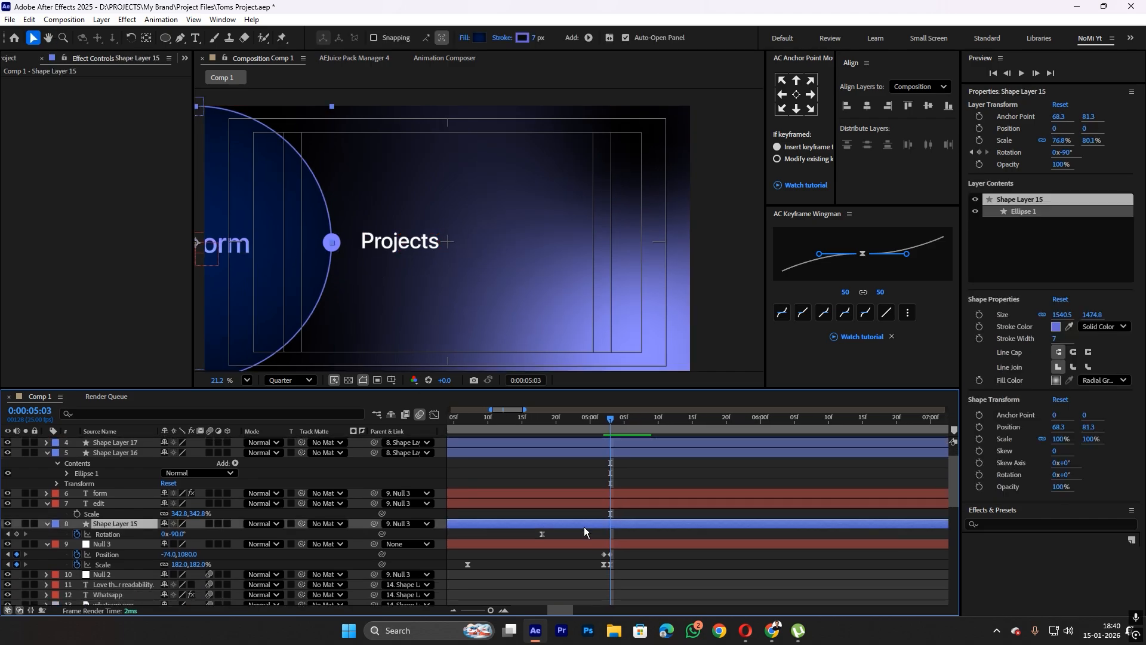
click(552, 533)
click(542, 533)
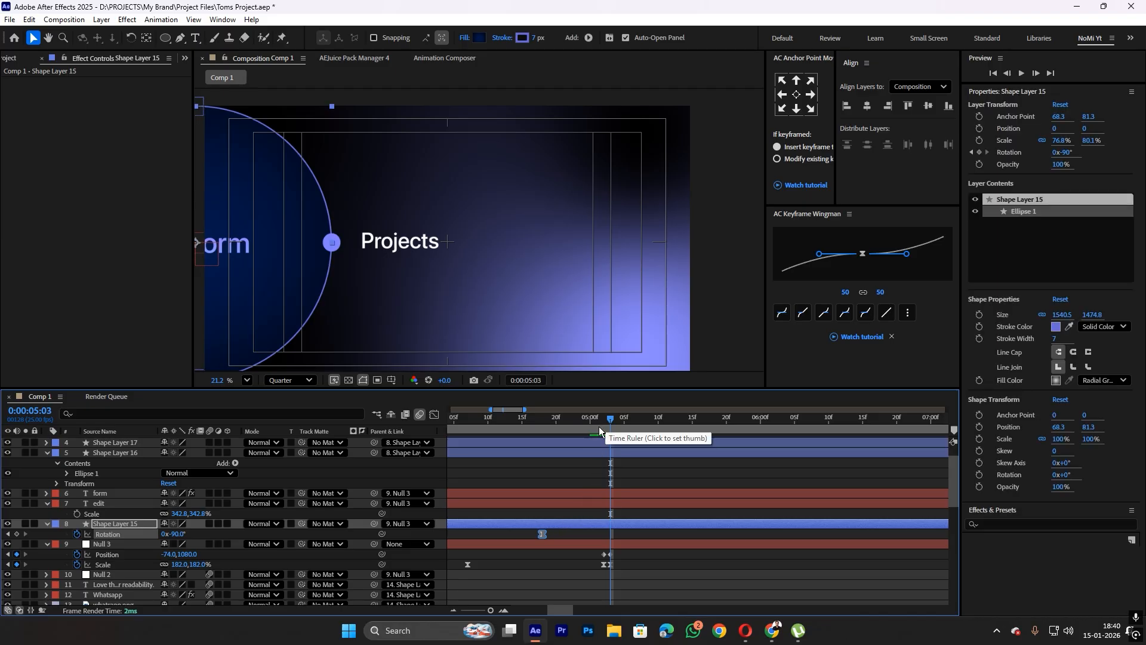
key(ctrl+c)
key(ctrl+v)
At 0:00:05:08, set Shape Layer 15's rotation to -1°
click(614, 425)
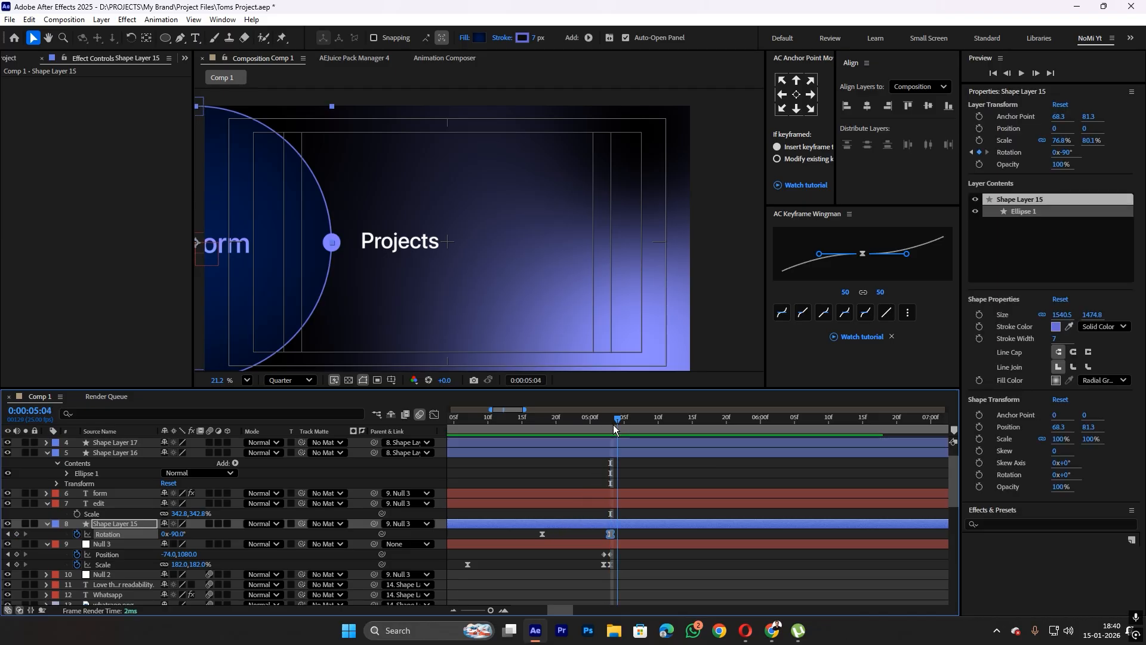
drag(613, 425, 644, 426)
click(196, 535)
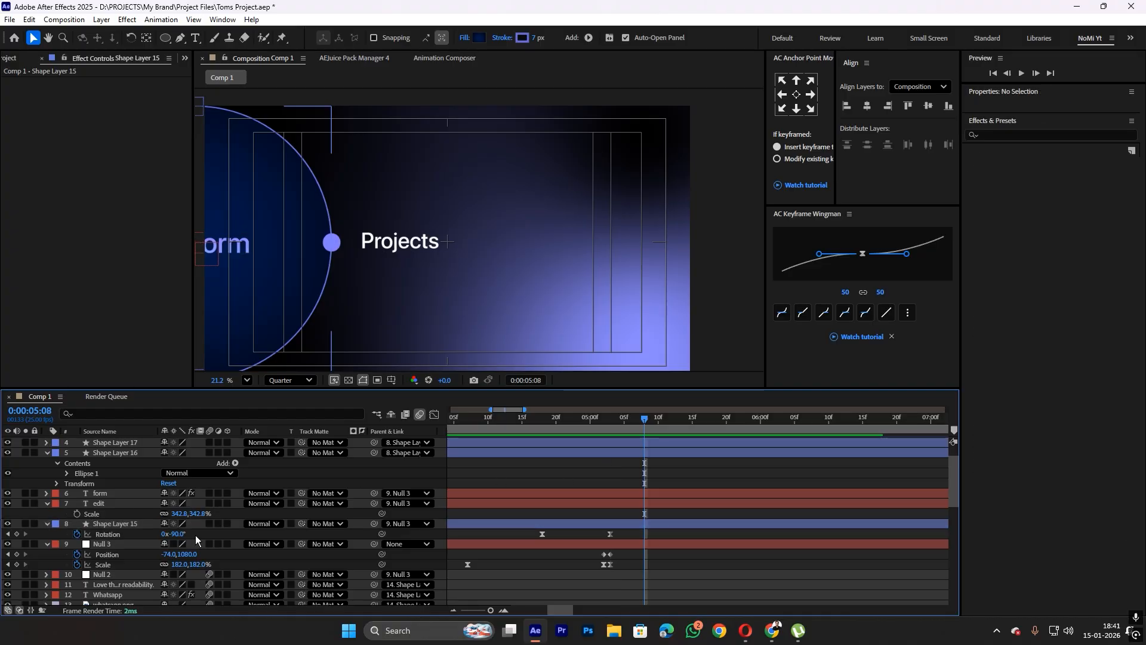
drag(179, 534, 224, 527)
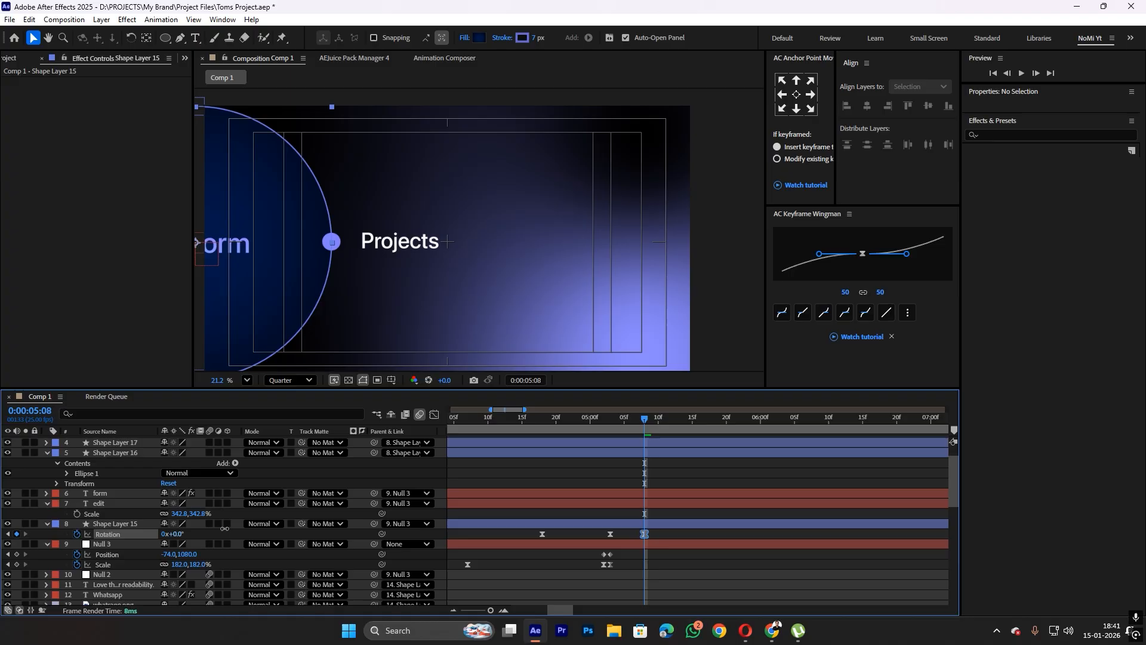
drag(224, 528, 223, 527)
Nudge the Projects text horizontally toward the dot, to an X position of about 1535
scroll(359, 272, up, 3)
click(382, 210)
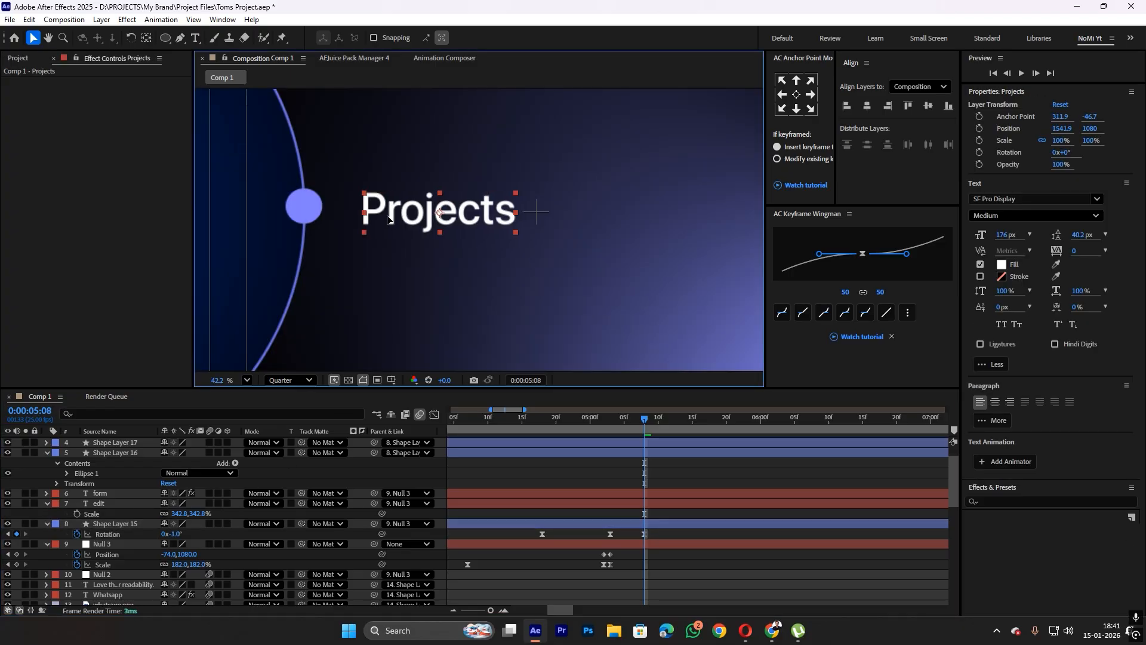
drag(388, 219, 387, 216)
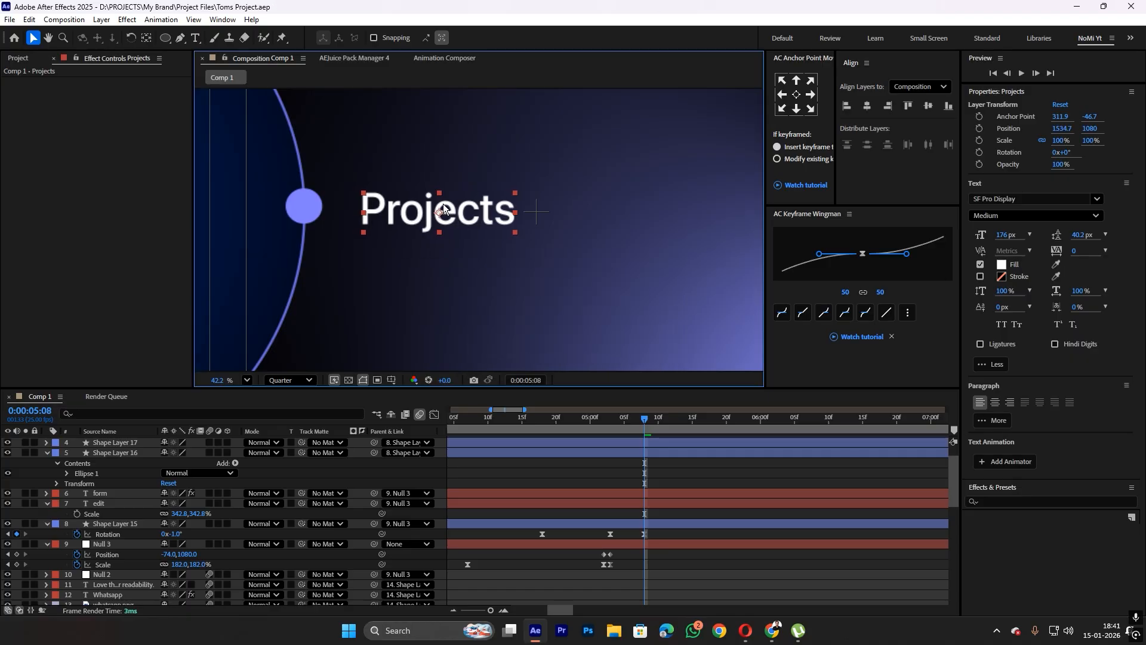
Parent the Projects text layer to Shape Layer 15 at 0:00:05:08 and save the project
scroll(660, 488, up, 3)
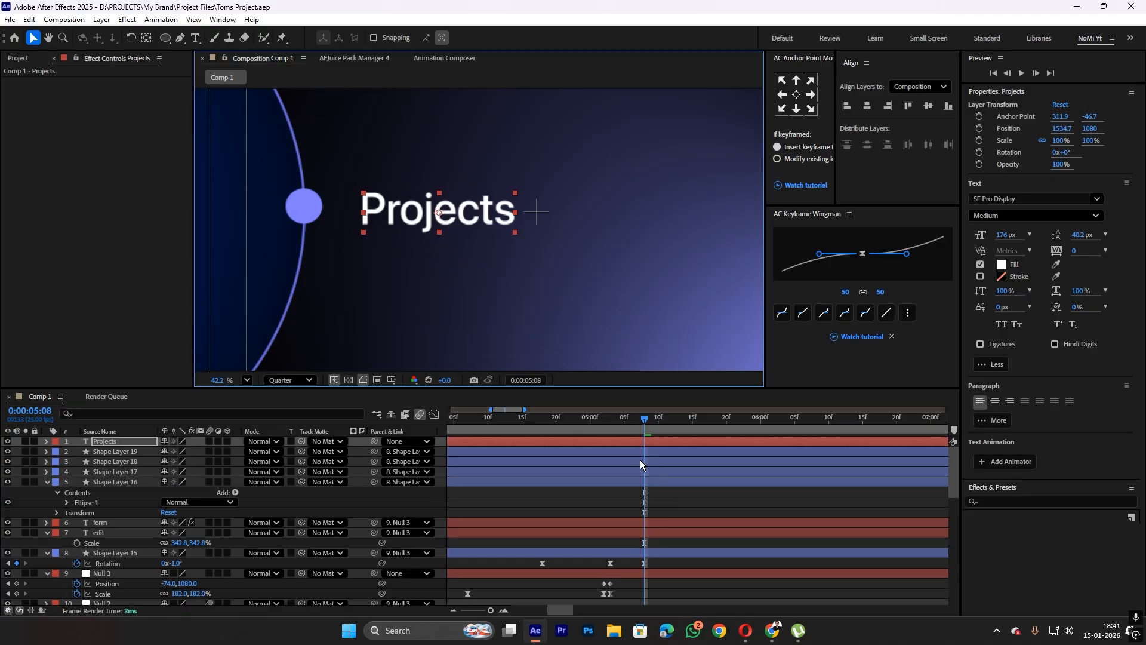
click(614, 429)
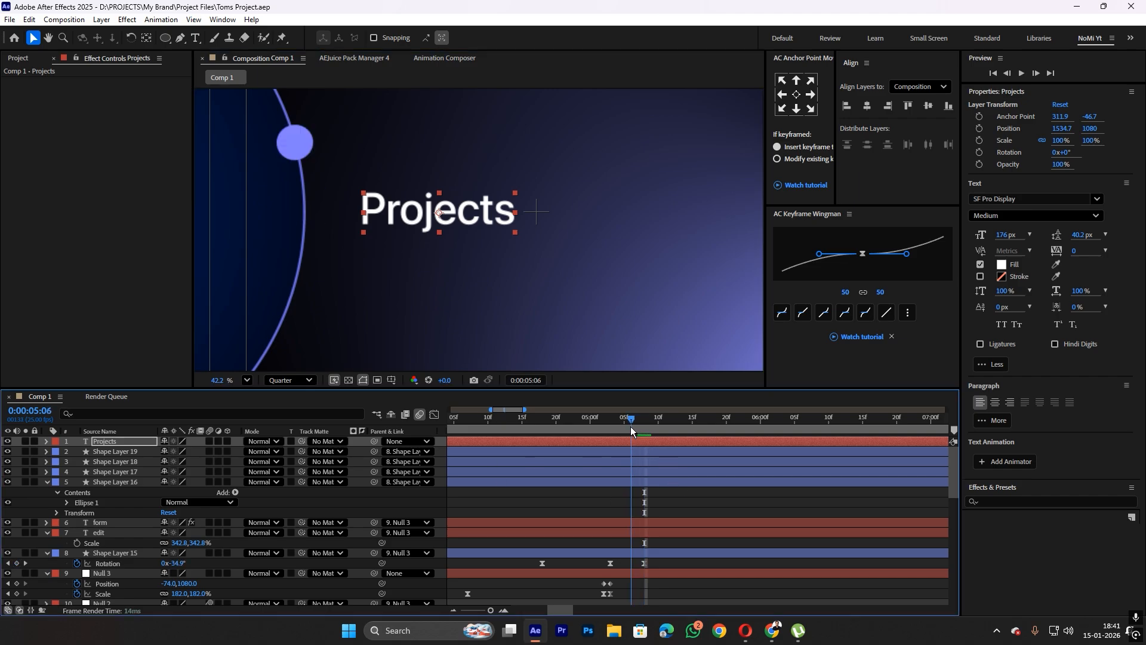
click(625, 441)
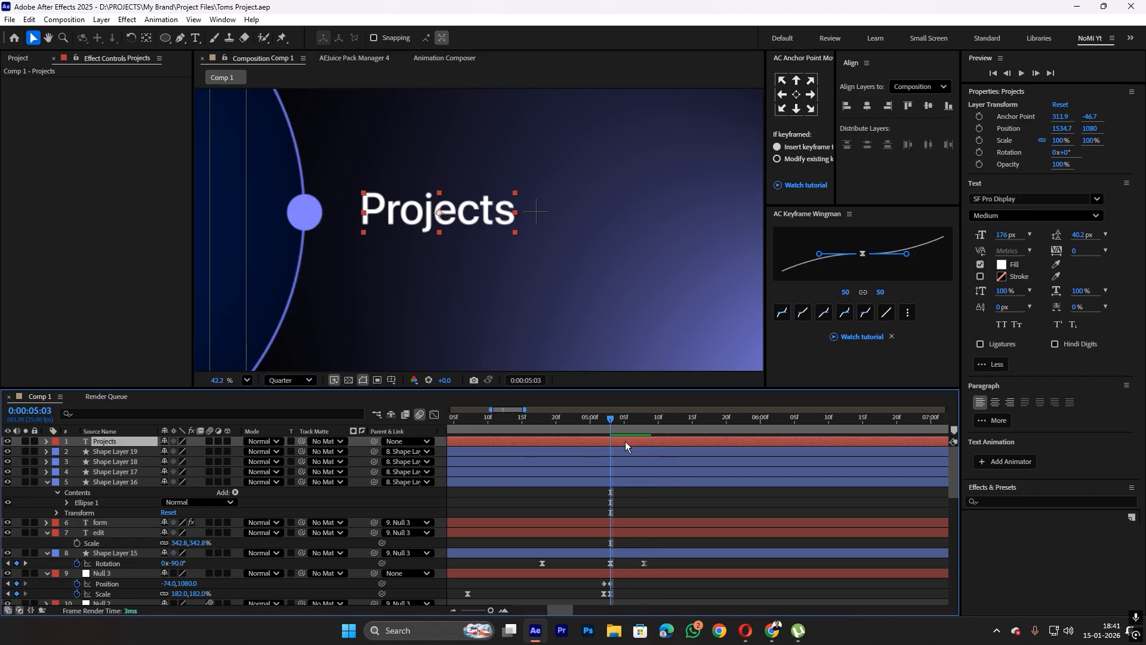
scroll(438, 275, down, 5)
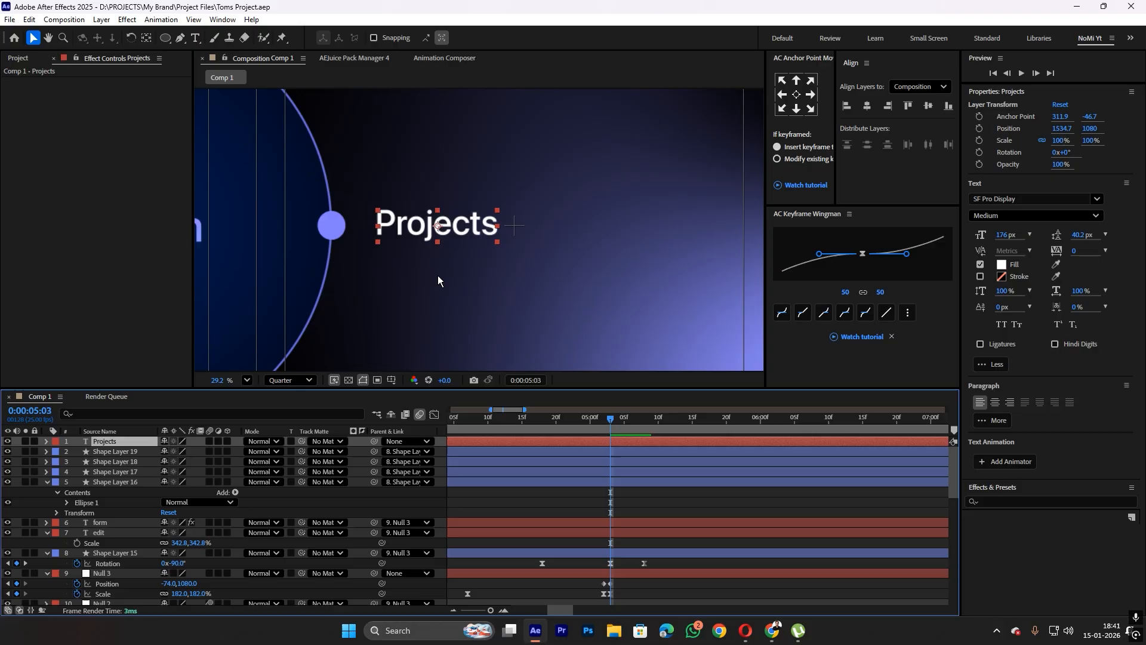
drag(613, 418, 644, 432)
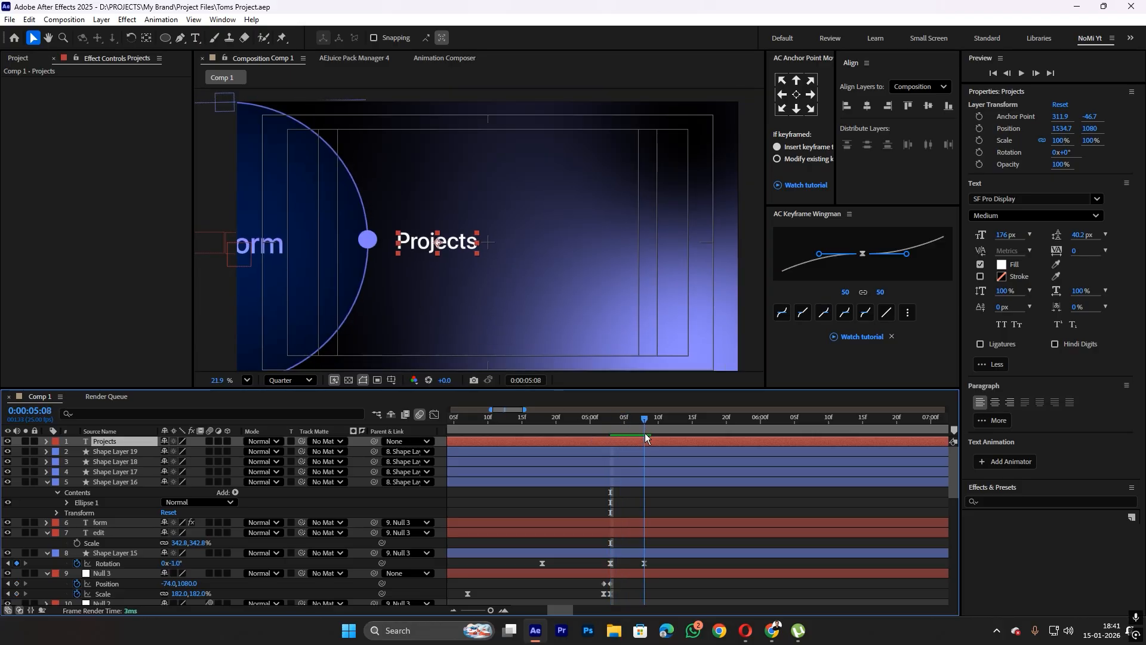
drag(374, 441, 136, 553)
drag(623, 421, 644, 428)
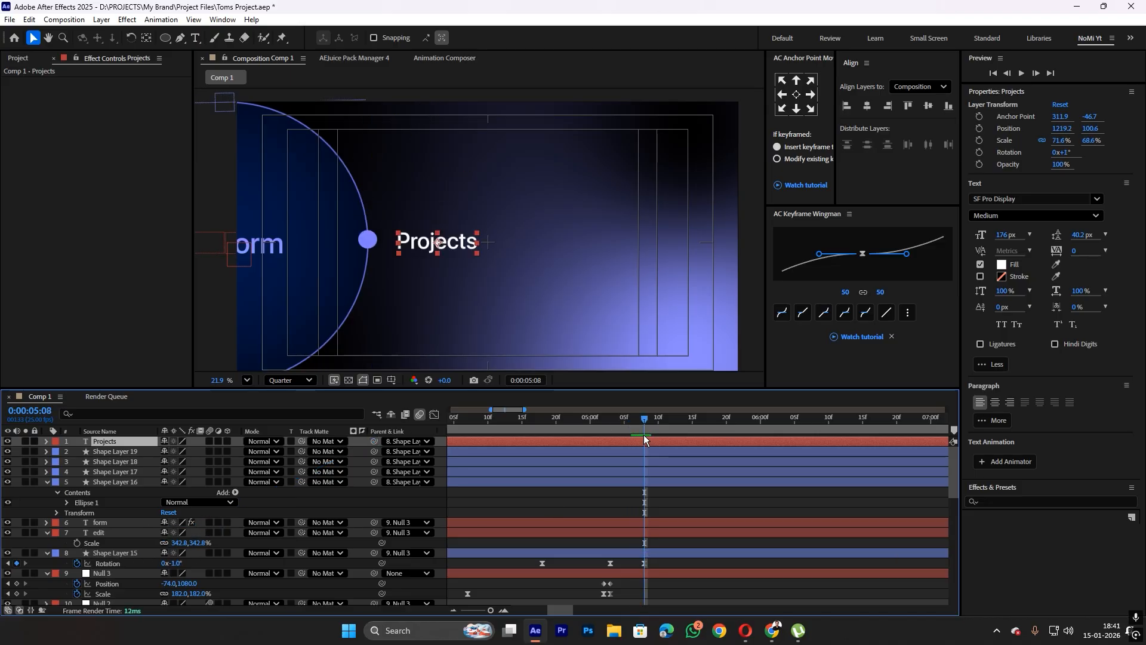
key(ctrl+s)
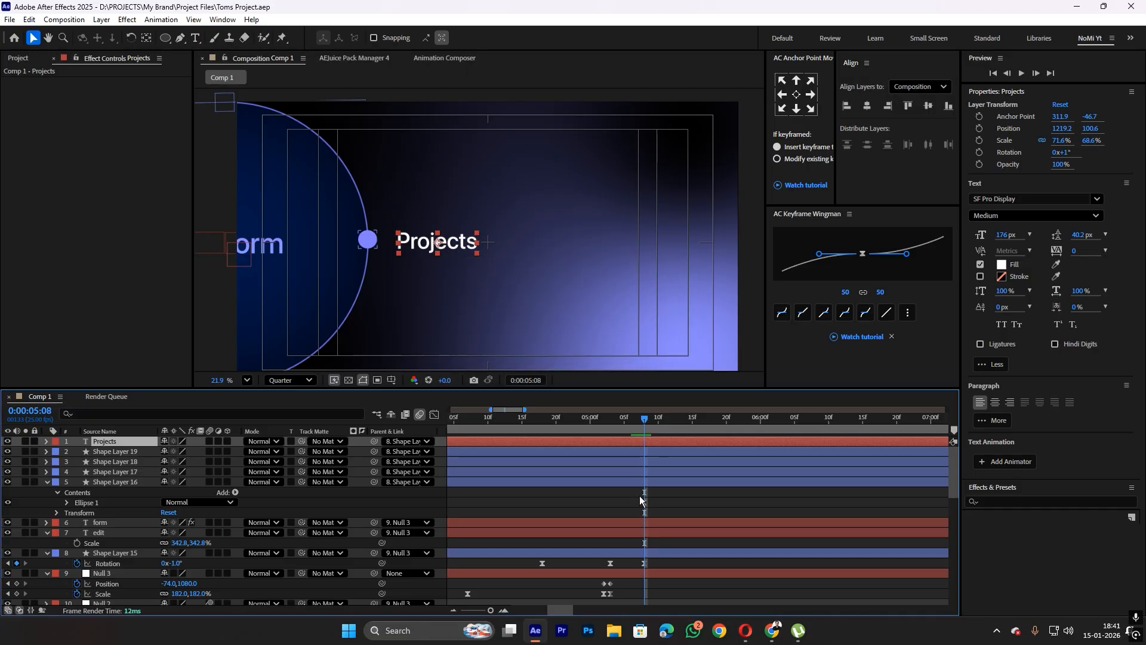
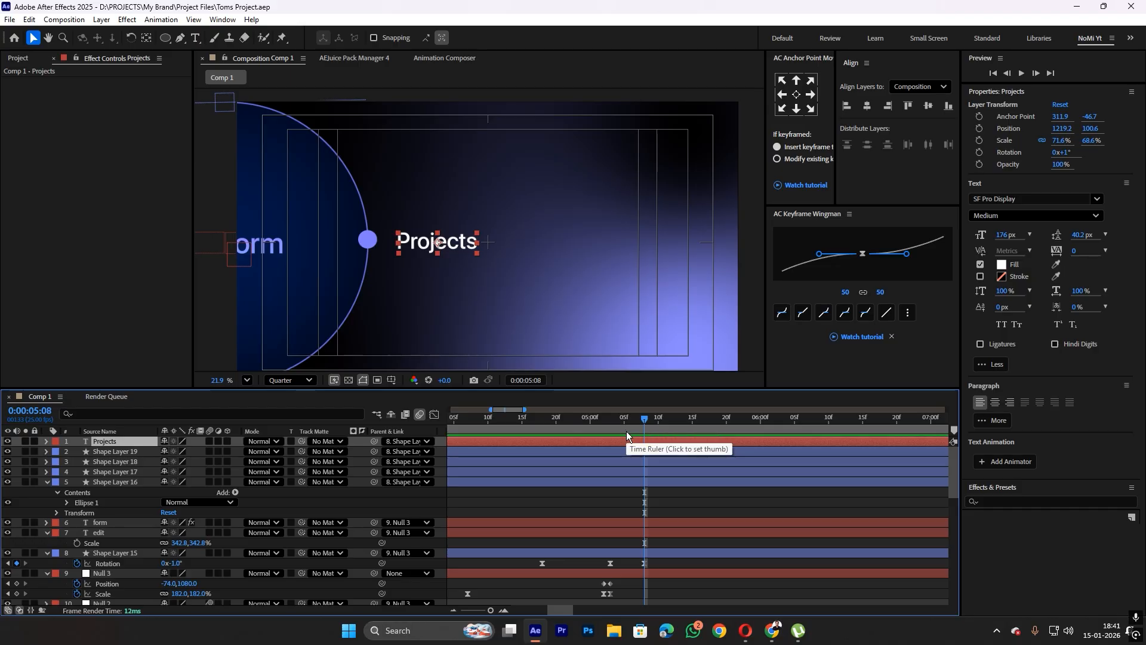
Add a text animator to the Projects layer with Position set to 0, -50 and Opacity set to 2%
click(45, 442)
click(236, 452)
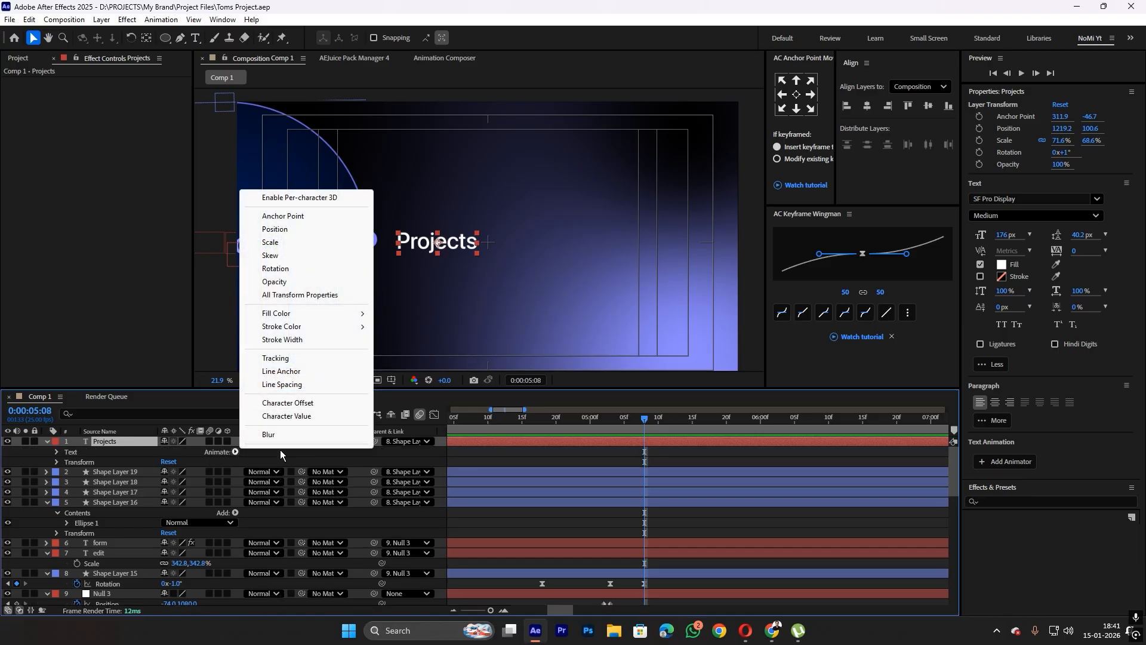
click(278, 229)
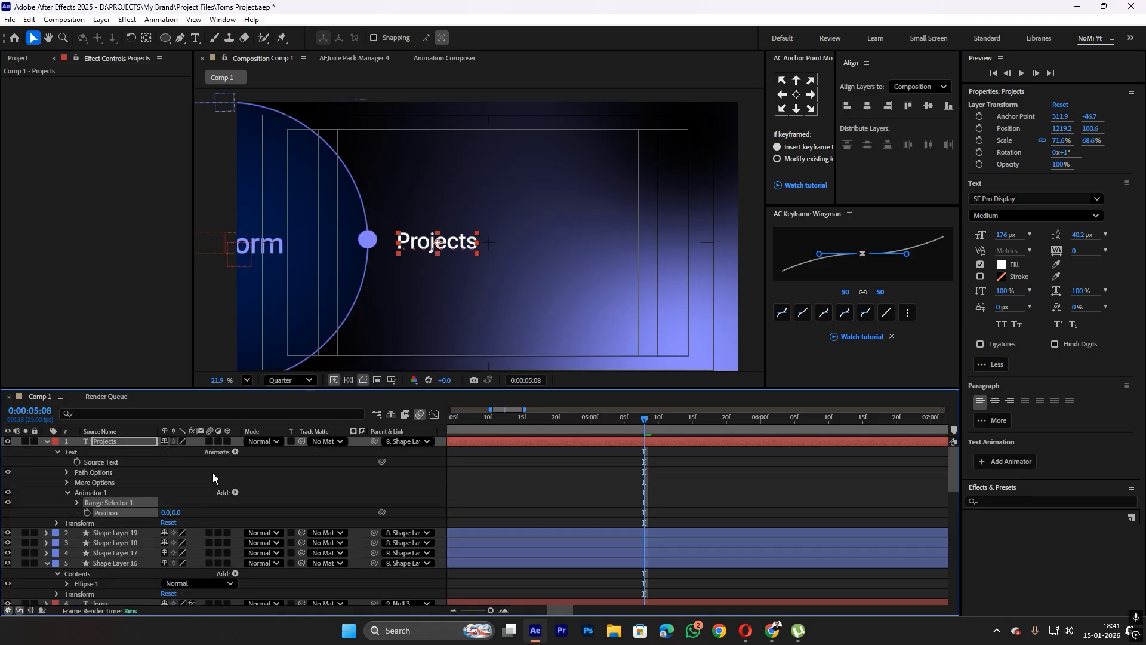
click(235, 492)
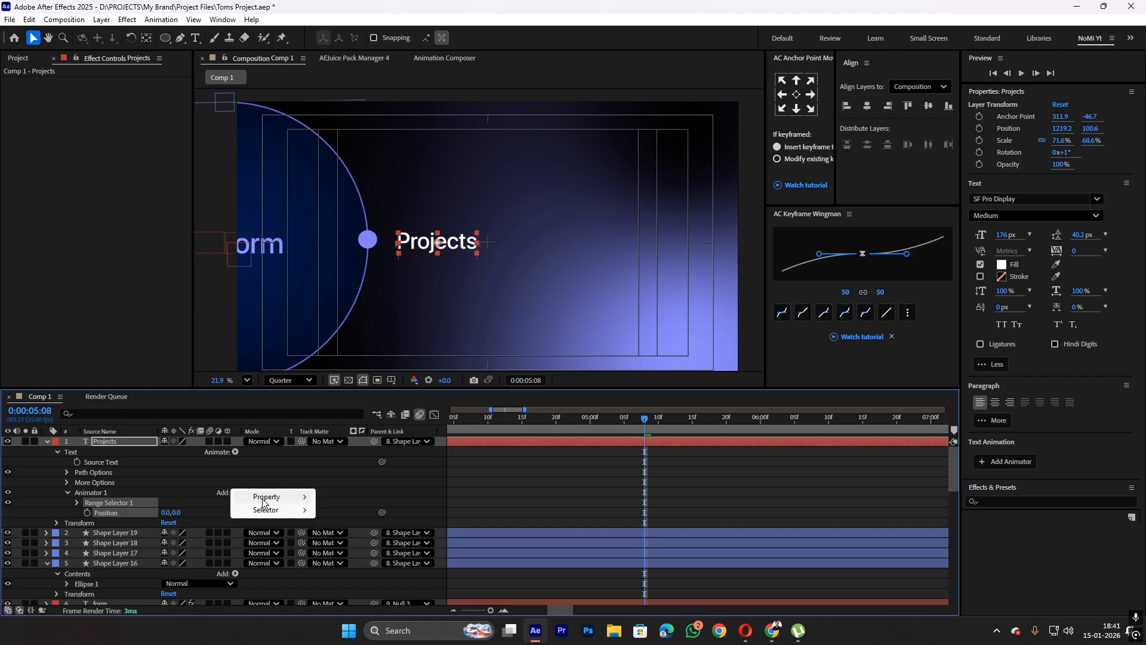
mouse_move(269, 496)
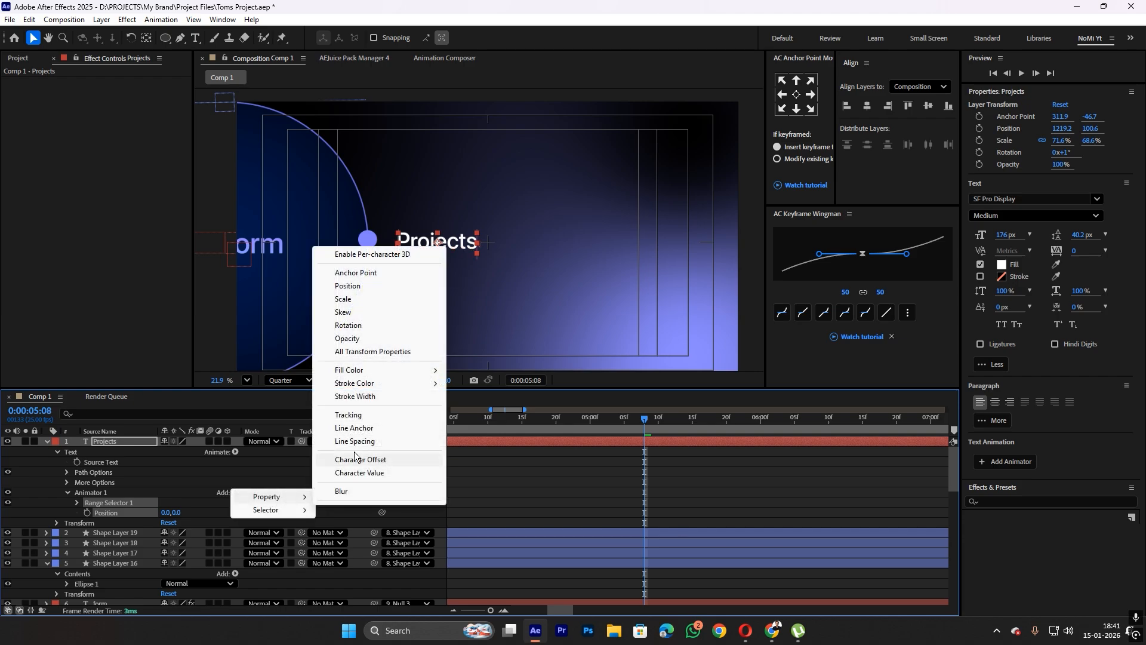
click(347, 339)
click(203, 523)
mouse_move(171, 523)
mouse_down()
mouse_move(113, 524)
mouse_move(205, 517)
mouse_move(163, 512)
mouse_up()
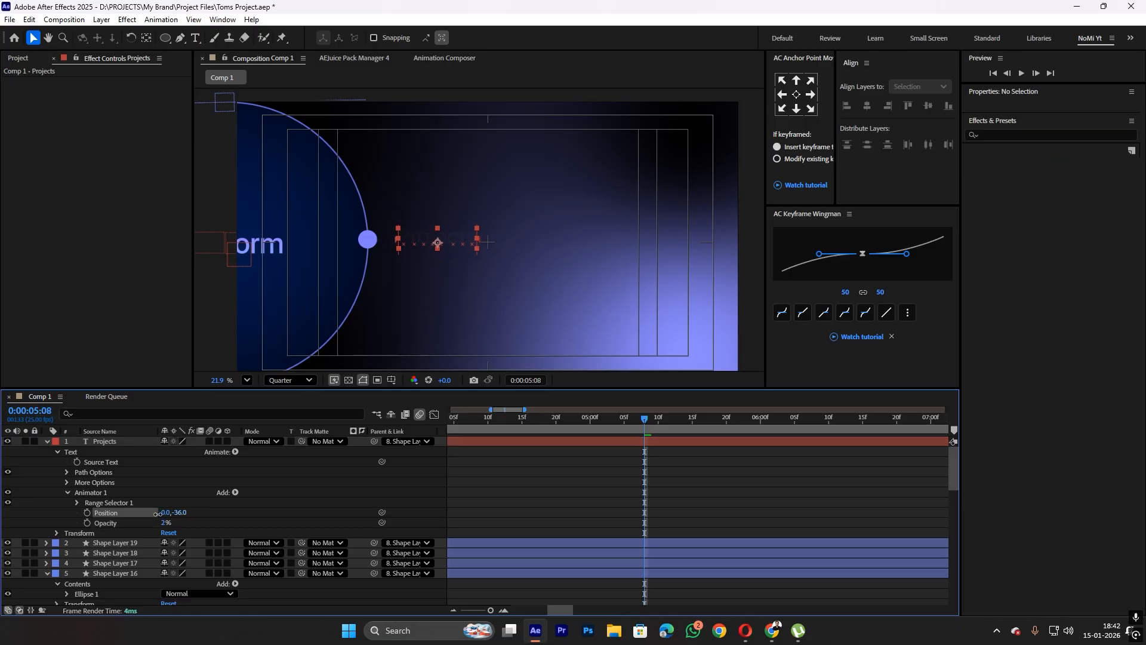
click(180, 512)
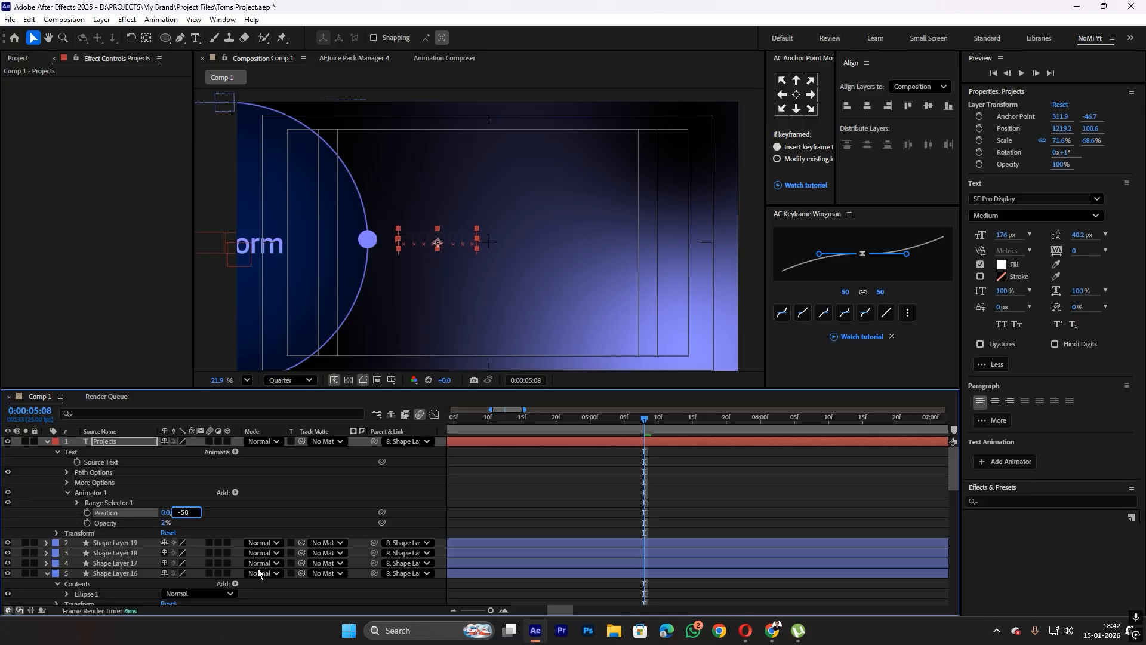
click(235, 509)
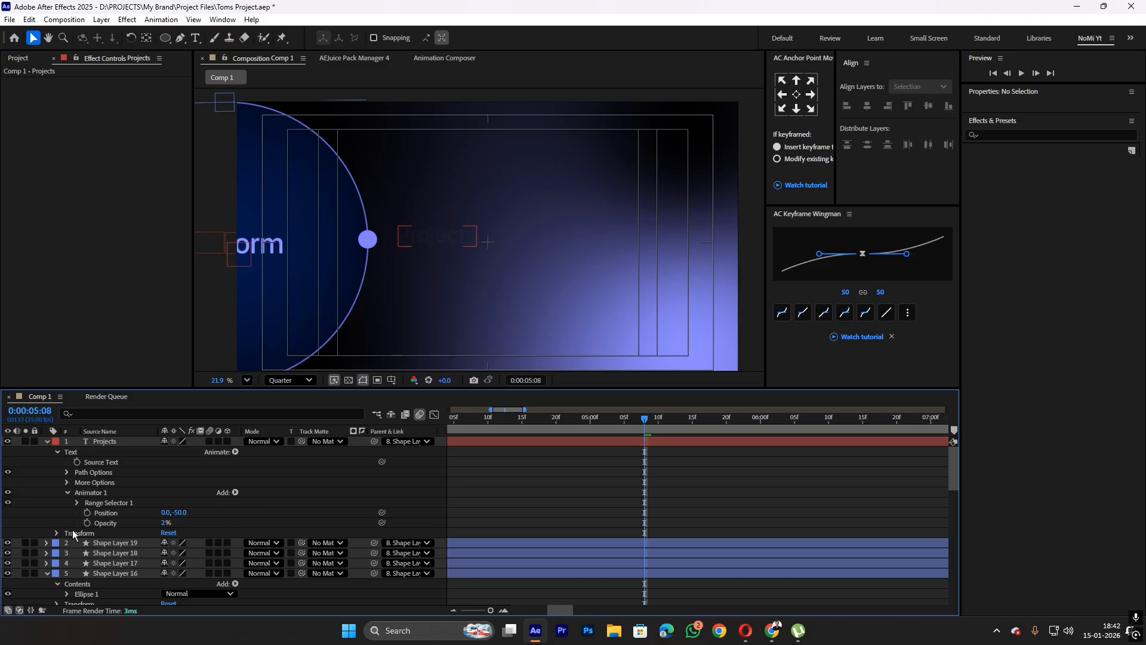
Keyframe the Projects range selector's Offset from -100% at 0:00:05:08 to 100% at 0:00:06:06
click(77, 503)
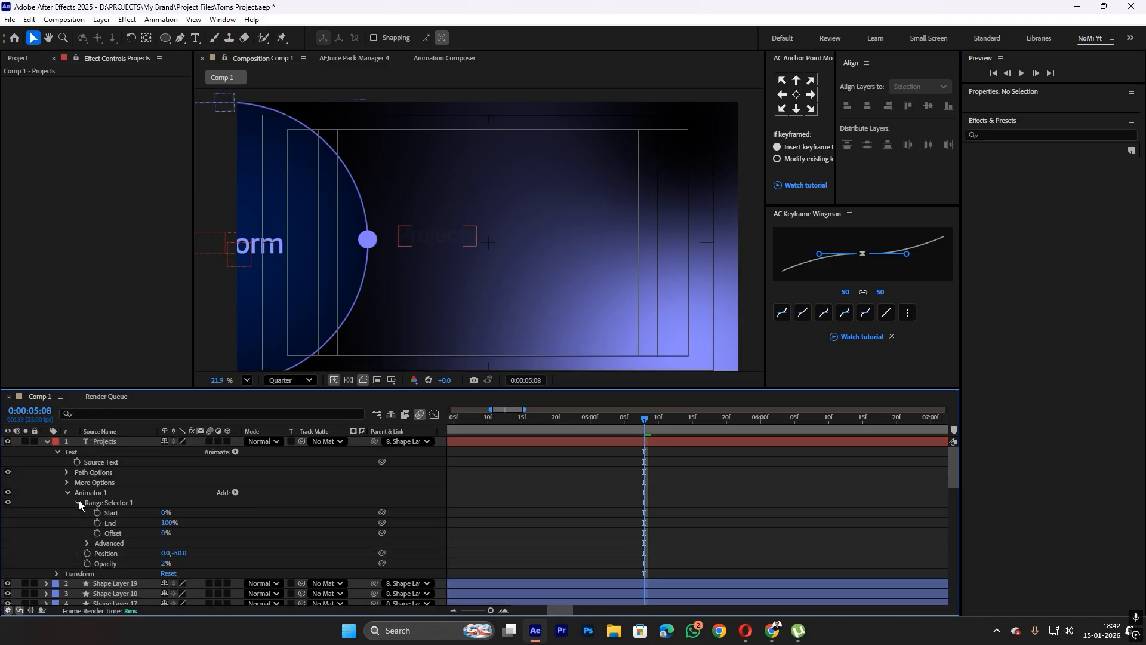
click(98, 533)
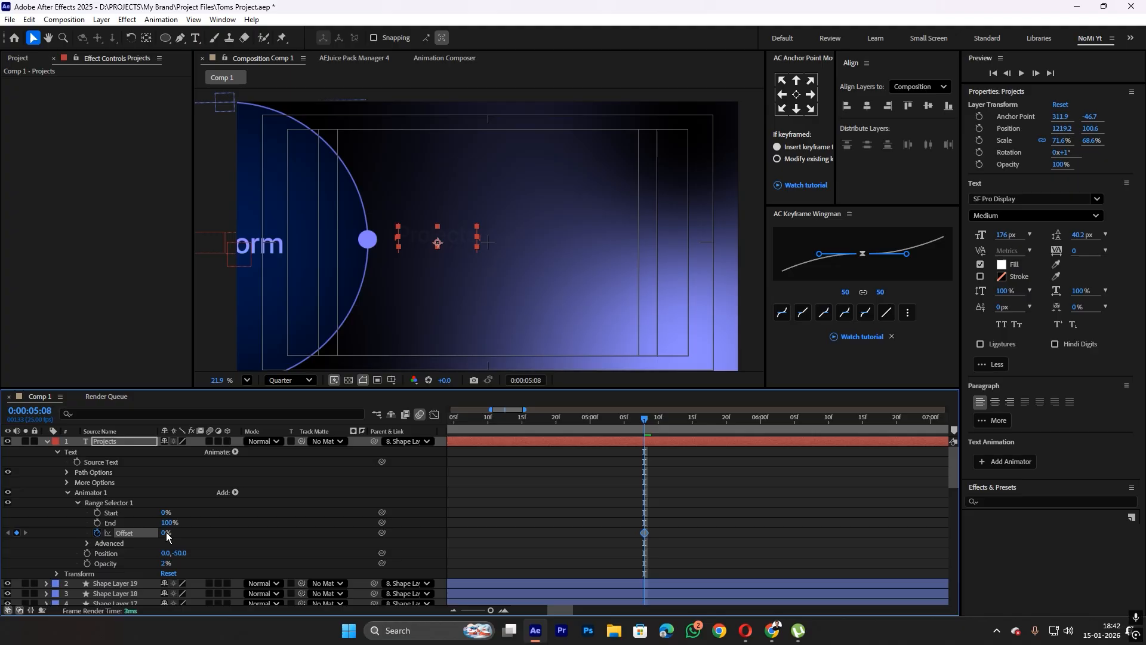
drag(161, 533, 47, 568)
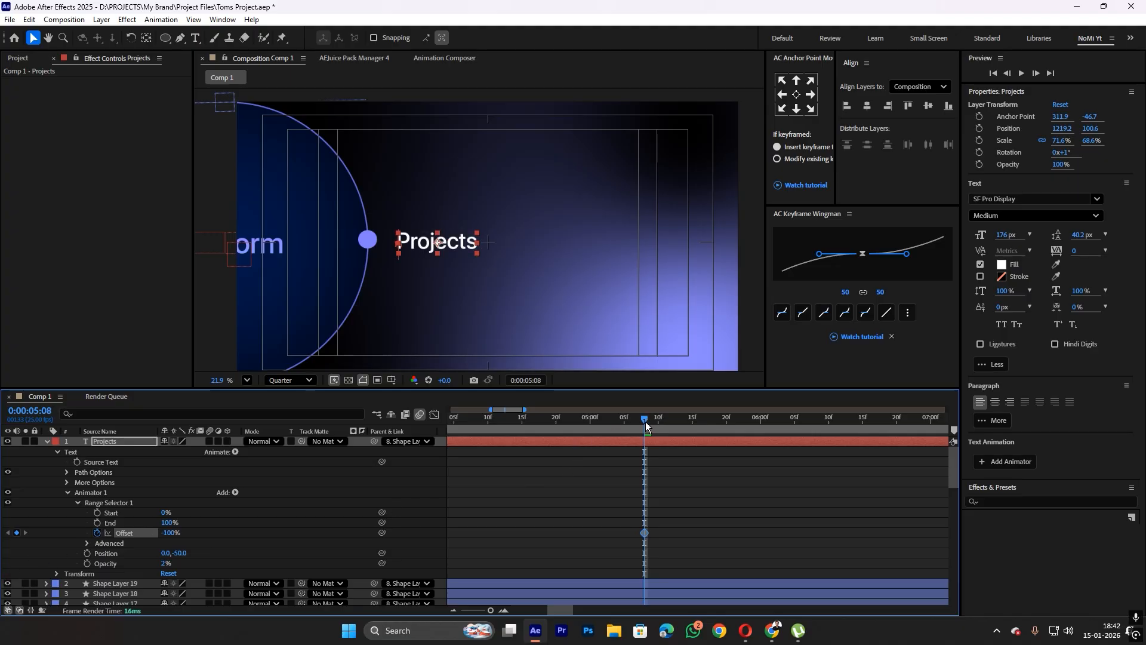
drag(646, 422, 801, 450)
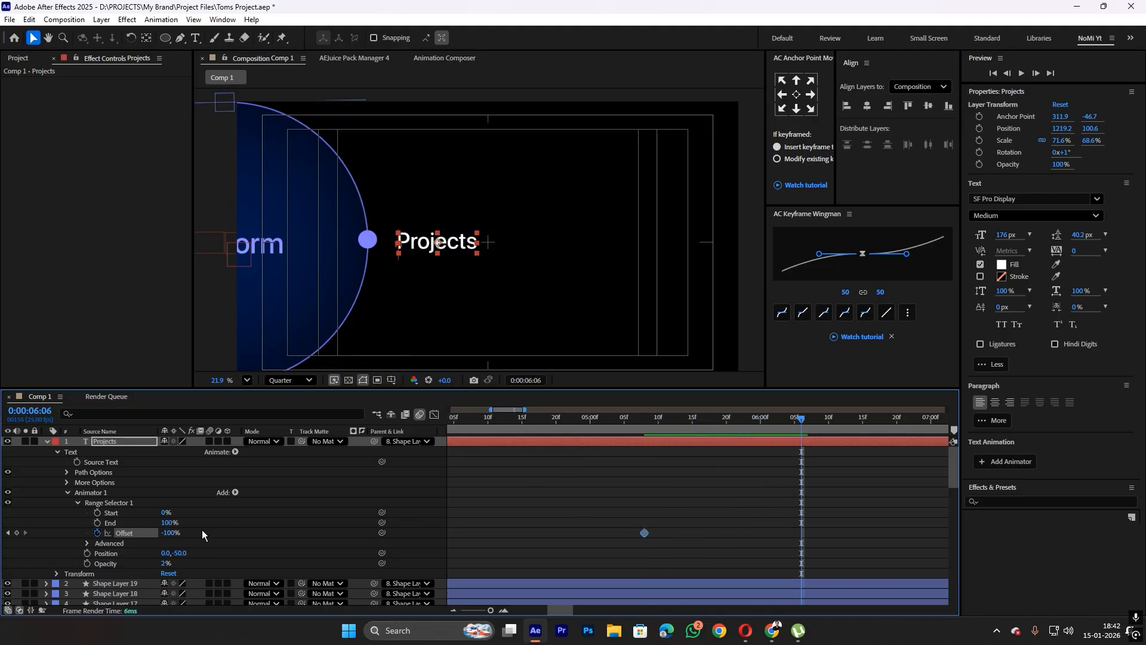
drag(170, 534, 364, 525)
Extend the out point of the gradient background layer, the upper White Solid 4, to cover the Projects text animation
drag(693, 422, 646, 435)
scroll(680, 517, down, 10)
scroll(647, 533, down, 5)
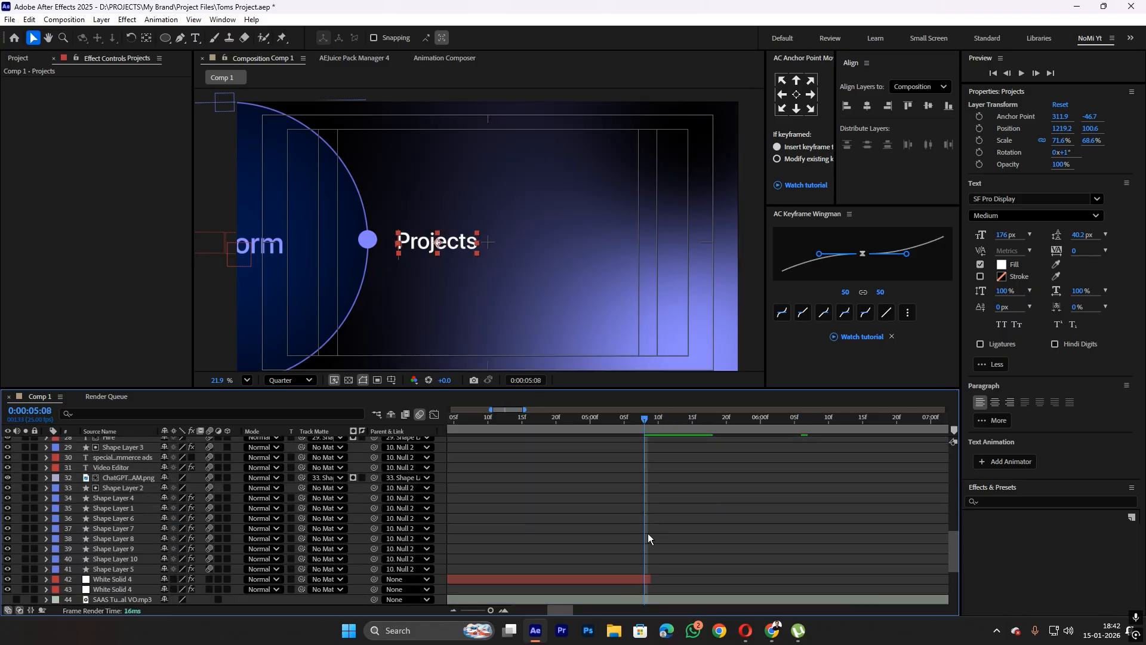
click(650, 578)
scroll(705, 535, up, 15)
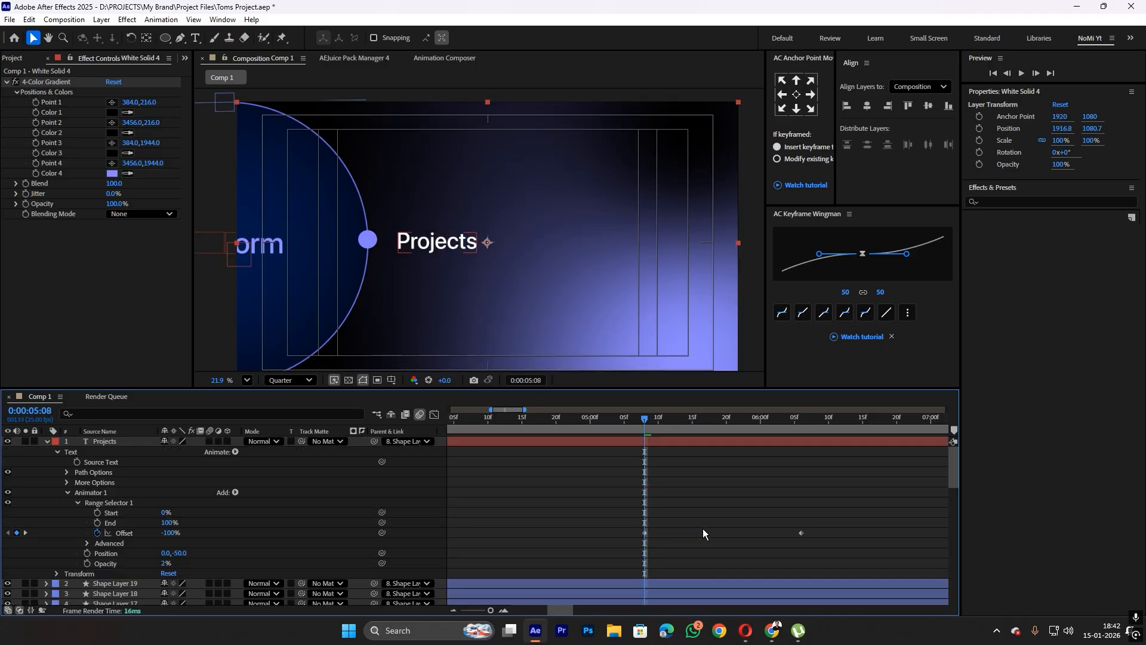
drag(647, 421, 650, 465)
Change the range selector's advanced Shape to Ramp Up and preview the Projects text reveal
click(87, 544)
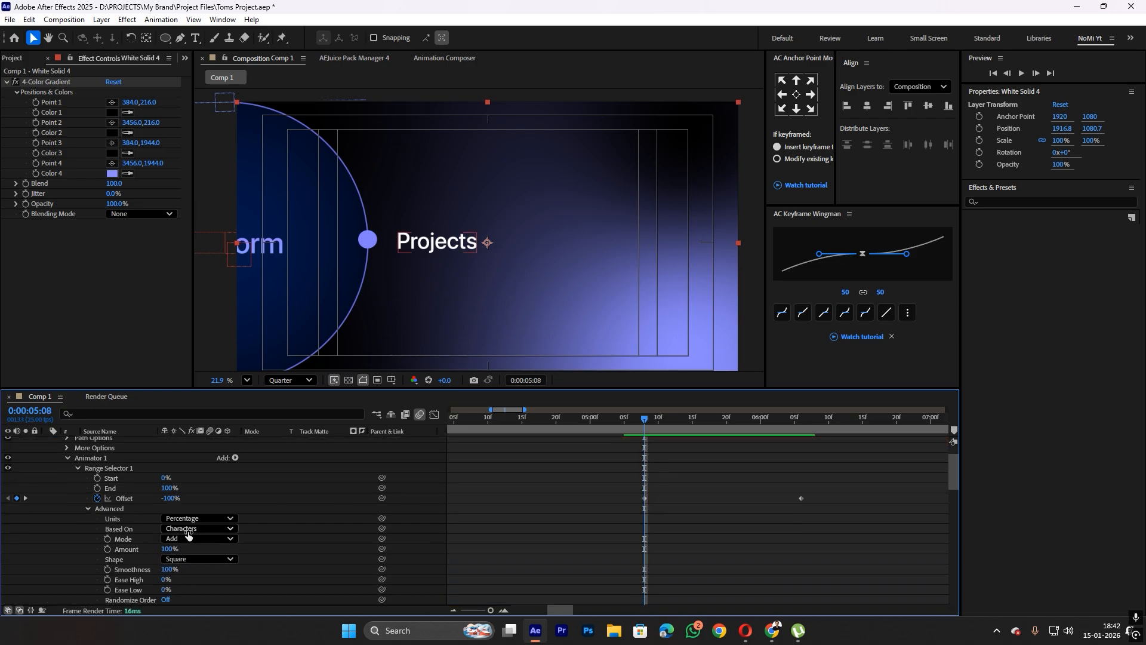
click(186, 559)
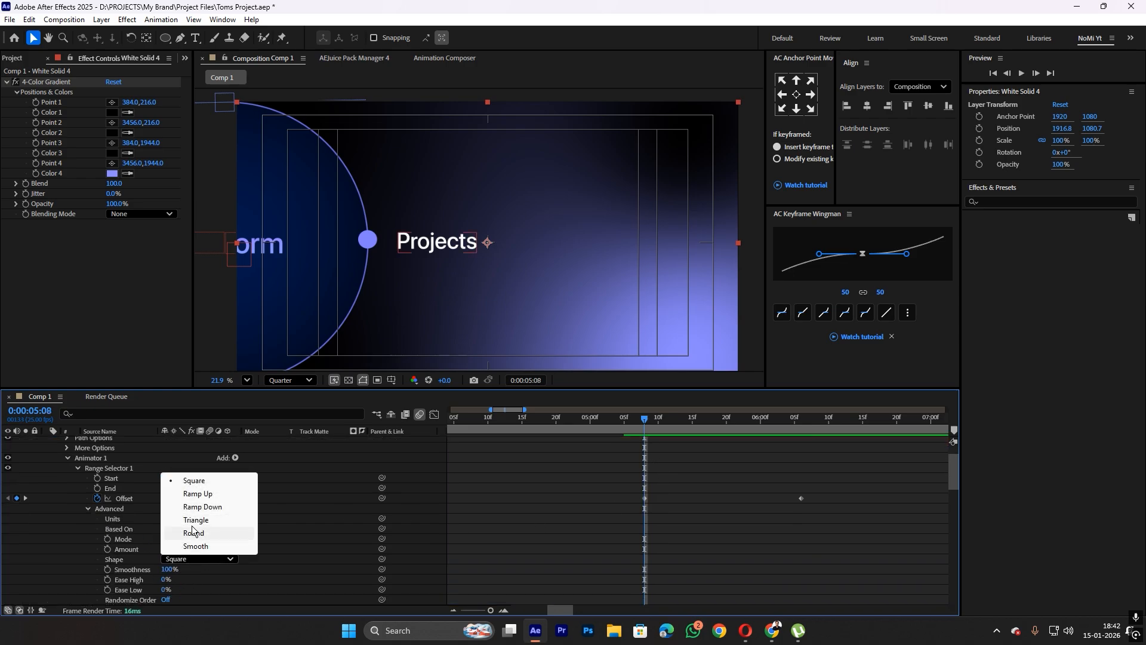
click(195, 495)
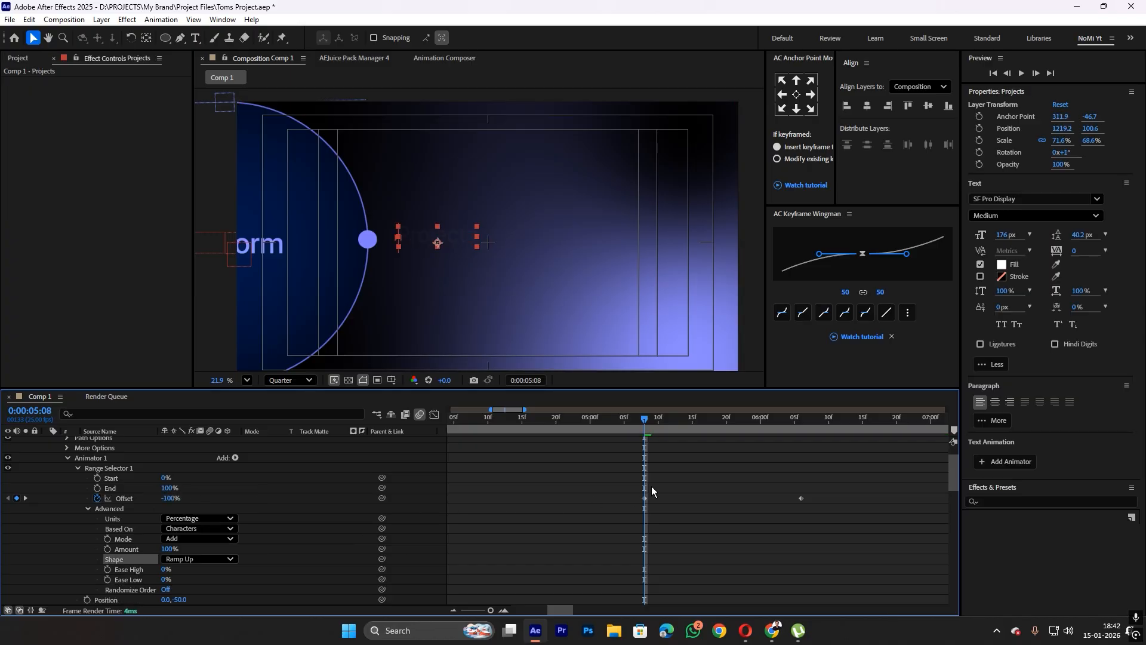
mouse_move(646, 427)
mouse_down()
mouse_move(707, 421)
mouse_move(779, 435)
mouse_move(646, 448)
mouse_move(645, 423)
mouse_up()
key(space)
key(space)
Move the last Offset keyframe earlier to about 0:00:05:22, apply Easy Ease to both Offset keyframes, and preview
drag(800, 498, 613, 504)
key(F9)
key(space)
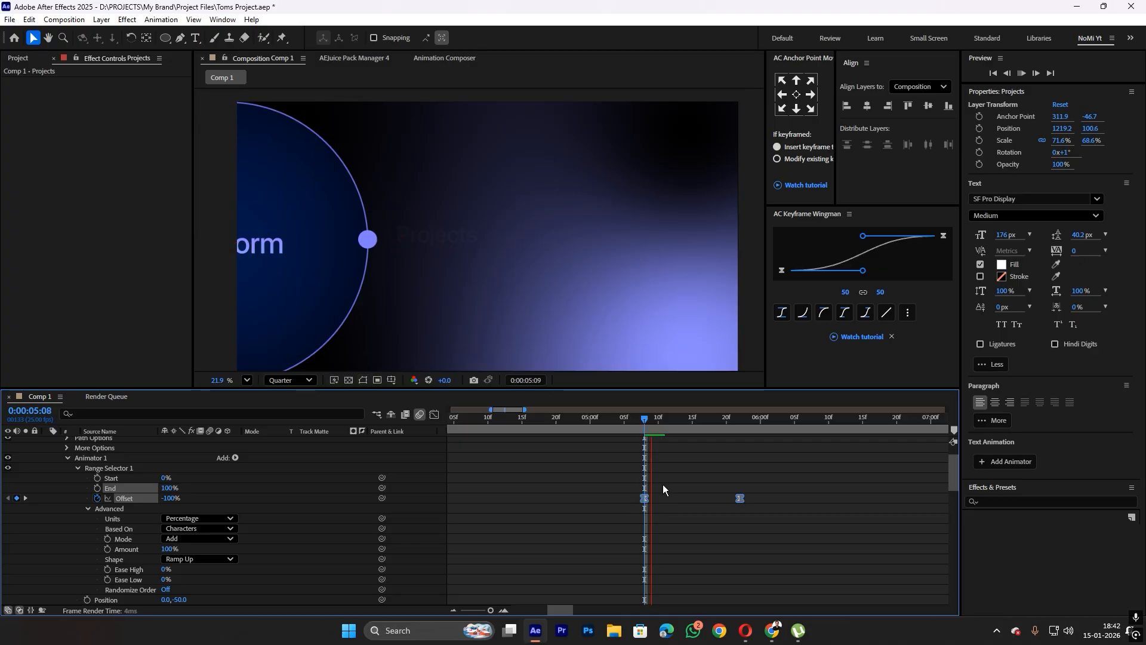
key(space)
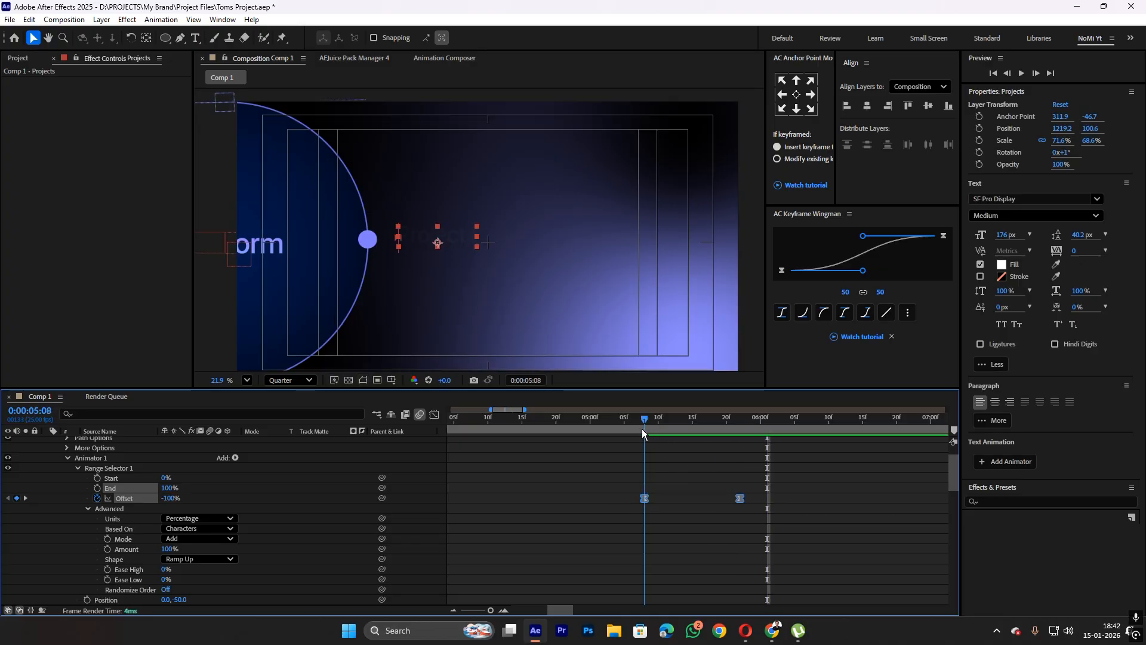
Set the range selector's Ease Low to 100% for the Projects text animator
click(241, 507)
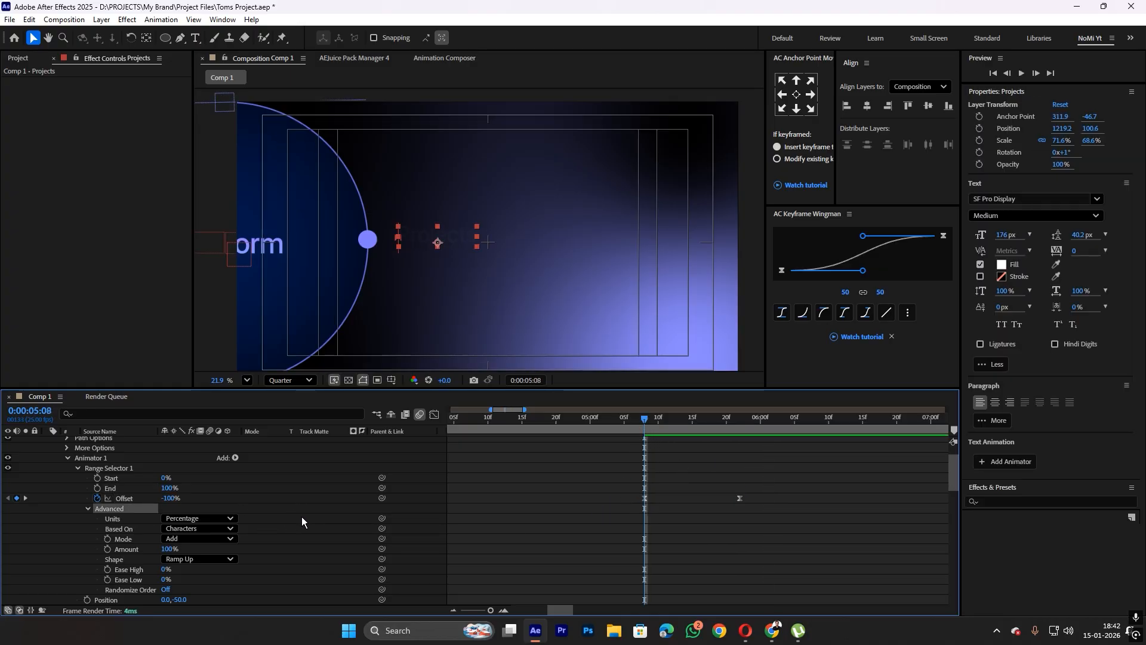
scroll(287, 541, down, 2)
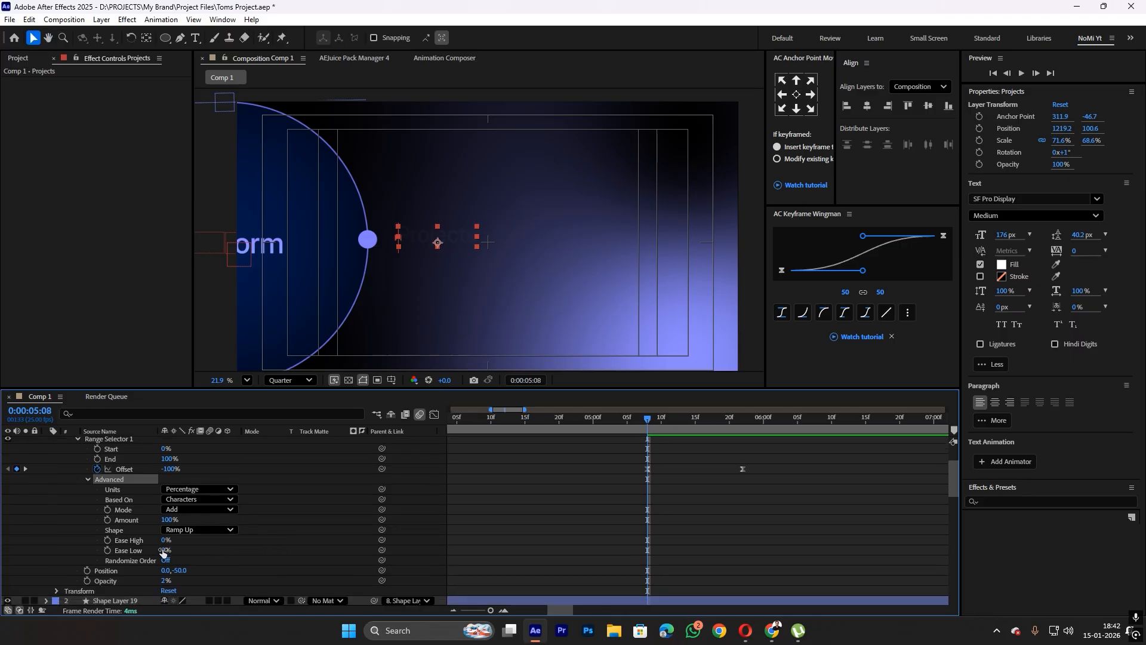
drag(163, 550, 240, 548)
click(217, 565)
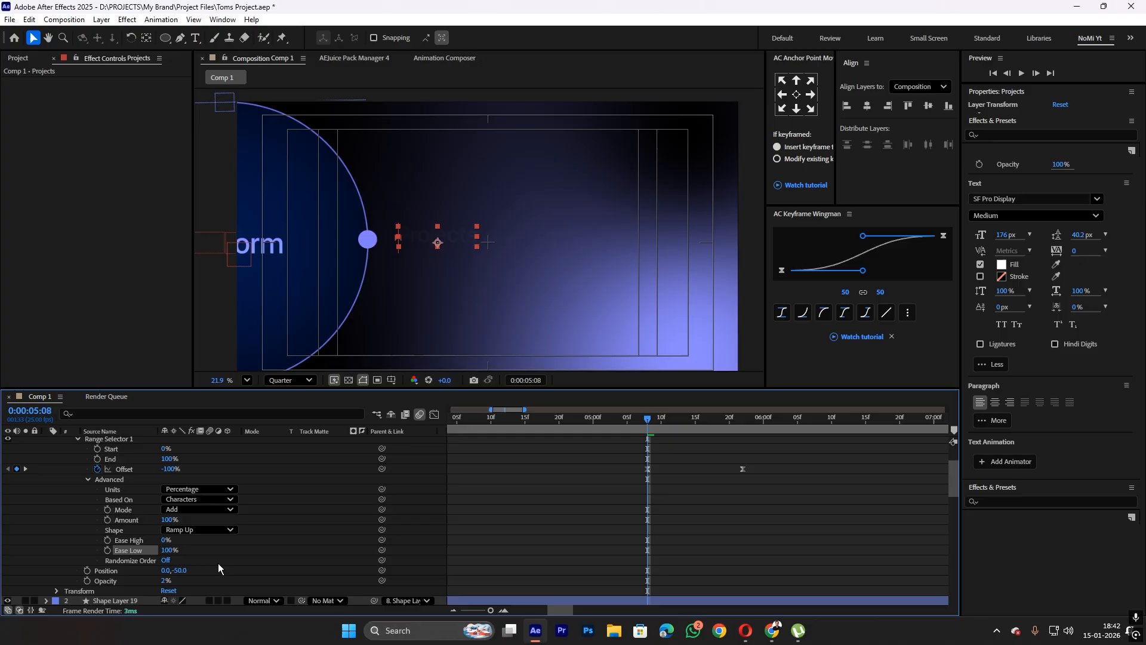
Set the Projects text animator's Position to 0, -75 and its Opacity to 0%
drag(183, 570, 173, 562)
click(189, 568)
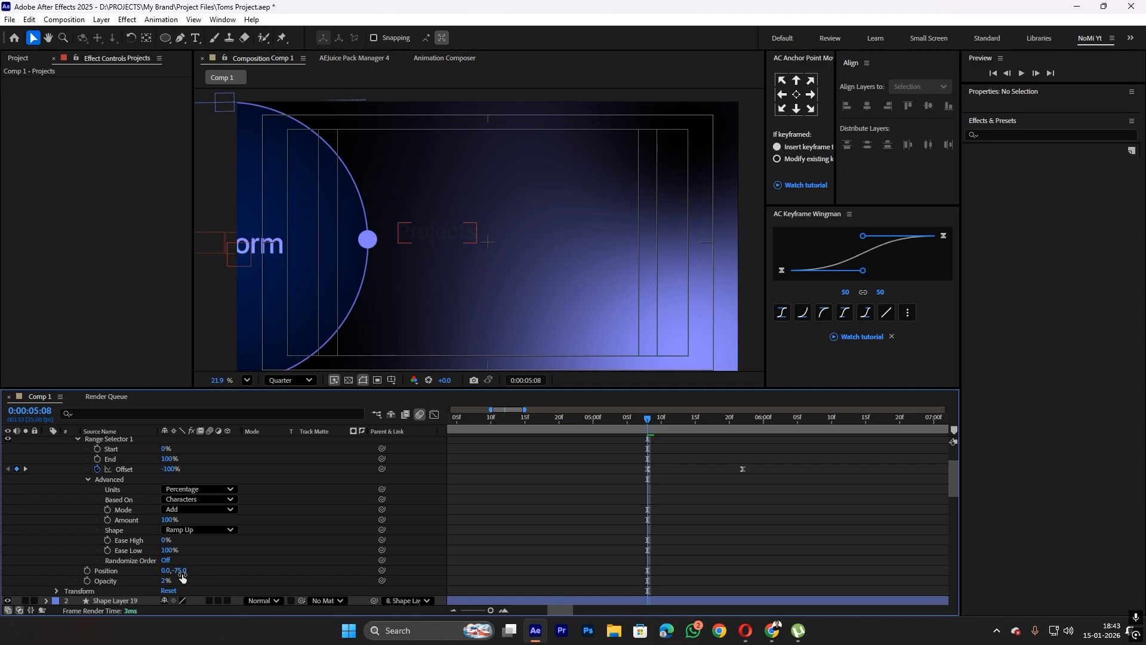
click(162, 580)
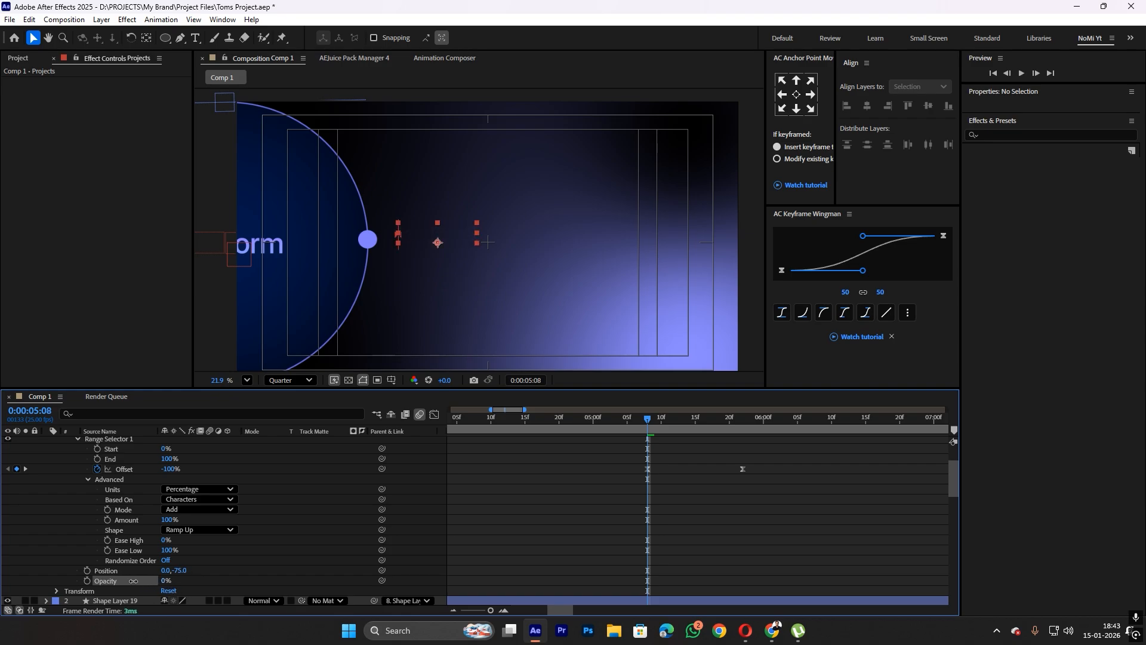
Play back the Projects text reveal from 0:00:05:08 to check the letter-by-letter animation
scroll(651, 484, up, 2)
key(space)
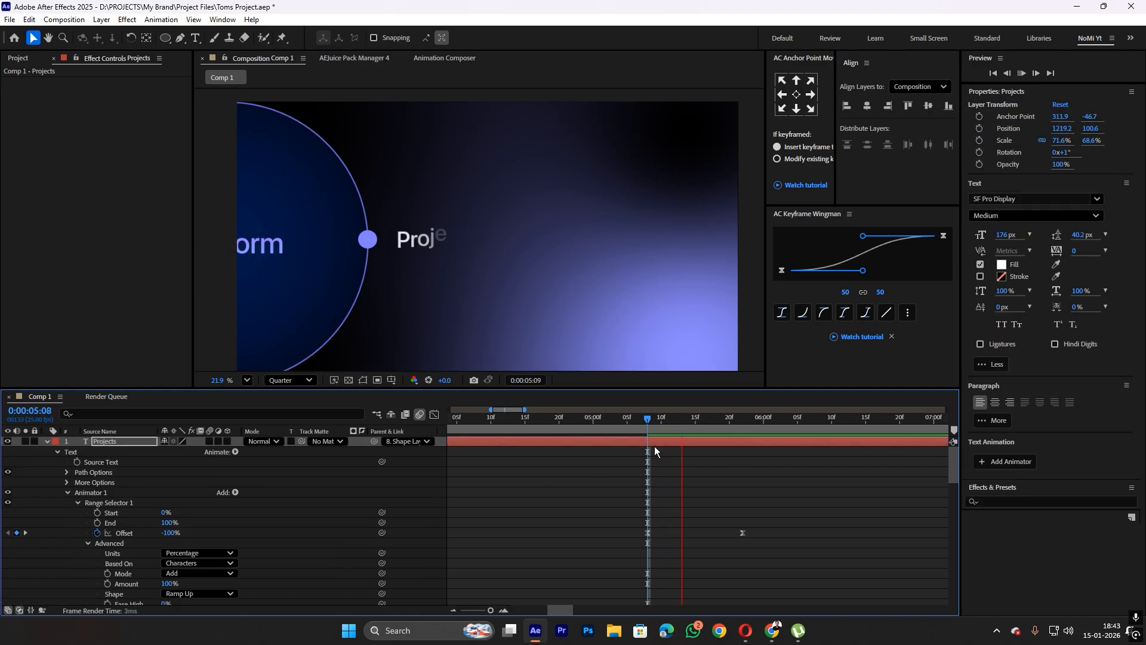
key(space)
drag(655, 422, 646, 431)
key(space)
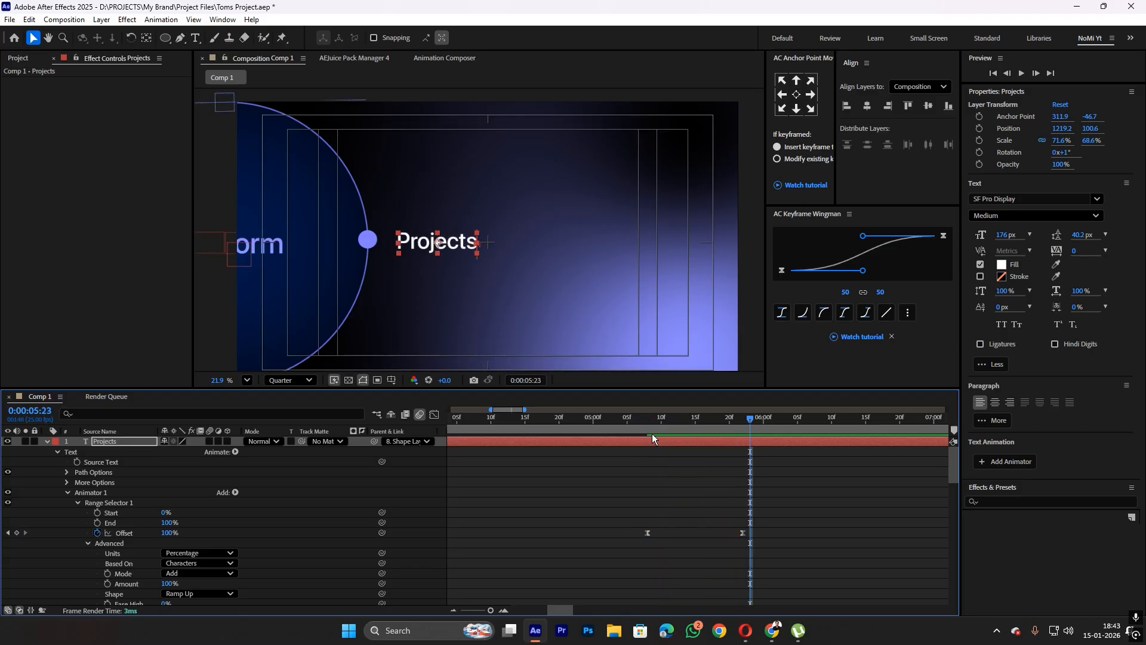
click(651, 430)
key(space)
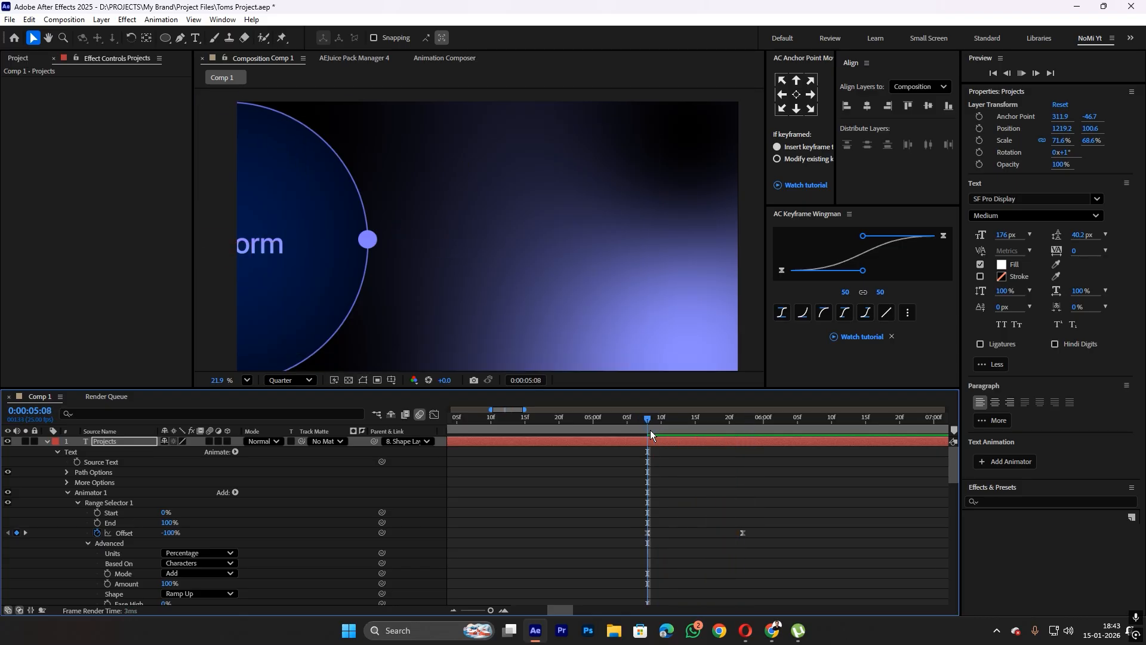
click(643, 423)
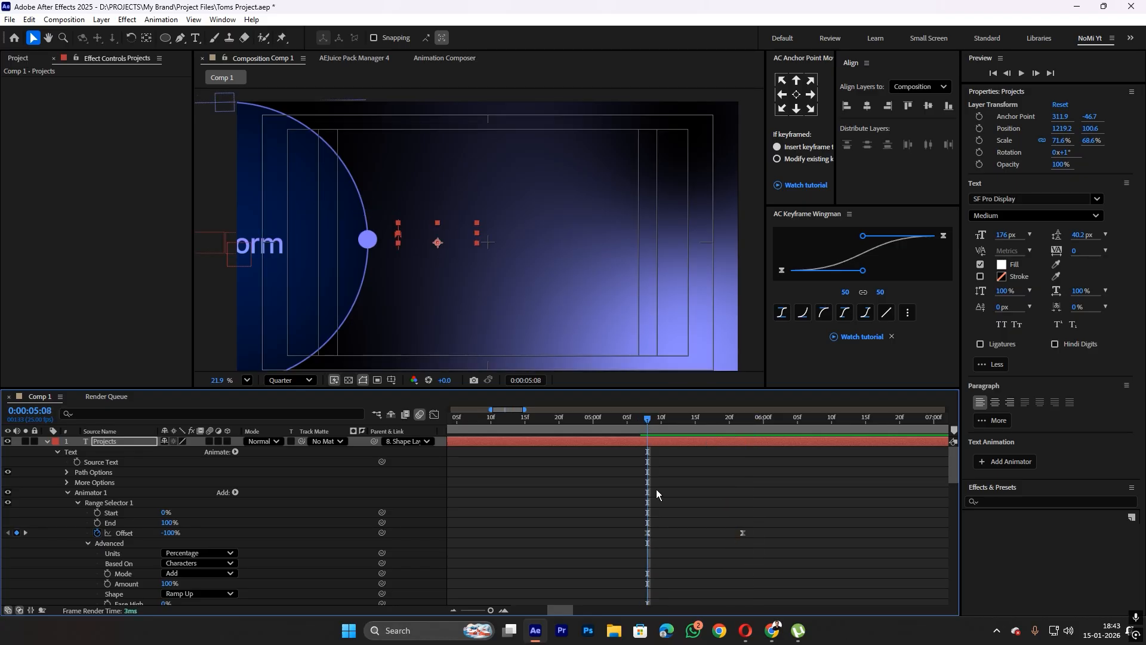
Show the Projects label's keyframes, move its Offset keyframes to 0:00:05:03 and 0:00:05:13, and preview the reveal
drag(666, 497, 657, 488)
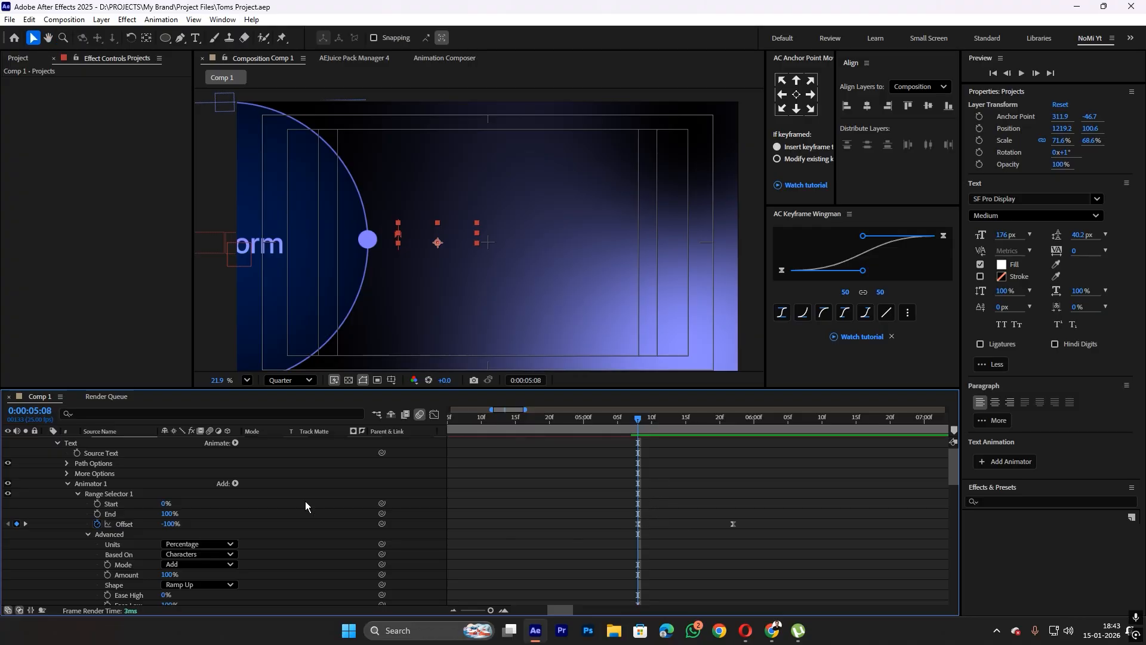
scroll(122, 487, up, 1)
key(u)
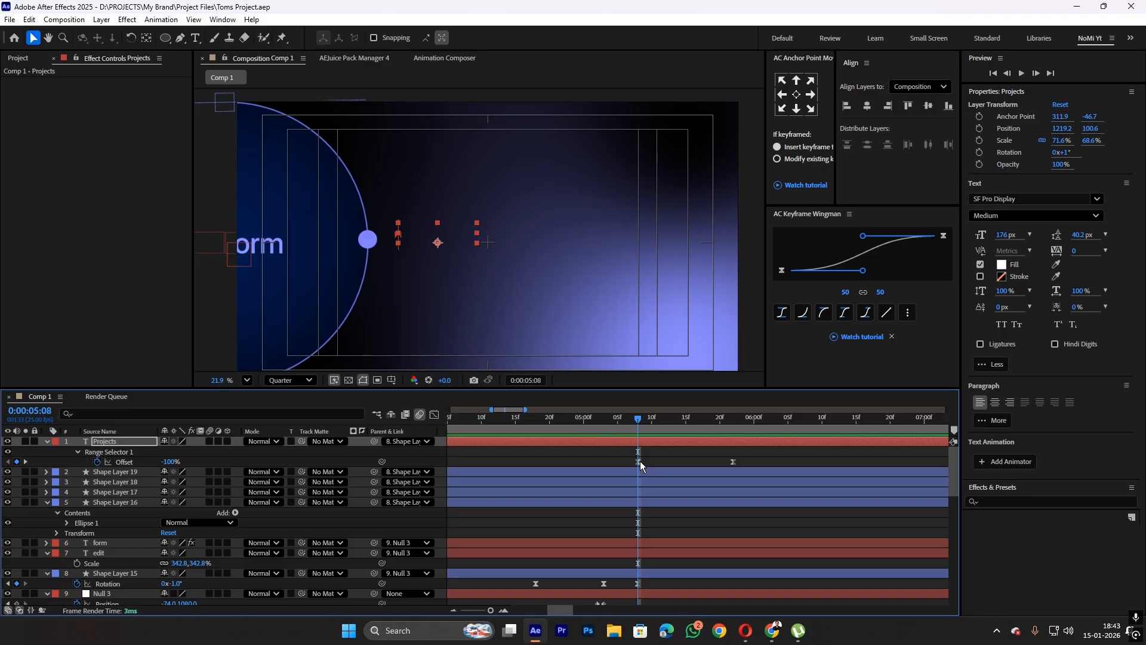
drag(639, 462, 607, 467)
drag(733, 461, 669, 469)
mouse_move(627, 420)
mouse_down()
mouse_move(641, 424)
mouse_move(613, 428)
mouse_up()
key(space)
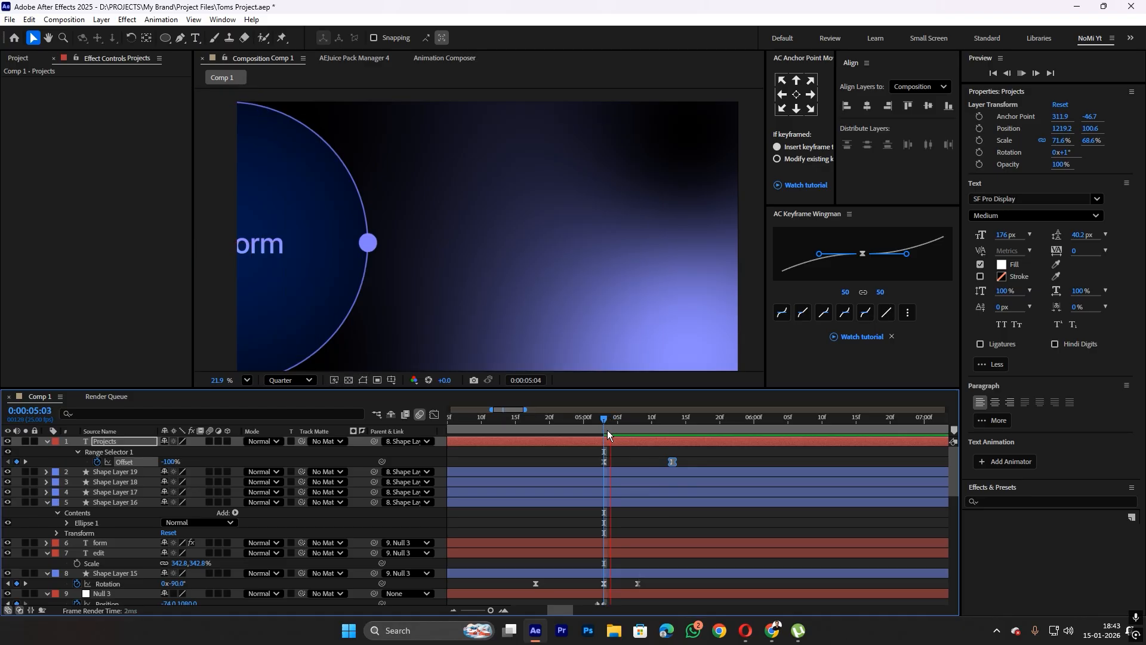
key(space)
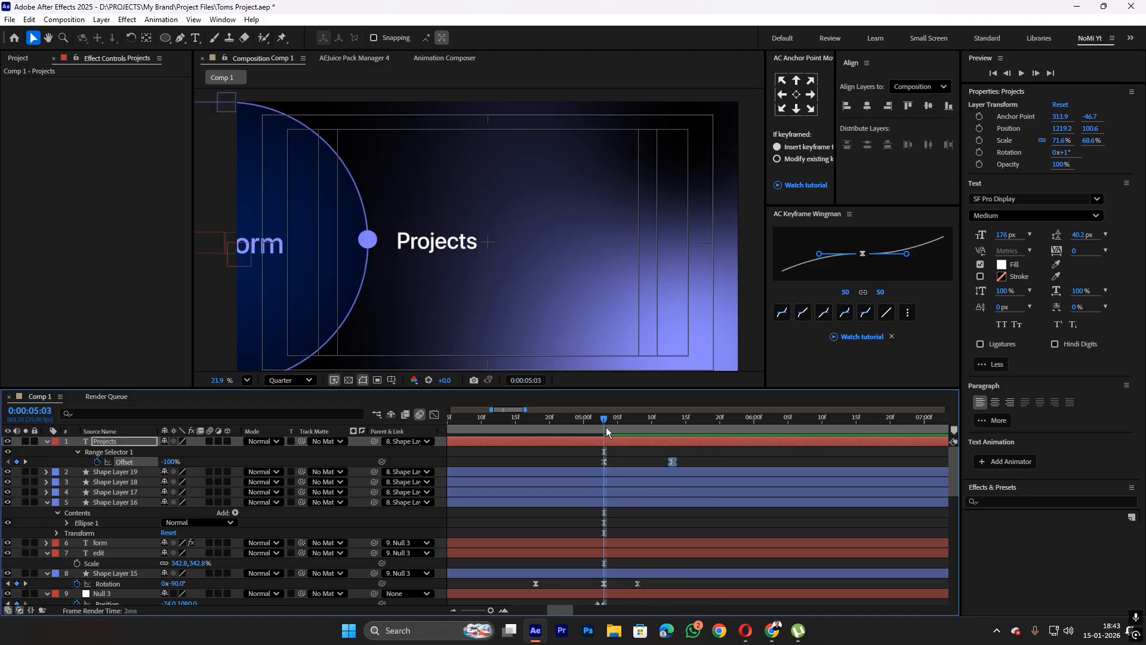
key(k)
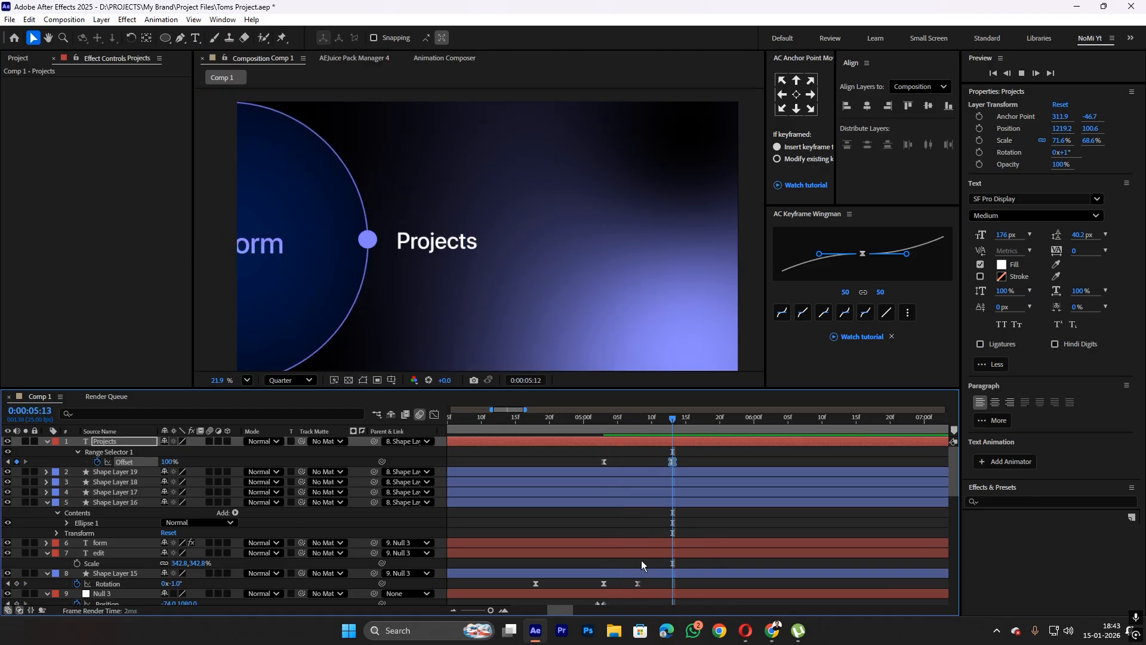
Move Shape Layer 15's last Rotation keyframe to about 0:00:05:17 and play back from 0:00:05:03
drag(639, 582, 699, 583)
click(604, 427)
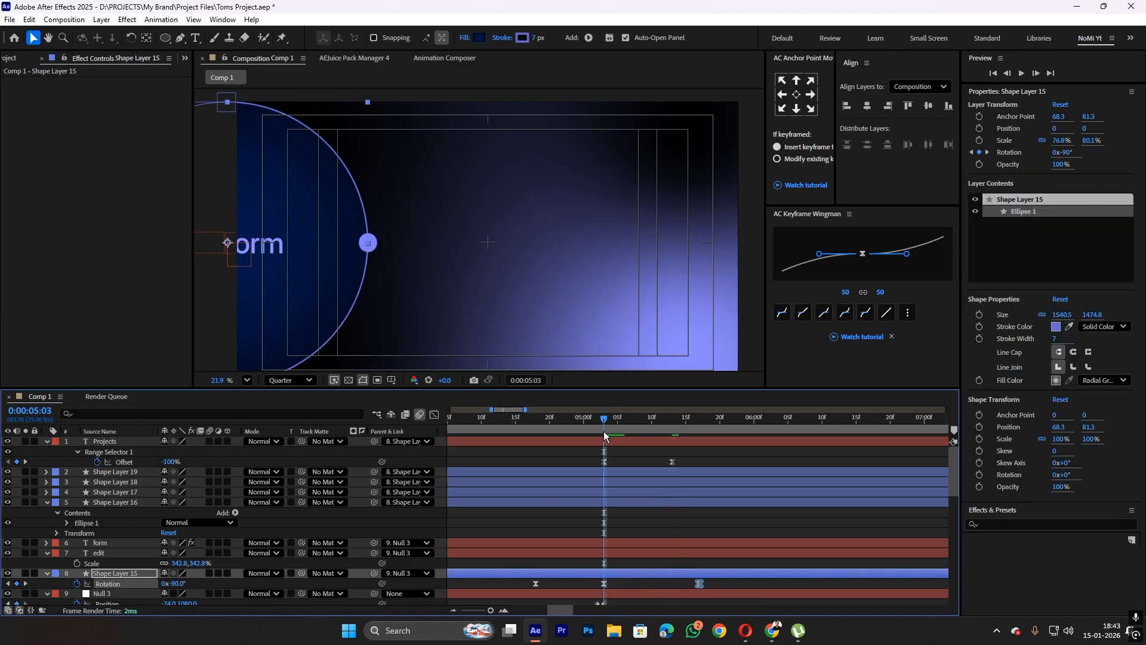
key(space)
key(space)
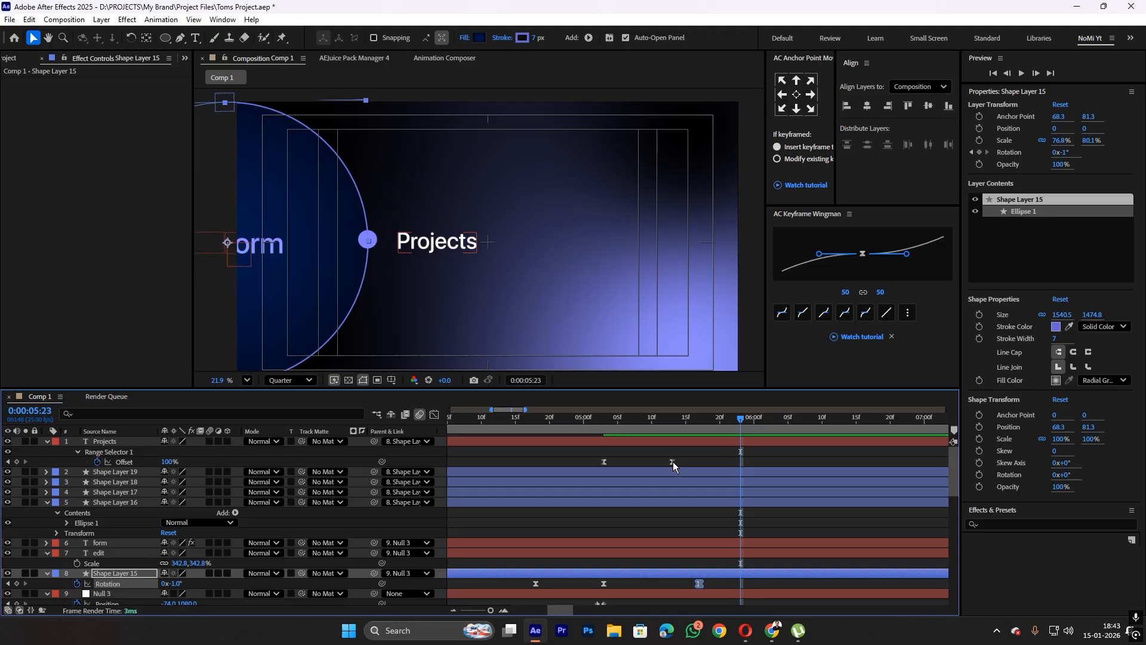
Move the Projects label's last Offset keyframe to about 0:00:06:01 and preview the slower reveal
drag(672, 461, 740, 481)
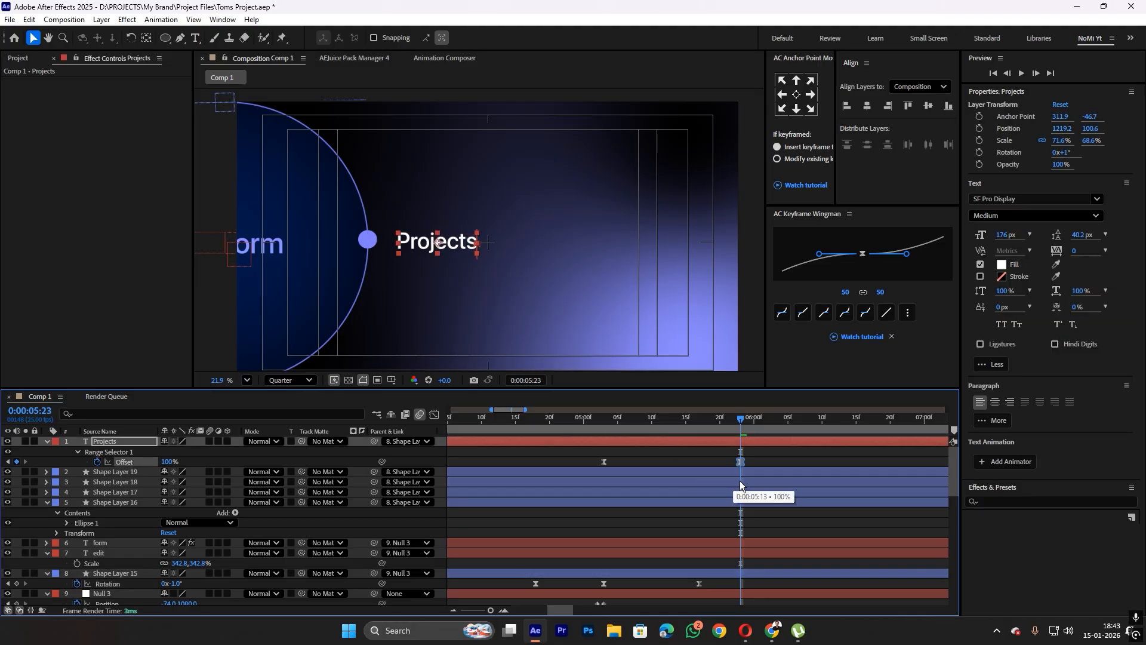
click(604, 430)
key(space)
key(space)
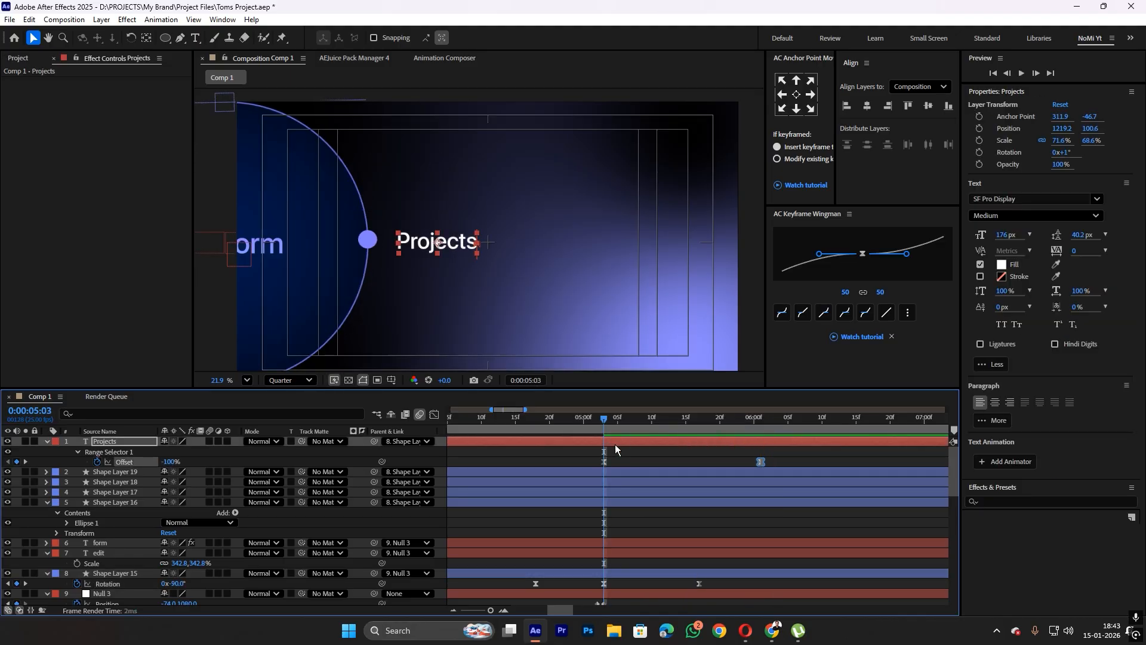
Shift the Projects label's first Offset keyframe to 0:00:05:08 and play back the reveal against the rotating dots
drag(659, 462, 674, 464)
key(space)
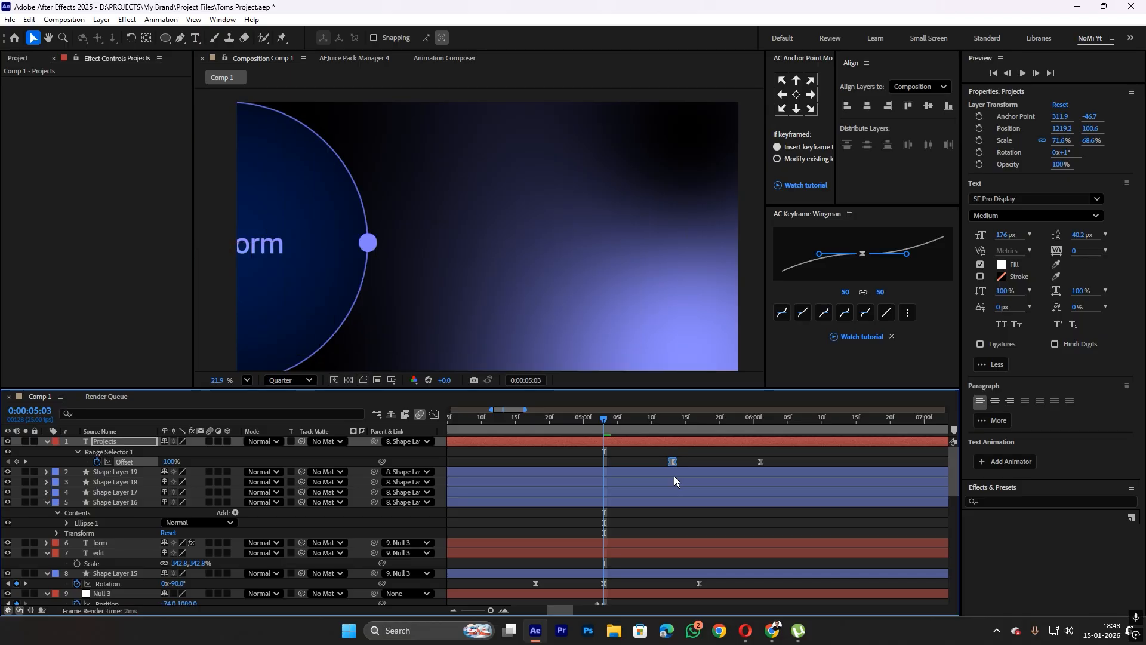
click(638, 418)
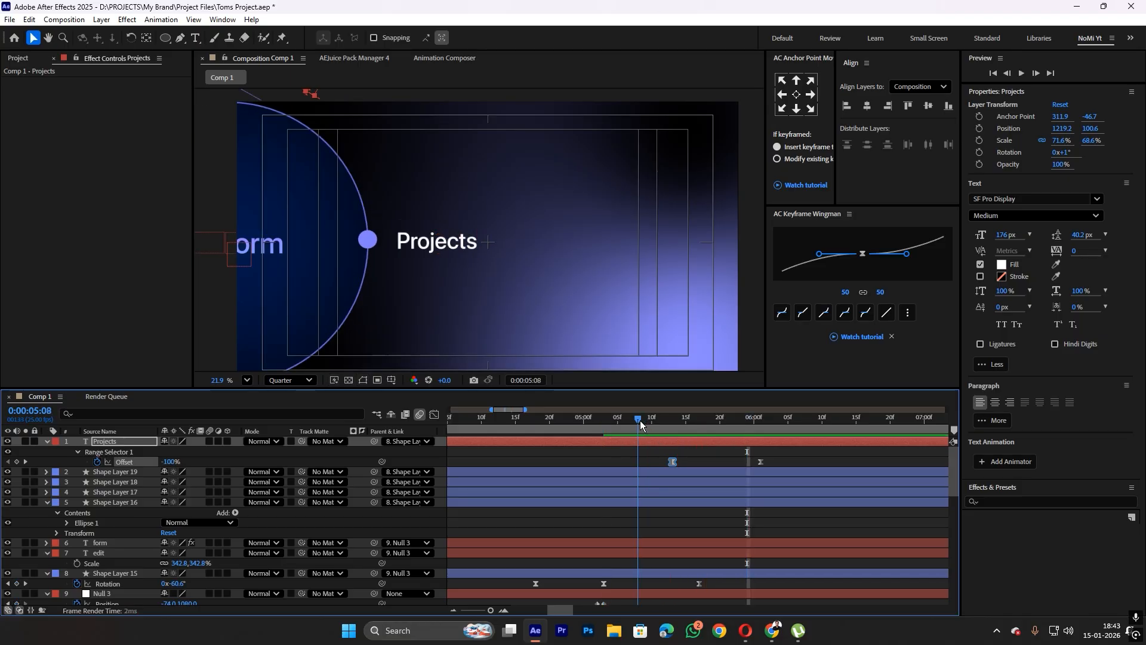
click(672, 458)
drag(672, 462, 638, 464)
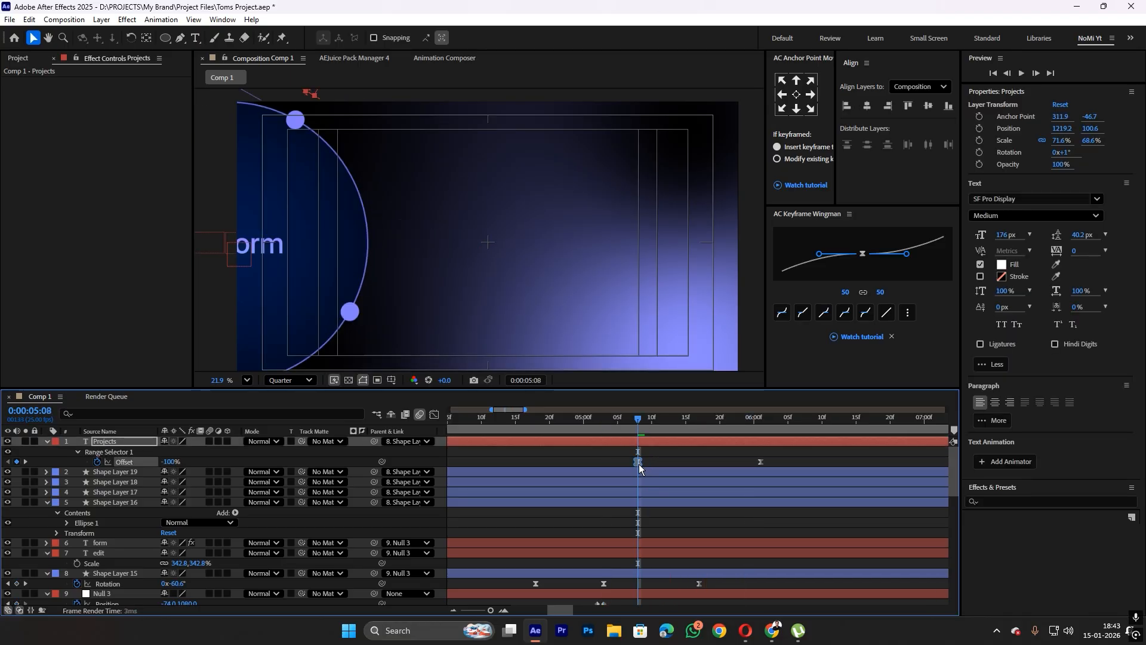
key(space)
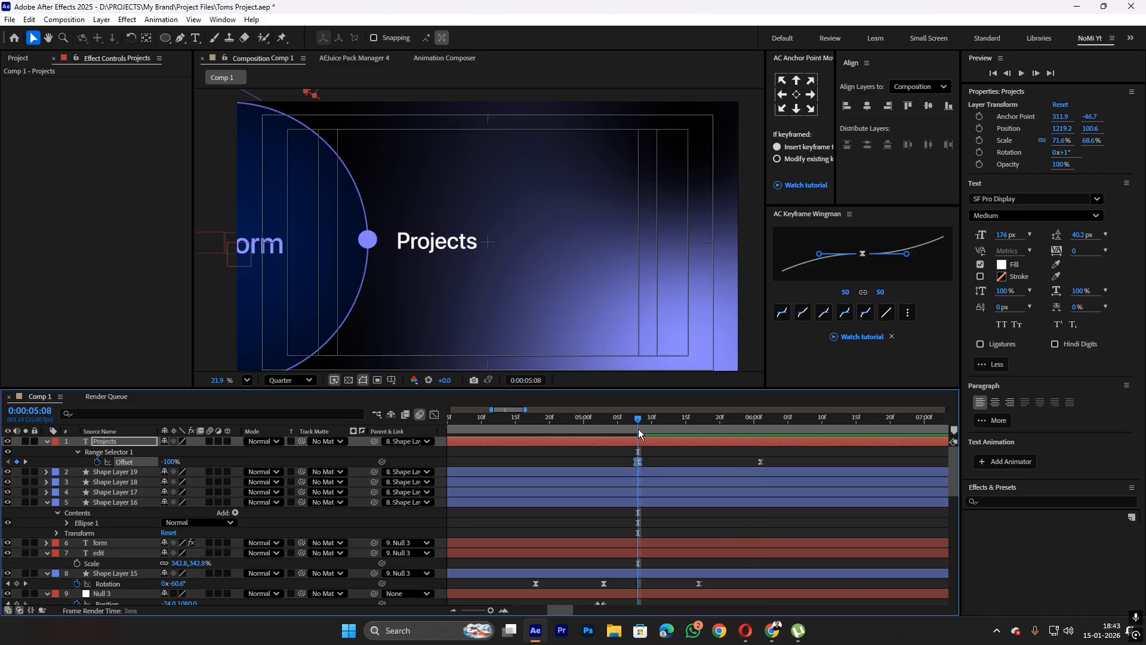
key(space)
key(space)
key(space)
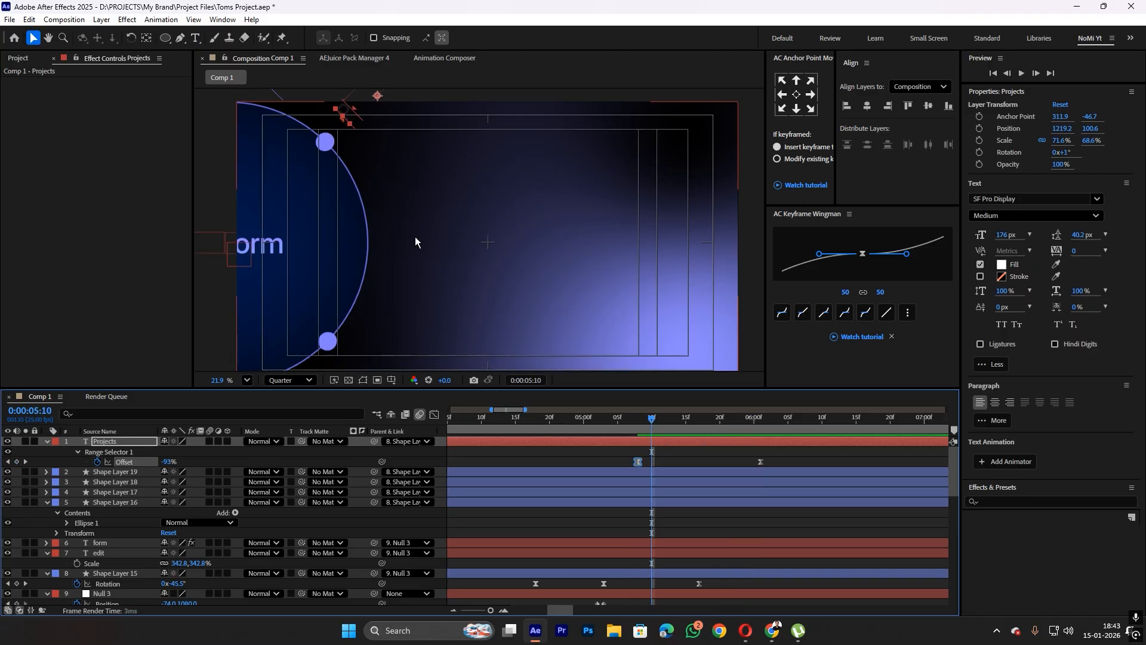
key(space)
key(space)
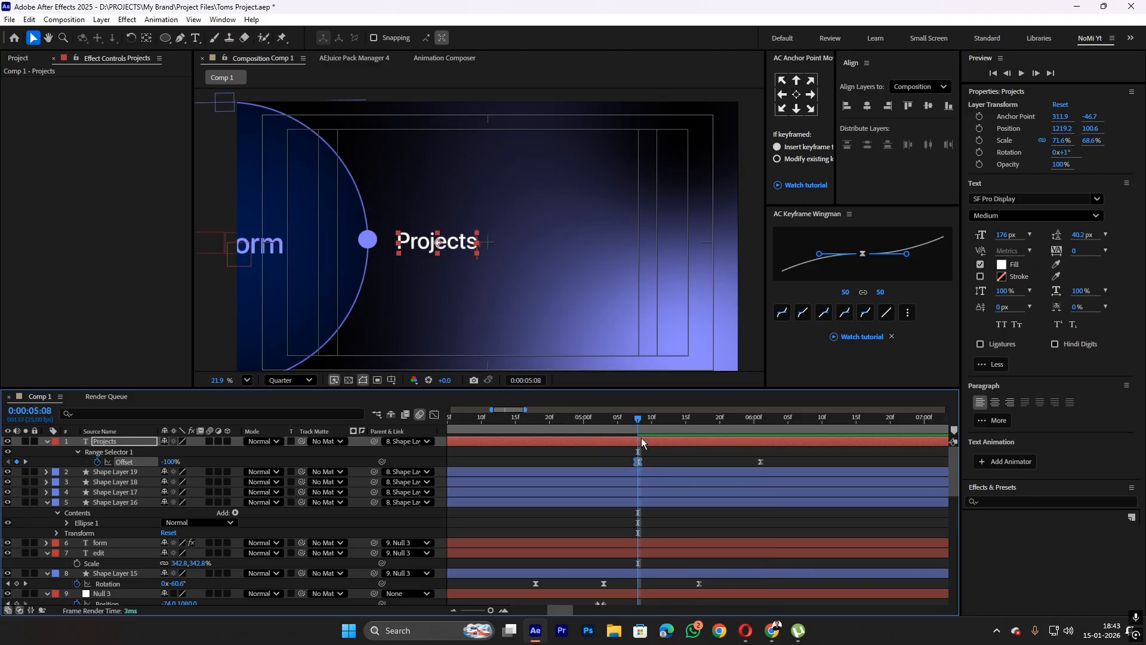
Move the last Offset keyframe to 0:00:06:04, check its speed curve in the graph editor, and preview
drag(762, 461, 782, 461)
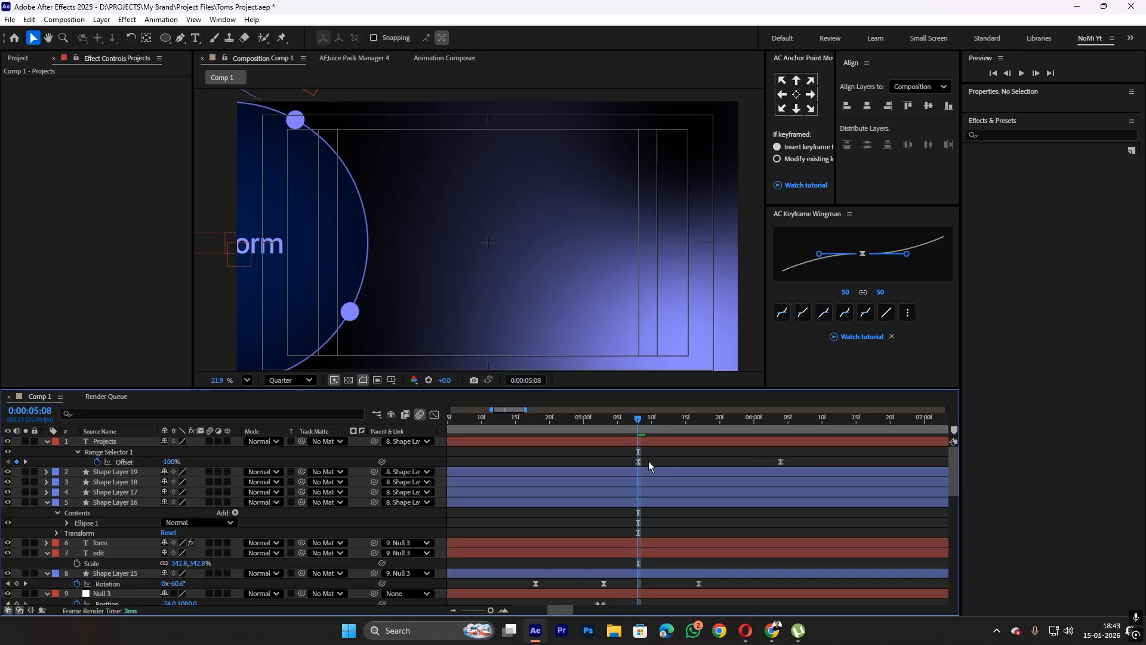
click(434, 414)
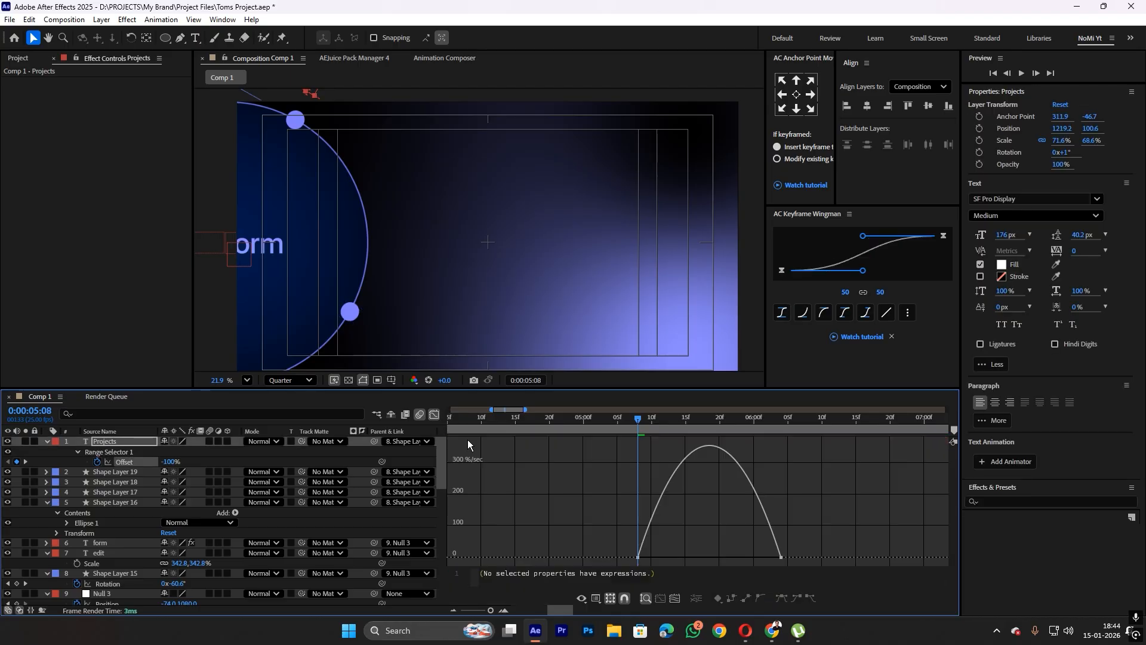
drag(770, 564, 768, 564)
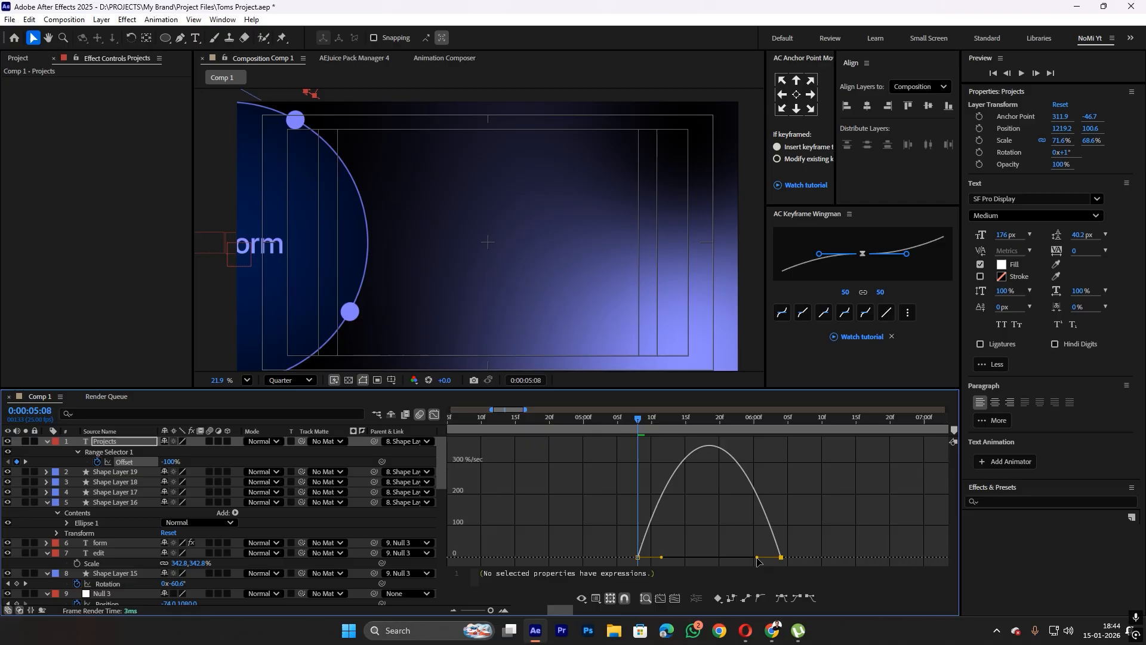
click(435, 415)
key(space)
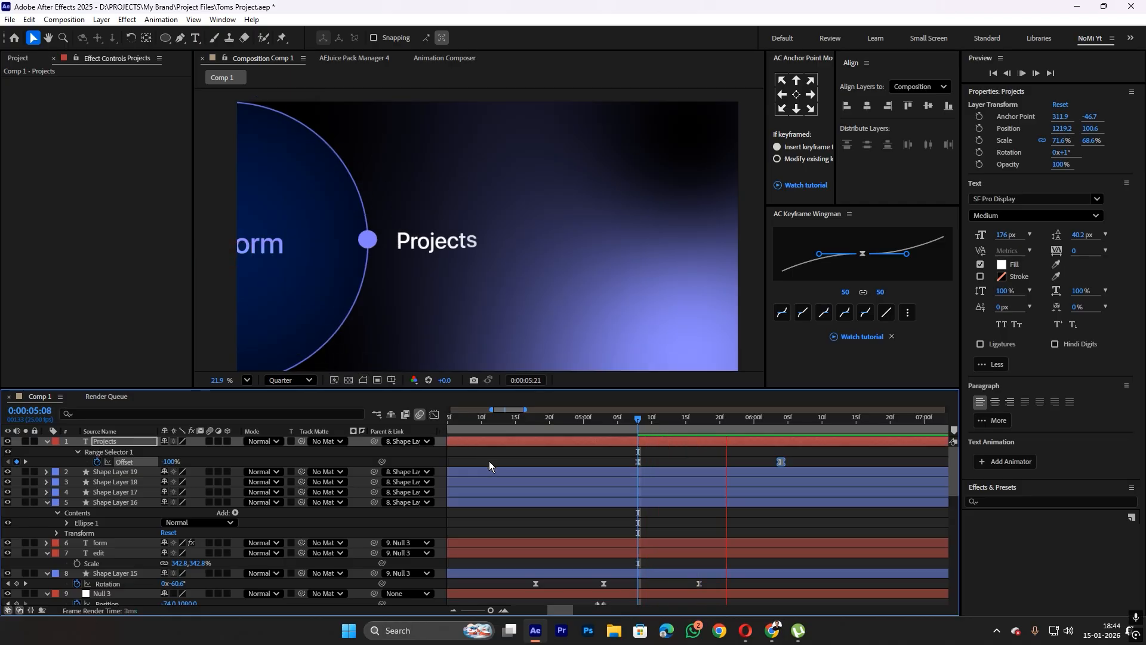
Move Shape Layer 15's last Rotation keyframe to about 0:00:06:00 and play back from 0:00:05:03
drag(637, 425, 785, 454)
click(760, 456)
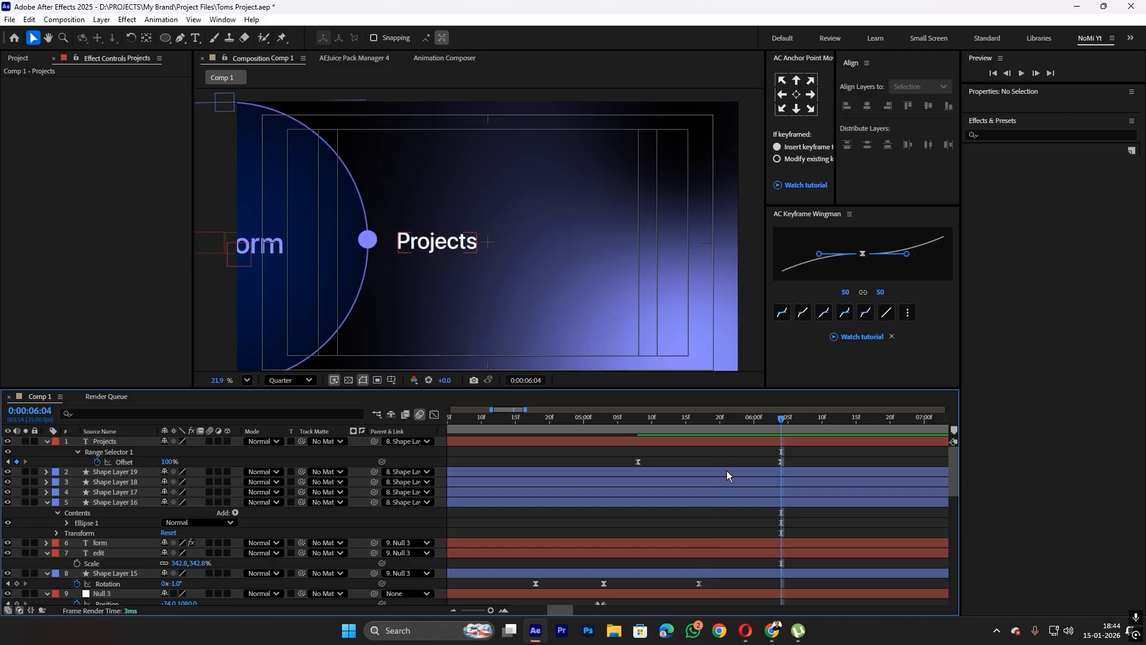
mouse_move(626, 428)
mouse_down()
mouse_move(596, 430)
mouse_move(608, 434)
mouse_up()
key(space)
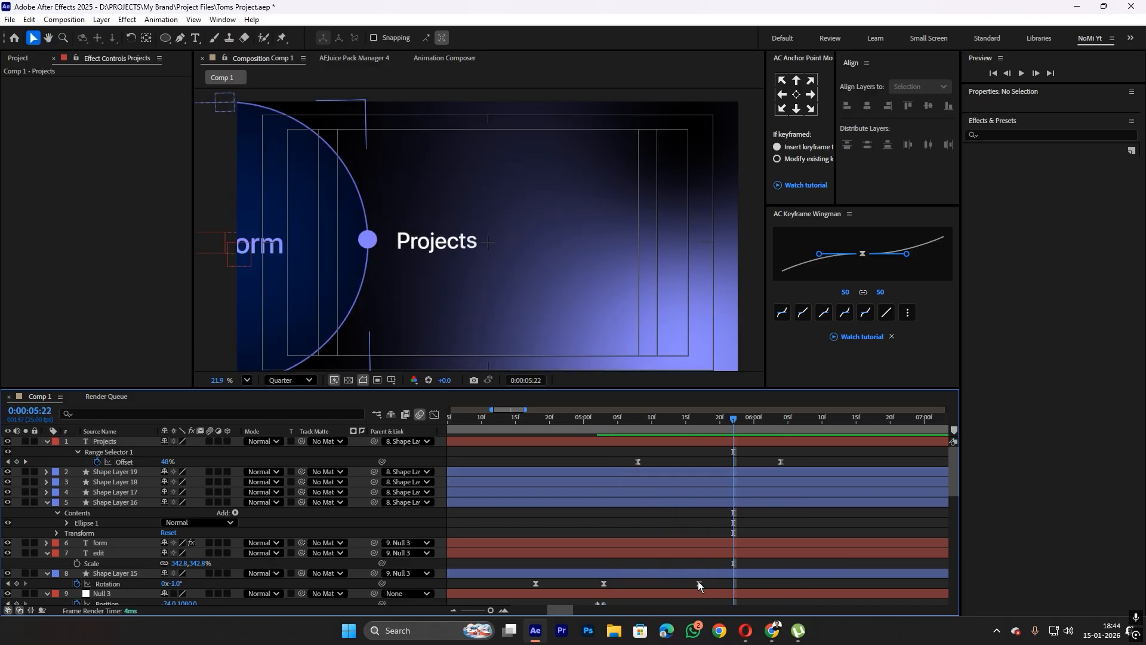
drag(699, 583, 765, 584)
drag(621, 428, 601, 428)
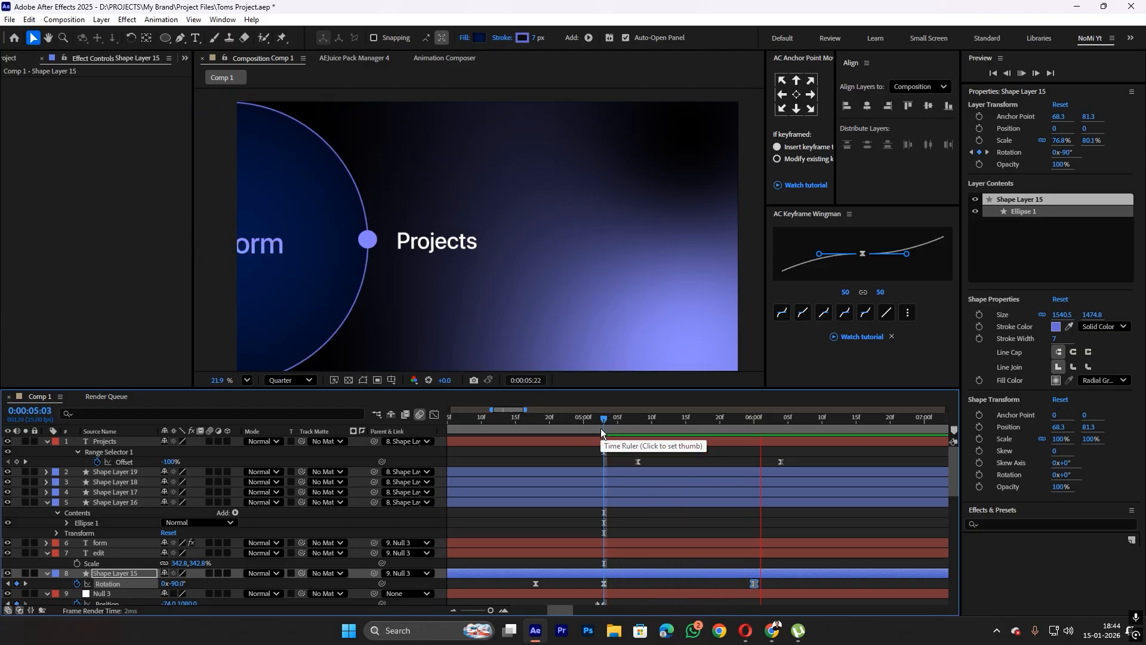
Apply Easy Ease to Shape Layer 15's last two Rotation keyframes, lengthen both speed handles into a sharp mid-move peak, and preview
drag(773, 591, 588, 579)
click(434, 414)
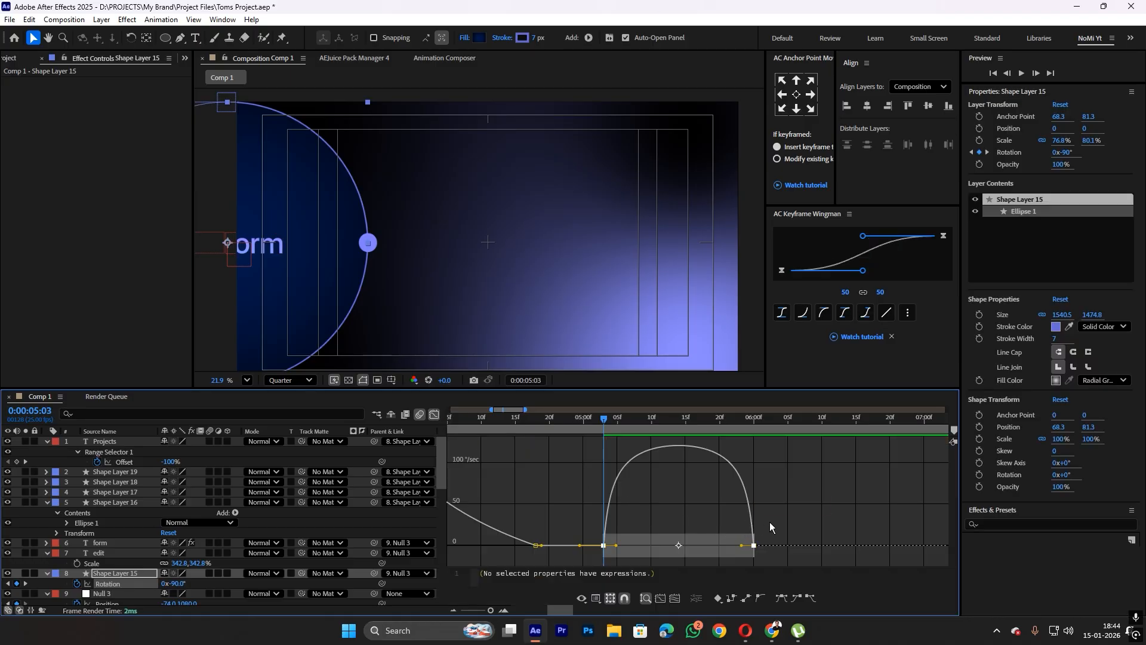
key(F9)
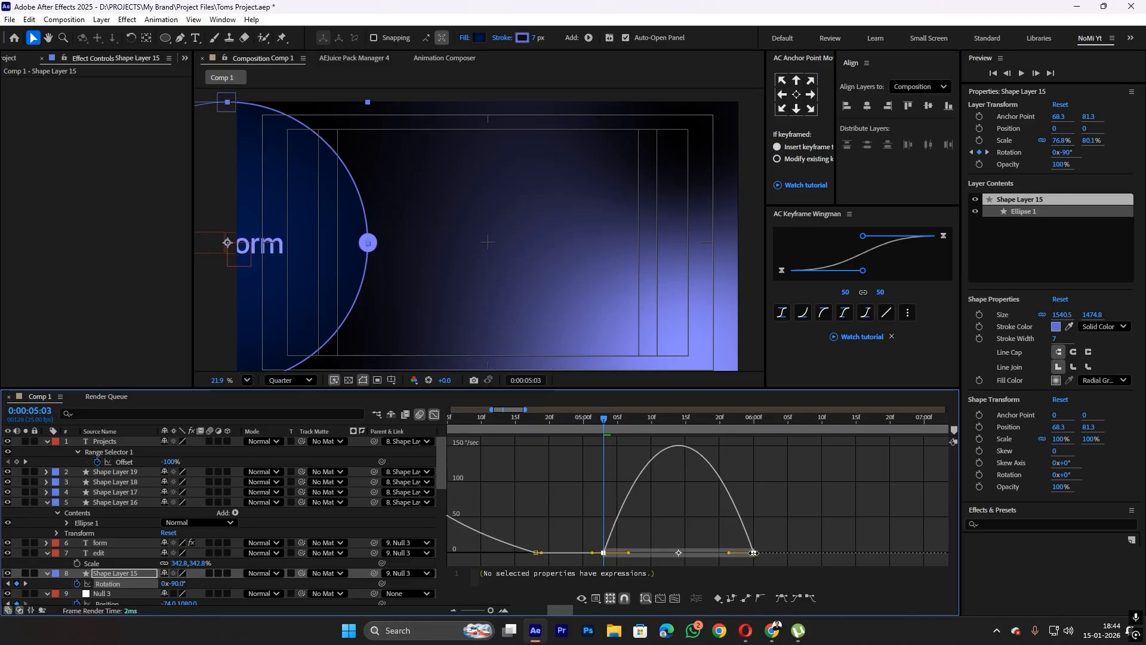
drag(727, 555, 701, 559)
key(ctrl+z)
drag(628, 557, 648, 558)
key(space)
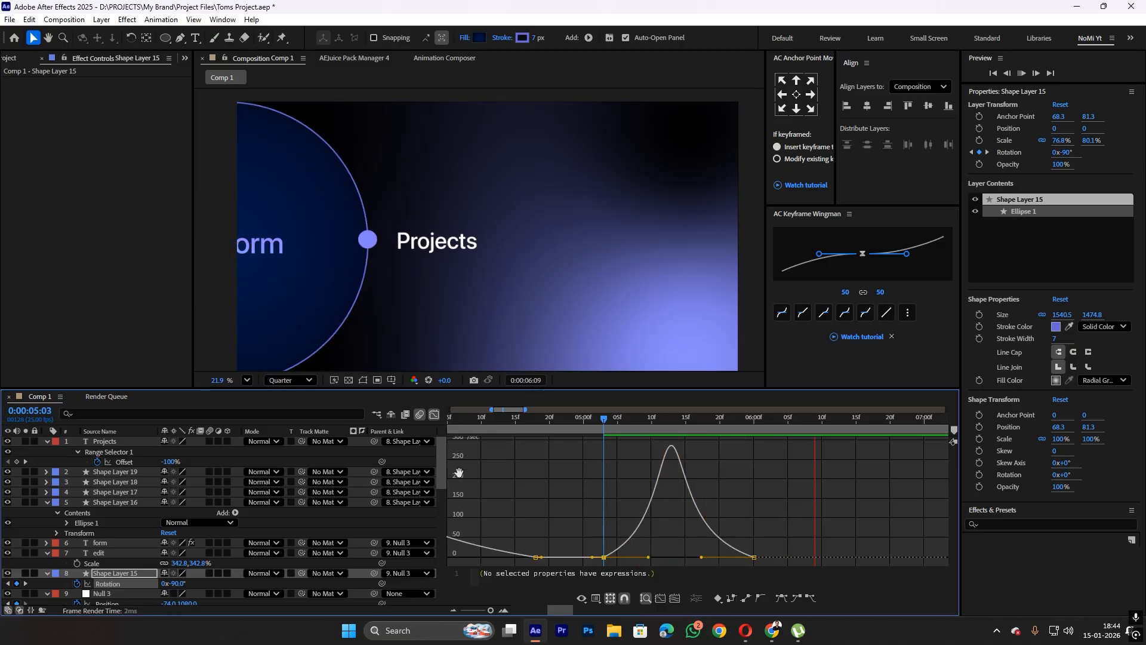
key(space)
key(shift+F3)
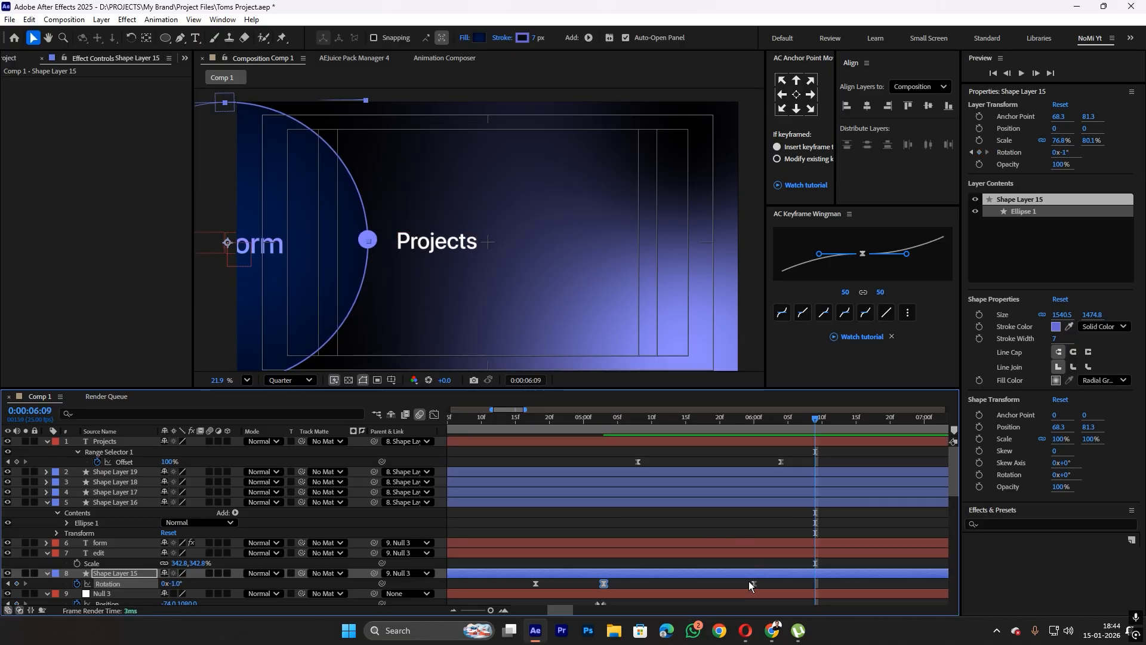
Move Shape Layer 15's last Rotation keyframe to about 0:00:06:01 and the Projects label's last Offset keyframe to 0:00:06:05
click(753, 584)
drag(781, 462, 789, 460)
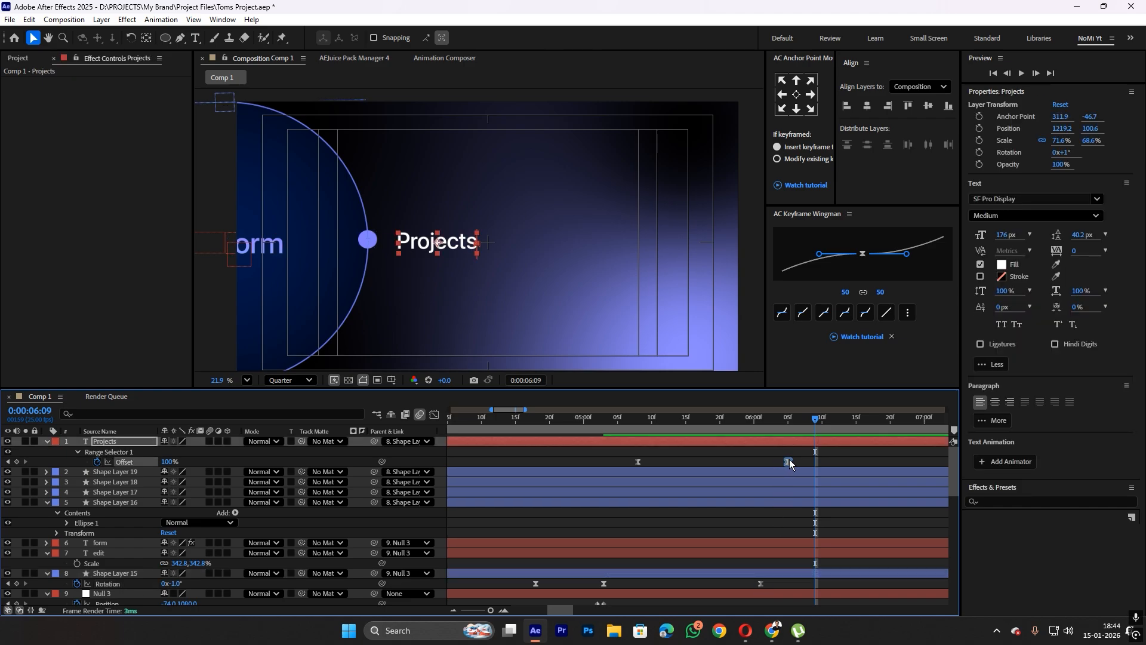
click(743, 470)
key(j)
key(j)
key(j)
click(787, 419)
click(786, 450)
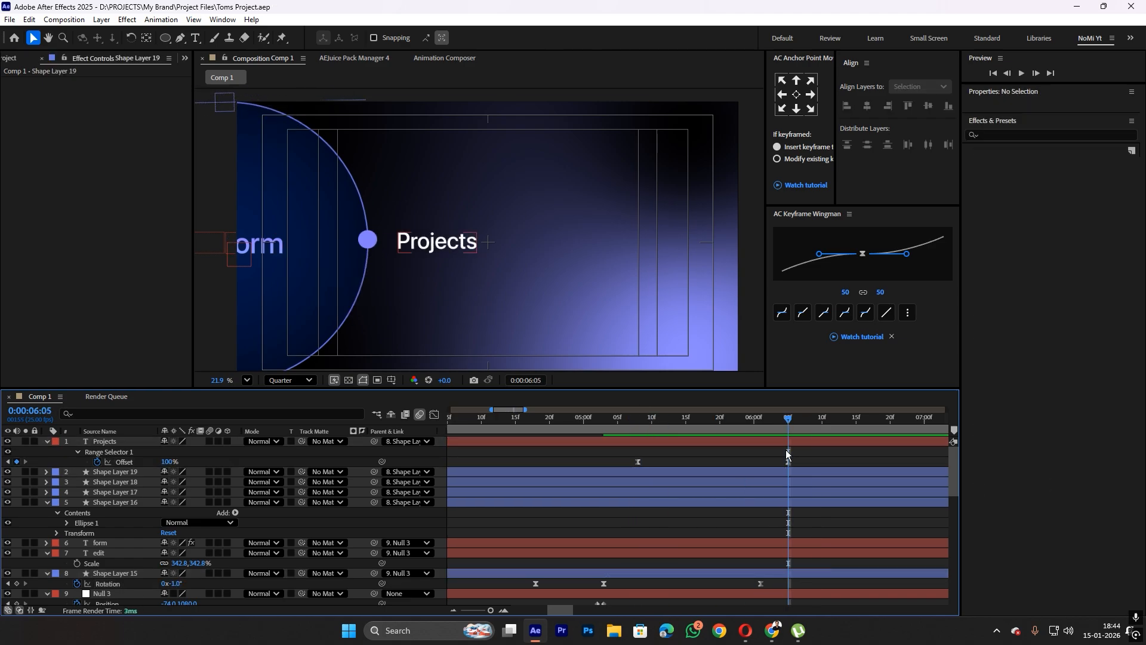
Add a Rotation keyframe to Shape Layer 15 at 0:00:06:12 and rotate it to 90° at 0:00:07:15
scroll(633, 555, down, 1)
click(16, 555)
scroll(773, 580, down, 15)
drag(801, 597, 946, 597)
scroll(709, 477, up, 15)
click(709, 442)
click(540, 422)
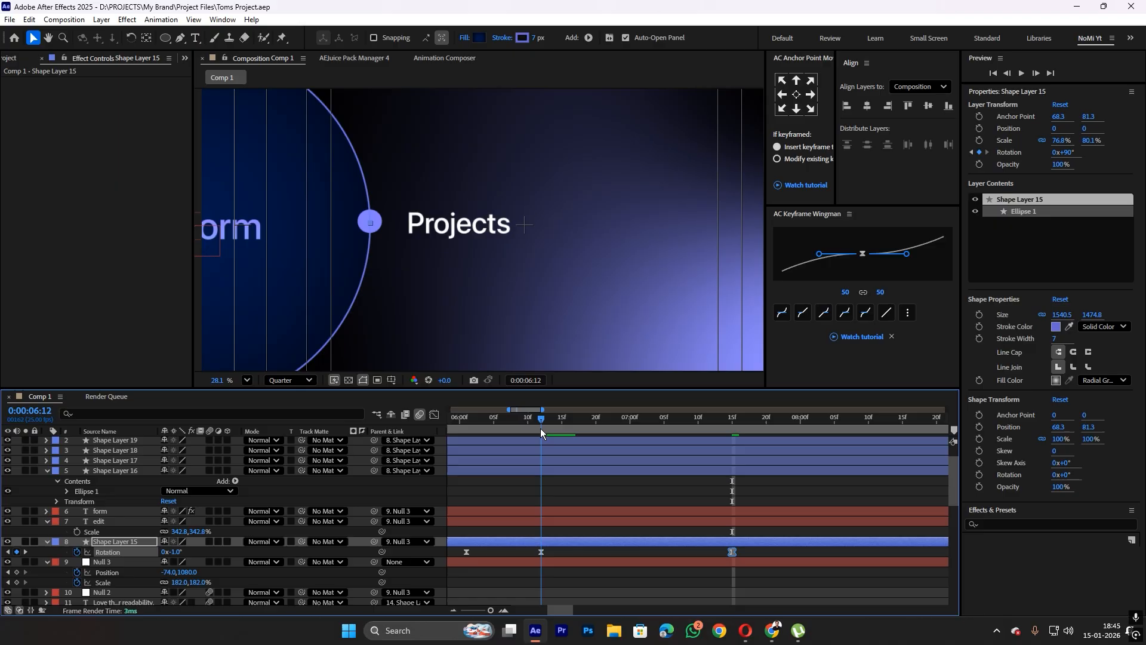
Keyframe the Projects label's Opacity at 0:00:06:12 and fade it to 0% by about 0:00:06:22
click(105, 441)
key(t)
click(77, 452)
drag(166, 452, 107, 452)
click(541, 421)
Duplicate the Projects label, parent the copy to Shape Layer 15, and change its text to Feedbacks
key(ctrl+d)
drag(541, 421, 726, 420)
click(76, 451)
drag(165, 452, 238, 452)
drag(375, 441, 114, 583)
click(613, 630)
double_click(476, 269)
text(Feedbacks)
drag(726, 420, 732, 420)
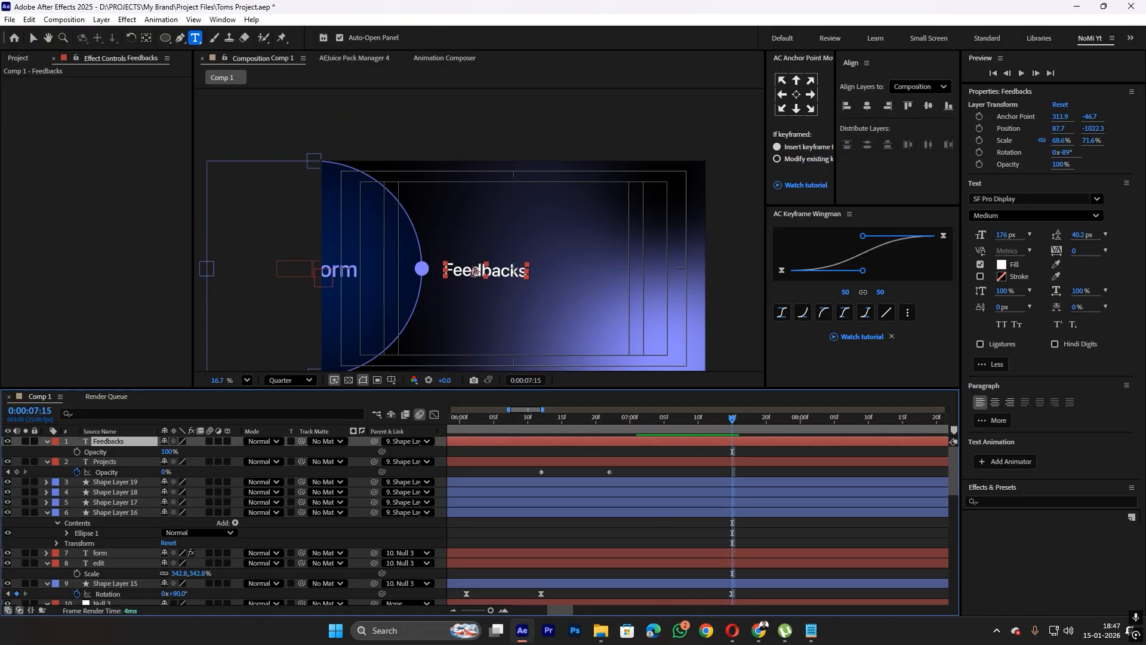
Position the Feedbacks label beside the dot and set Shape Layer 15's Rotation keyframe at 0:00:07:15 to 89°
scroll(478, 268, up, 2)
mouse_move(477, 272)
mouse_down()
mouse_move(460, 300)
mouse_move(466, 264)
mouse_up()
key(v)
drag(181, 593, 179, 594)
click(180, 593)
text(89)
key(Return)
scroll(478, 268, down, 2)
click(597, 441)
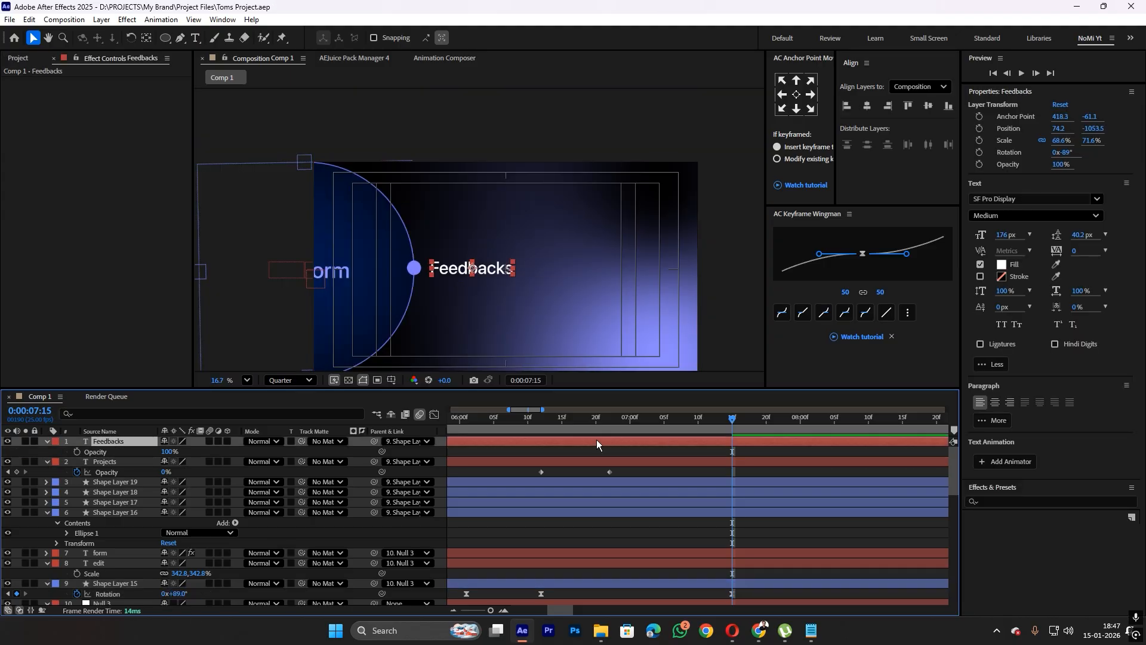
Keyframe the Feedbacks label's Opacity at about 0:00:08:07 and fade it to 0% by about 0:00:08:17
key(u)
drag(732, 420, 645, 424)
scroll(733, 502, down, 2)
scroll(711, 458, up, 2)
click(710, 442)
key(t)
click(76, 452)
drag(736, 419, 790, 420)
drag(166, 452, 108, 452)
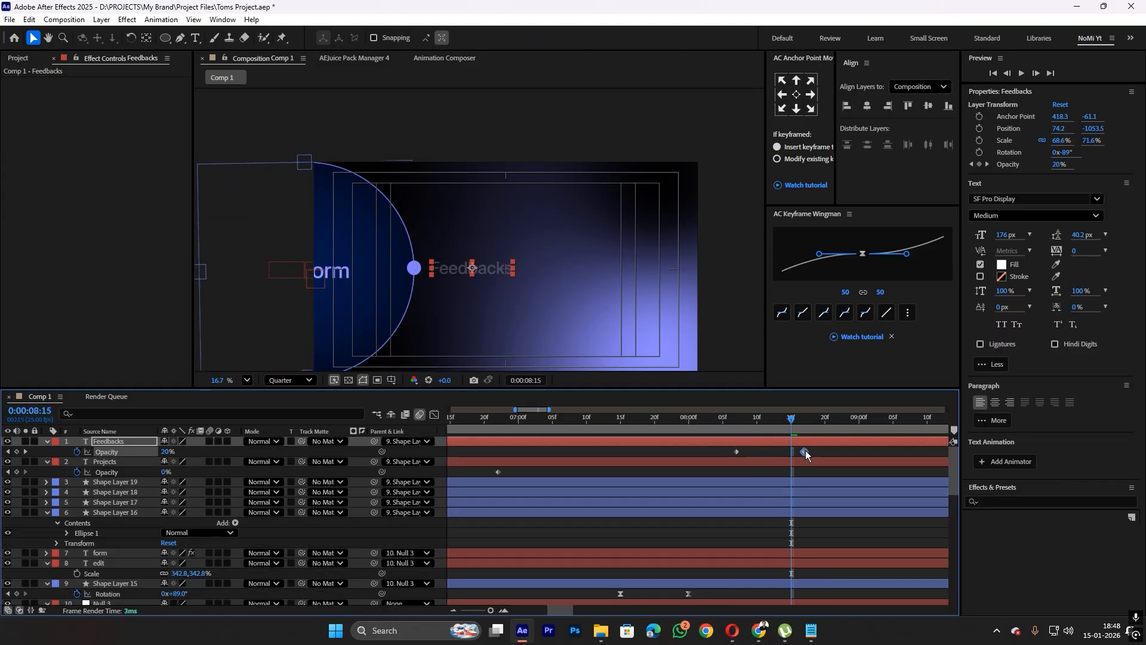
Hold Shape Layer 15's Rotation at about 0:00:08:07, turn it further to a keyframe at about 0:00:09:14, and preview
click(680, 579)
drag(173, 579, 209, 579)
drag(794, 420, 741, 419)
key(minus)
drag(704, 579, 754, 579)
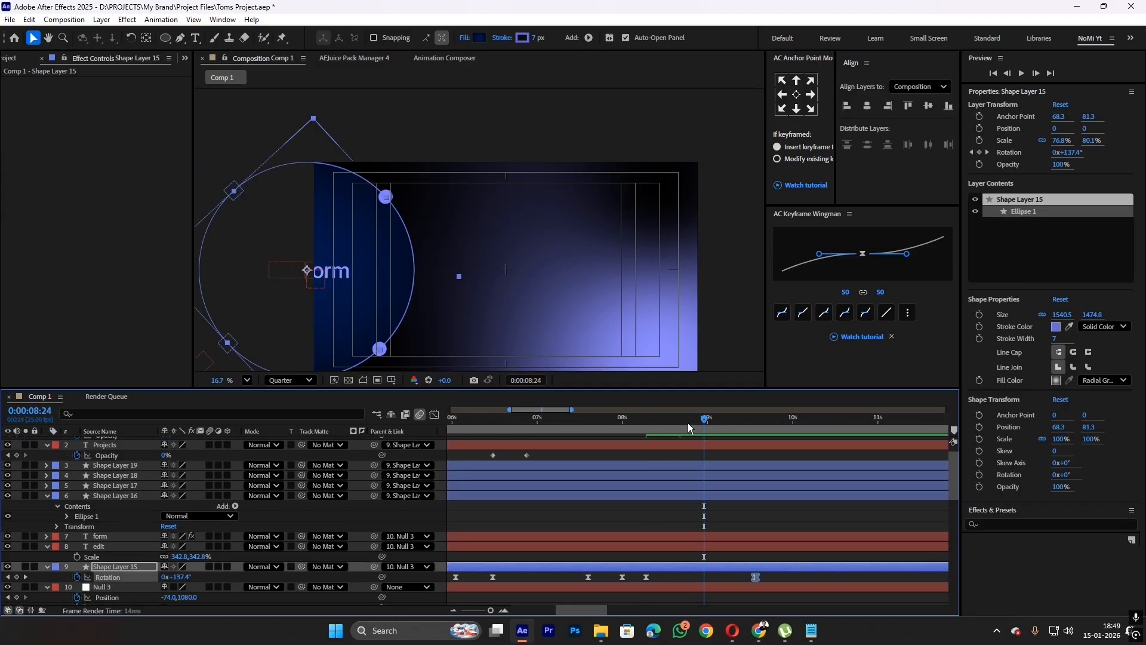
key(space)
drag(680, 452, 734, 420)
key(space)
Duplicate the Feedbacks label, parent the copy to Shape Layer 15, and change its text to Files
key(ctrl+d)
key(Delete)
drag(374, 441, 113, 603)
double_click(649, 440)
text(Files)
Rotate Shape Layer 15 further with a new keyframe and animate the Files label's Opacity from 0:00:10:03 to about 0:00:10:16
drag(625, 419, 772, 420)
click(572, 442)
key(u)
drag(173, 583, 209, 584)
key(t)
click(77, 451)
drag(585, 420, 652, 420)
Apply Easy Ease to Shape Layer 15's new Rotation keyframes and adjust their speed handles in the graph editor
scroll(664, 513, down, 3)
click(664, 523)
click(107, 539)
key(F9)
click(434, 413)
key(grave)
drag(643, 534, 620, 534)
drag(834, 534, 806, 534)
key(grave)
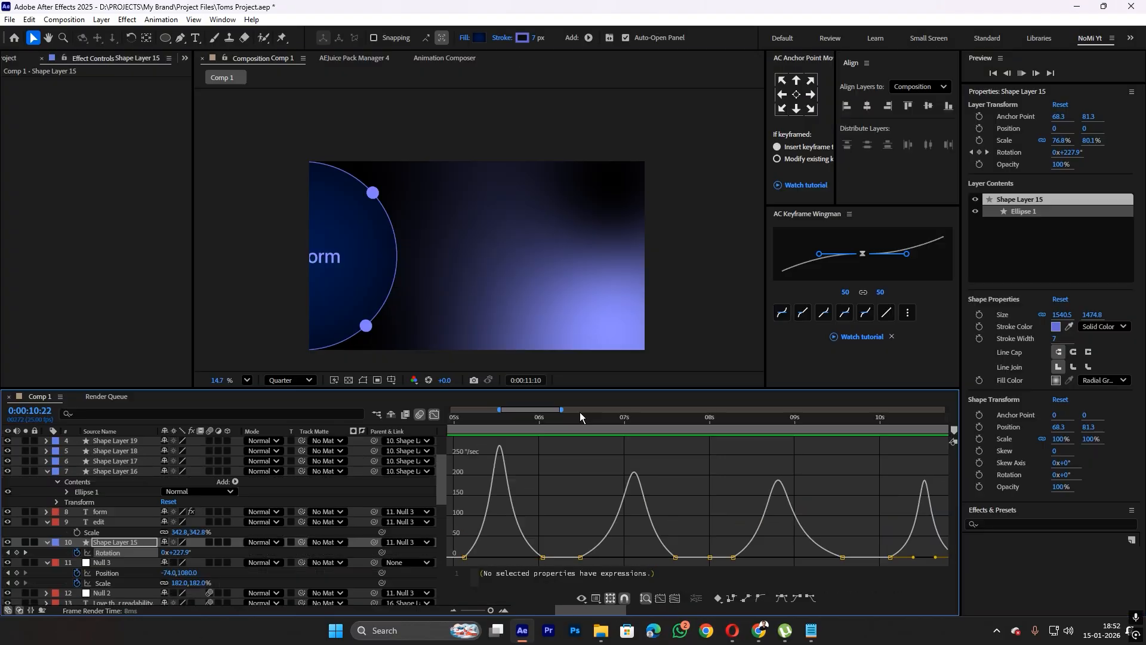
key(grave)
key(grave)
click(434, 414)
Duplicate the Files label at 0:00:10:03 and parent the copy to Shape Layer 15
scroll(621, 458, up, 3)
drag(673, 419, 603, 420)
click(603, 452)
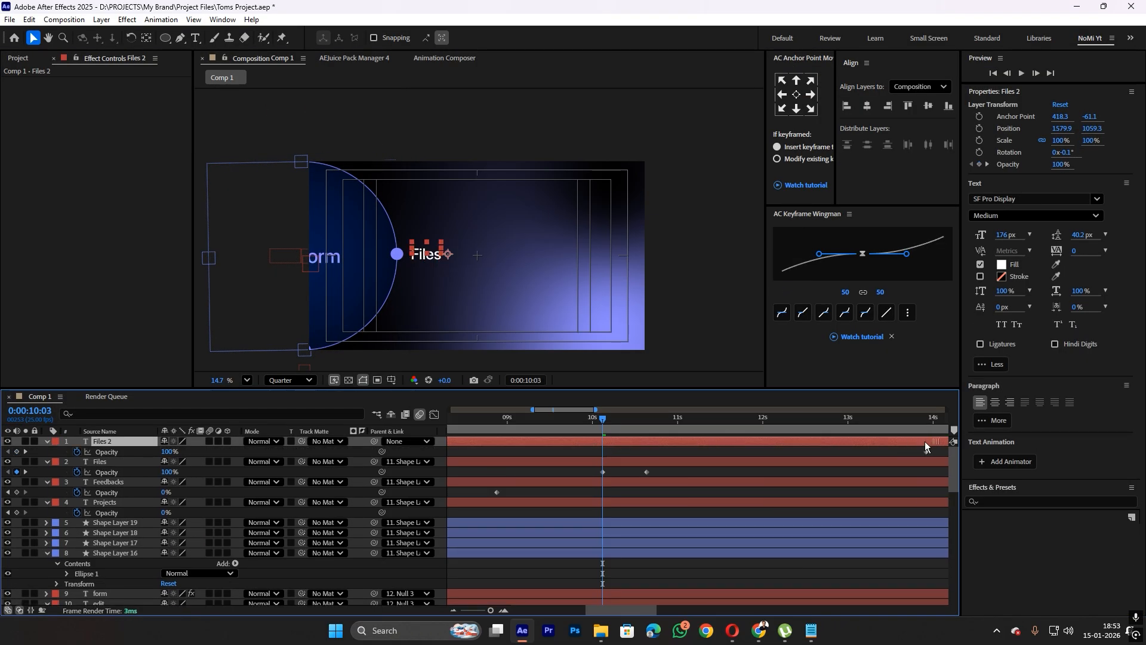
key(minus)
click(409, 441)
drag(645, 419, 604, 428)
scroll(427, 254, up, 3)
Set the Files 2 label's Rotation to 93°, save the project, and preview the dot rotation from about 0:00:10:04
key(r)
click(177, 452)
text(93)
key(ctrl+s)
key(space)
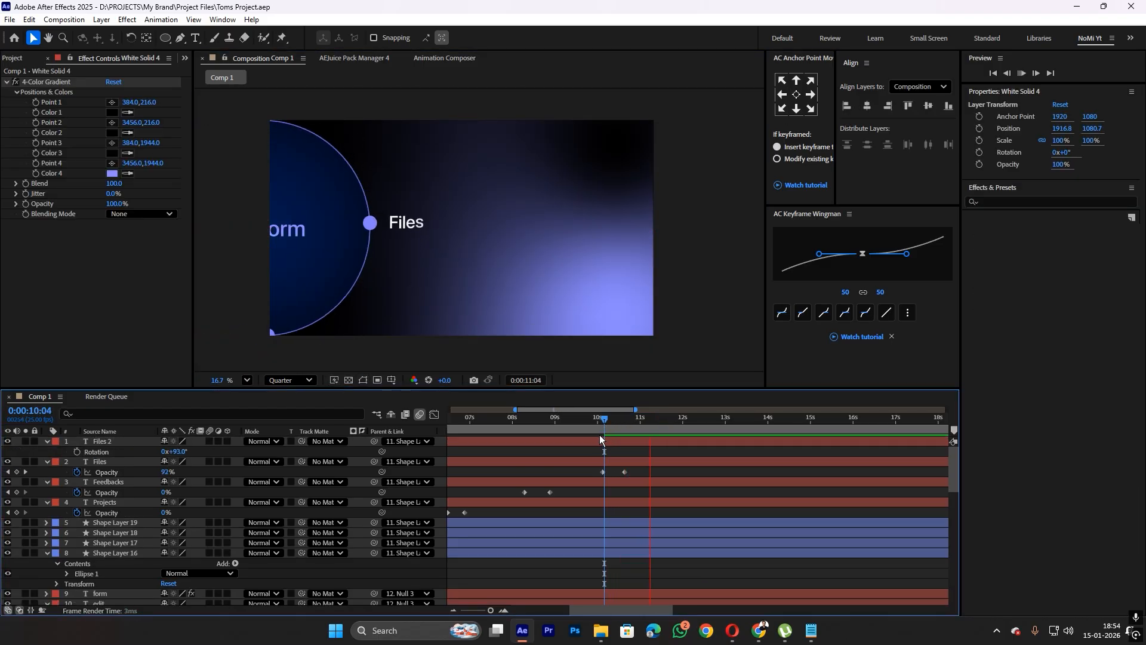
key(space)
drag(620, 421, 607, 421)
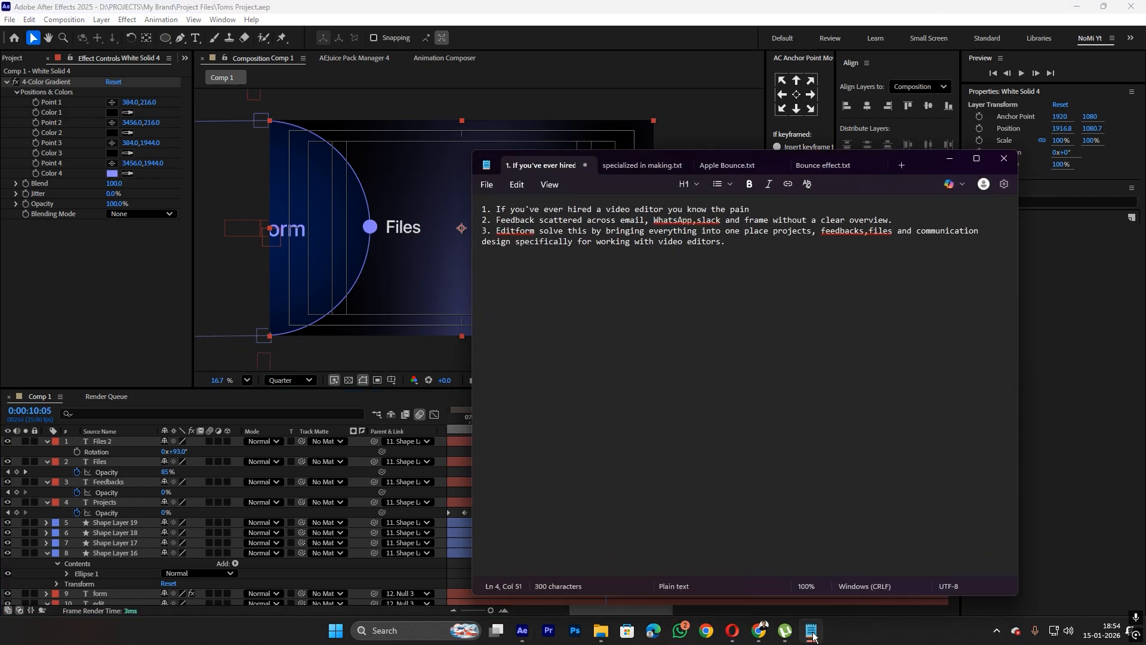
Check the script in Notepad for the next label word and change the Files 2 label's text to Communication
click(818, 634)
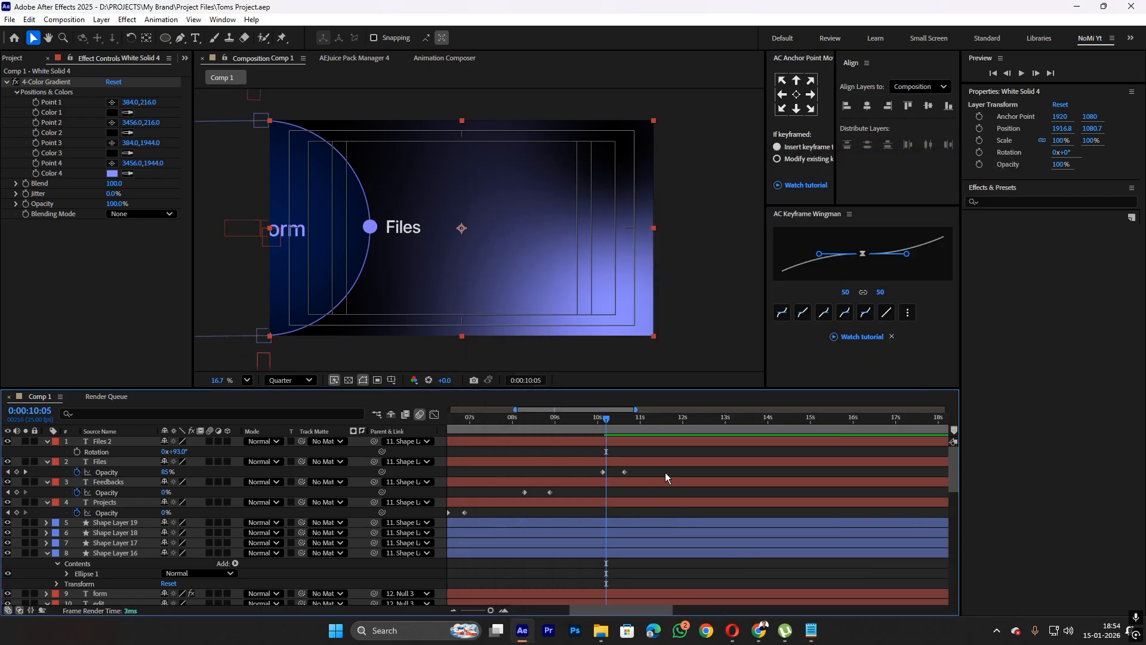
click(644, 446)
click(640, 442)
key(ctrl+t)
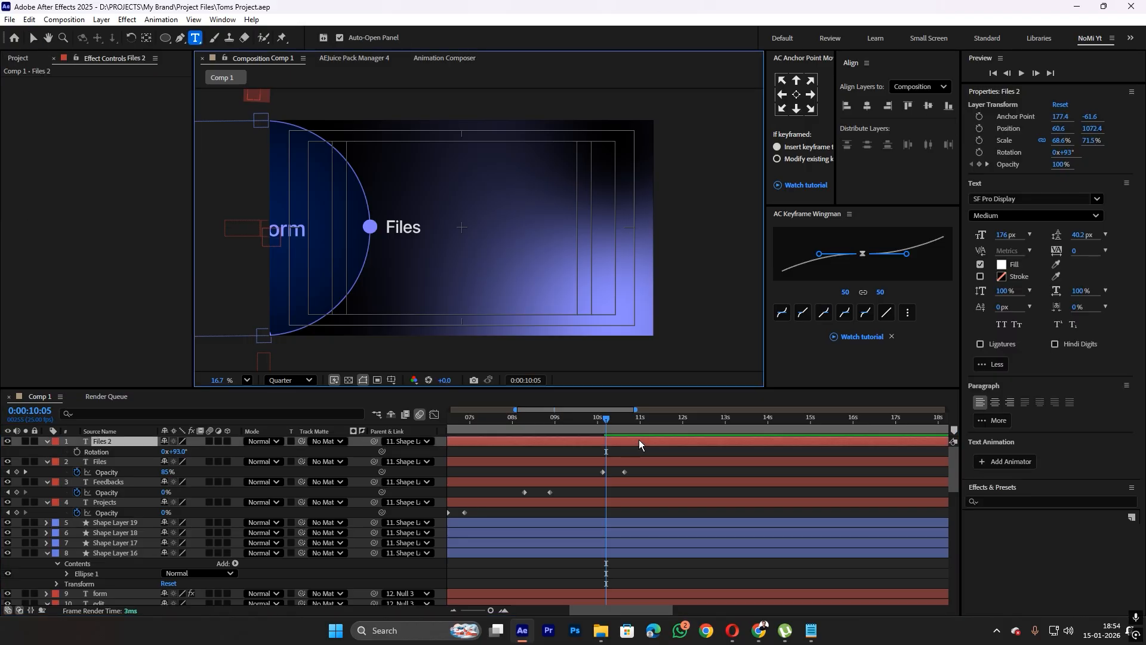
click(639, 446)
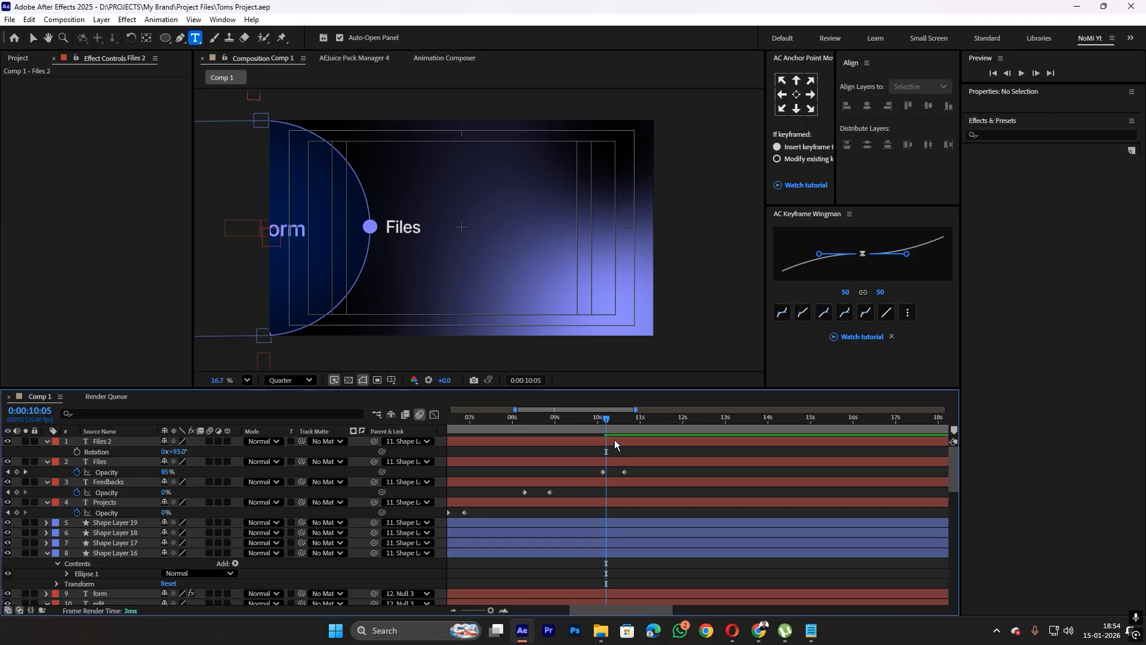
click(614, 438)
click(621, 420)
drag(625, 421, 669, 434)
double_click(678, 441)
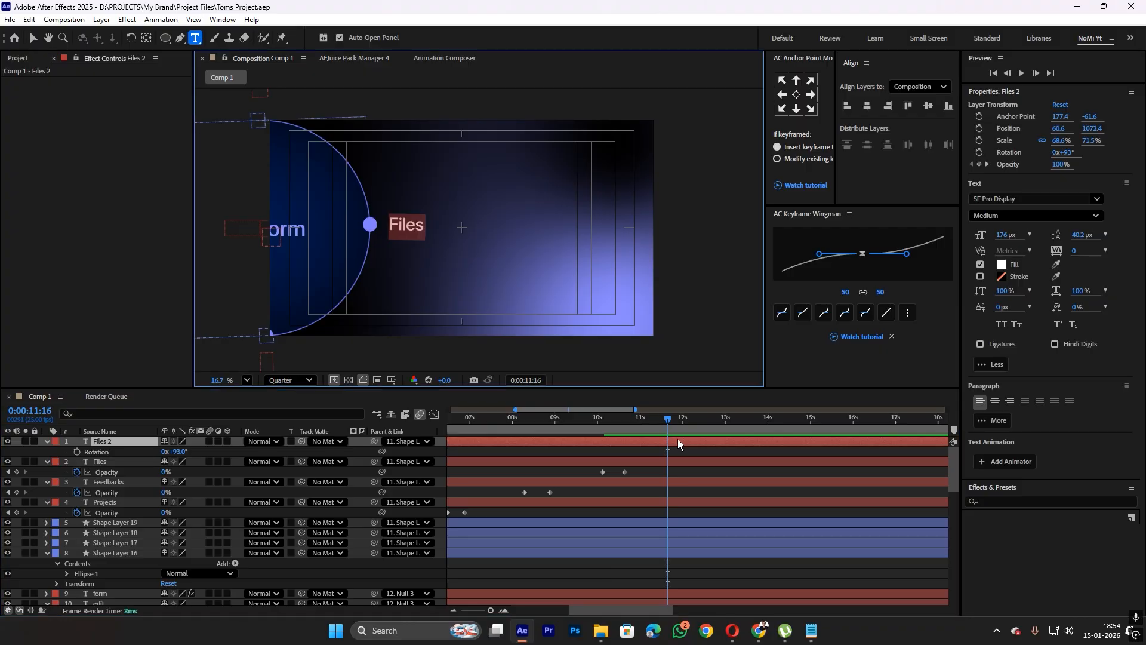
text(Commun)
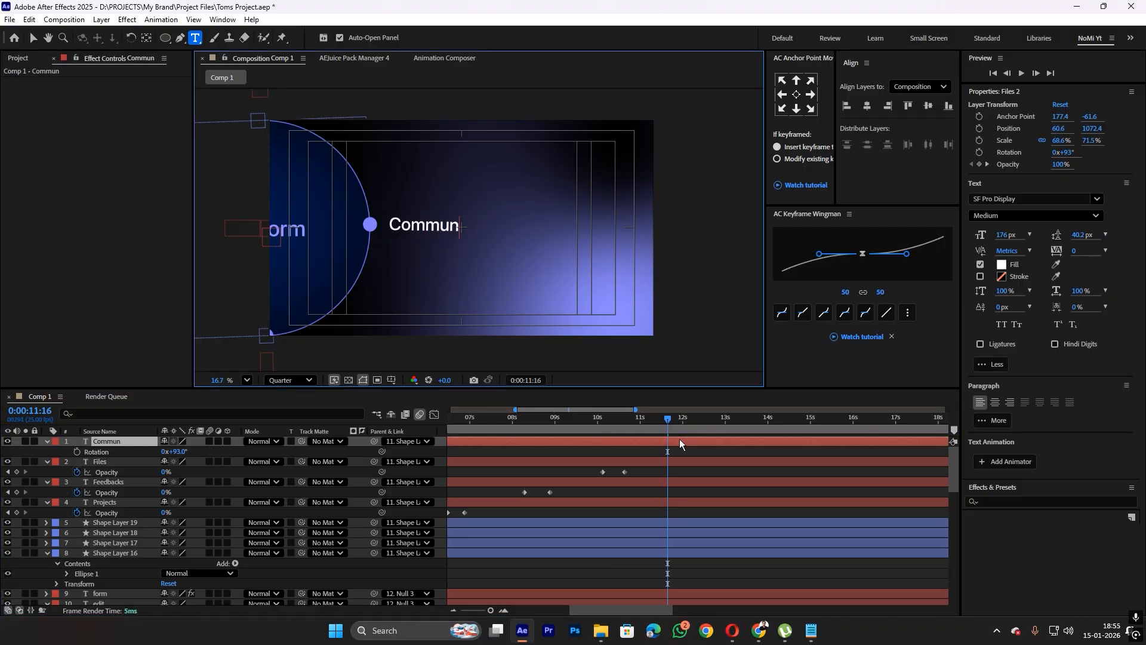
text(ication)
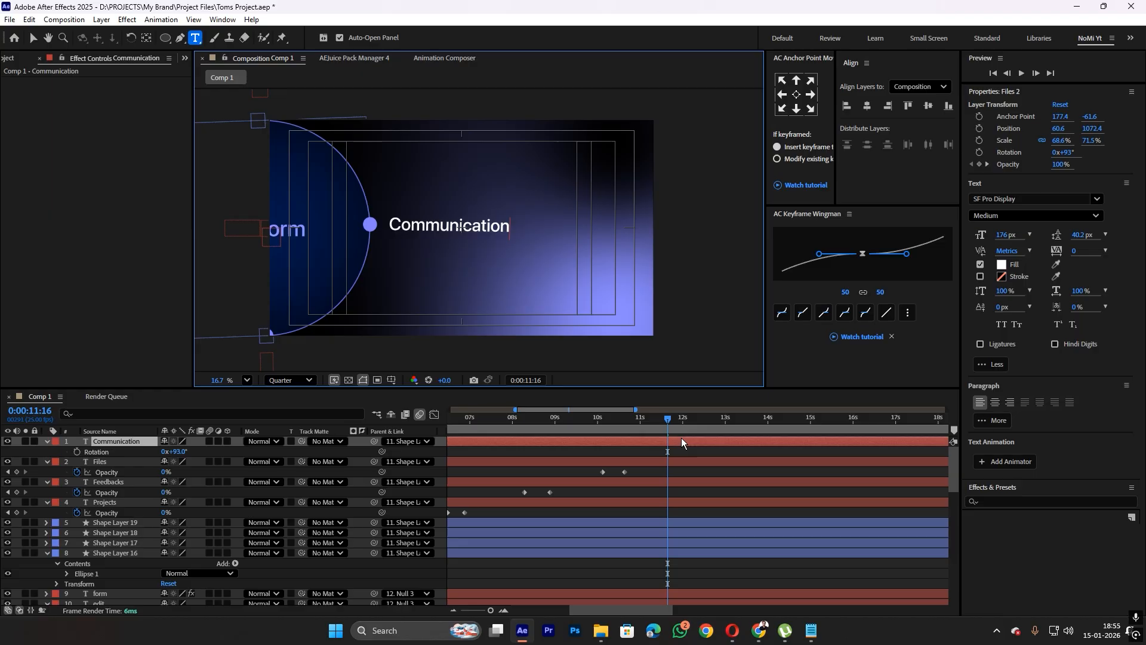
click(670, 569)
drag(623, 421, 203, 482)
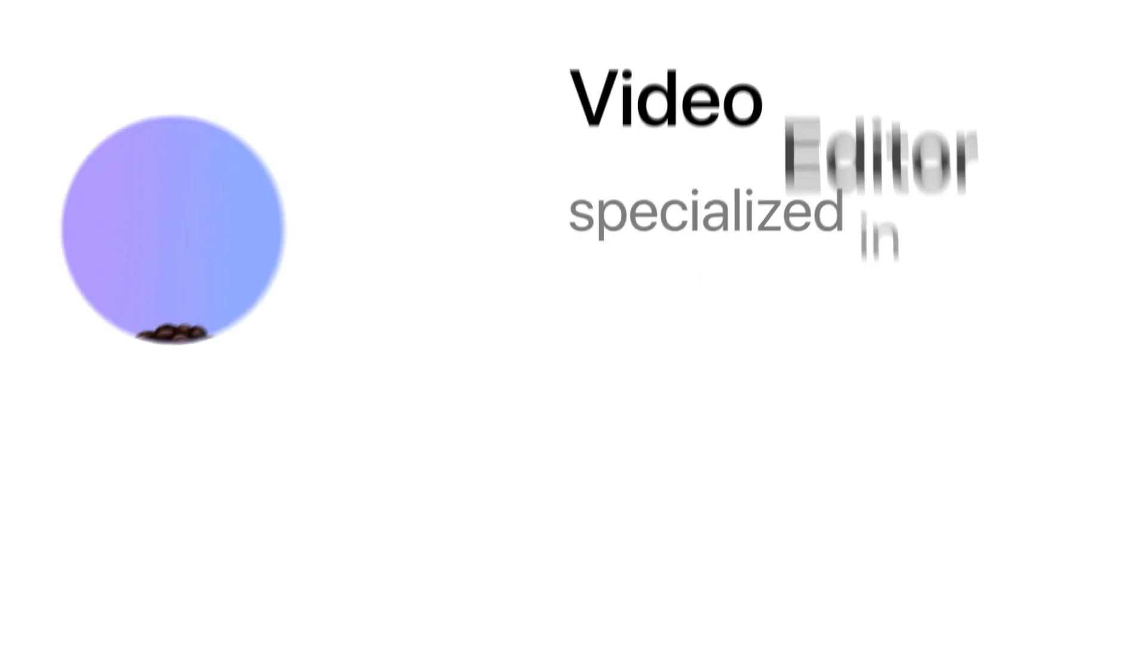